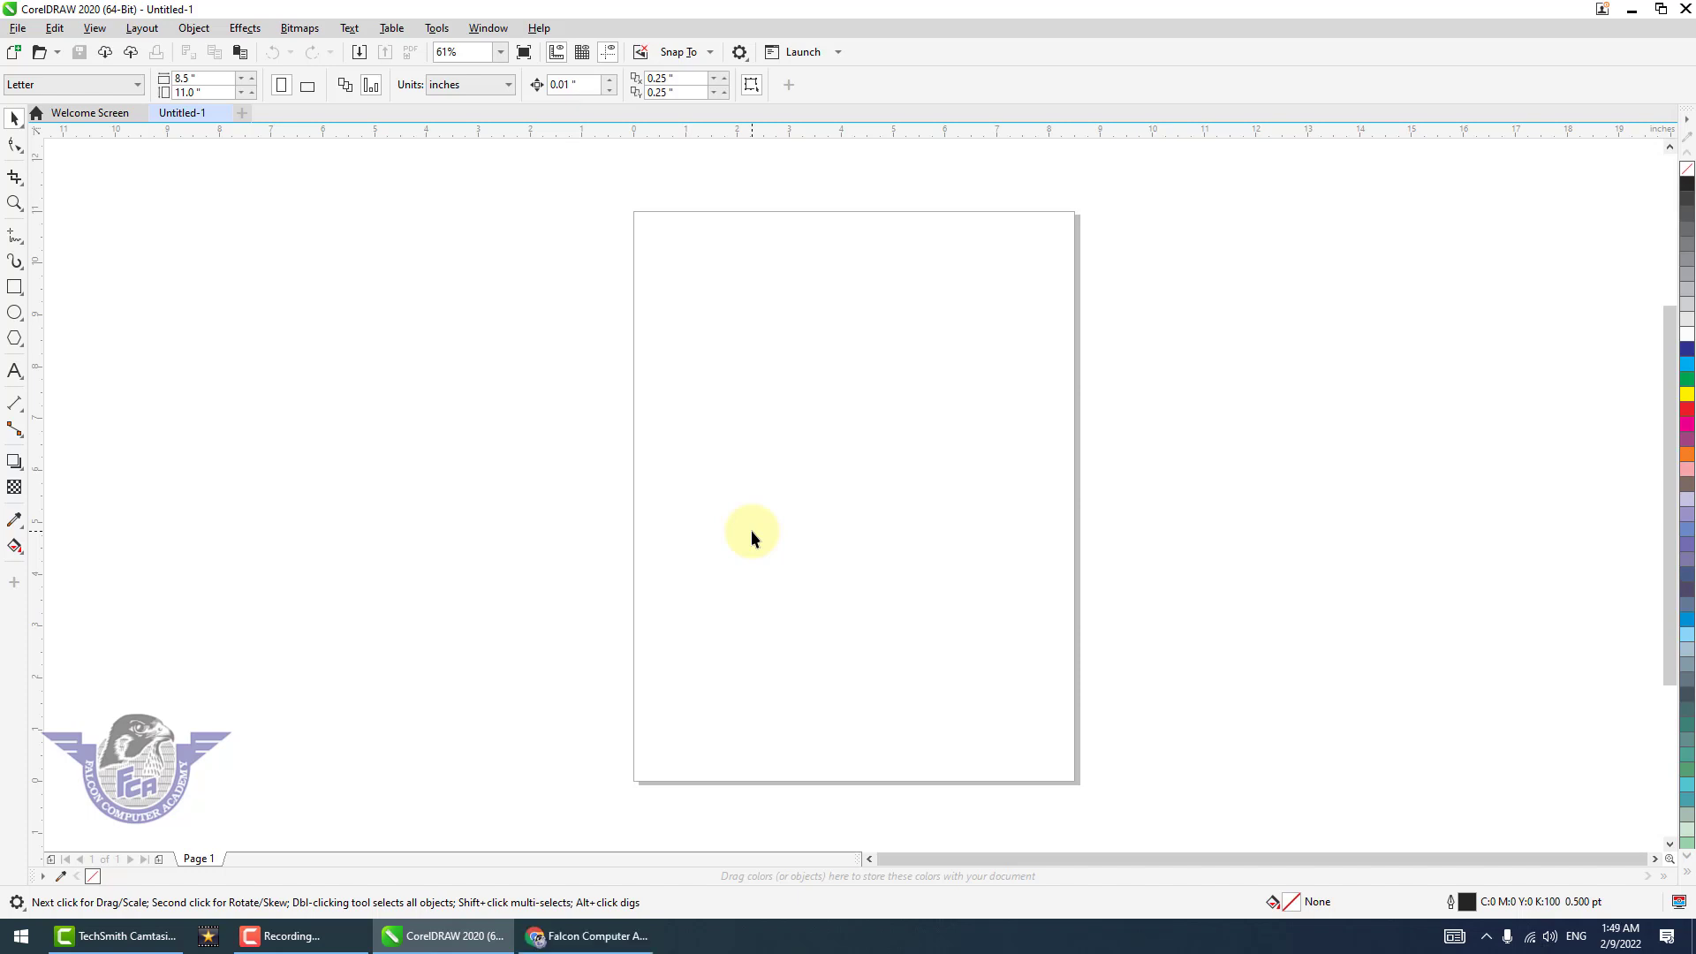
# Switch to Chrome and review the poll results and viewer comments on the academy's YouTube community post about the CorelDRAW course.
pyautogui.click(618, 945)
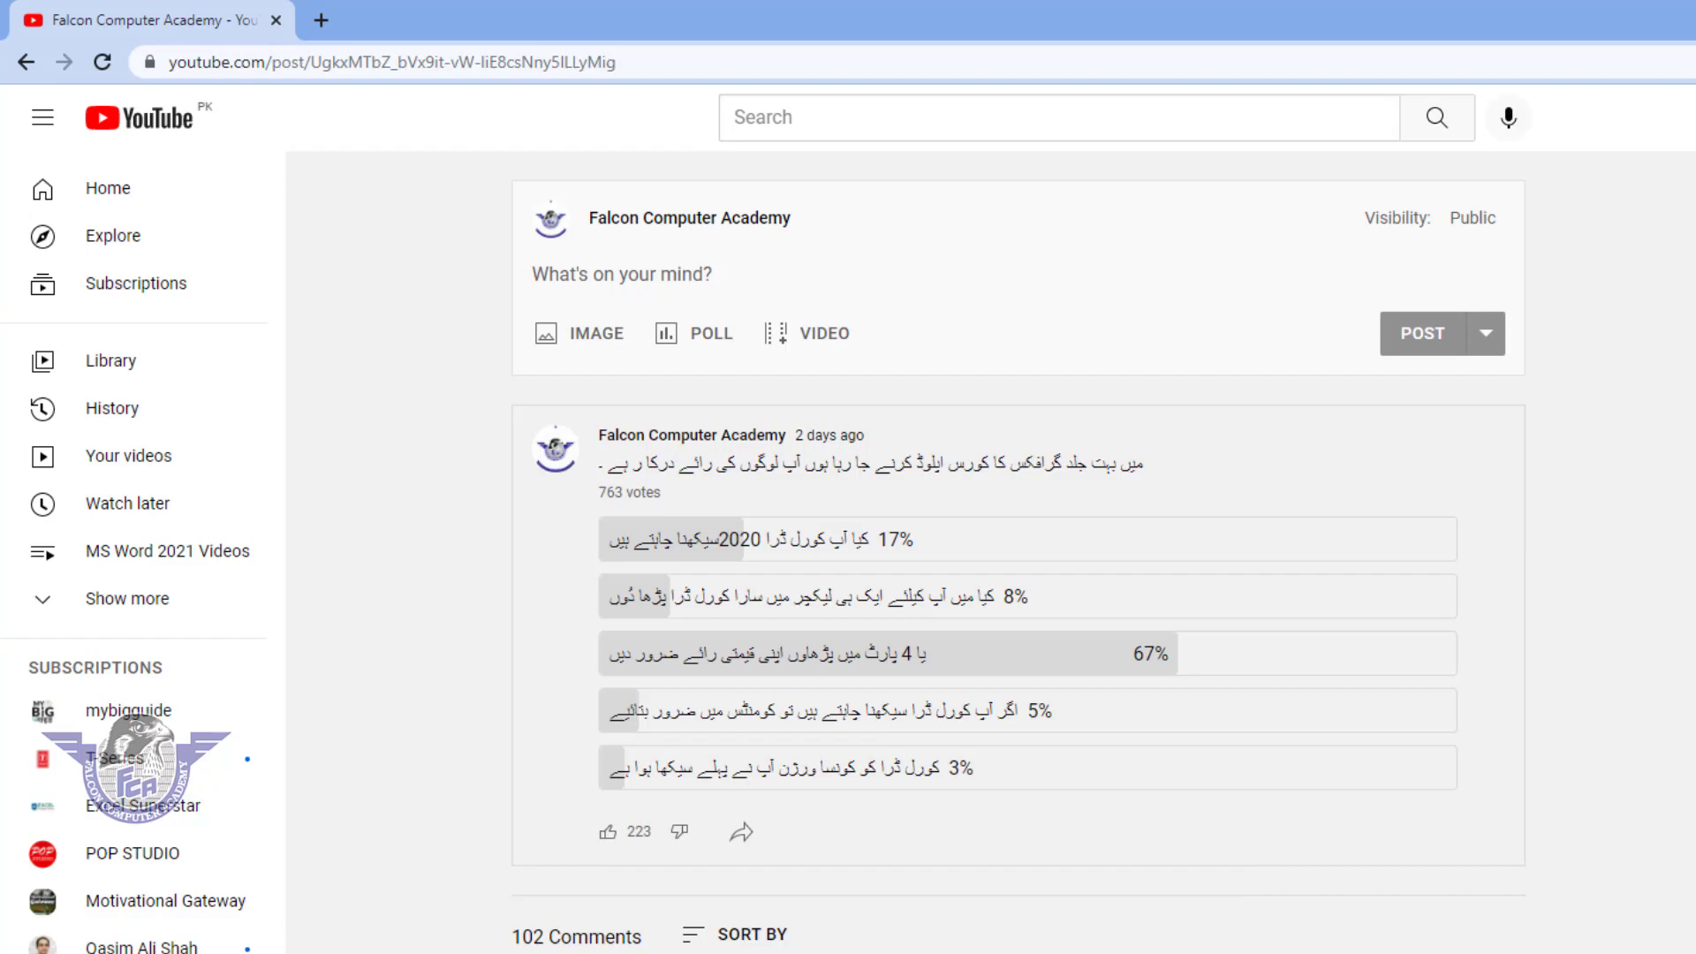
pyautogui.scroll(-15, 1016, 547)
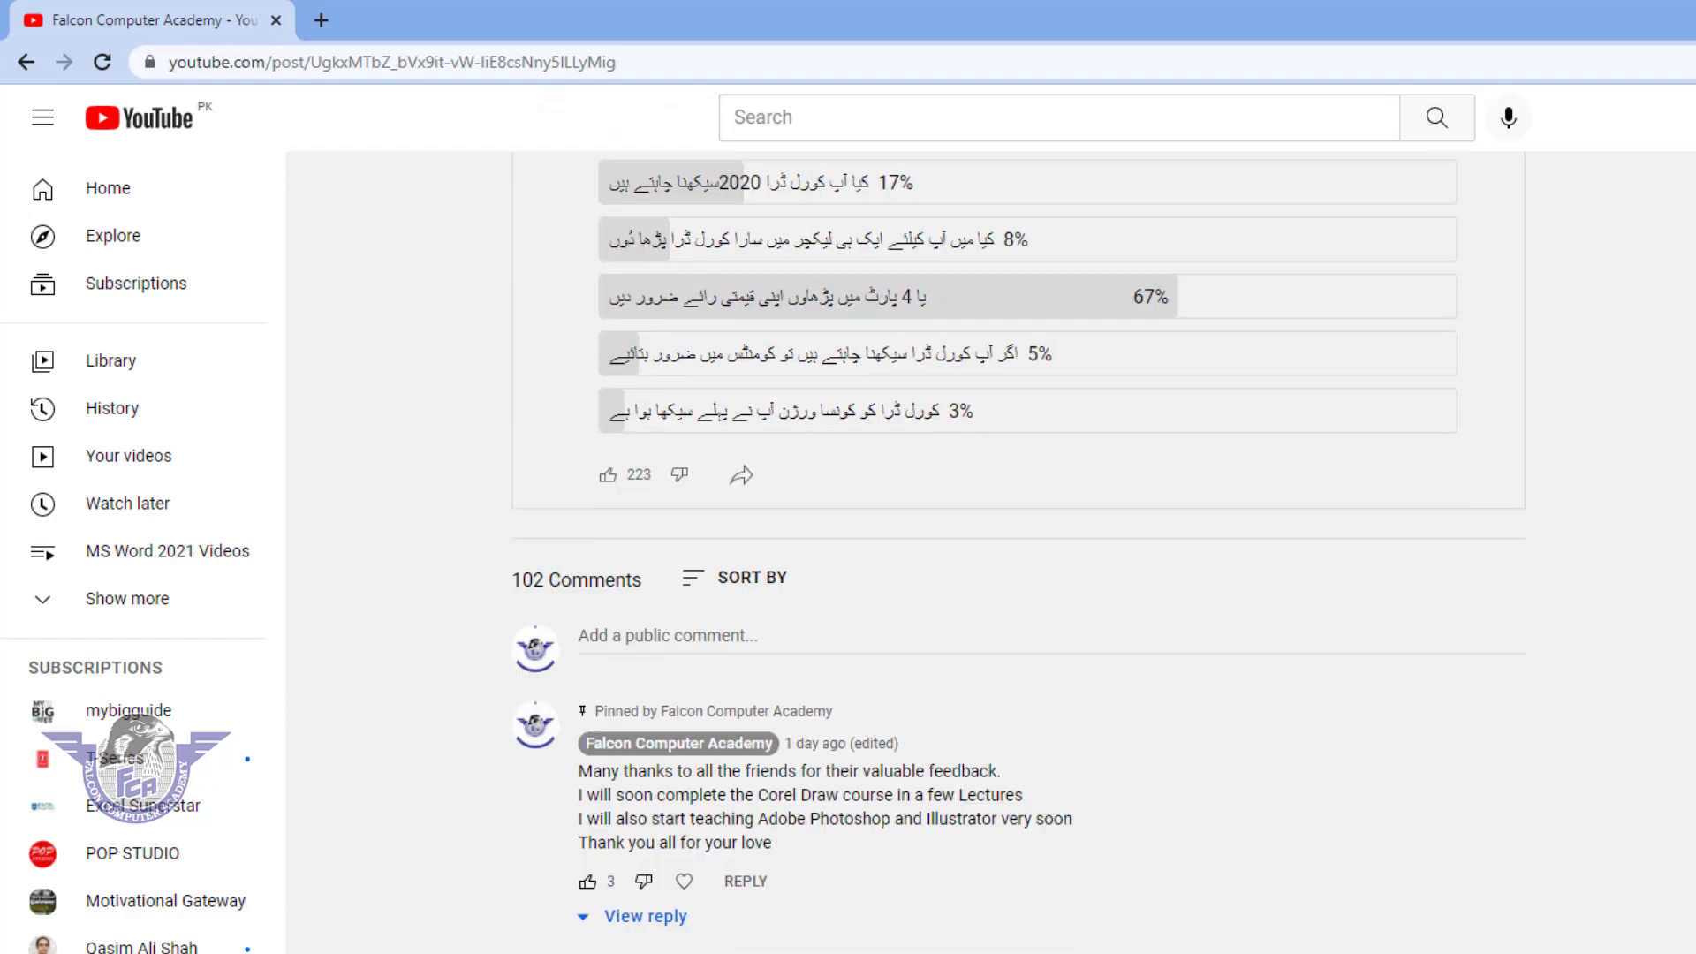
pyautogui.scroll(-7, 1016, 547)
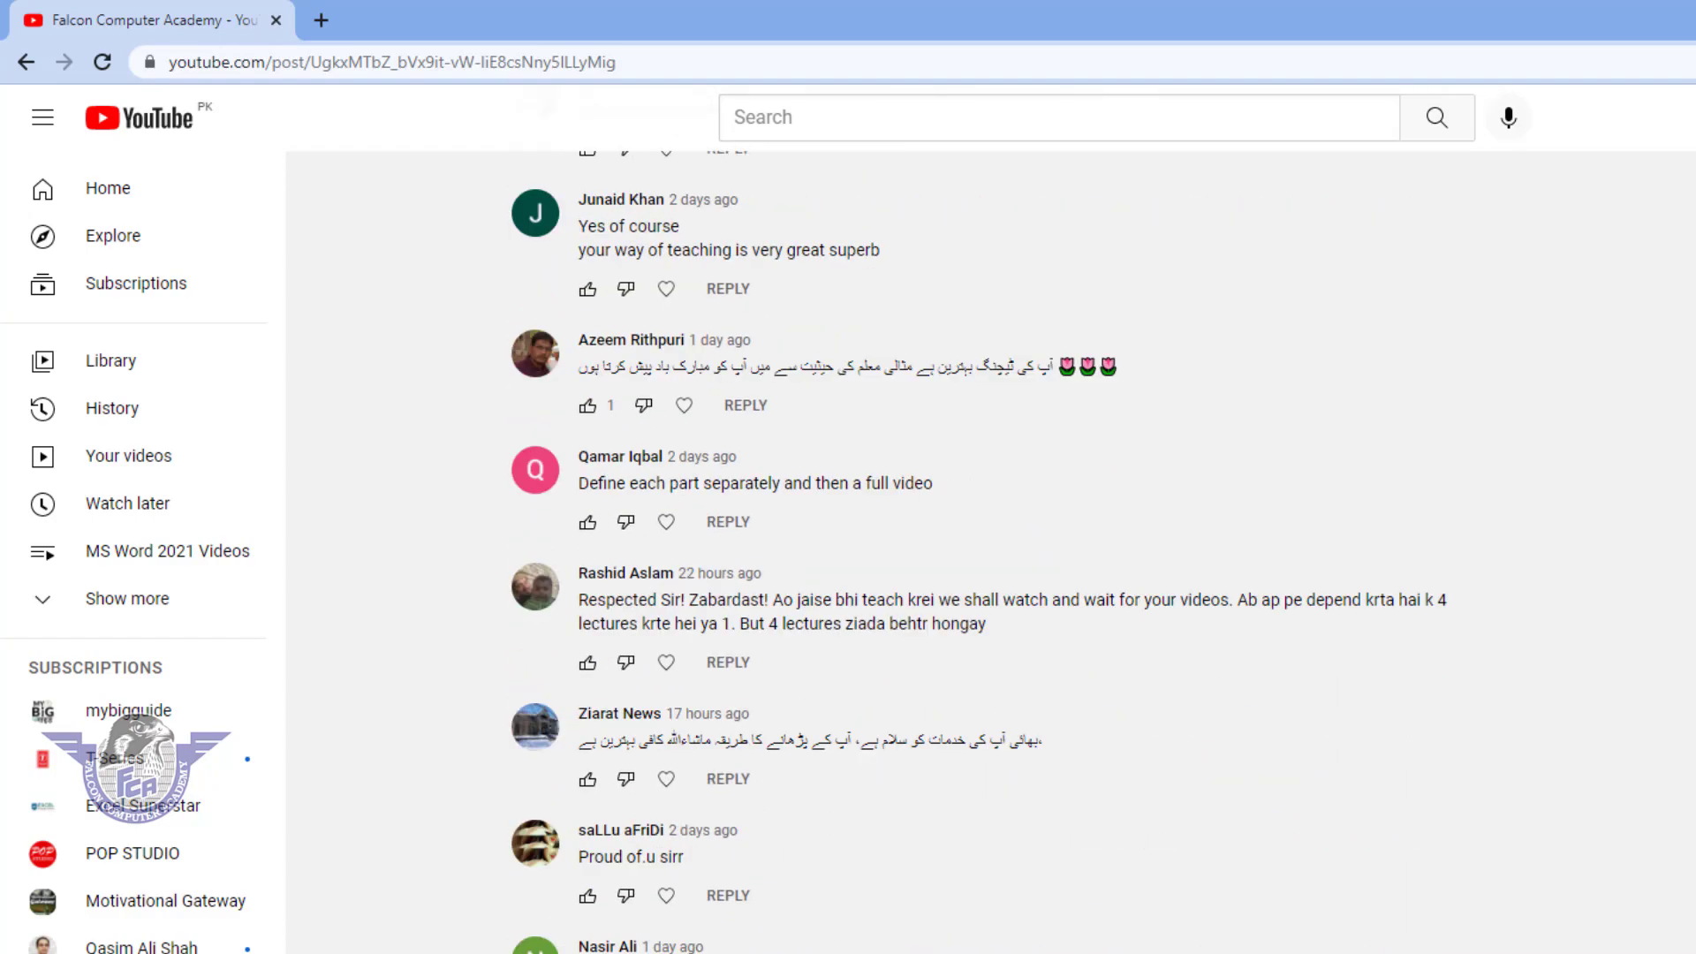
pyautogui.scroll(-4, 1016, 548)
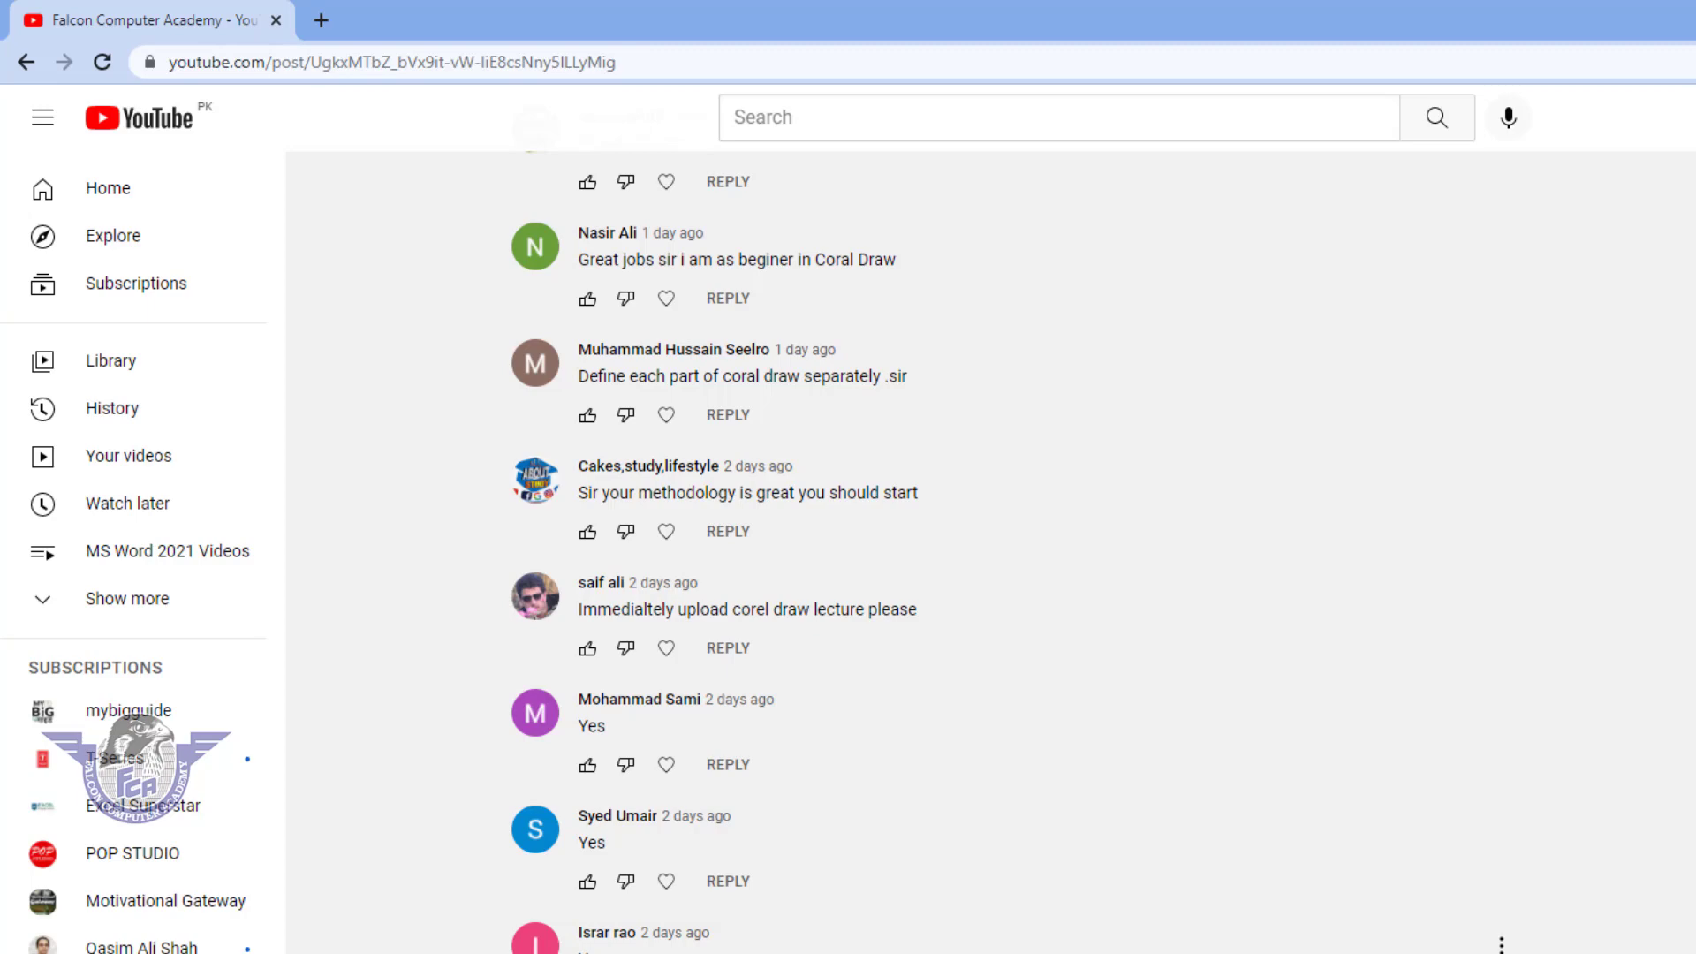
pyautogui.scroll(-9, 1016, 548)
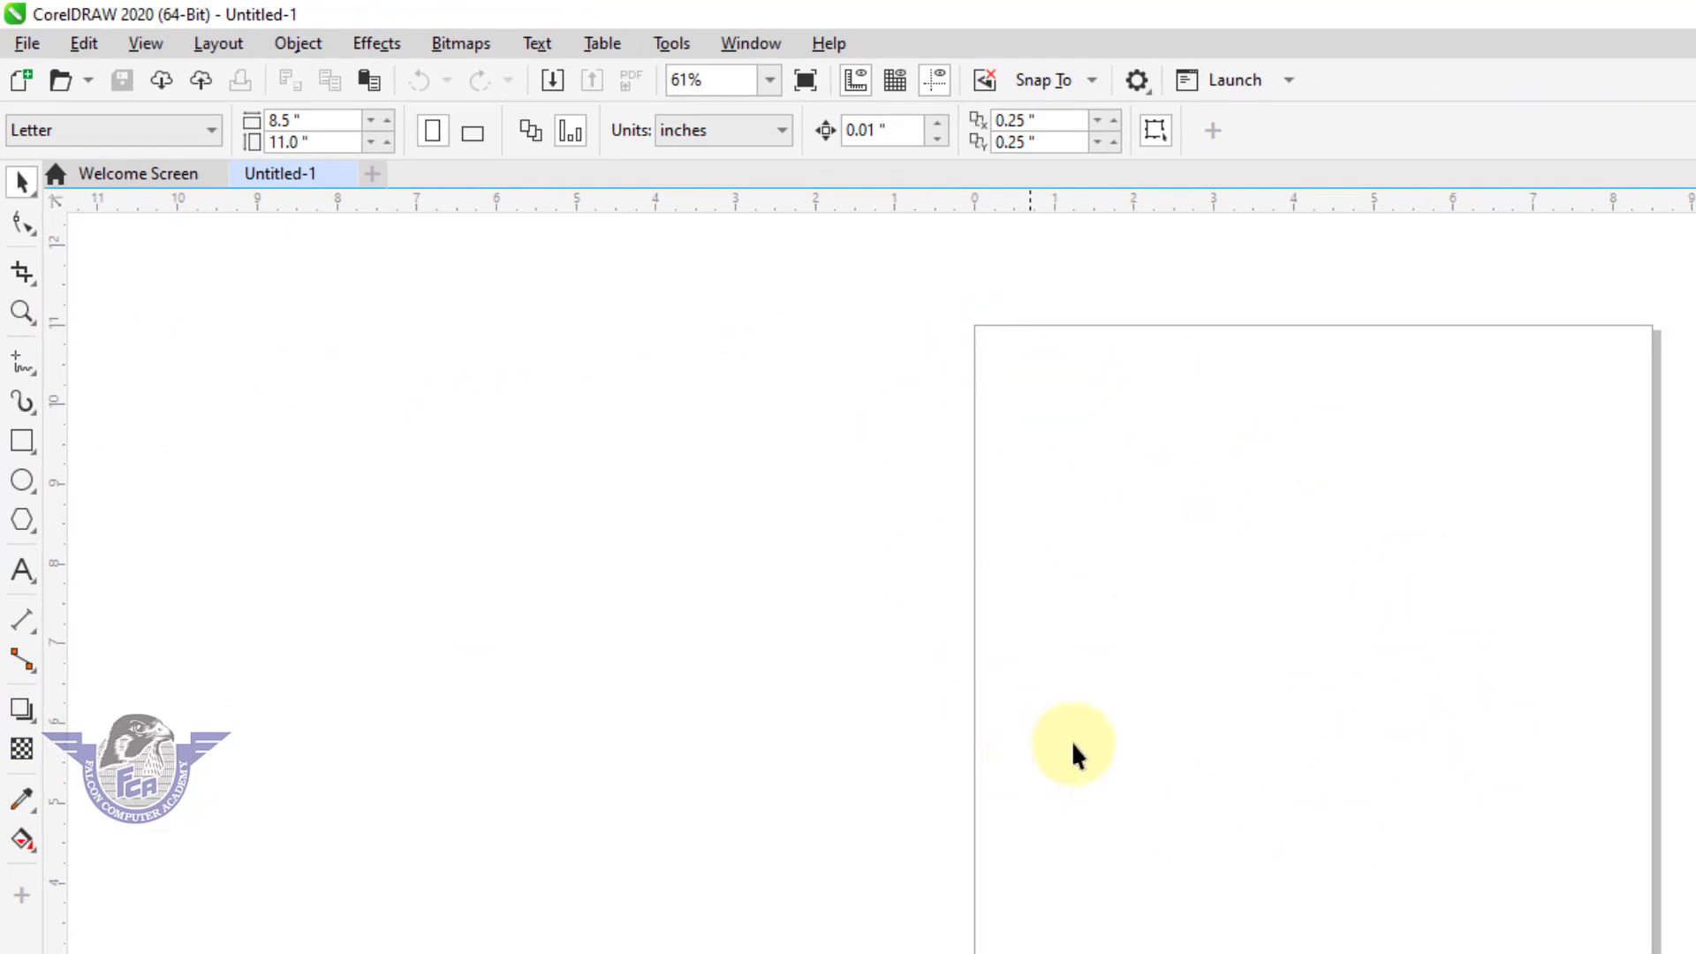
pyautogui.moveTo(1653, 634); pyautogui.dragTo(1656, 591)
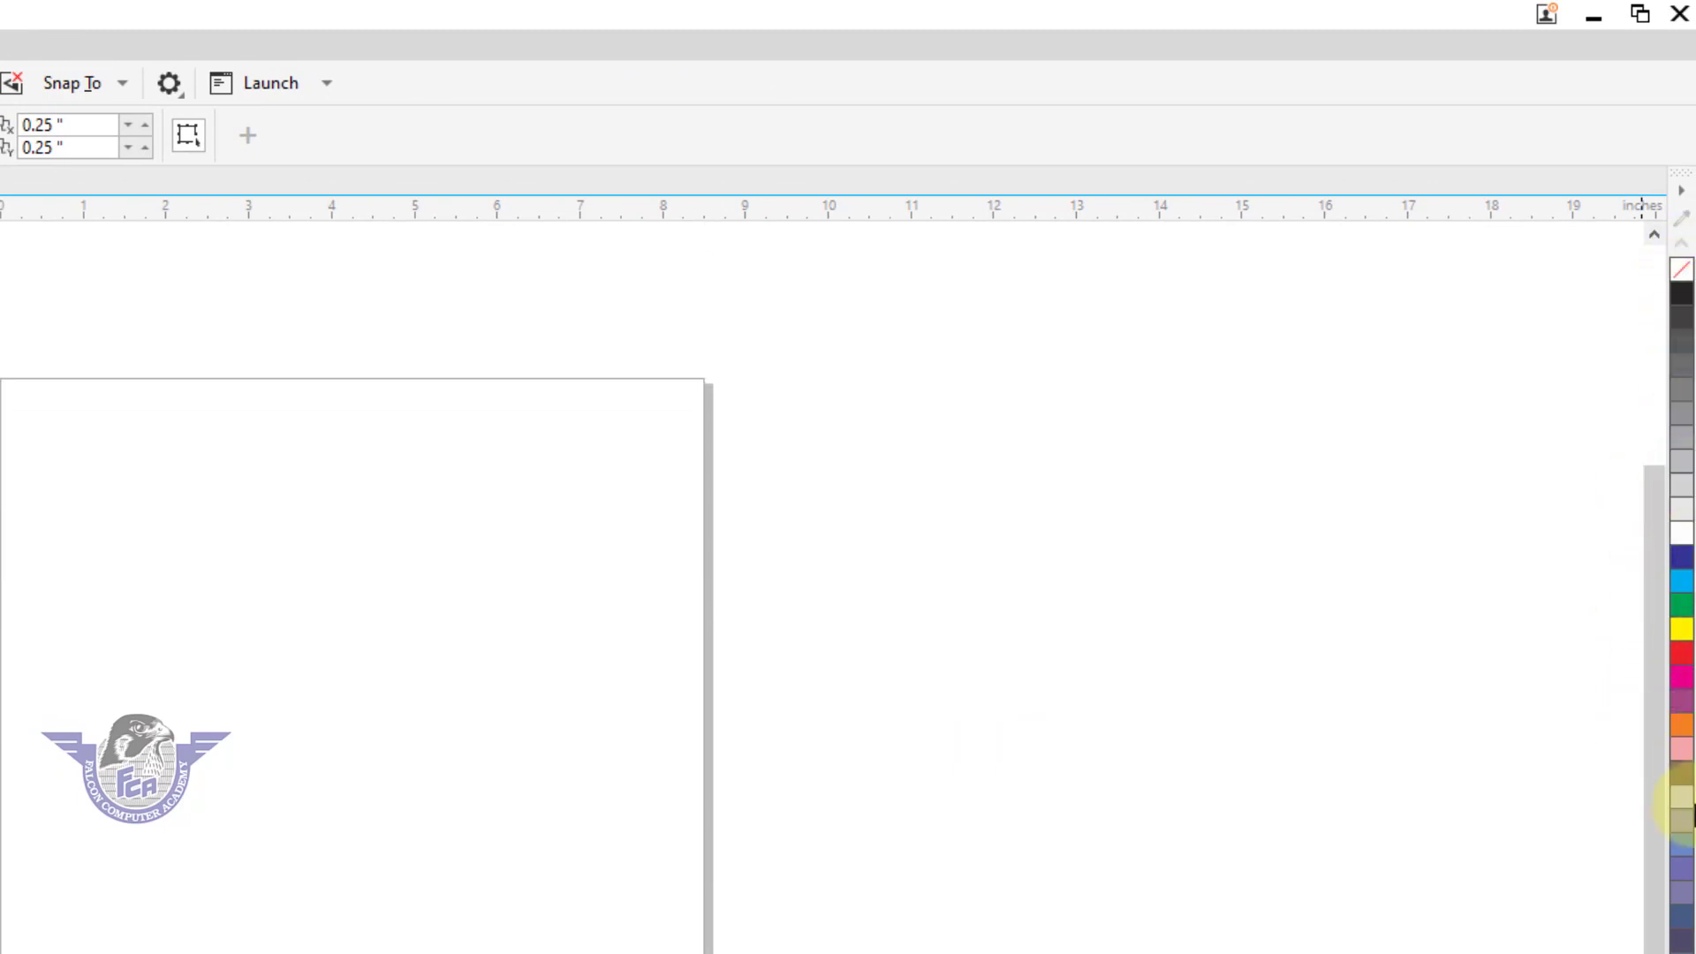
pyautogui.click(1683, 928)
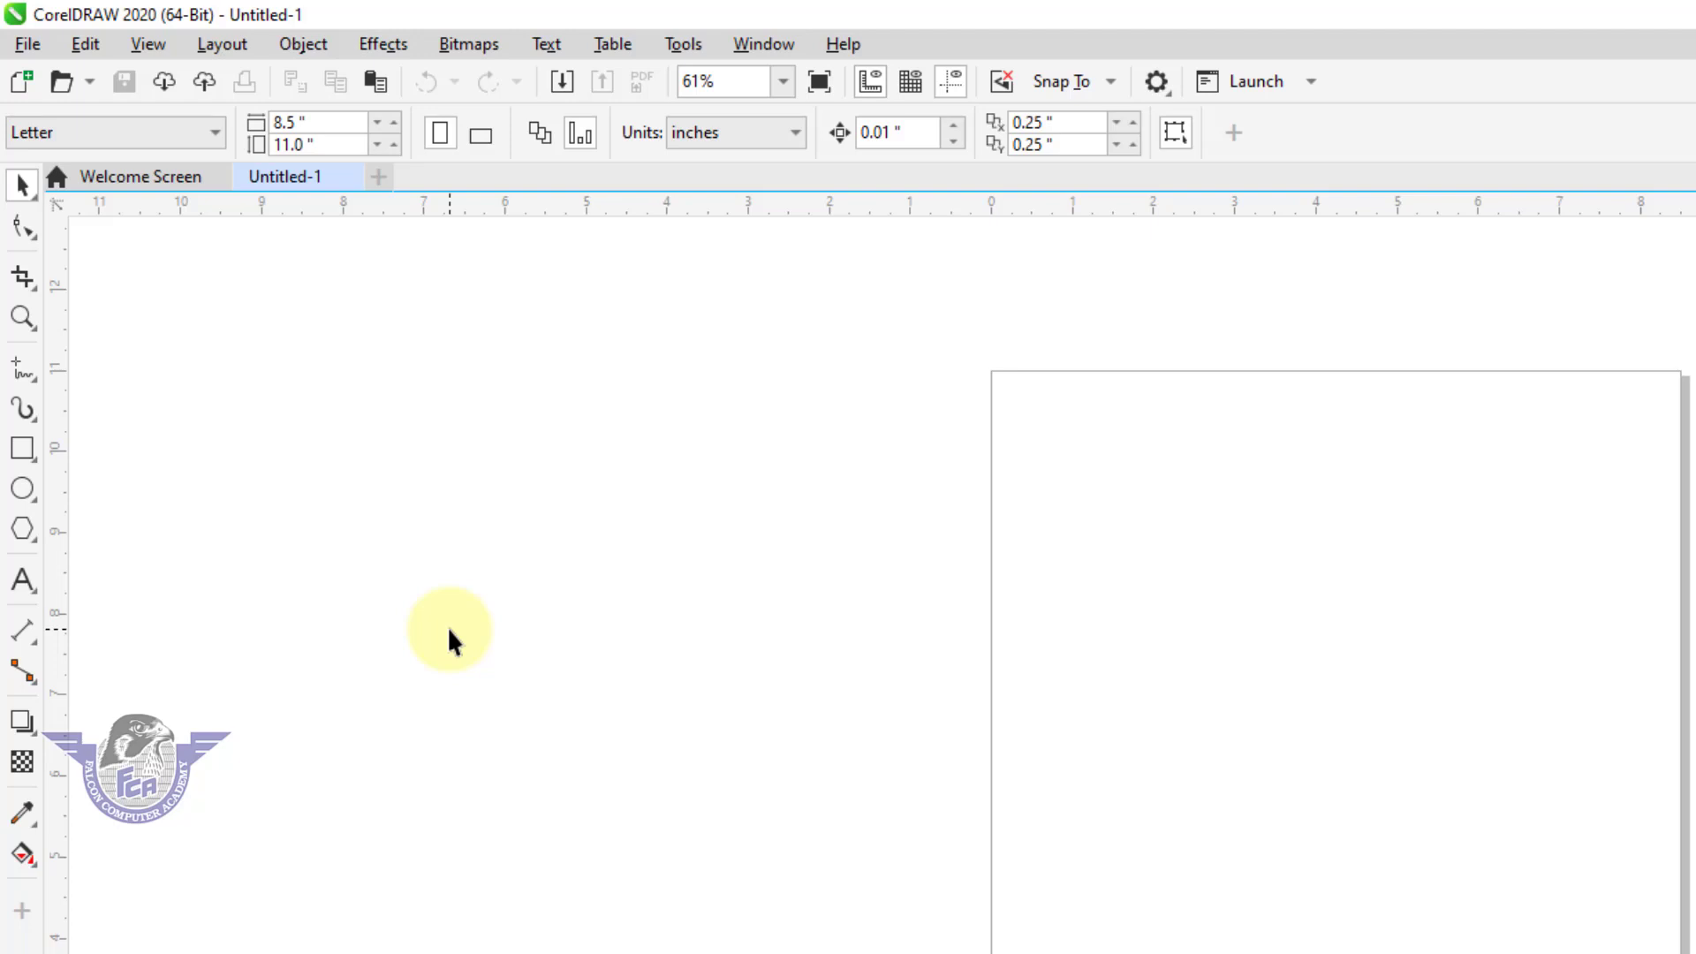
# Draw five separate rectangles, about 0.8 to 1.9 inches wide, in the upper half of the page and return to the Pick tool.
pyautogui.click(18, 454)
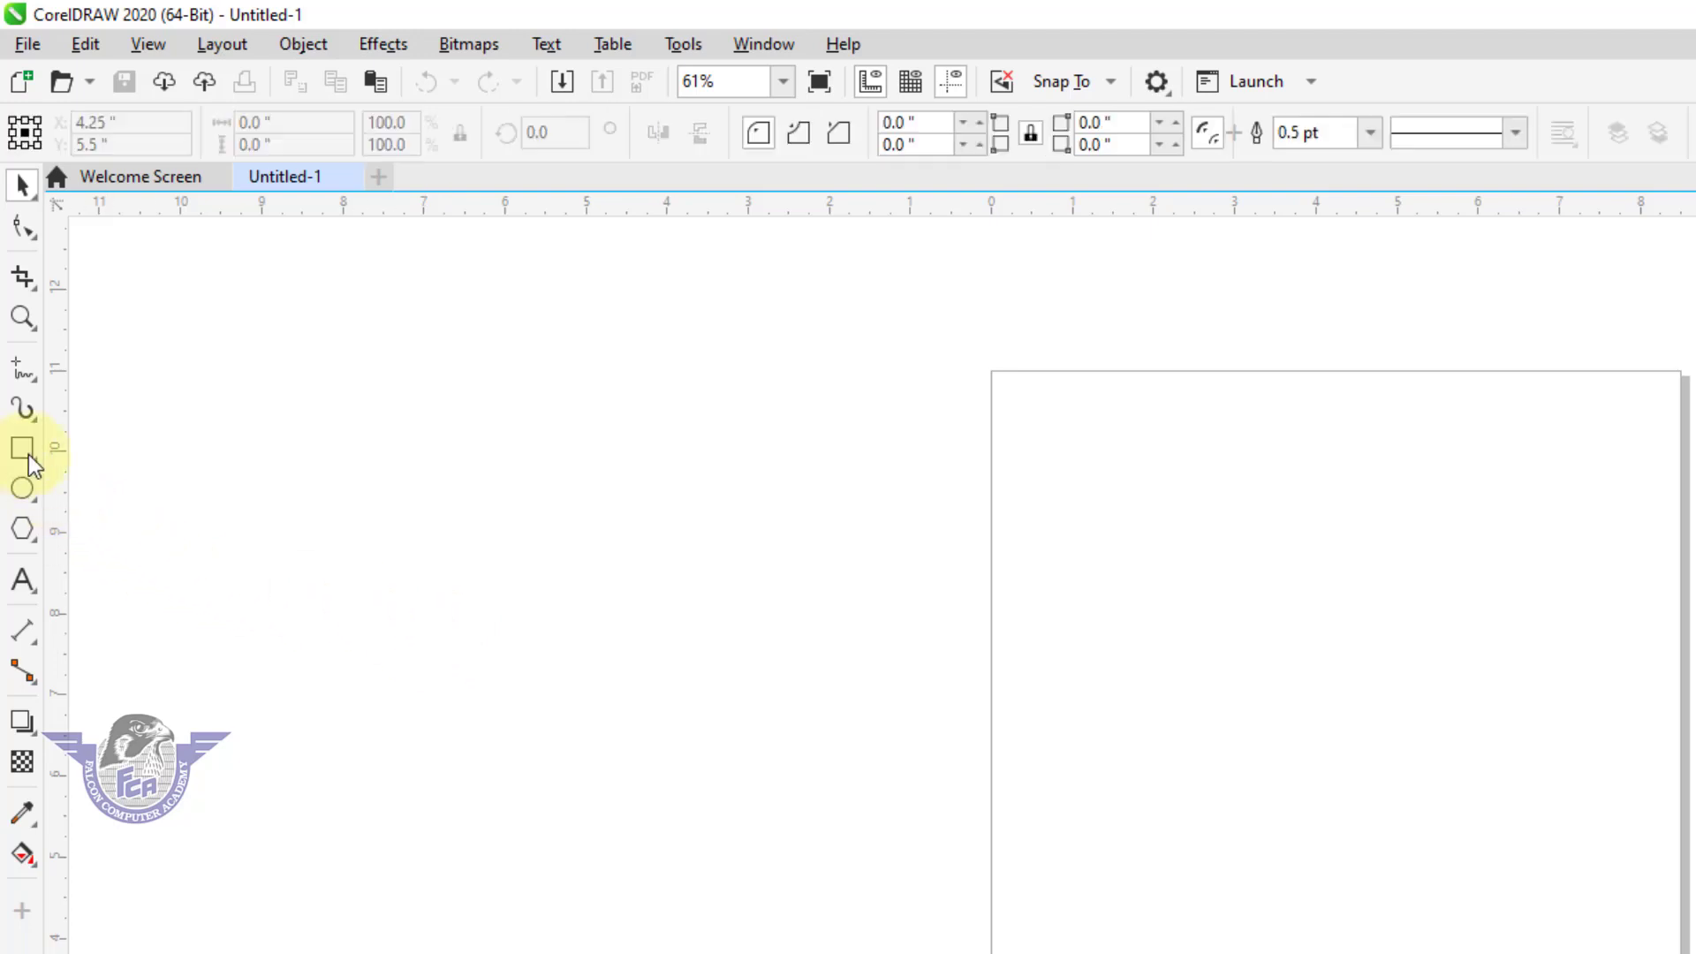
pyautogui.moveTo(1080, 487); pyautogui.dragTo(1231, 594)
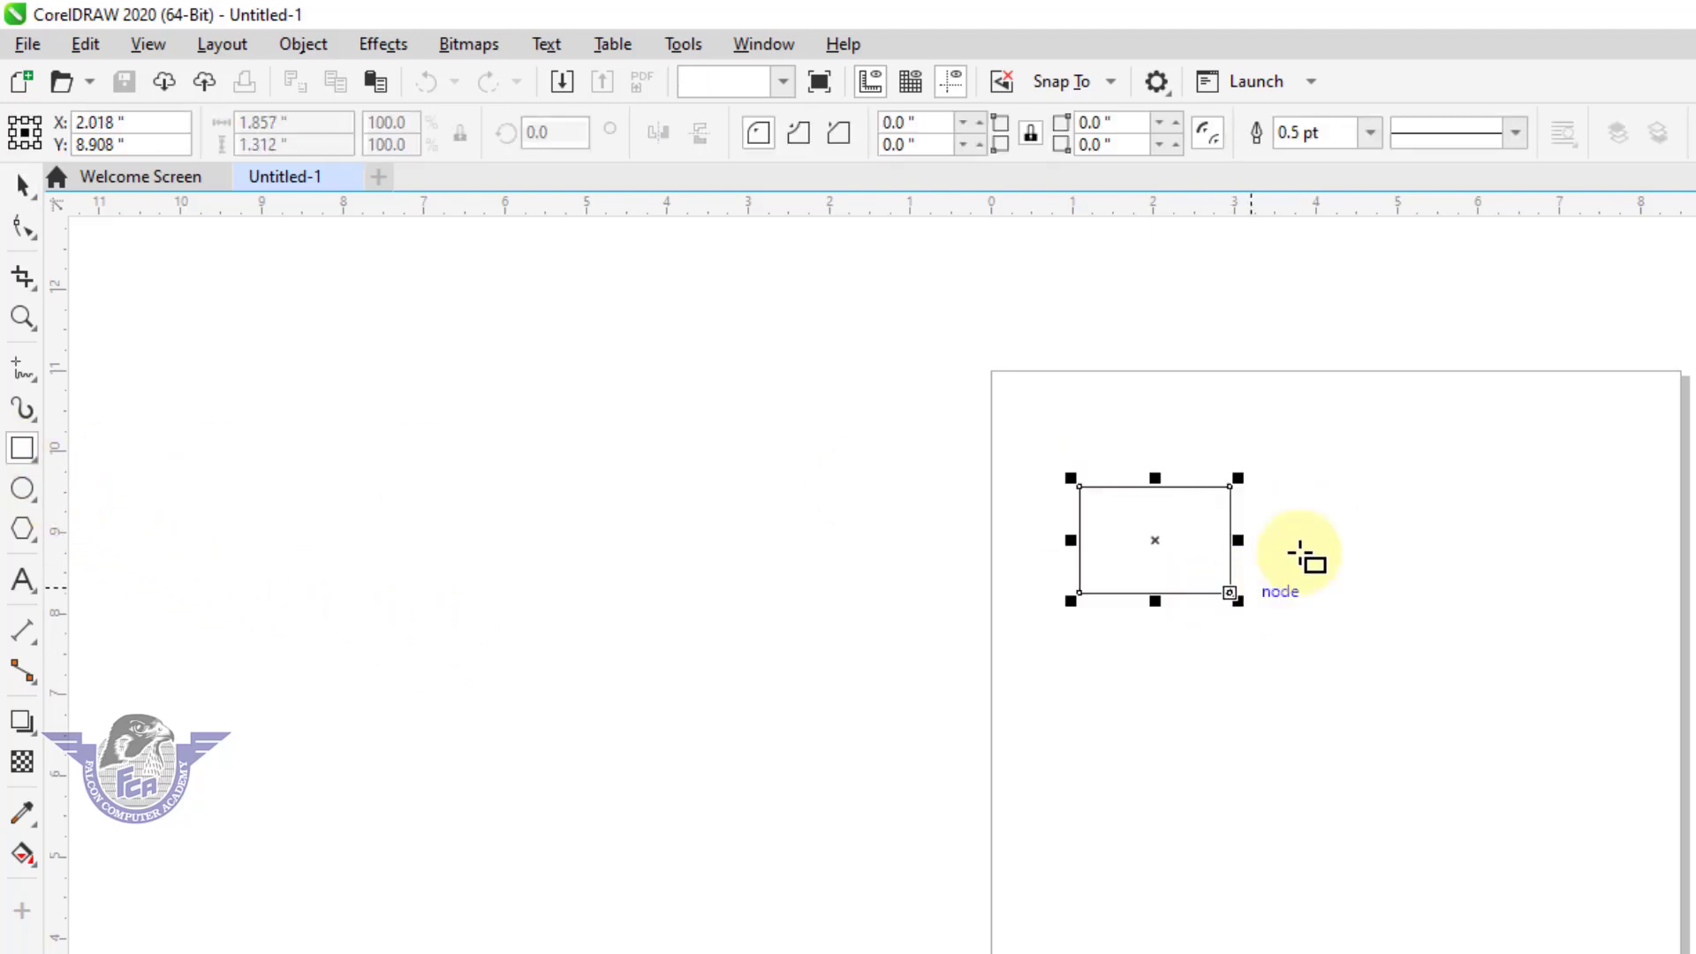
pyautogui.moveTo(1296, 507); pyautogui.dragTo(1375, 590)
pyautogui.moveTo(1201, 643); pyautogui.dragTo(1296, 710)
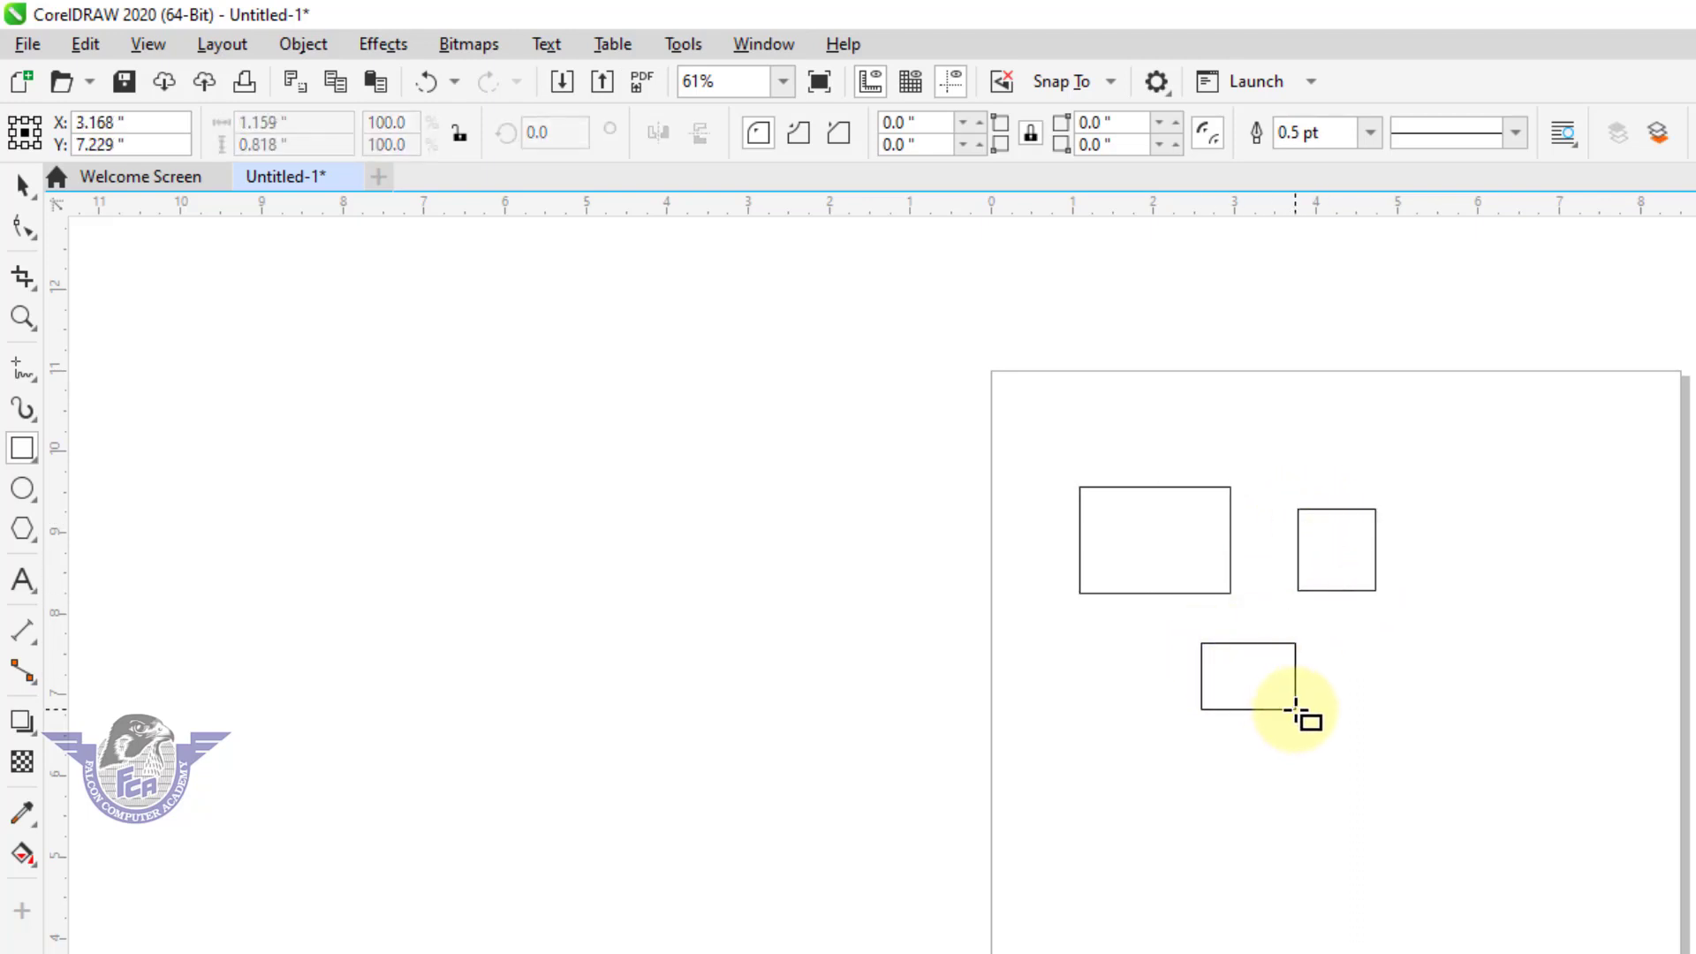
pyautogui.moveTo(1369, 651); pyautogui.dragTo(1436, 718)
pyautogui.moveTo(1449, 545); pyautogui.dragTo(1517, 621)
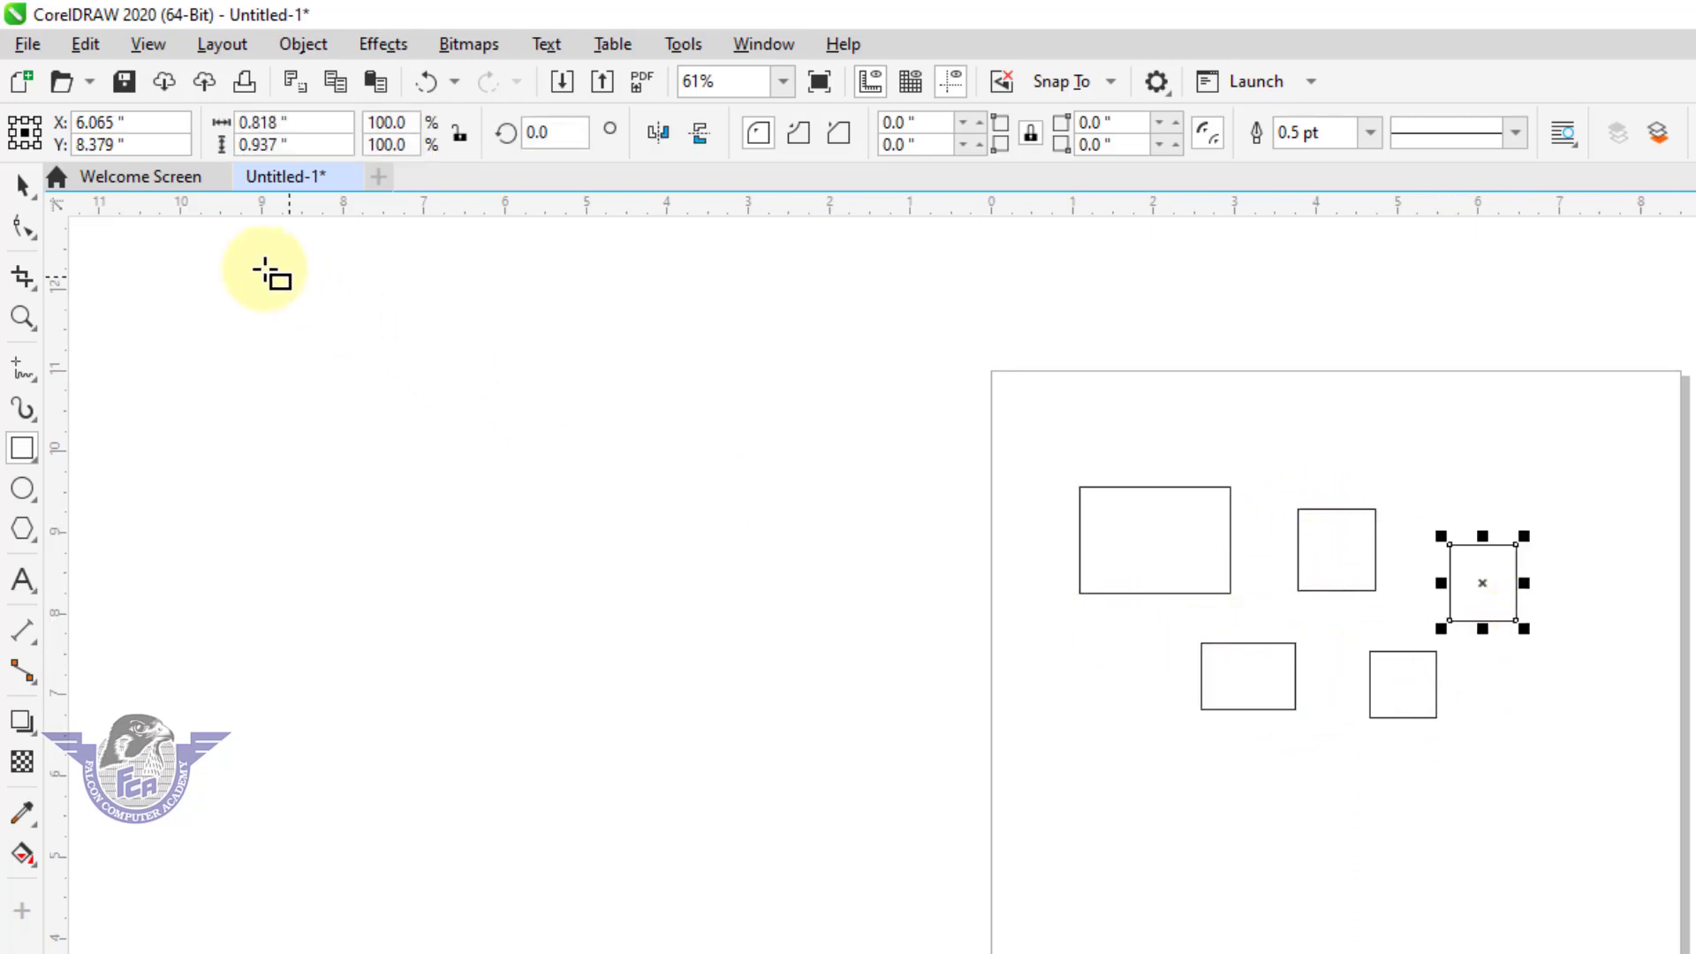
pyautogui.click(22, 184)
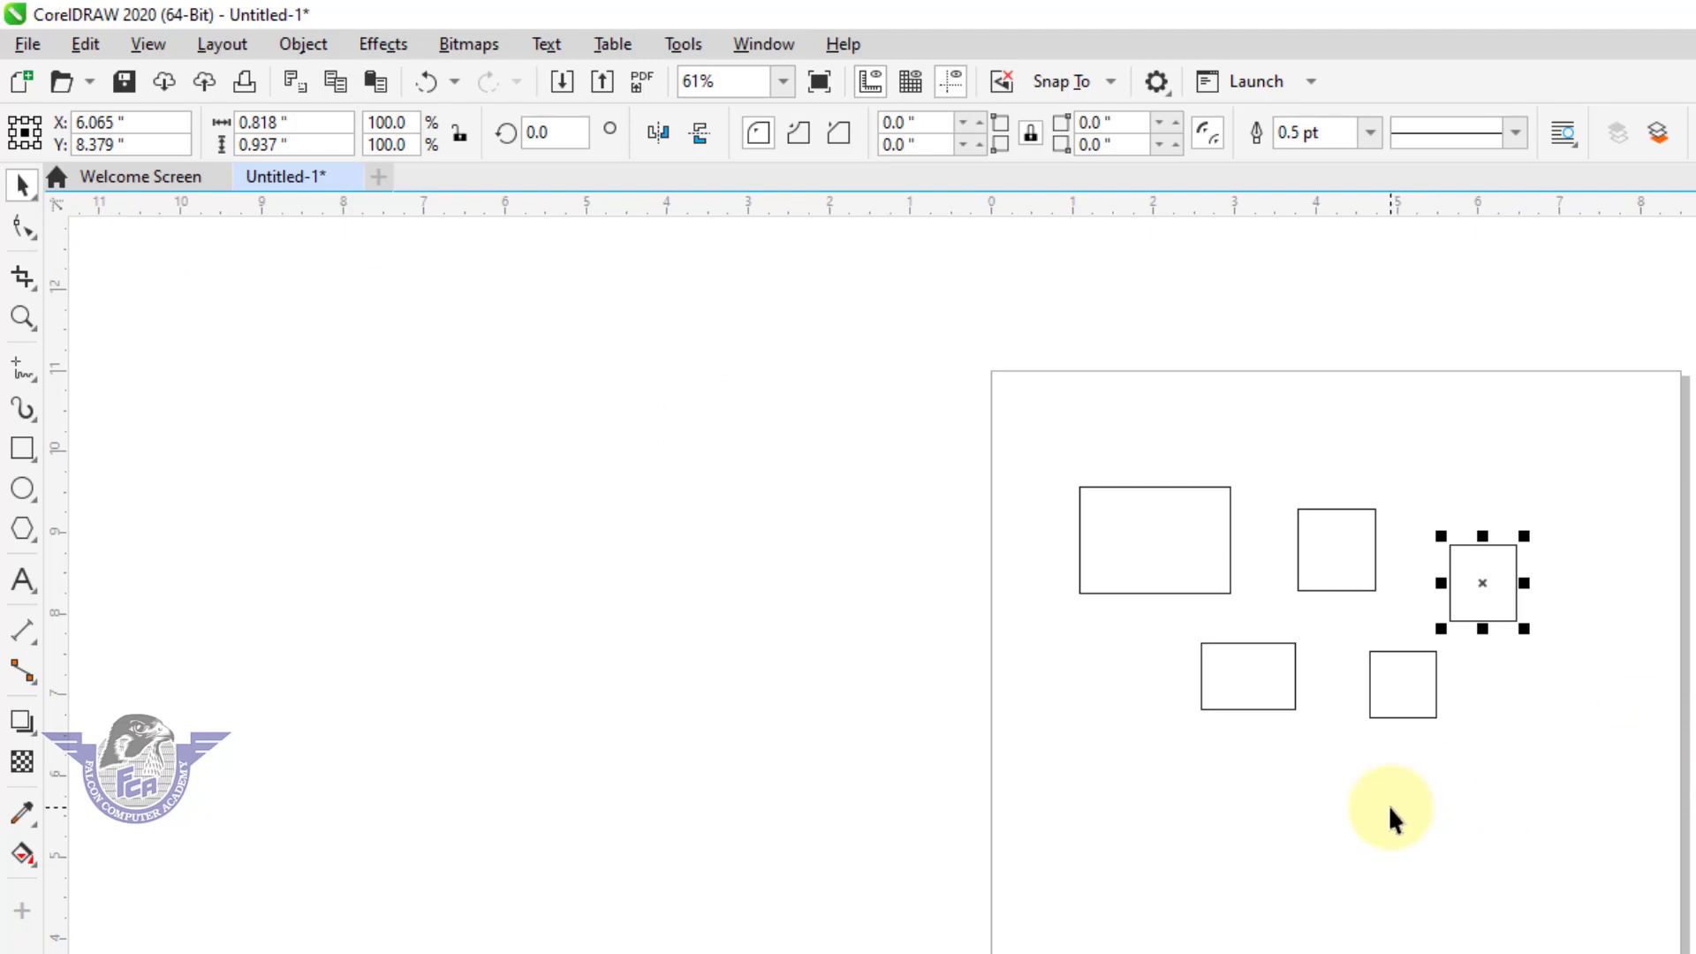
# Zoom in repeatedly on the upper-left corner of the rightmost rectangle with marquee zooms to inspect its outline.
pyautogui.press('F2')
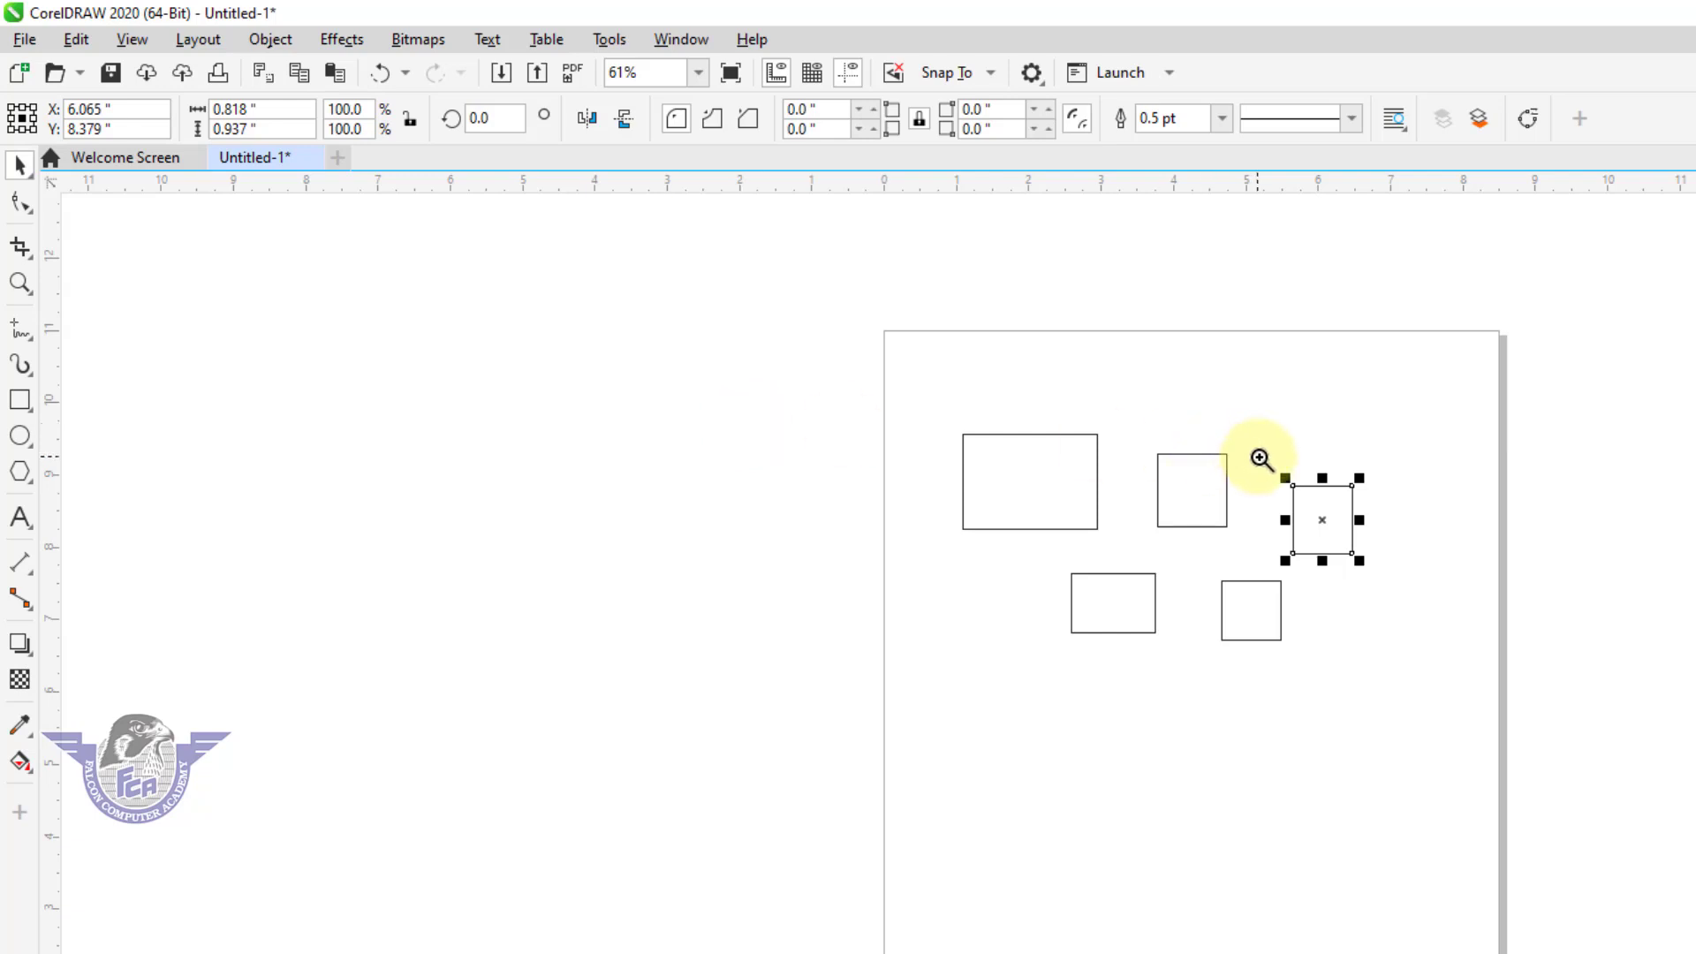
pyautogui.moveTo(1259, 457); pyautogui.dragTo(1385, 576)
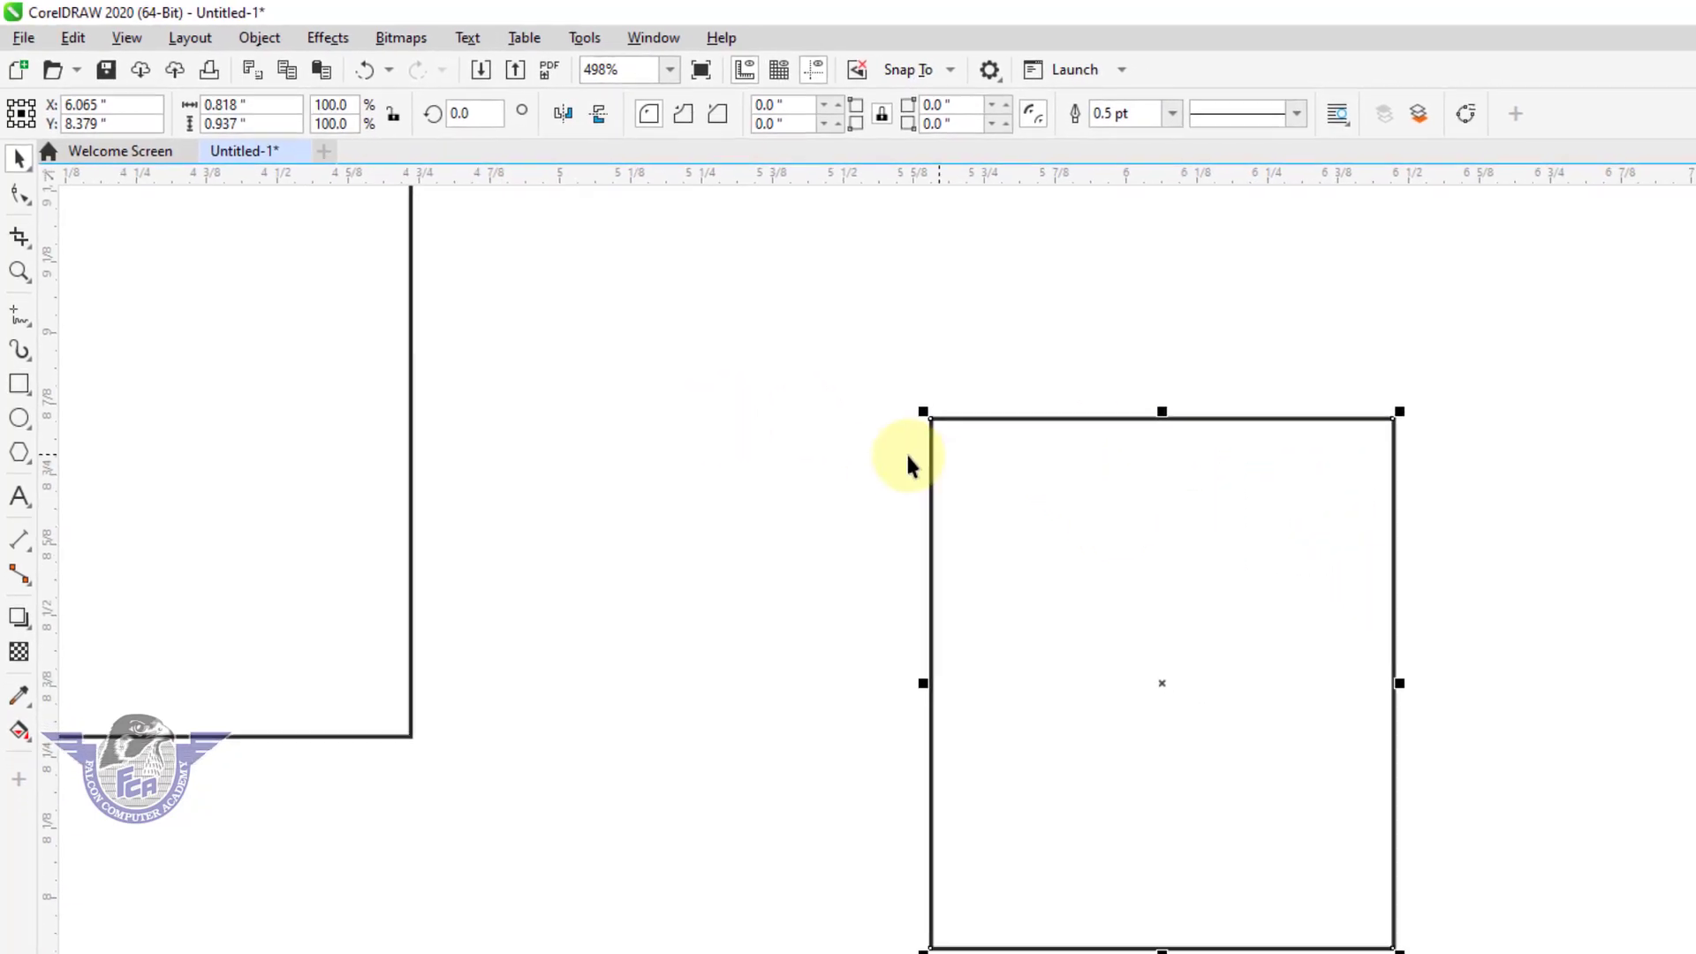
pyautogui.moveTo(884, 360); pyautogui.dragTo(985, 478)
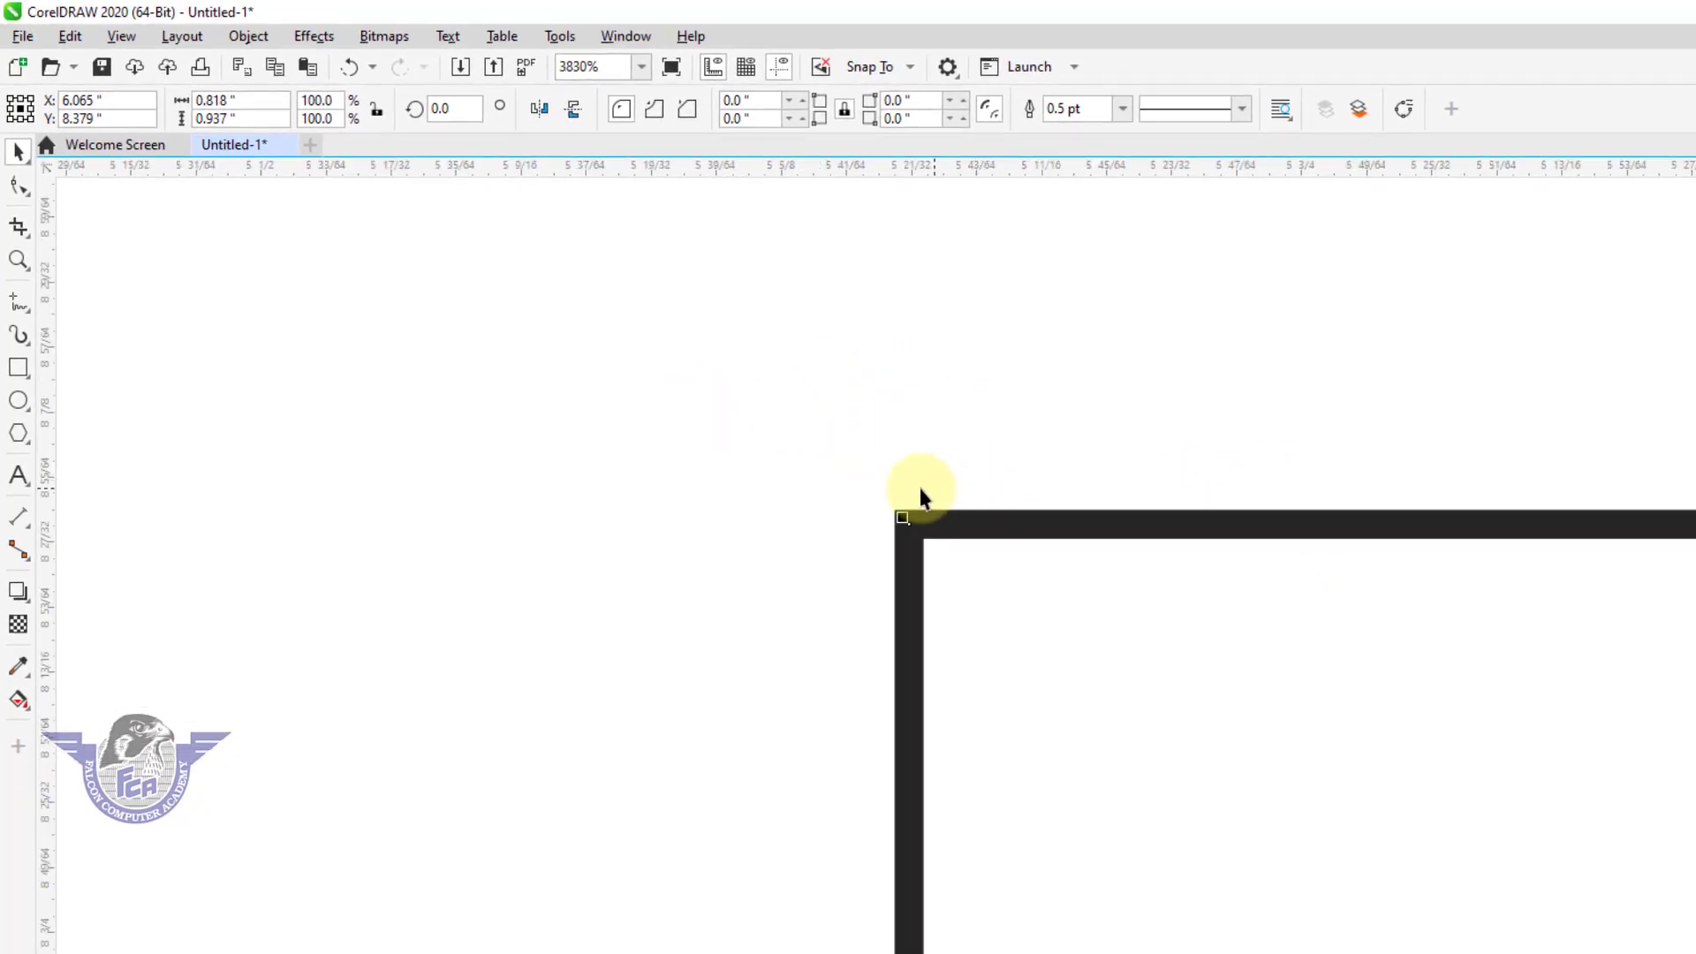
pyautogui.press('F2')
pyautogui.moveTo(849, 466); pyautogui.dragTo(954, 576)
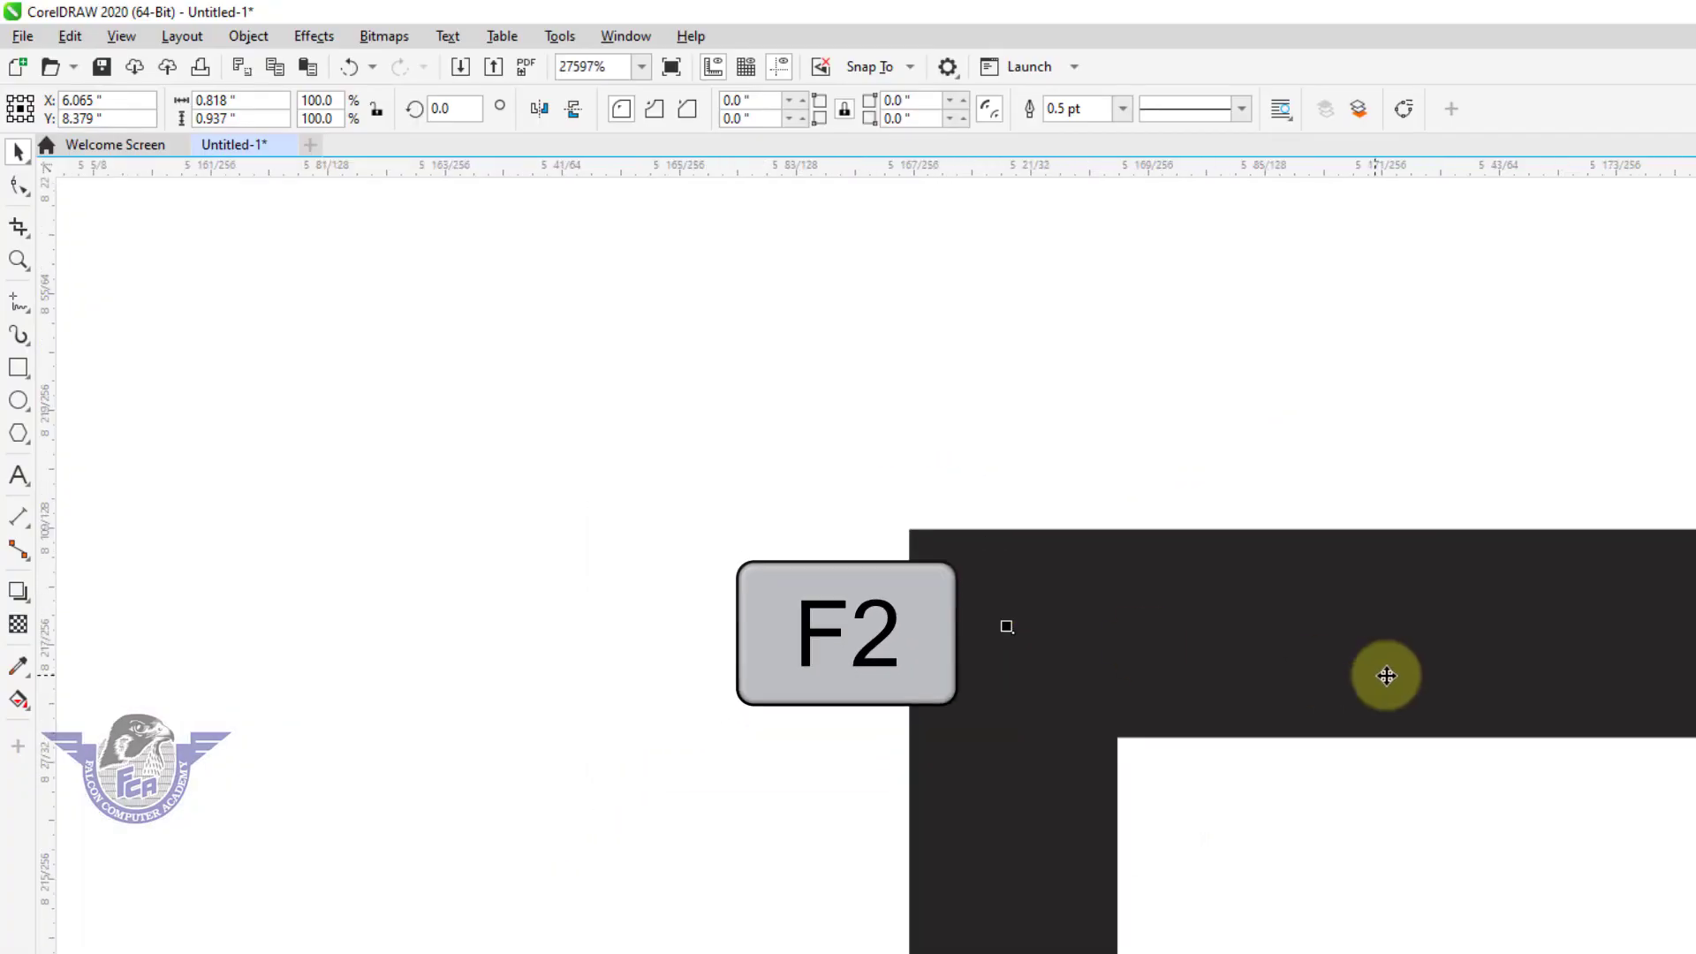
pyautogui.moveTo(905, 472); pyautogui.dragTo(1239, 759)
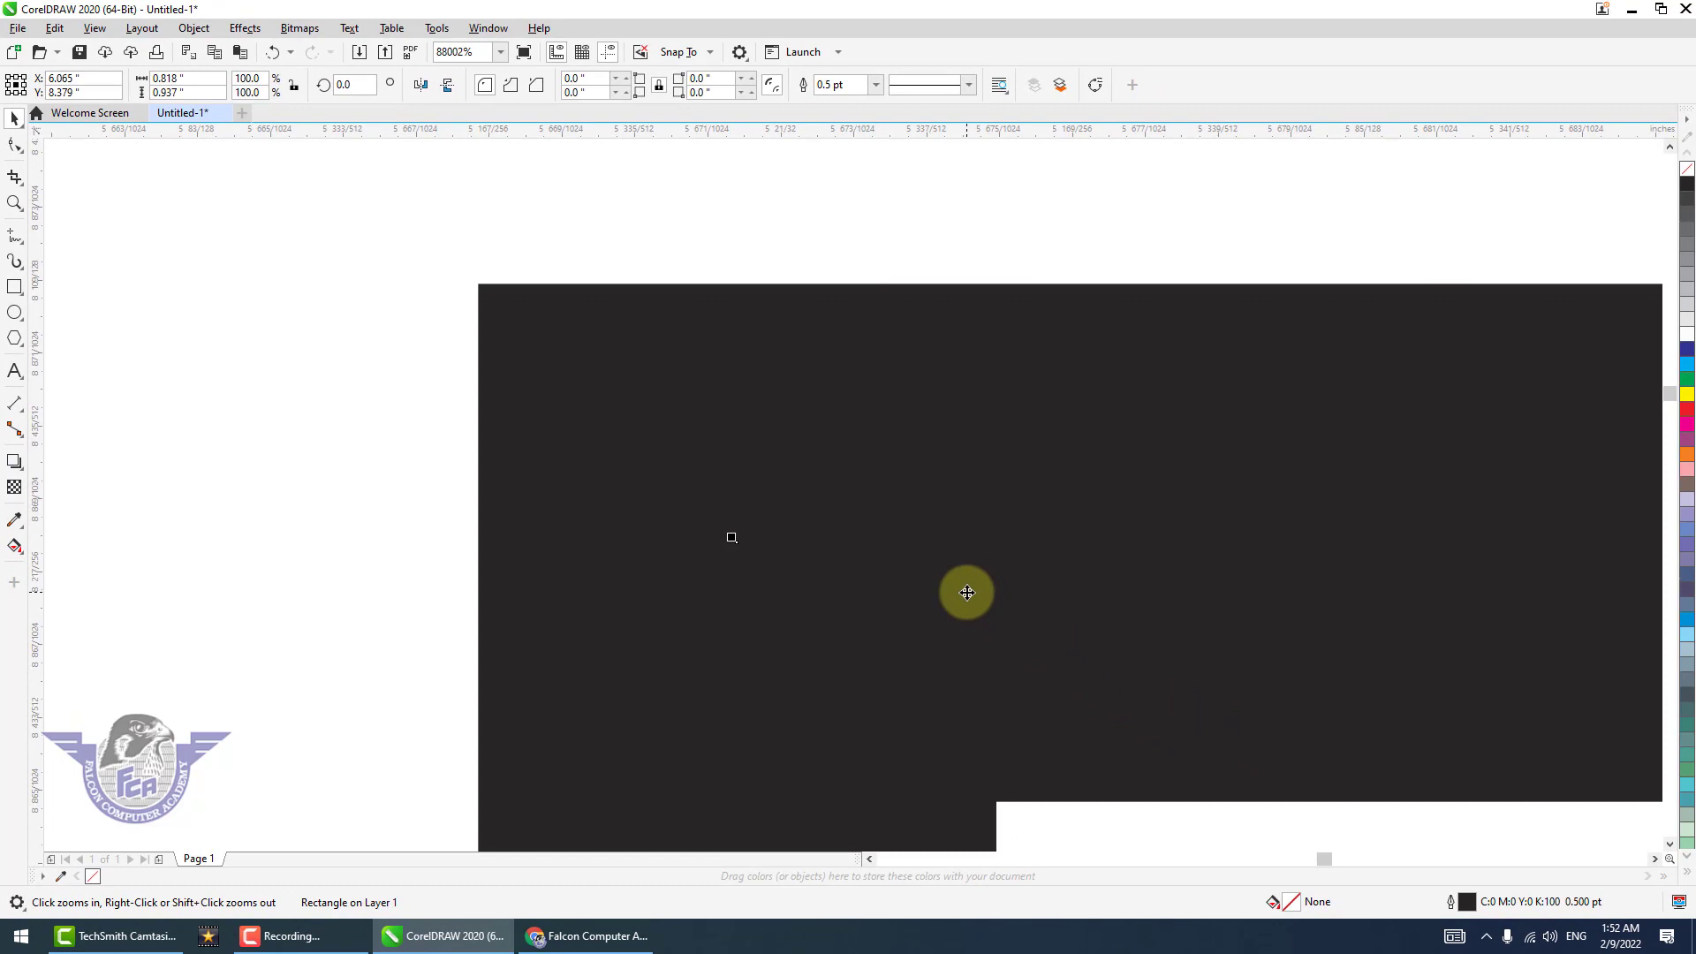
# Zoom back out, fit all objects in view, and zoom out further until the page's upper part is in view.
pyautogui.press('F3')
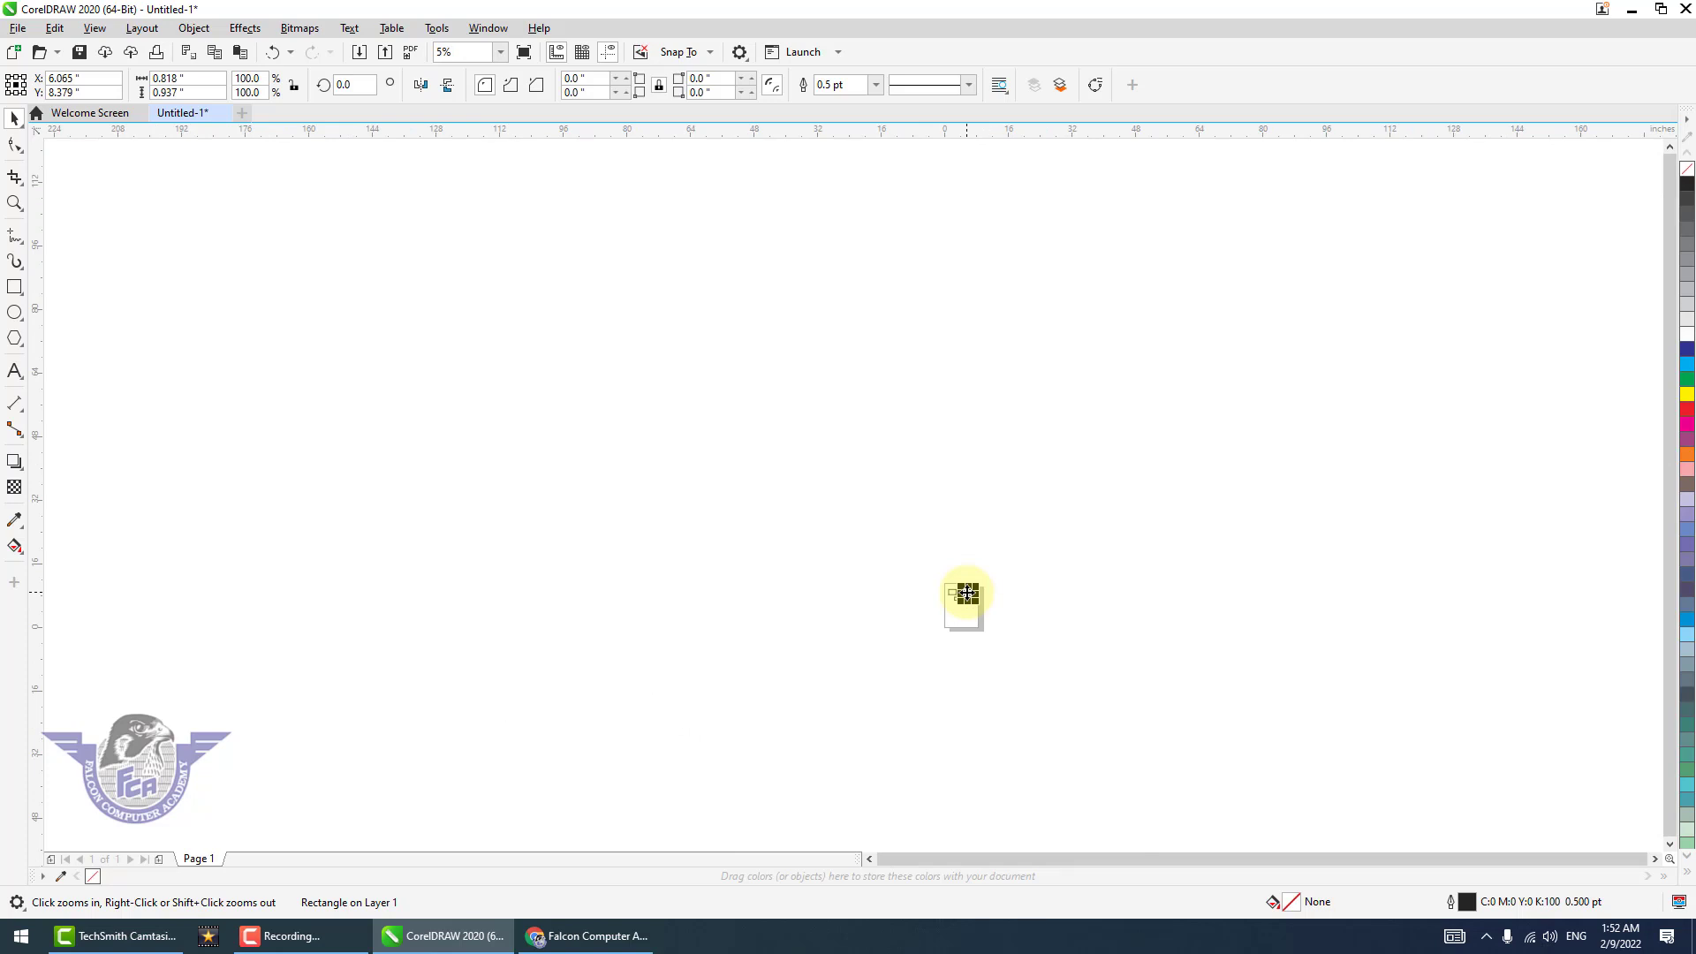
pyautogui.press('F4')
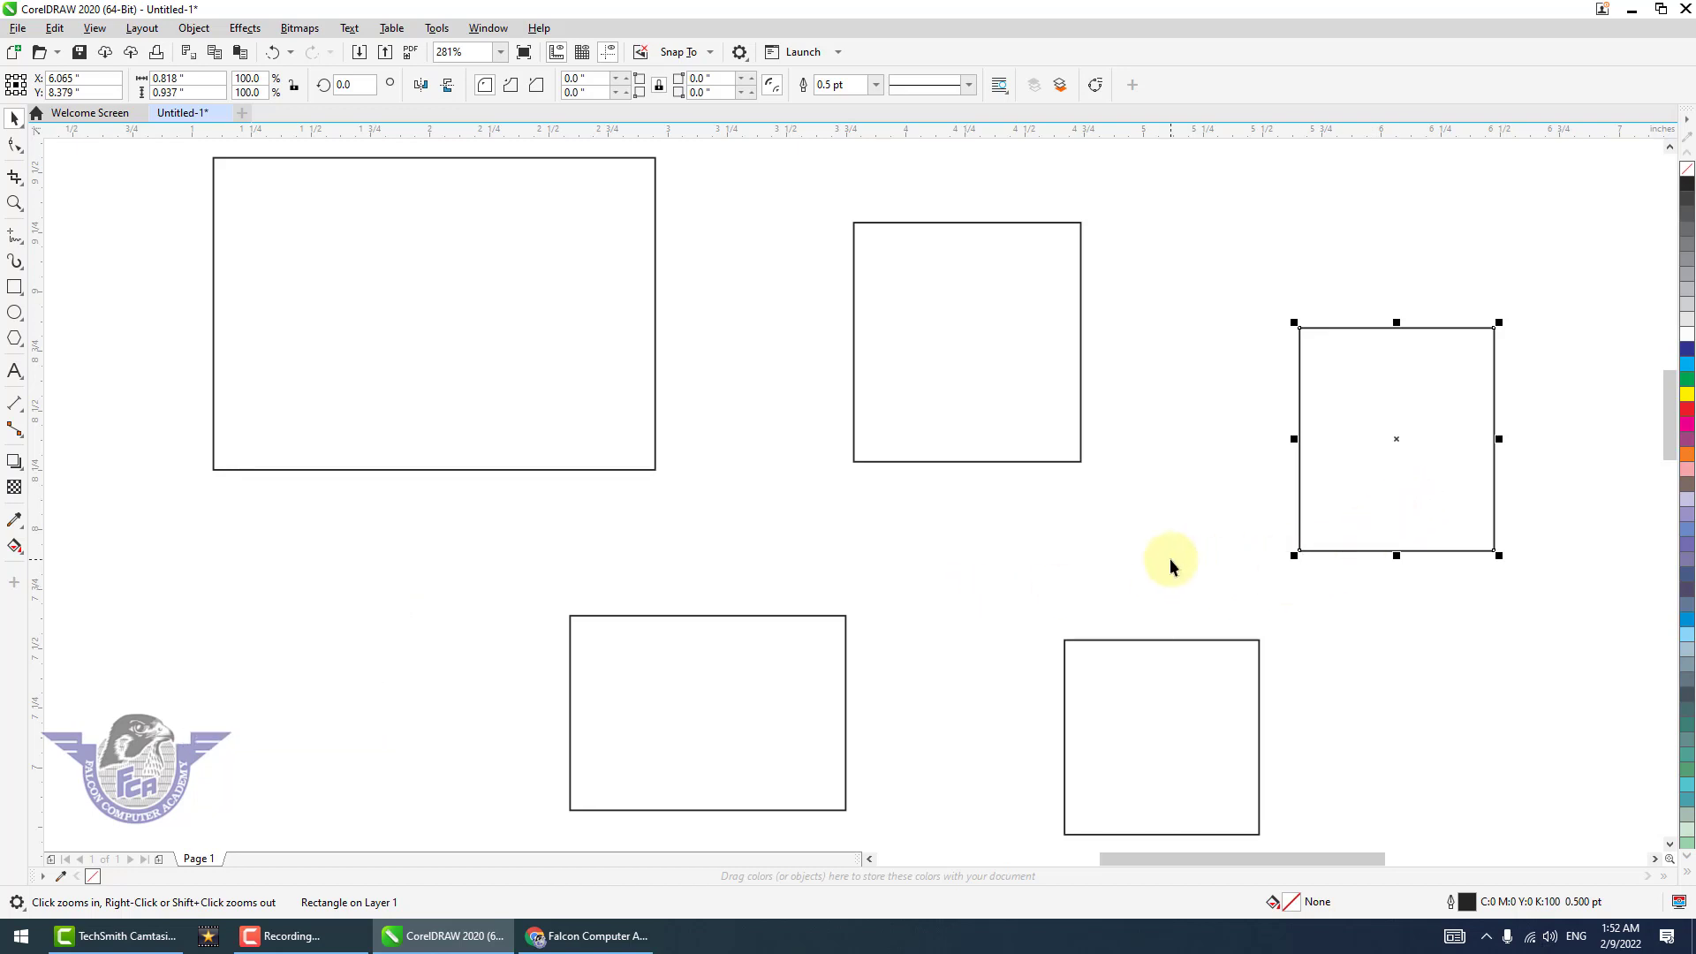
pyautogui.scroll(-4, 1169, 558)
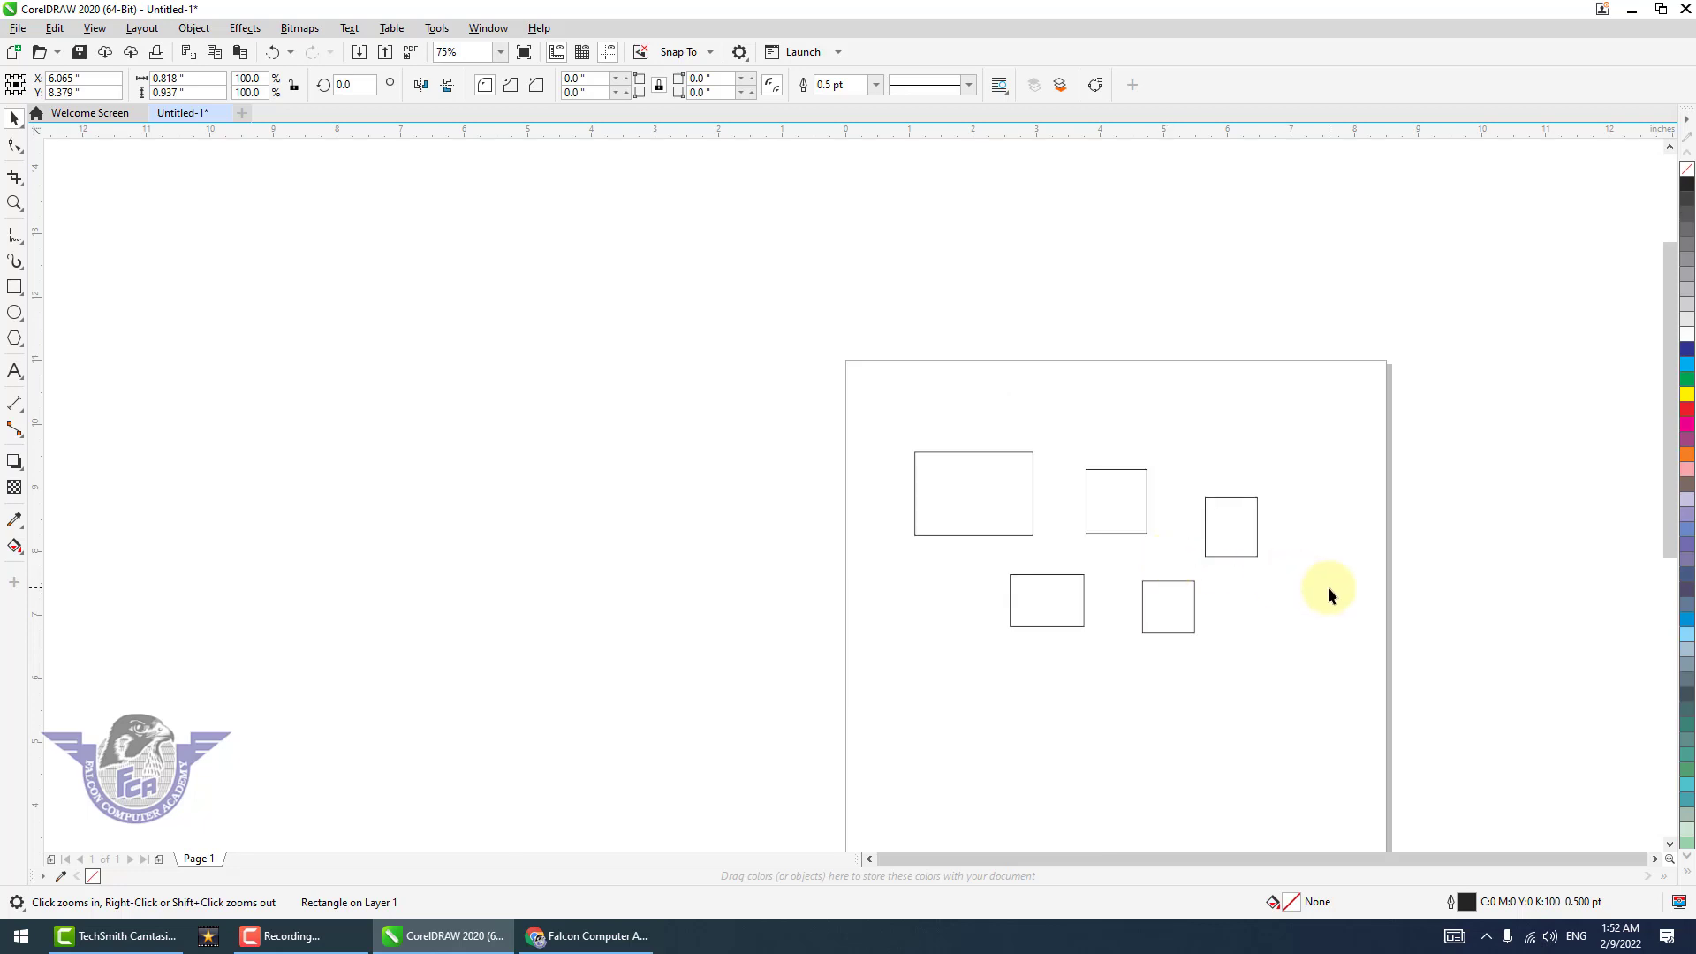
# Fill the upper middle rectangle with red and move it up to about X 4.37 in, Y 9.65 in.
pyautogui.click(1119, 509)
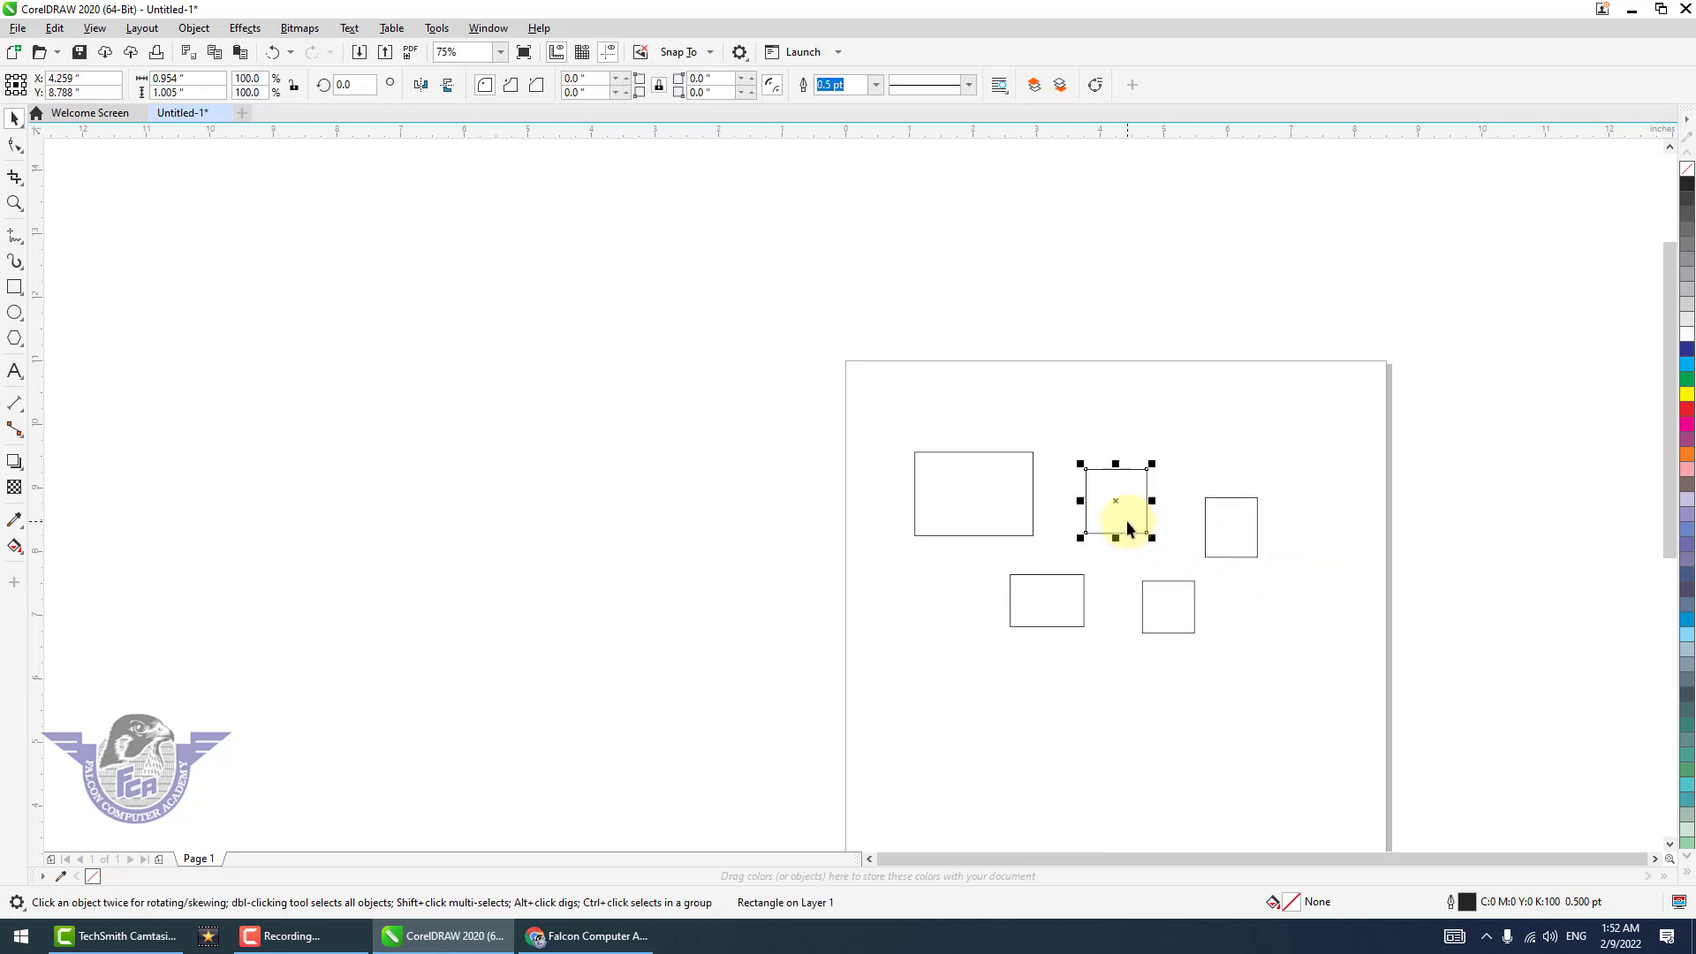
pyautogui.click(1687, 411)
pyautogui.click(1300, 569)
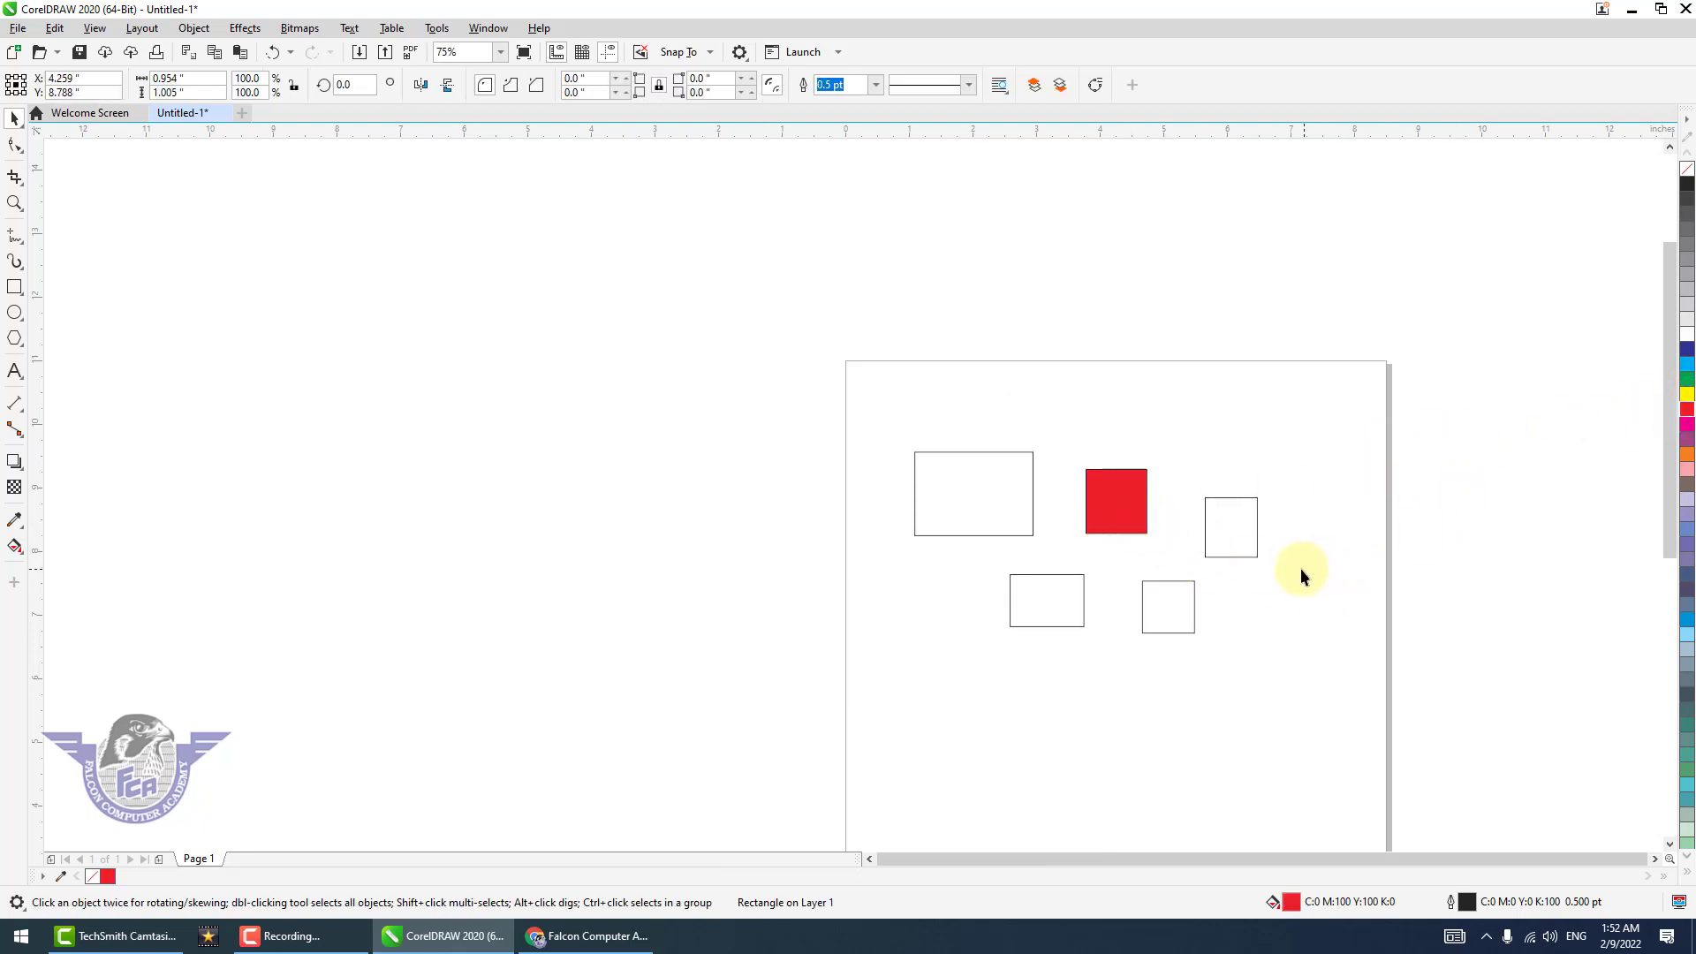
pyautogui.click(1119, 524)
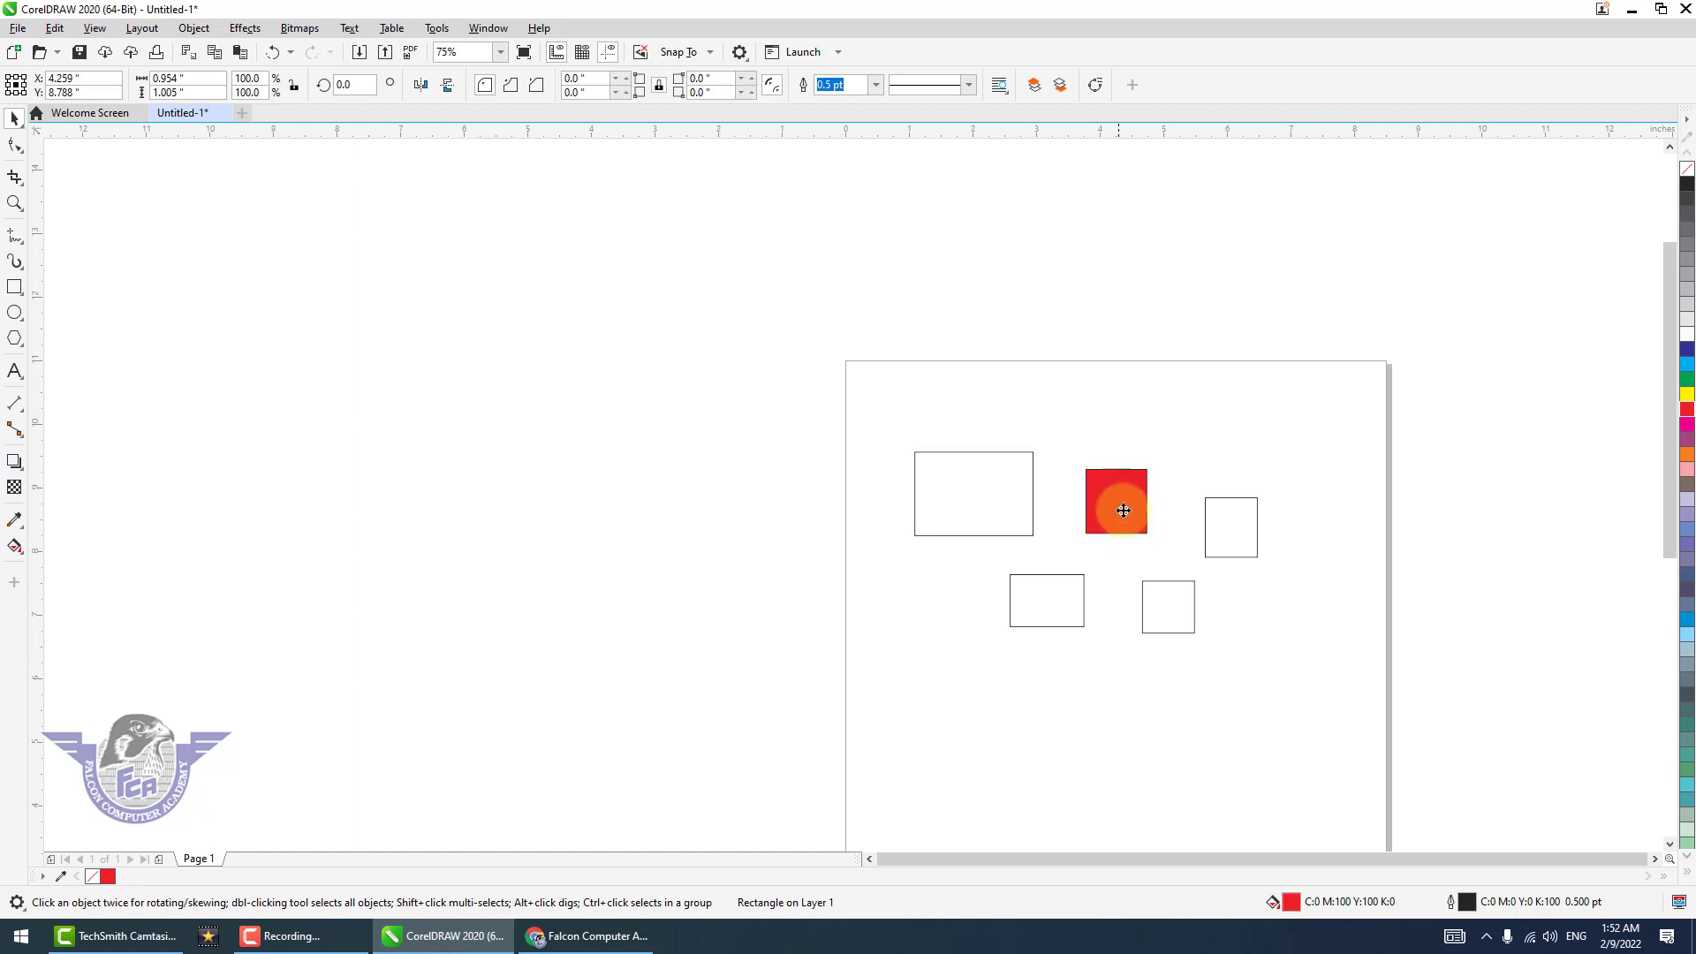
pyautogui.moveTo(1119, 525); pyautogui.dragTo(1119, 462)
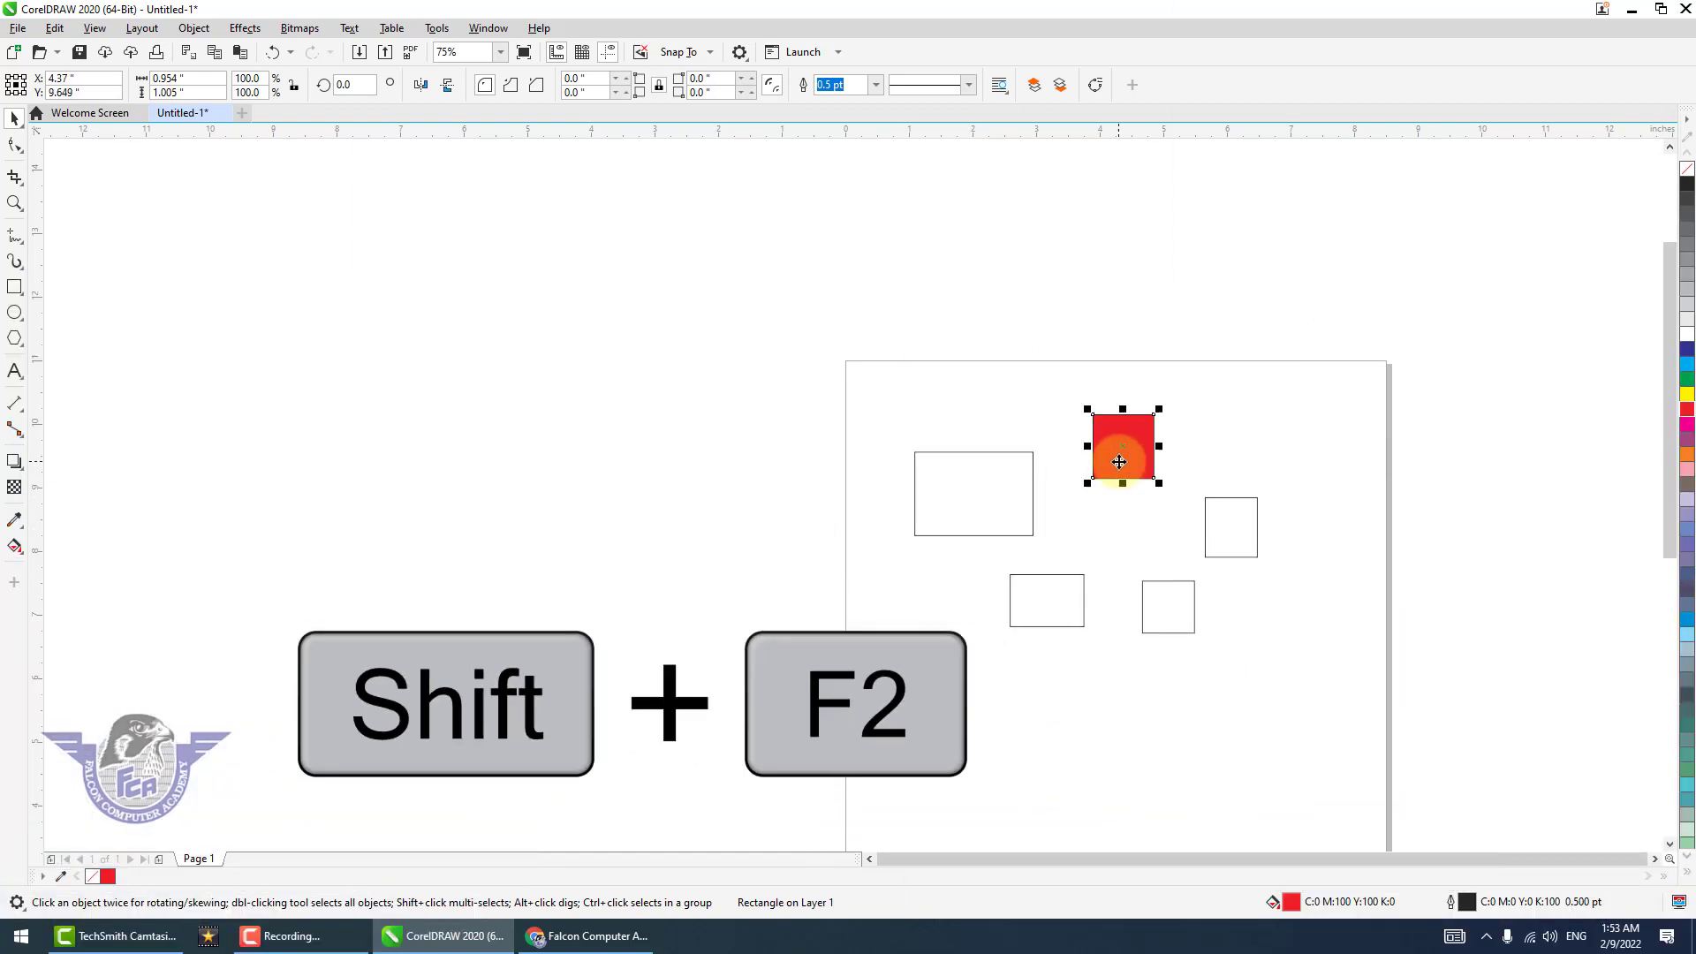
# Zoom to the selected red rectangle, then fit the whole page in view.
pyautogui.hotkey('shift', 'F2')
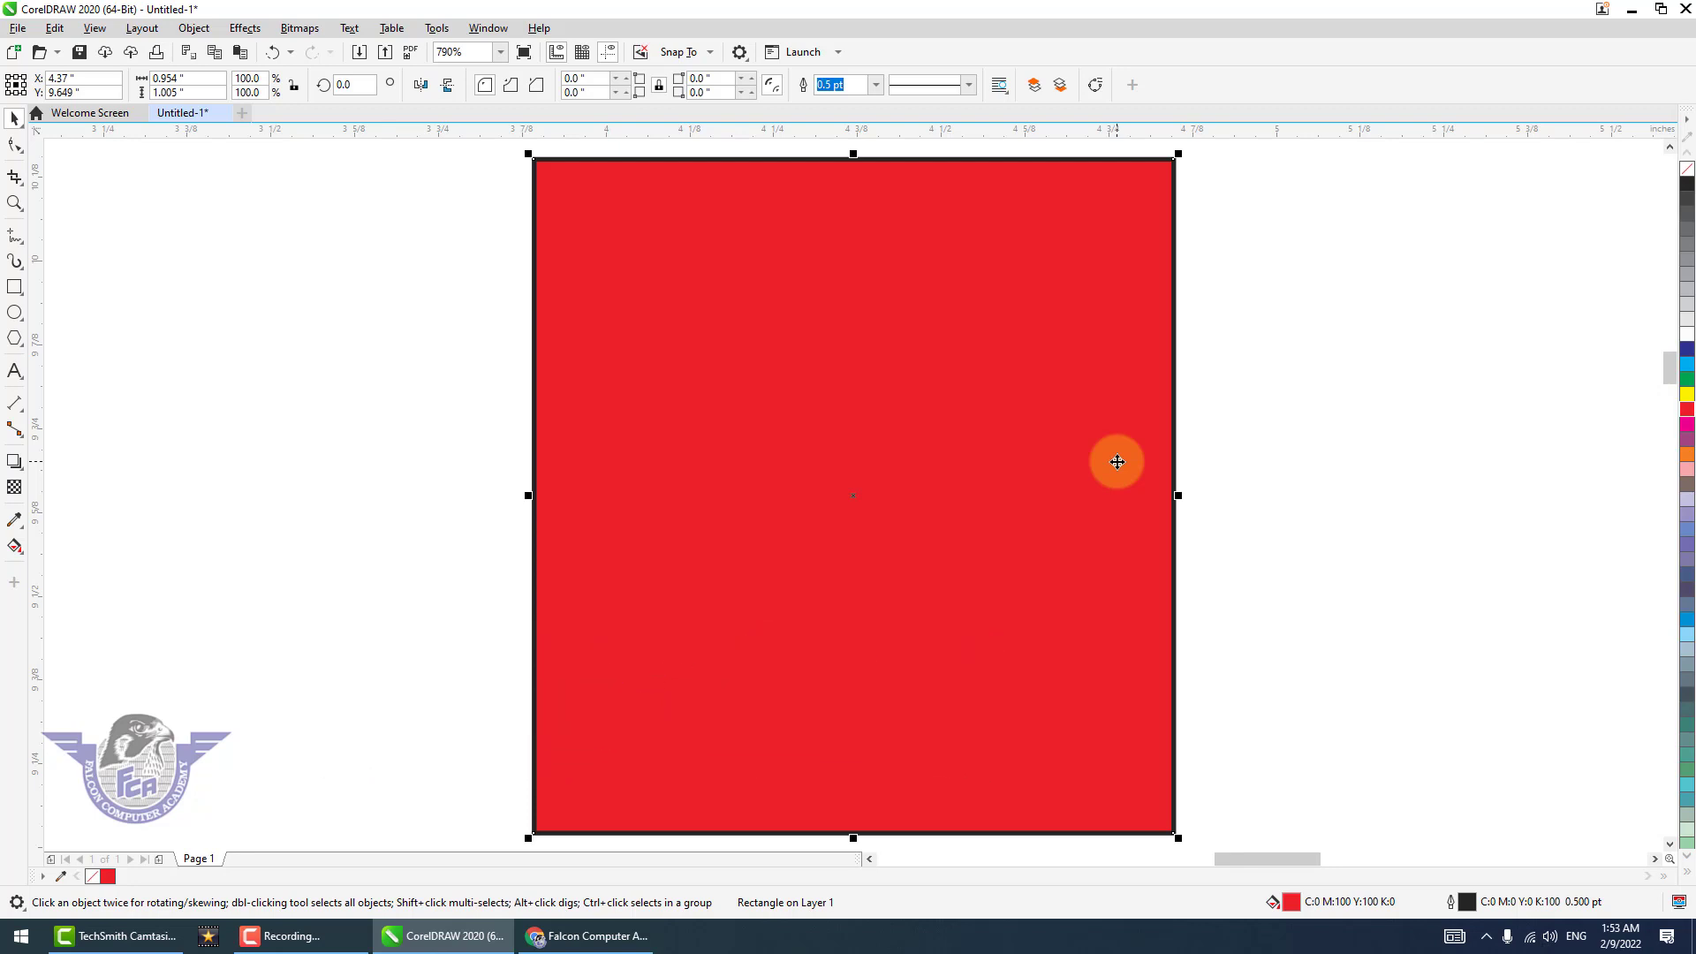
pyautogui.hotkey('shift', 'F4')
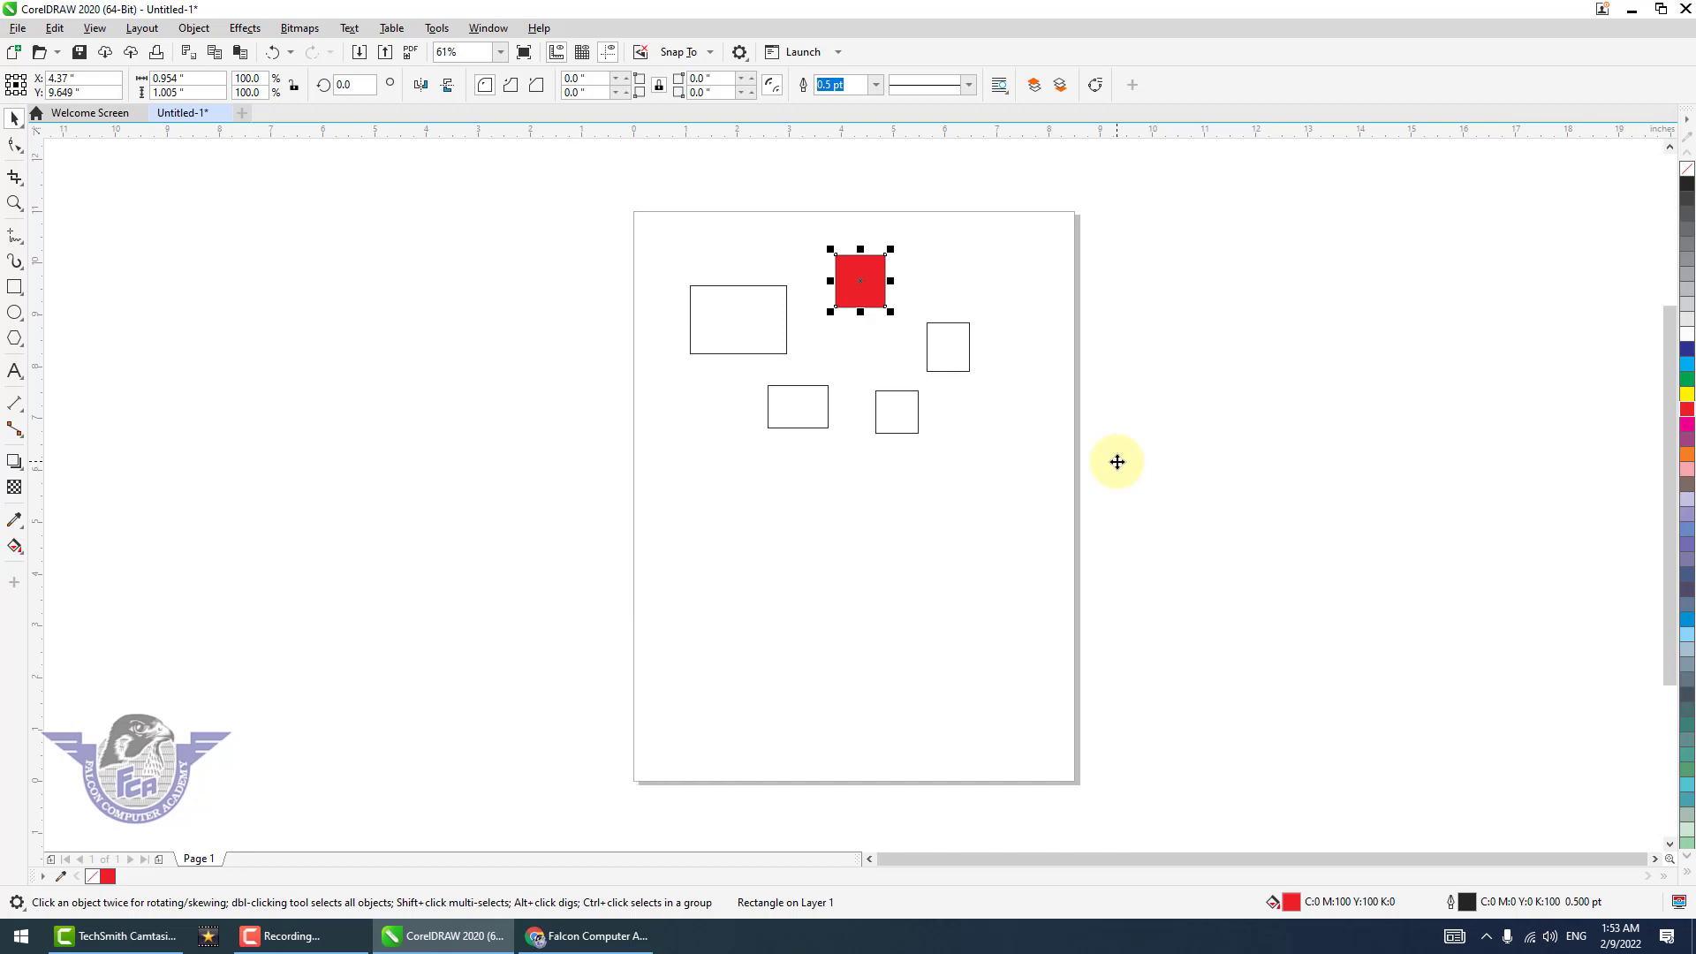
pyautogui.press('Escape')
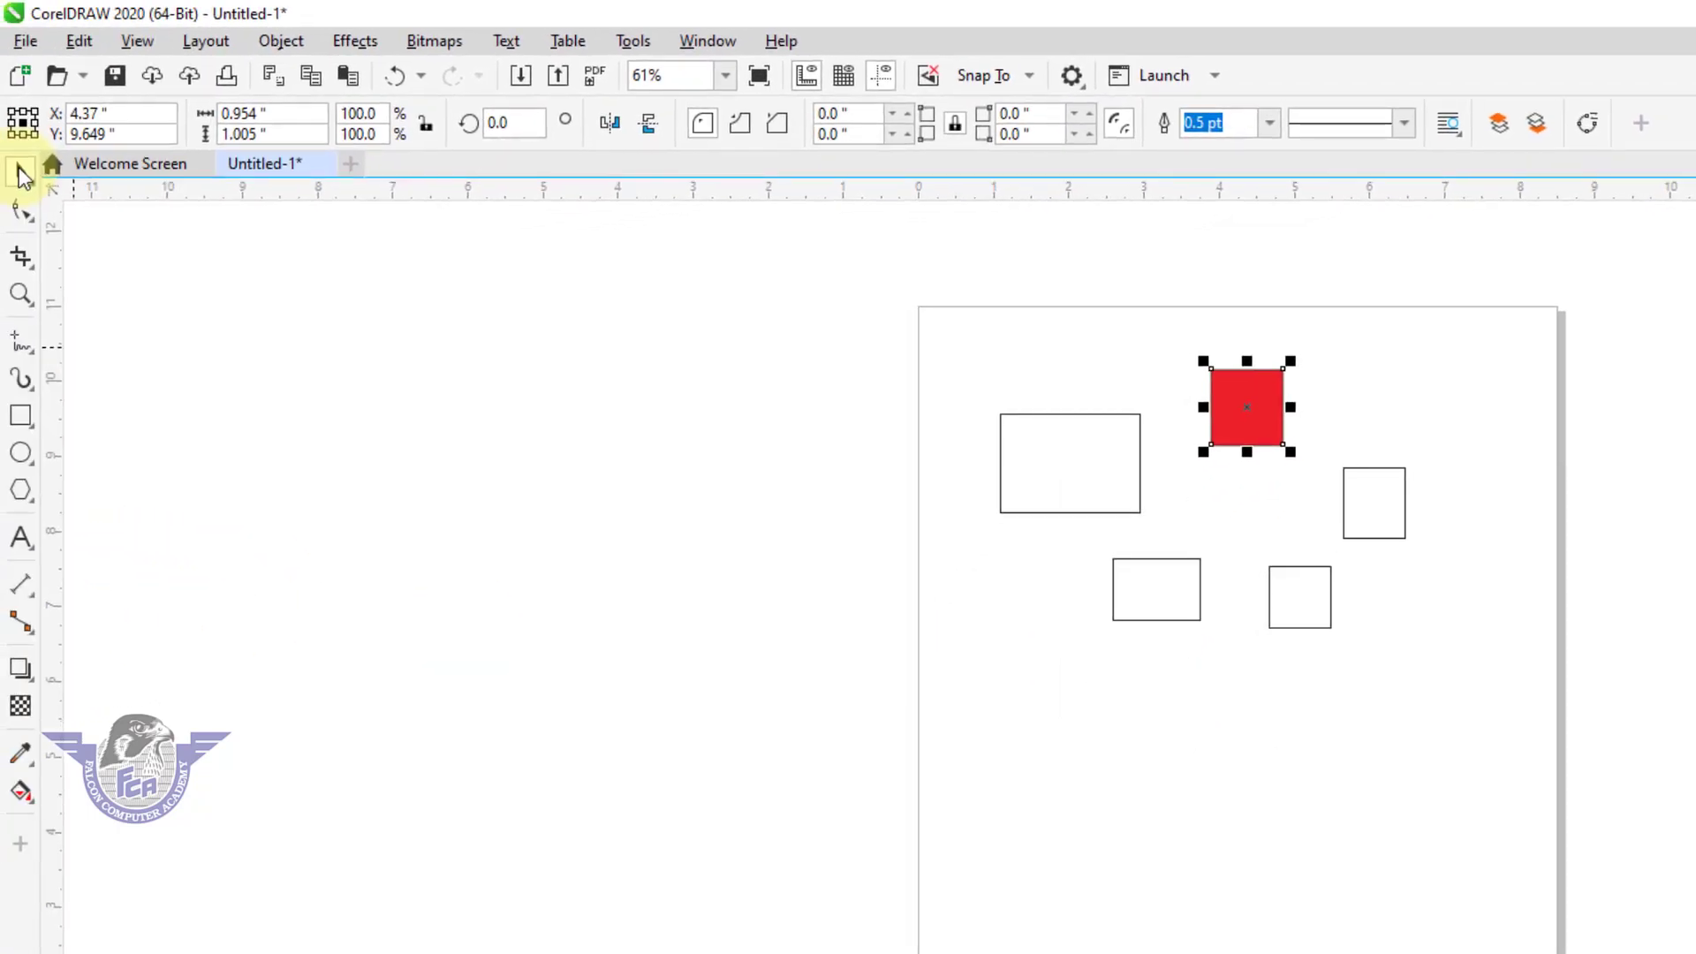
# Move the lower-left rectangle, the largest rectangle and the small lower square down the page, placing the square at about X 6.27 in, Y 4.95 in.
pyautogui.click(1149, 595)
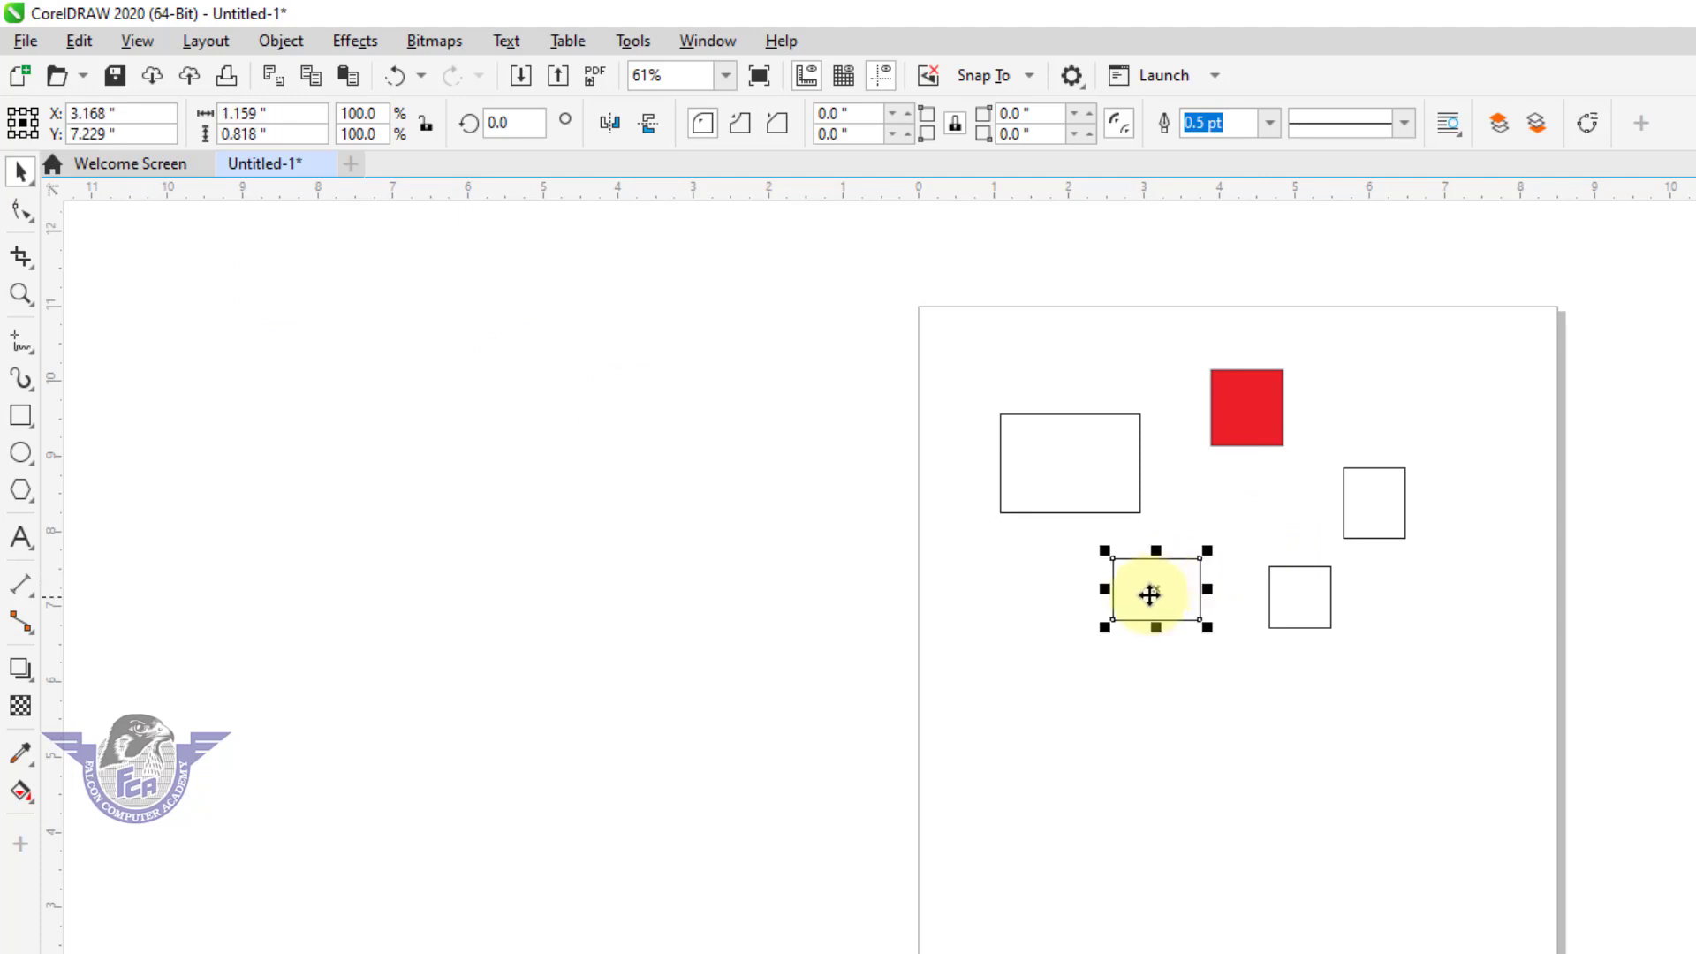
pyautogui.moveTo(1149, 595); pyautogui.dragTo(1167, 812)
pyautogui.moveTo(1045, 477); pyautogui.dragTo(1109, 671)
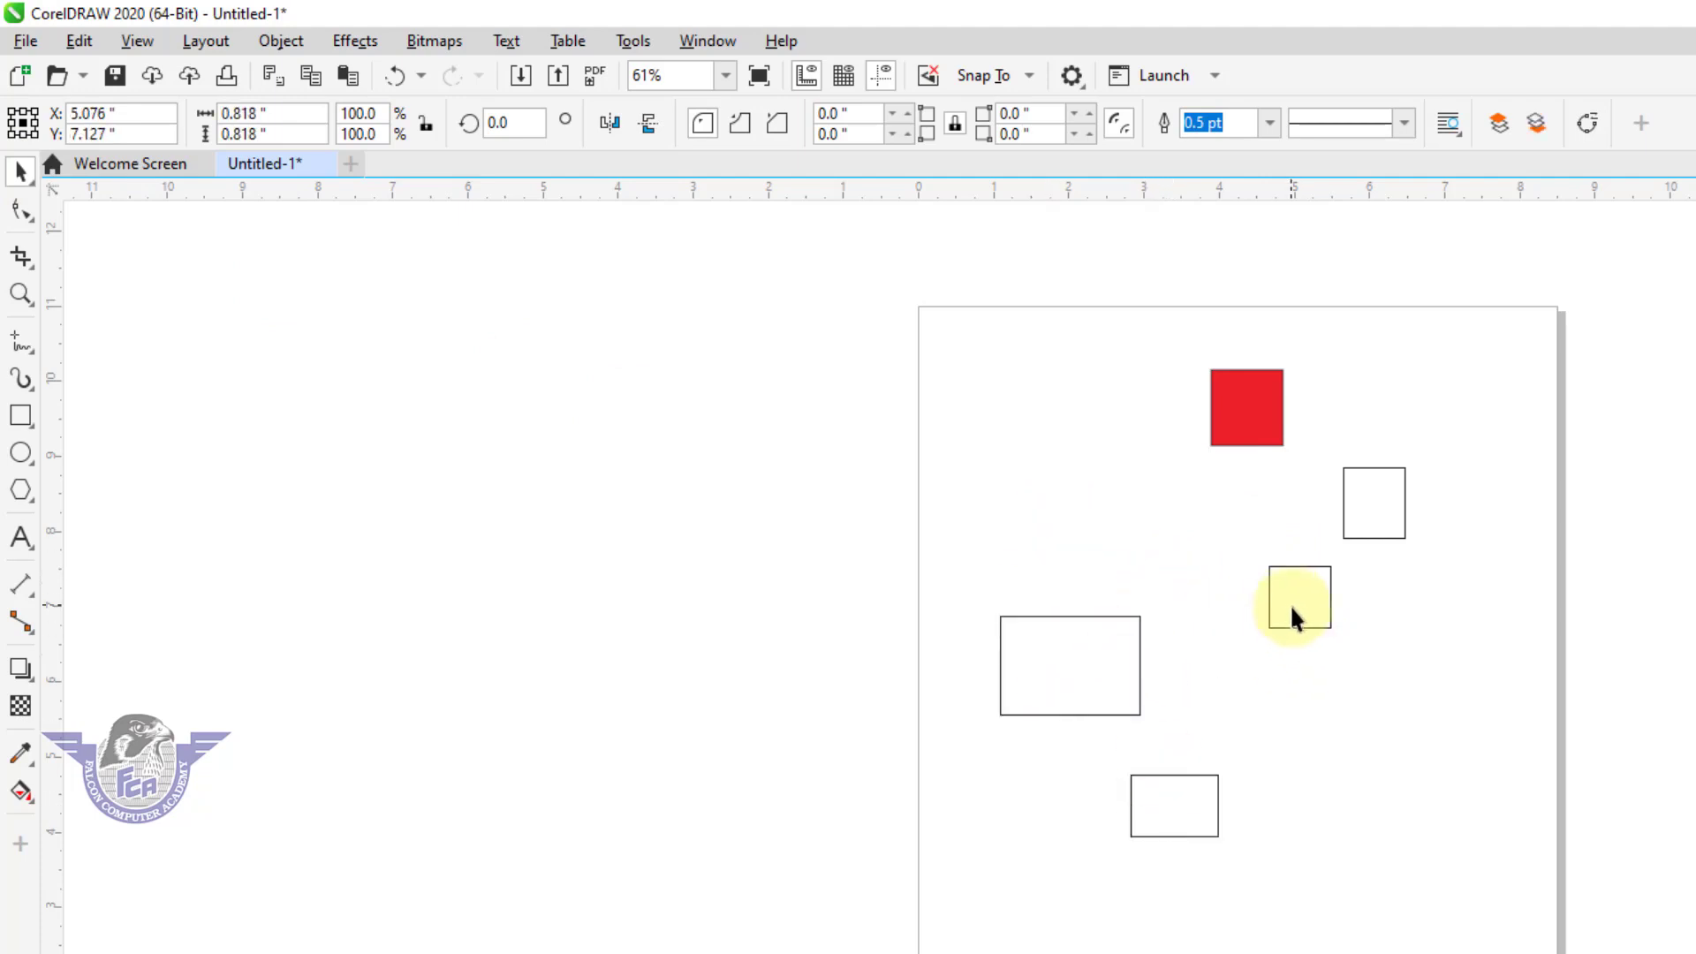
pyautogui.moveTo(1294, 616); pyautogui.dragTo(1383, 764)
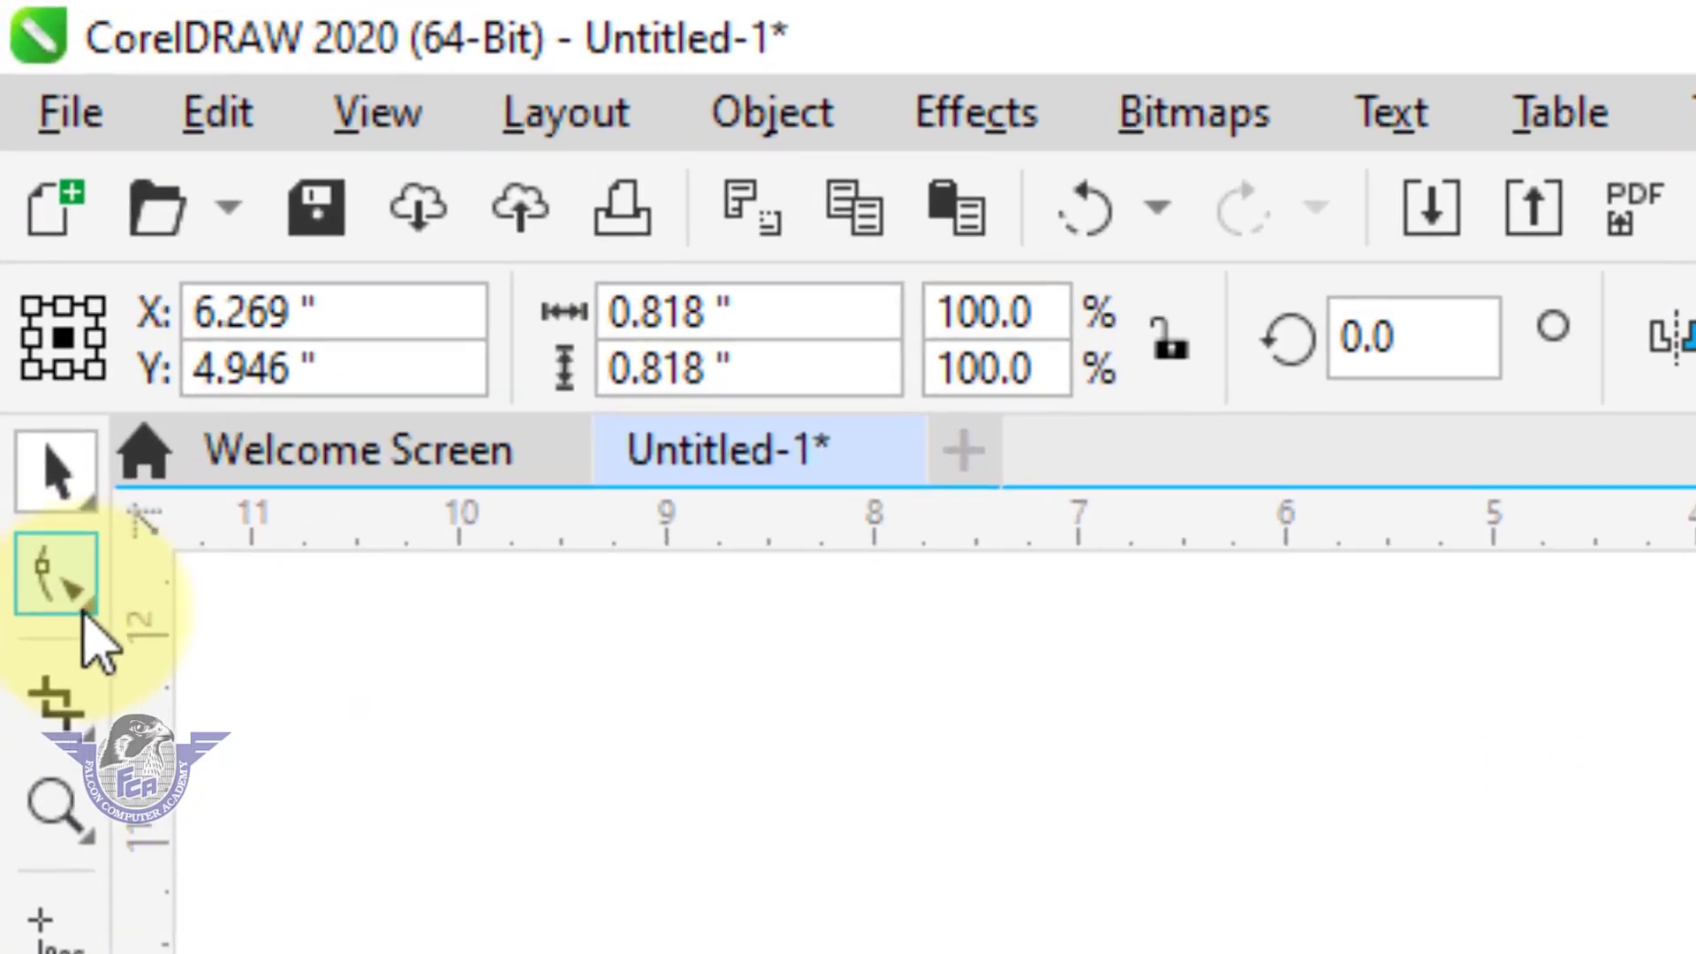
pyautogui.click(85, 607)
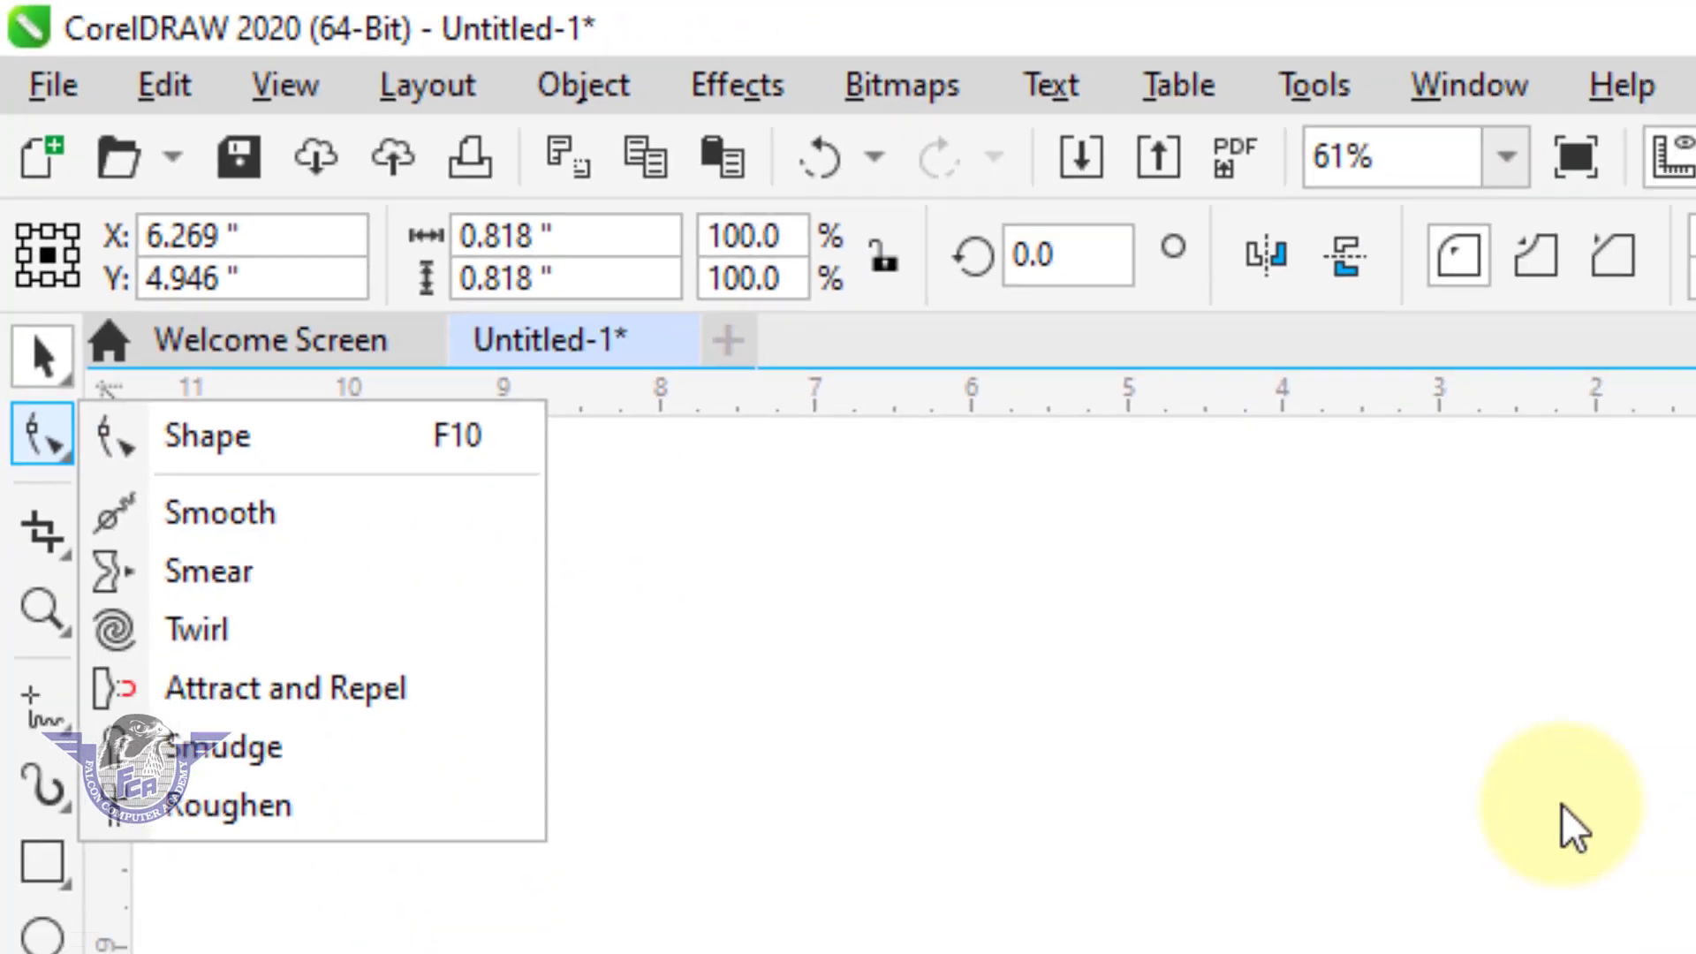
pyautogui.click(1562, 805)
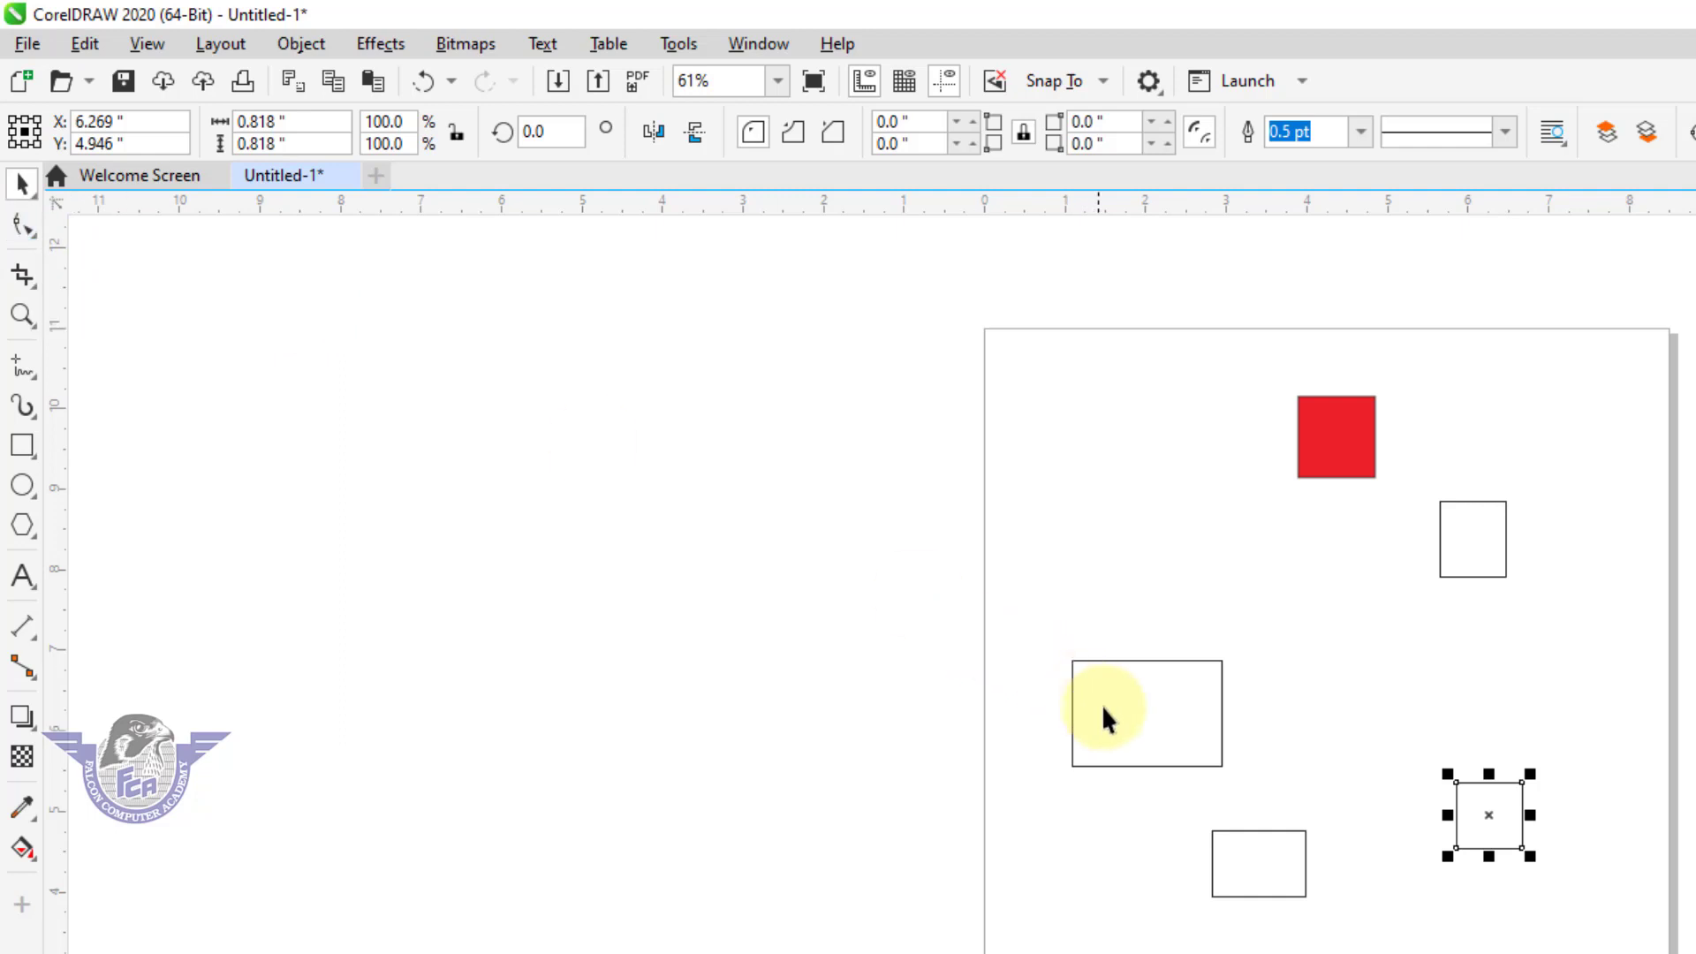
# Move the largest rectangle up and left to about X 1.47 in, Y 8.14 in.
pyautogui.click(1148, 729)
pyautogui.moveTo(1131, 723); pyautogui.dragTo(1062, 587)
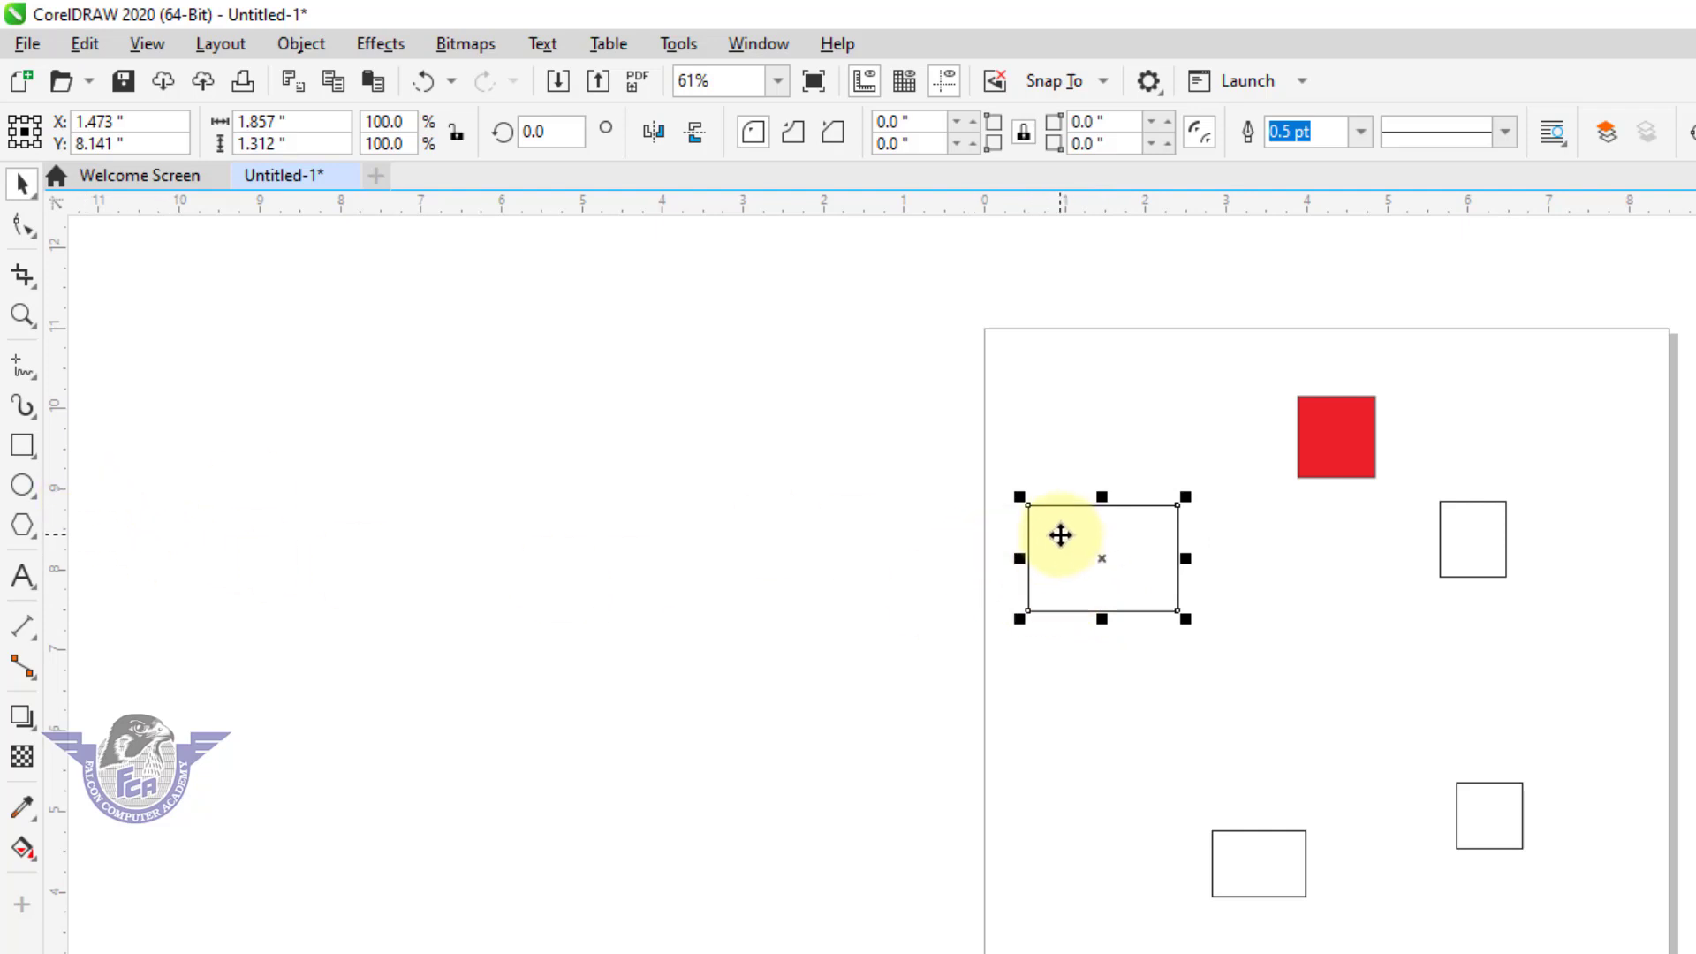
# Round all four corners of the largest rectangle with the Shape tool to a radius of about 0.26 in.
pyautogui.moveTo(1019, 498); pyautogui.dragTo(1190, 622)
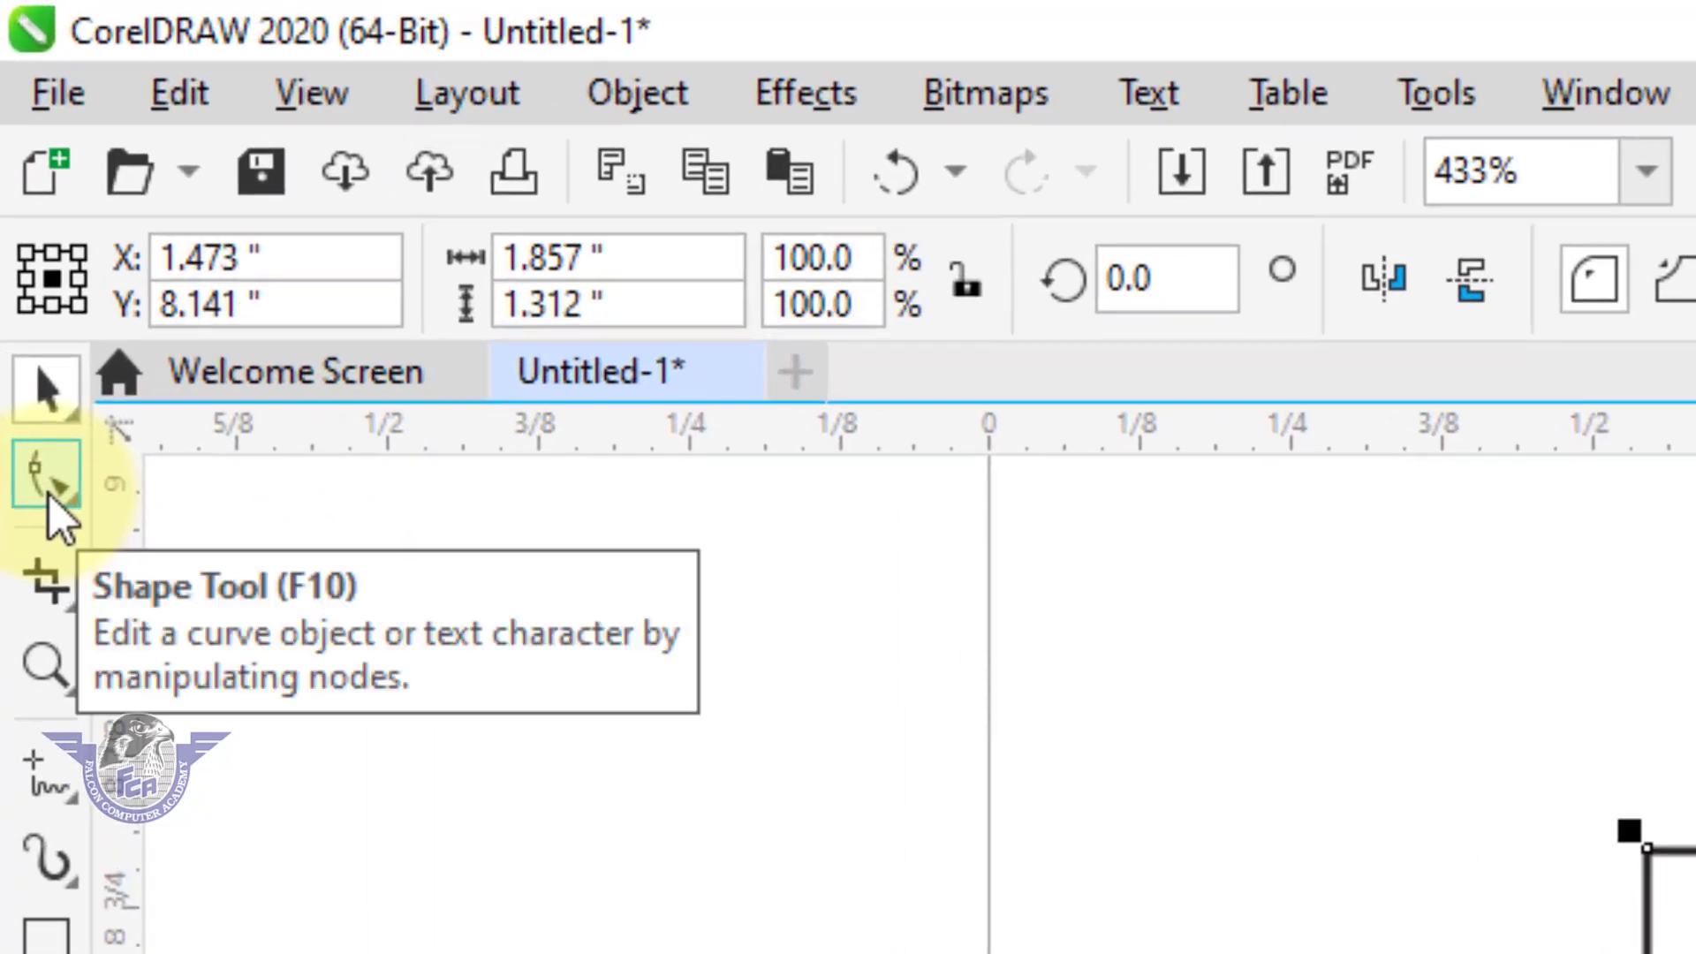
pyautogui.click(17, 170)
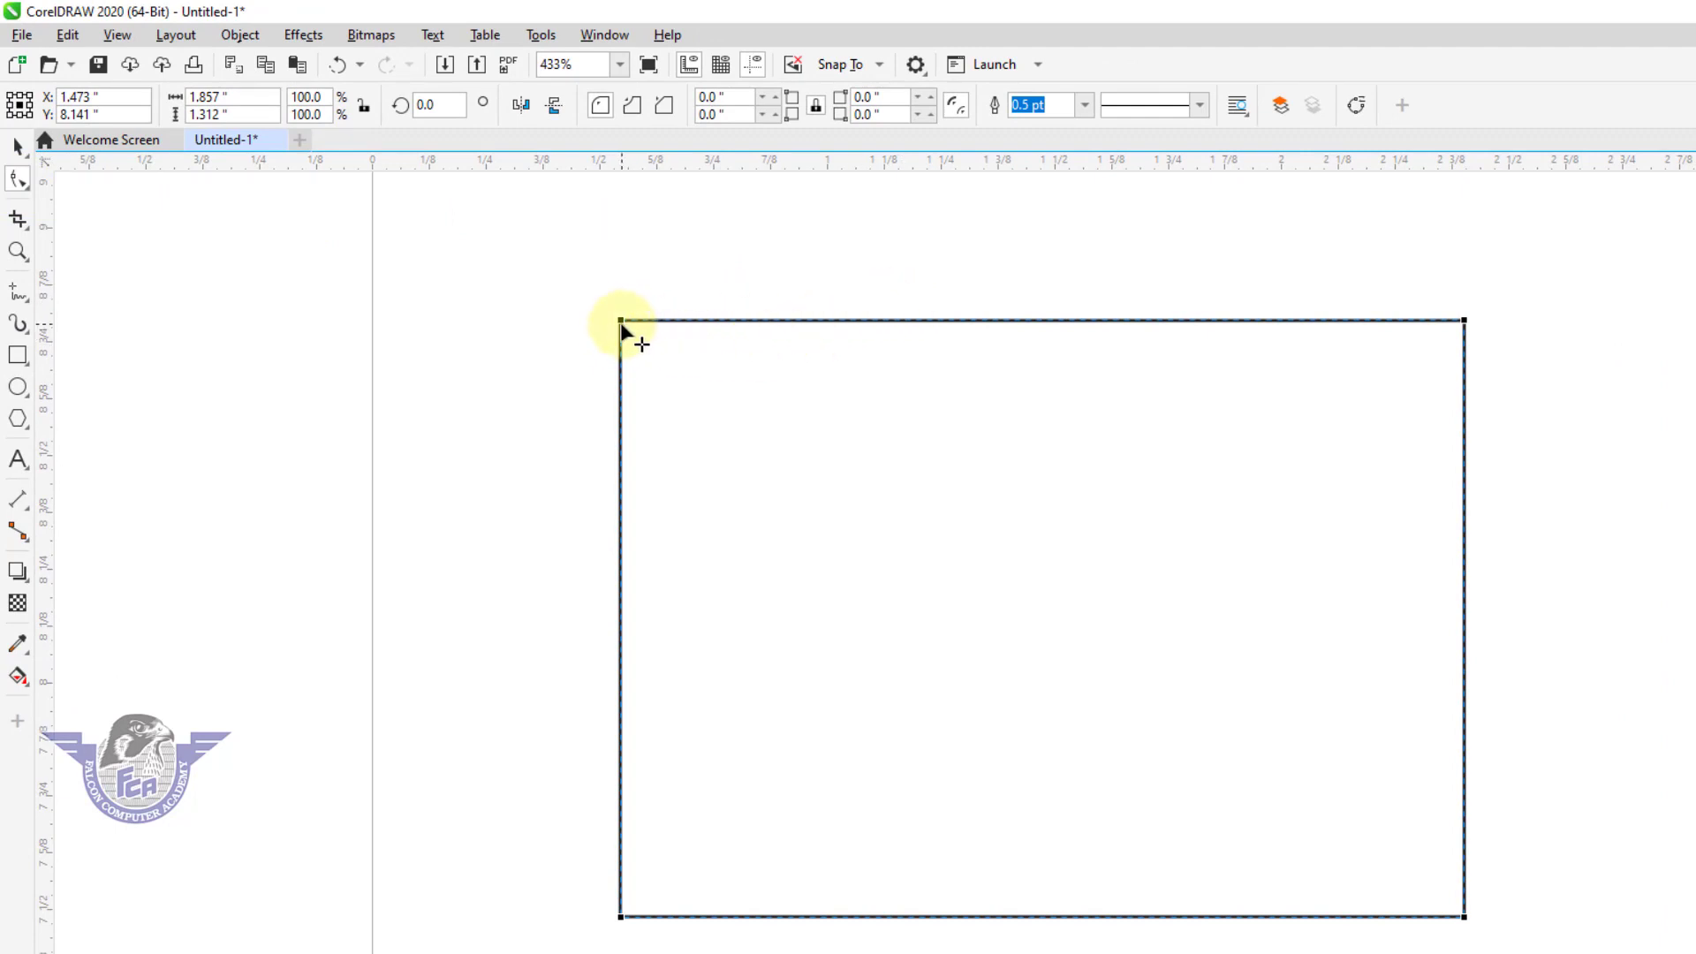
pyautogui.click(17, 150)
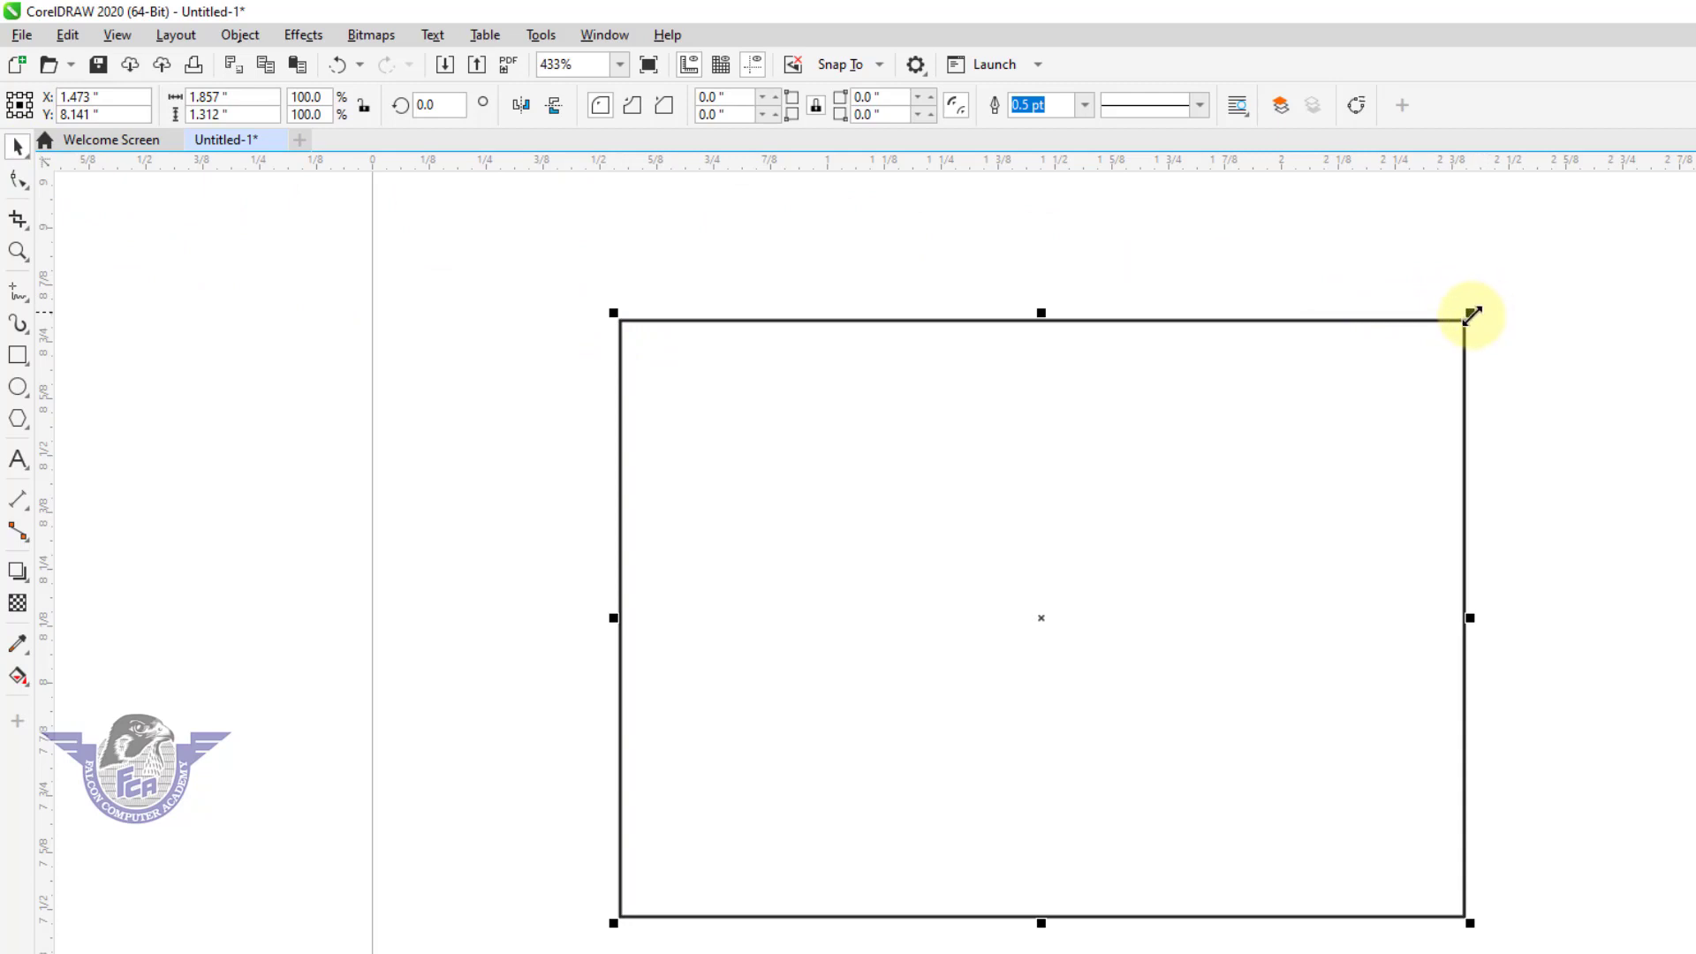
pyautogui.click(19, 184)
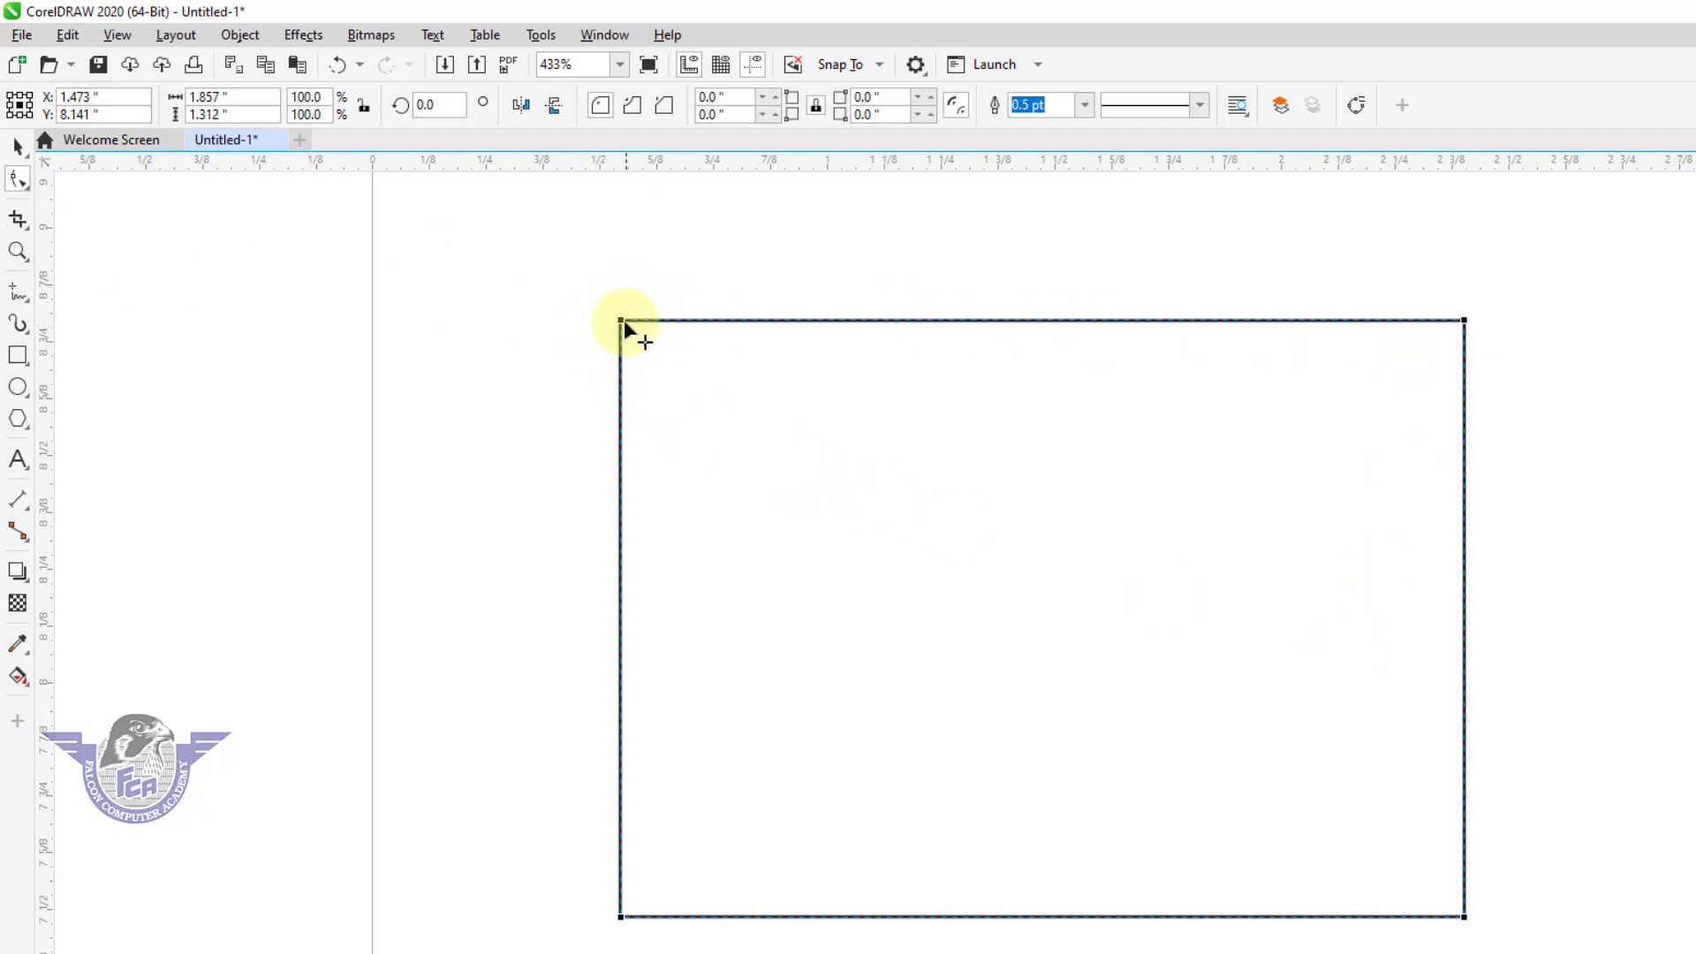
pyautogui.moveTo(621, 320); pyautogui.dragTo(676, 346)
pyautogui.moveTo(414, 191); pyautogui.dragTo(523, 205)
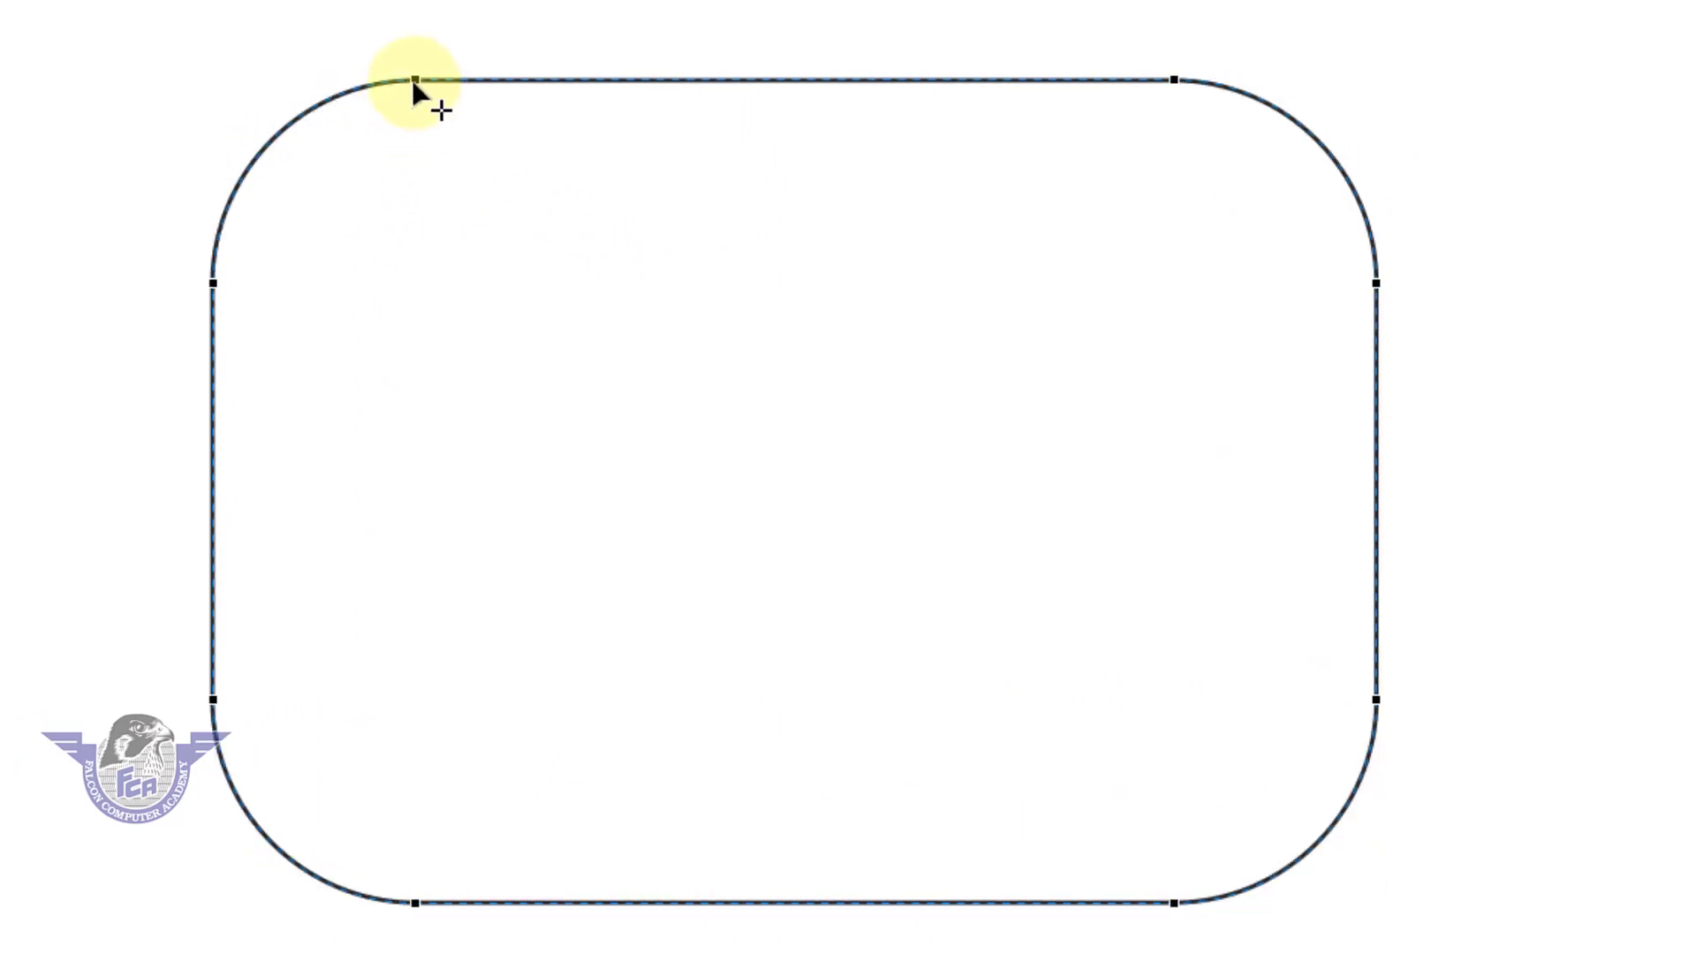
pyautogui.moveTo(408, 80); pyautogui.dragTo(372, 82)
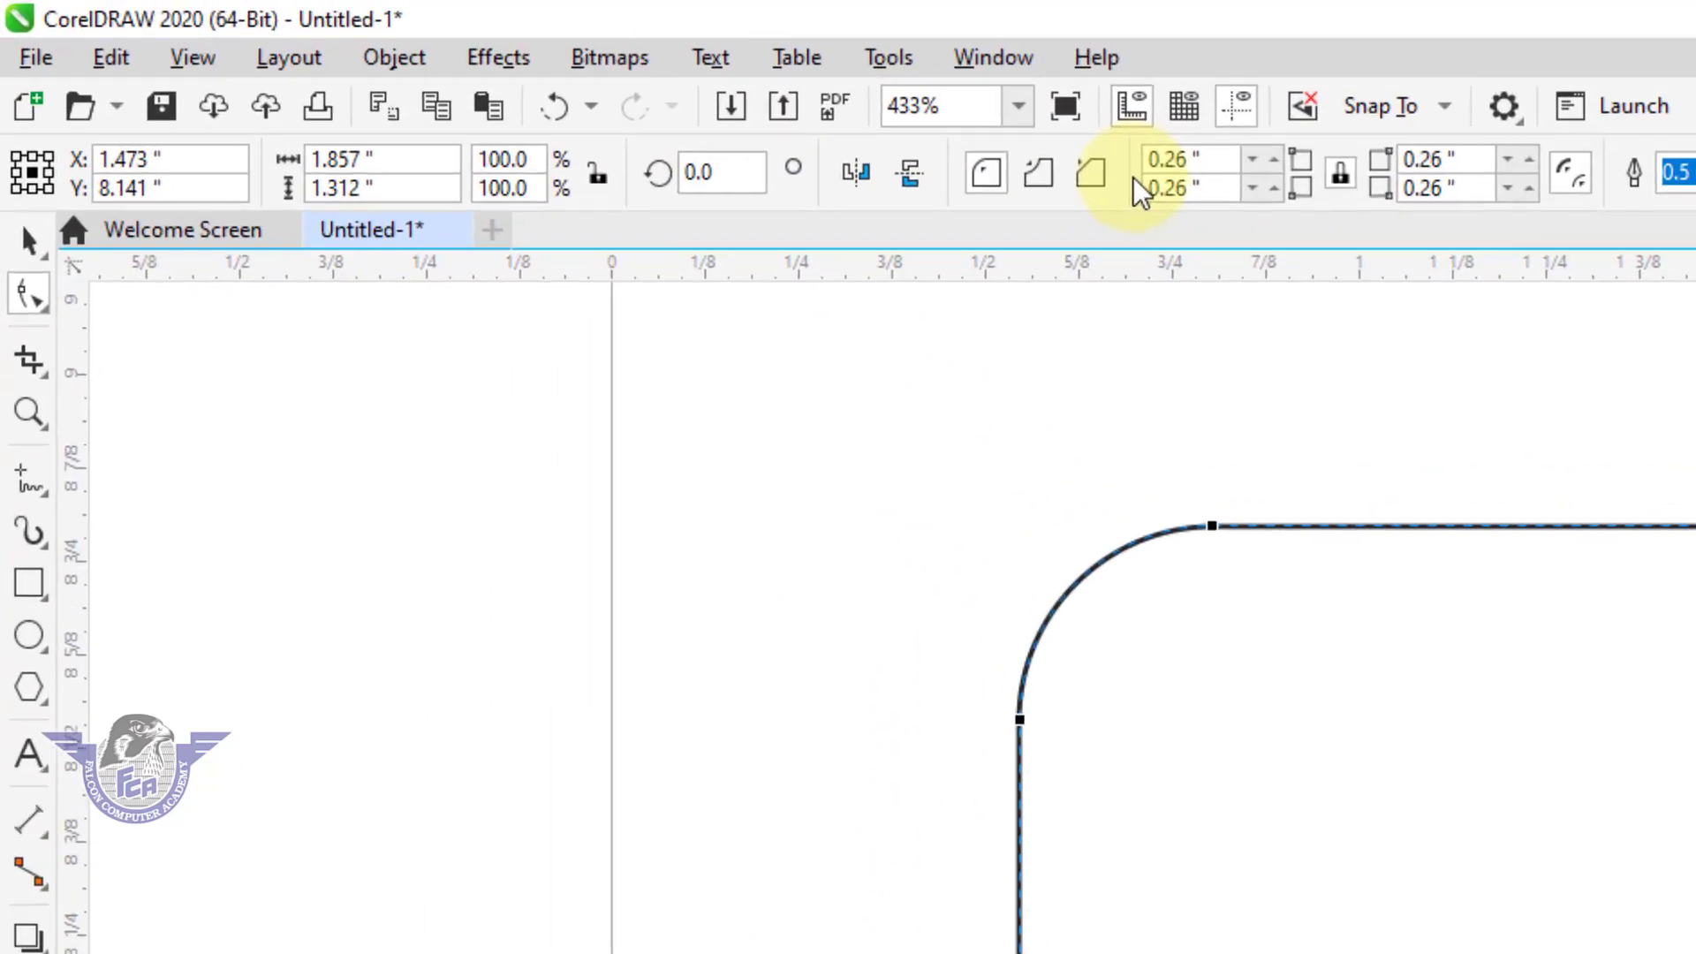
# Try the scalloped, chamfered and round corner styles on the rectangle, ending with scalloped corners.
pyautogui.click(1041, 184)
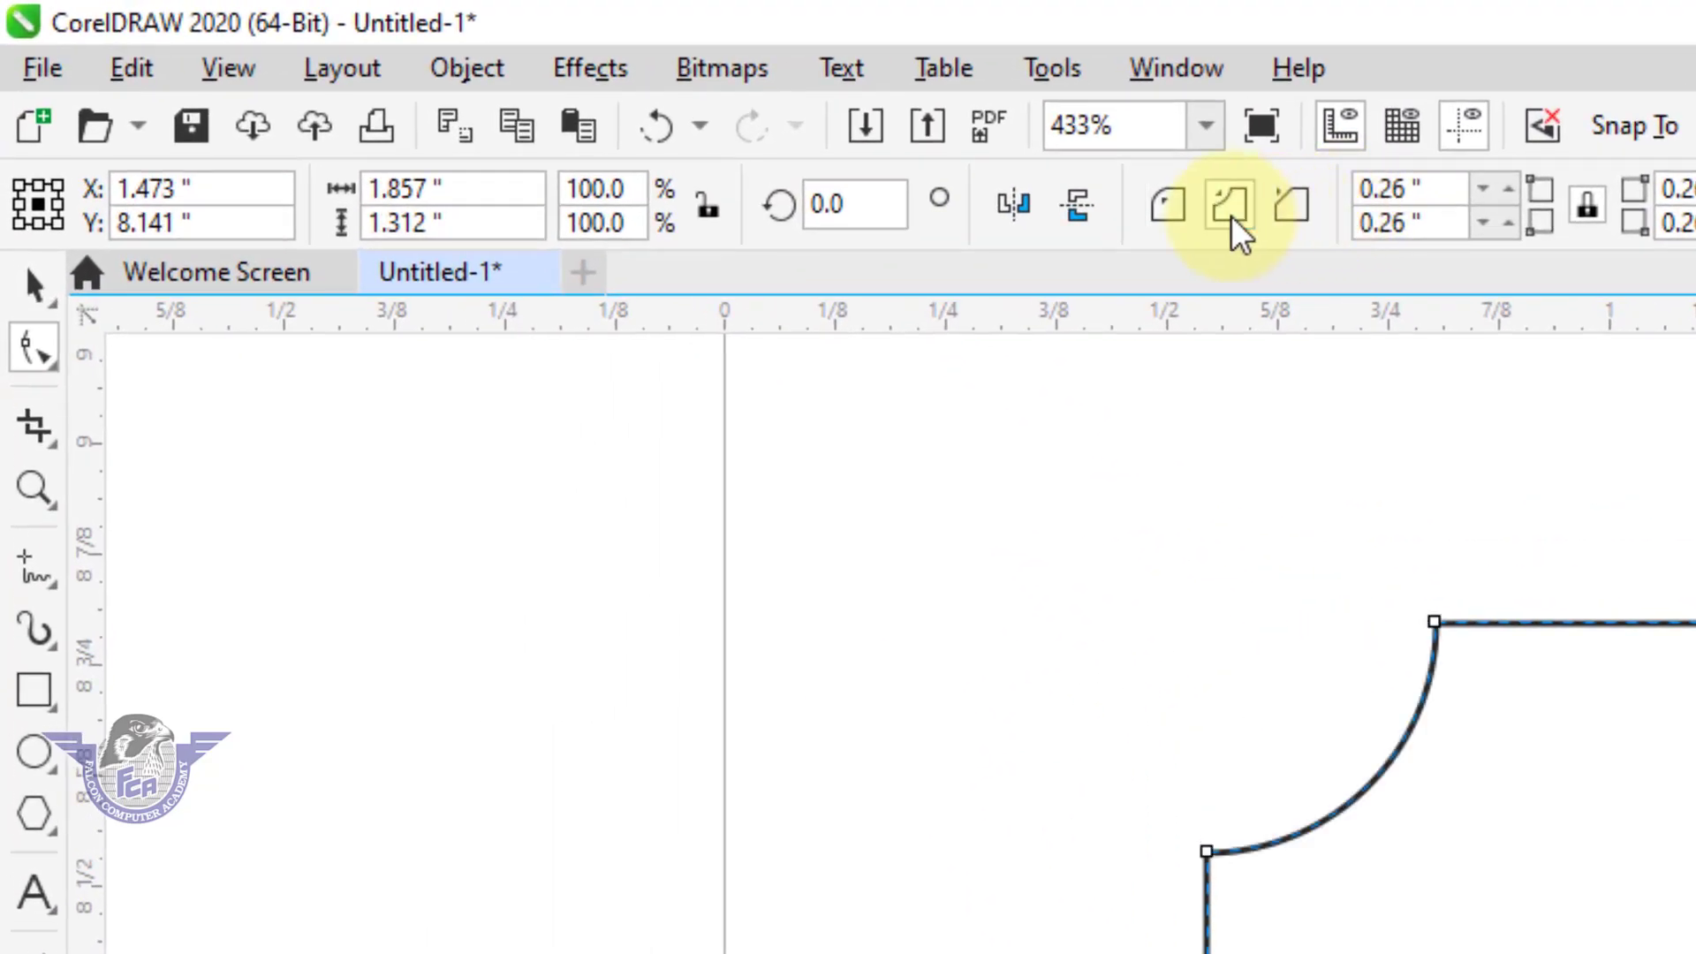
pyautogui.click(1291, 212)
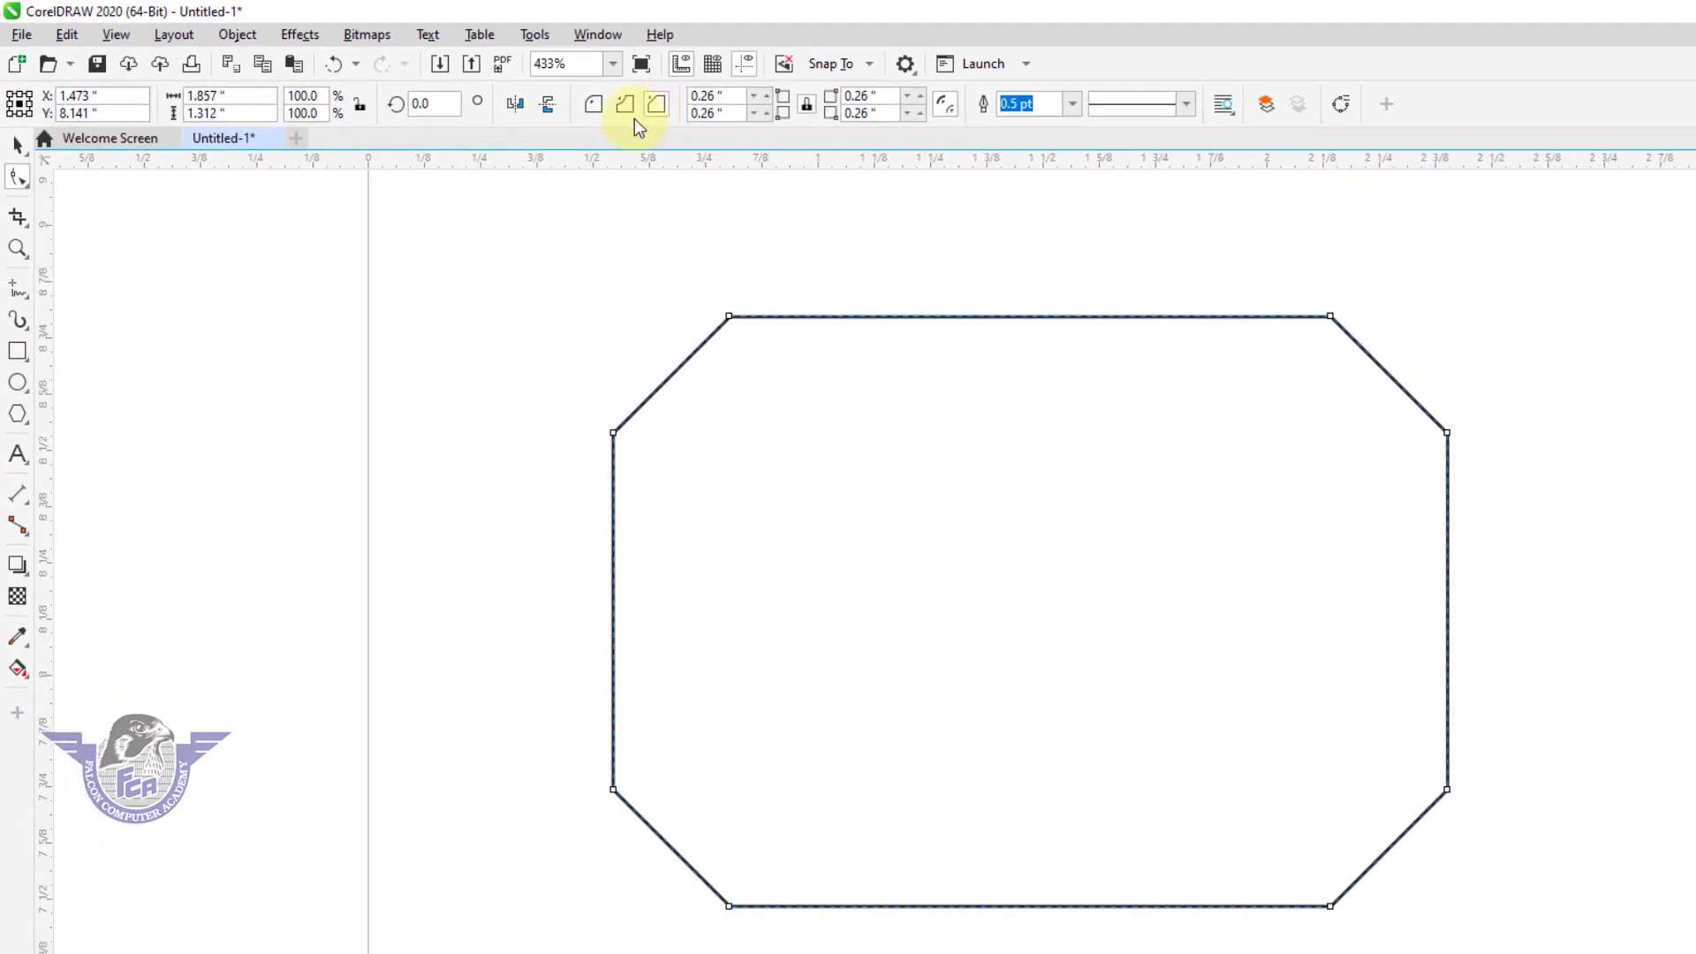
pyautogui.click(597, 106)
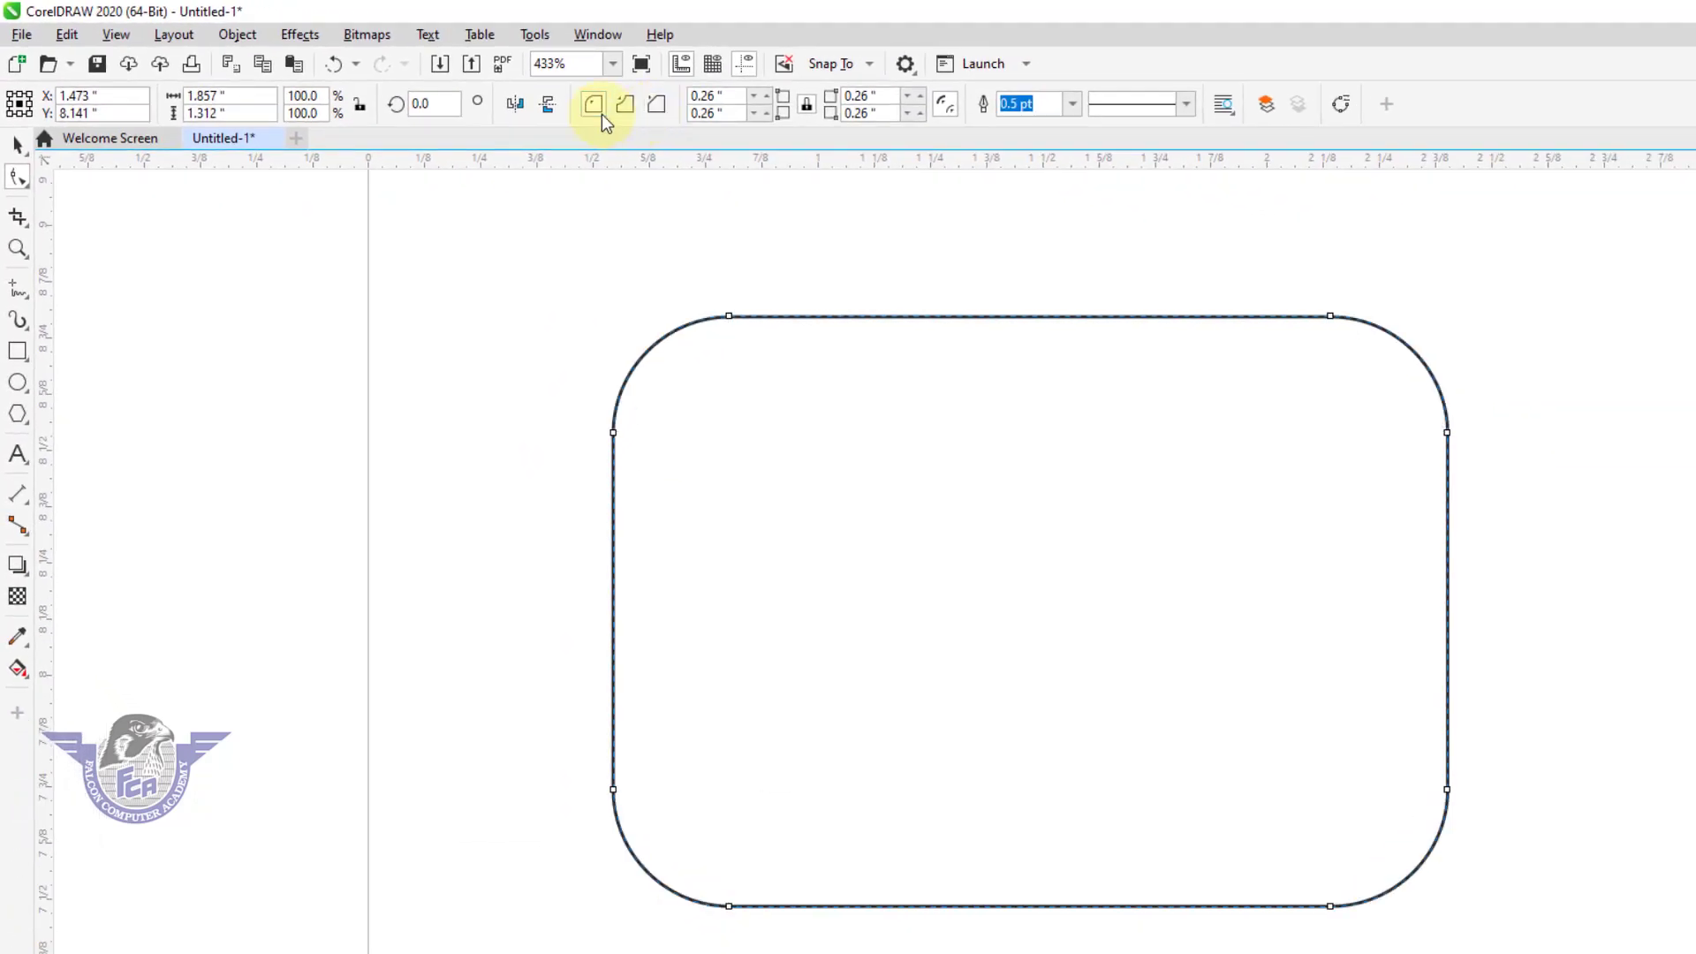
pyautogui.click(625, 115)
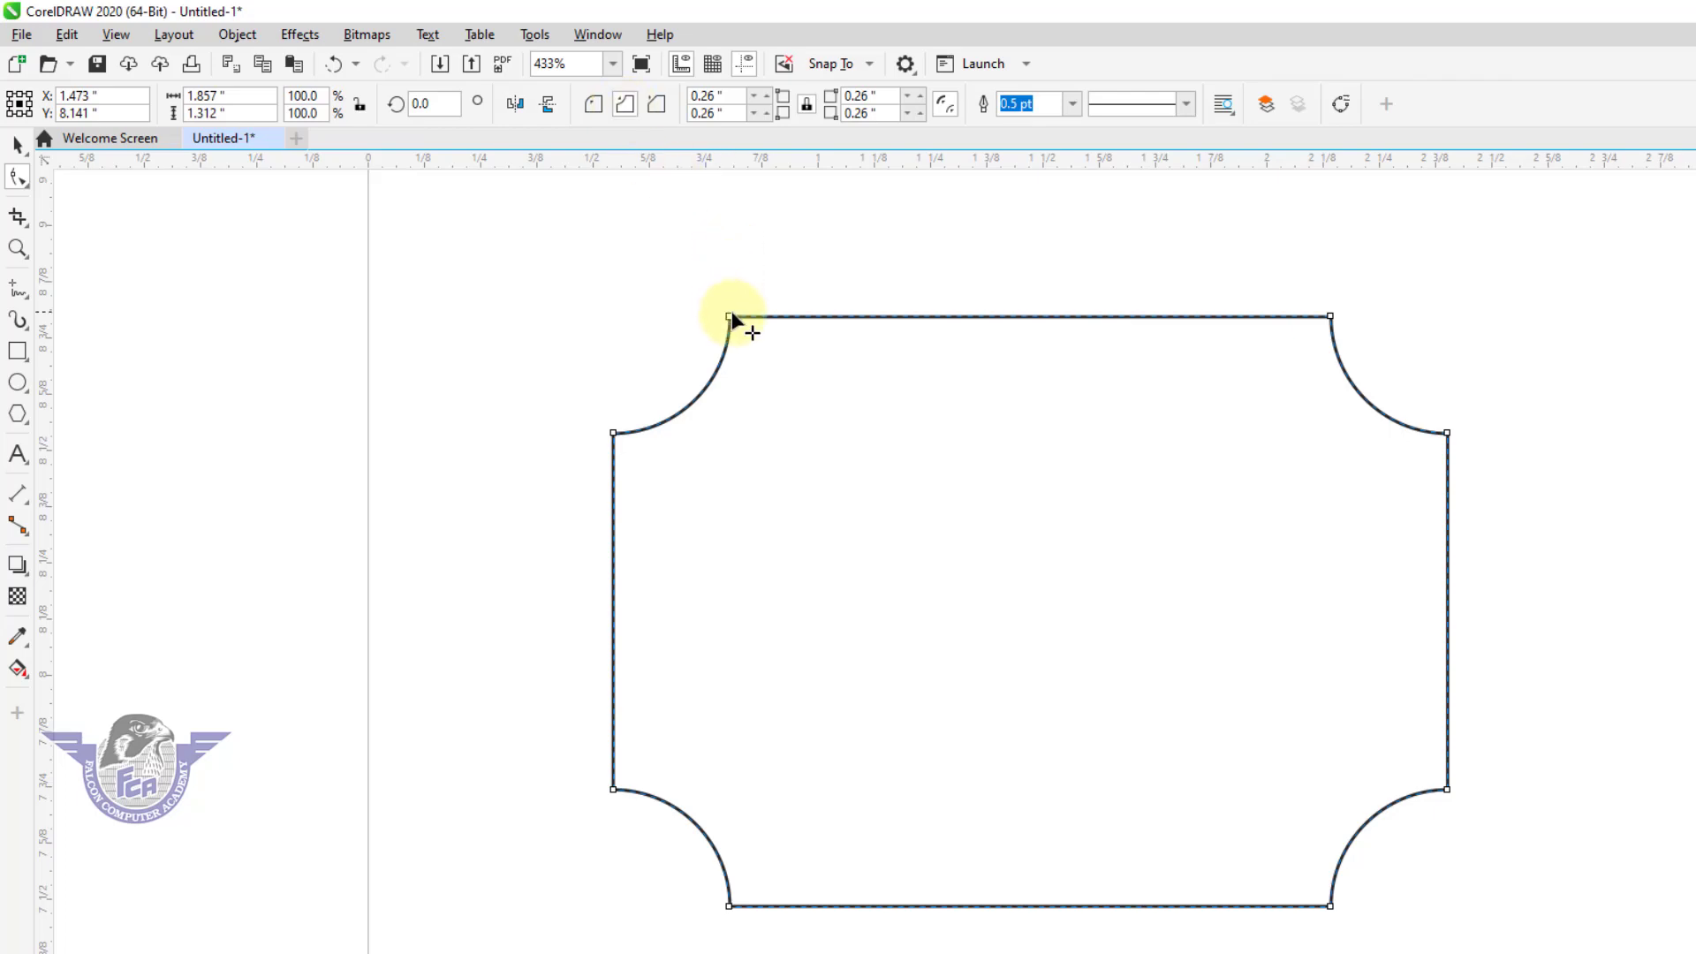
# Reset all corner radii to 0, and scallop only the rectangle's two upper corners to about 0.656 in.
pyautogui.moveTo(731, 320); pyautogui.dragTo(583, 272)
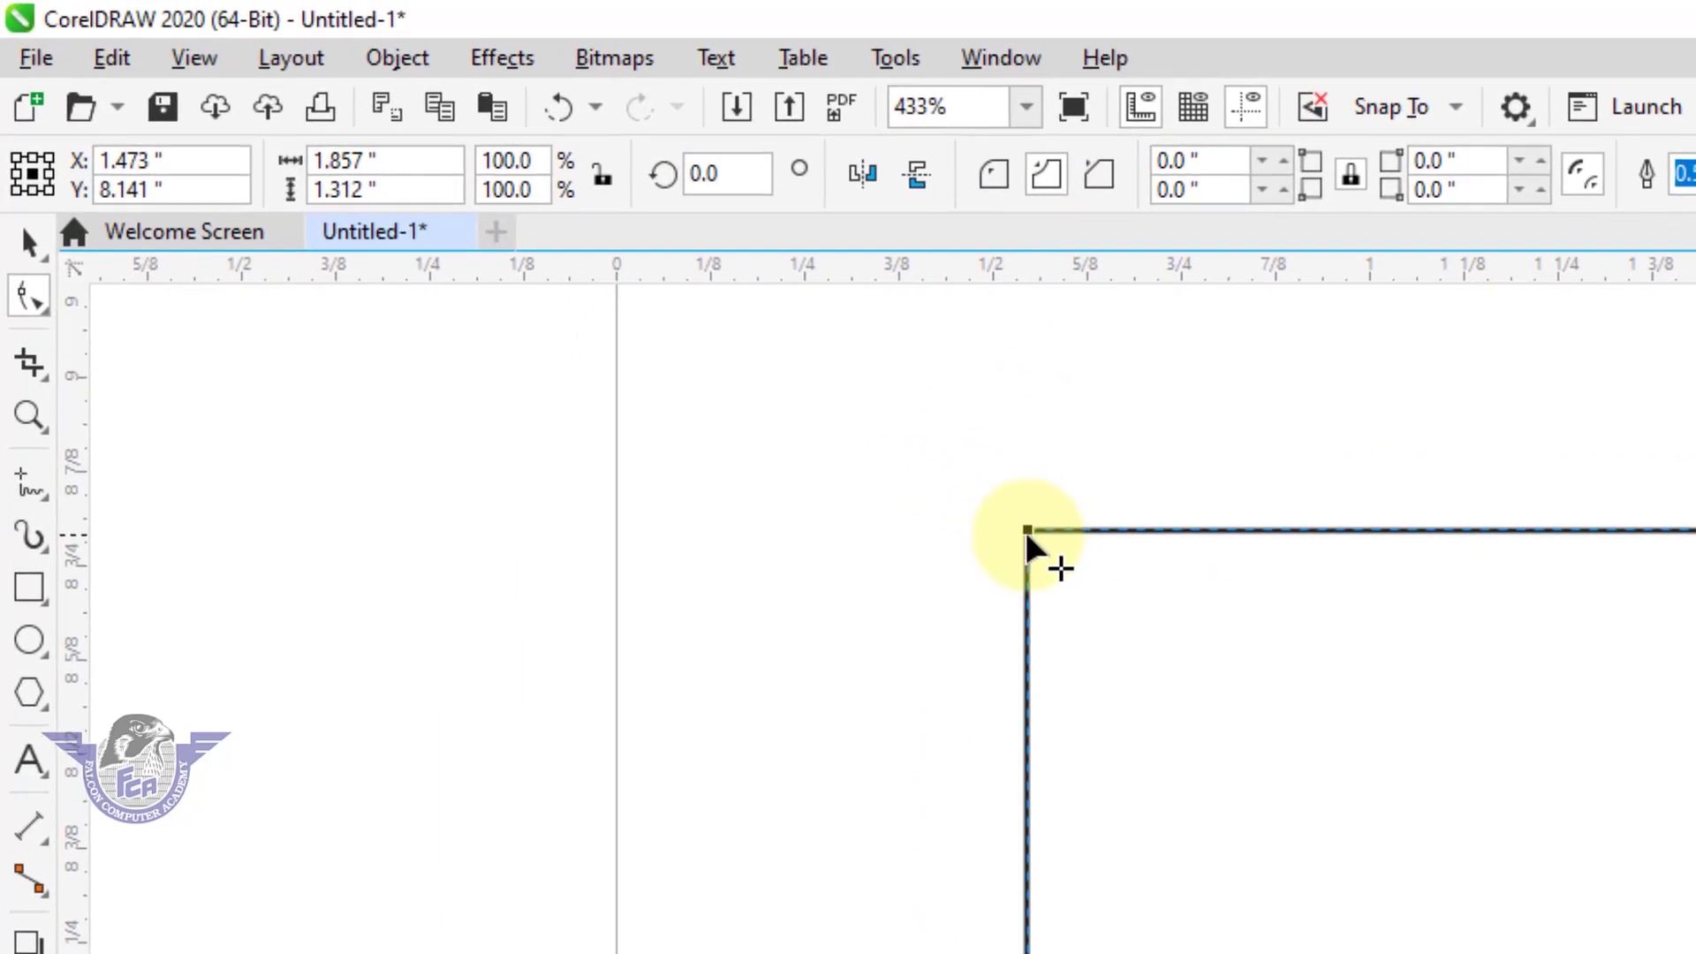
pyautogui.press('ctrl')
pyautogui.moveTo(1027, 534); pyautogui.dragTo(1513, 854)
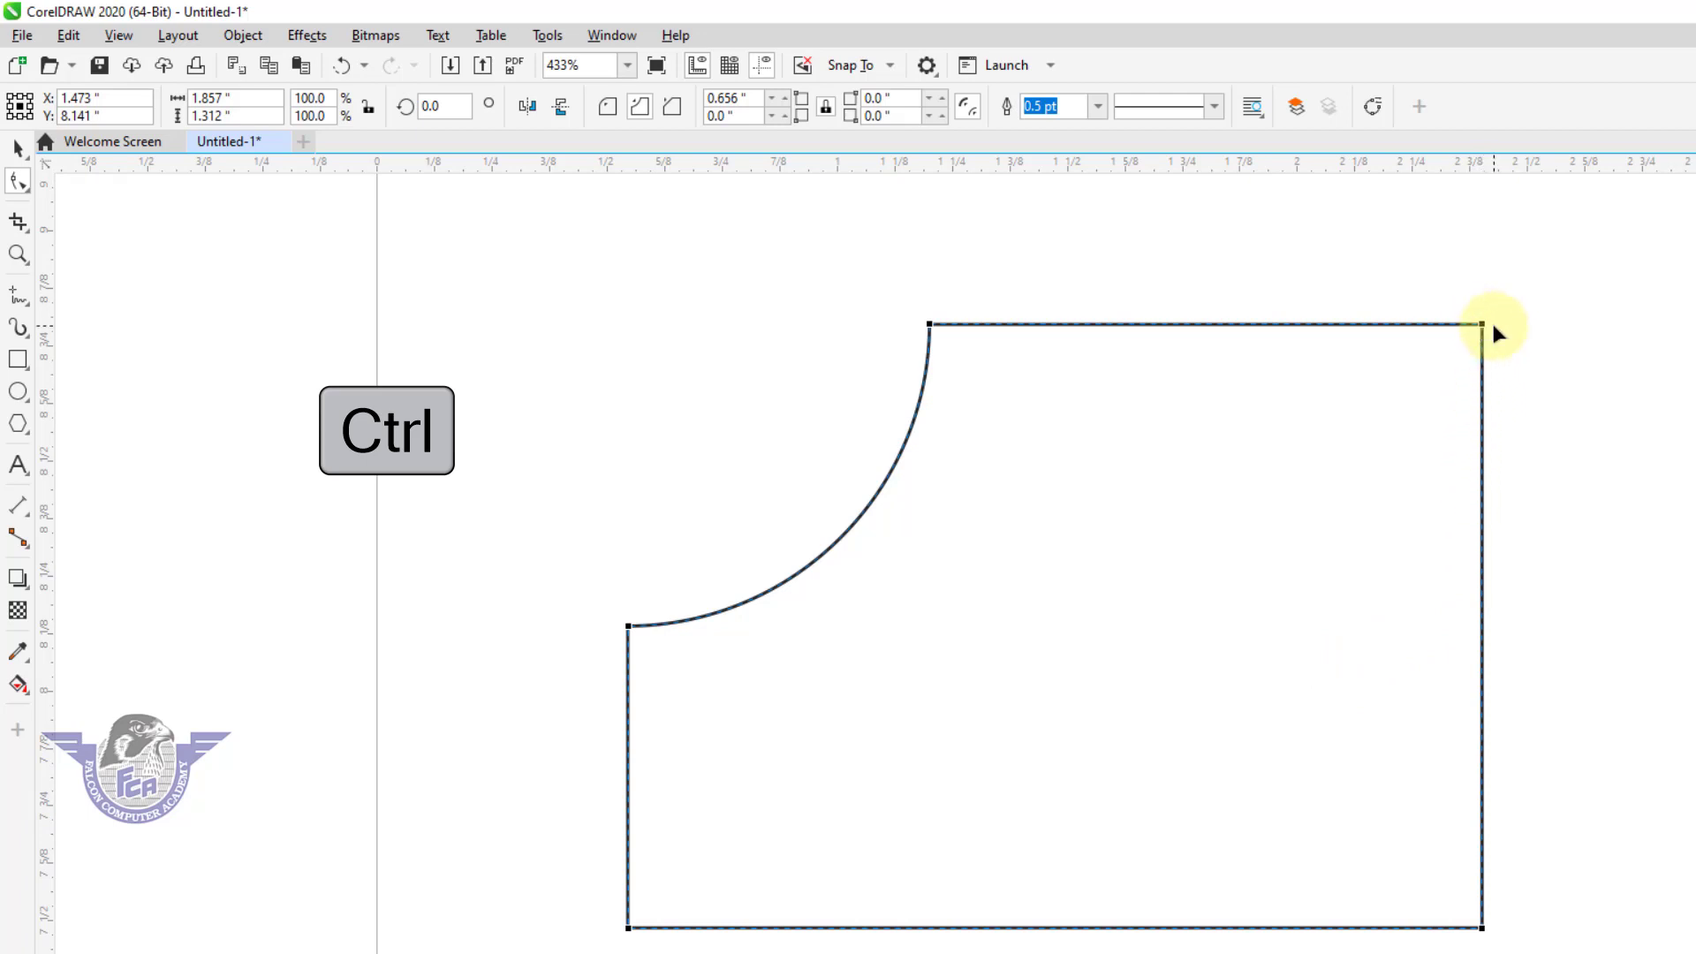
pyautogui.moveTo(1493, 339); pyautogui.dragTo(1052, 567)
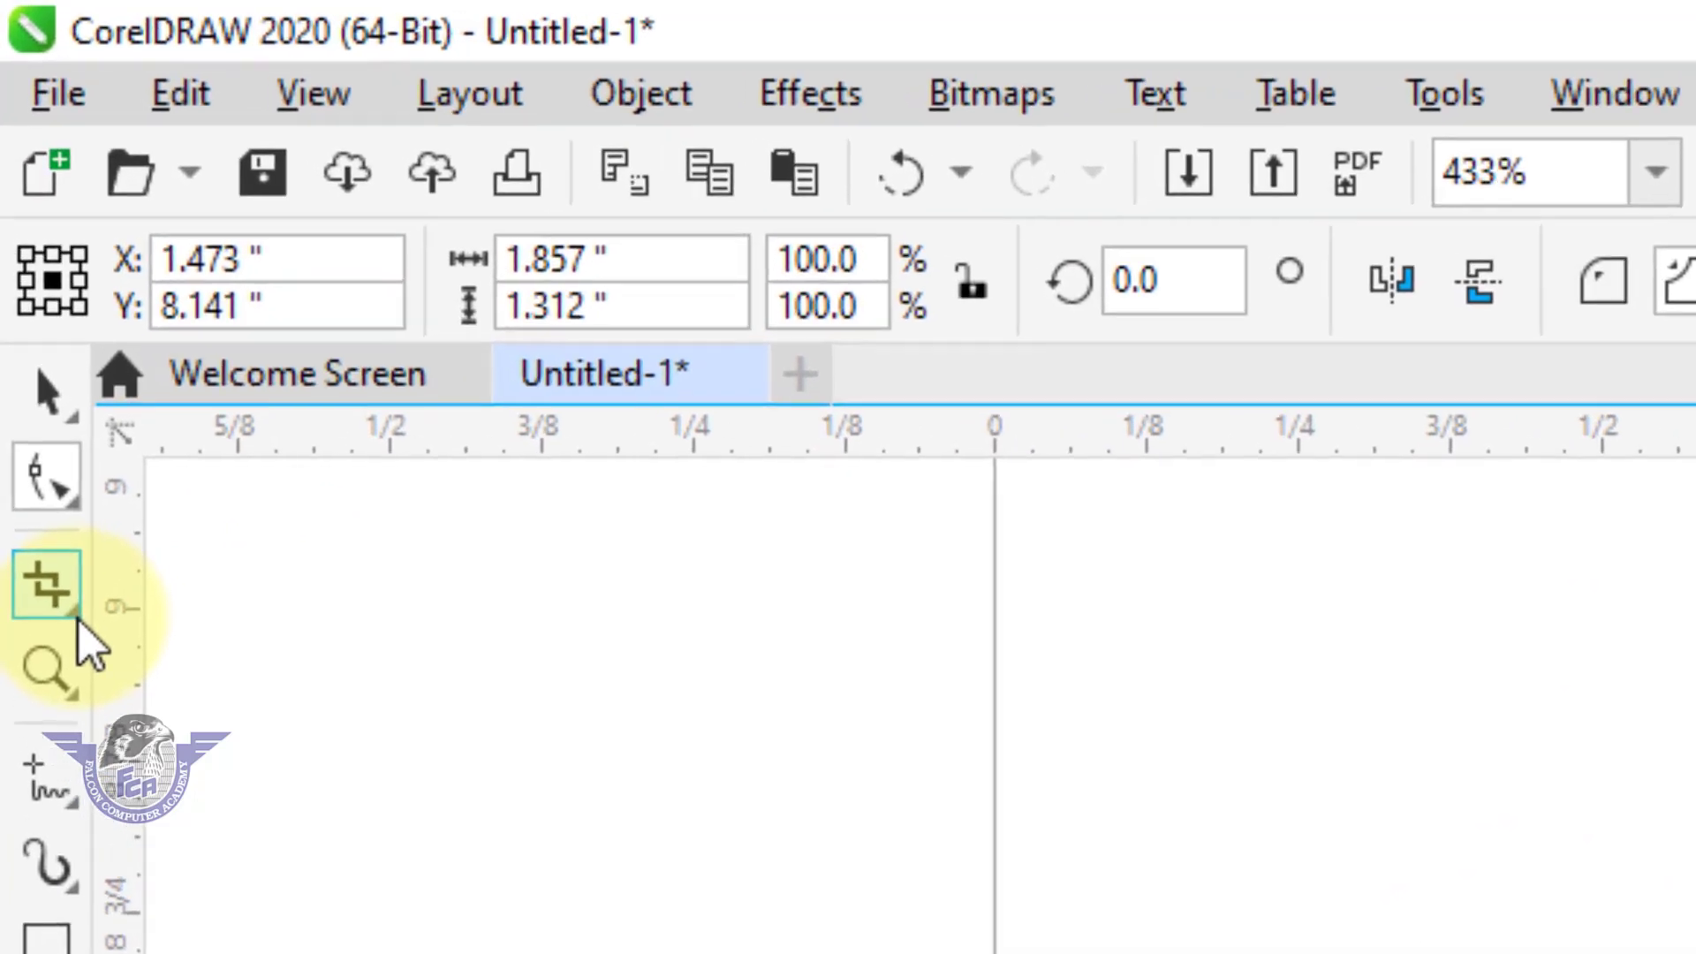
# Fill the scalloped shape with green and move it with the Pick tool to about X 1.29 in, Y 8.24 in.
pyautogui.click(25, 230)
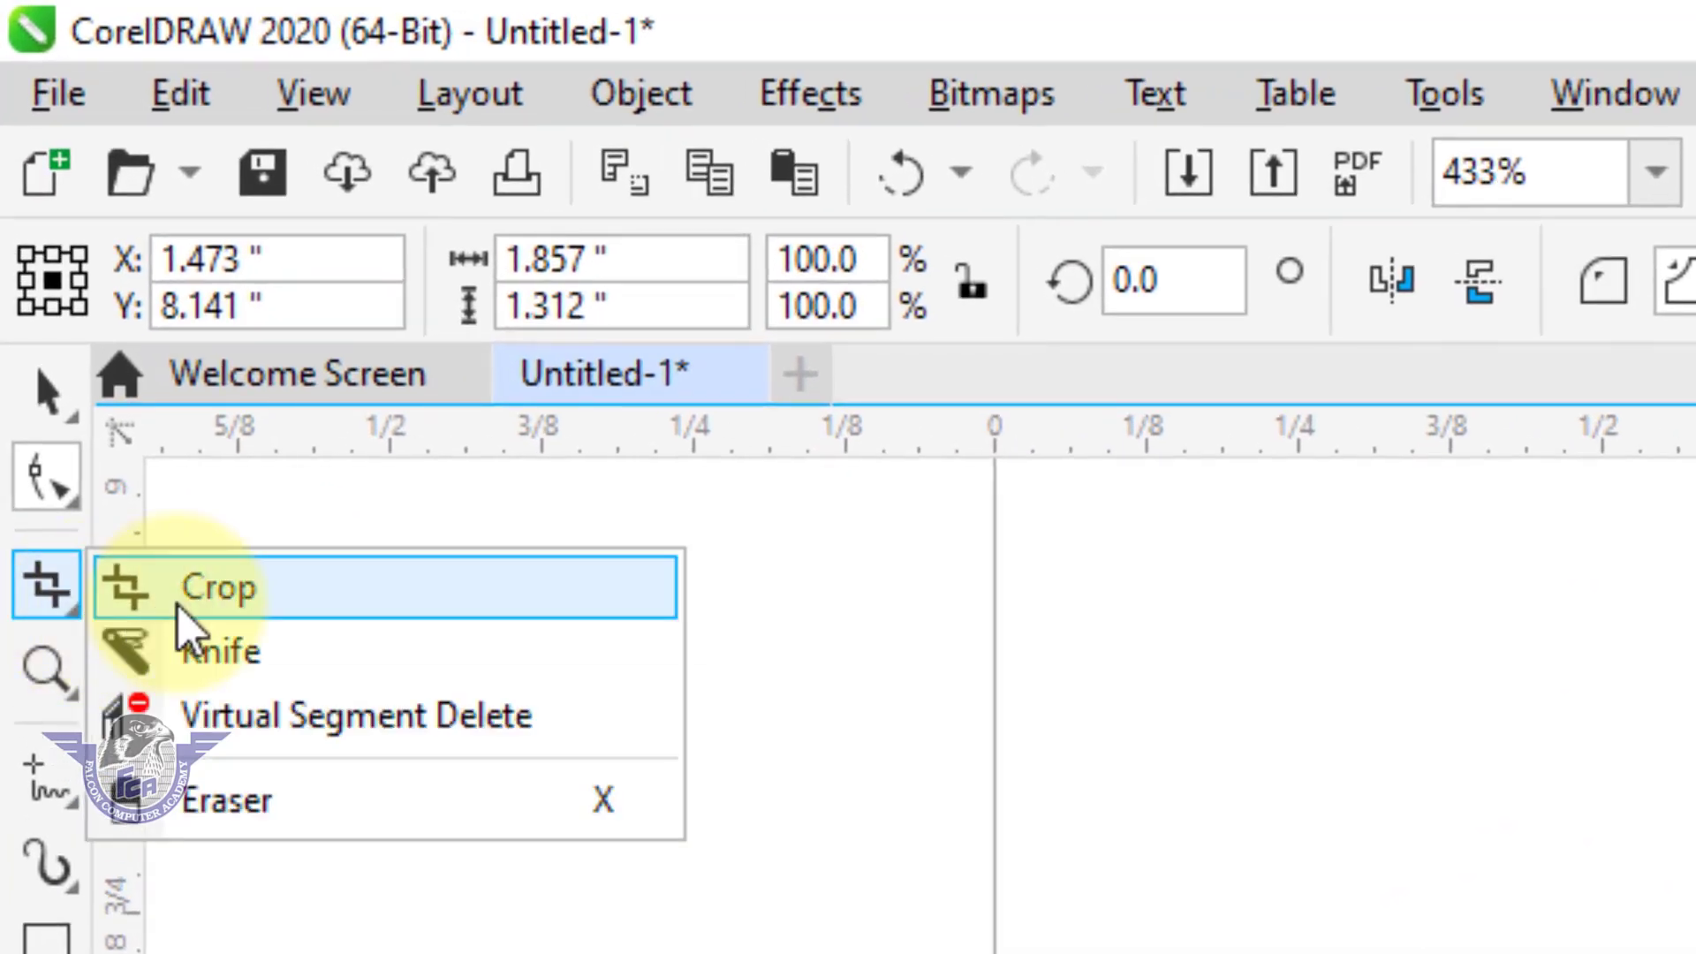
pyautogui.moveTo(36, 401)
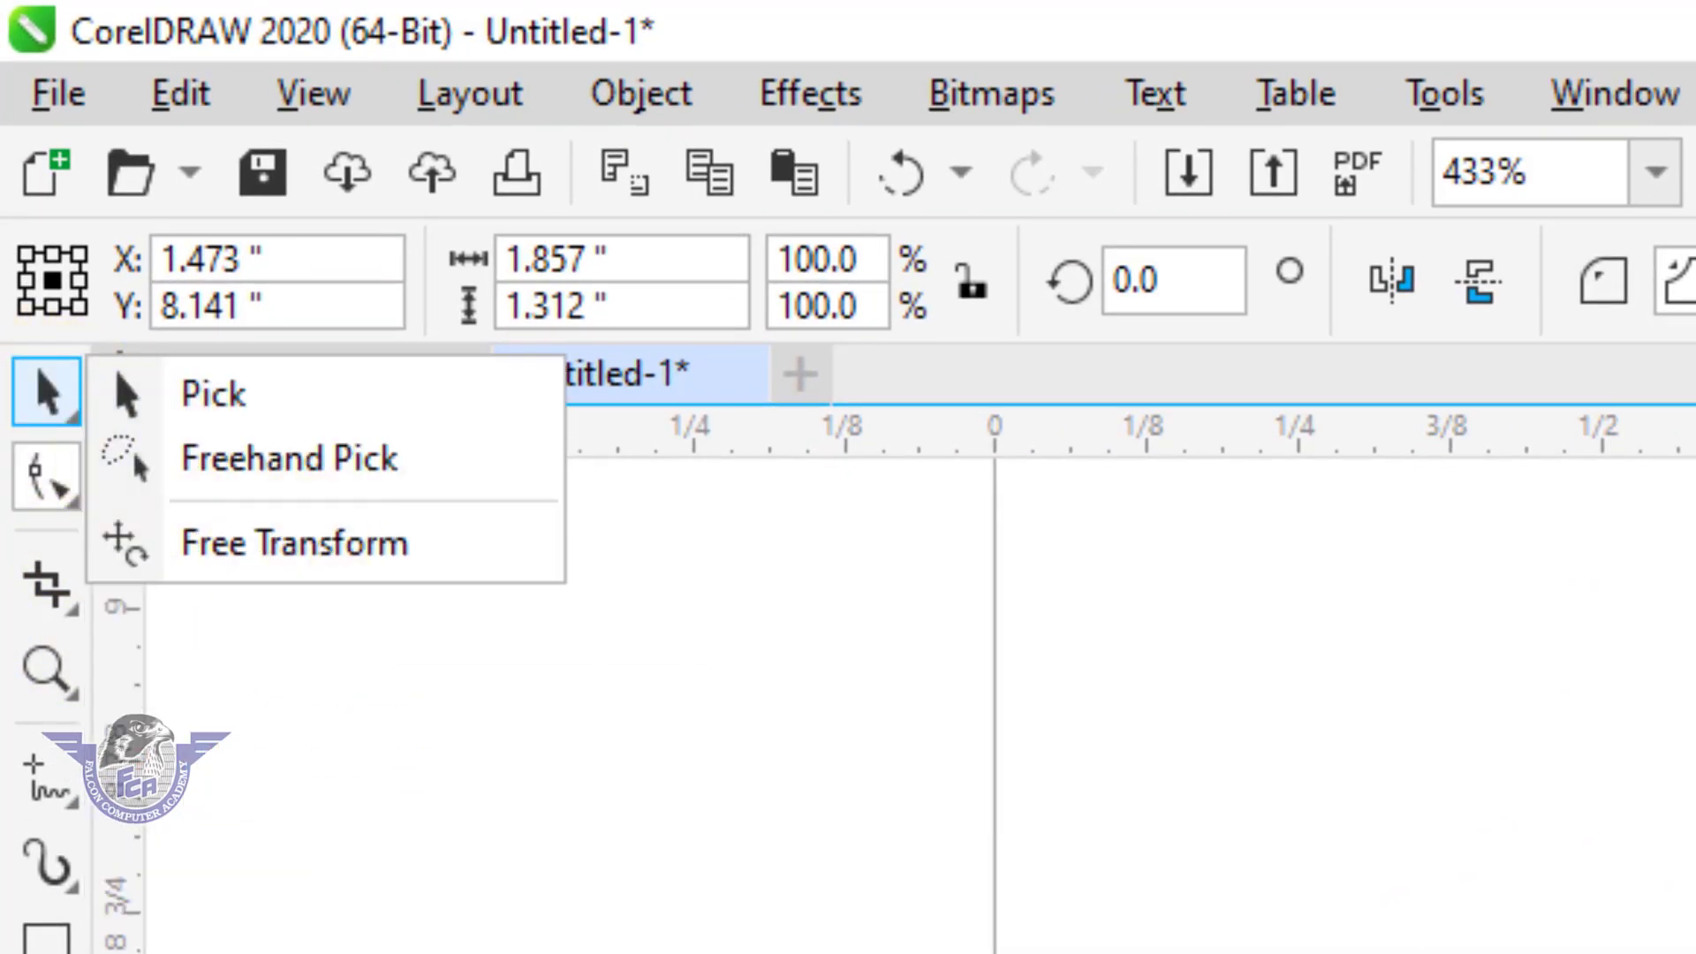
pyautogui.click(61, 402)
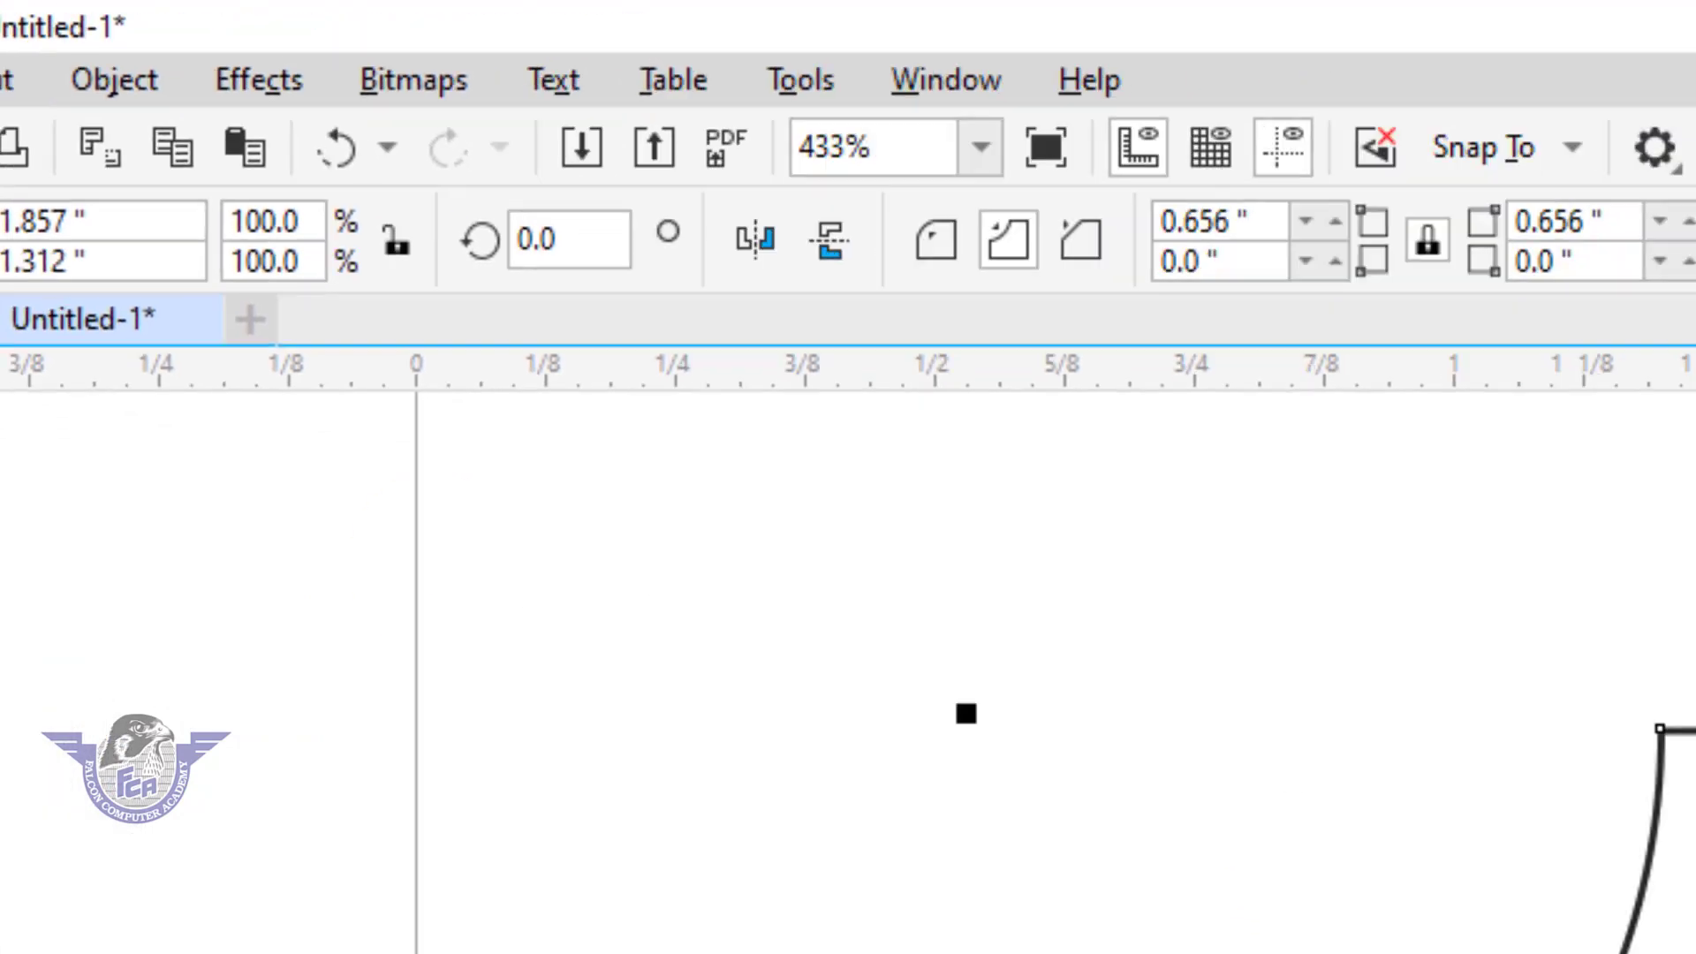
pyautogui.click(1688, 379)
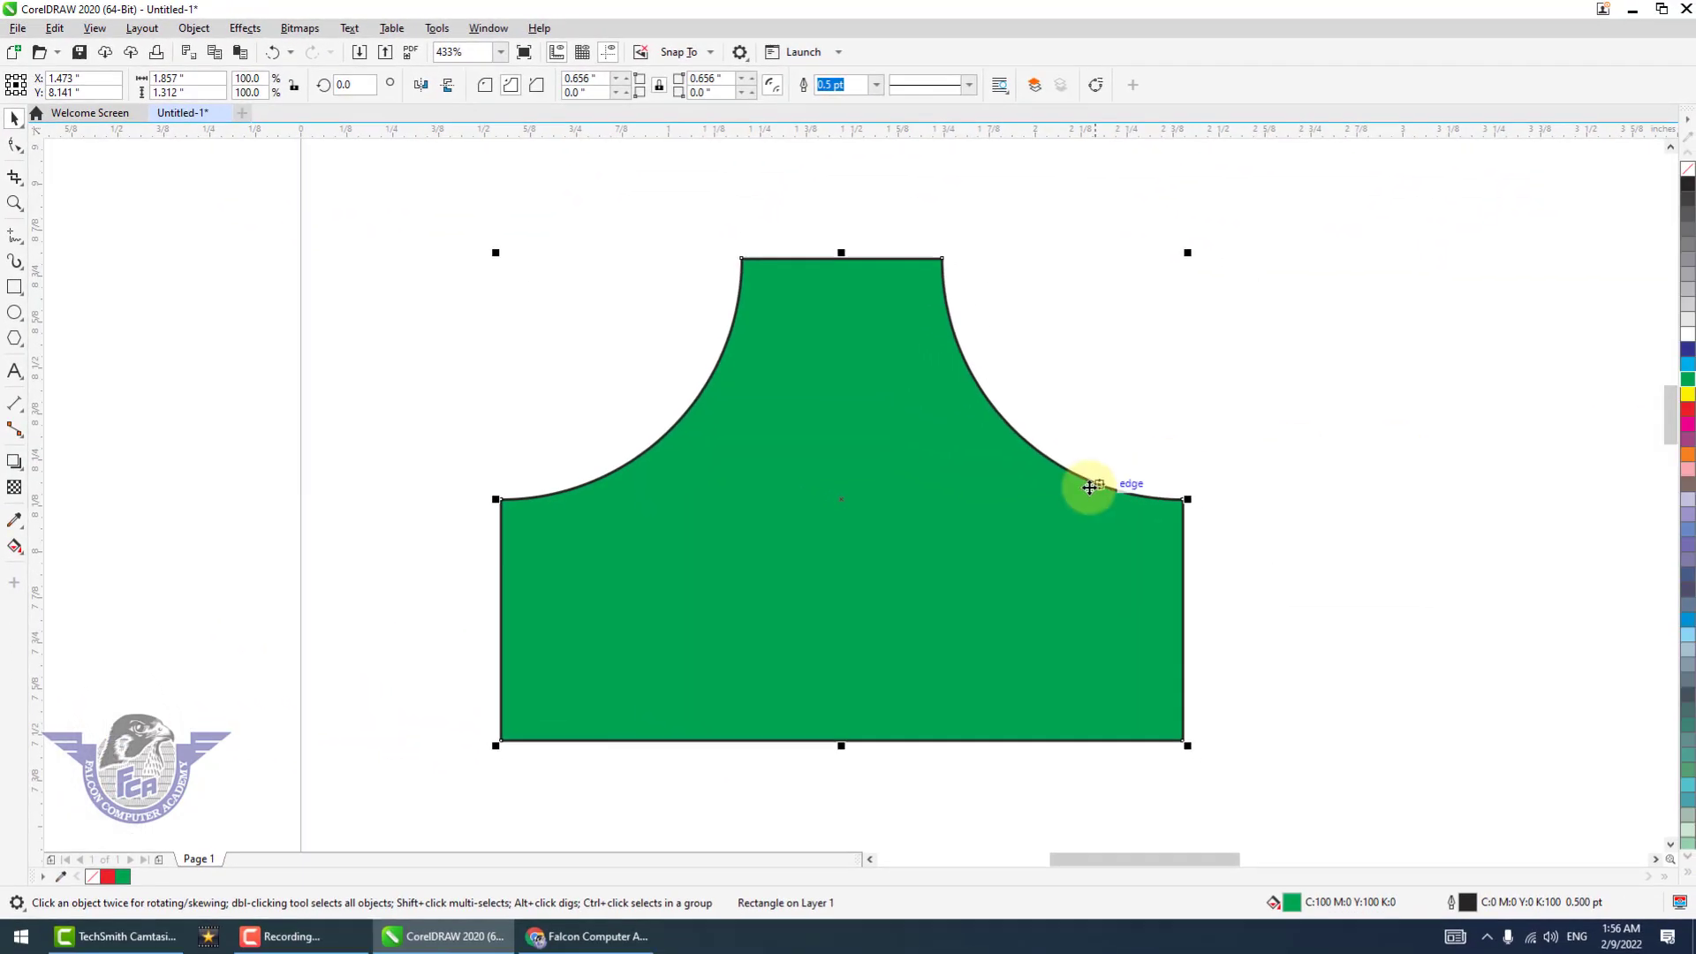
pyautogui.moveTo(1002, 539); pyautogui.dragTo(935, 504)
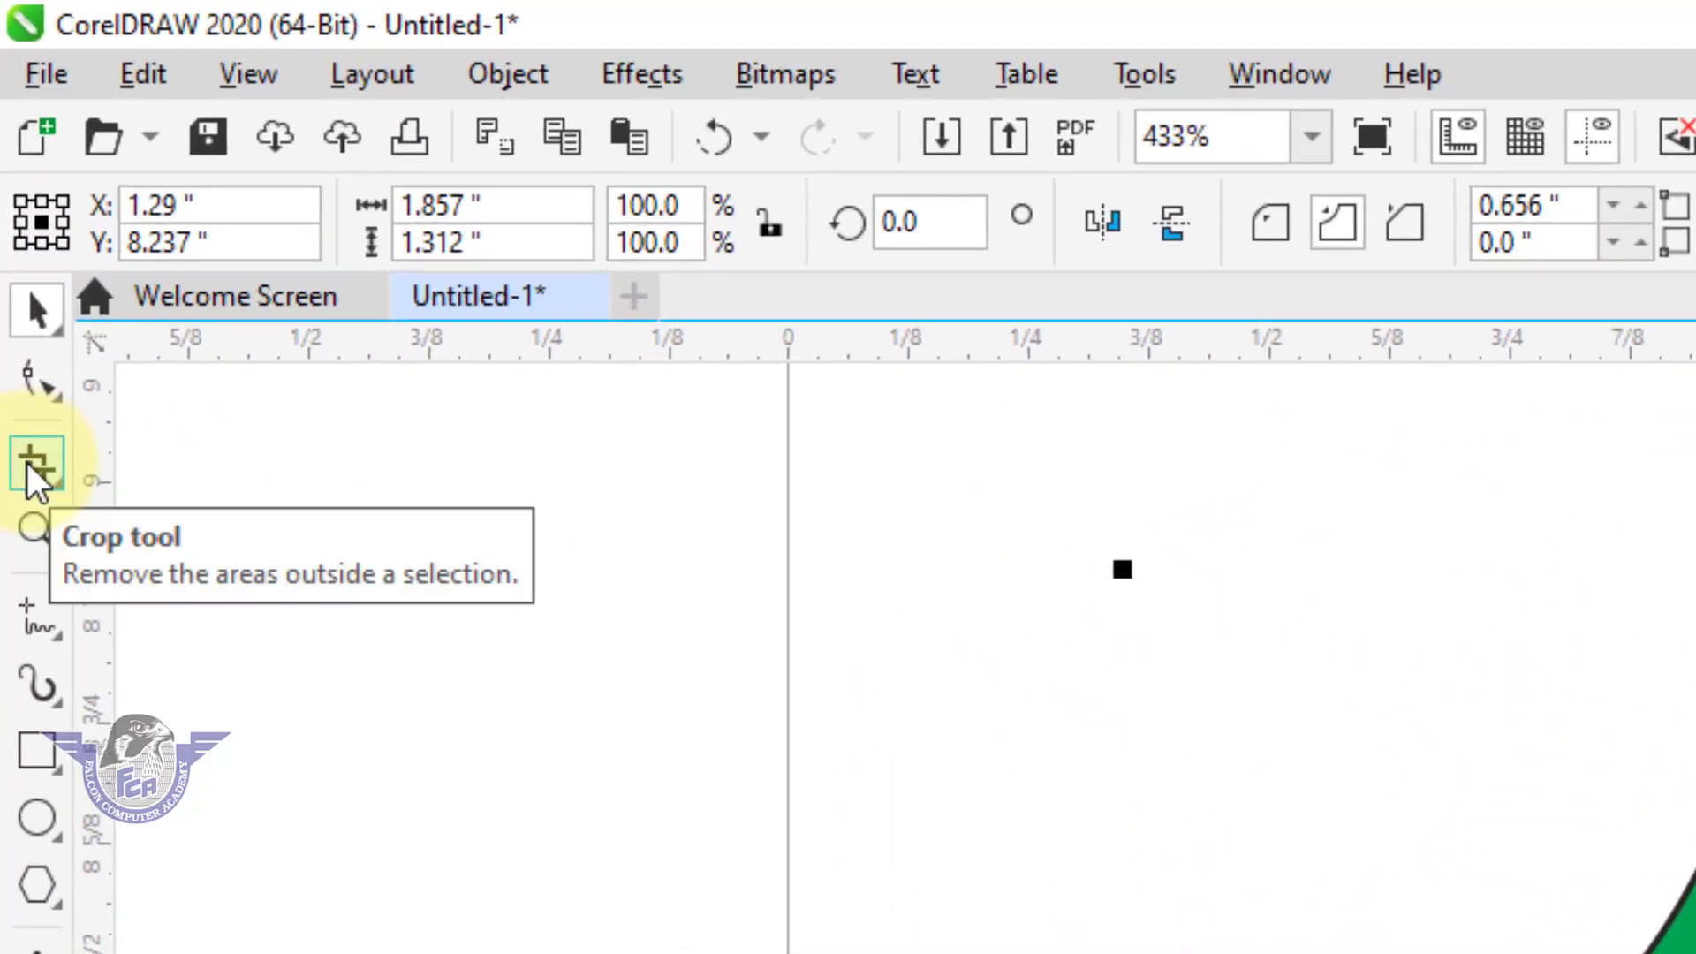
# Crop the green shape to its left part with an area about 1.08 in wide, and crop away its lower part.
pyautogui.click(34, 463)
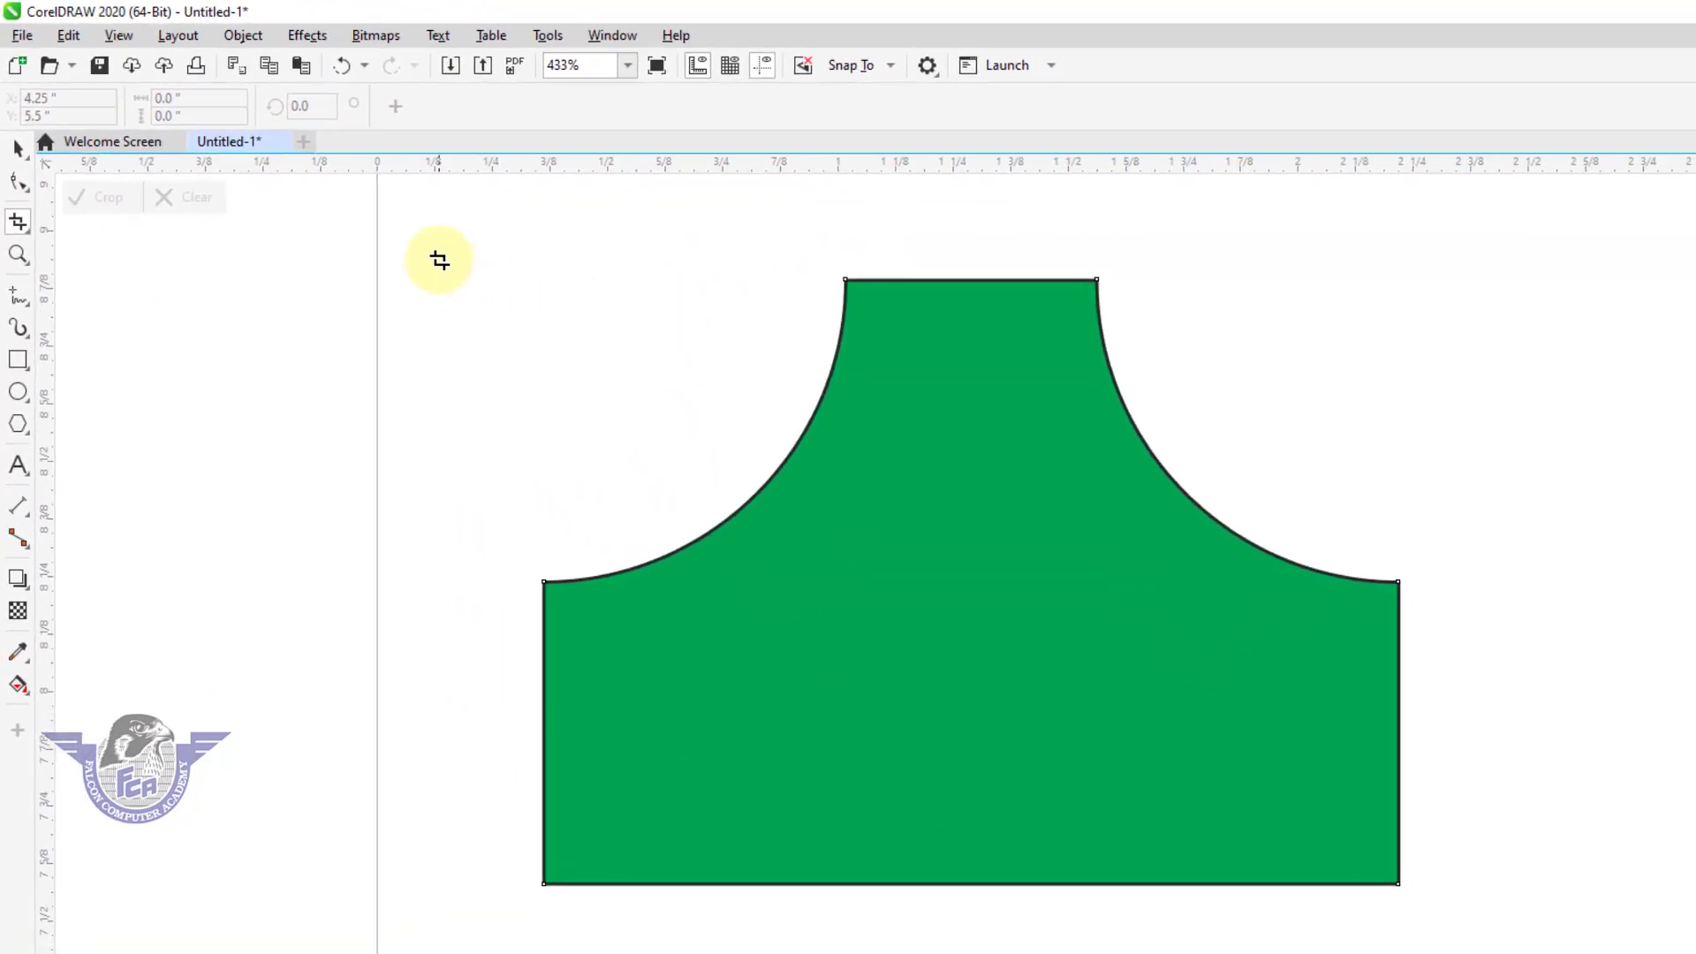
pyautogui.moveTo(473, 248); pyautogui.dragTo(951, 927)
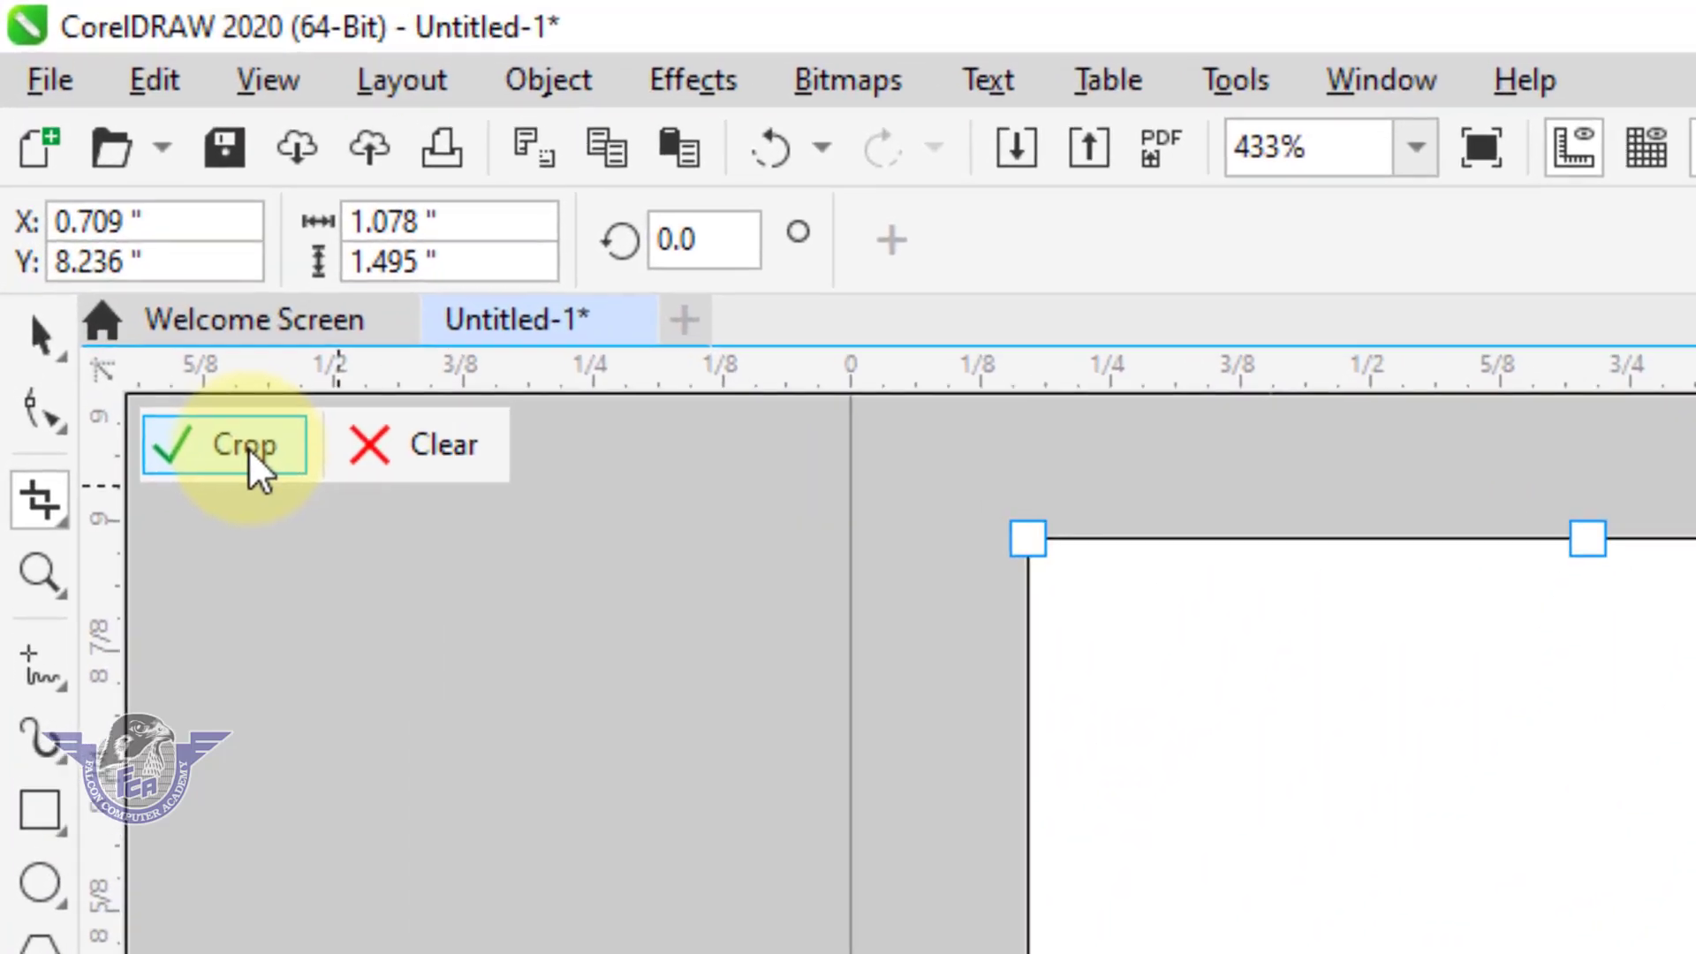
pyautogui.click(250, 452)
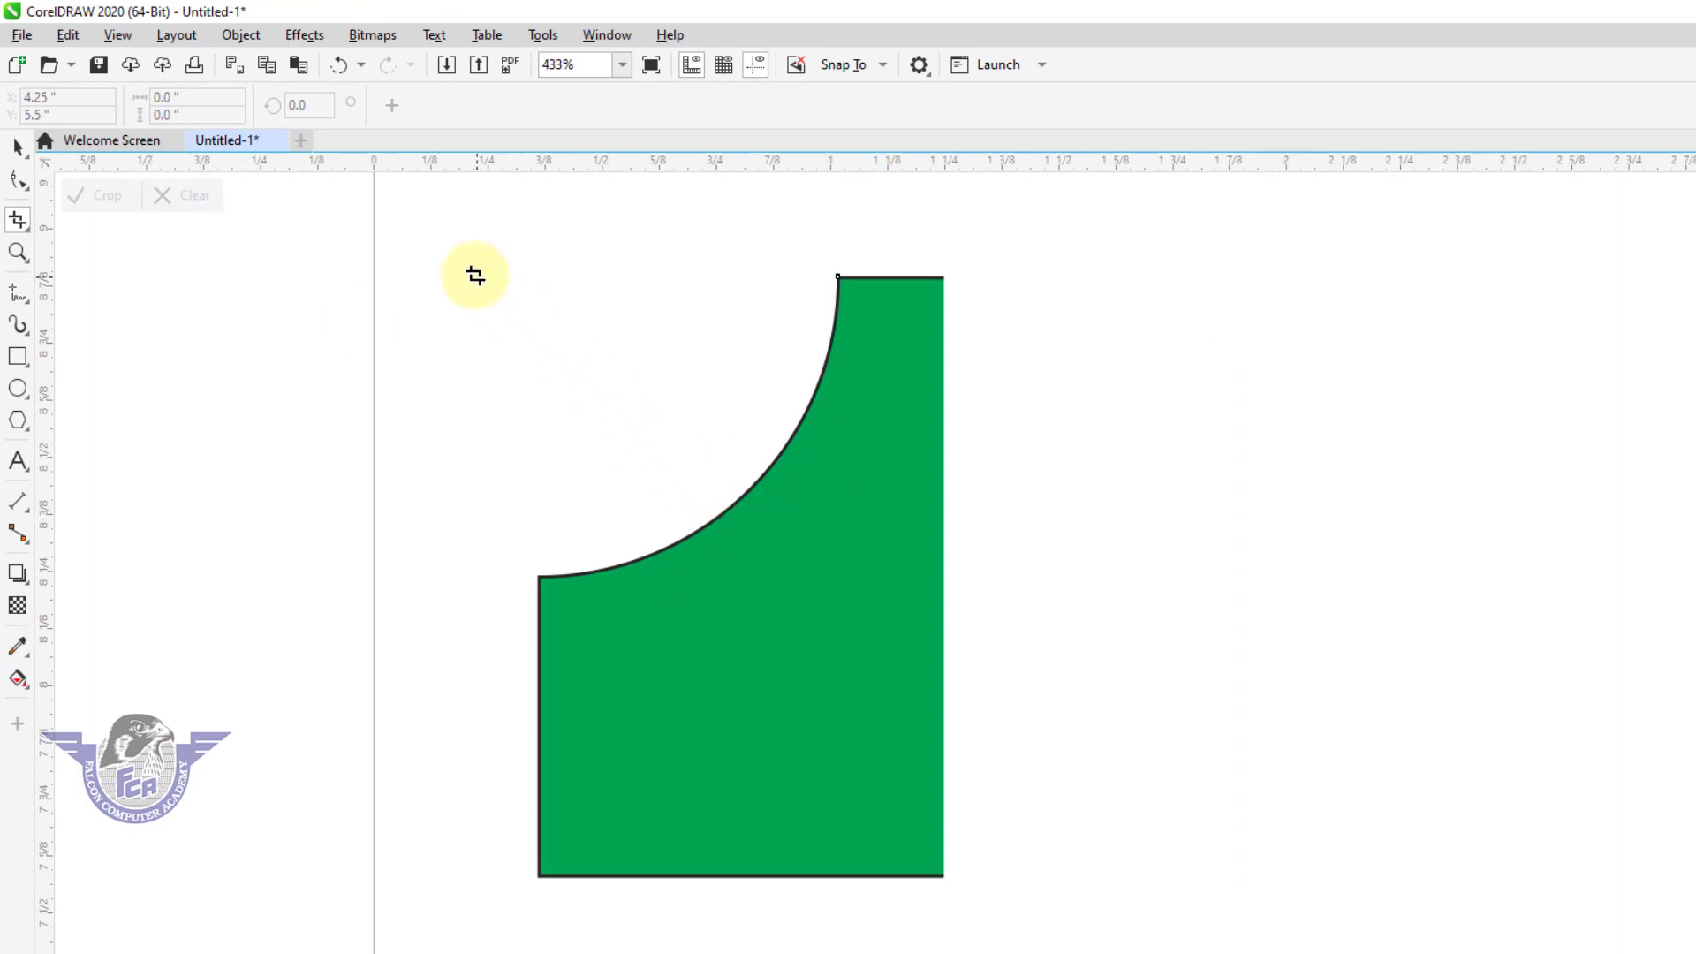
pyautogui.moveTo(446, 238); pyautogui.dragTo(1071, 718)
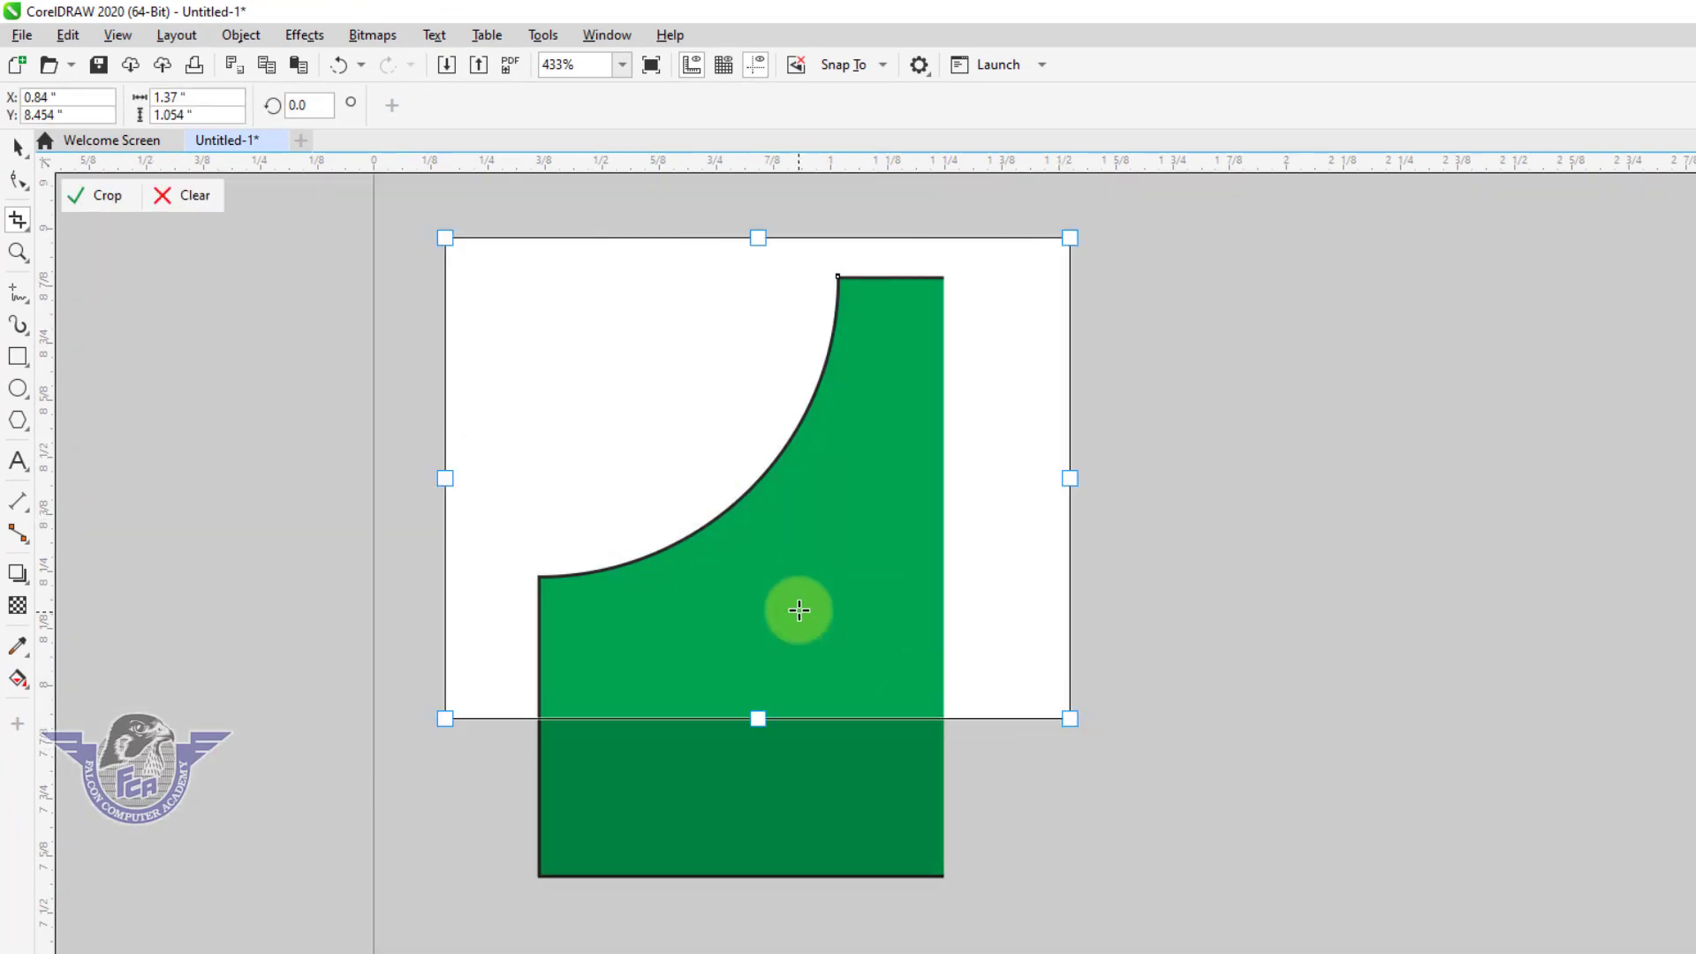
pyautogui.doubleClick(795, 609)
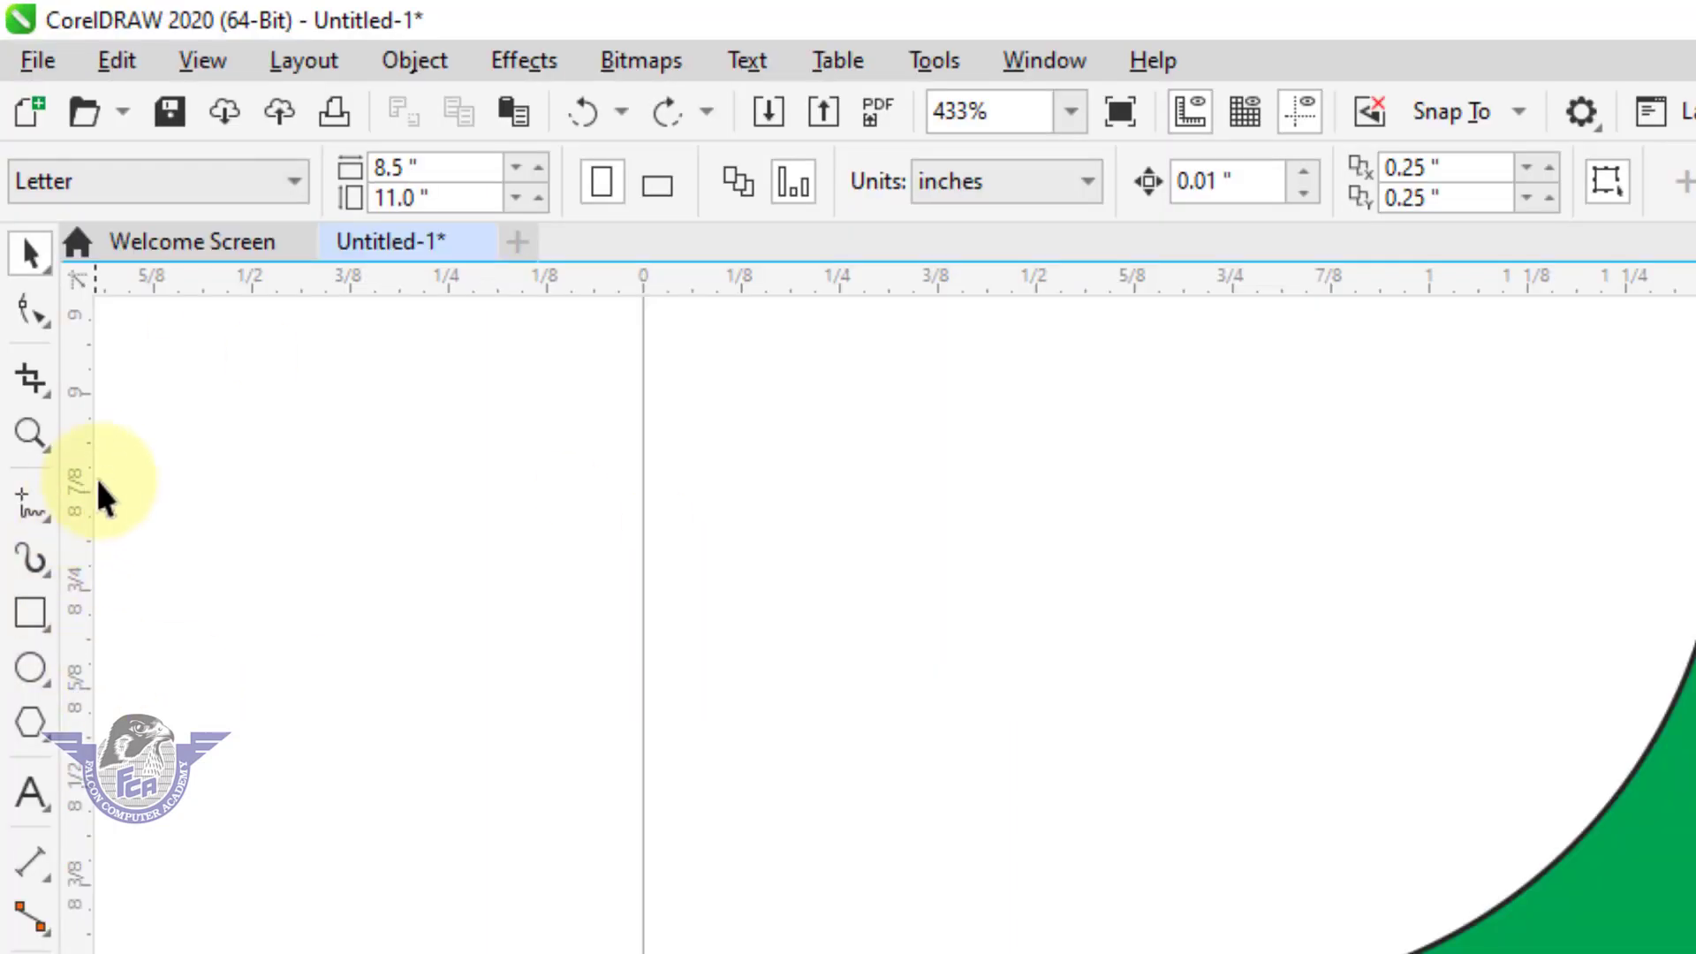
# Zoom in and out around the green shape, and fit all objects, the page, the page width and the page height in view.
pyautogui.click(25, 436)
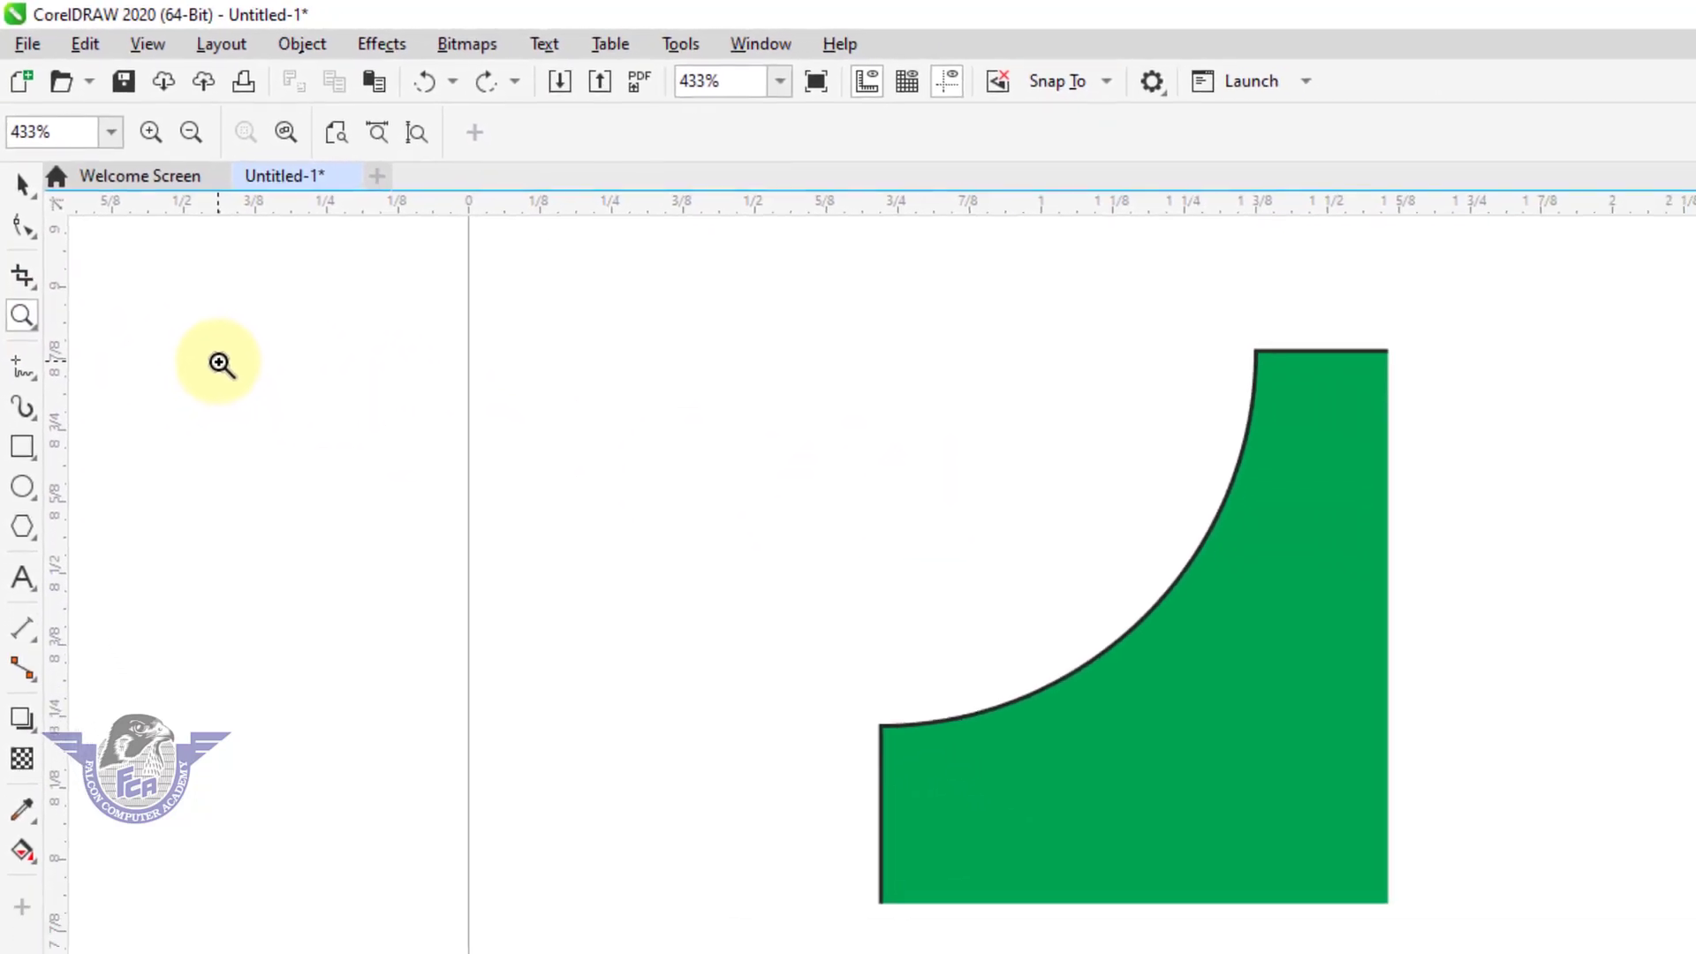
pyautogui.moveTo(1098, 285); pyautogui.dragTo(1480, 507)
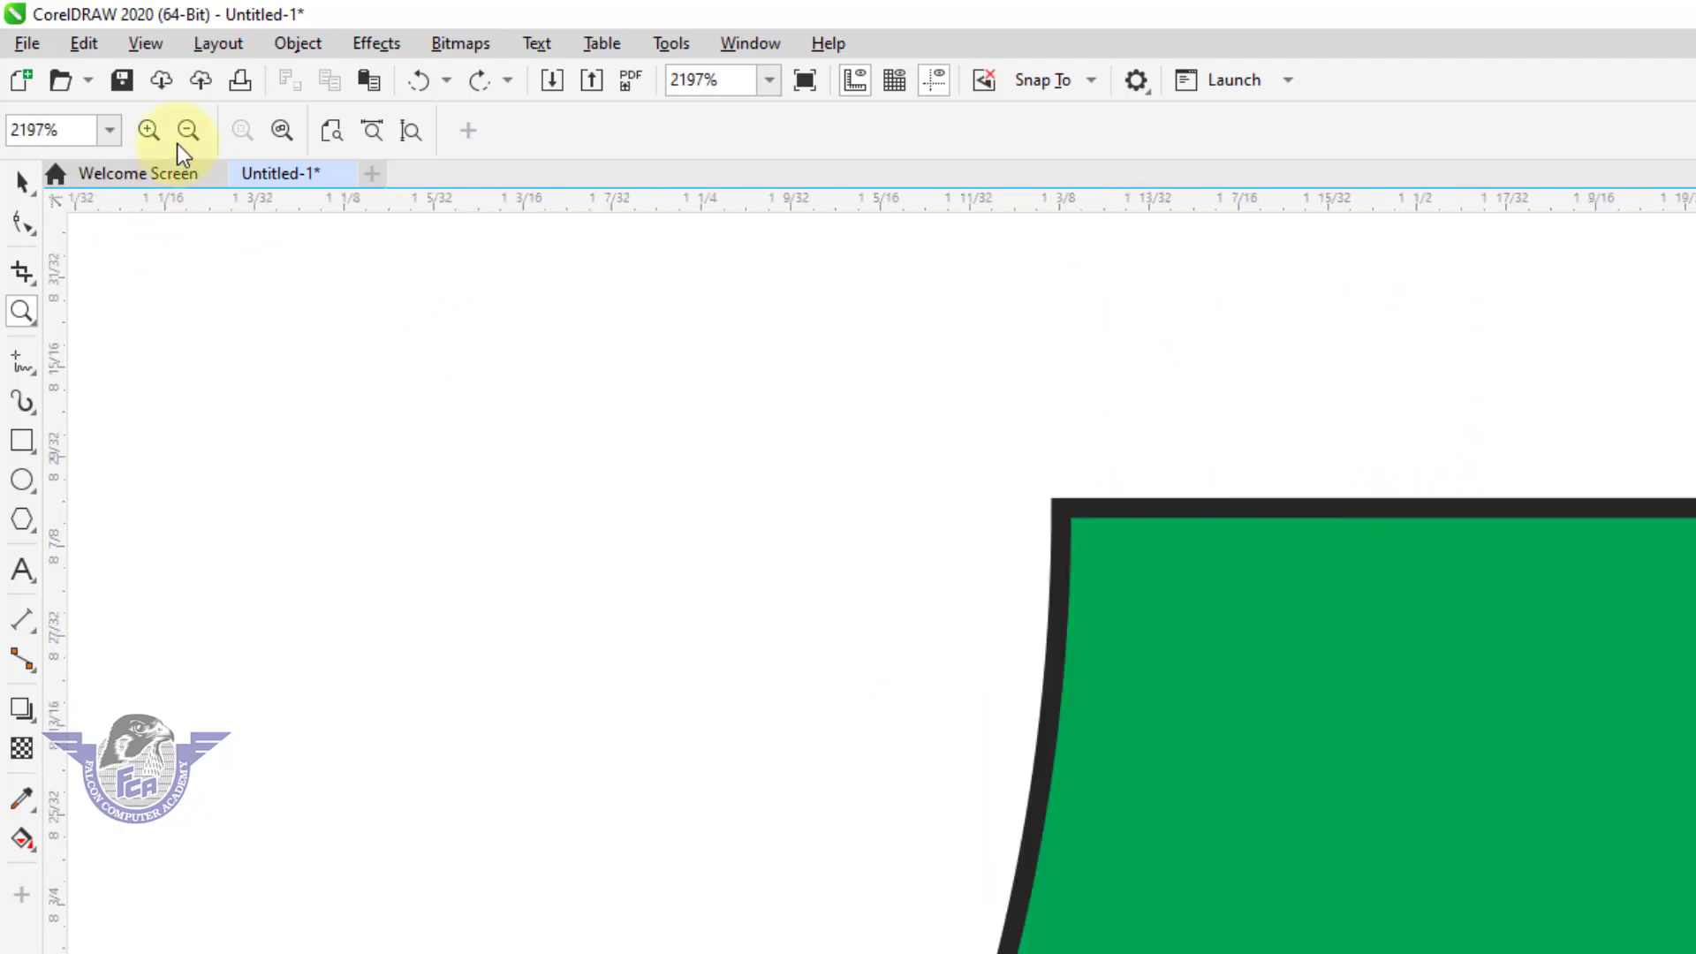
pyautogui.click(180, 140)
pyautogui.click(183, 137)
pyautogui.click(150, 133)
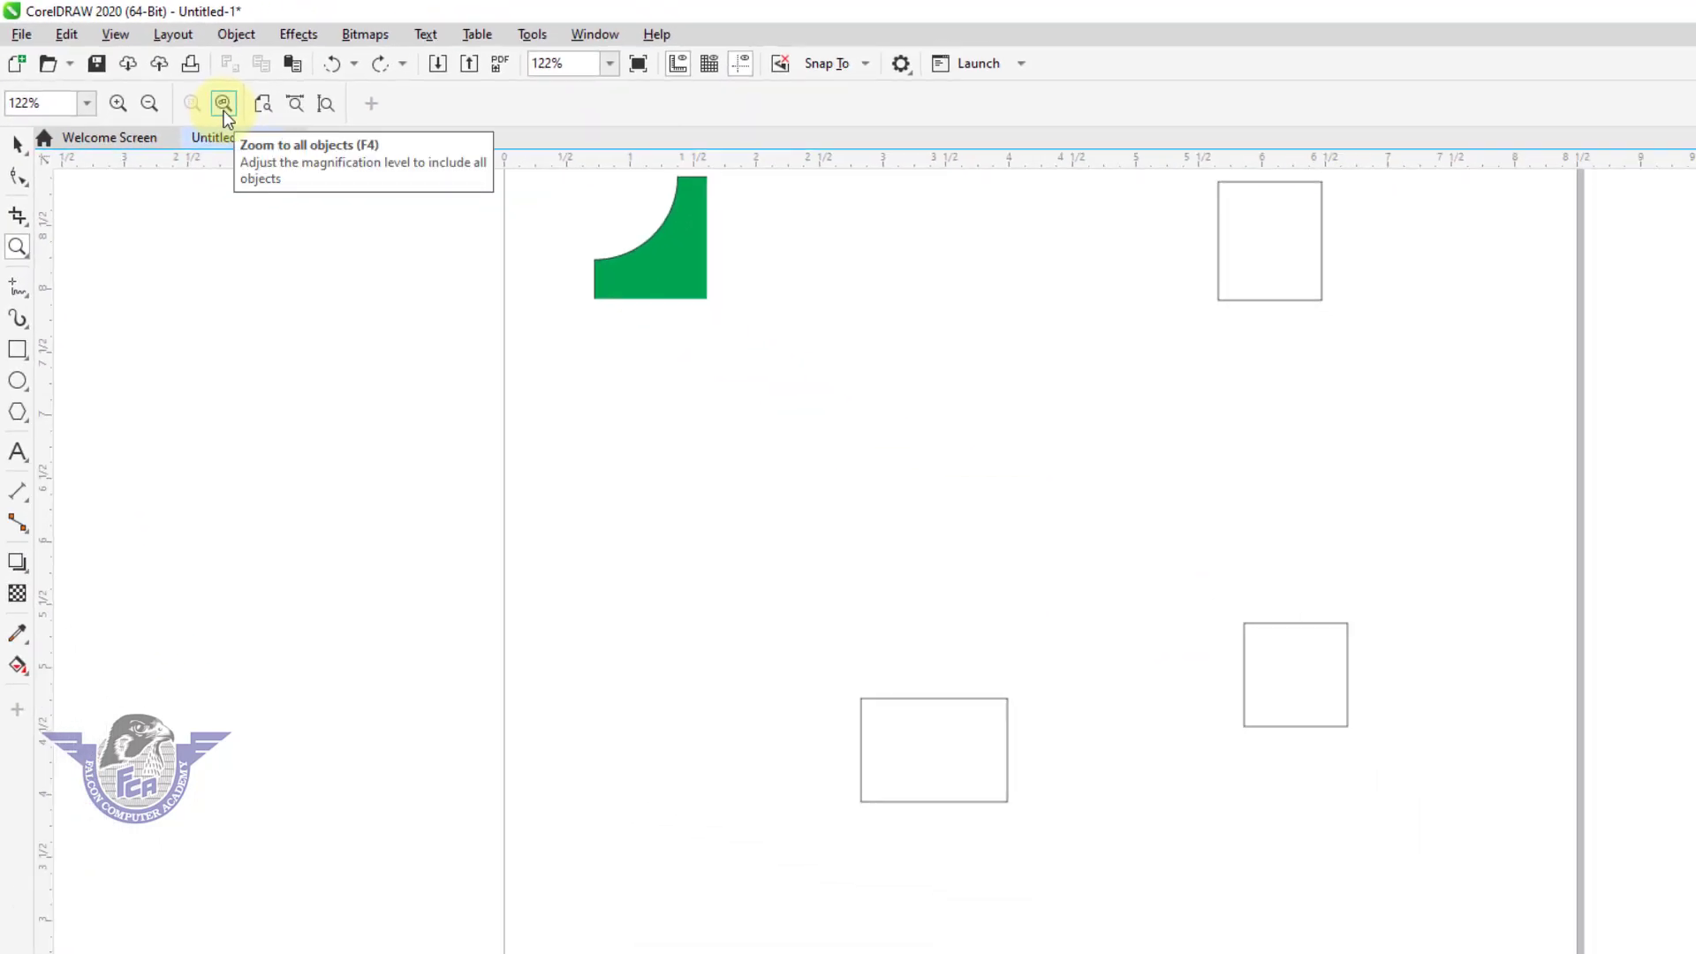
pyautogui.click(223, 105)
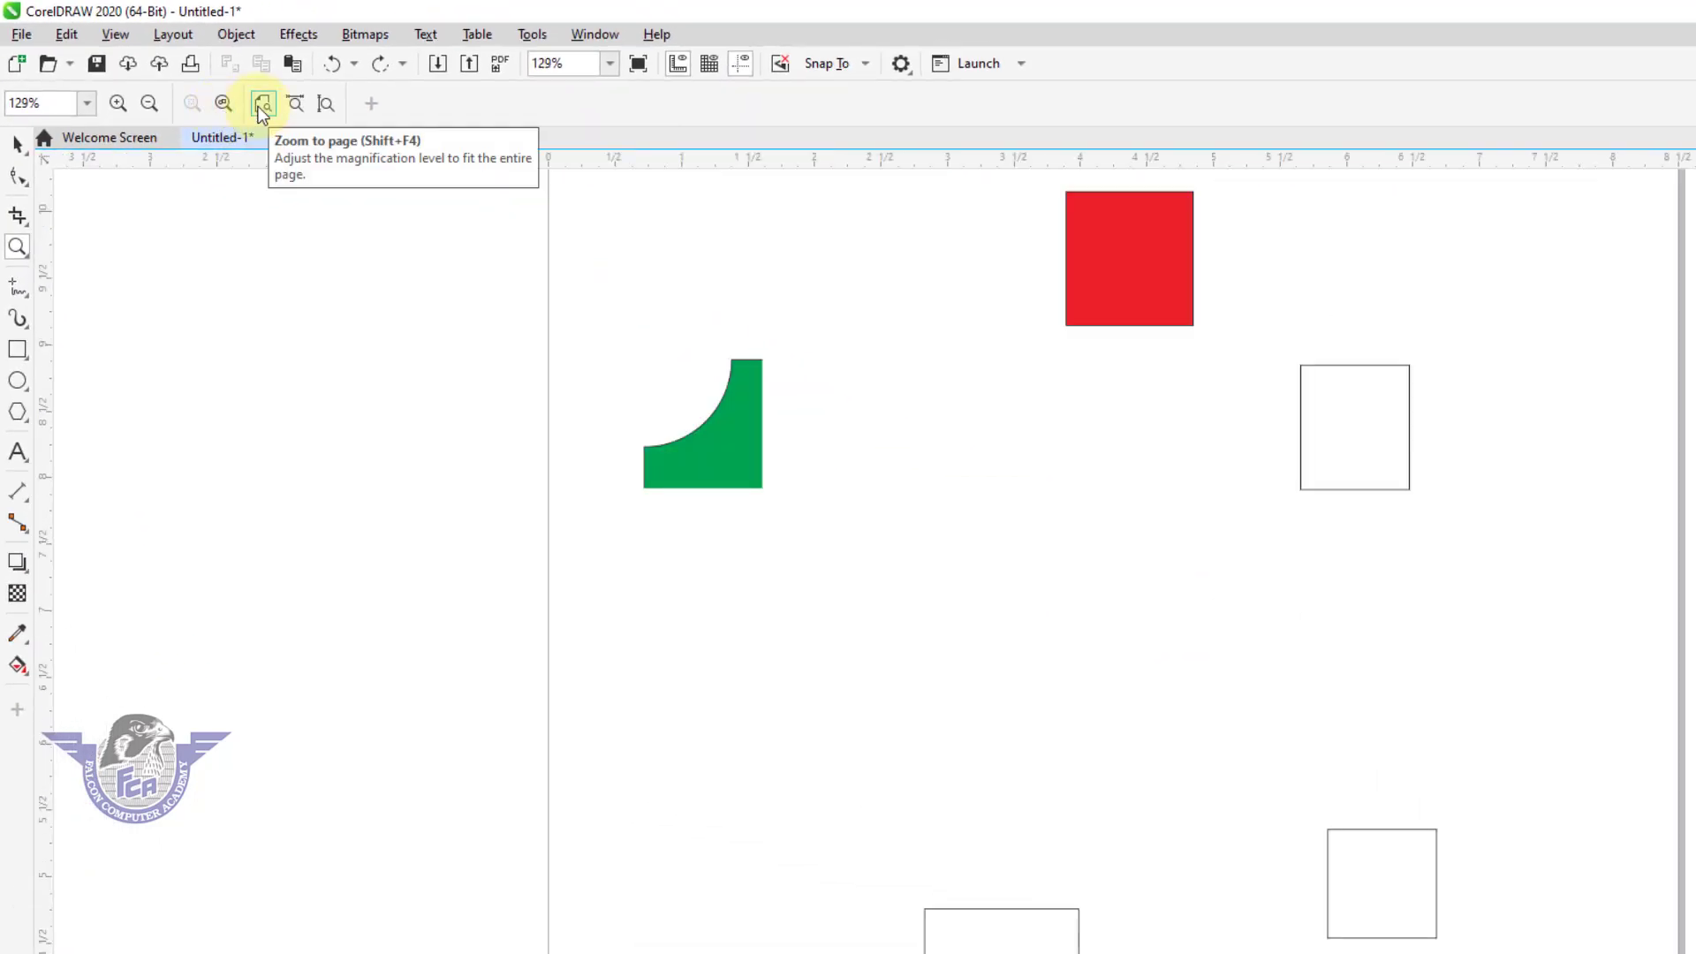
pyautogui.click(260, 106)
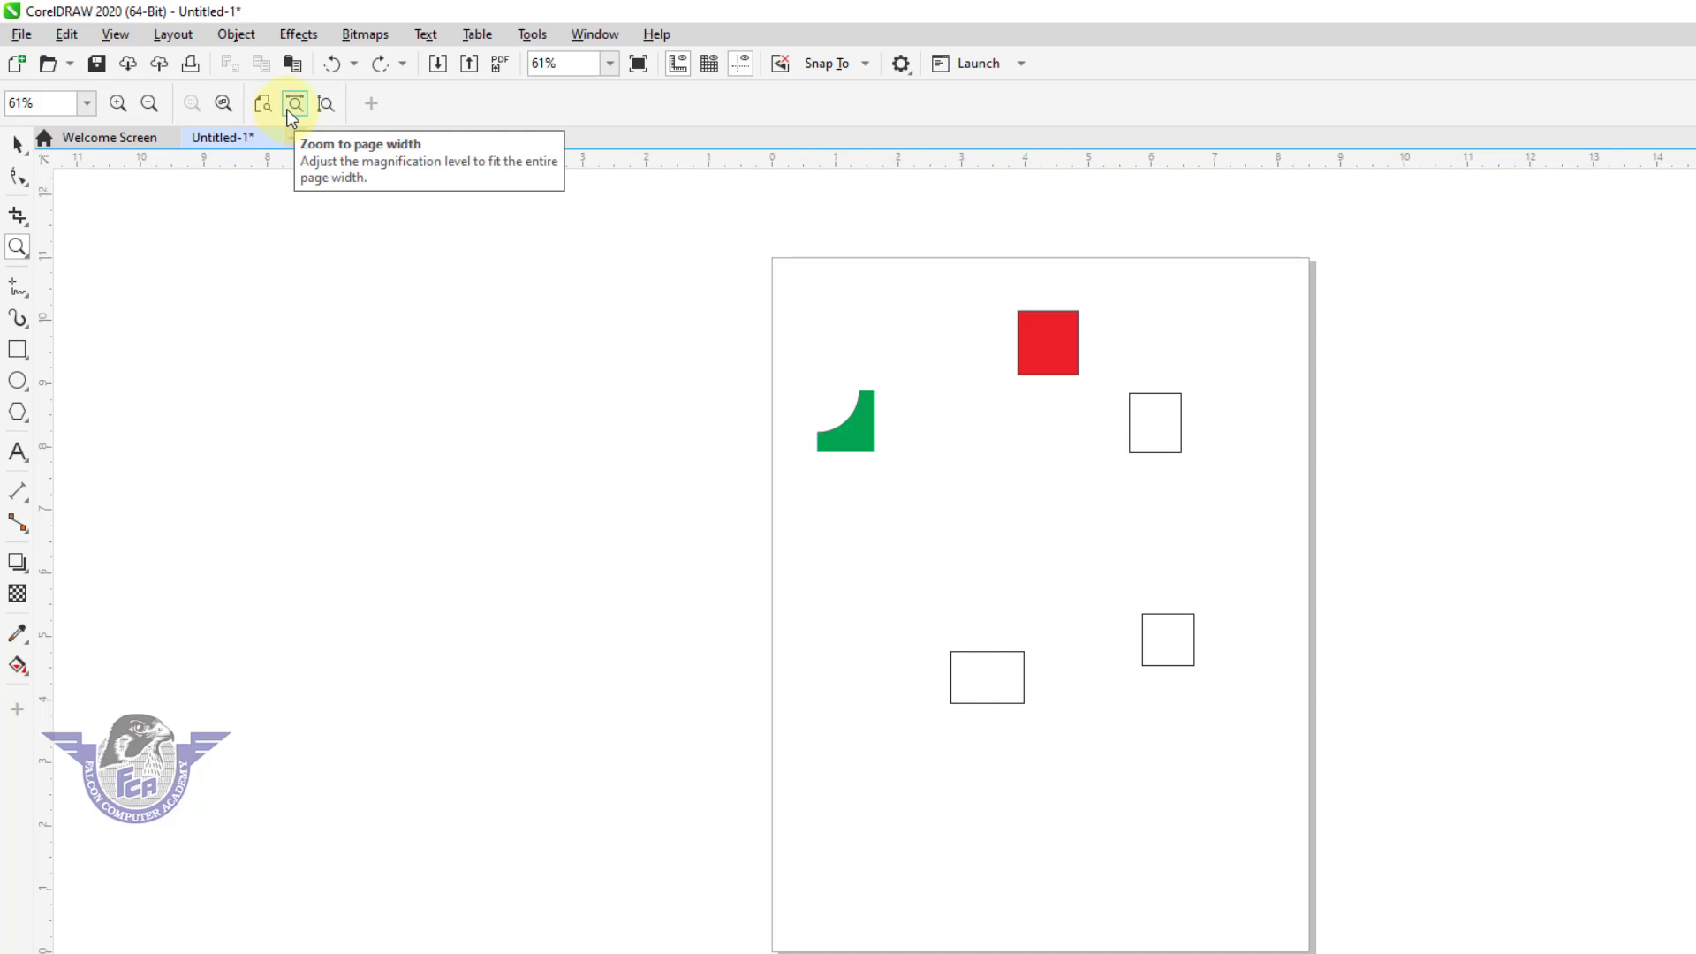
pyautogui.click(288, 106)
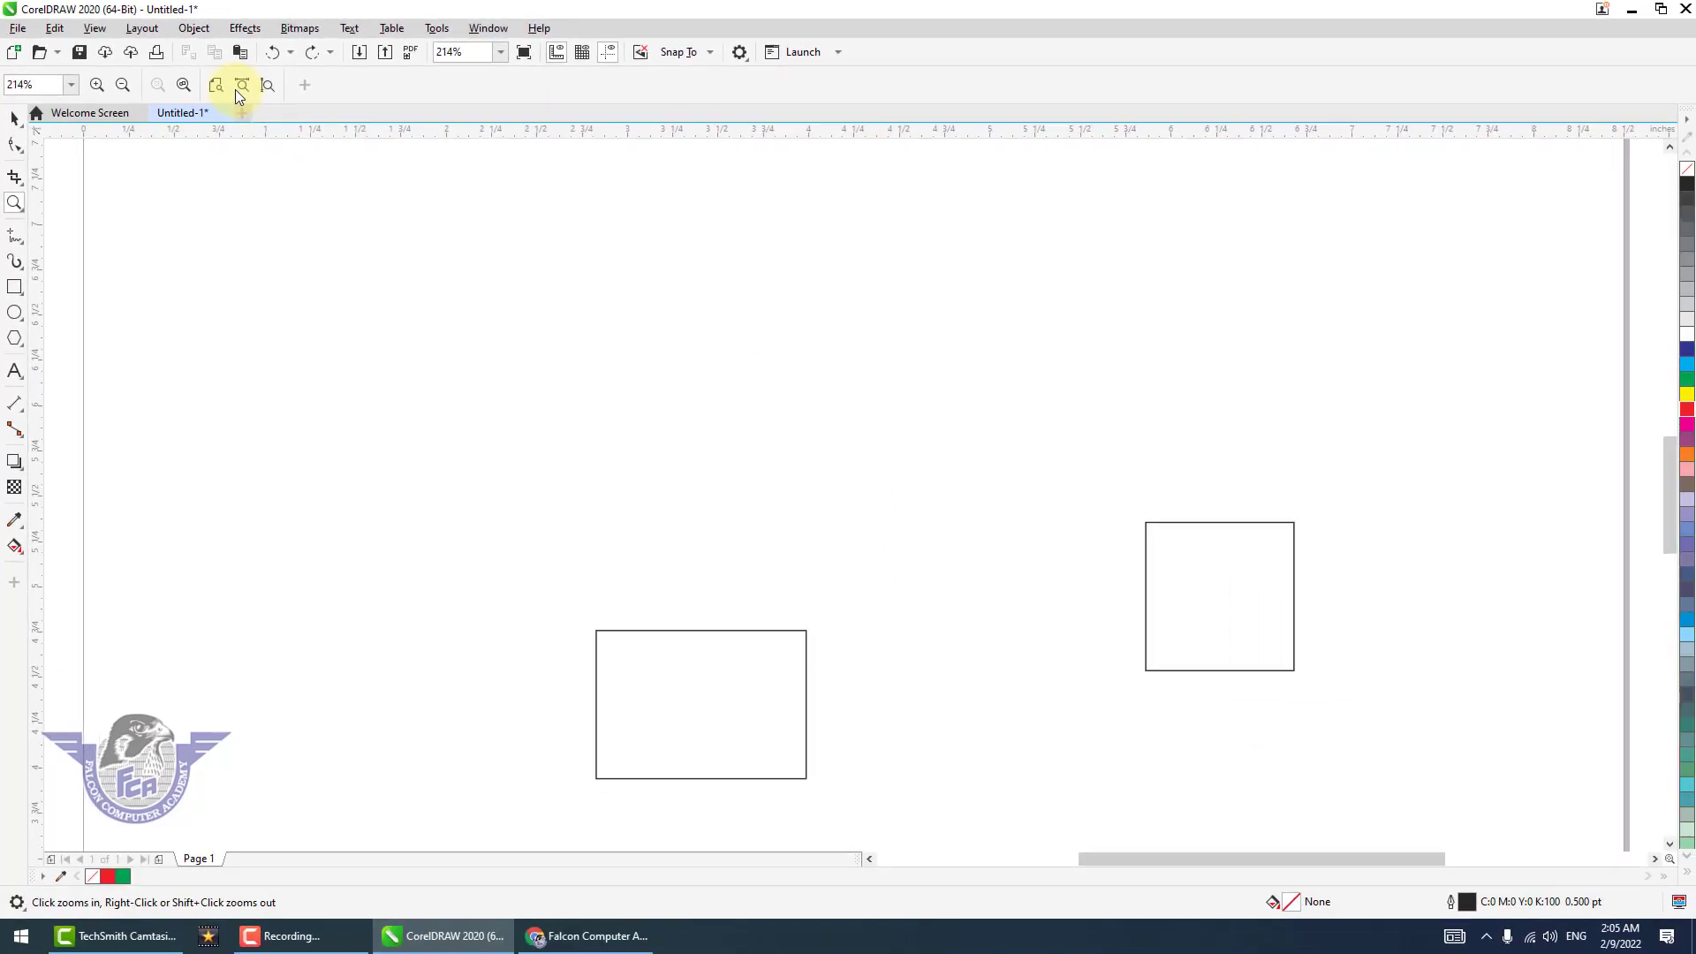
pyautogui.click(264, 90)
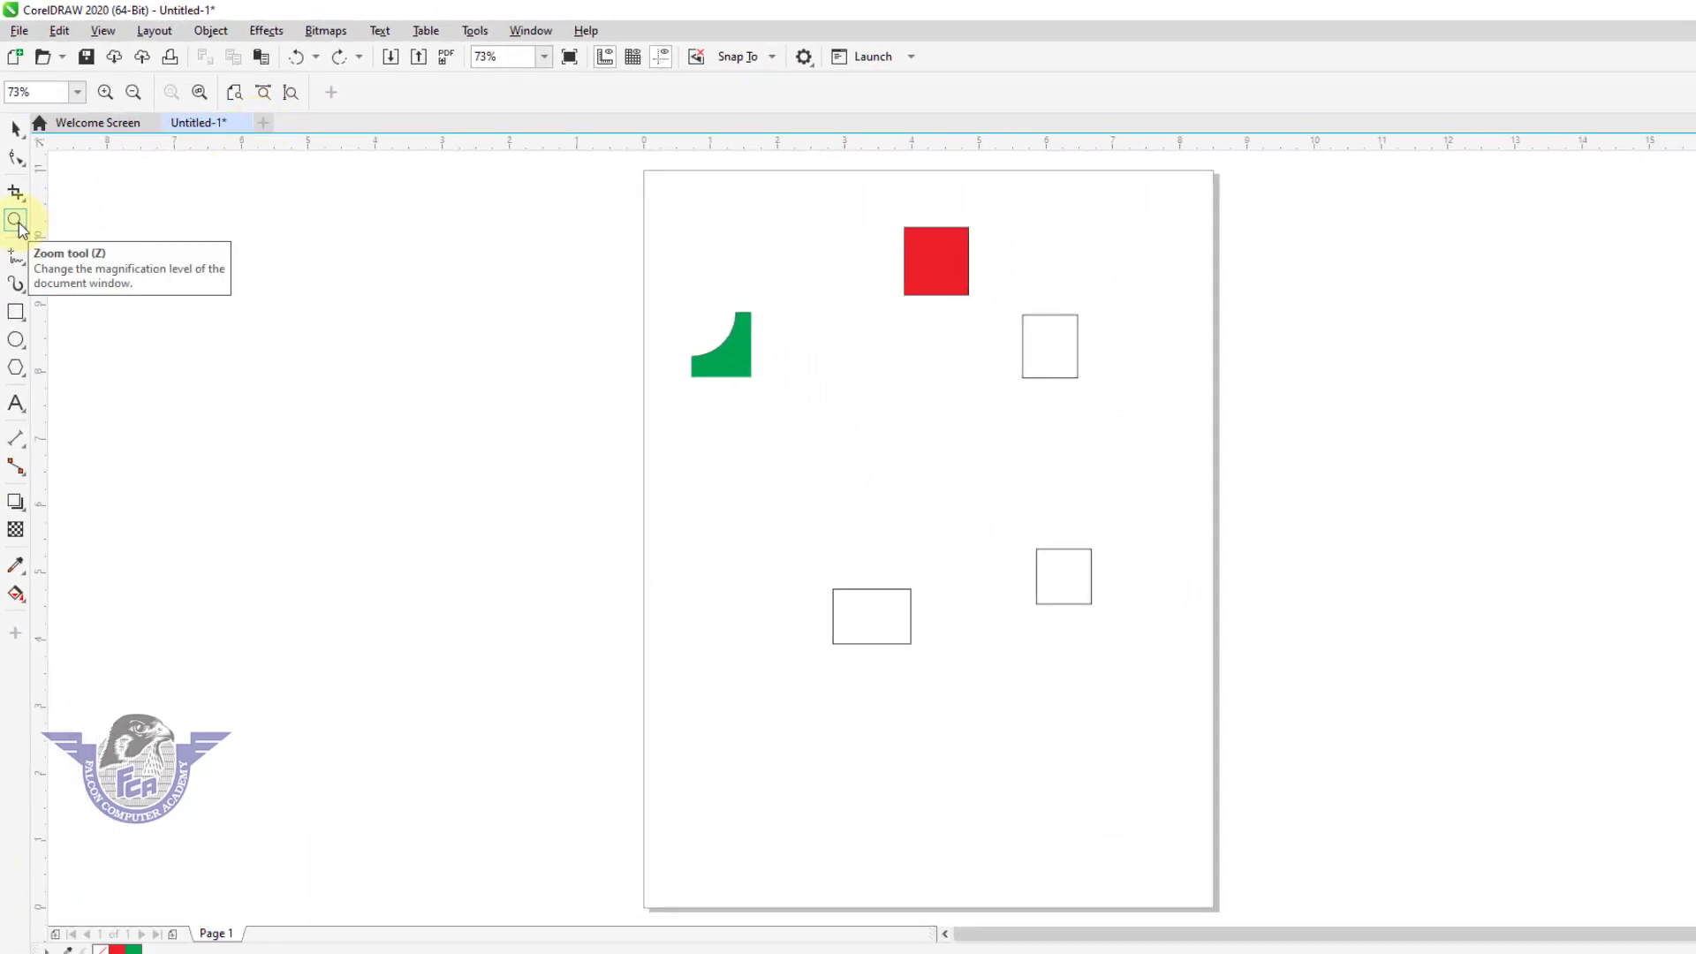
pyautogui.click(18, 222)
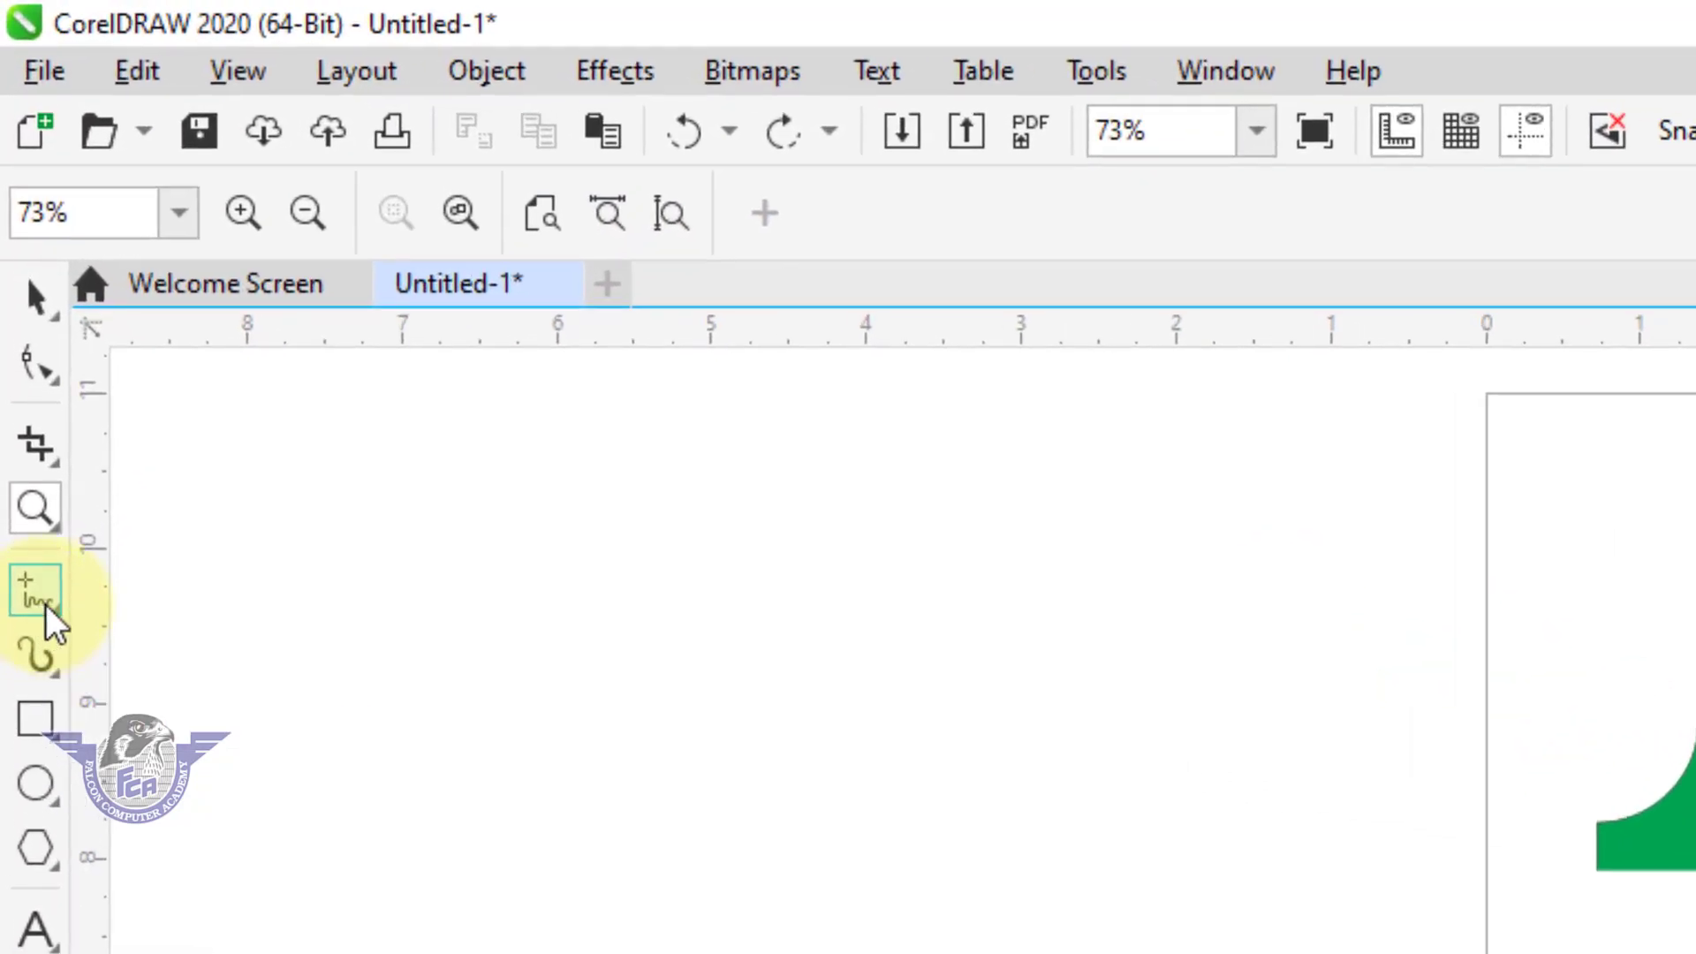
# Draw a straight horizontal line about 6.17 in long with the Freehand tool below the green shape, at about Y 6.94 in.
pyautogui.click(38, 608)
pyautogui.click(26, 601)
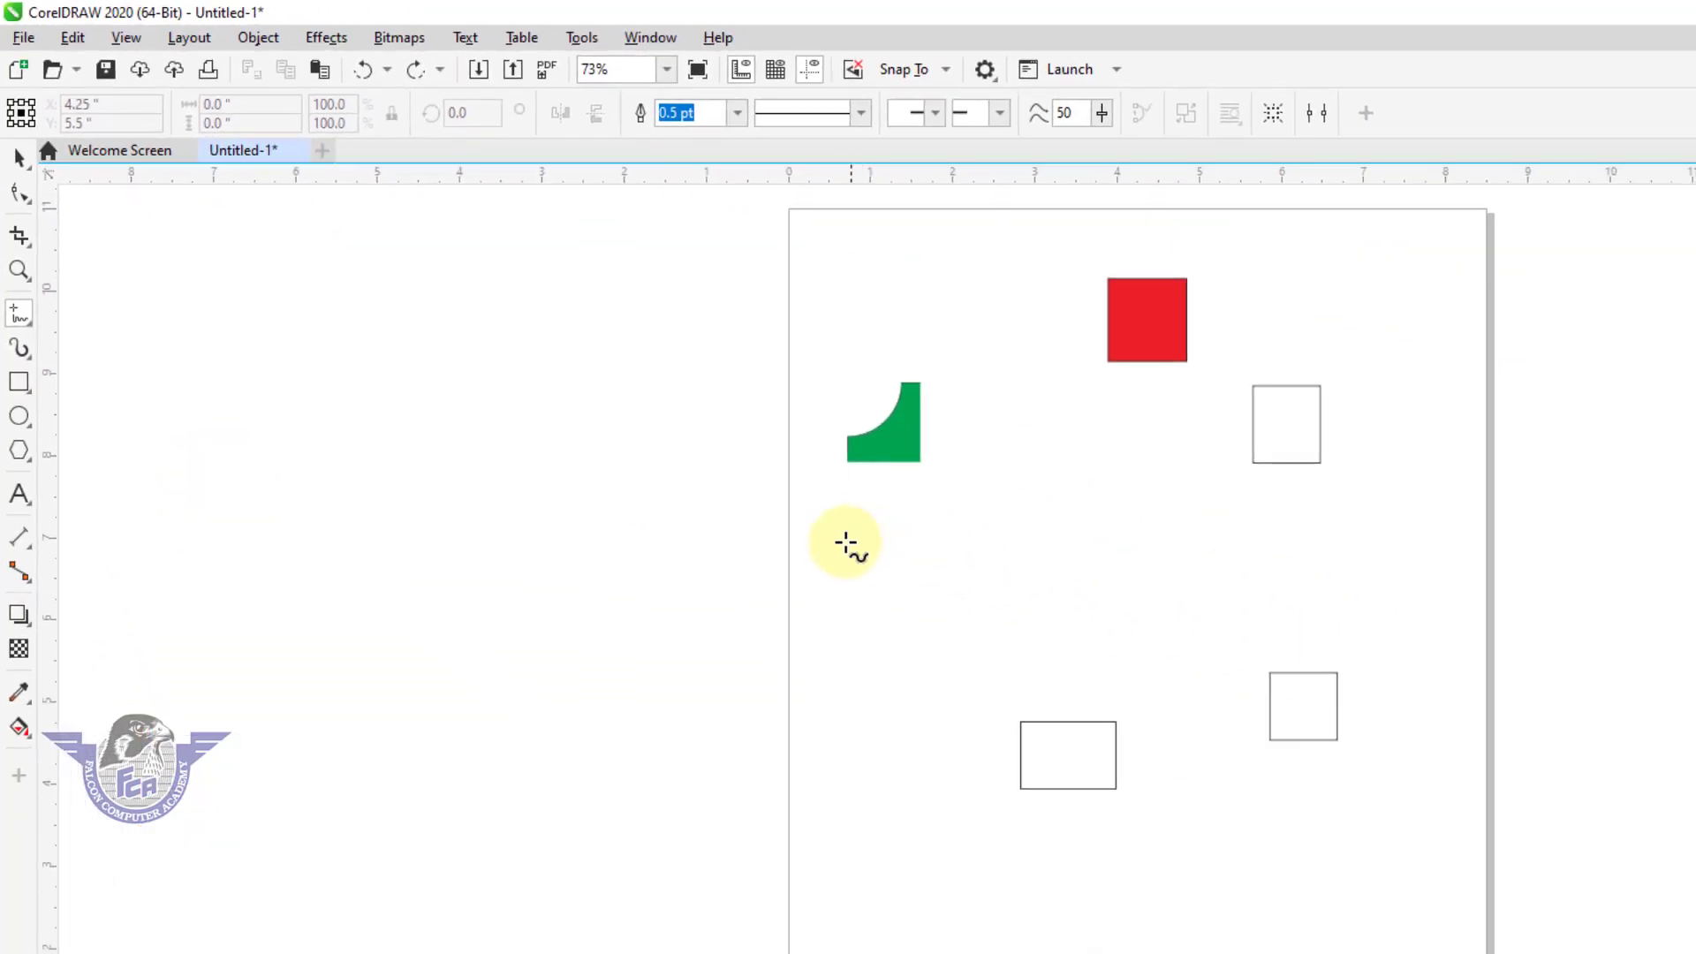
pyautogui.click(844, 542)
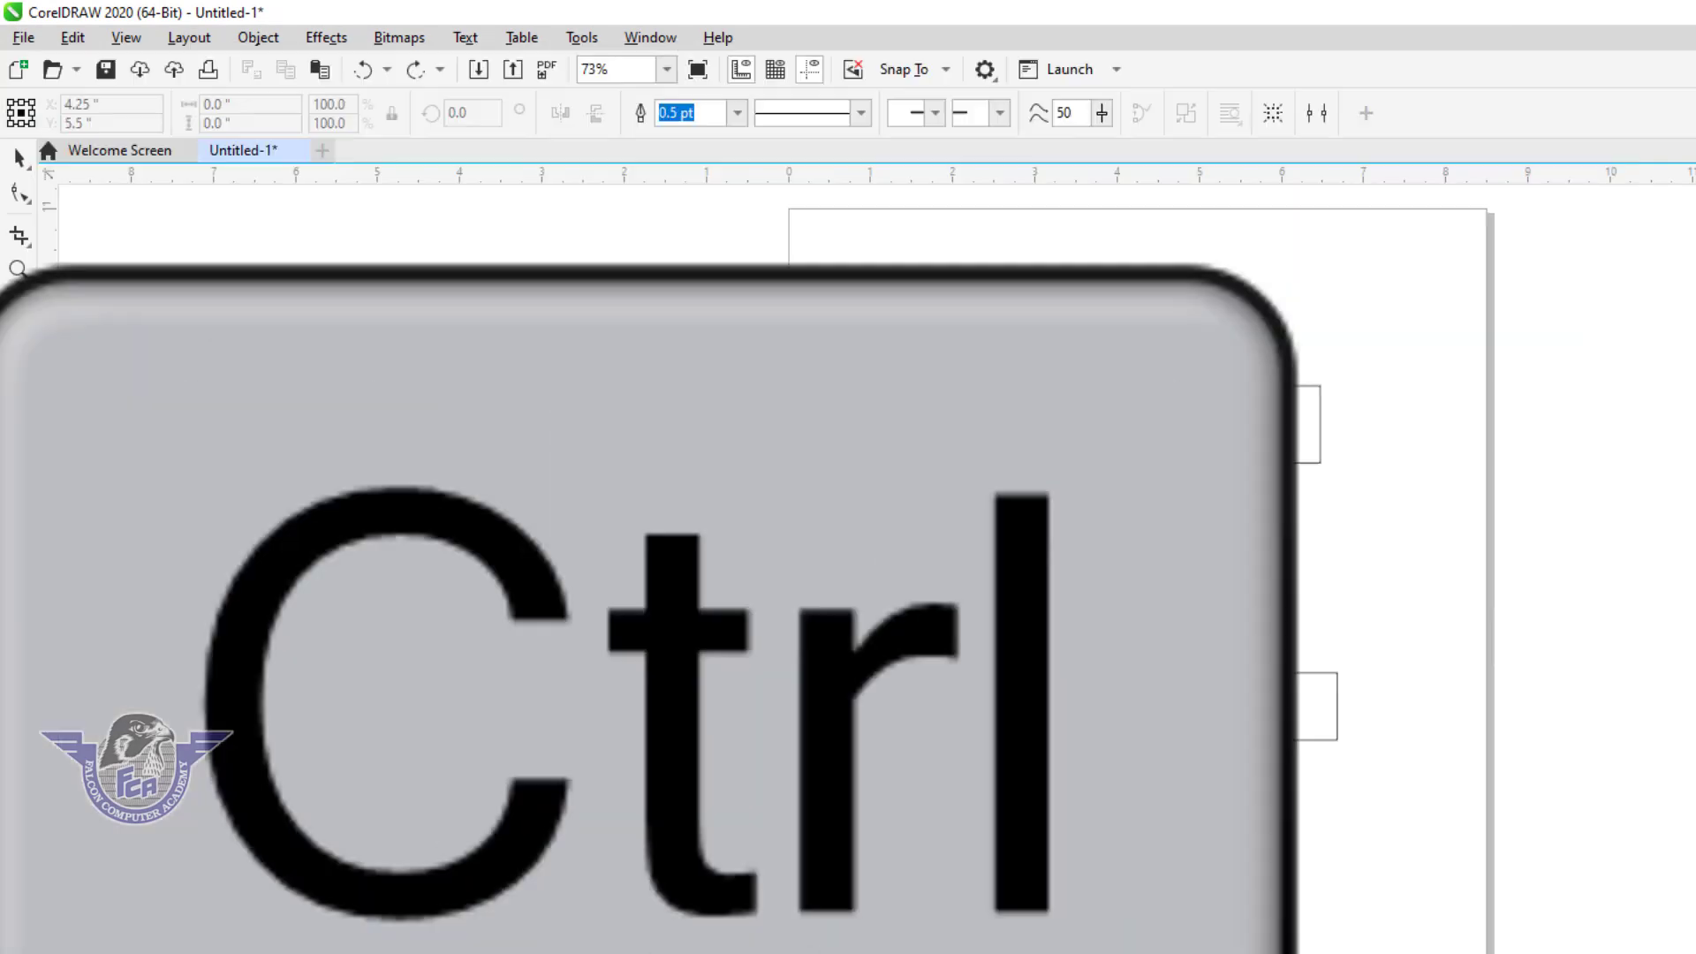
pyautogui.click(1352, 566)
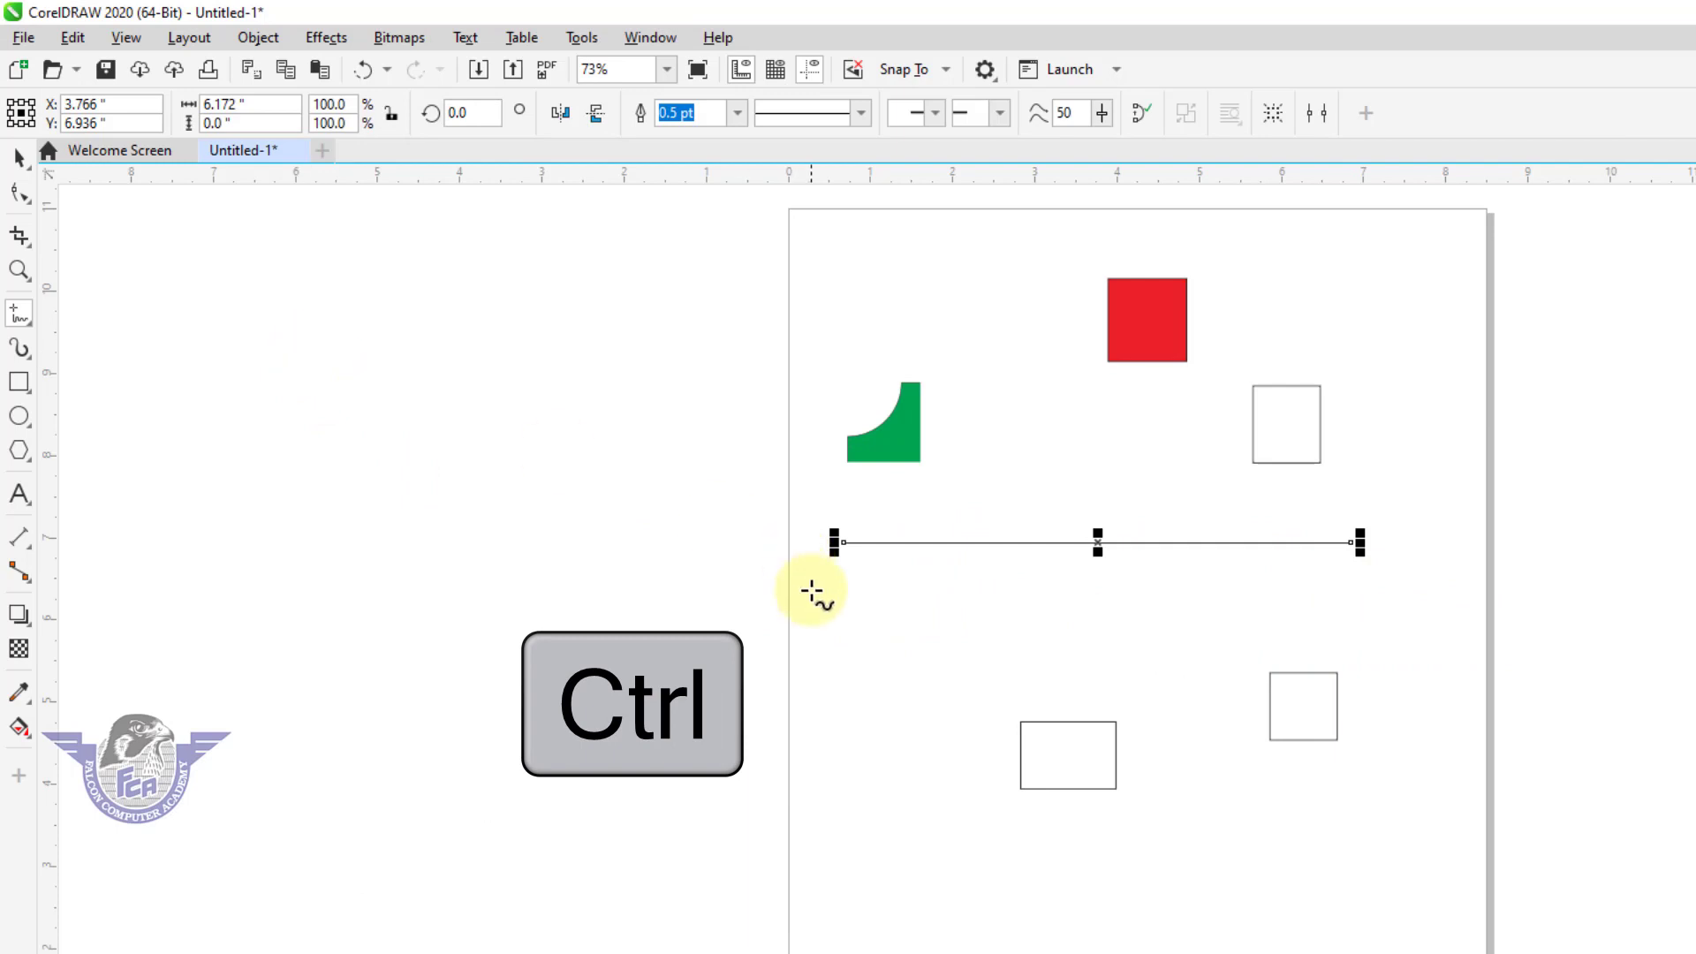
# Draw a slightly wavy freehand curve about 6.98 in wide below the straight line, centred at about Y 6.17 in.
pyautogui.press('F2')
pyautogui.moveTo(734, 515)
pyautogui.mouseDown()
pyautogui.moveTo(1261, 670)
pyautogui.moveTo(1503, 705)
pyautogui.mouseUp()
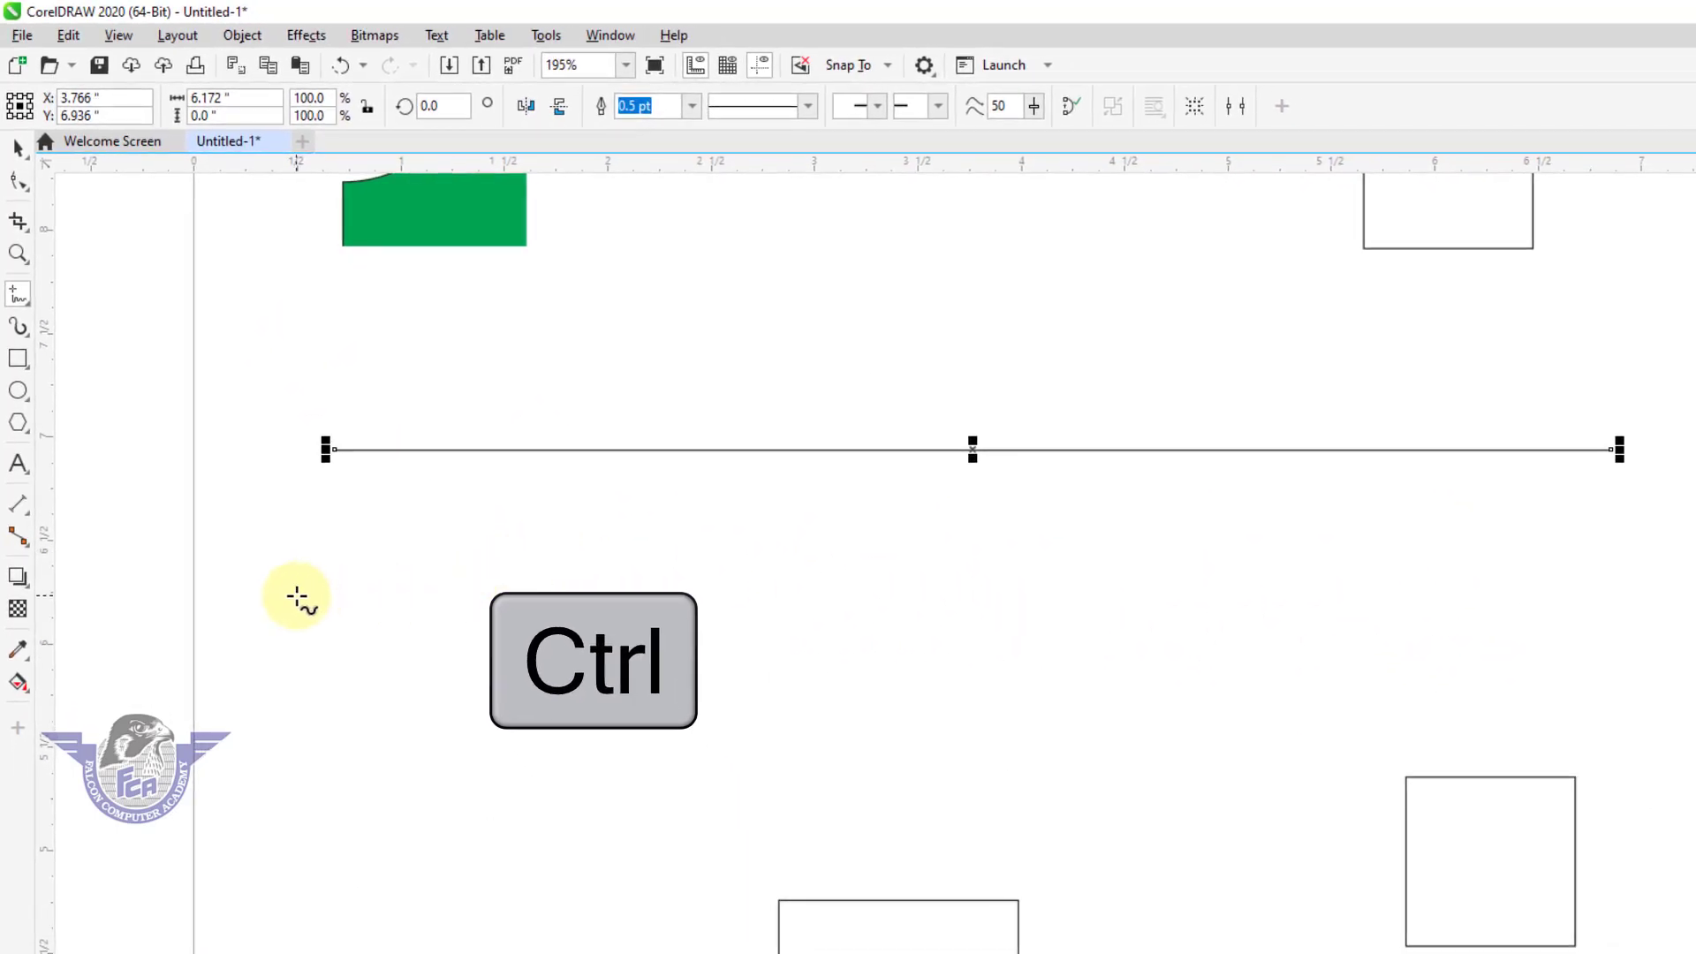
pyautogui.moveTo(294, 594); pyautogui.dragTo(1543, 612)
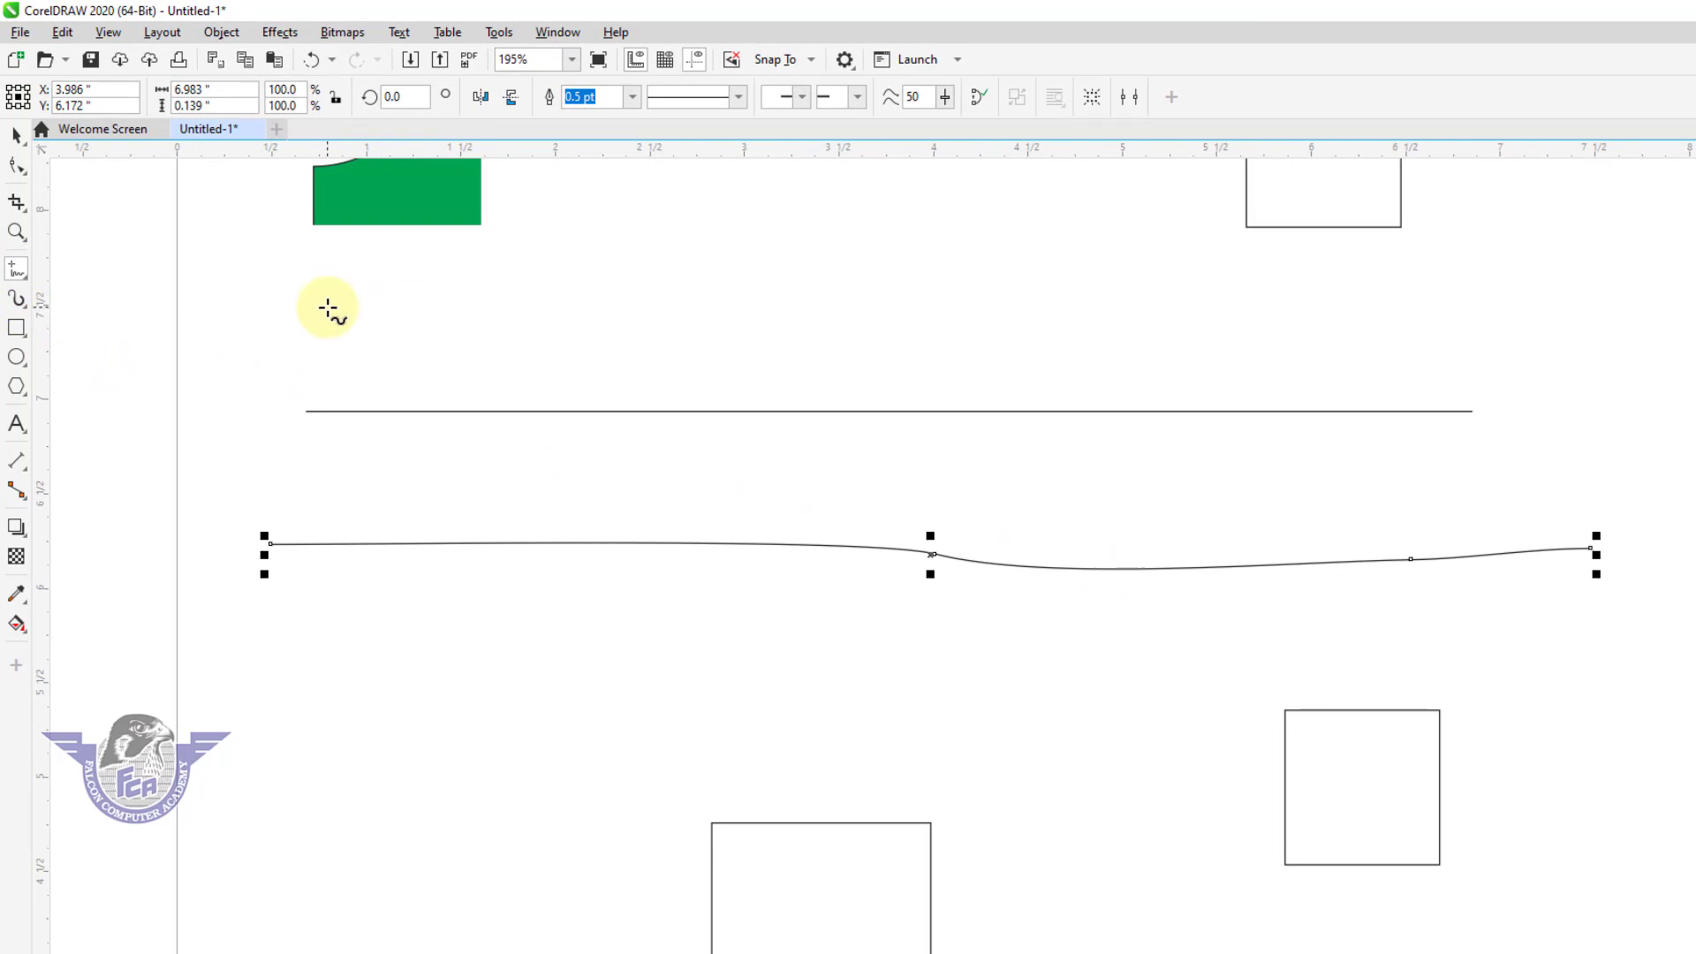
# Draw a straight horizontal line about 5.57 in long with the Freehand tool above the existing straight line, at about Y 7.49 in.
pyautogui.press('ctrl')
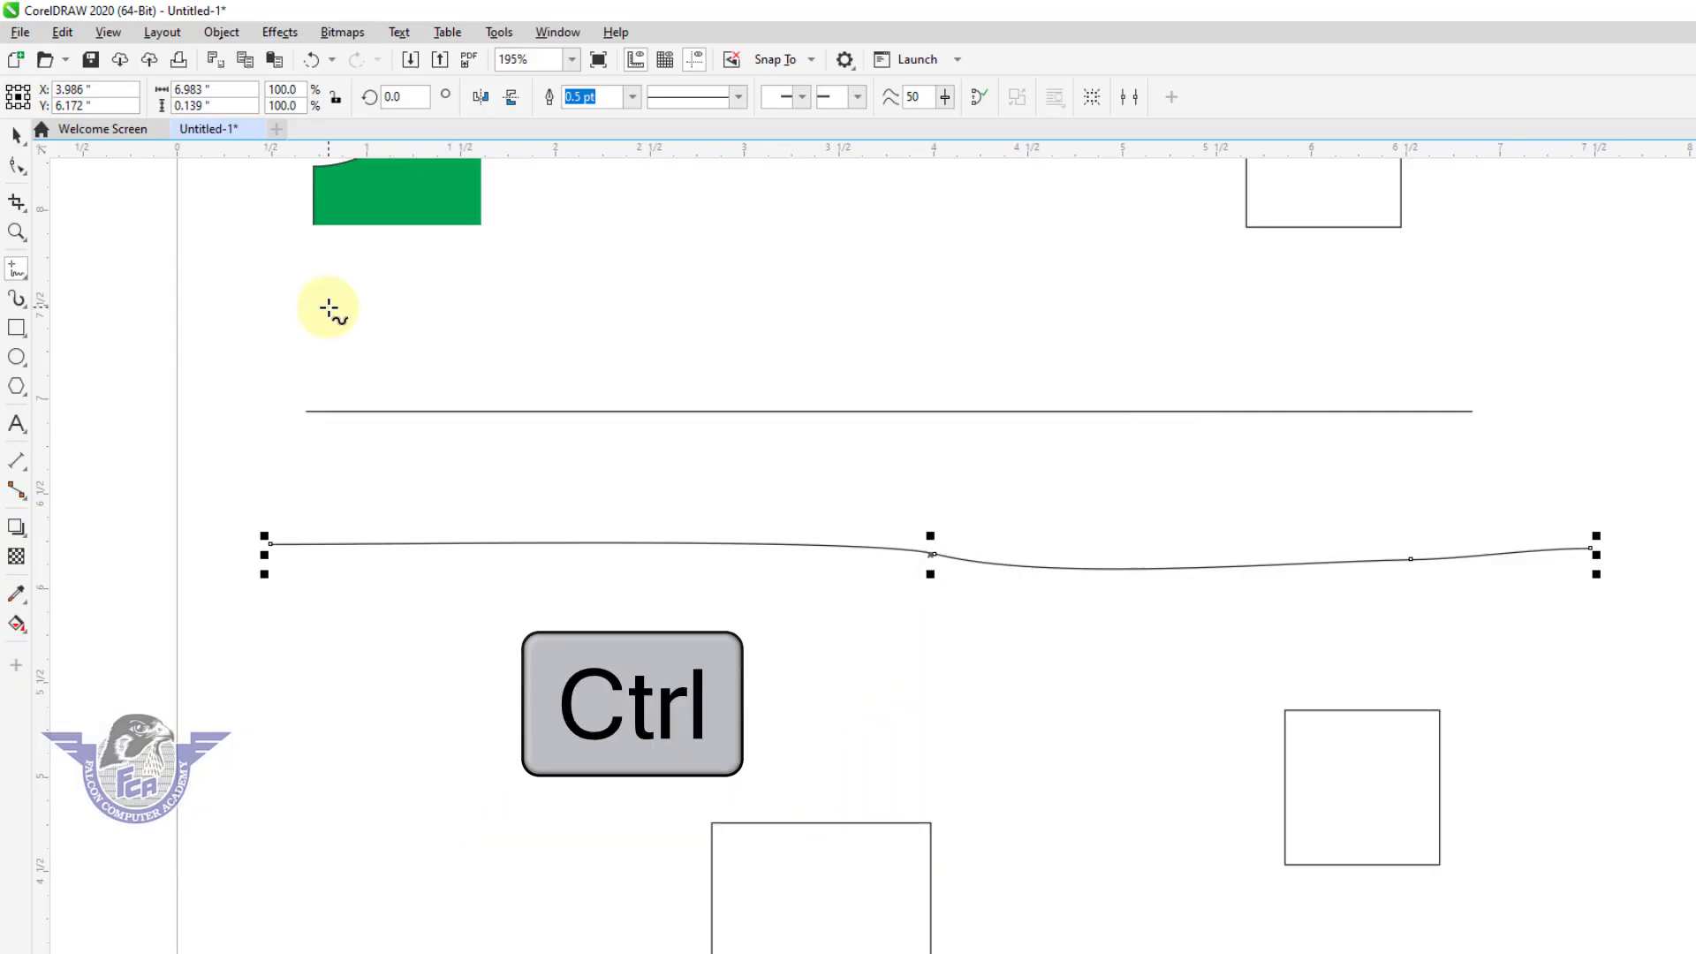
pyautogui.click(330, 308)
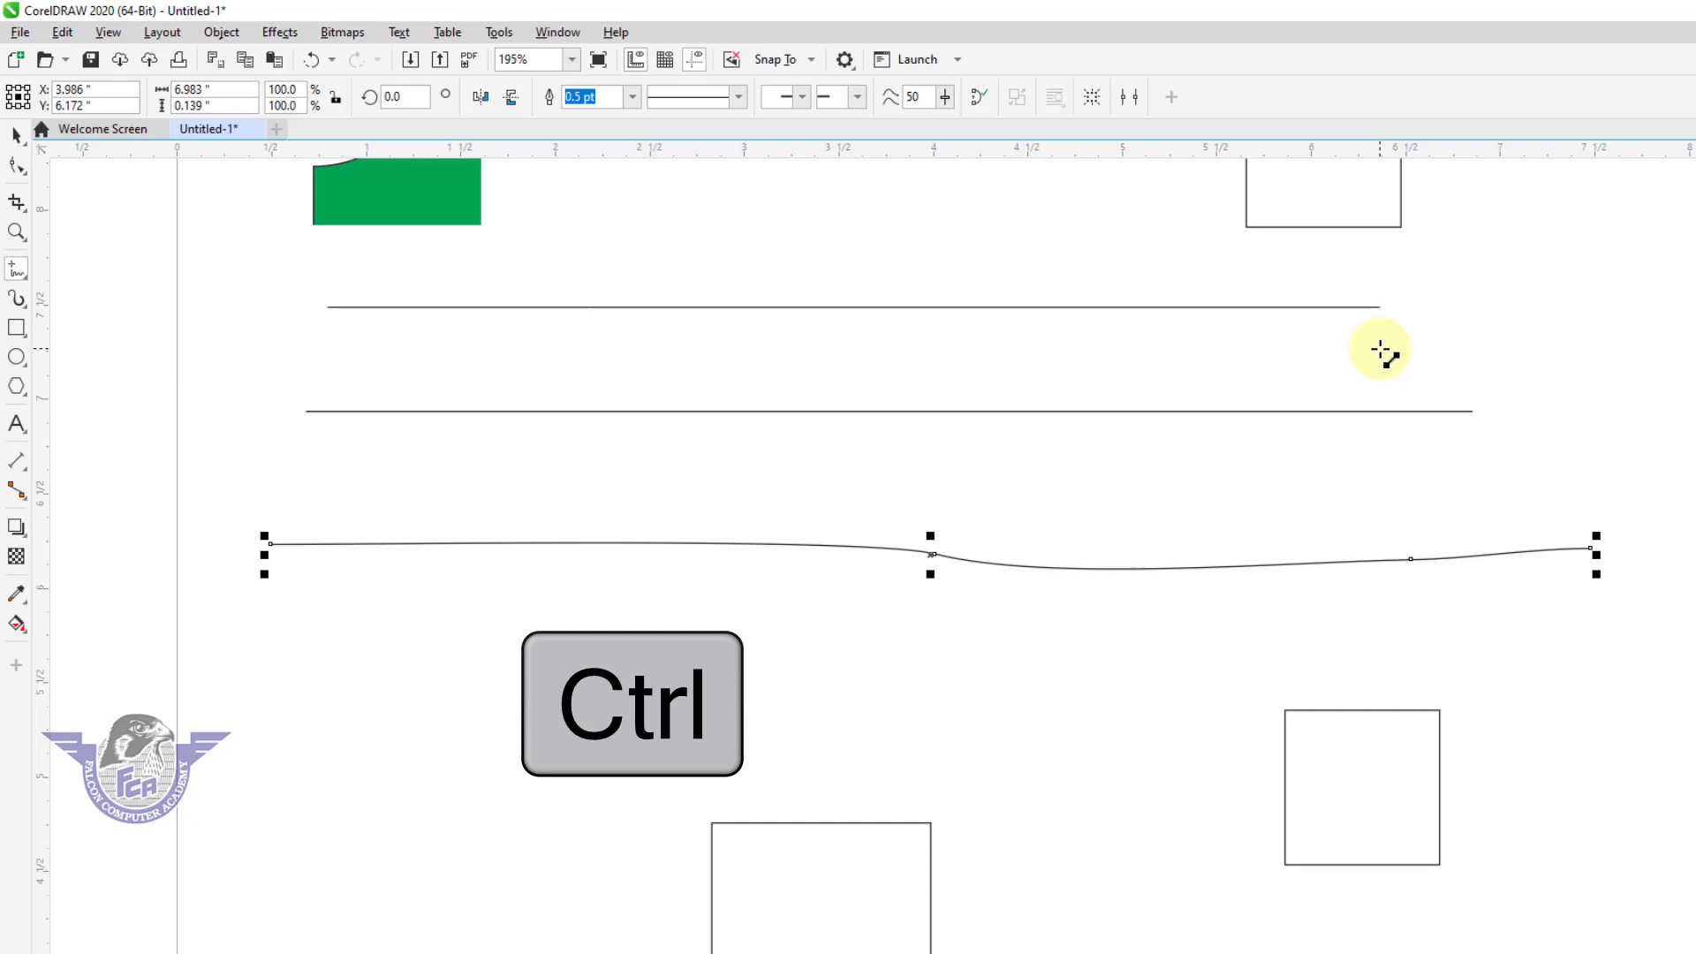
pyautogui.click(1381, 351)
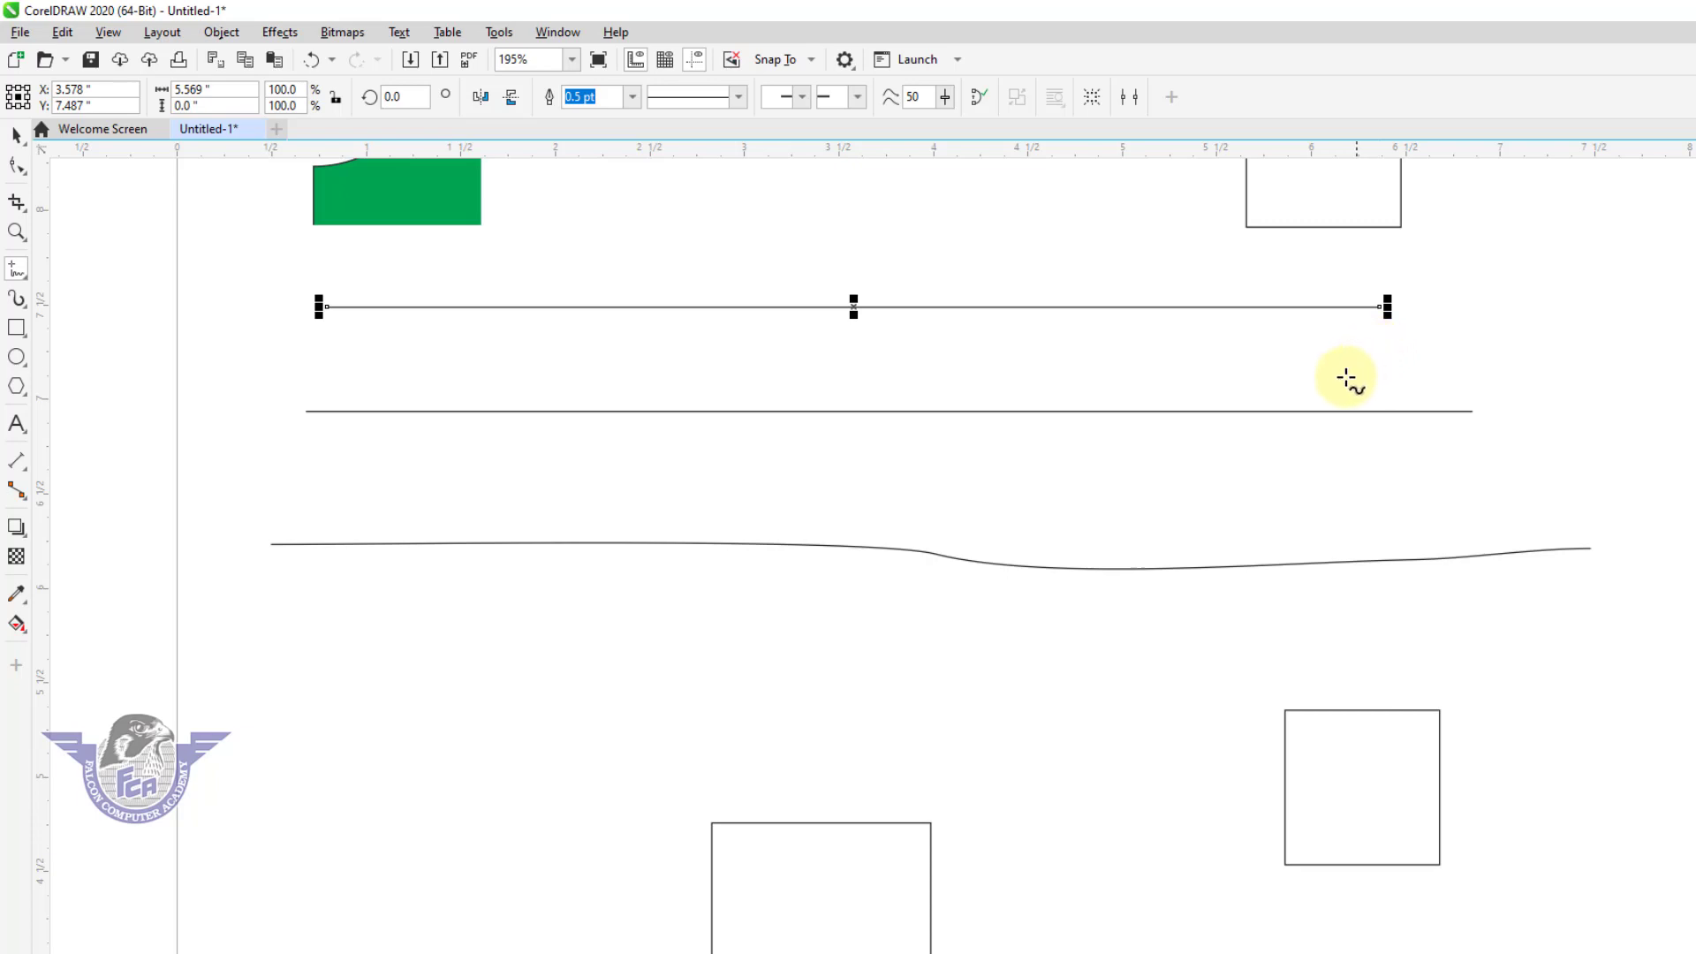
# Paint five Artistic Media preset strokes, 1.0 in wide, around the remaining lines, using the wavy preset pinched in the middle.
pyautogui.click(27, 311)
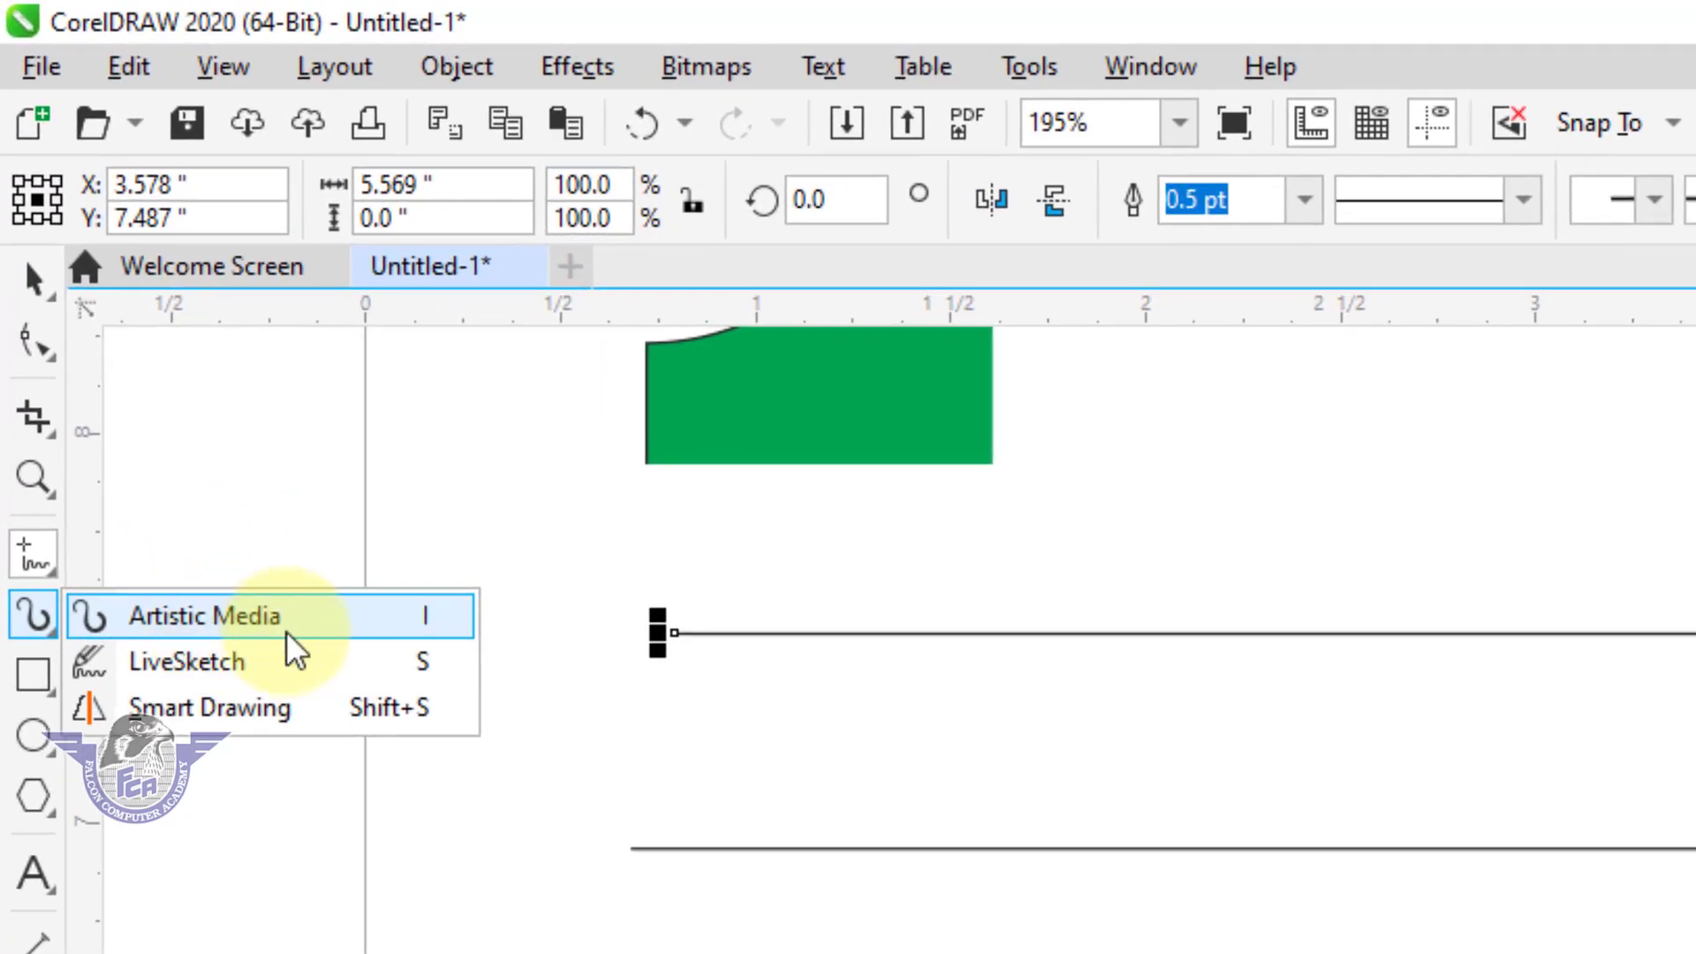
pyautogui.click(1136, 752)
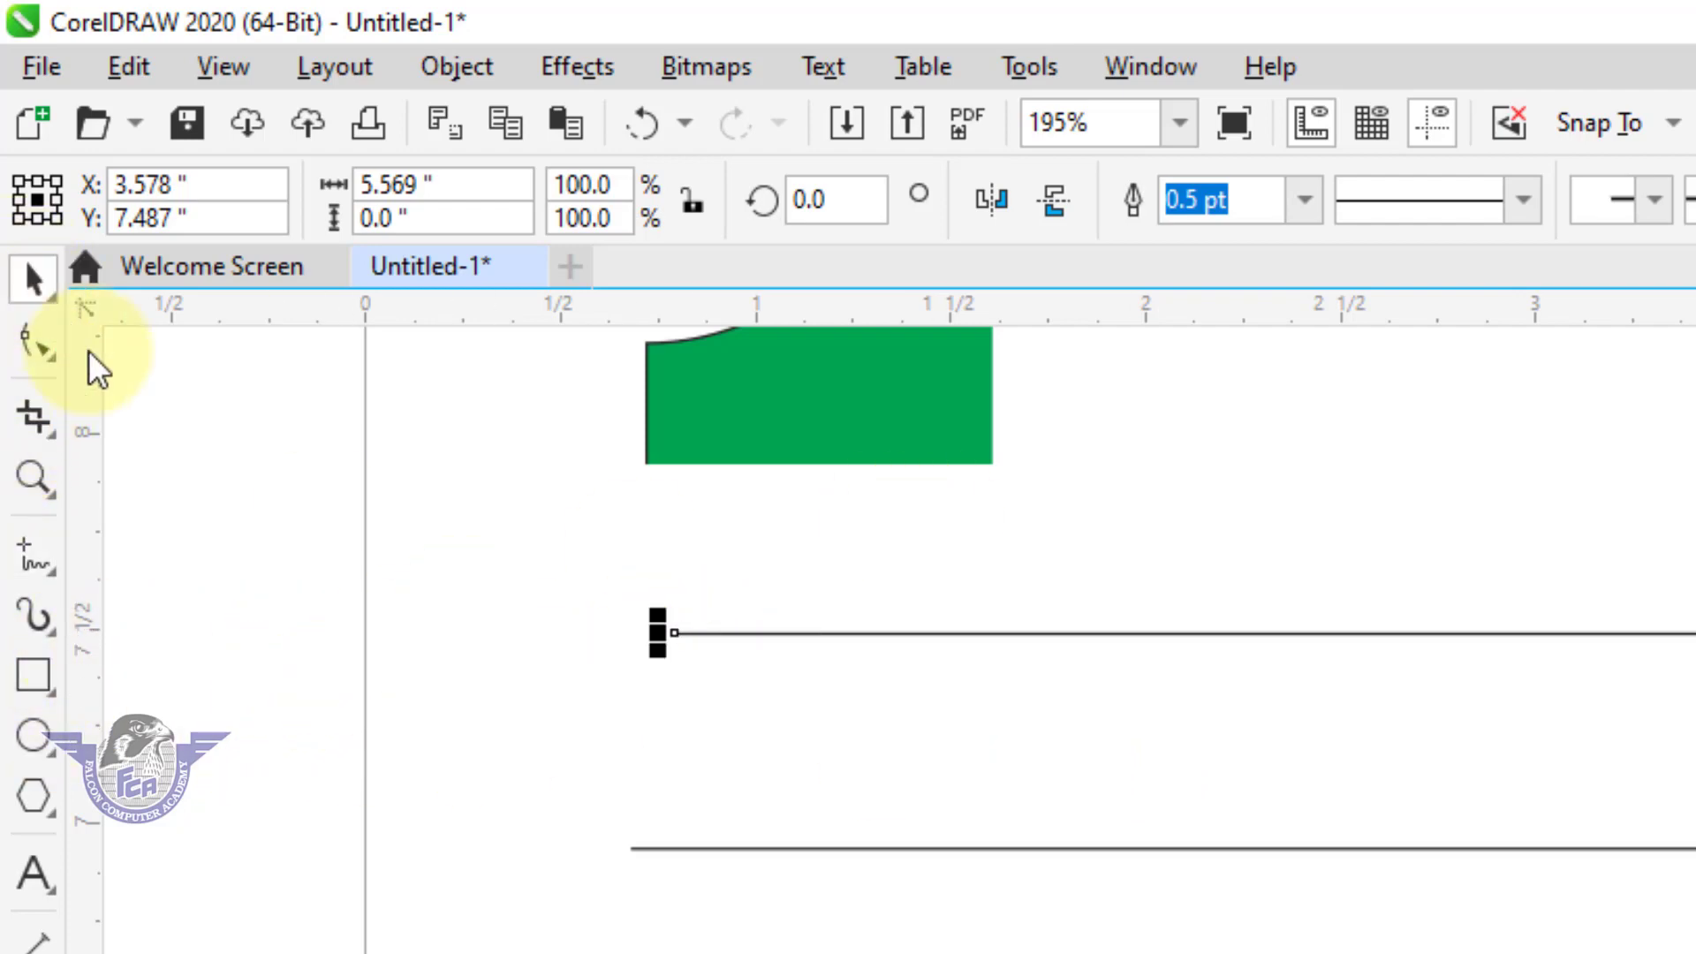
pyautogui.click(50, 619)
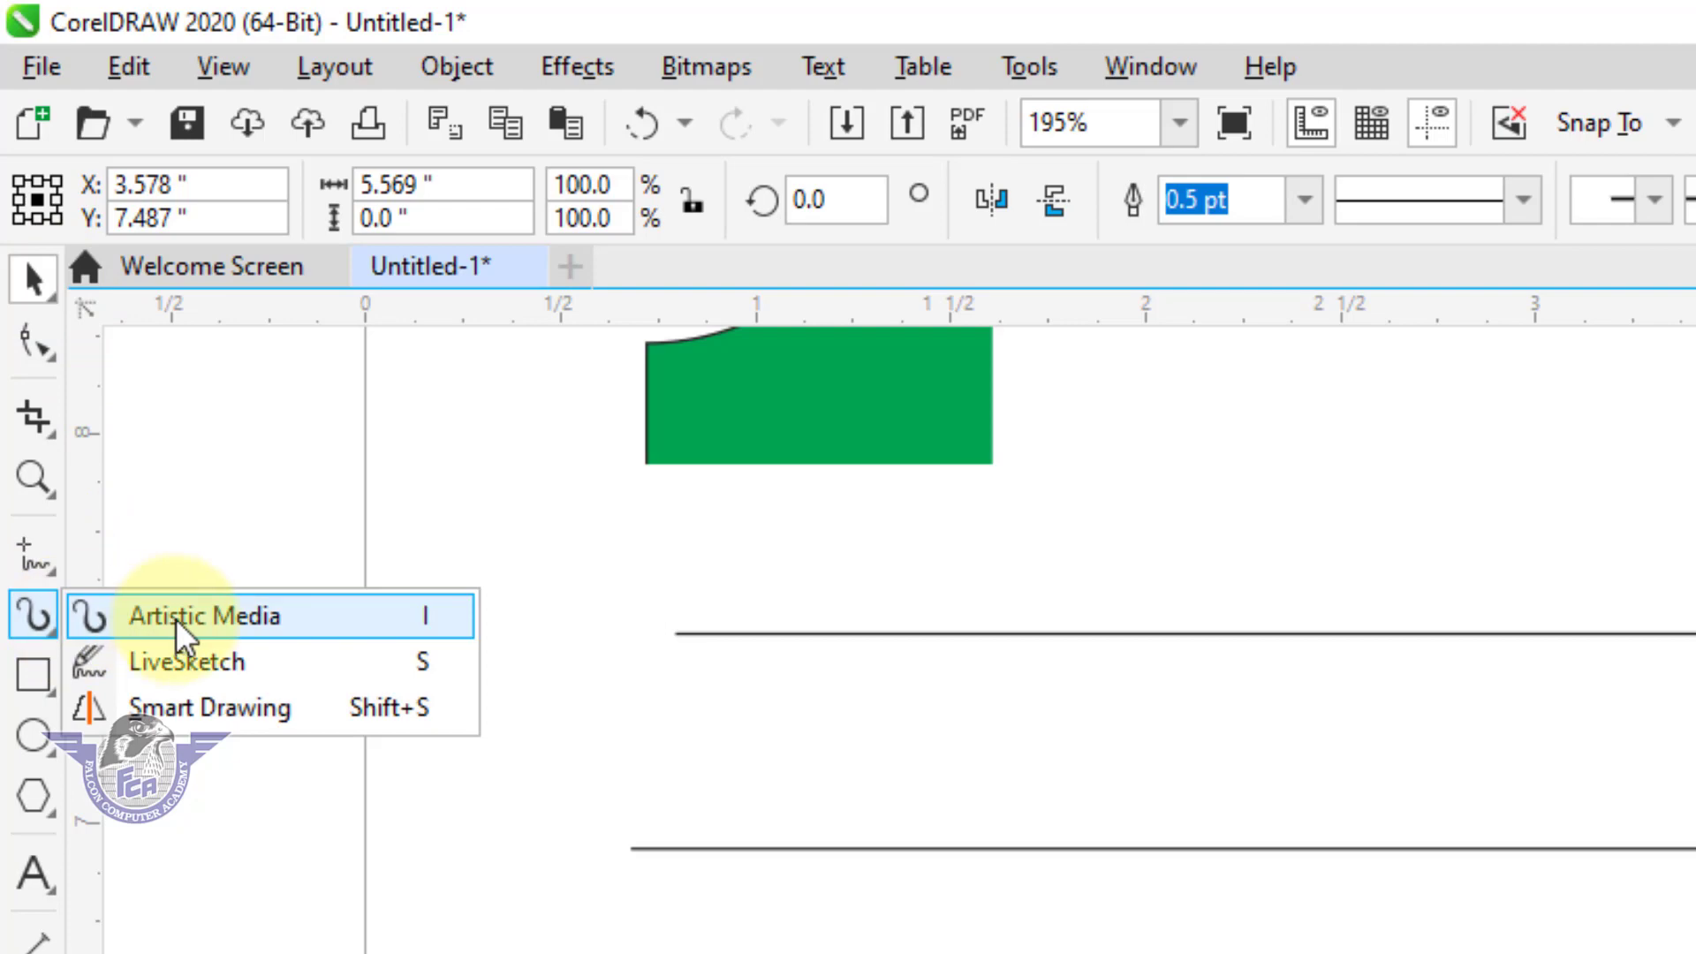
pyautogui.click(132, 622)
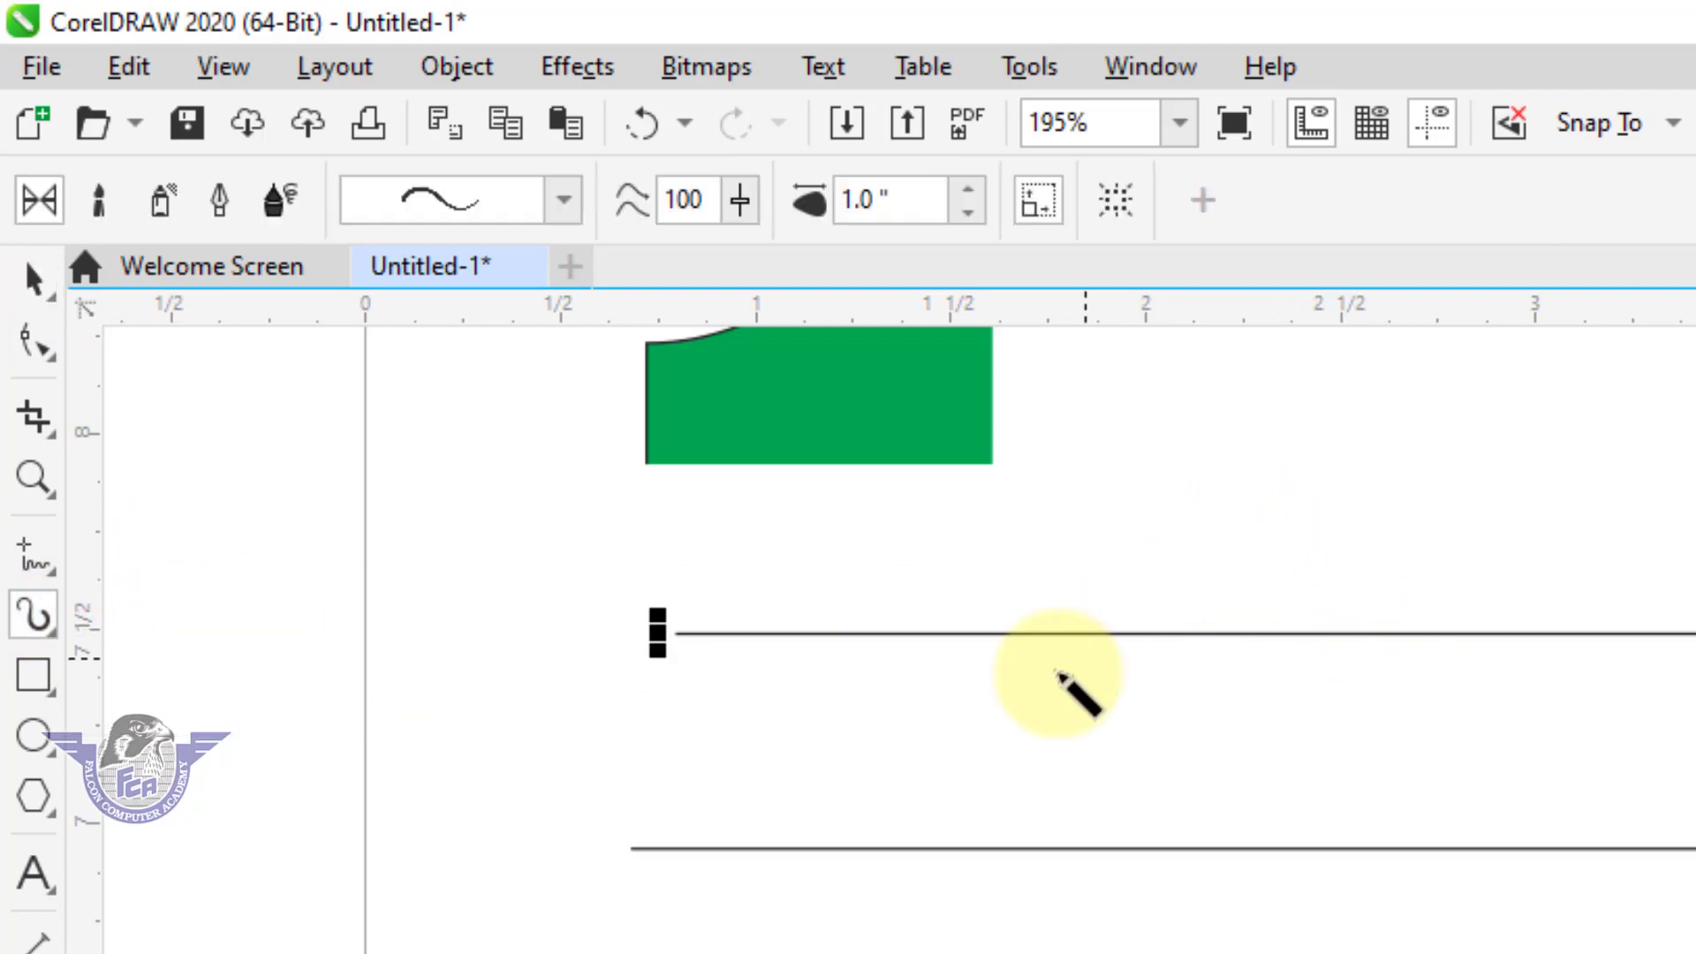
pyautogui.click(562, 201)
pyautogui.moveTo(698, 367)
pyautogui.mouseDown()
pyautogui.moveTo(708, 848)
pyautogui.moveTo(716, 530)
pyautogui.mouseUp()
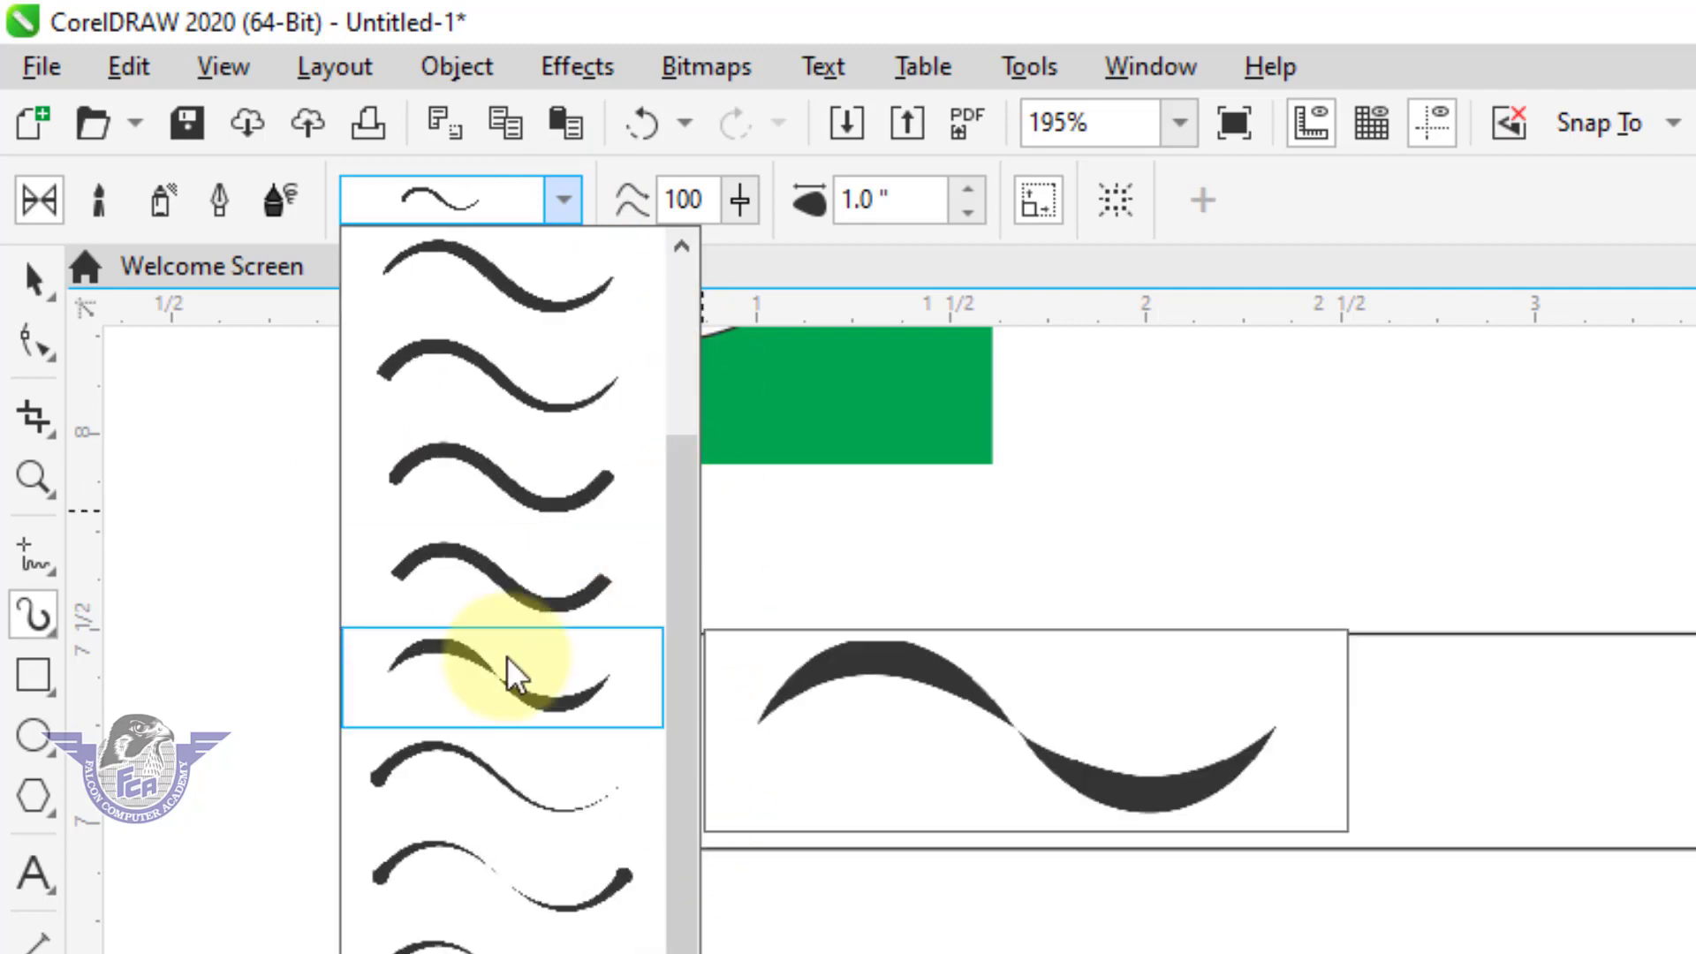
pyautogui.click(507, 687)
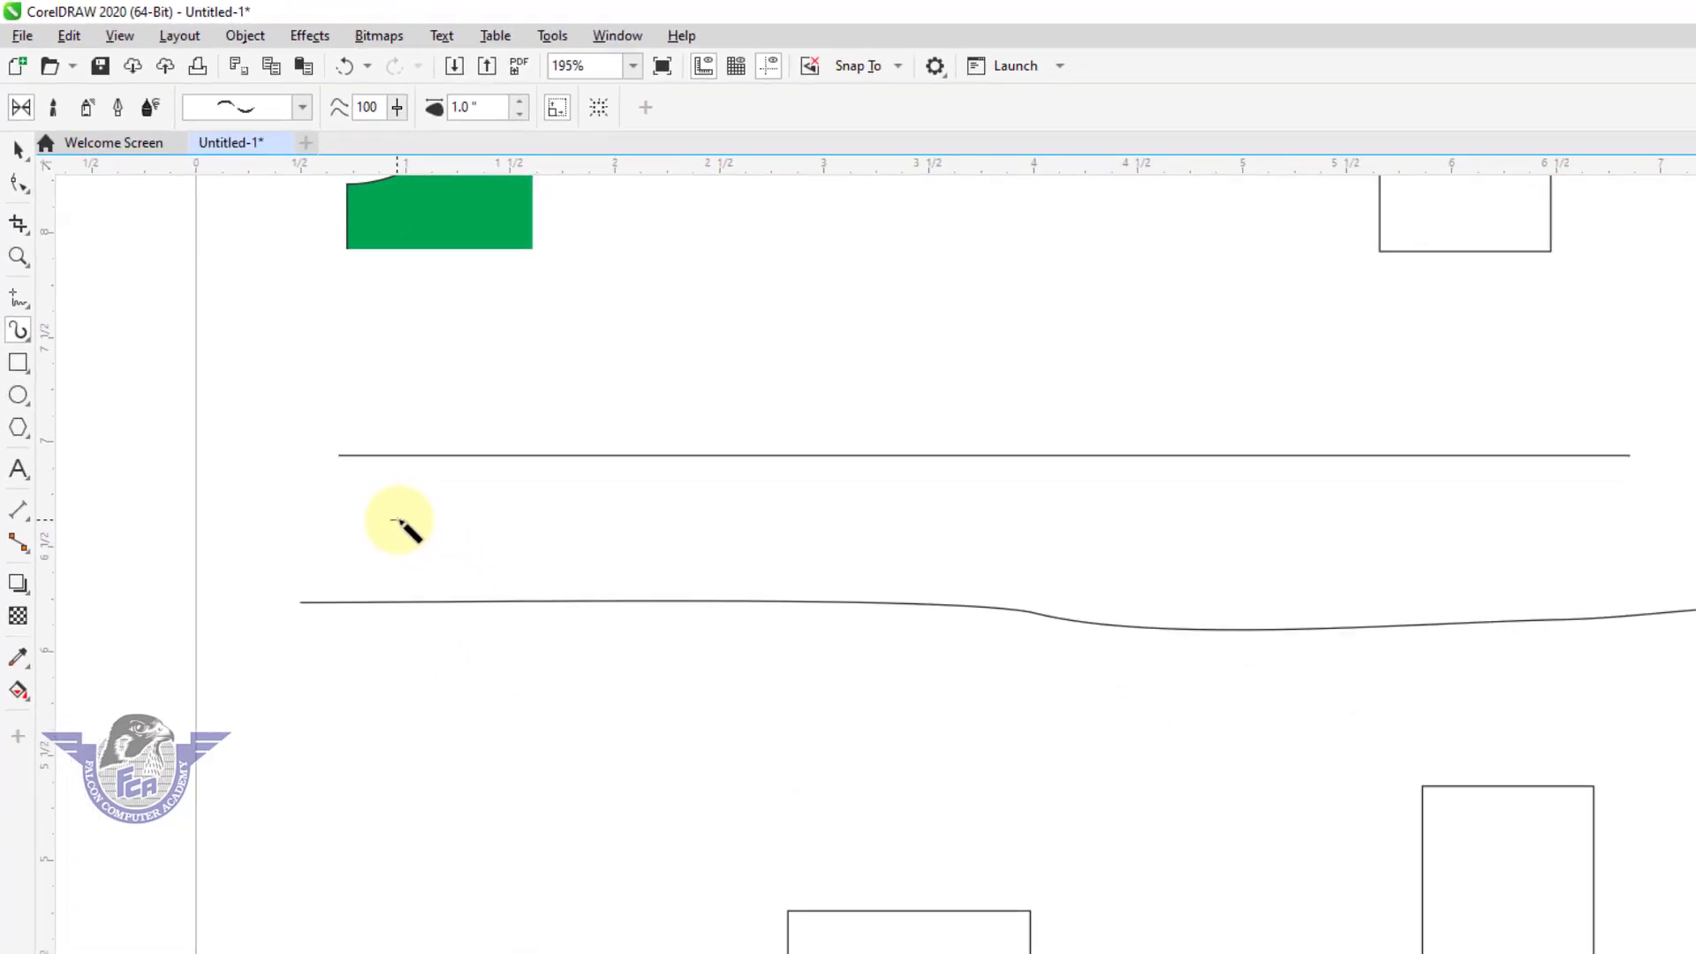
pyautogui.moveTo(392, 522)
pyautogui.mouseDown()
pyautogui.moveTo(754, 456)
pyautogui.moveTo(831, 424)
pyautogui.mouseUp()
pyautogui.moveTo(859, 321)
pyautogui.mouseDown()
pyautogui.moveTo(1067, 366)
pyautogui.moveTo(1129, 502)
pyautogui.mouseUp()
pyautogui.moveTo(1287, 303)
pyautogui.mouseDown()
pyautogui.moveTo(1395, 491)
pyautogui.moveTo(1470, 439)
pyautogui.mouseUp()
pyautogui.moveTo(580, 729); pyautogui.dragTo(1042, 707)
pyautogui.moveTo(1040, 806); pyautogui.dragTo(1457, 749)
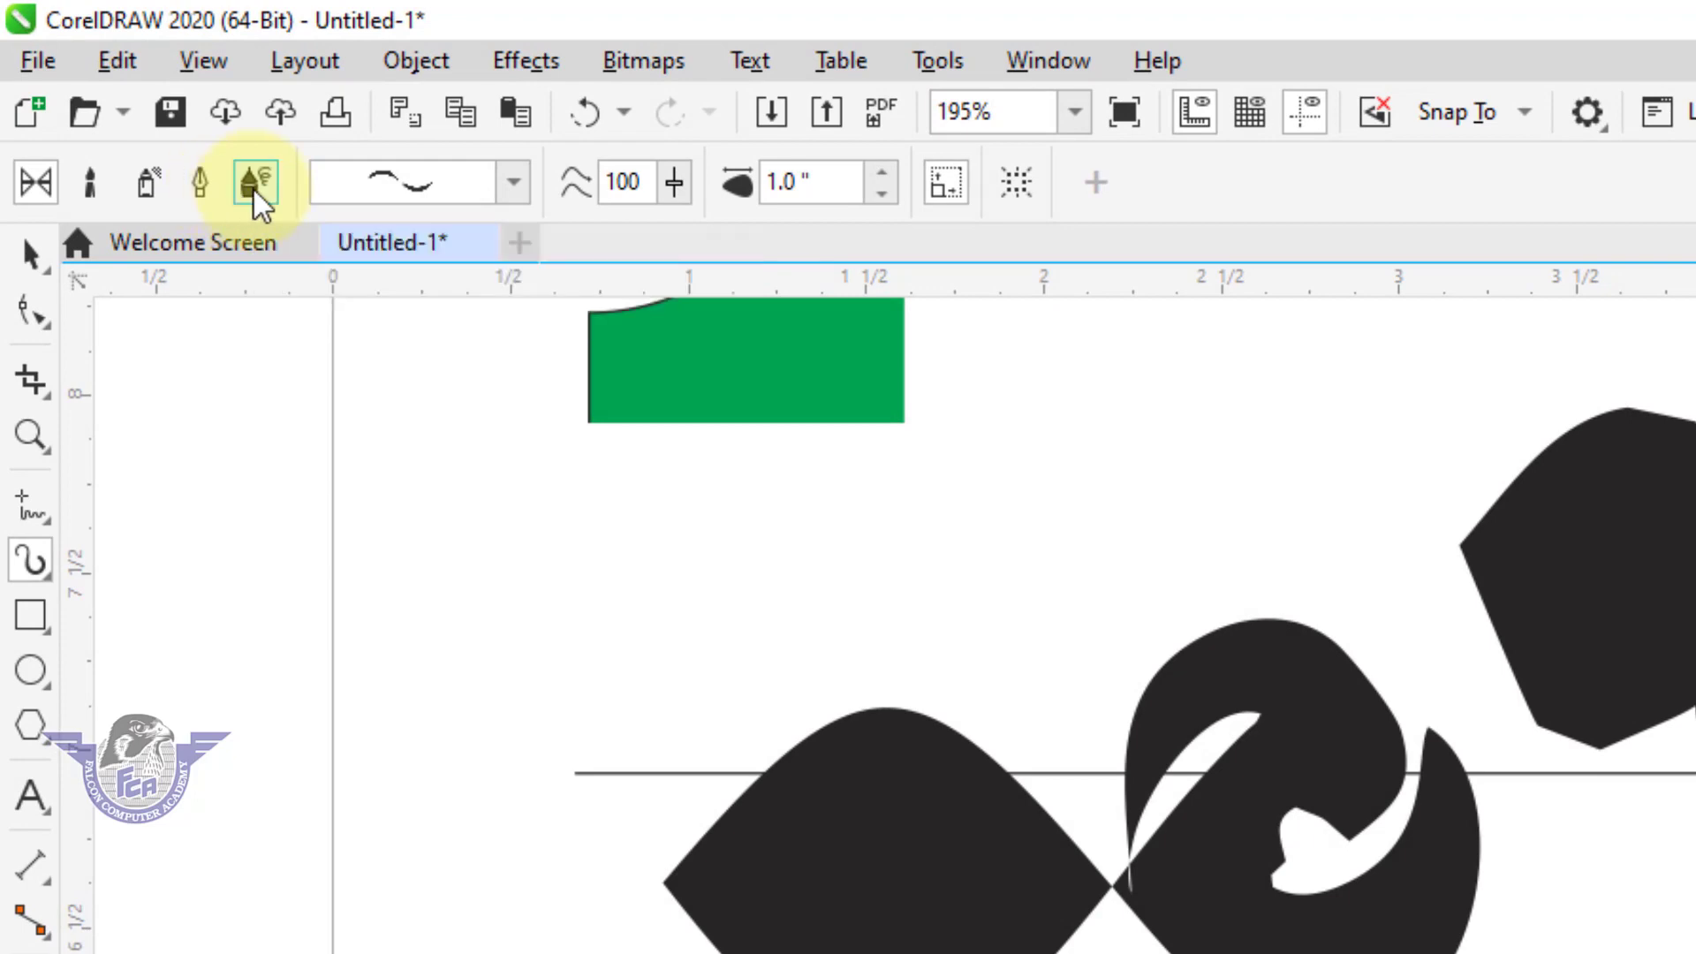
# Spray fruit over the central and right part of the page, using the Food spraylist with pear, mango, lime and persimmon.
pyautogui.click(147, 185)
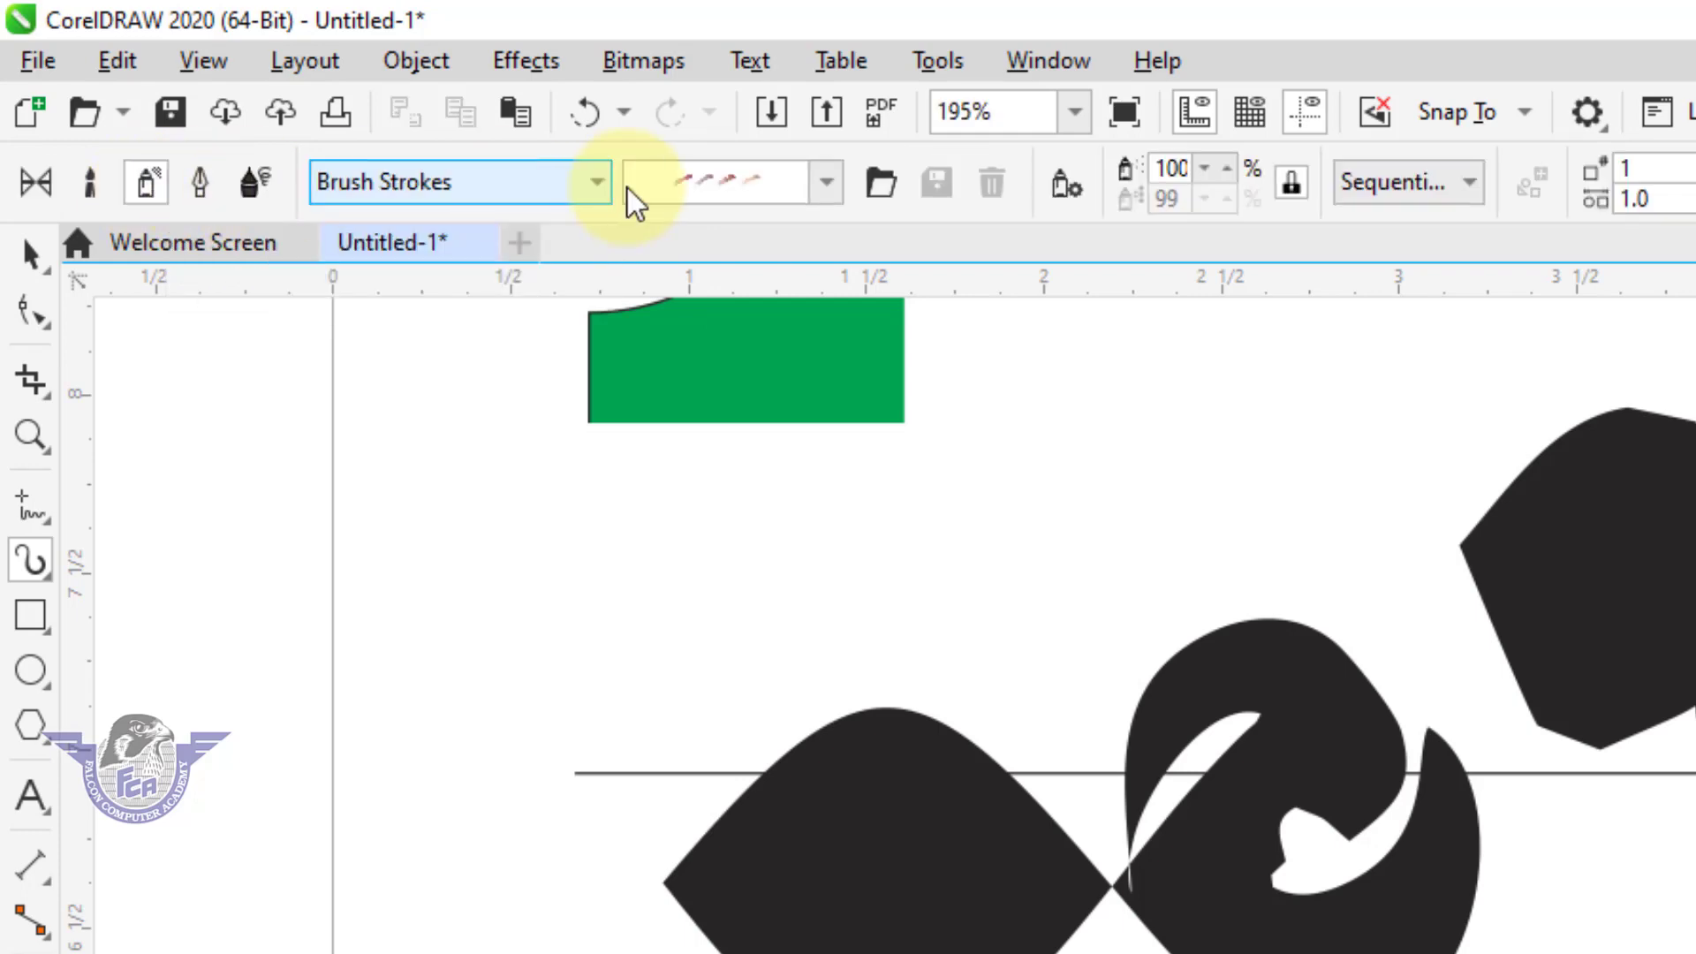
pyautogui.click(486, 192)
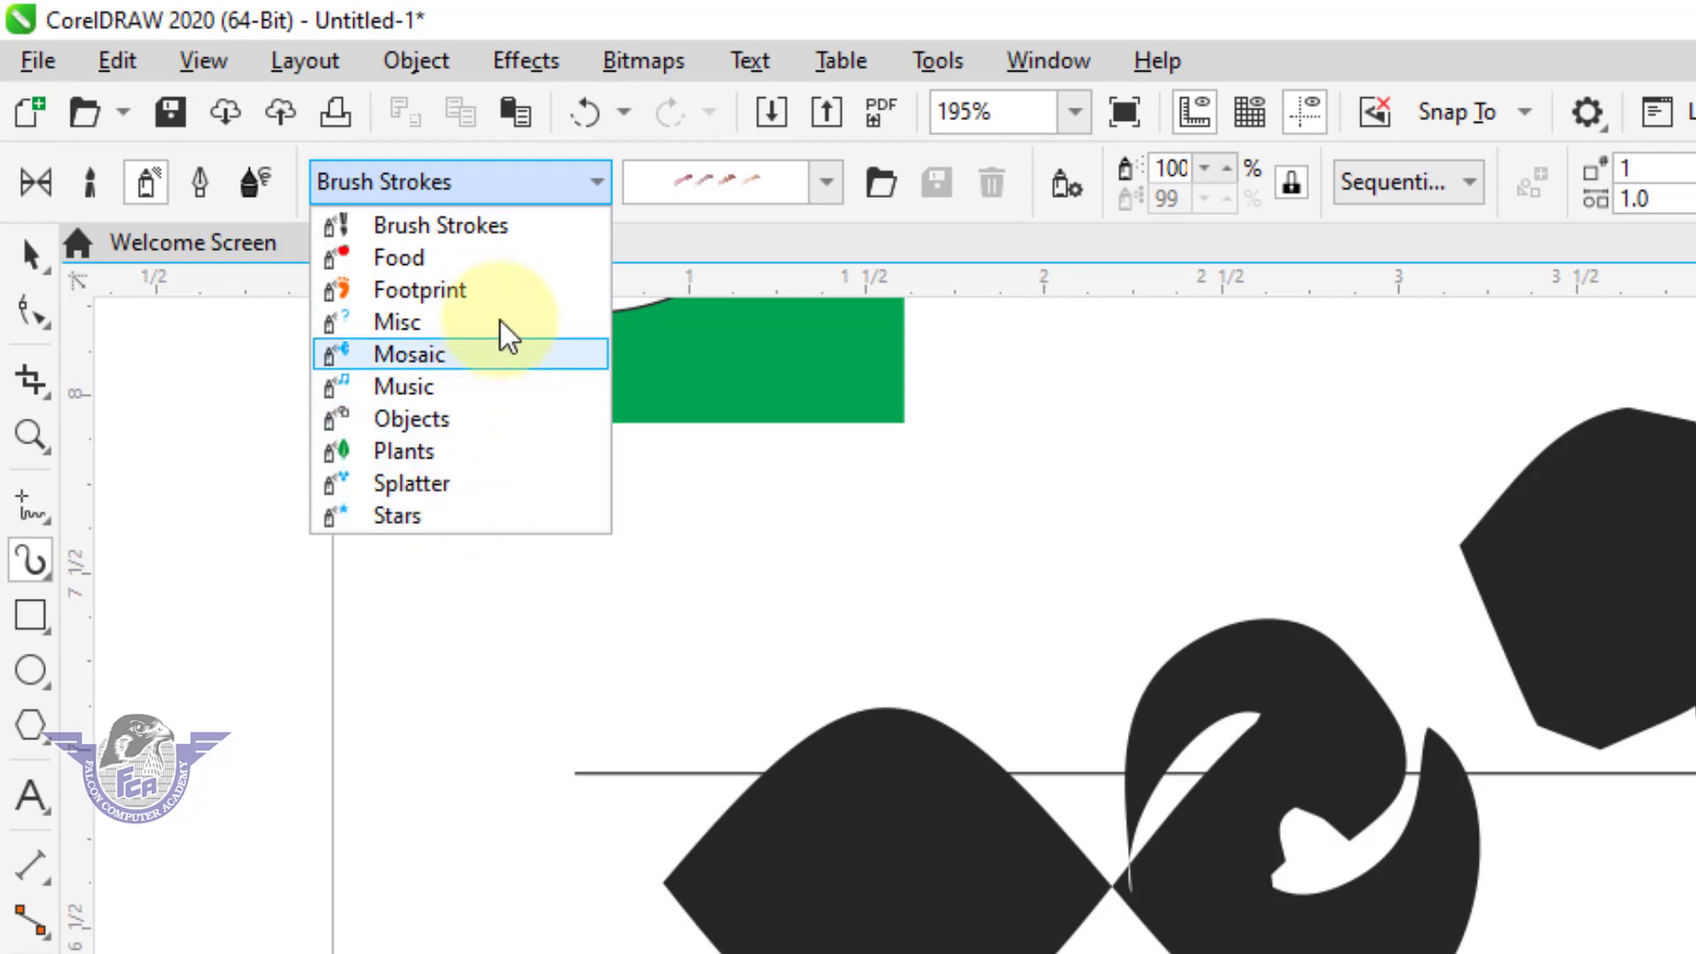
pyautogui.click(509, 269)
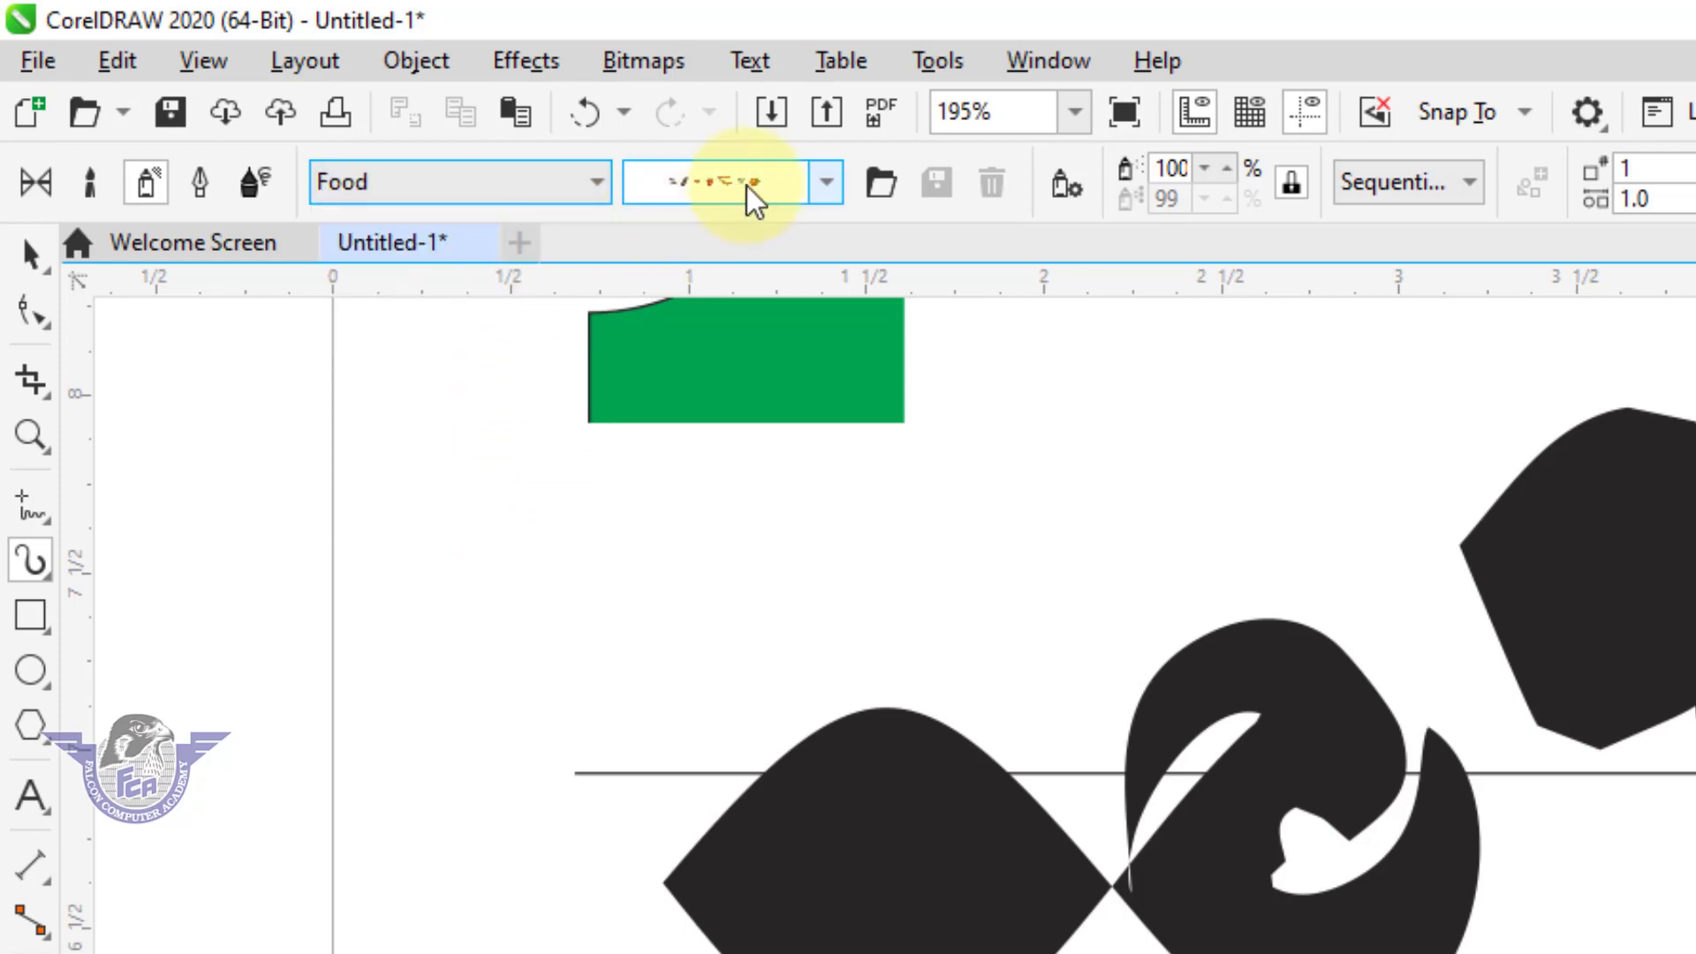
pyautogui.click(750, 187)
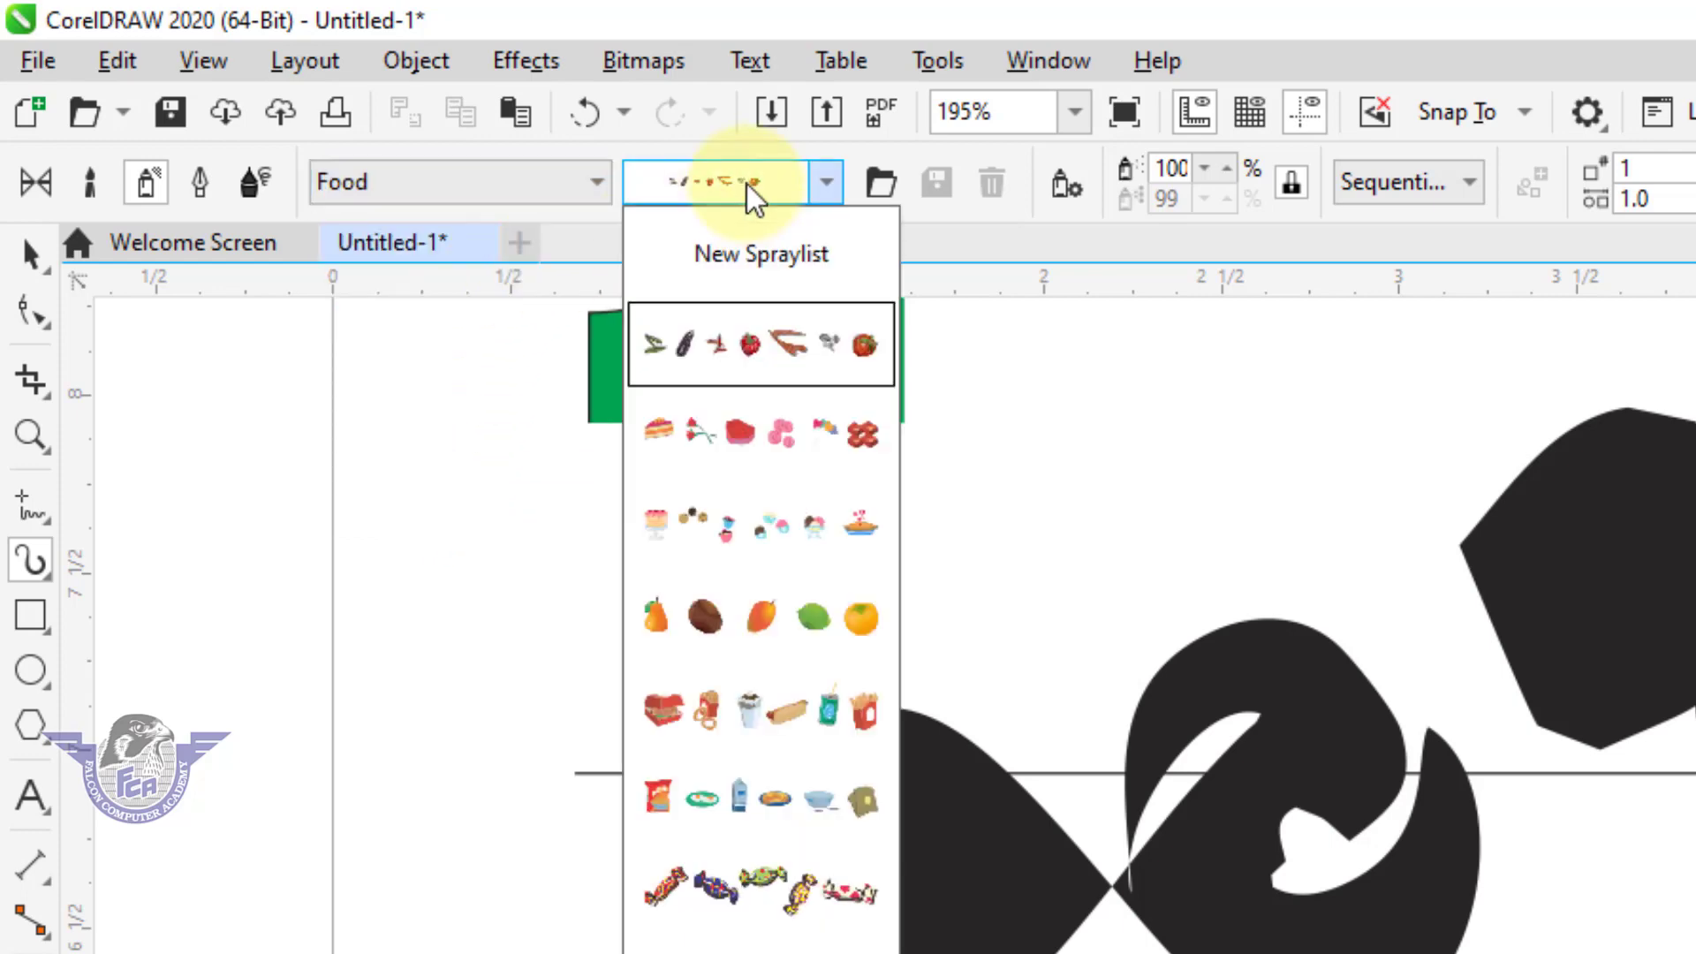
pyautogui.click(760, 641)
pyautogui.moveTo(1643, 936); pyautogui.dragTo(1695, 953)
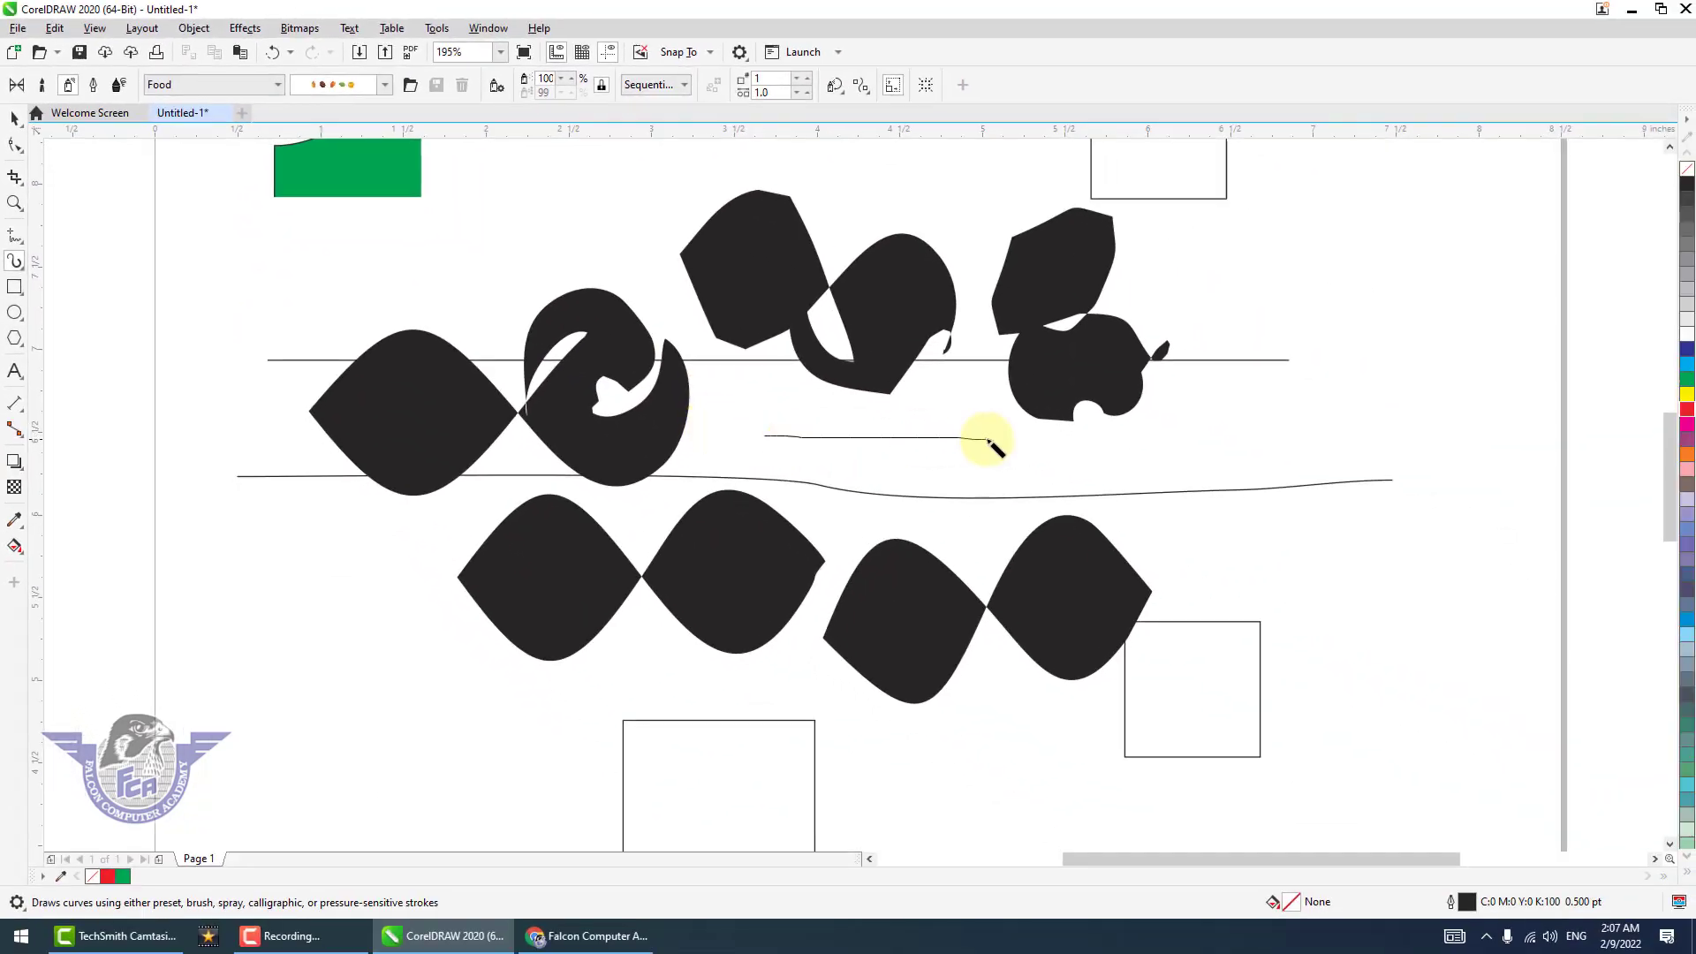
pyautogui.moveTo(990, 441); pyautogui.dragTo(1148, 439)
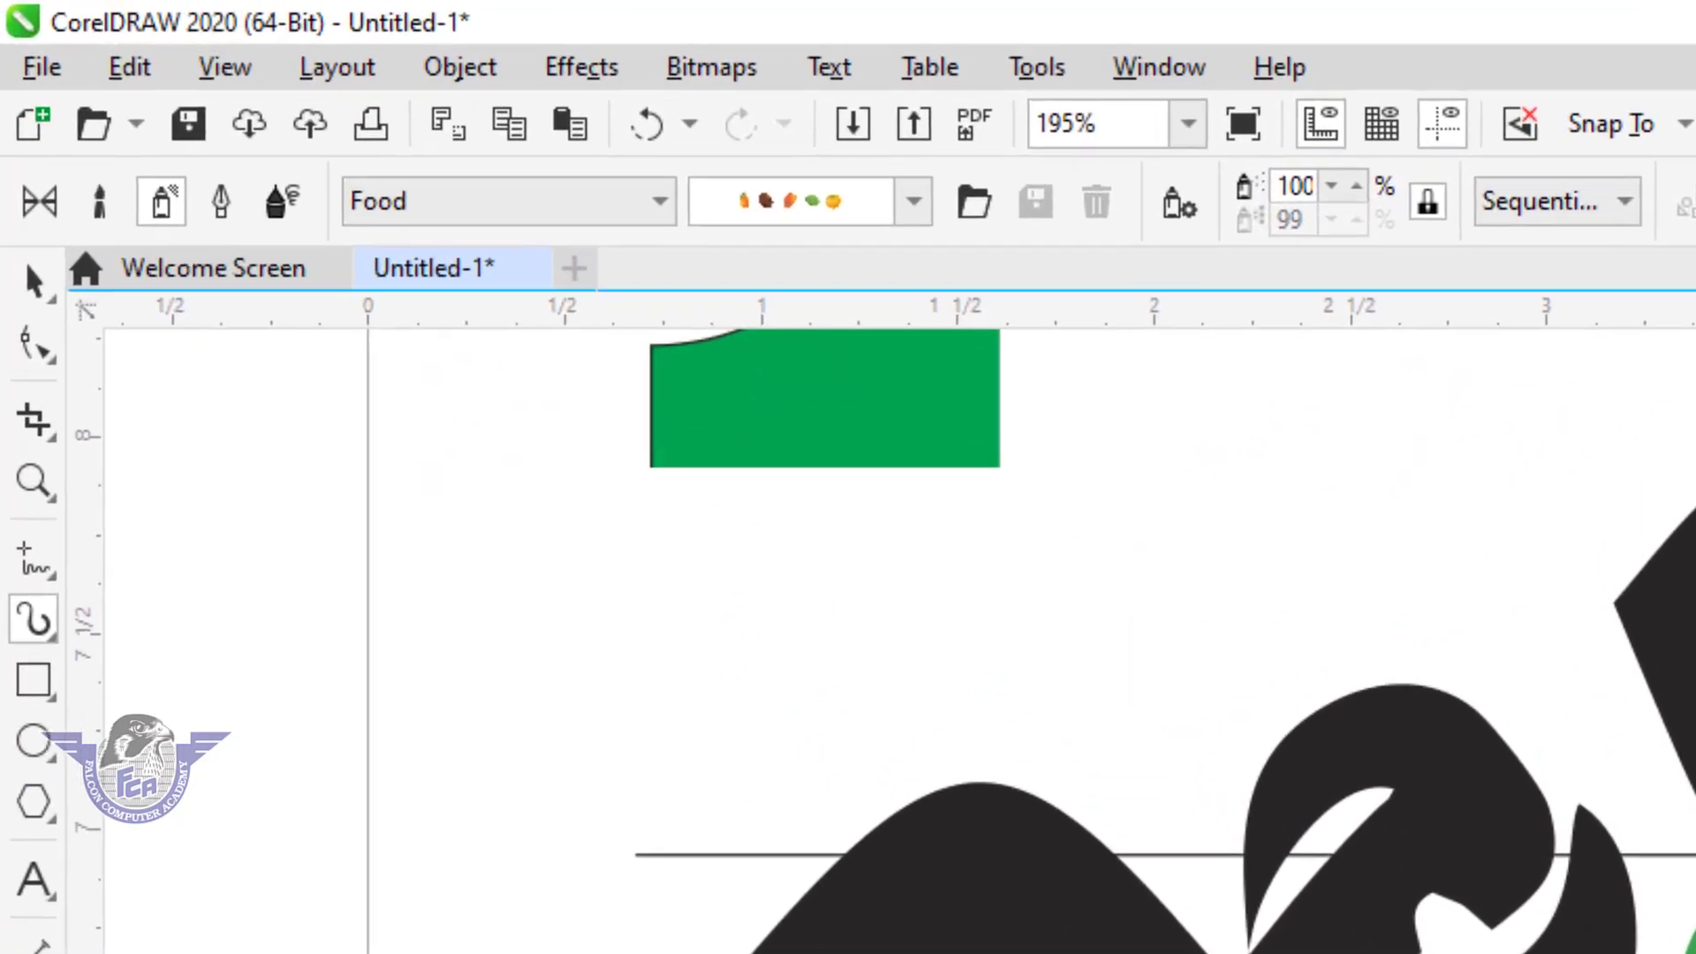
# Spray brown hexagonal stone tiles over the drawing, using a spraylist from the Mosaic category.
pyautogui.click(558, 215)
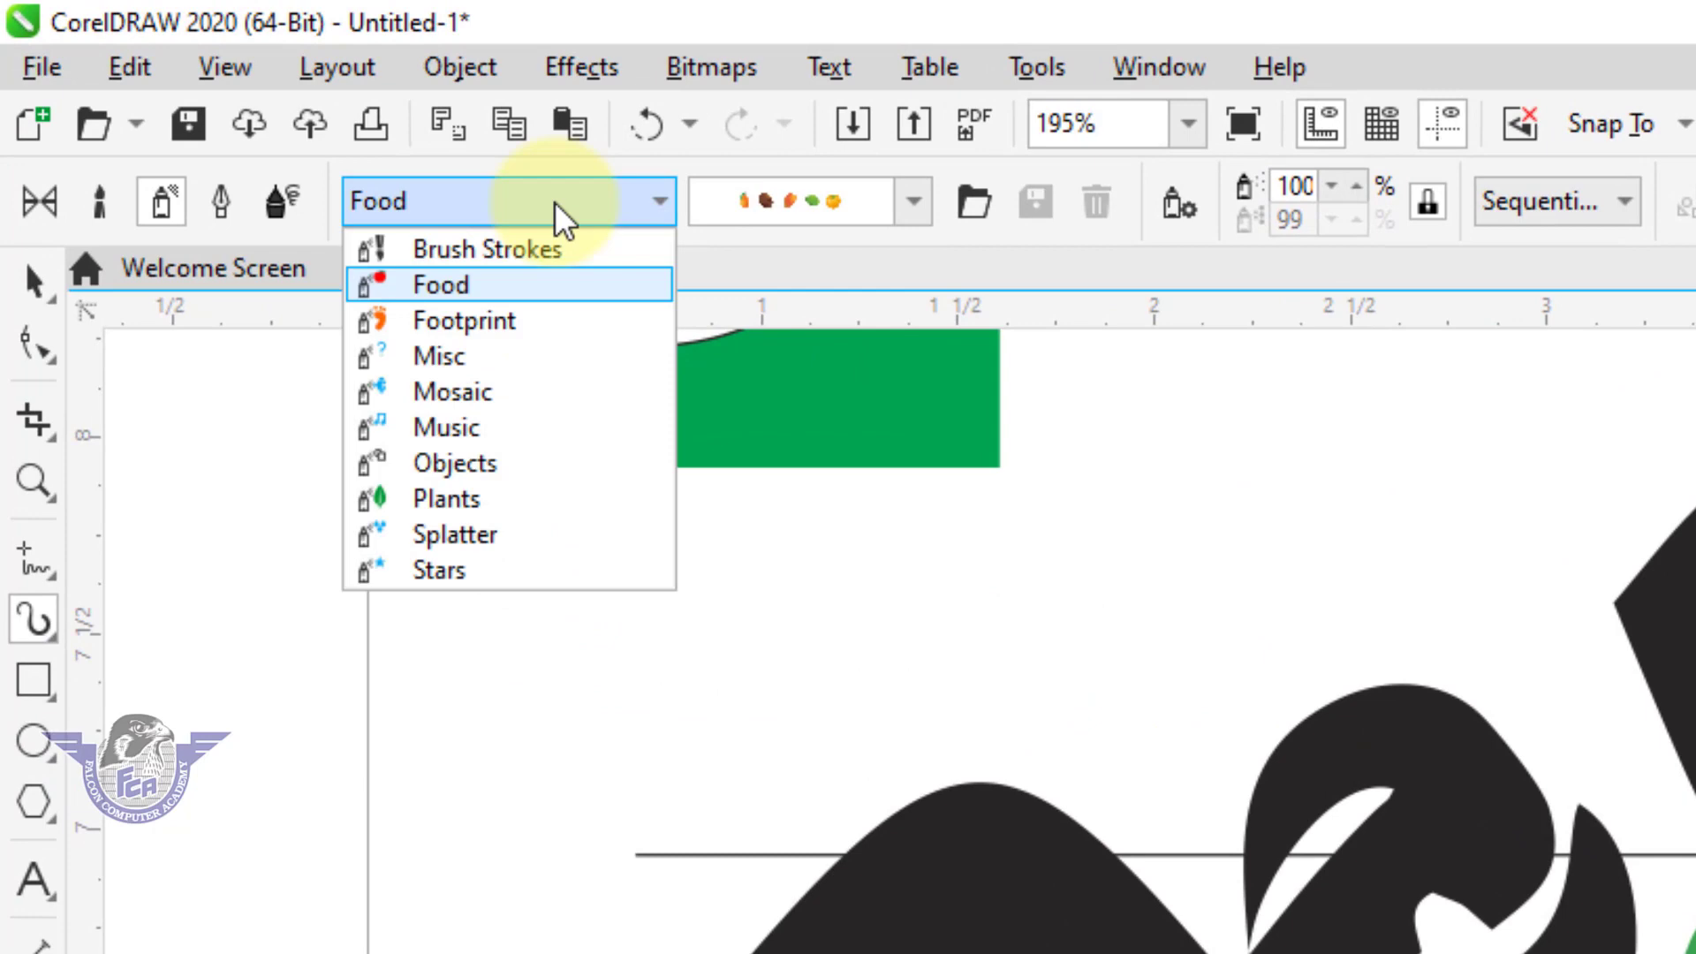
pyautogui.click(454, 399)
pyautogui.click(807, 216)
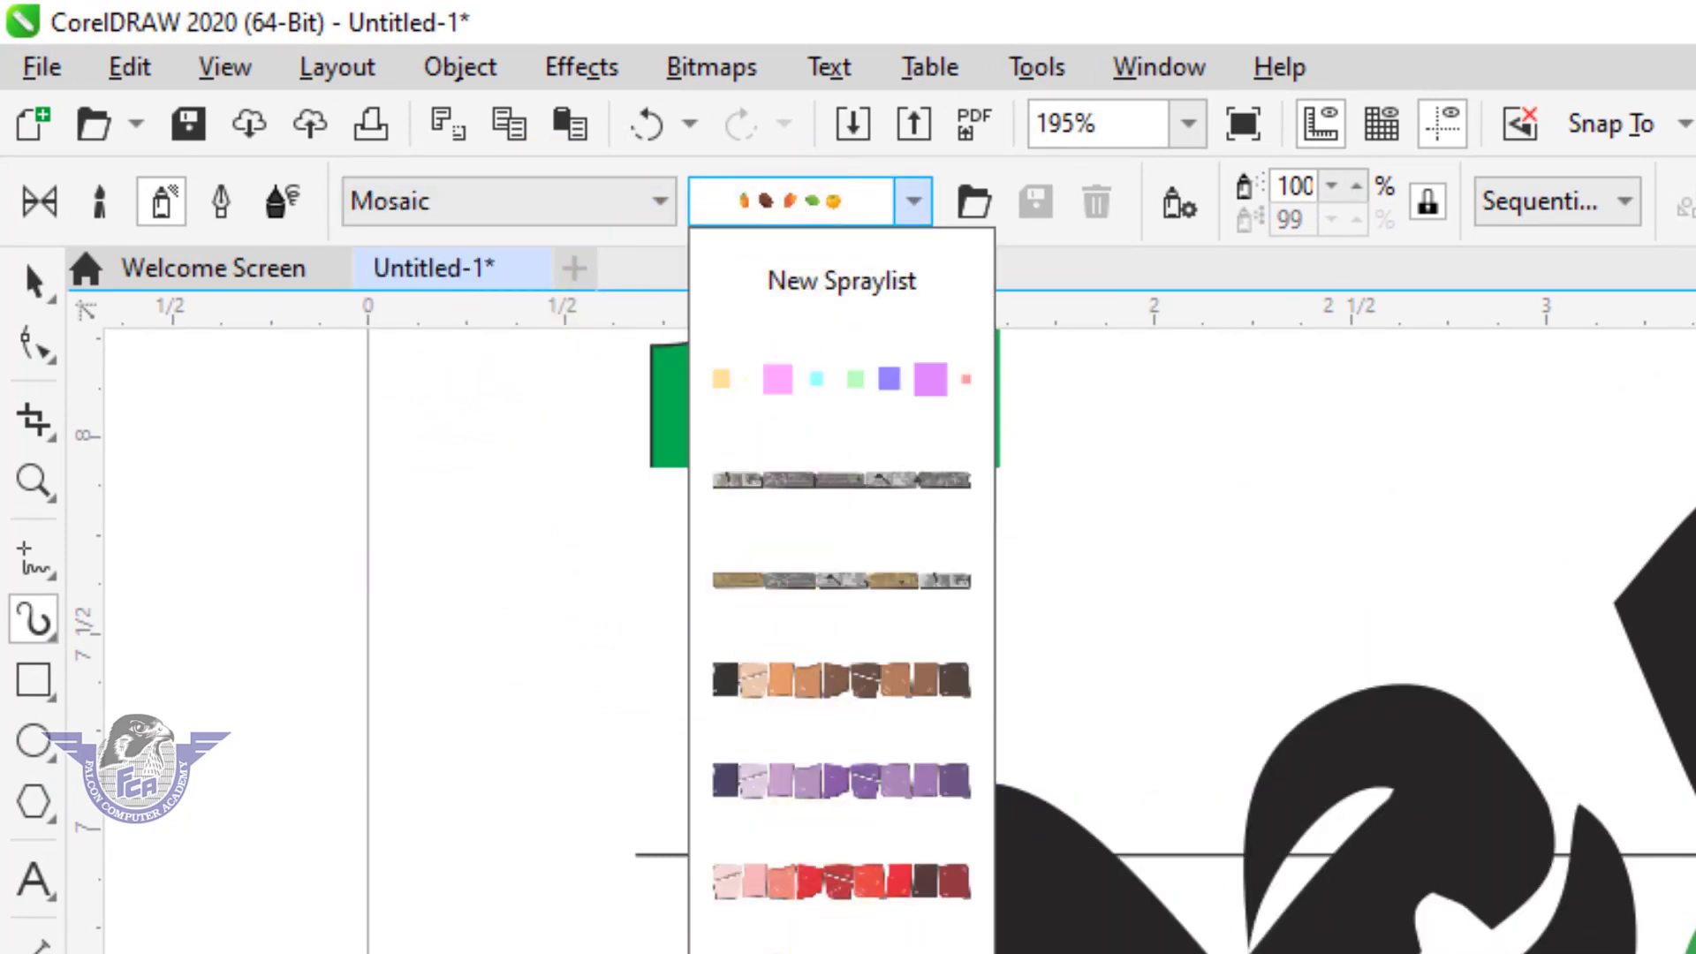
pyautogui.click(840, 943)
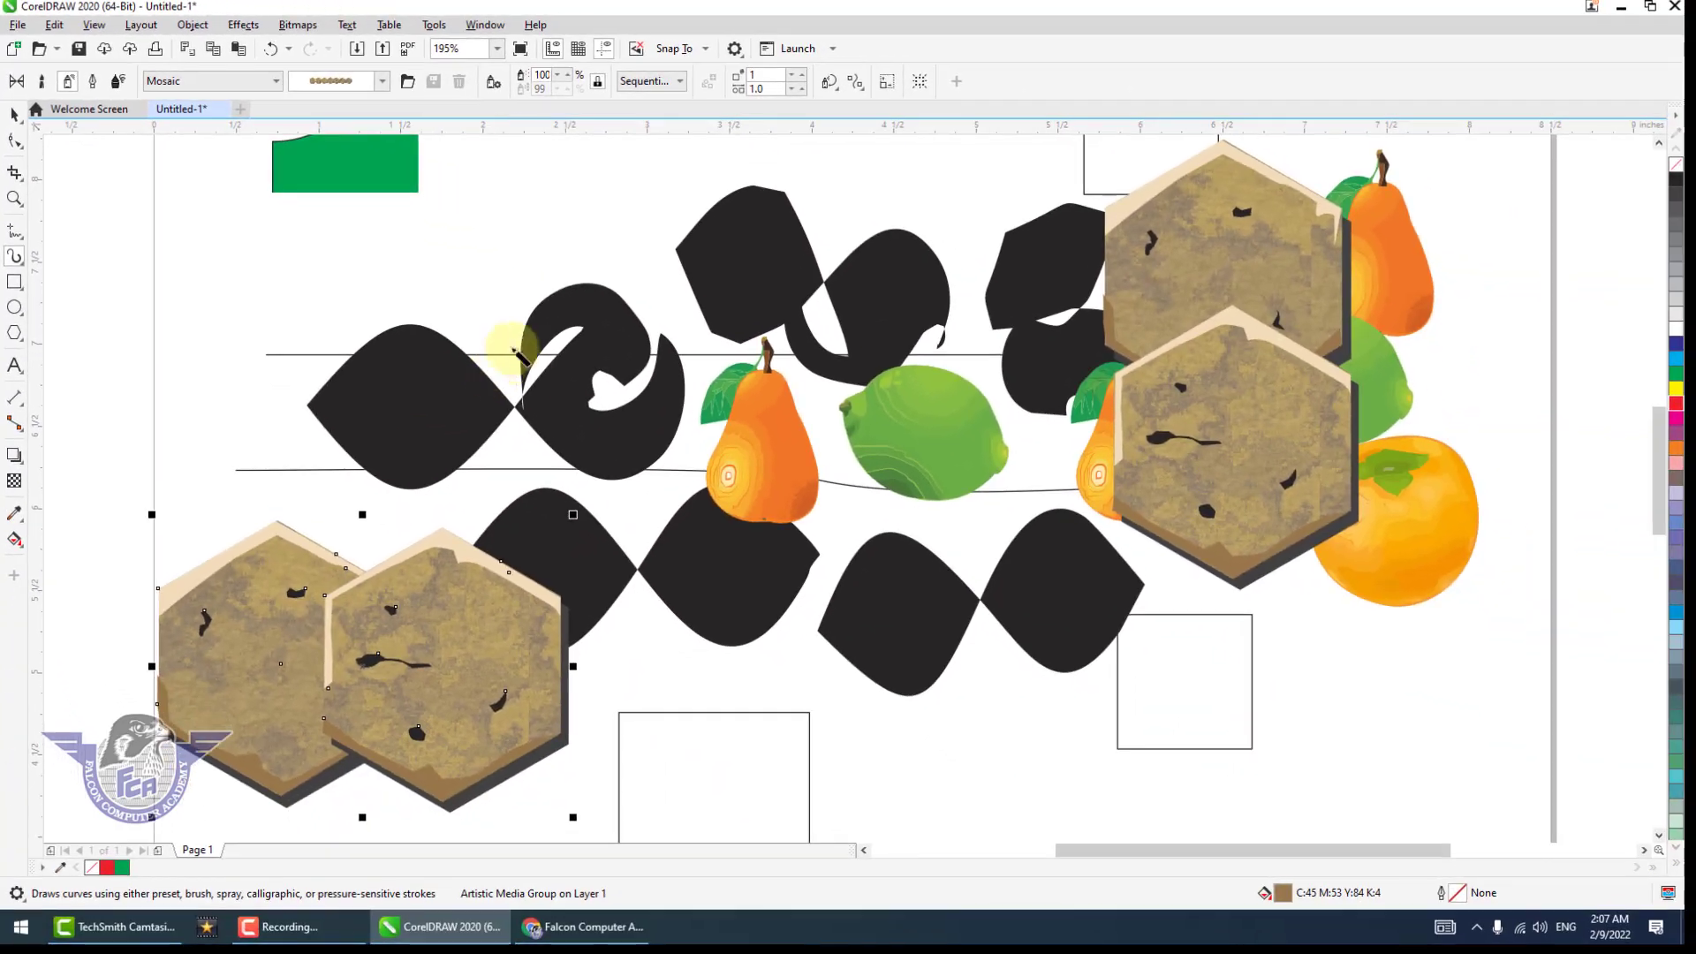
pyautogui.moveTo(521, 356)
pyautogui.mouseDown()
pyautogui.moveTo(344, 275)
pyautogui.moveTo(339, 318)
pyautogui.moveTo(235, 283)
pyautogui.mouseUp()
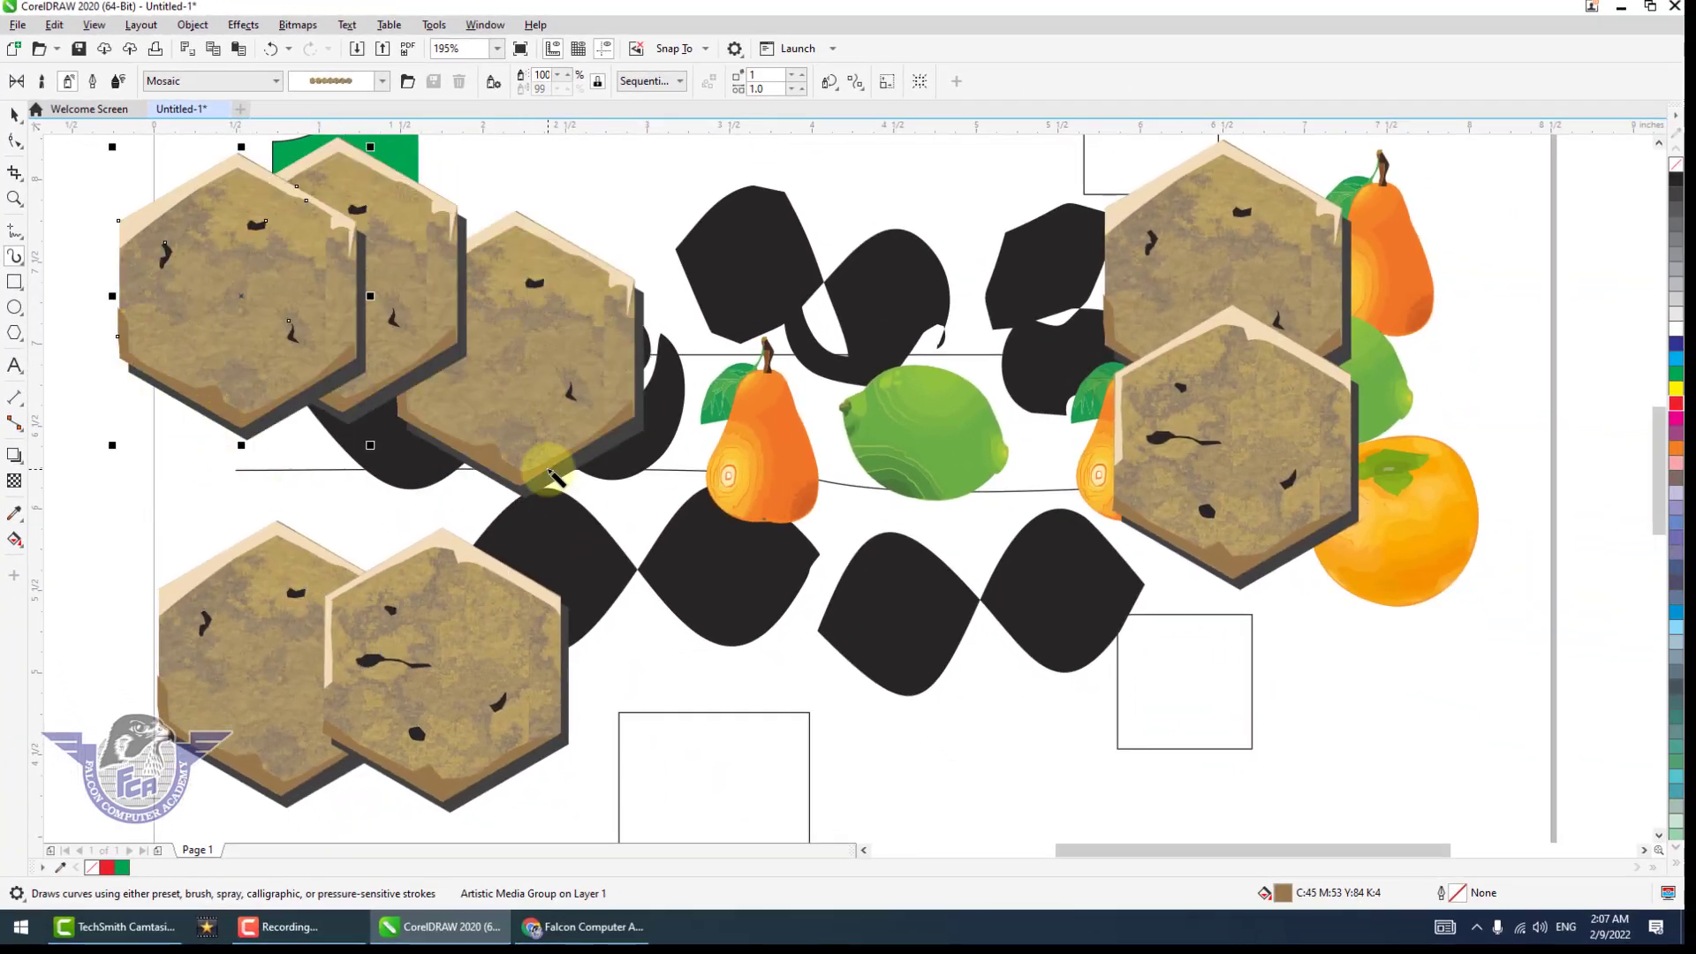
# Draw a rectangle about 3.42 x 0.52 in left of the red square and another about 2.49 x 0.79 in right of it.
pyautogui.scroll(-2, 541, 462)
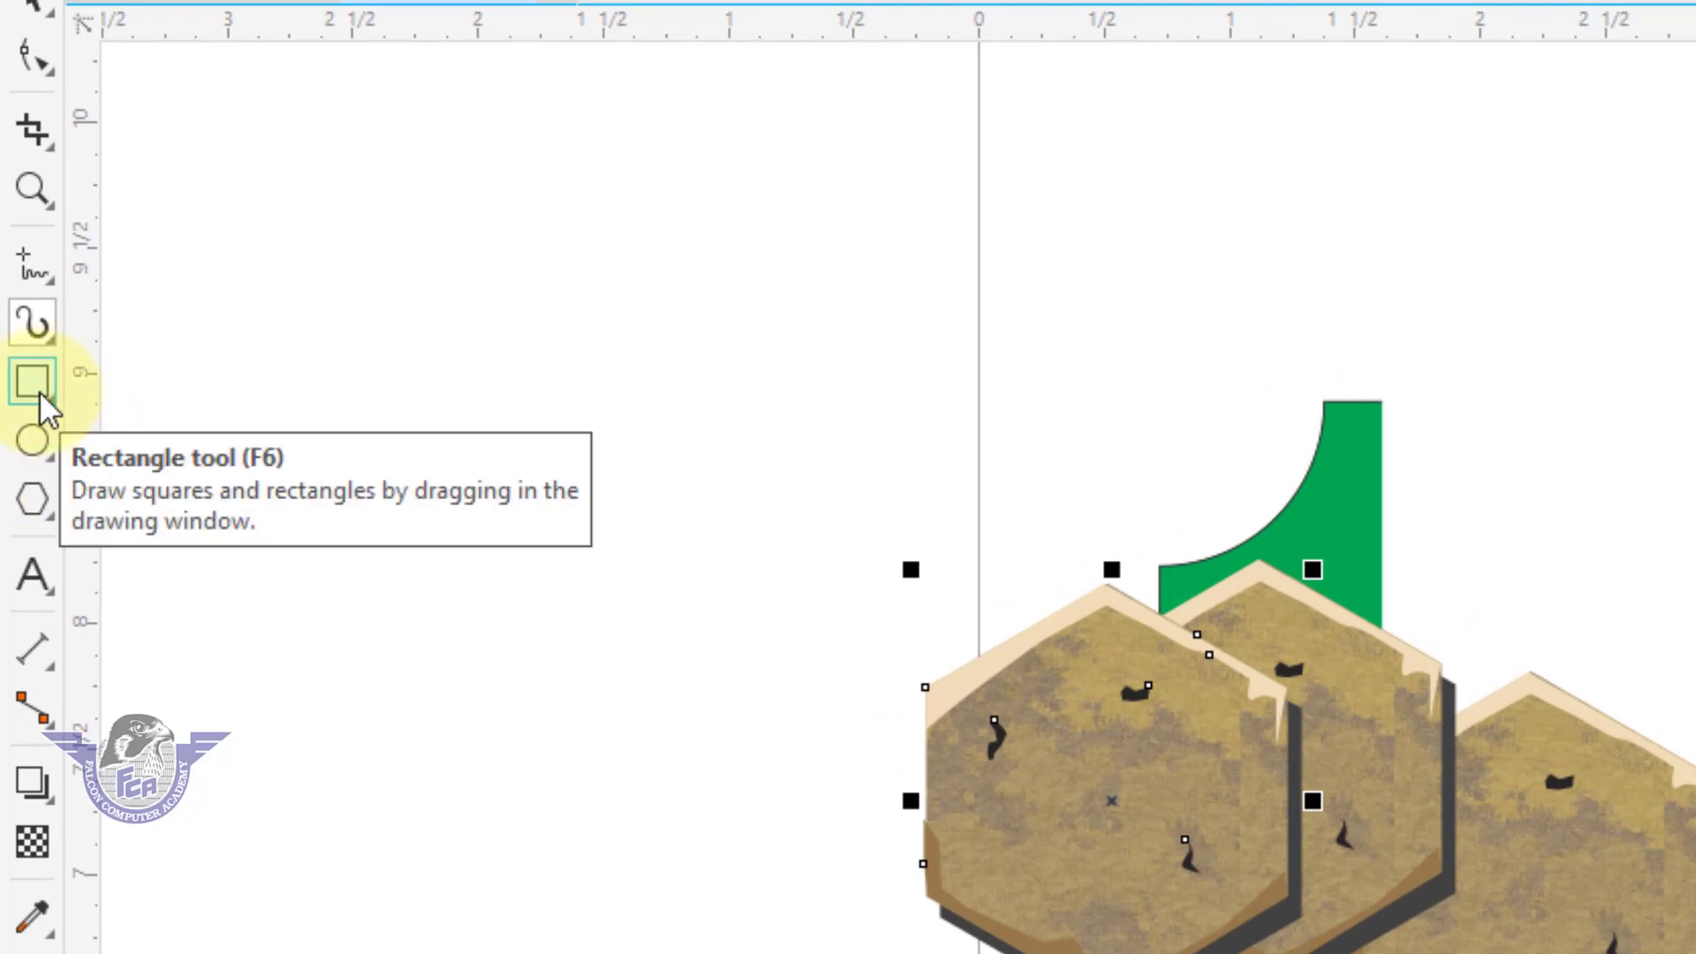
pyautogui.click(34, 389)
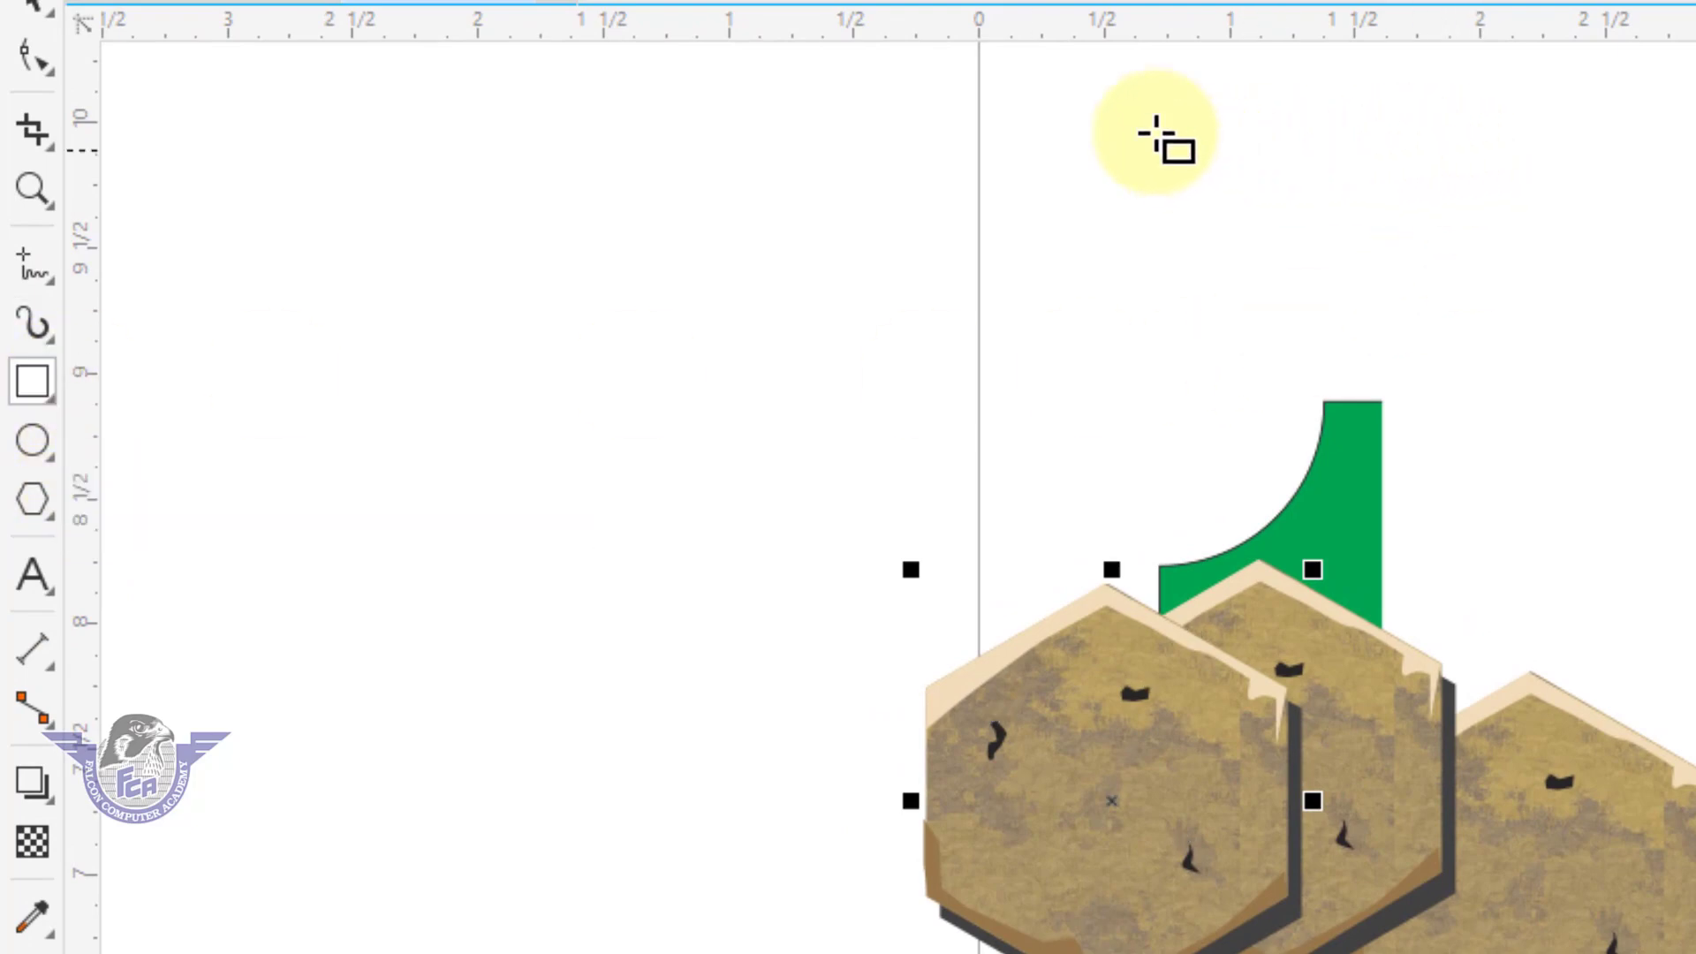
pyautogui.moveTo(1050, 81); pyautogui.dragTo(1695, 213)
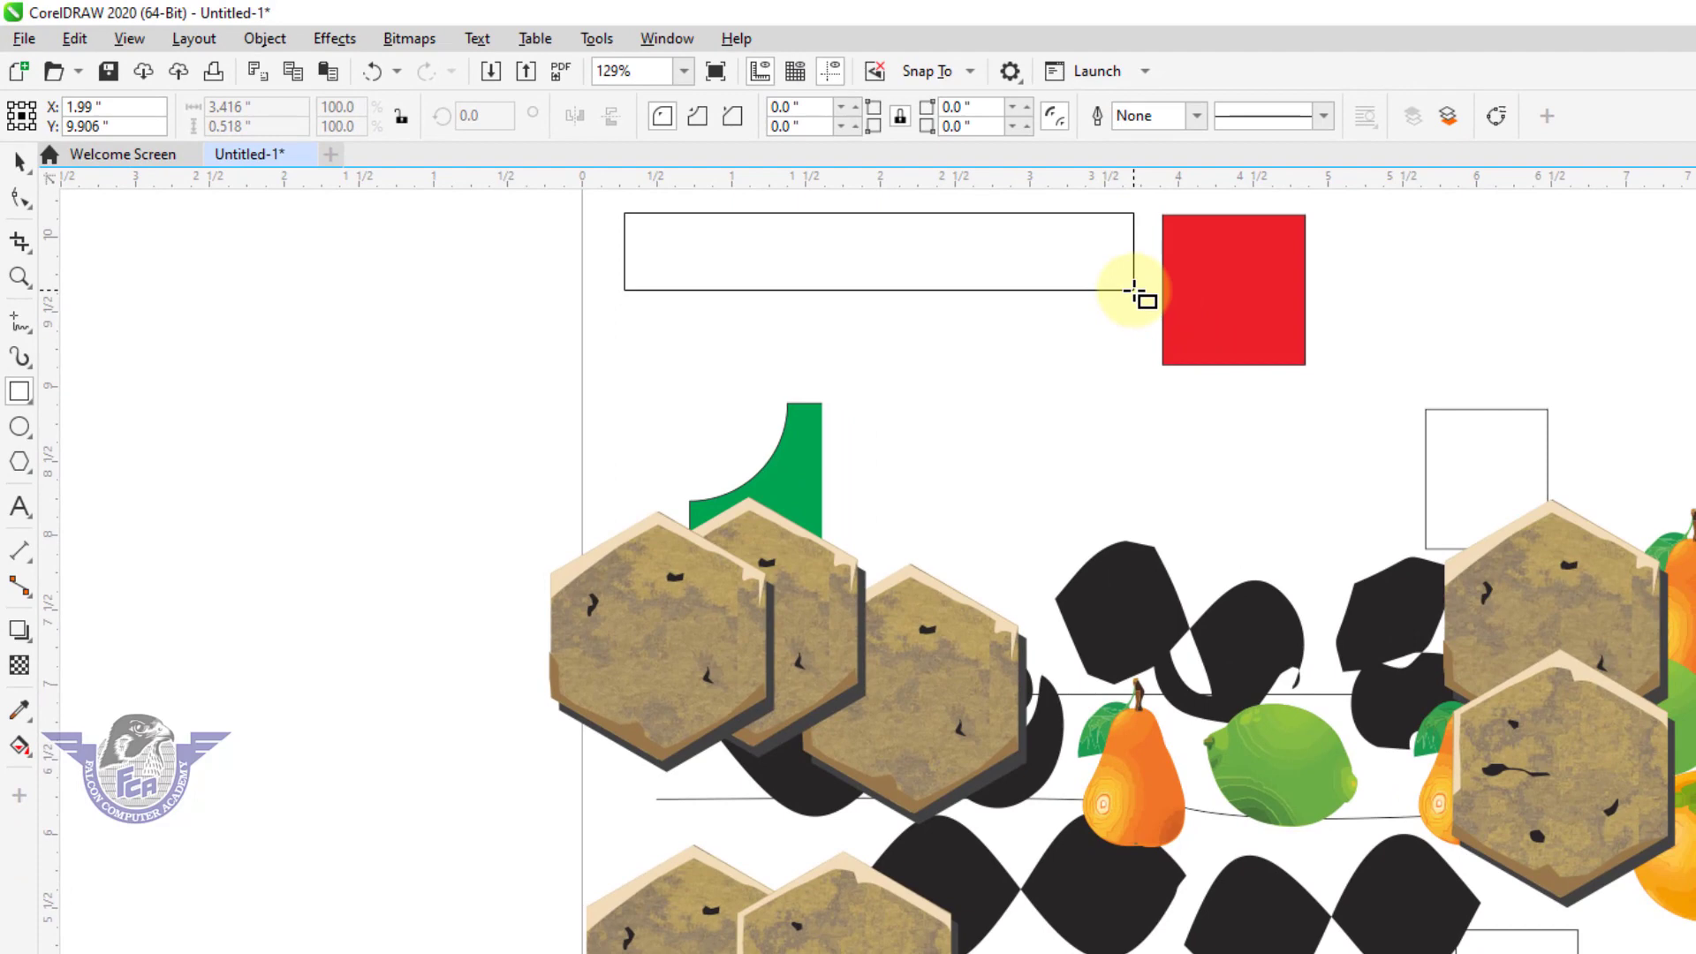
pyautogui.moveTo(1134, 290); pyautogui.dragTo(1134, 291)
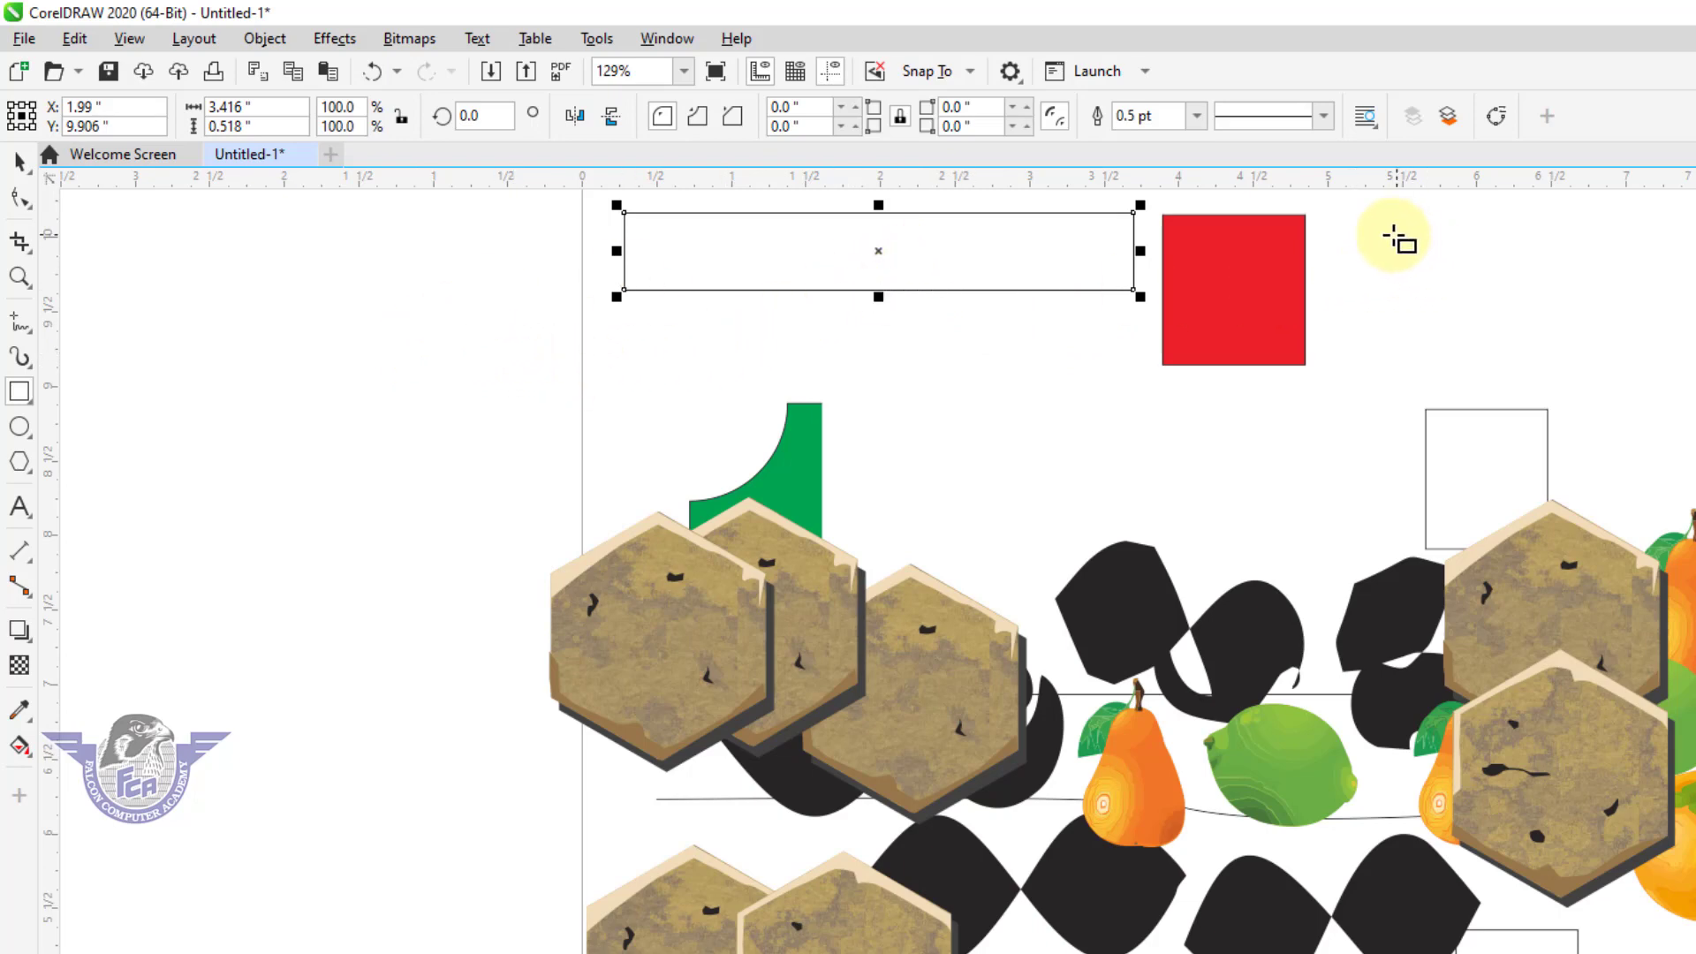
pyautogui.moveTo(1380, 233)
pyautogui.mouseDown()
pyautogui.moveTo(1666, 310)
pyautogui.moveTo(1230, 568)
pyautogui.moveTo(1648, 272)
pyautogui.moveTo(1531, 305)
pyautogui.mouseUp()
# Draw a perfect square about 1.84 in wide in the empty area left of the page.
pyautogui.press('ctrl')
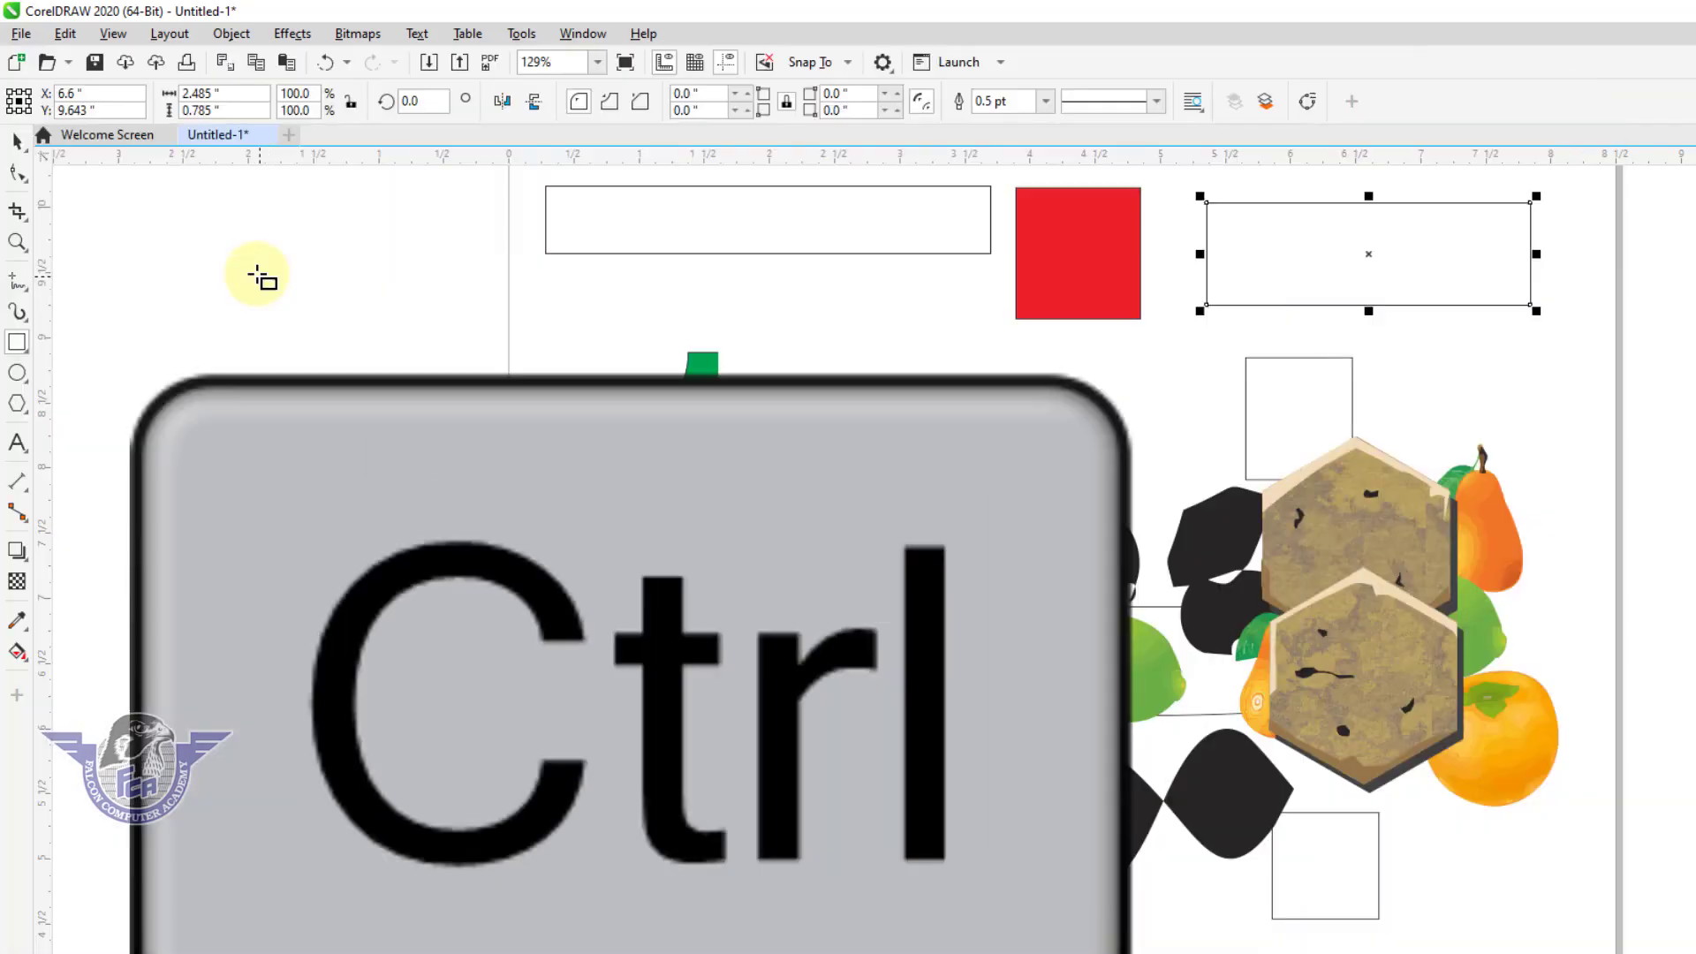
pyautogui.moveTo(230, 245); pyautogui.dragTo(448, 484)
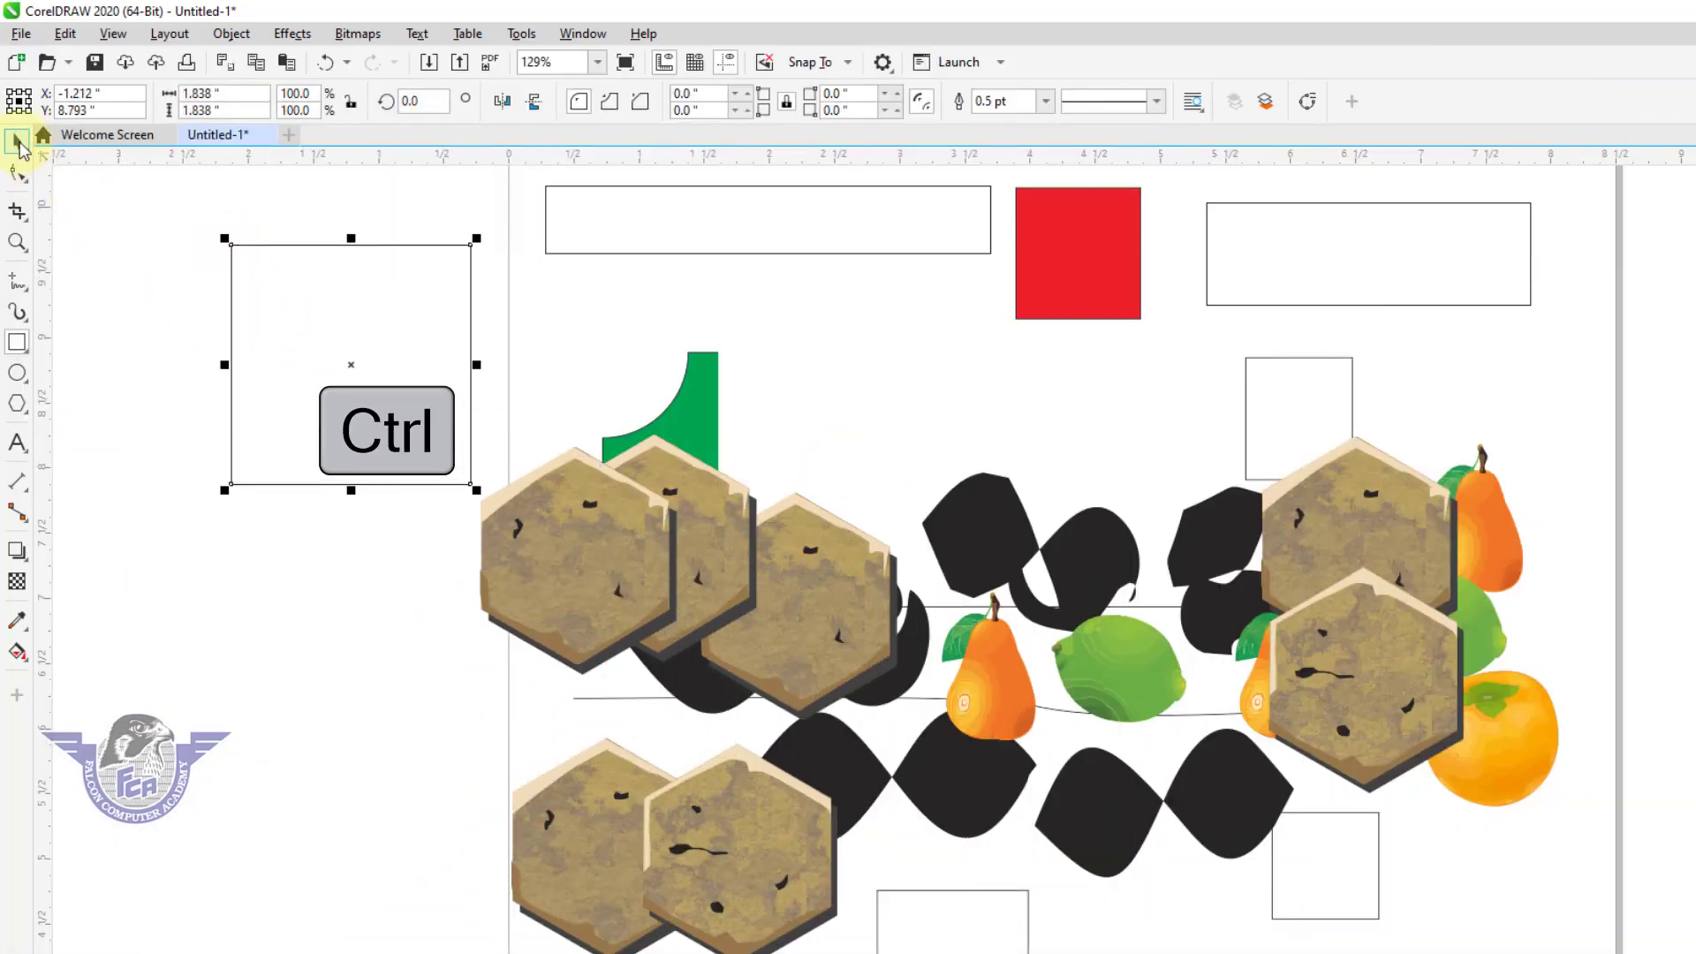
pyautogui.click(18, 141)
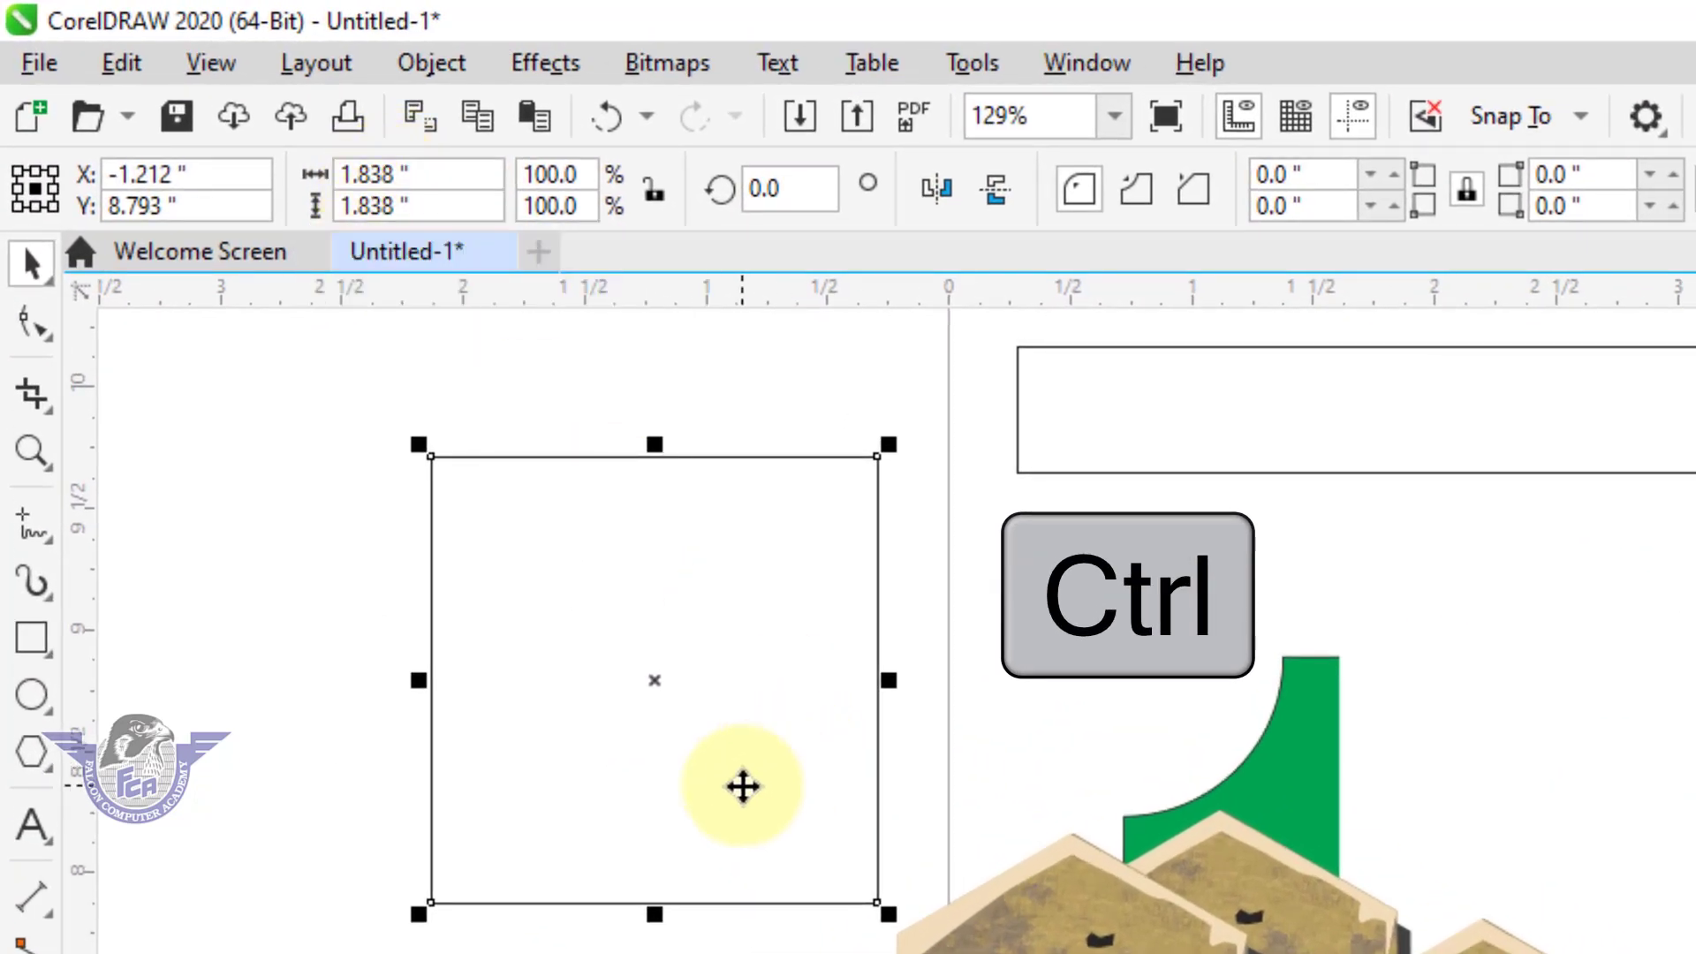
# Draw one circle across the page's right edge and a smaller perfect circle below and left of the red square.
pyautogui.click(26, 698)
pyautogui.moveTo(1530, 345)
pyautogui.mouseDown()
pyautogui.moveTo(1593, 384)
pyautogui.moveTo(1490, 632)
pyautogui.moveTo(1378, 719)
pyautogui.mouseUp()
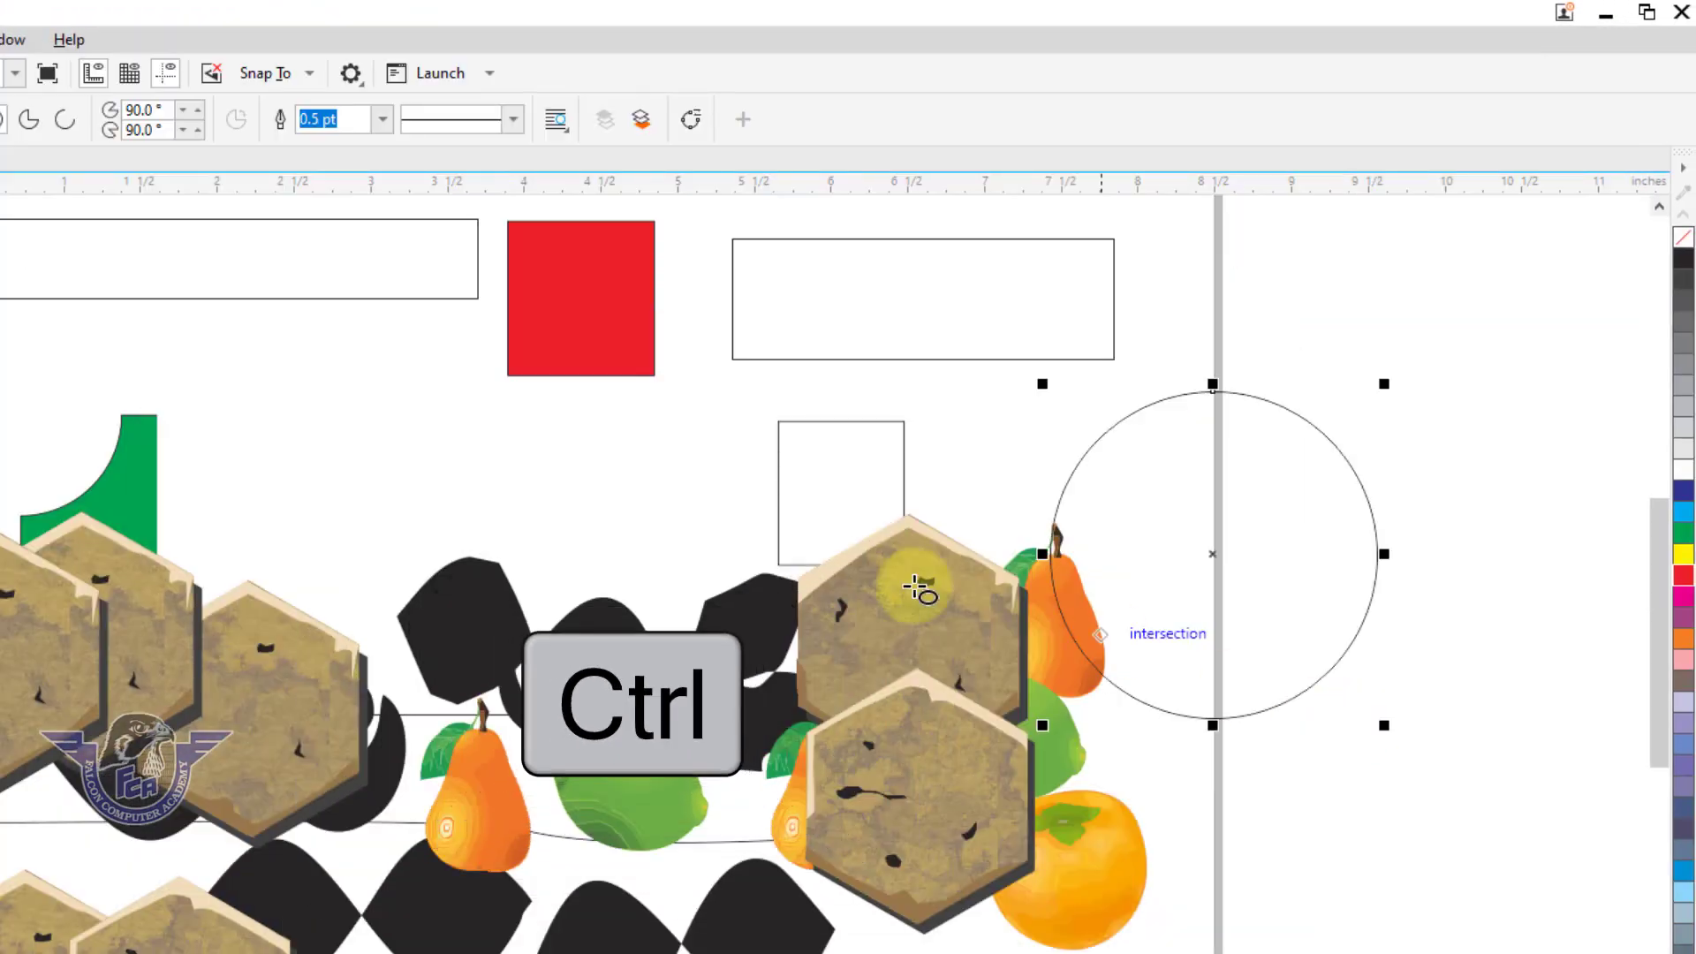
pyautogui.moveTo(271, 345); pyautogui.dragTo(521, 556)
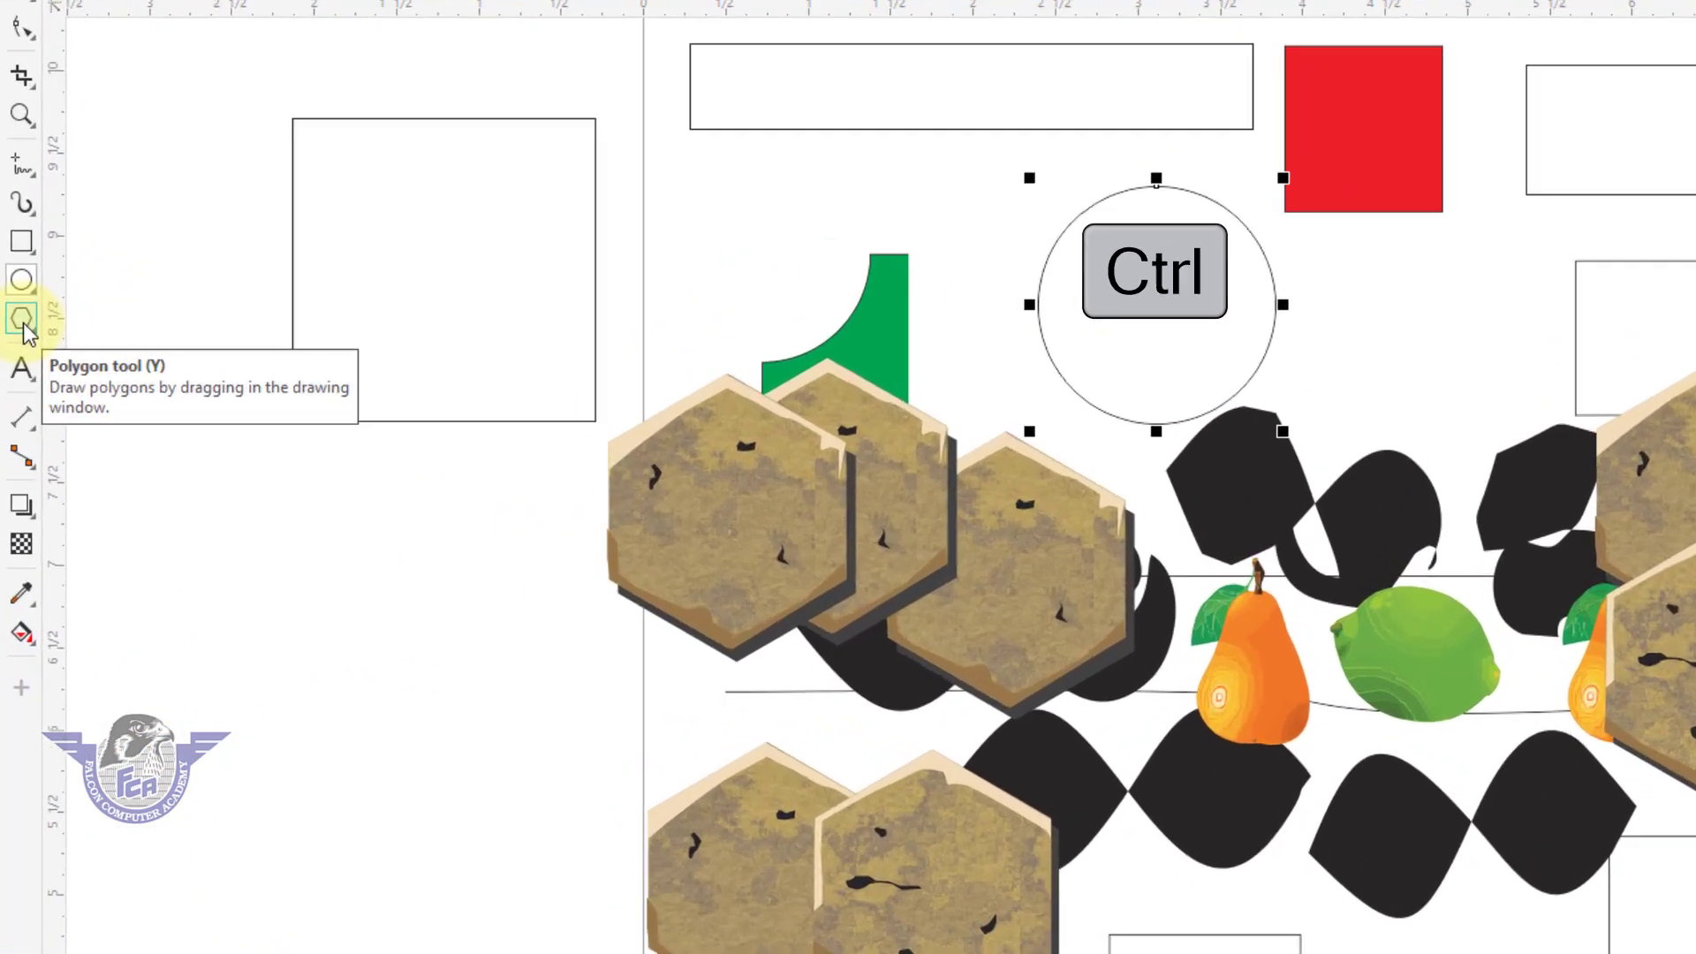
# Draw a regular pentagon about 2.51 x 2.39 in below the square left of the page, and move it slightly left.
pyautogui.click(22, 319)
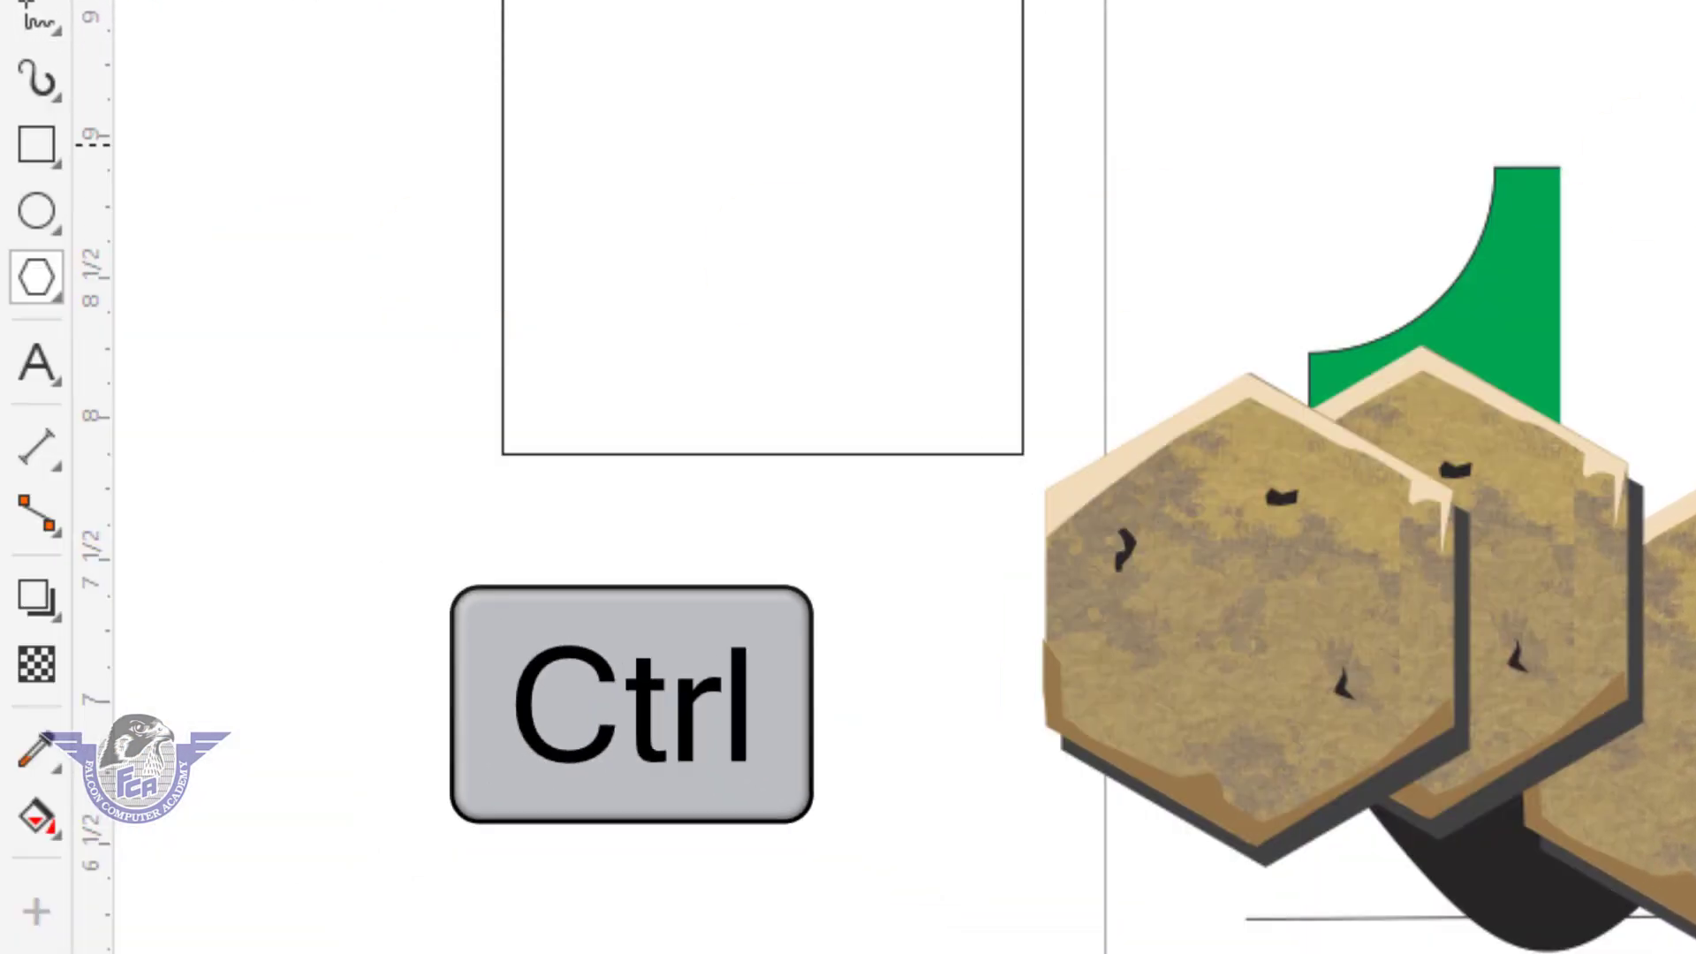
pyautogui.moveTo(380, 608); pyautogui.dragTo(993, 949)
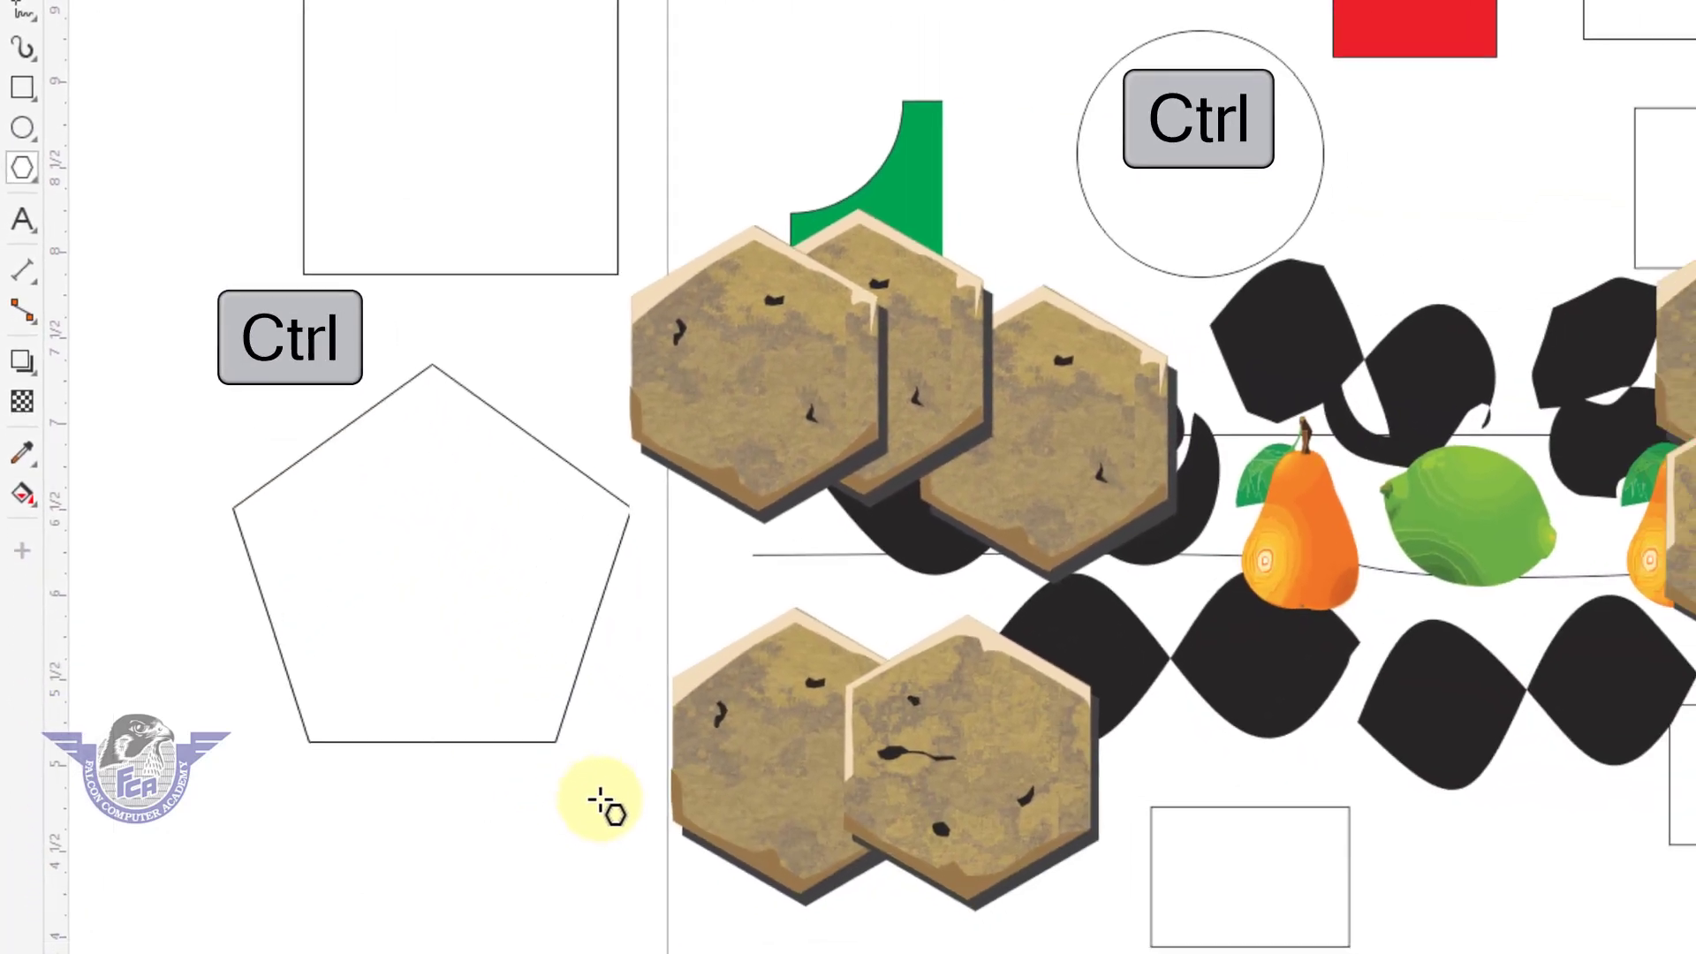
pyautogui.moveTo(606, 806); pyautogui.dragTo(608, 797)
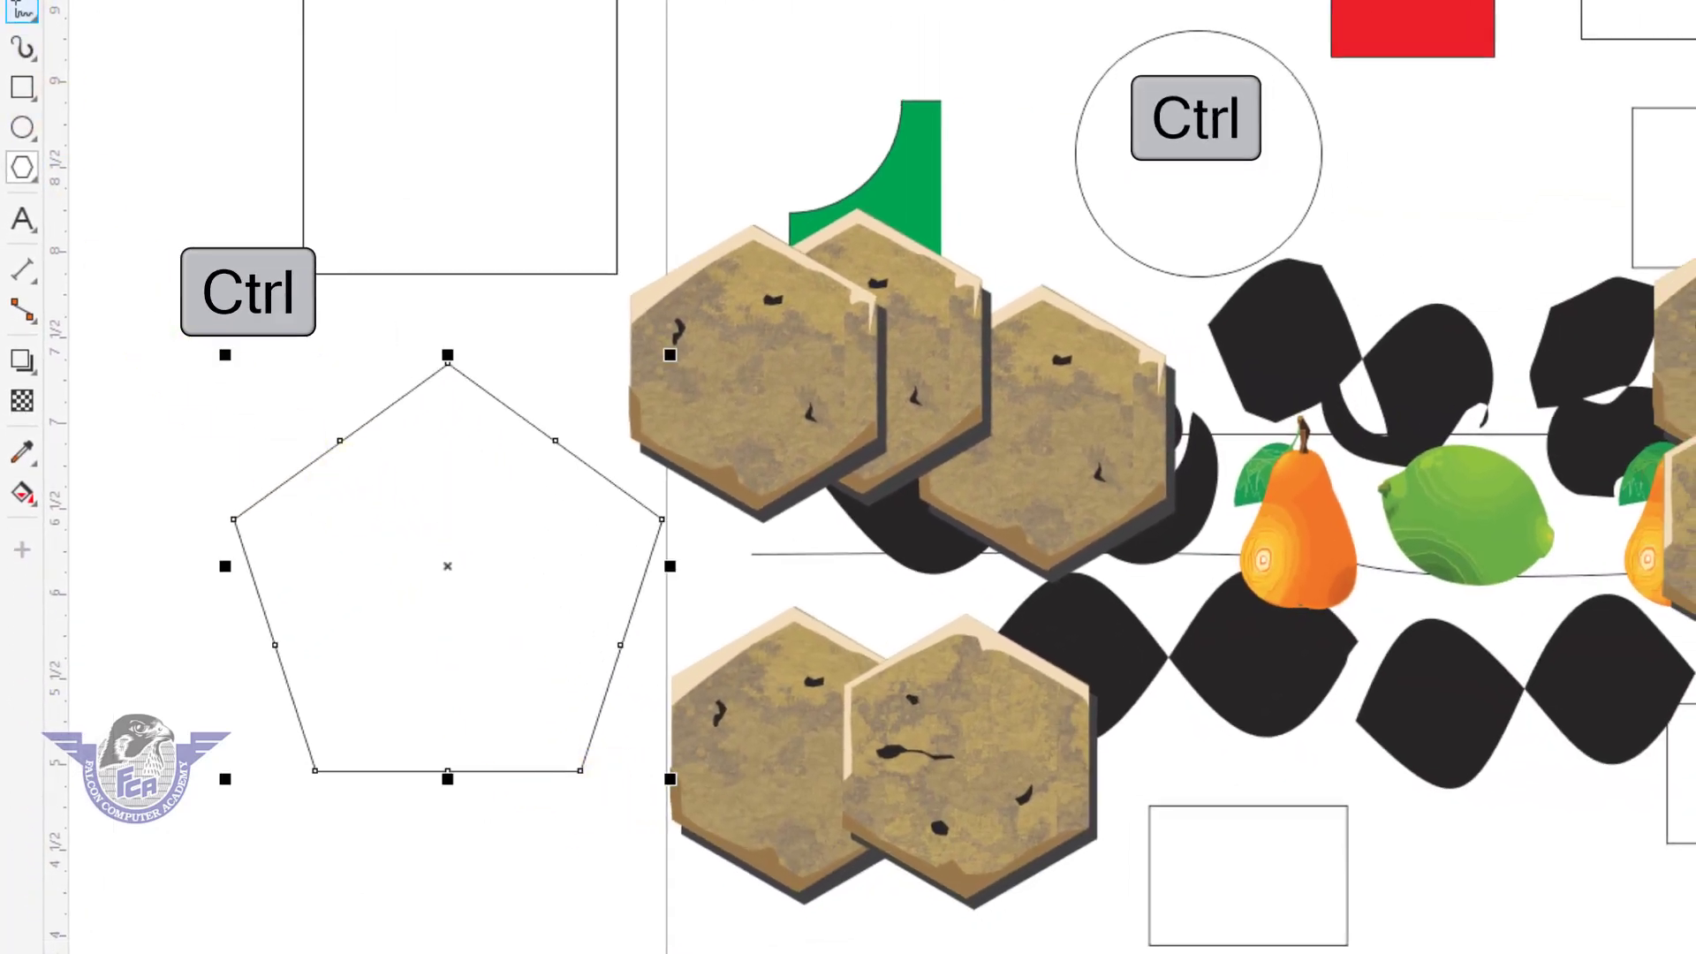
pyautogui.press('space')
pyautogui.moveTo(401, 503); pyautogui.dragTo(339, 509)
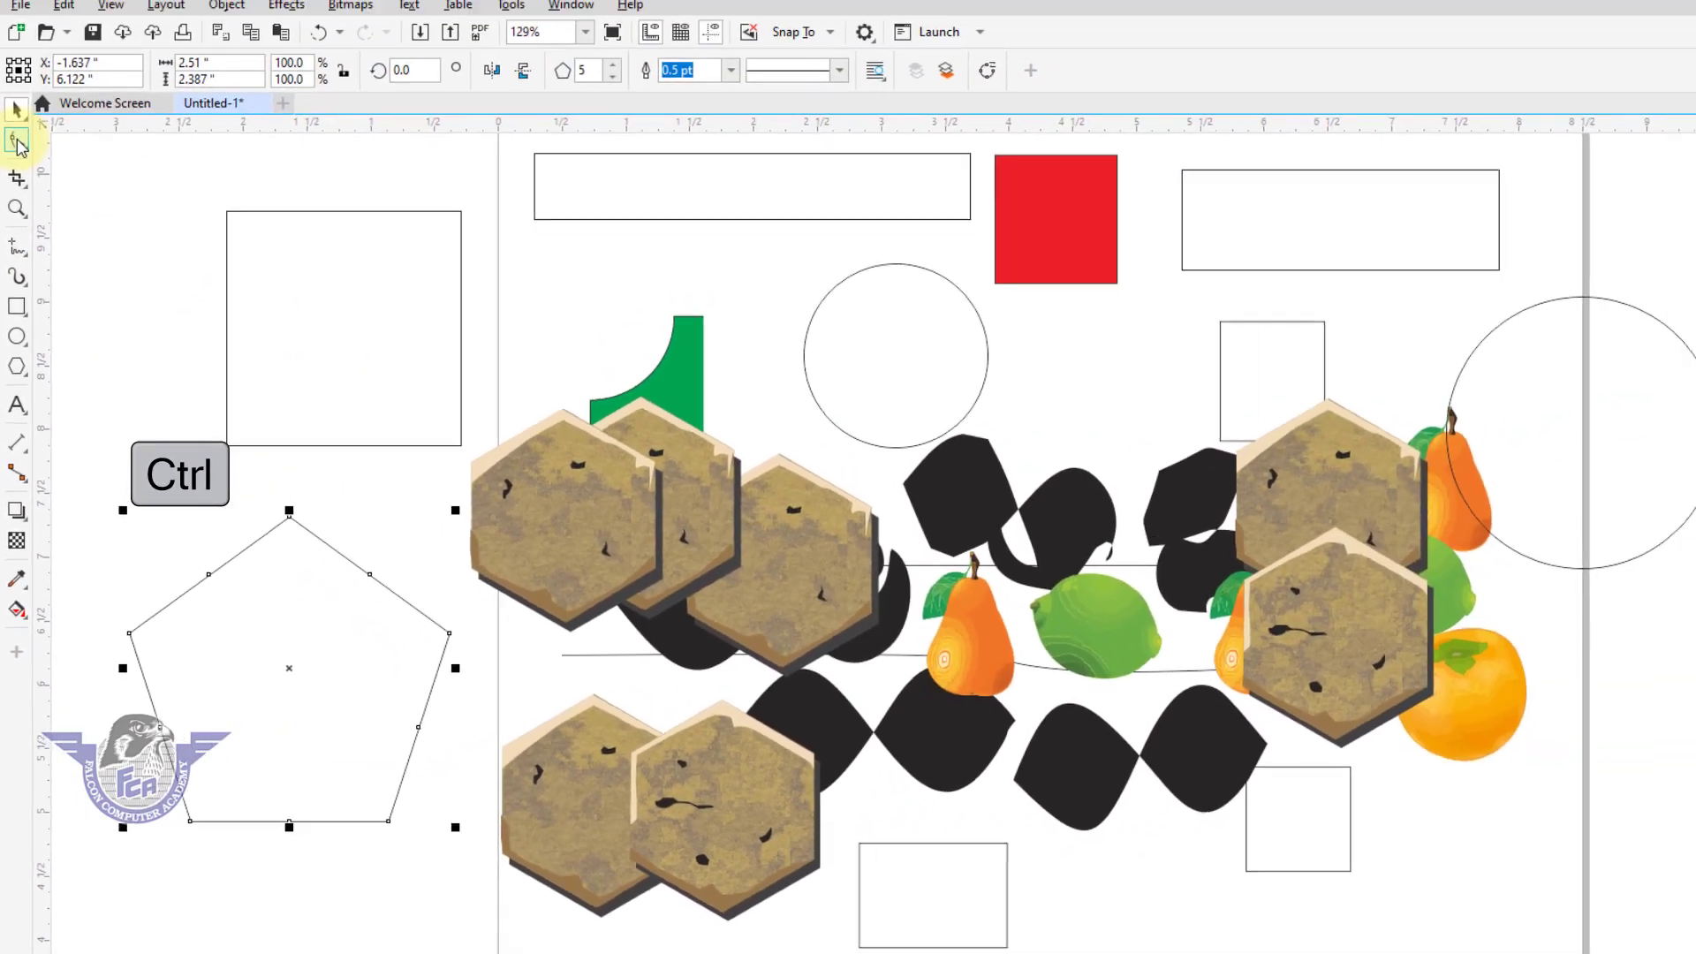
# Shape the pentagon into a five-pointed star by pulling its side nodes inward, try an orange fill, and settle on magenta.
pyautogui.click(17, 142)
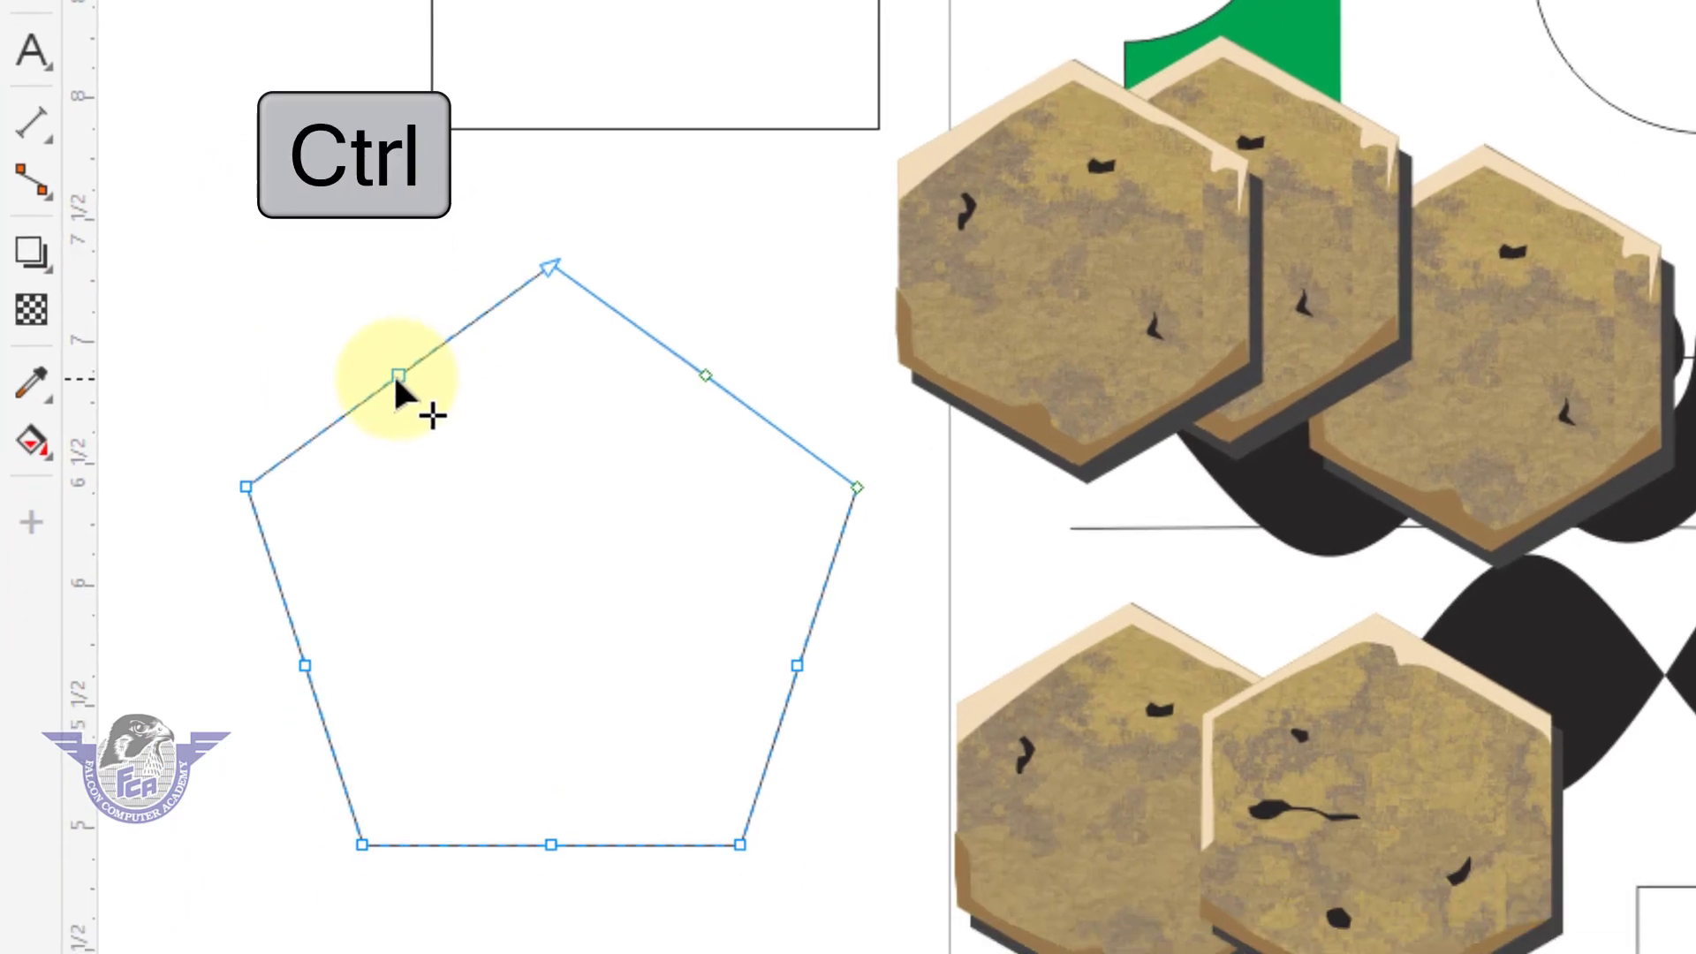
pyautogui.moveTo(396, 377); pyautogui.dragTo(478, 481)
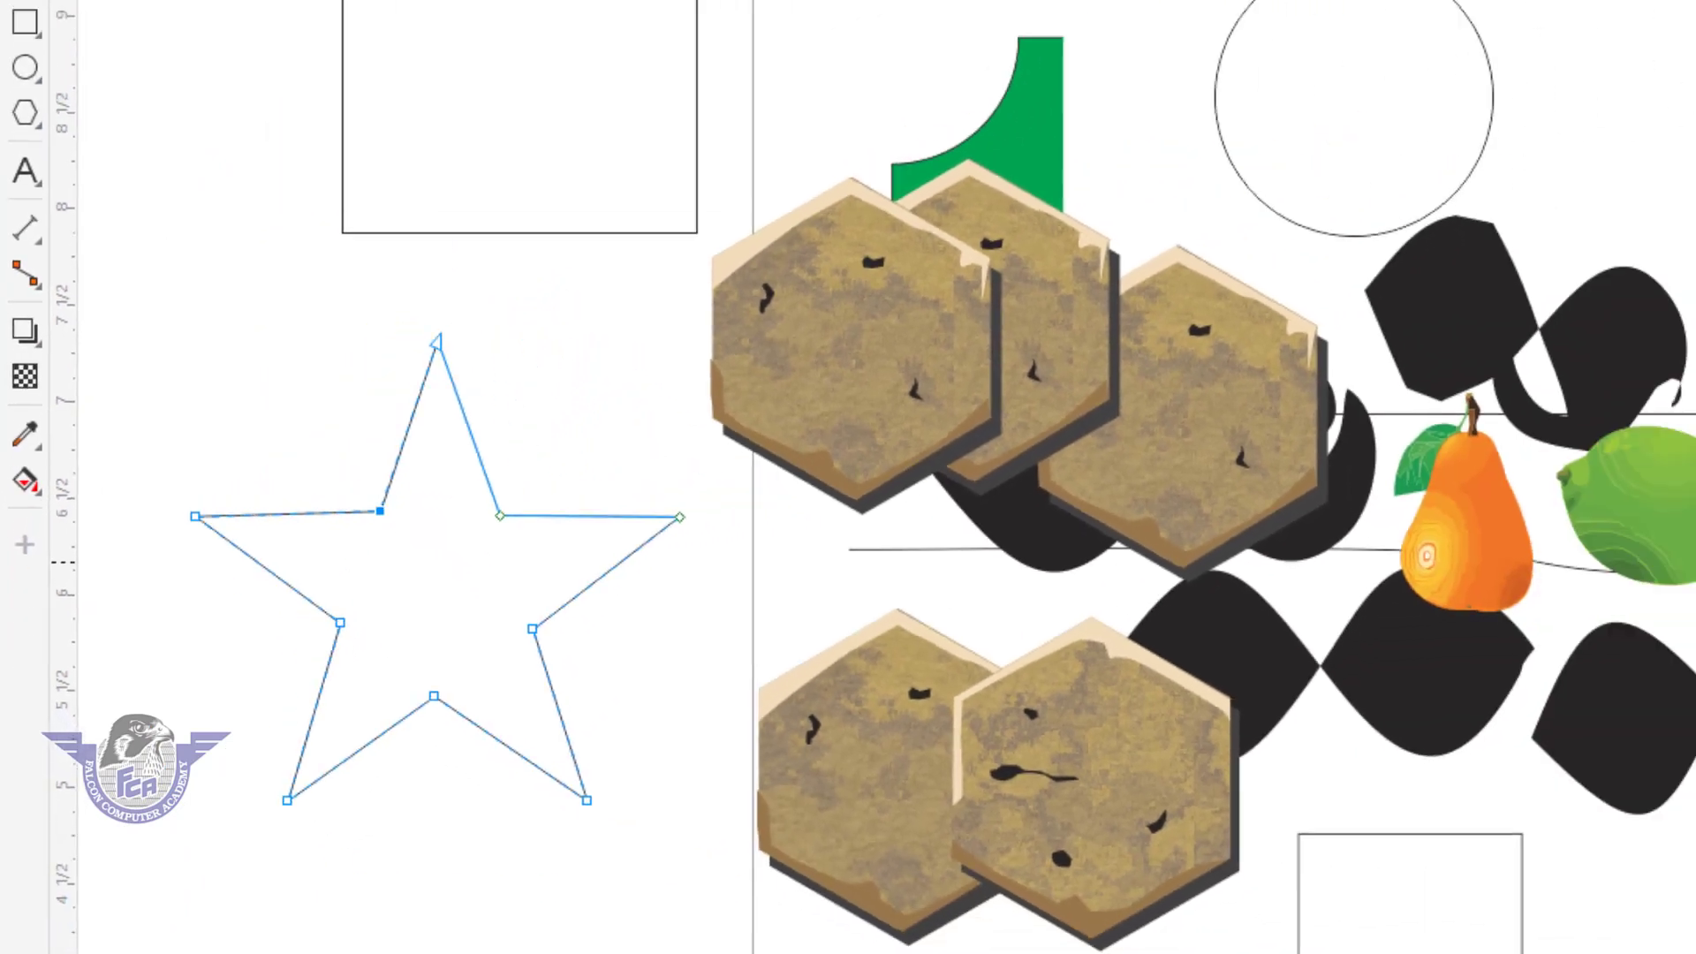
pyautogui.click(1687, 454)
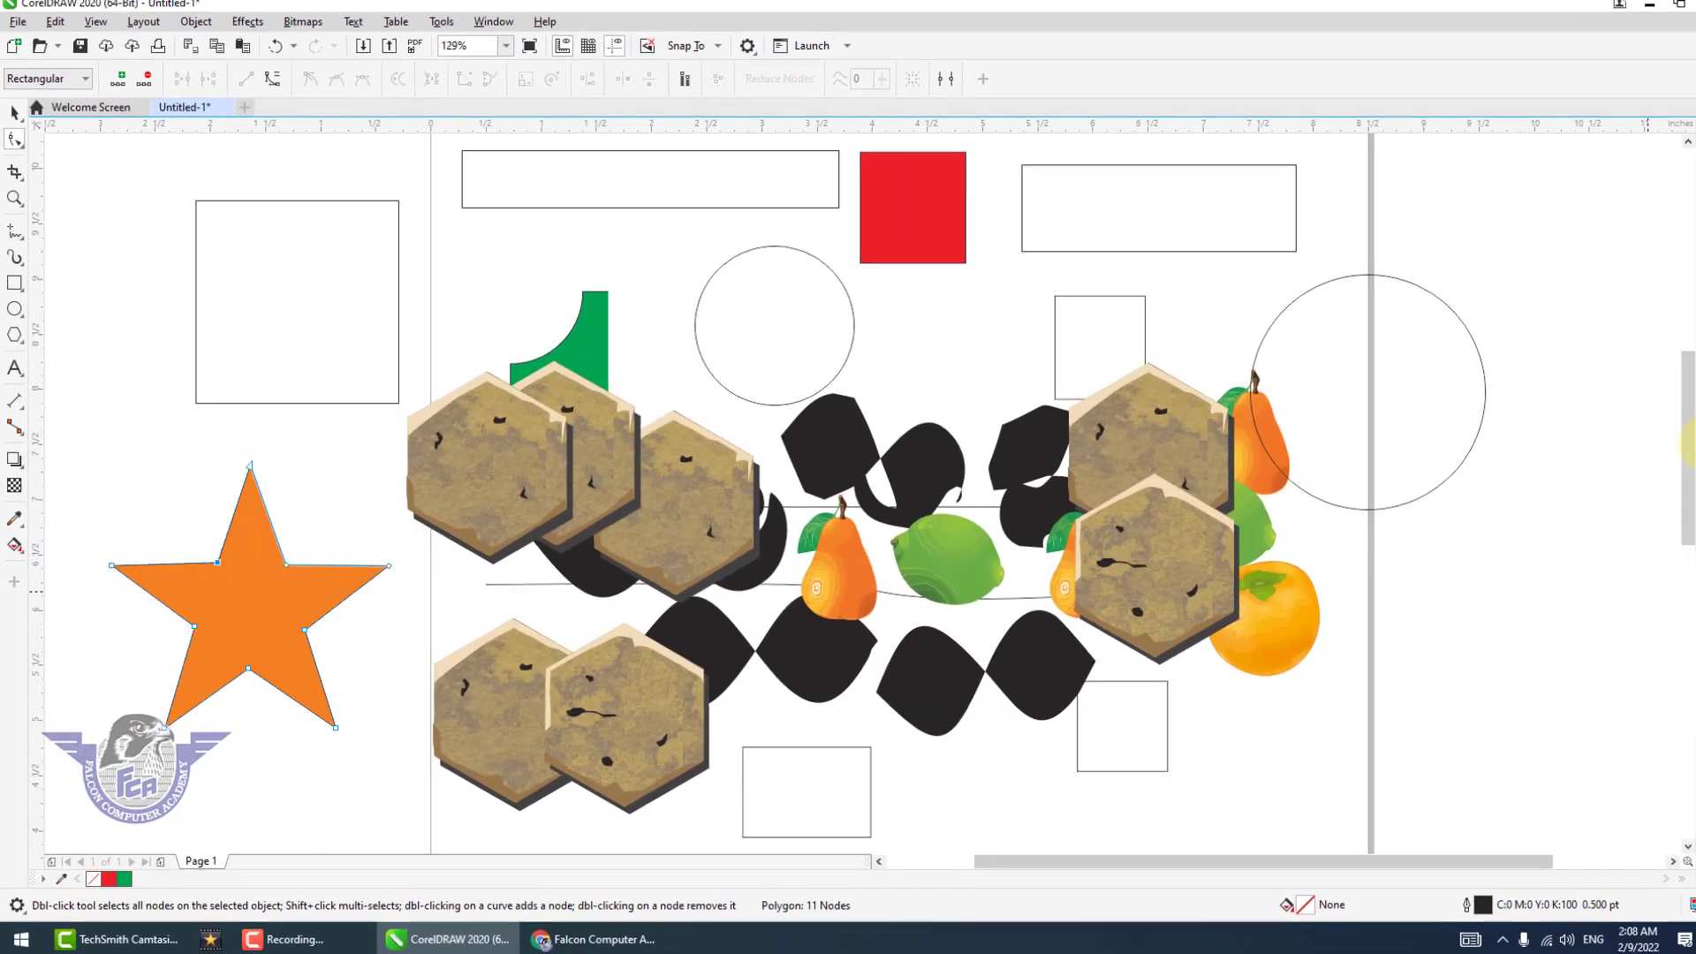
pyautogui.click(1686, 424)
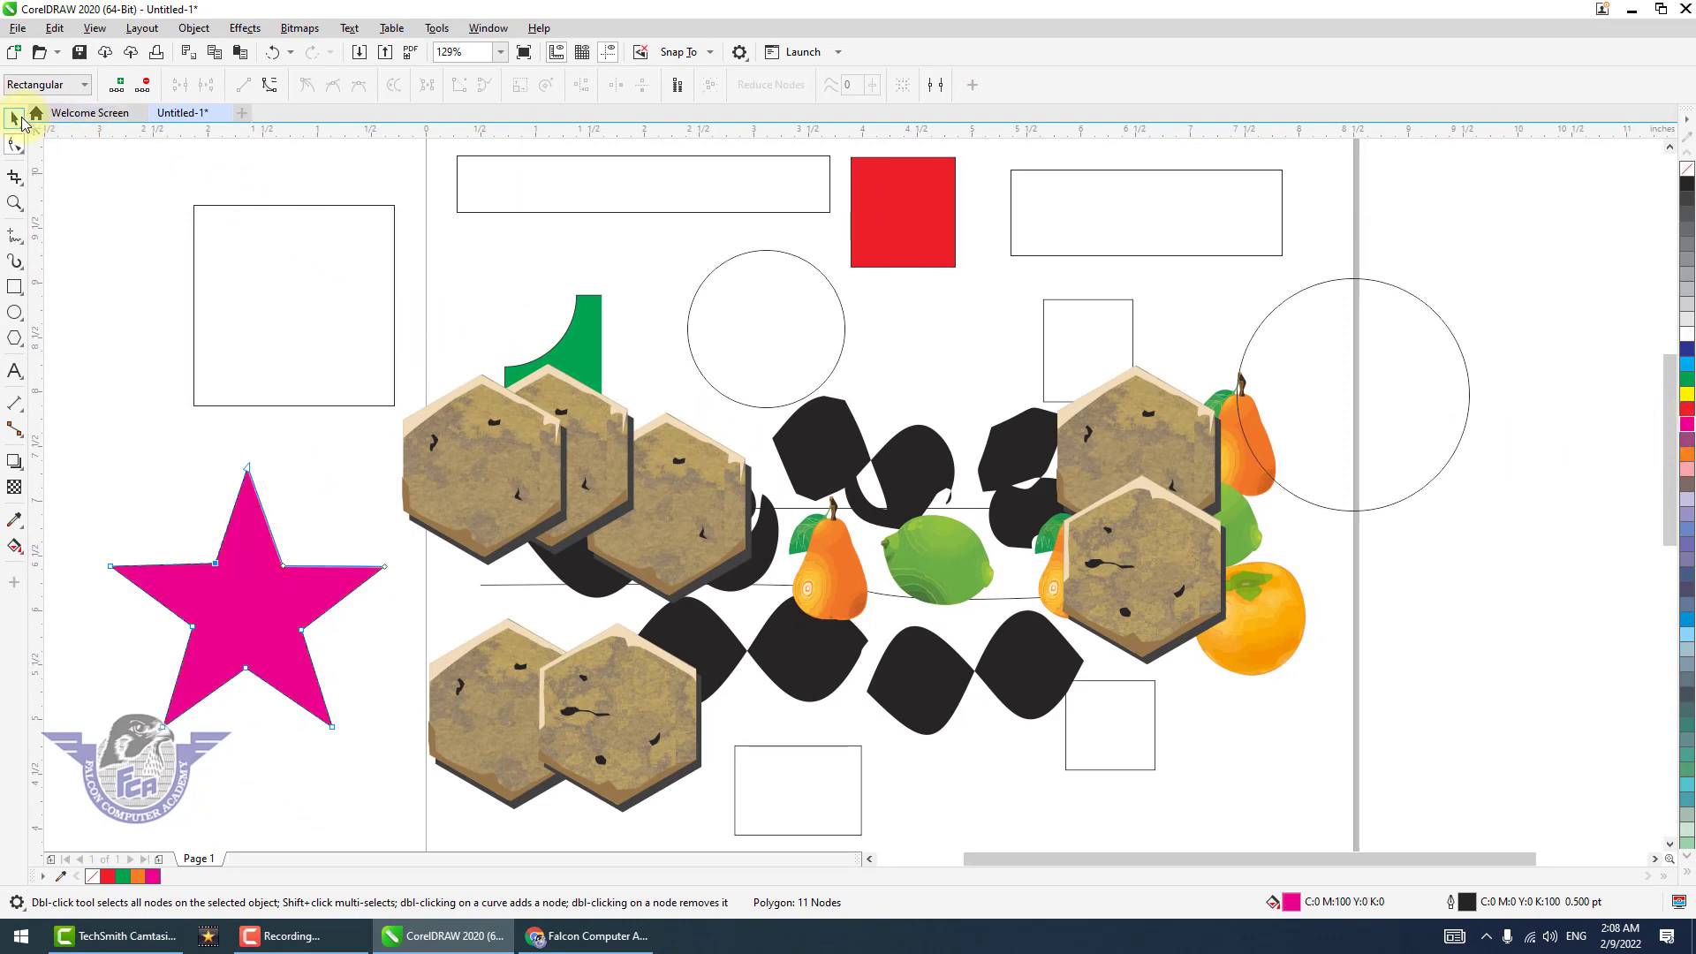
# Select all objects in the drawing and delete them.
pyautogui.click(14, 119)
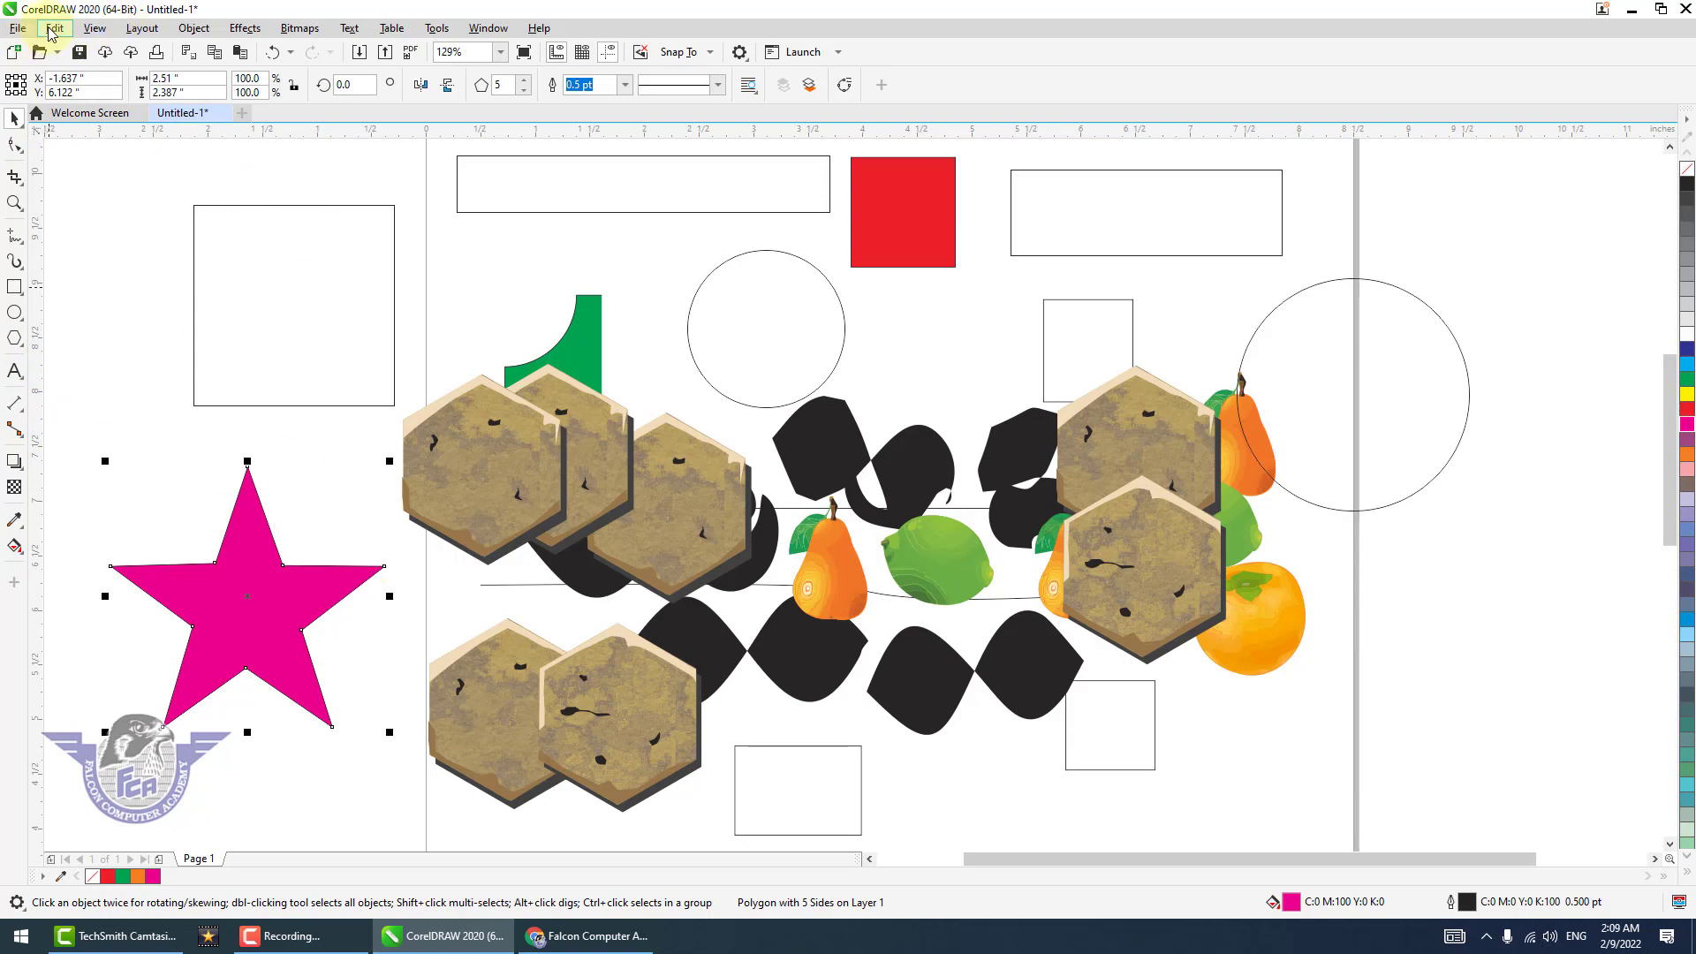
pyautogui.click(53, 29)
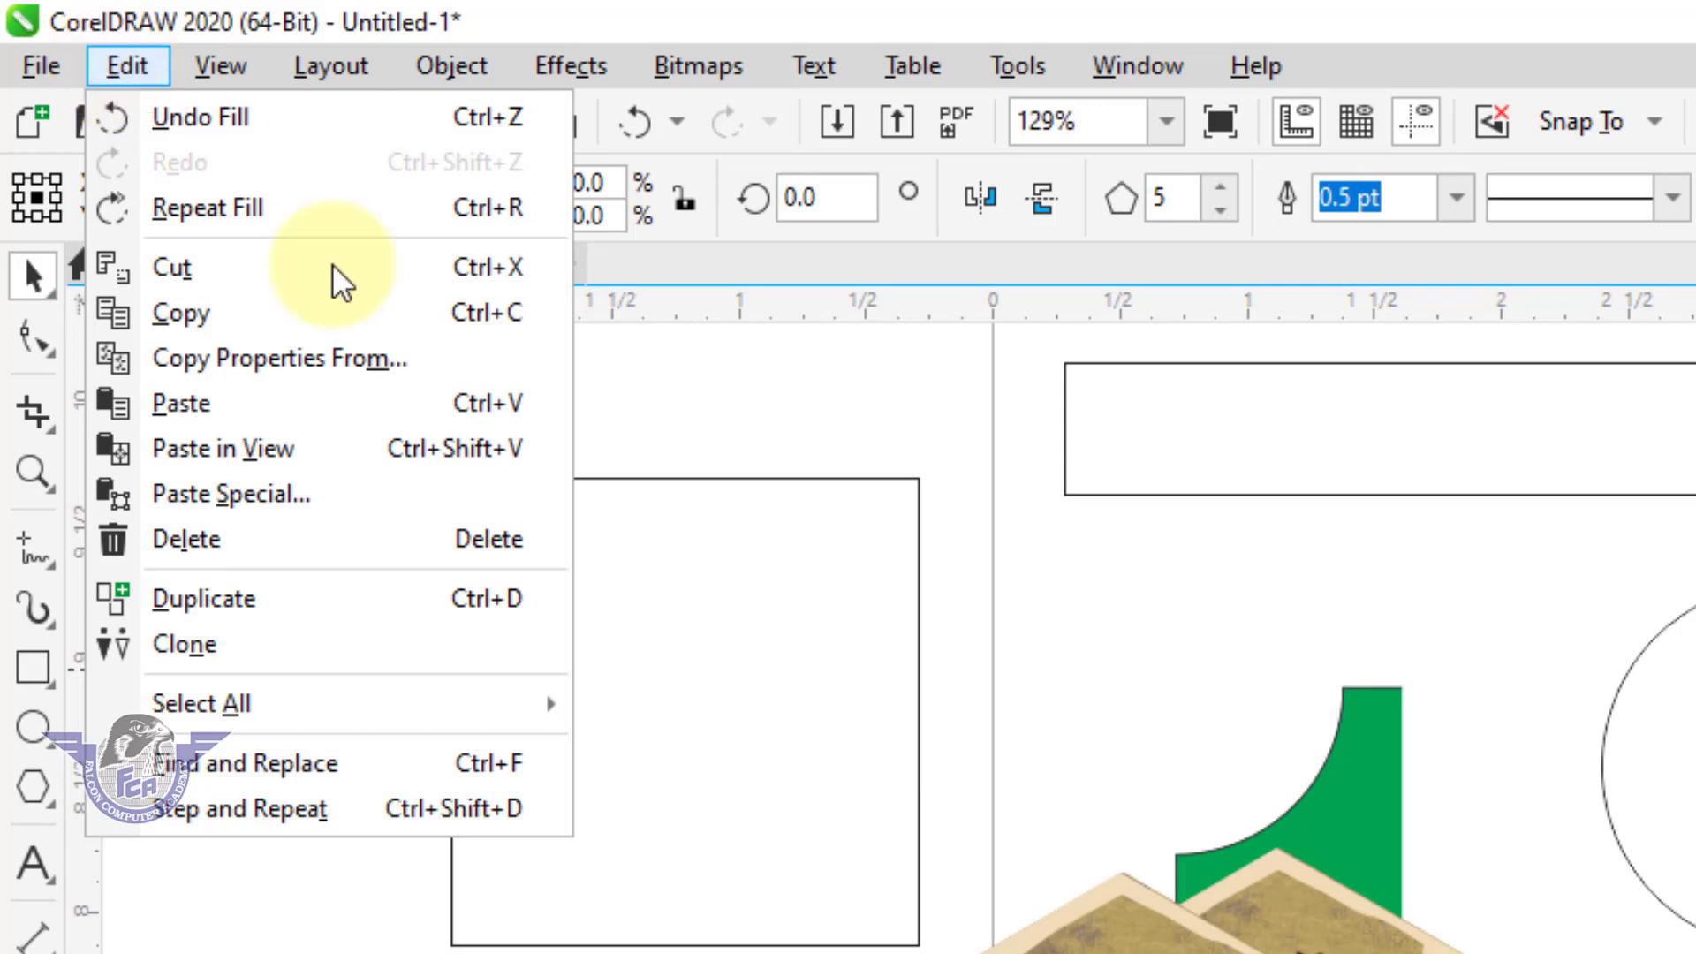
pyautogui.click(790, 886)
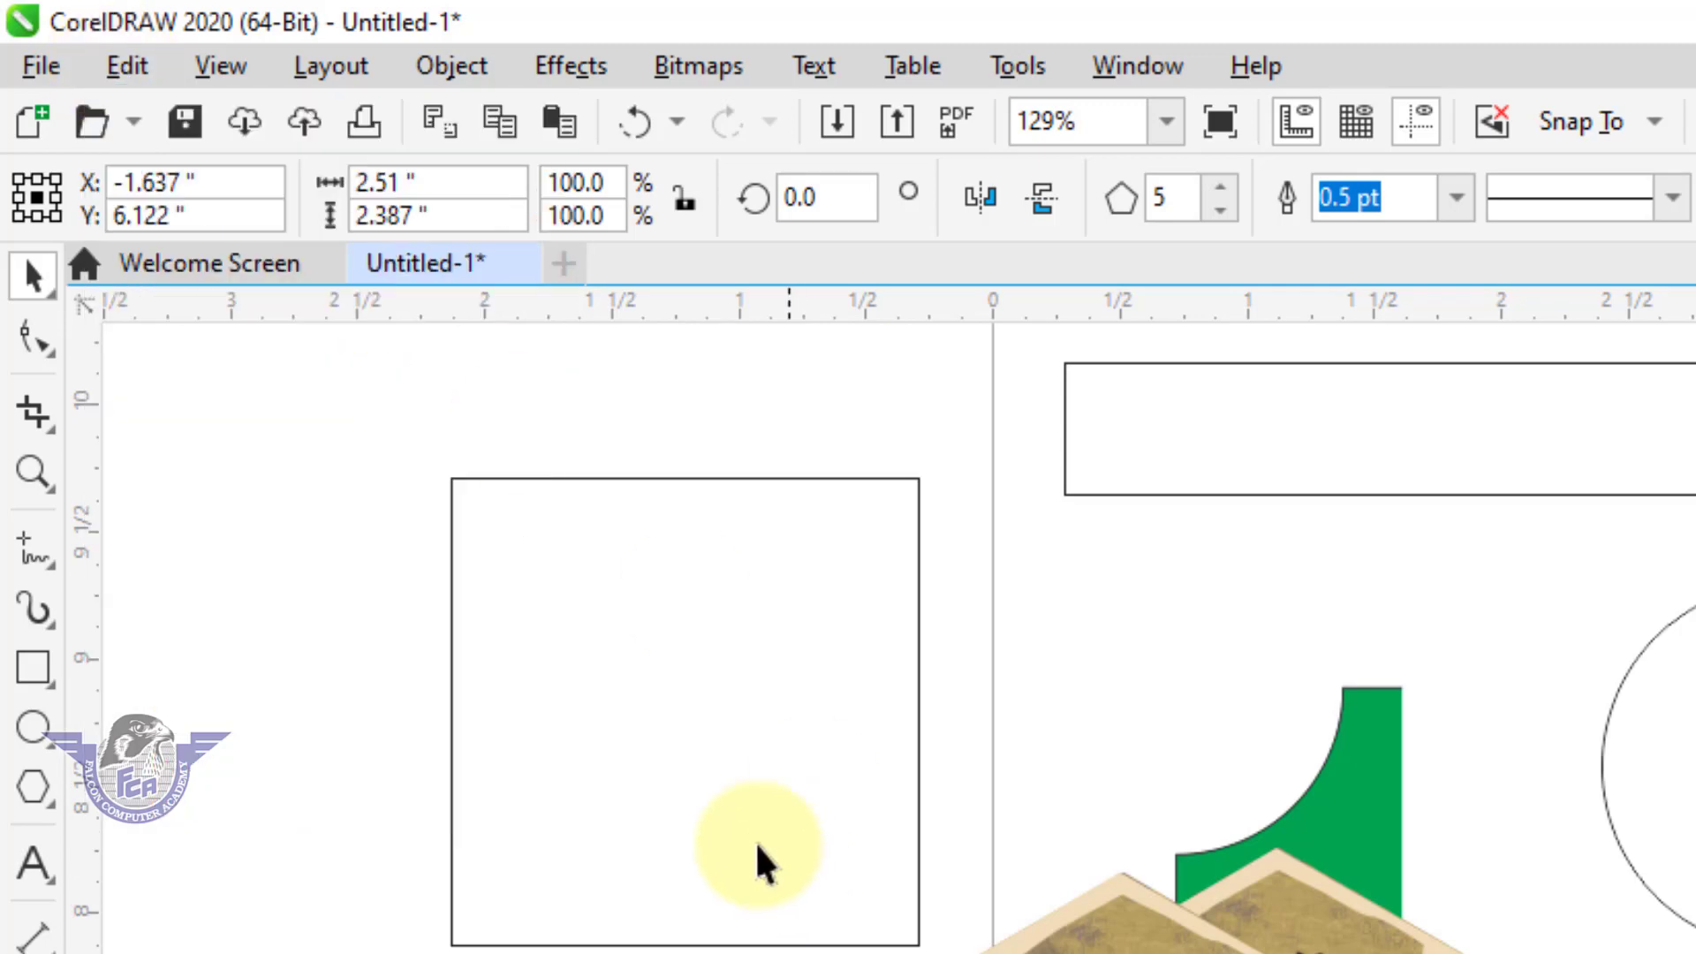
pyautogui.click(126, 66)
pyautogui.moveTo(389, 707)
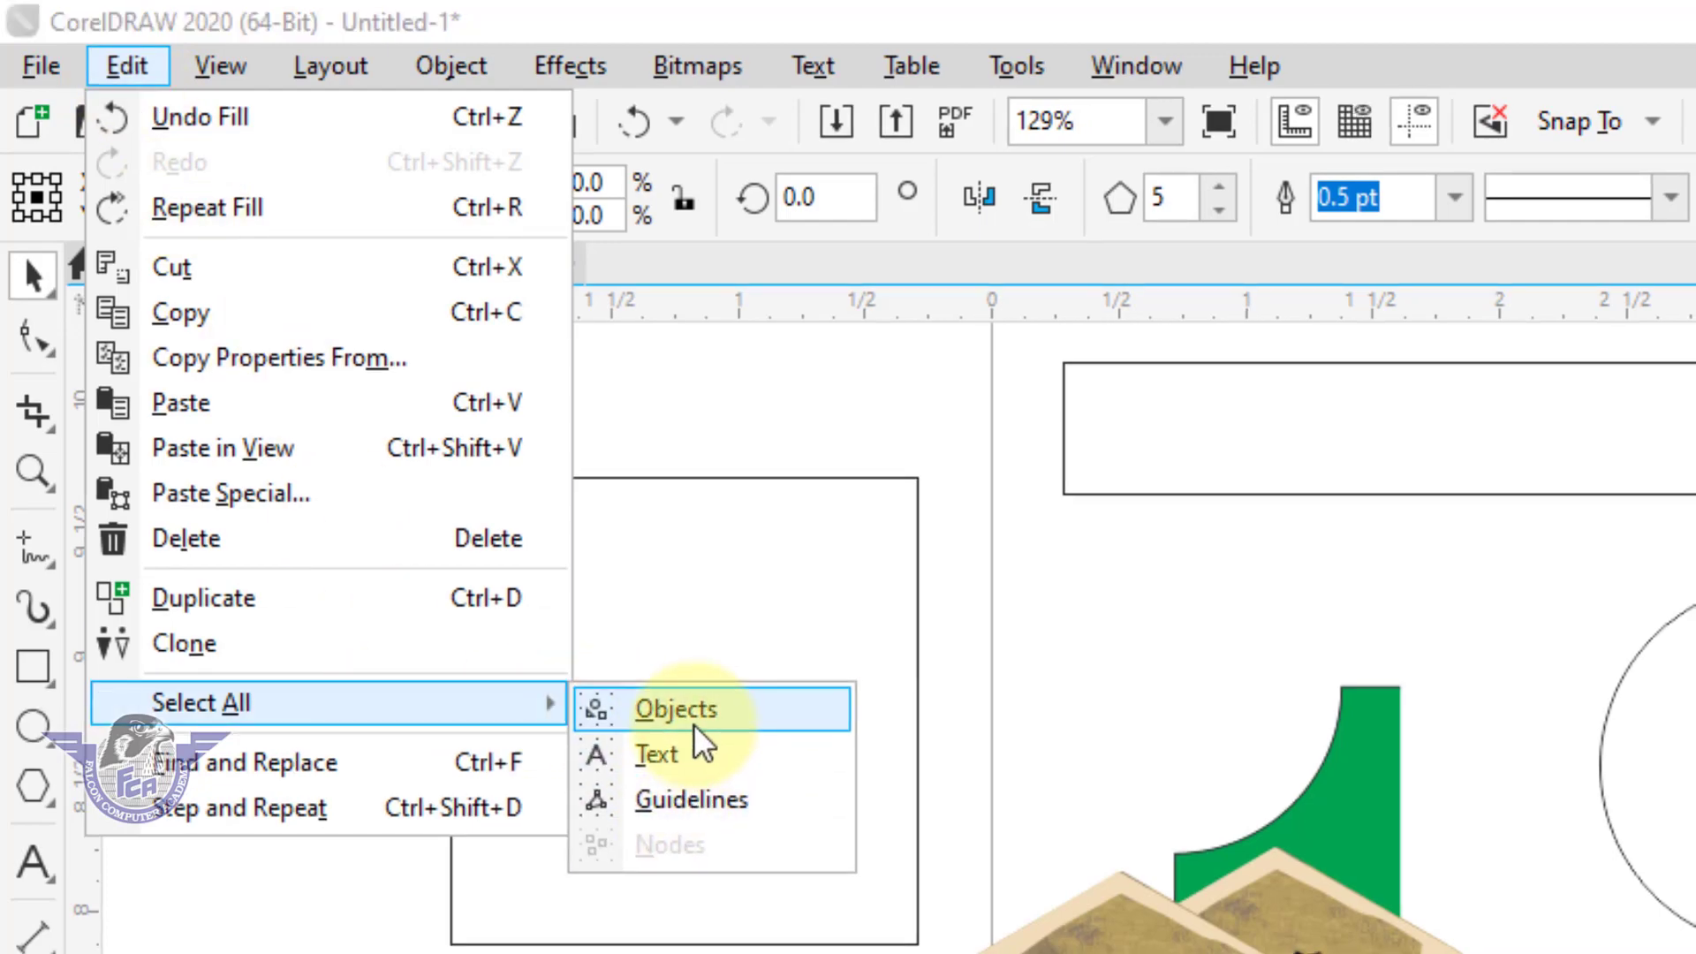
pyautogui.click(695, 724)
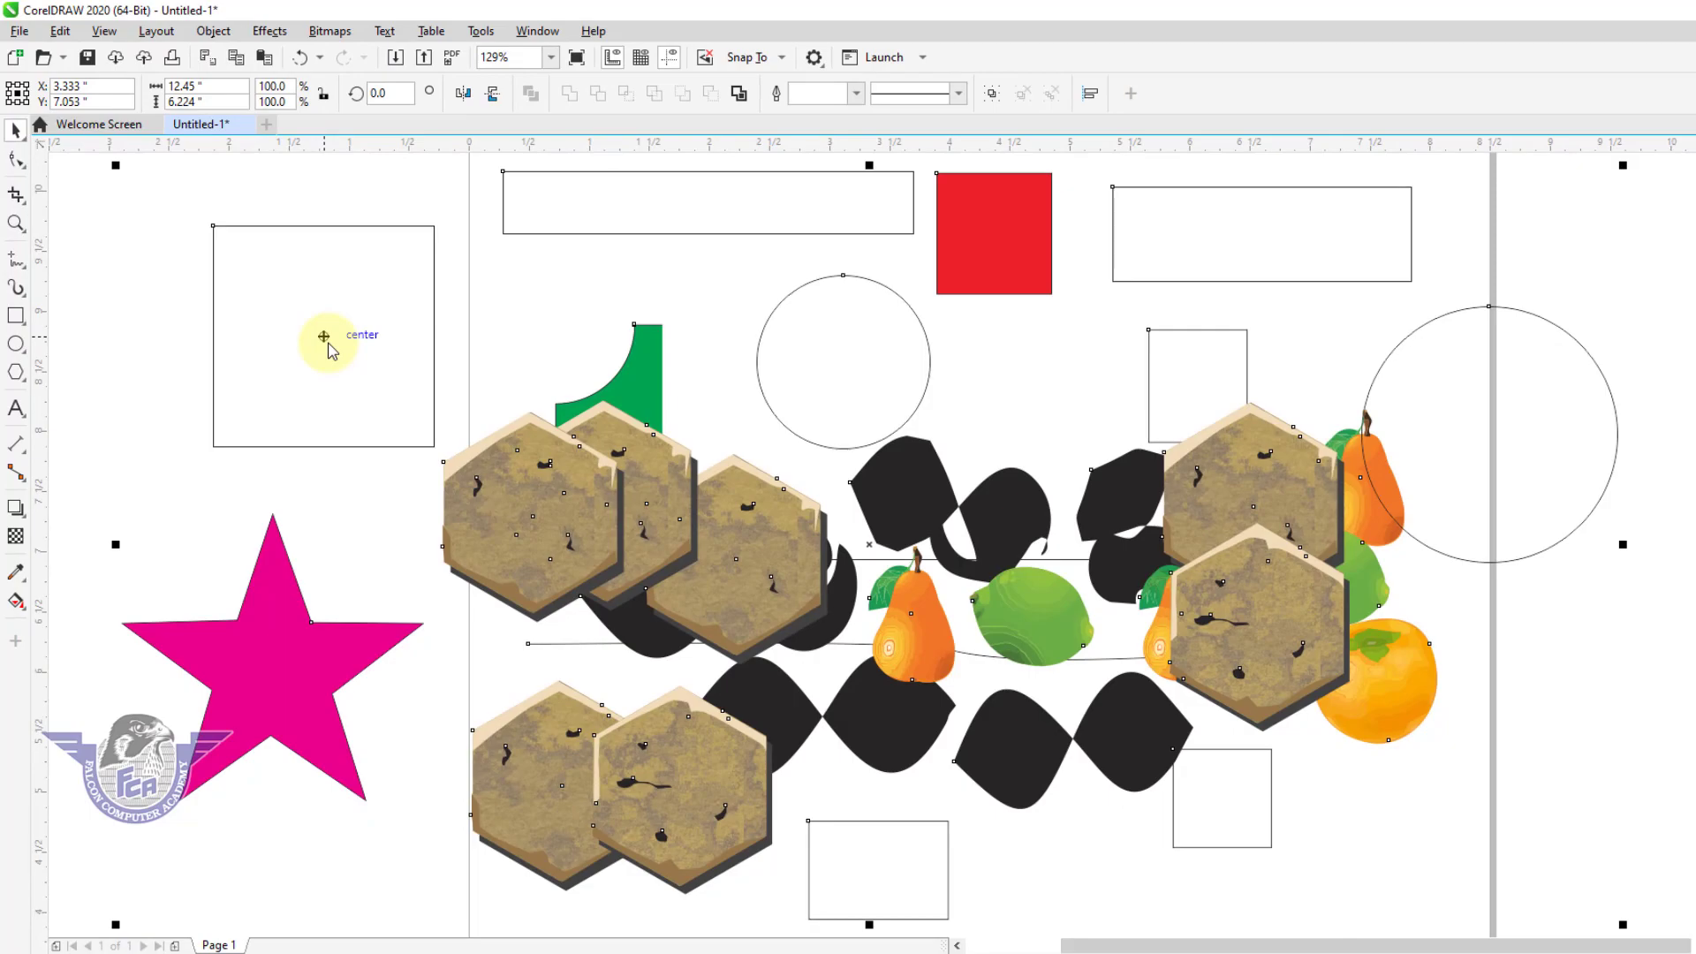
pyautogui.press('Delete')
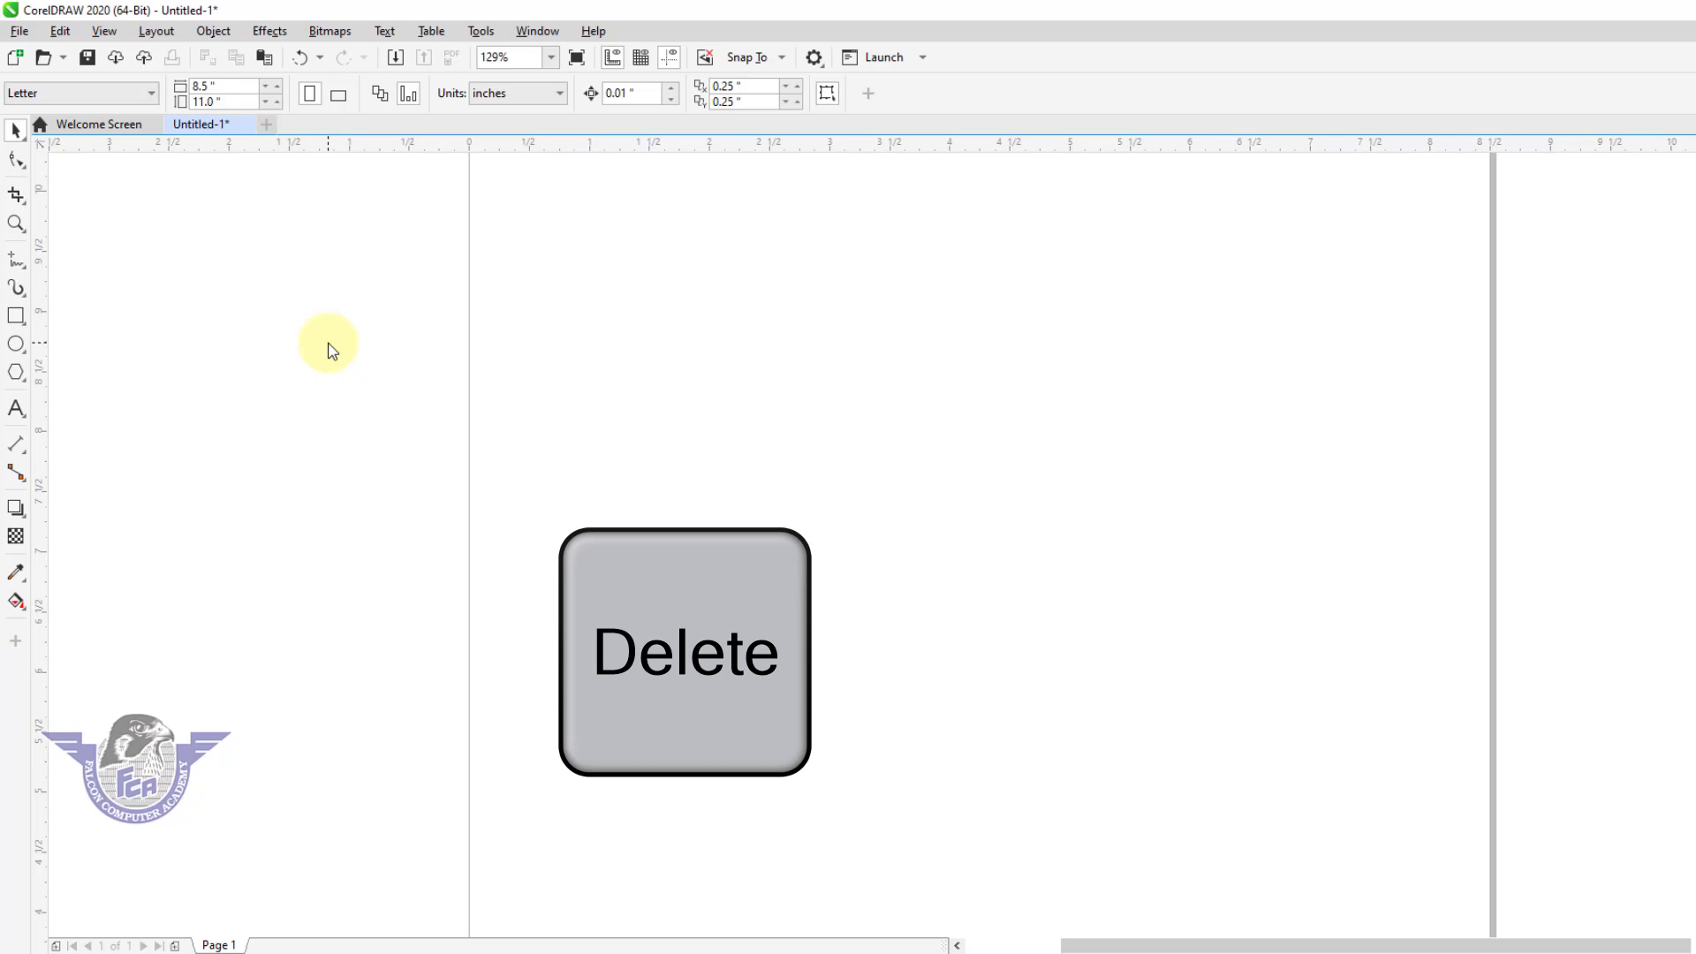
# Draw a five-pointed star with the Star tool in the upper left part of the page.
pyautogui.click(24, 385)
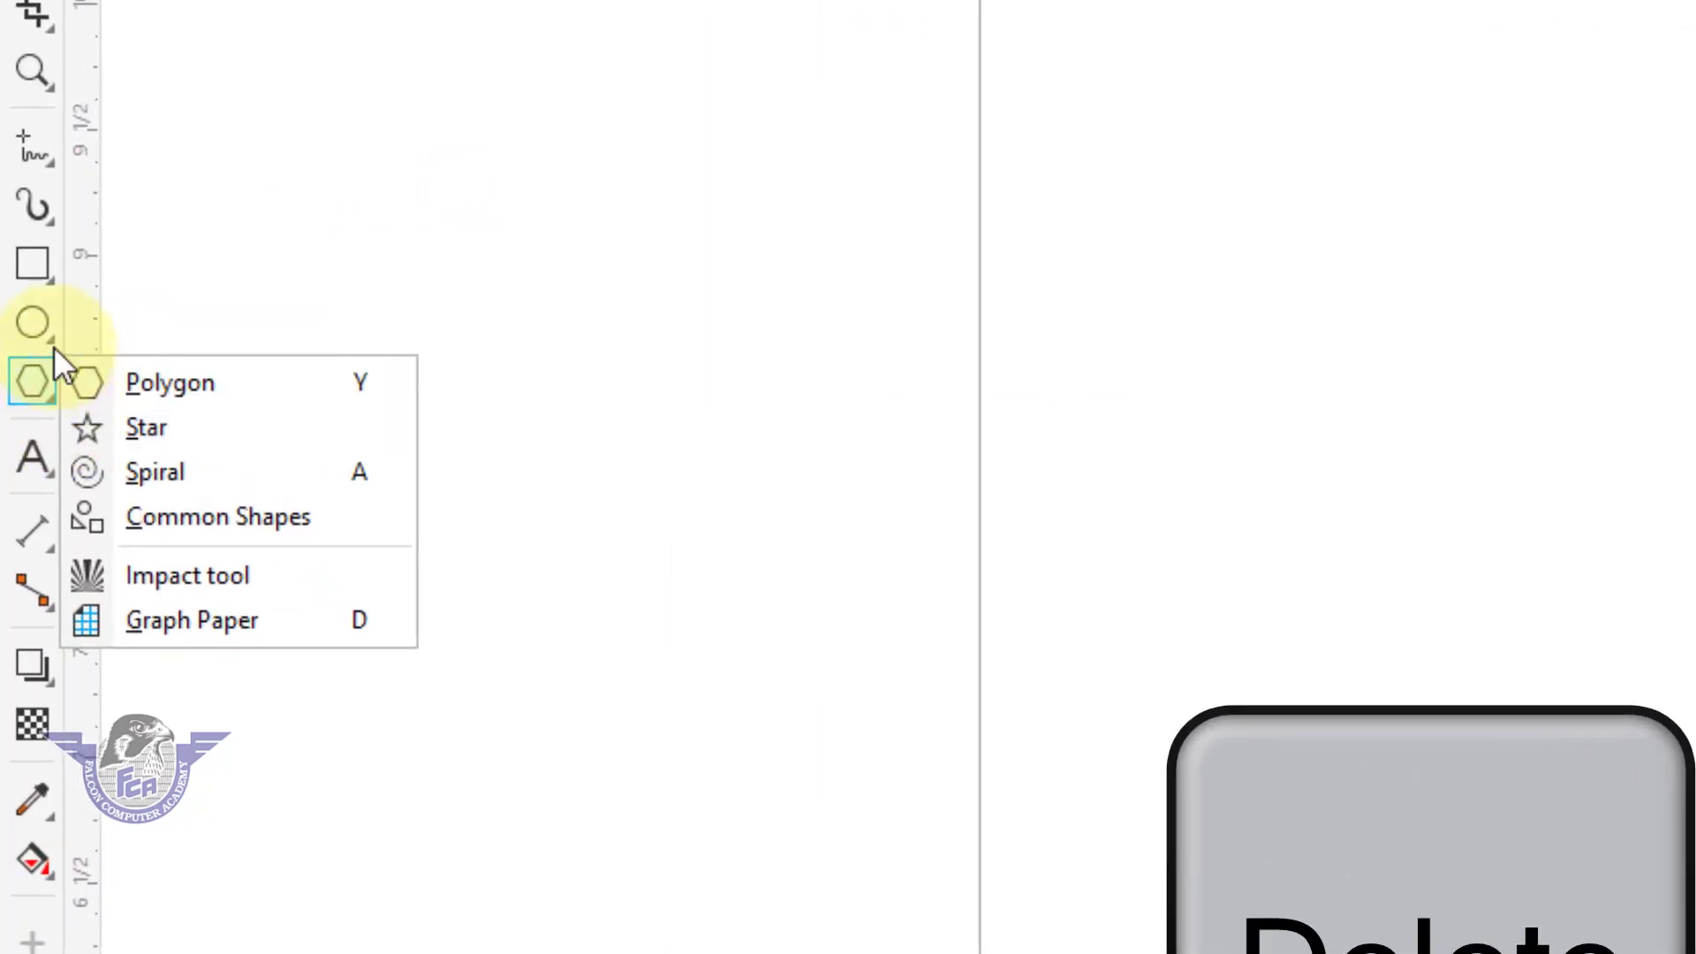
pyautogui.click(26, 353)
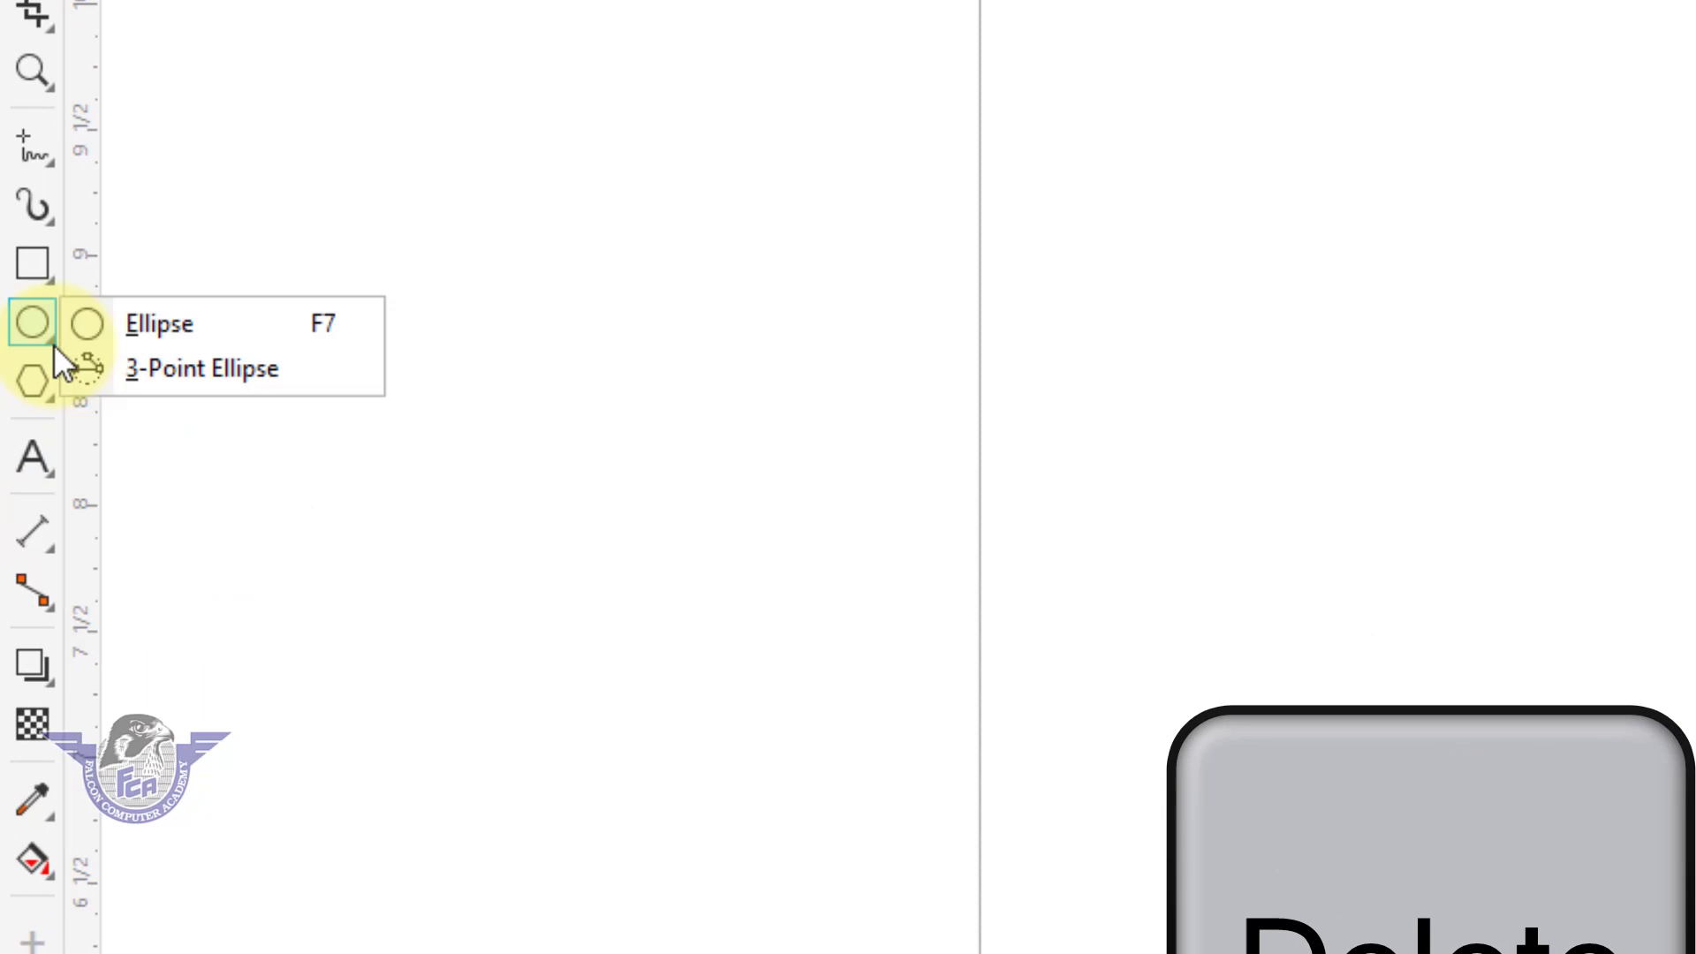
pyautogui.click(53, 383)
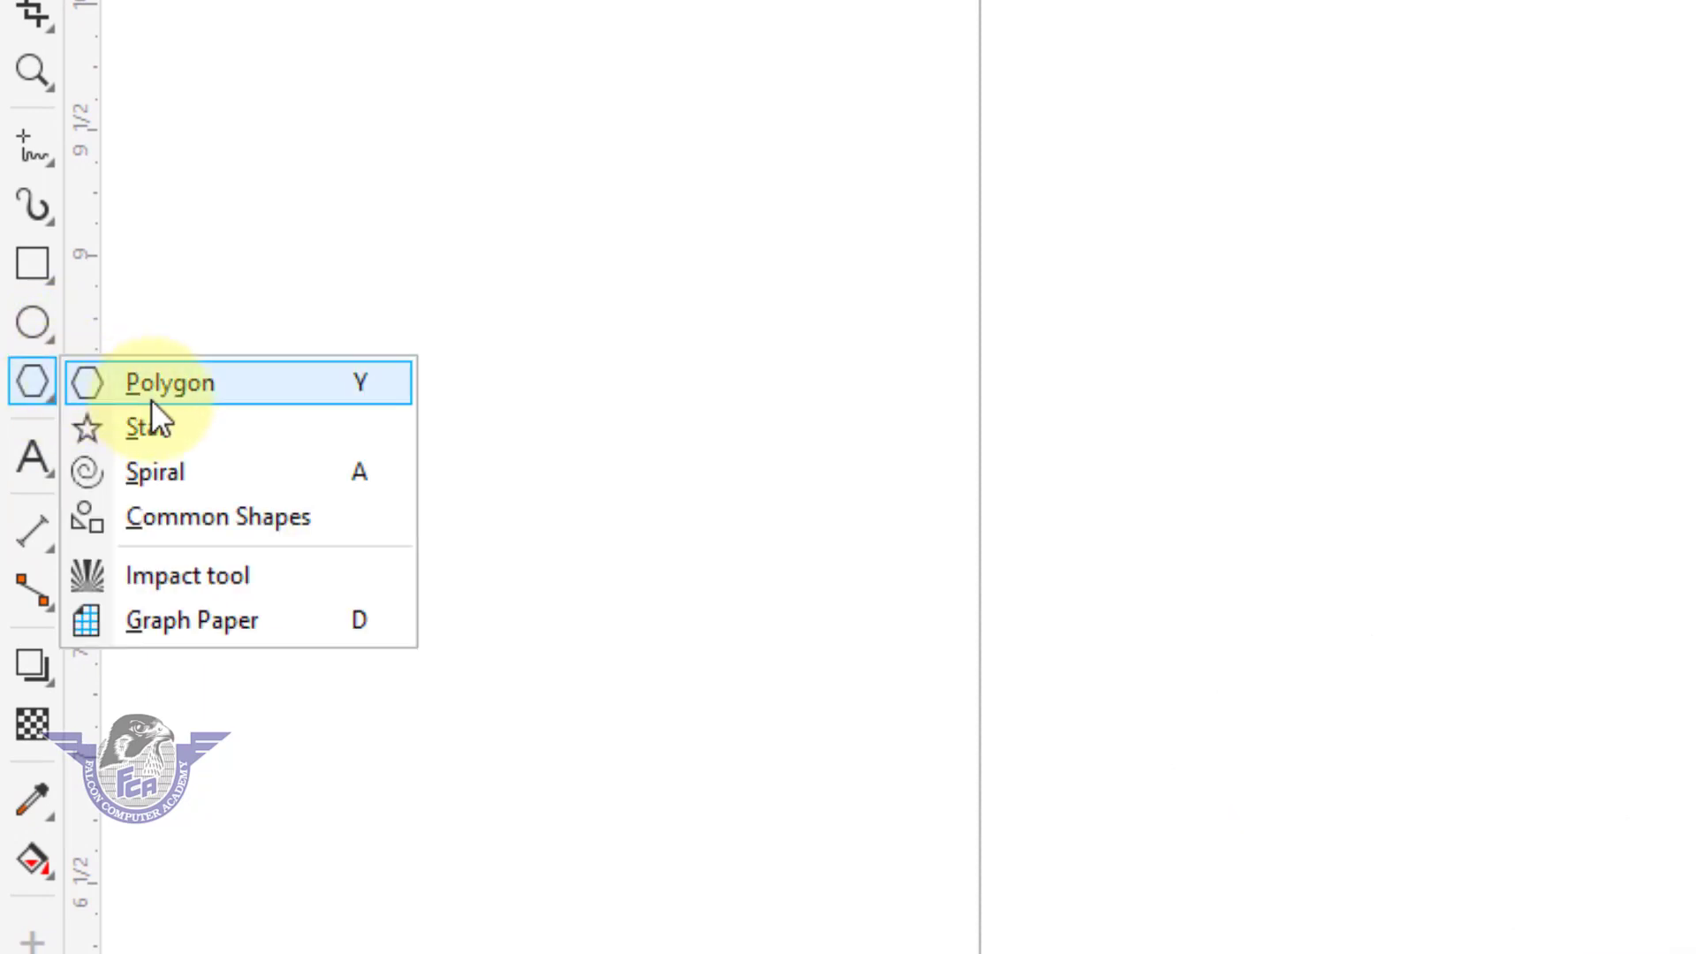
pyautogui.click(160, 427)
pyautogui.moveTo(1162, 235); pyautogui.dragTo(1547, 623)
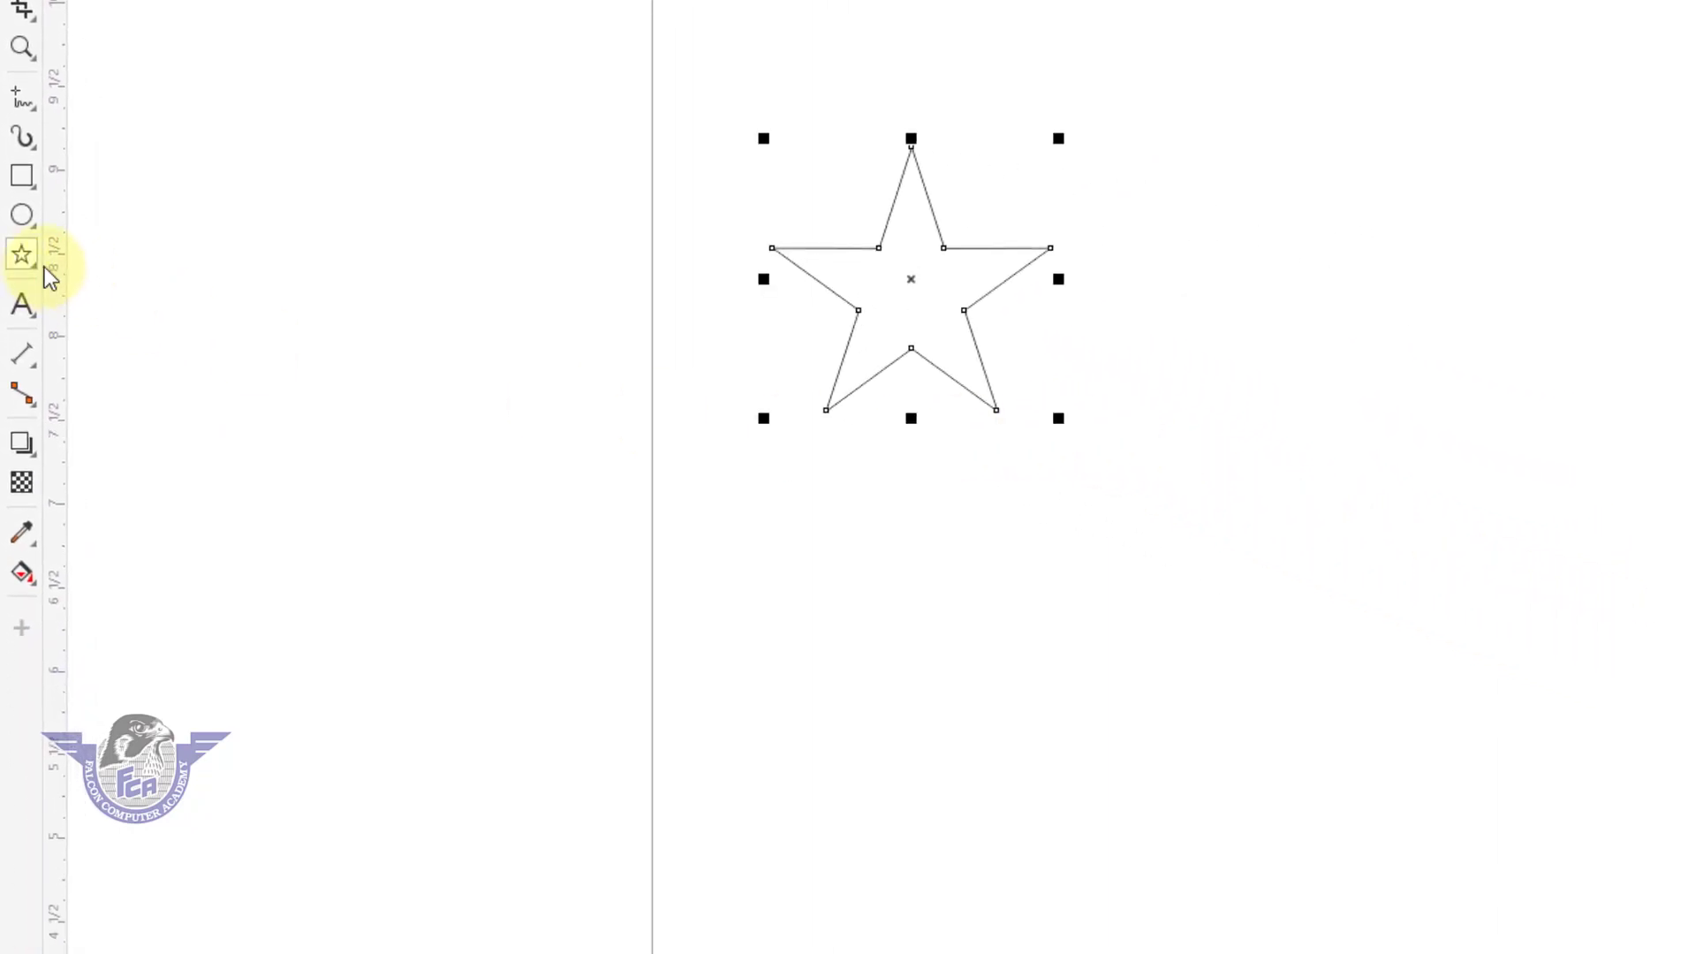
# Draw a symmetrical spiral with 9 revolutions, about 3.72 in wide and high, to the right of the star.
pyautogui.click(34, 268)
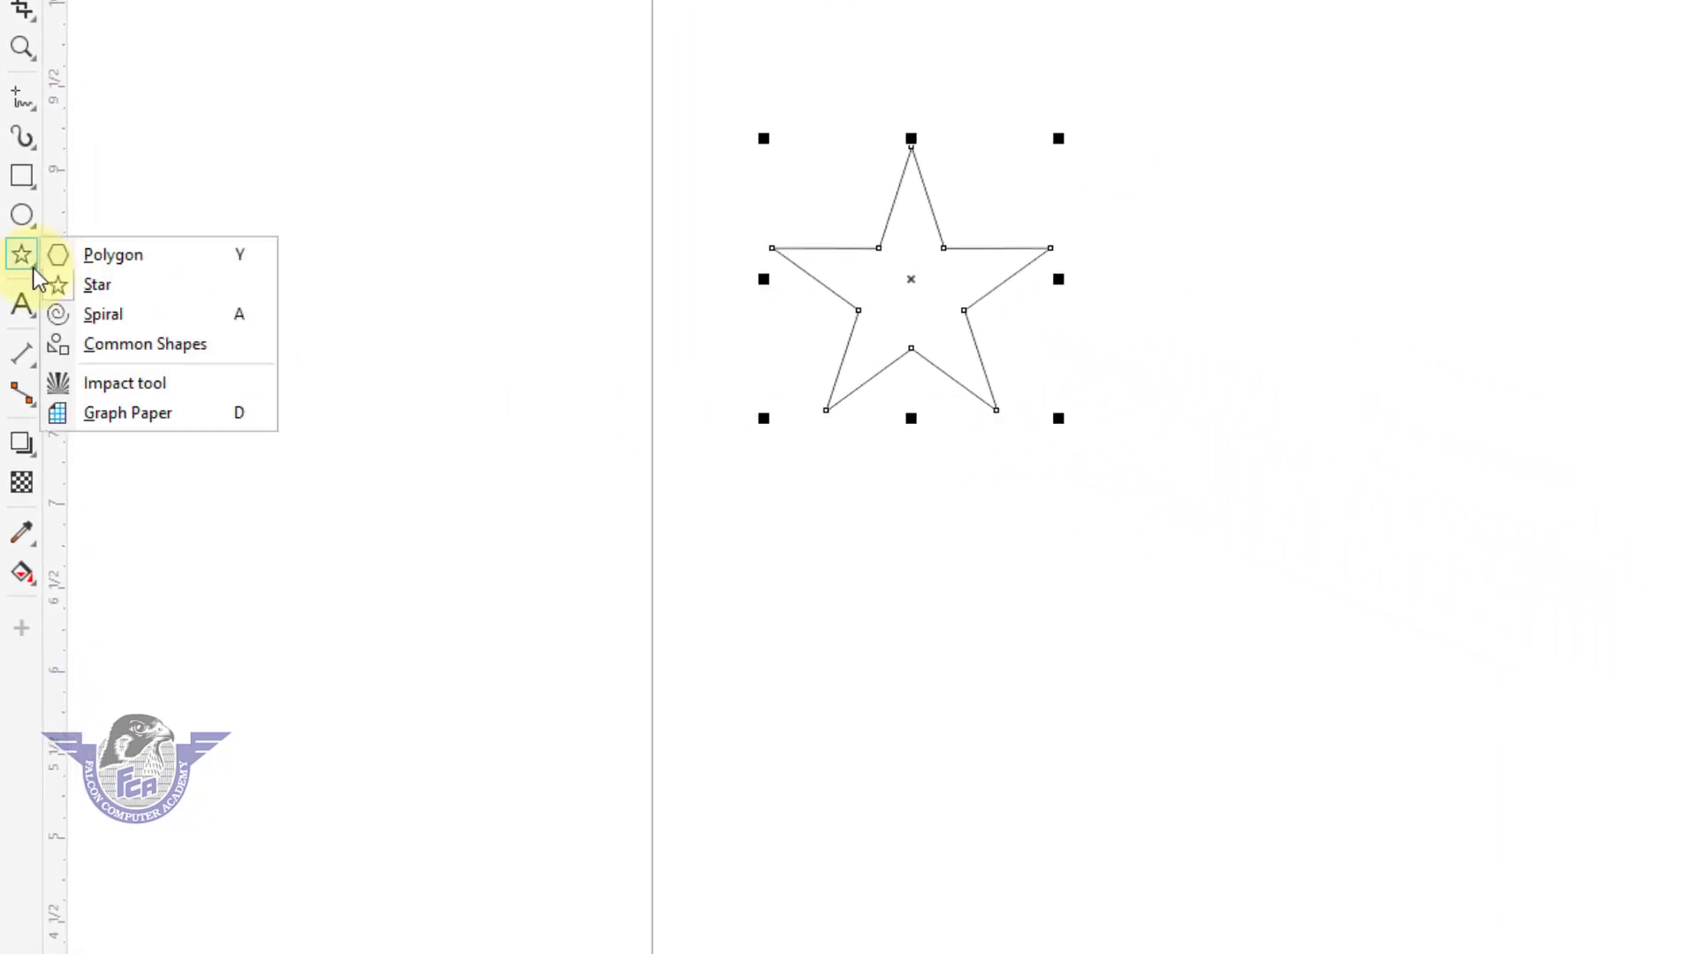
pyautogui.click(102, 316)
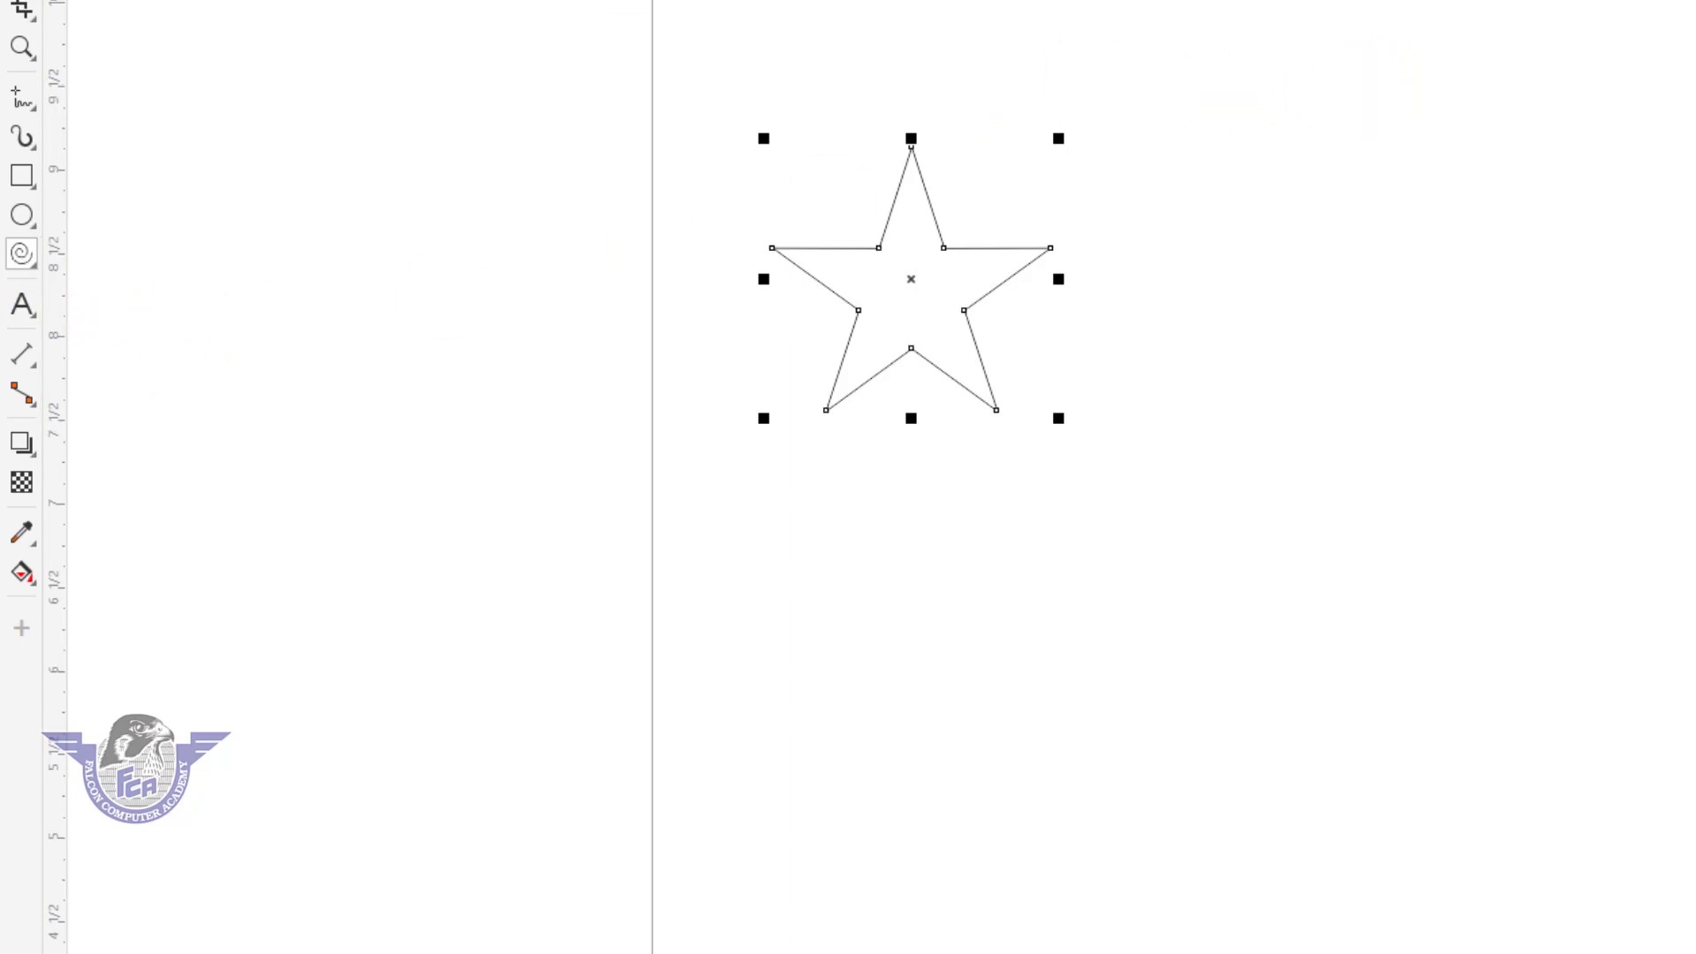
pyautogui.click(183, 207)
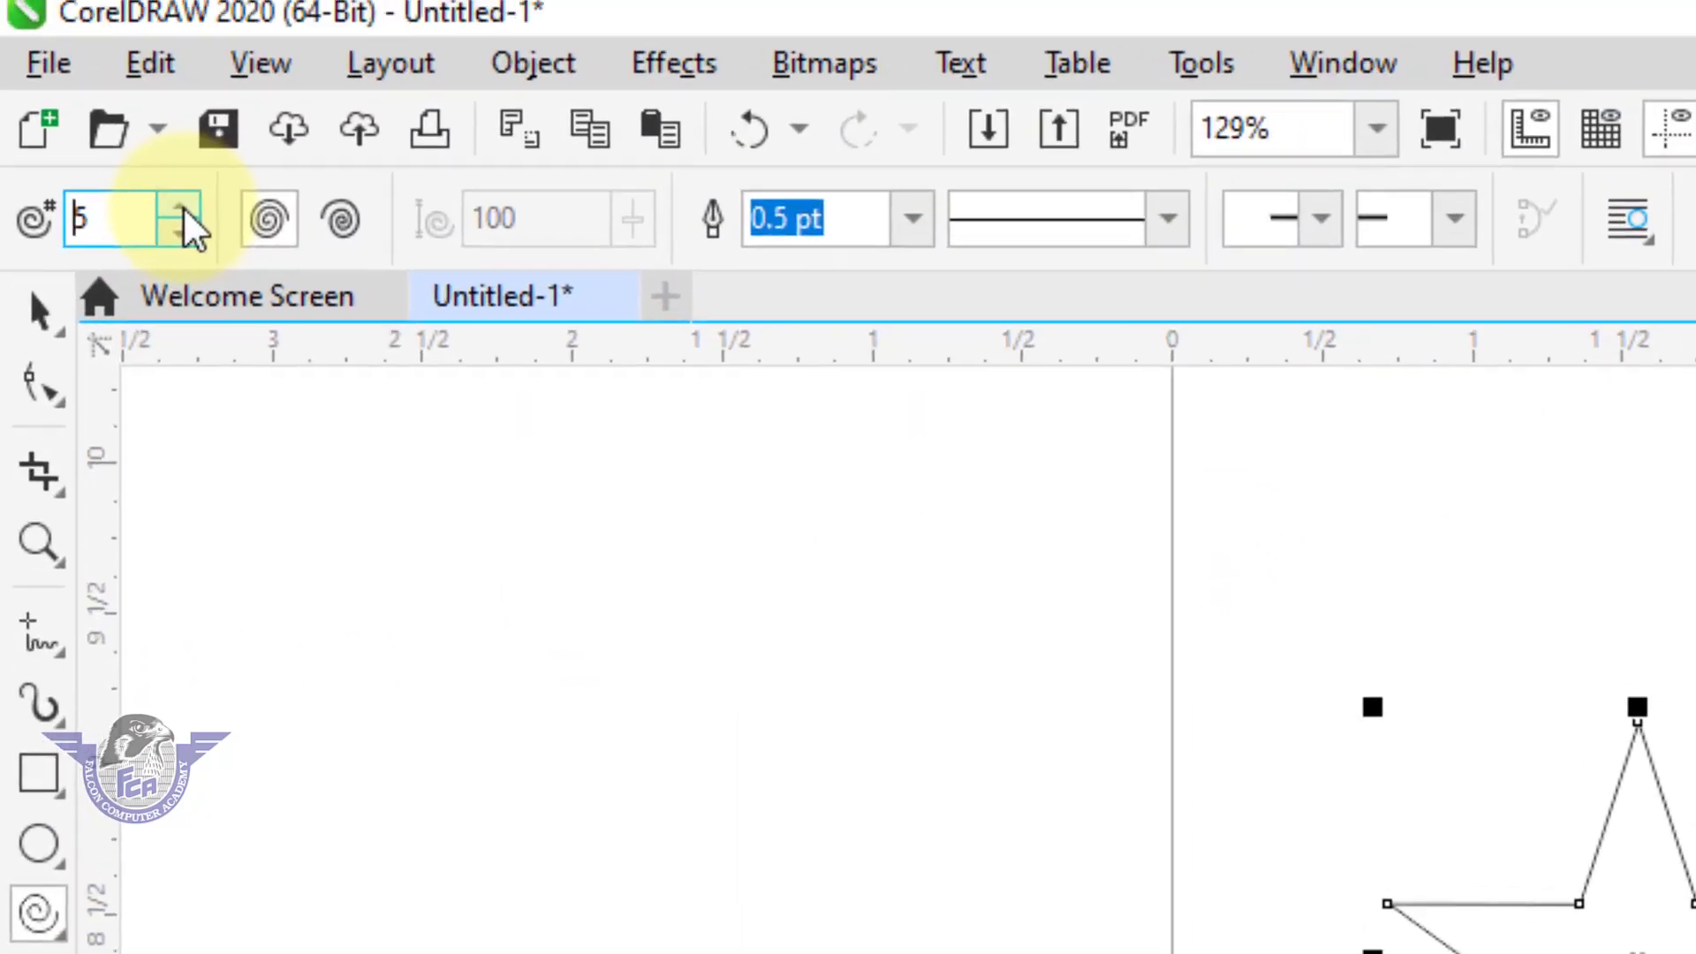
pyautogui.click(187, 226)
pyautogui.click(188, 226)
pyautogui.click(187, 226)
pyautogui.click(187, 226)
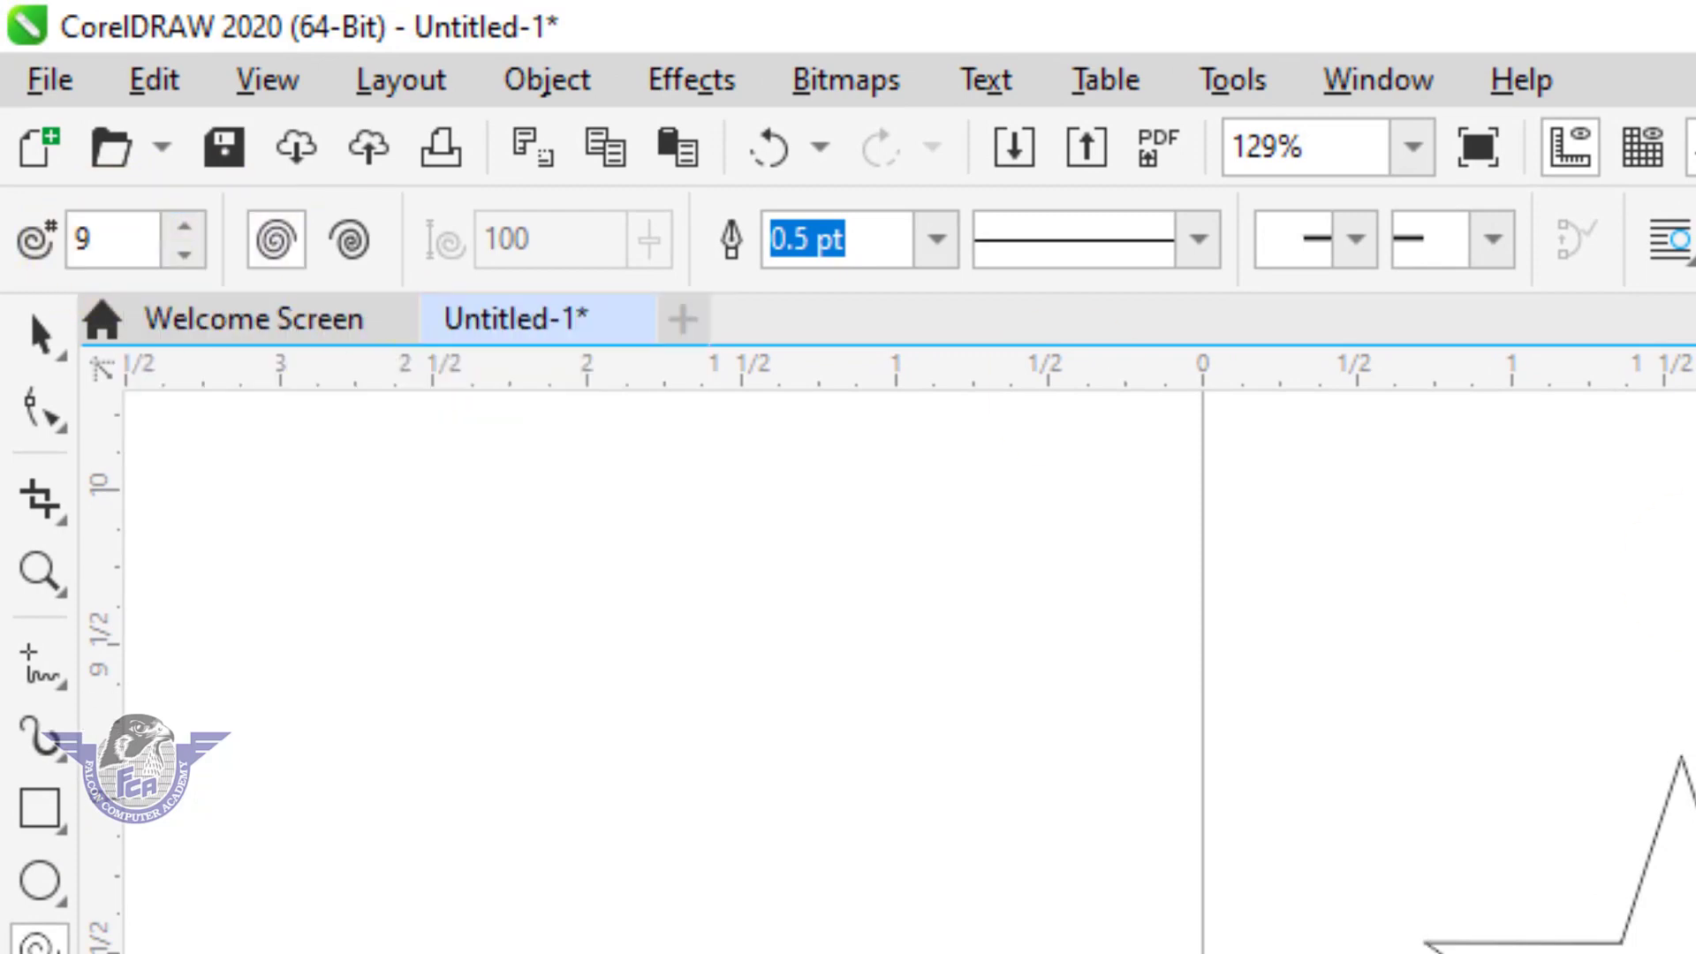
pyautogui.moveTo(940, 312); pyautogui.dragTo(1433, 805)
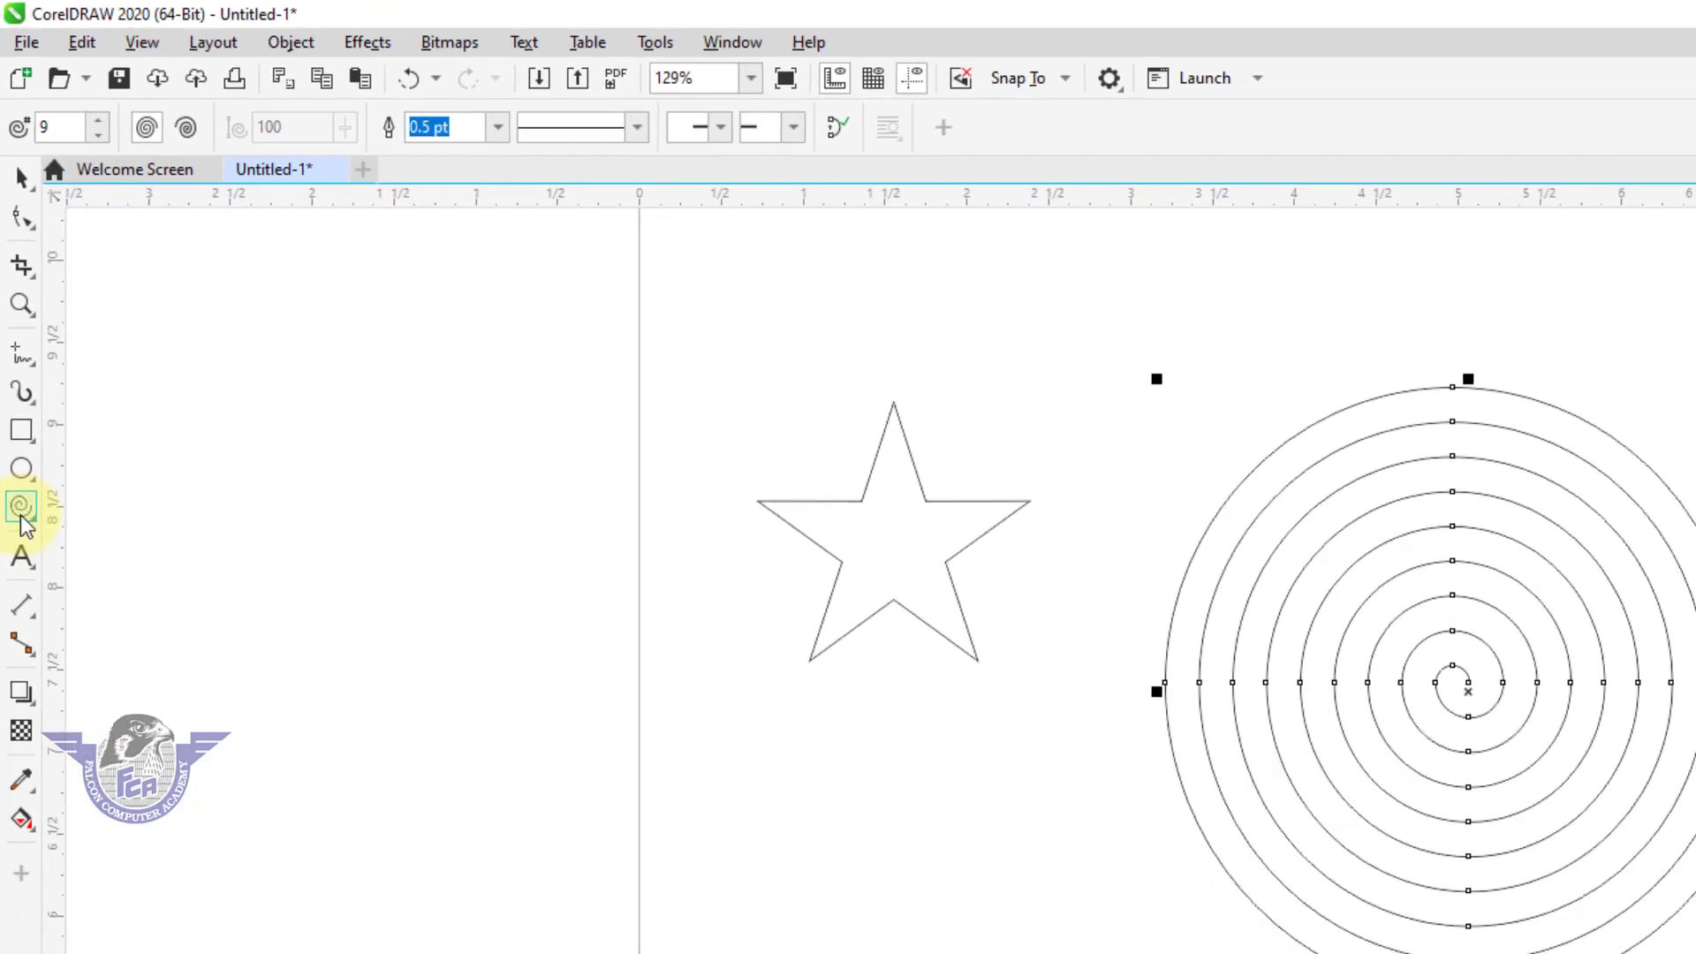
# Draw a parallelogram common shape about 1.60 x 2.03 in to the left of the star, slightly overlapping the page's left edge.
pyautogui.click(17, 415)
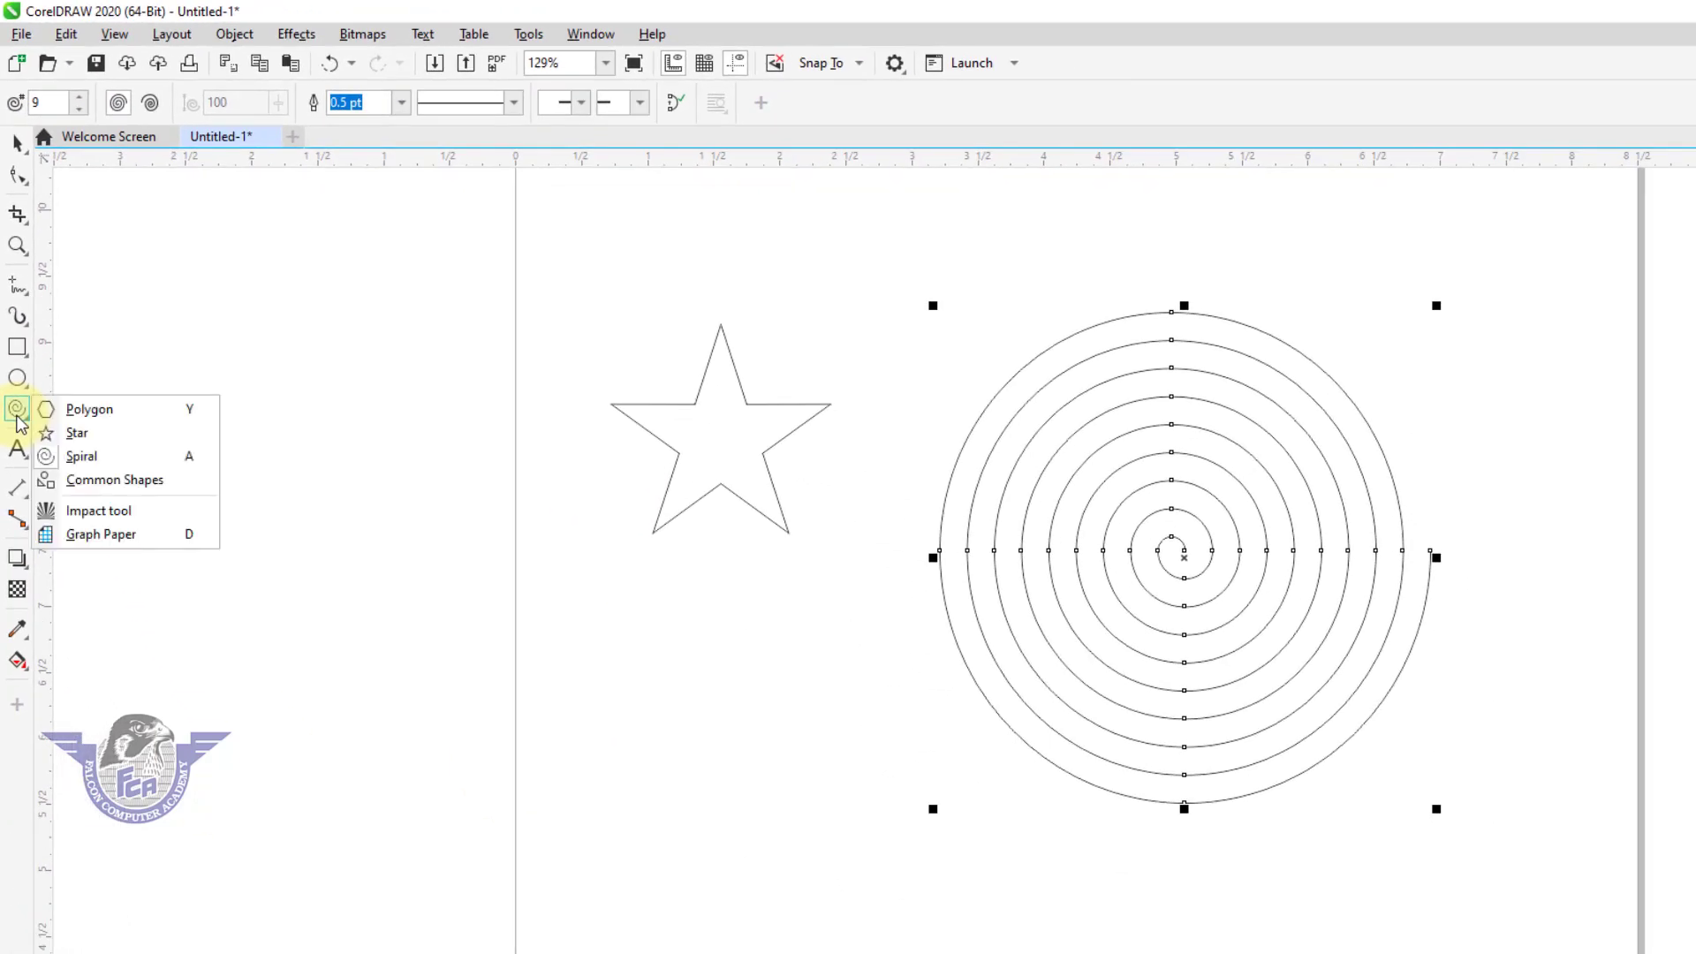
pyautogui.click(145, 482)
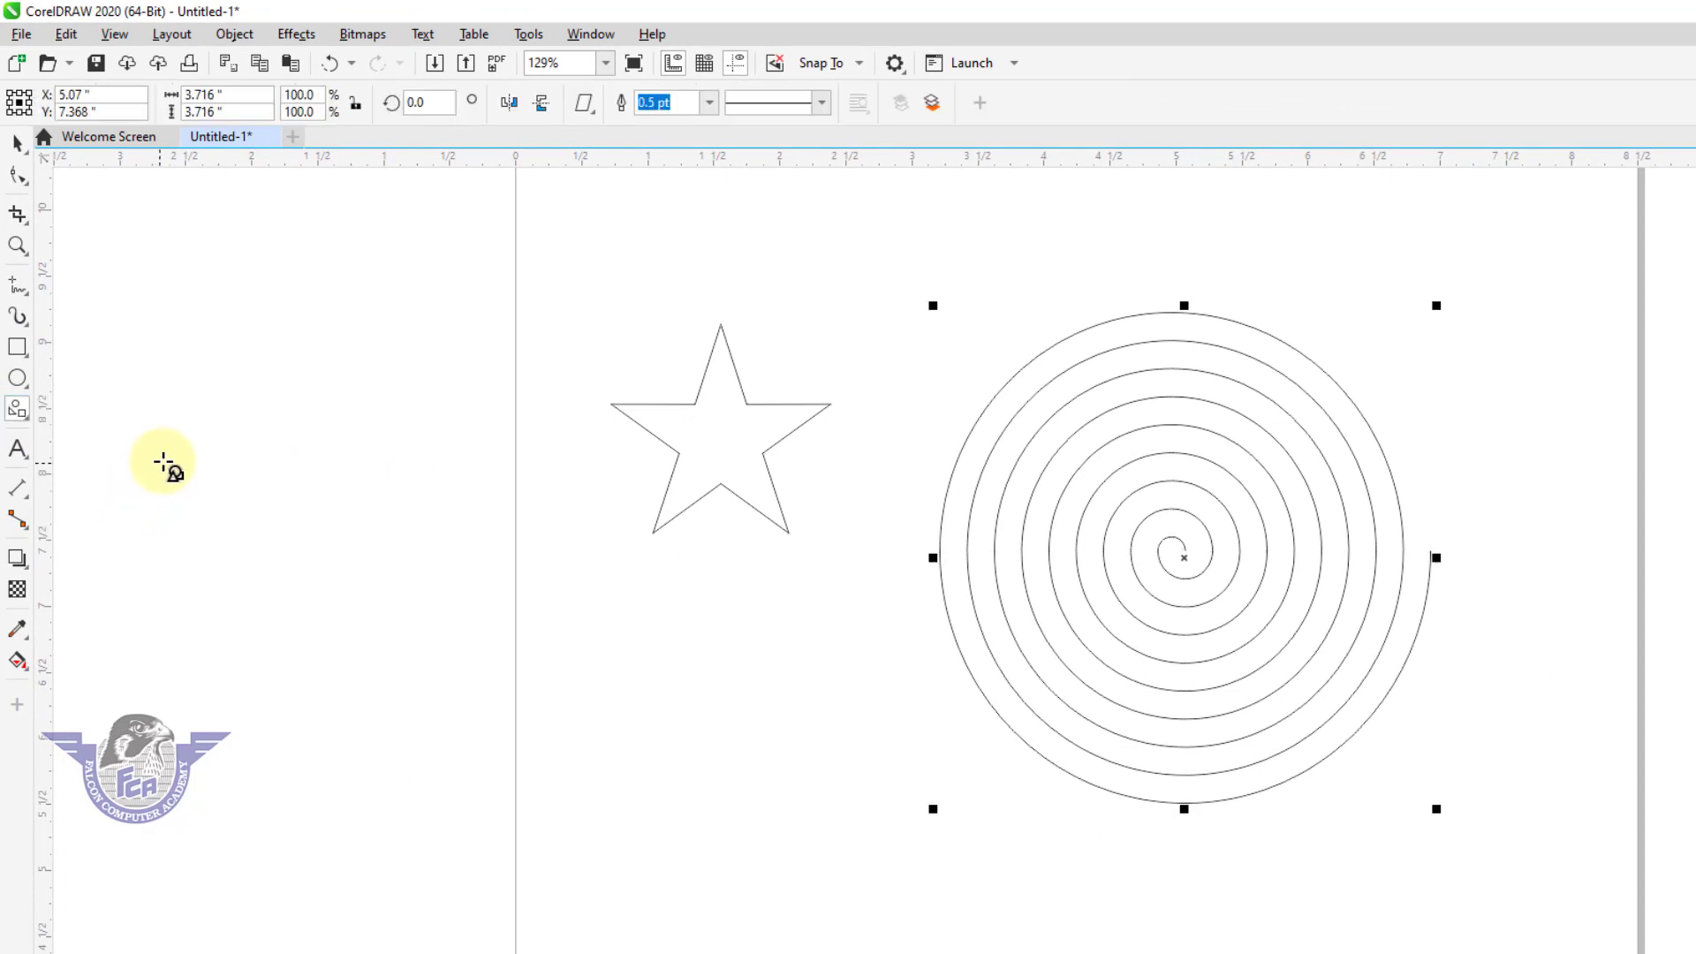
pyautogui.moveTo(309, 369)
pyautogui.mouseDown()
pyautogui.moveTo(449, 520)
pyautogui.moveTo(525, 645)
pyautogui.mouseUp()
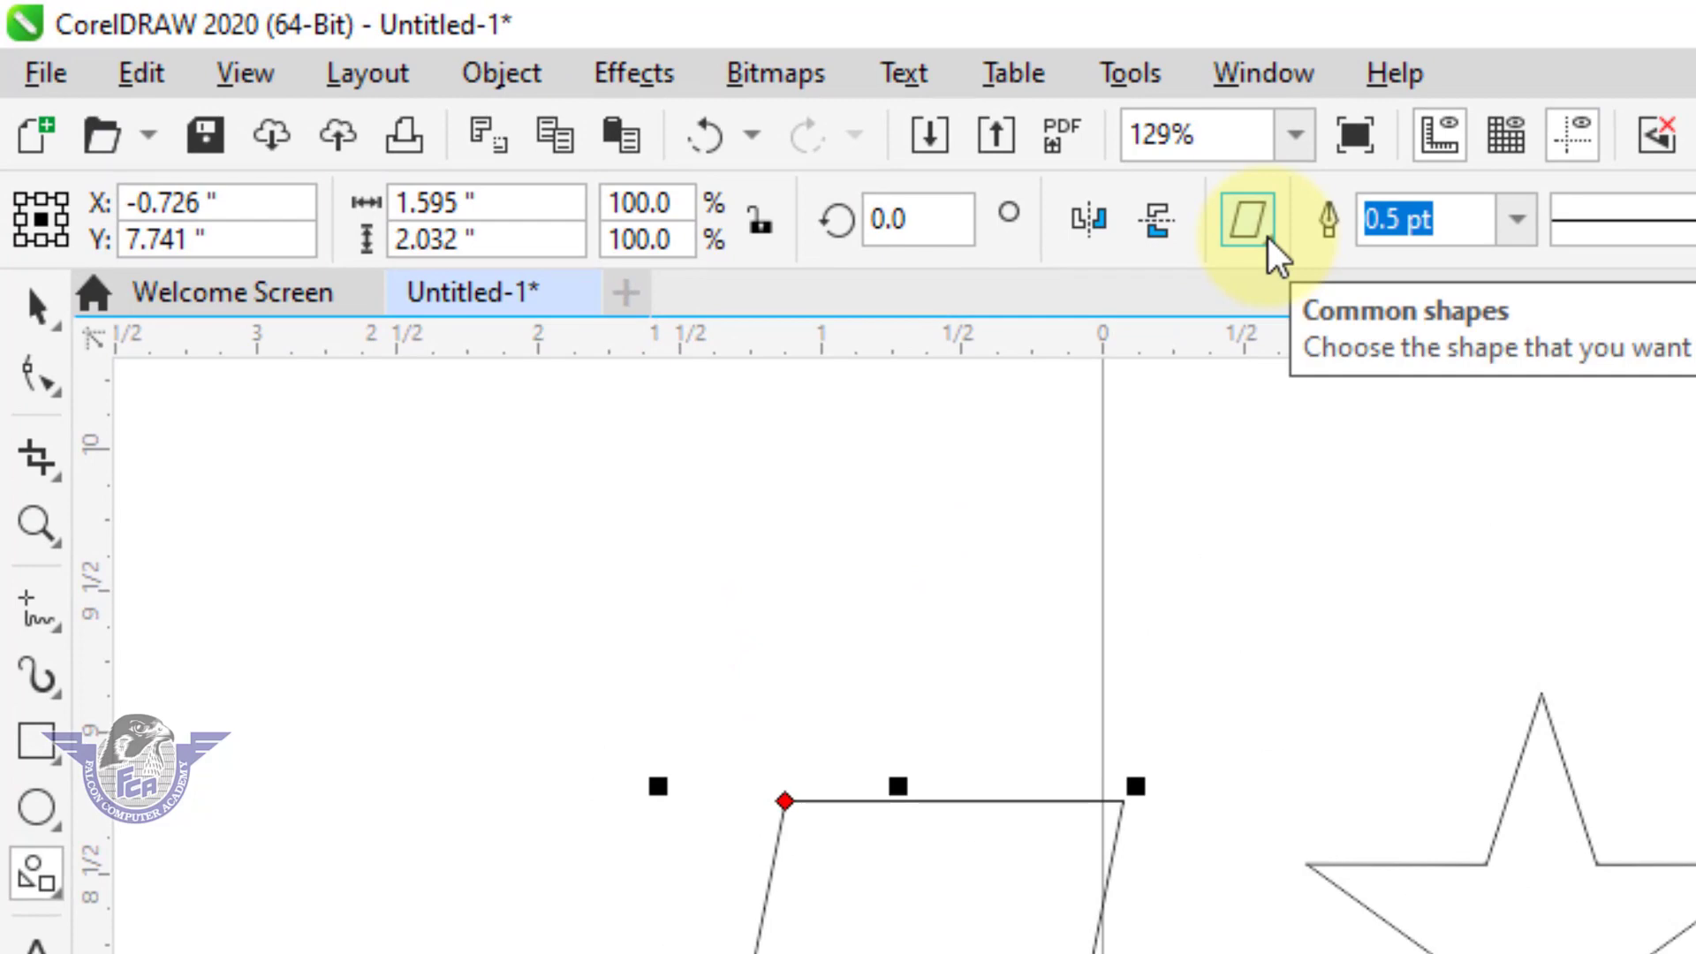
# Choose the explosion common shape and draw a large burst between star and spiral plus a smaller one about 2.37 x 1.81 in beside it.
pyautogui.click(1248, 221)
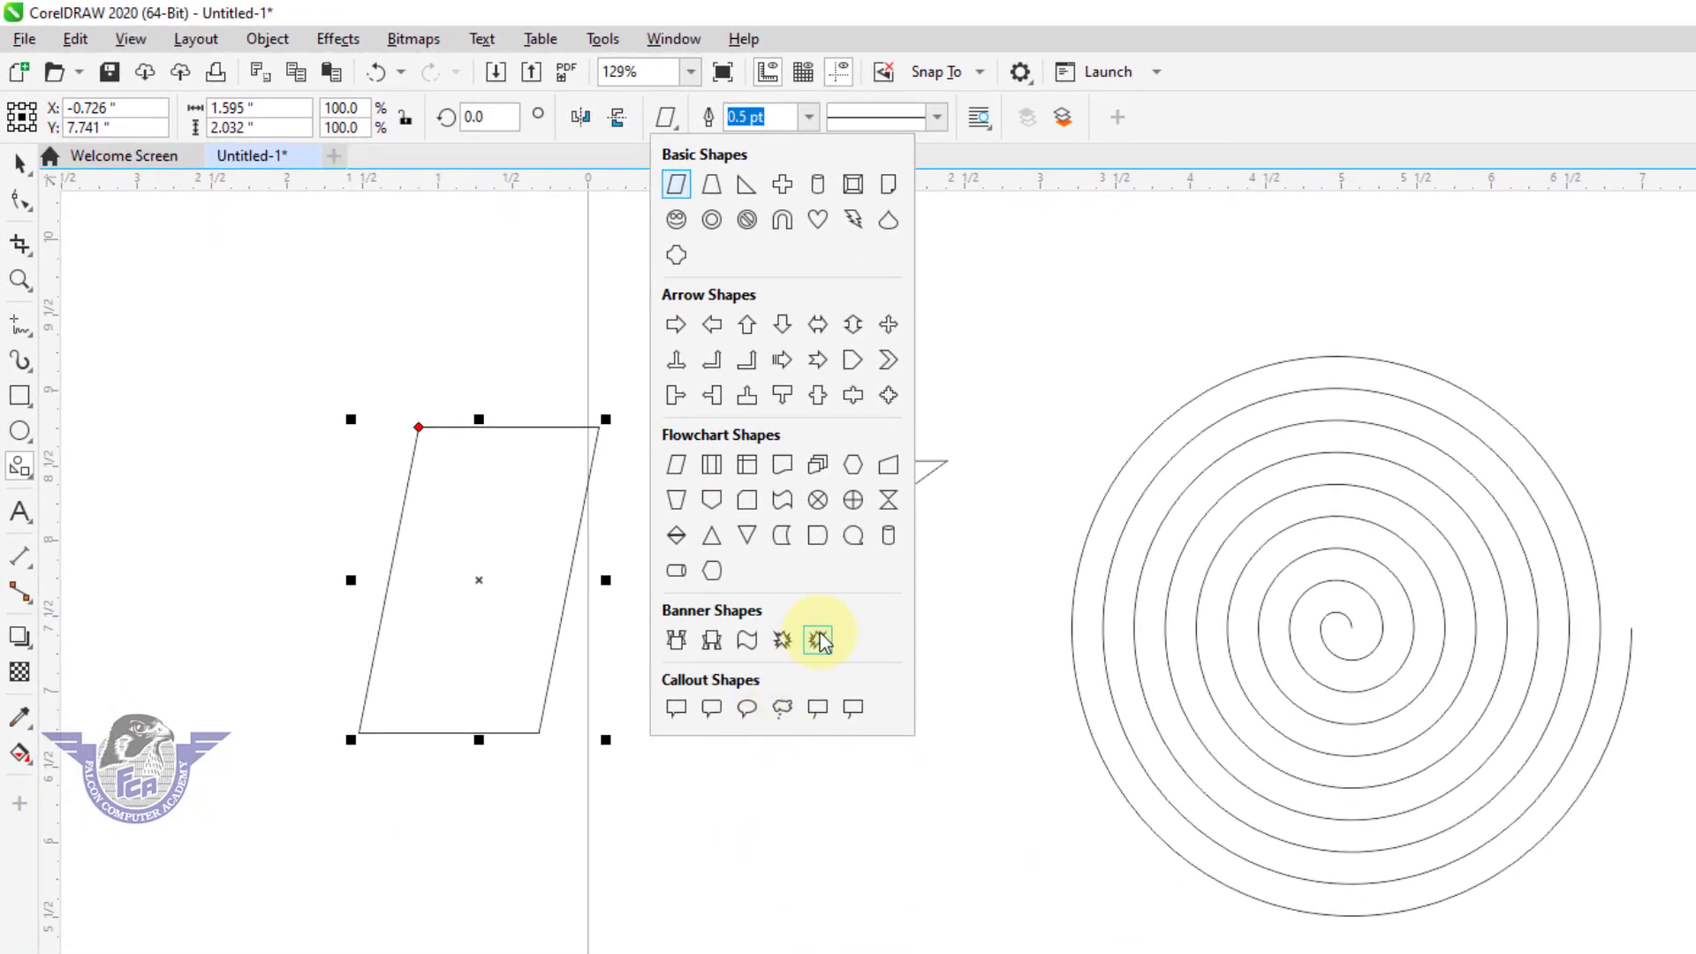
pyautogui.click(1539, 953)
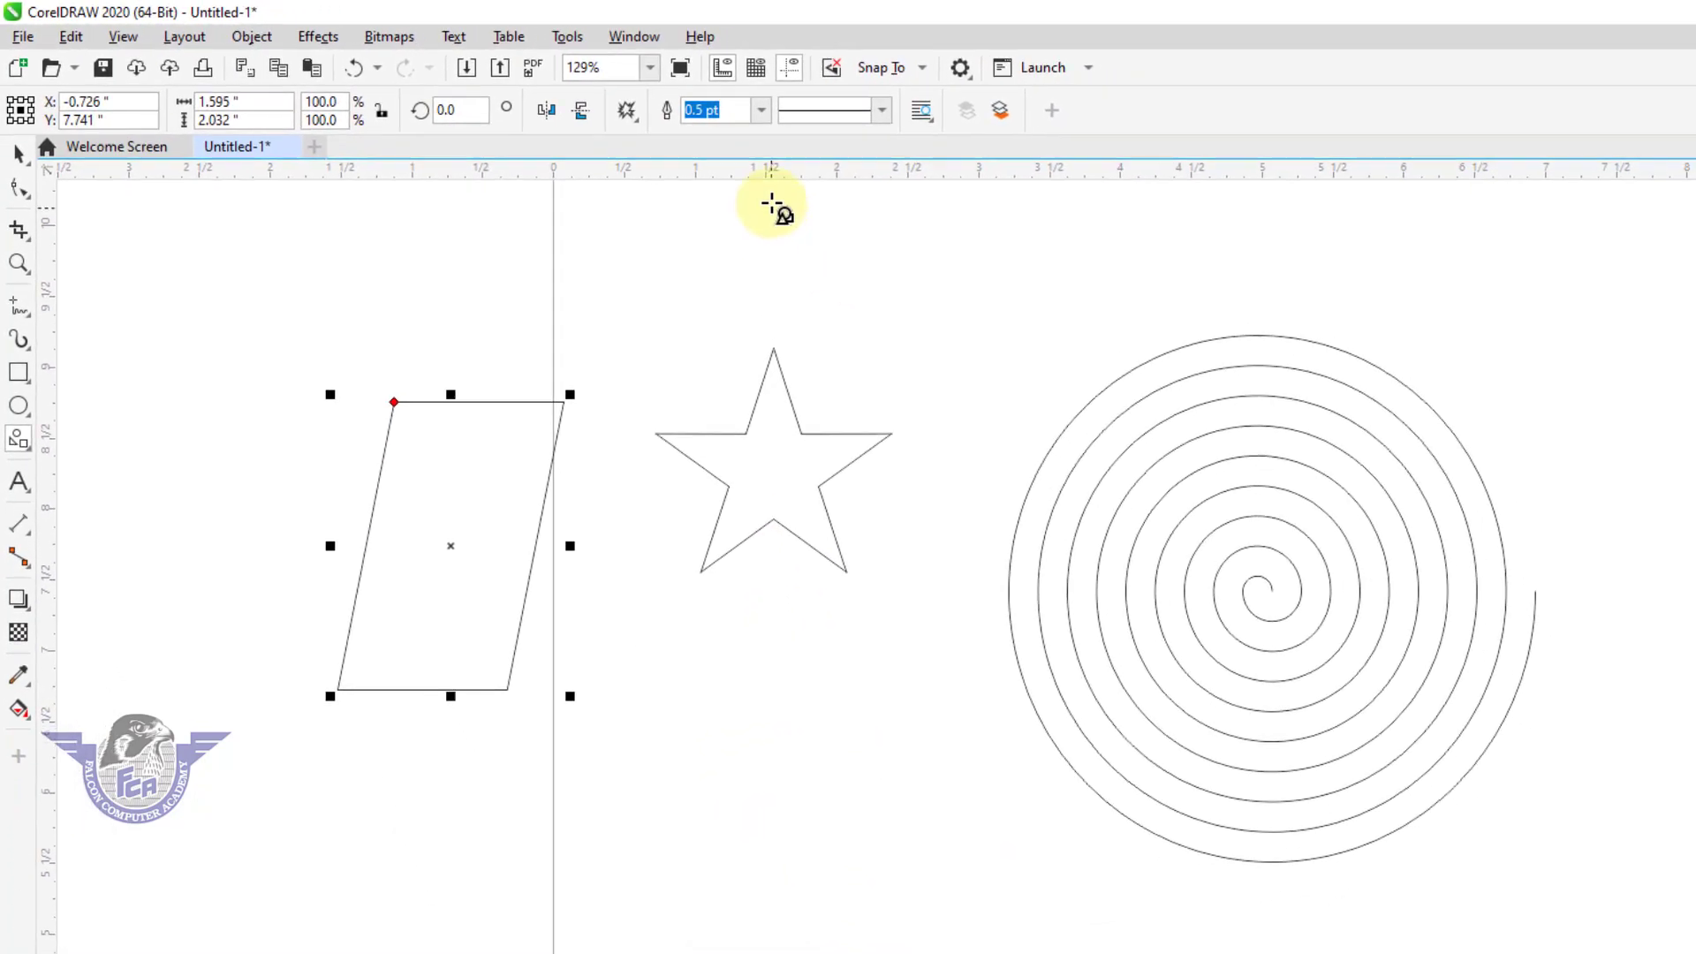
pyautogui.moveTo(812, 206); pyautogui.dragTo(1323, 629)
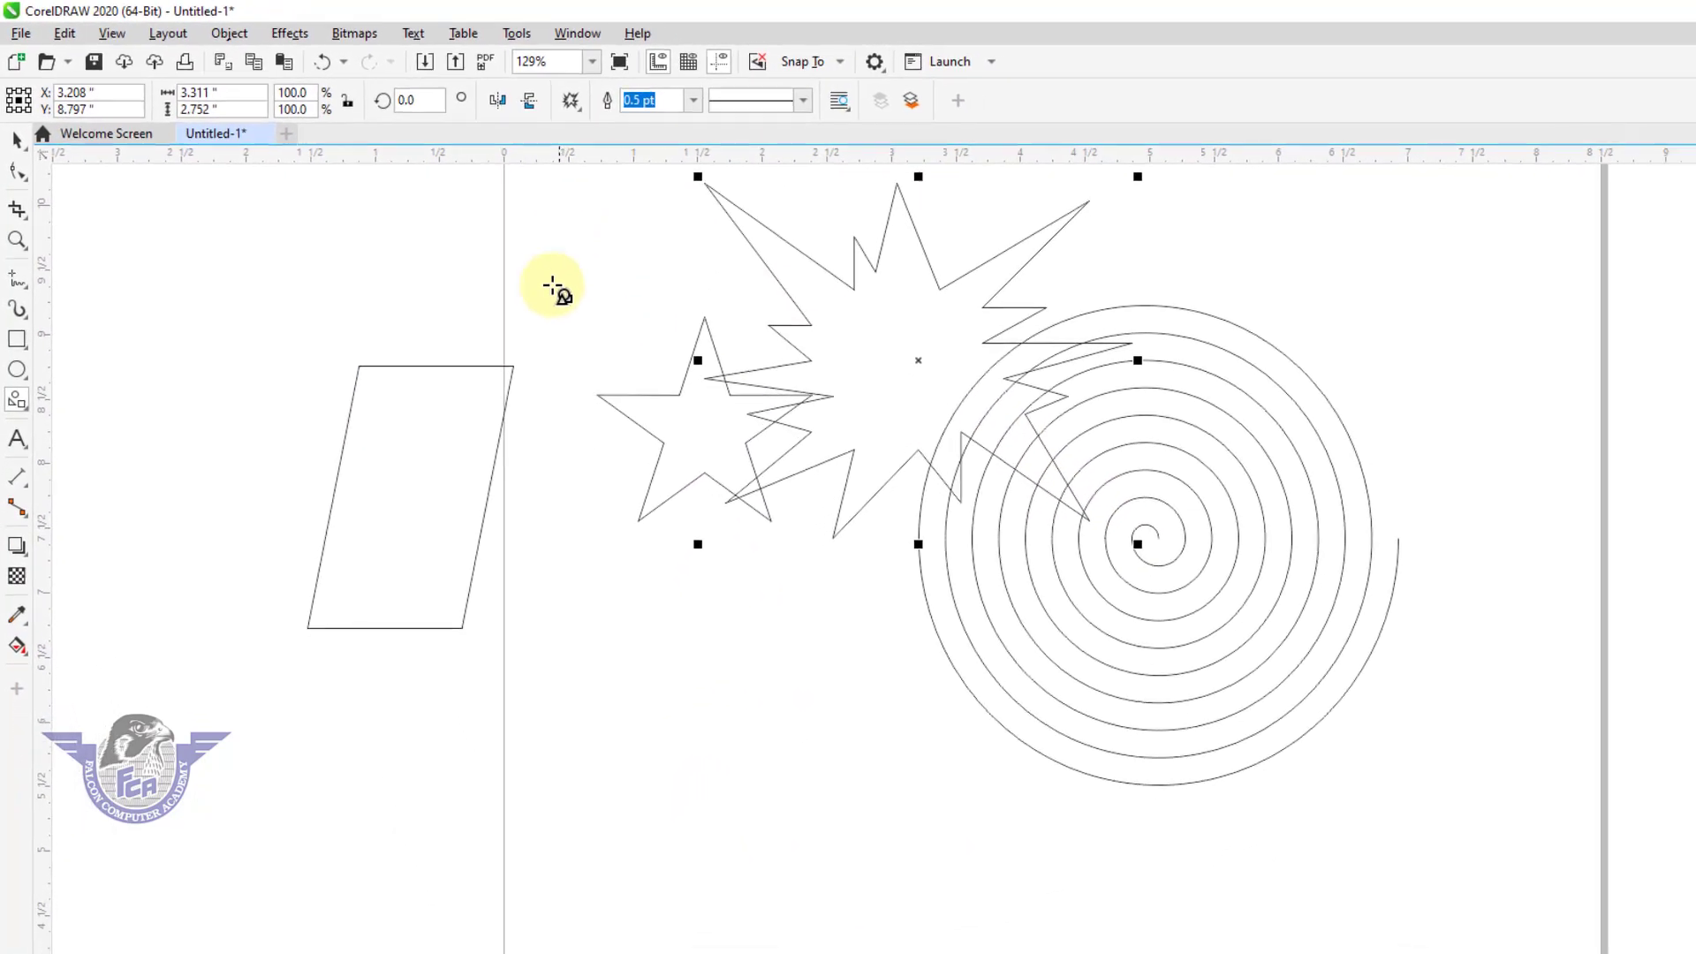
pyautogui.moveTo(468, 216); pyautogui.dragTo(788, 464)
# Fill the smaller burst with magenta and the larger one with cyan.
pyautogui.click(1687, 424)
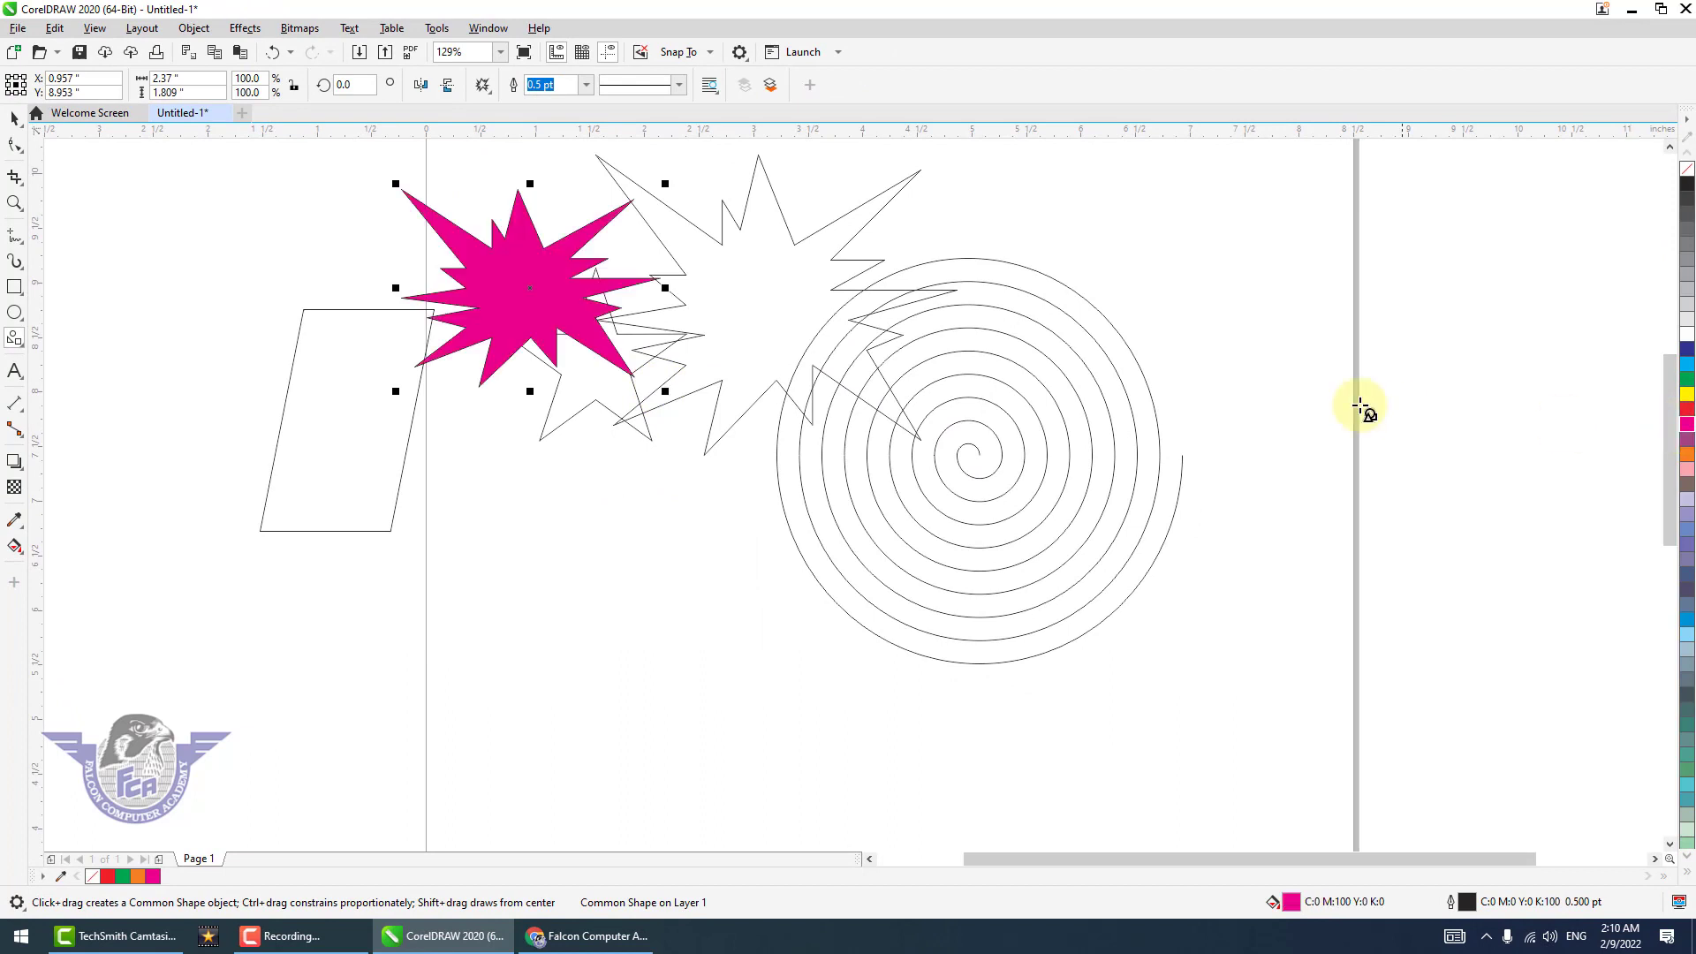
pyautogui.click(791, 301)
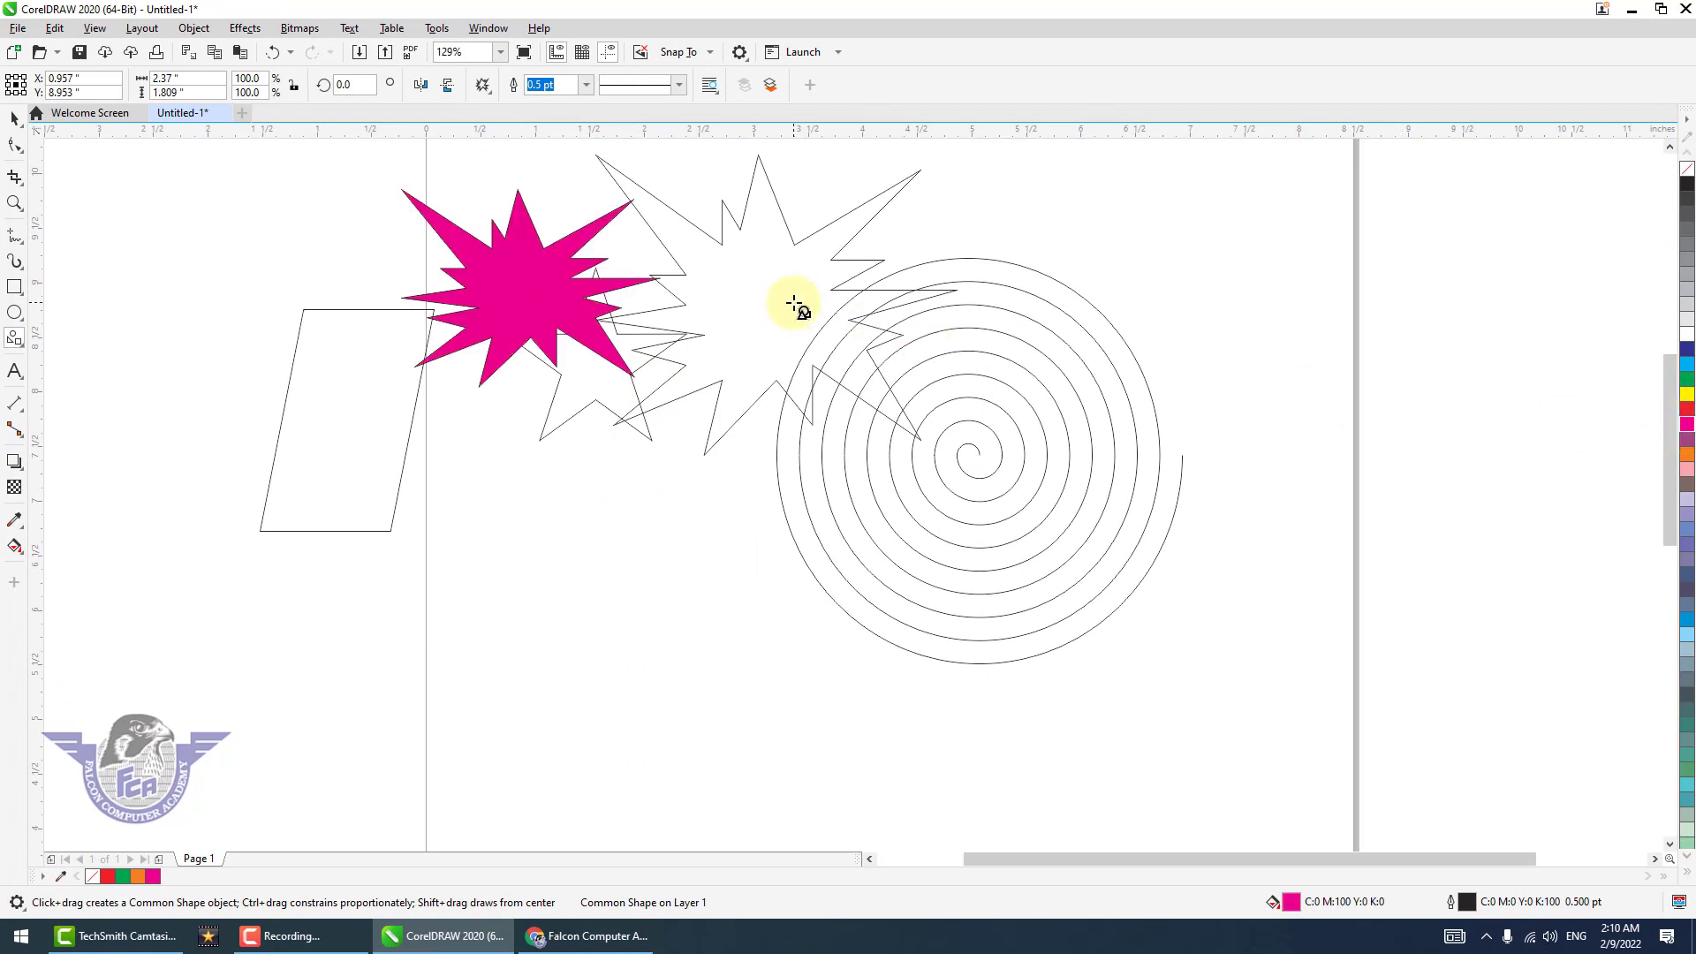
pyautogui.click(1687, 366)
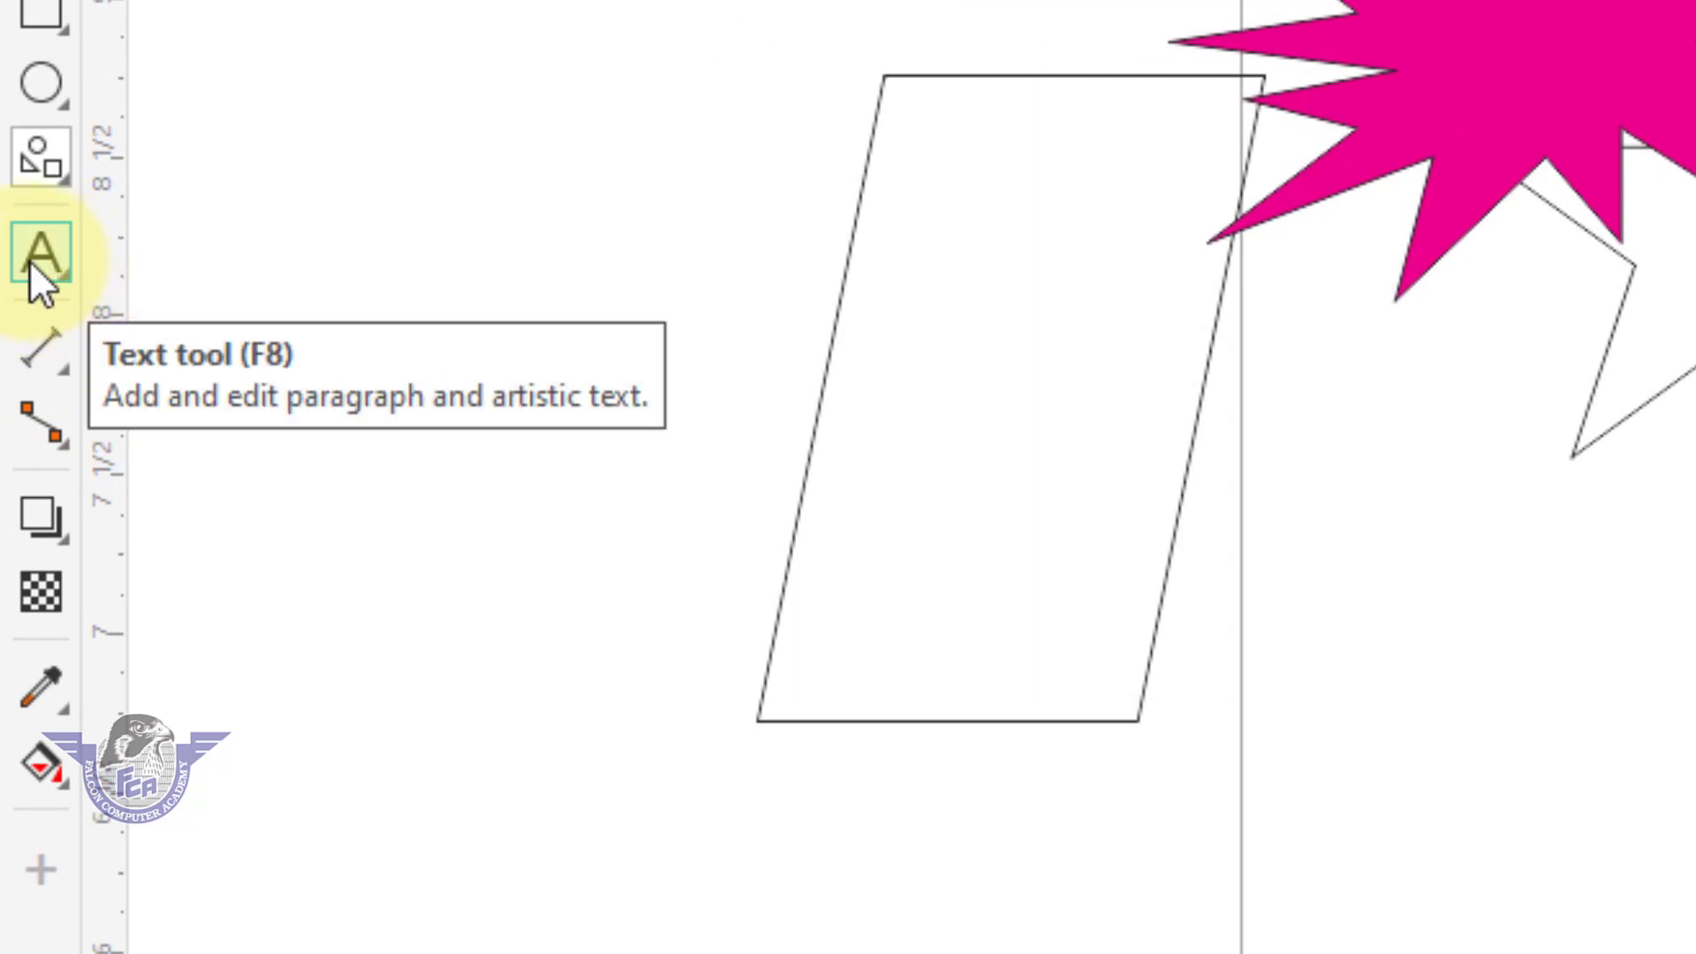
# Add artistic text in the lower part of the page reading "Falcon Computer Academy" with "CorelDraw 2020" on a second line.
pyautogui.click(30, 261)
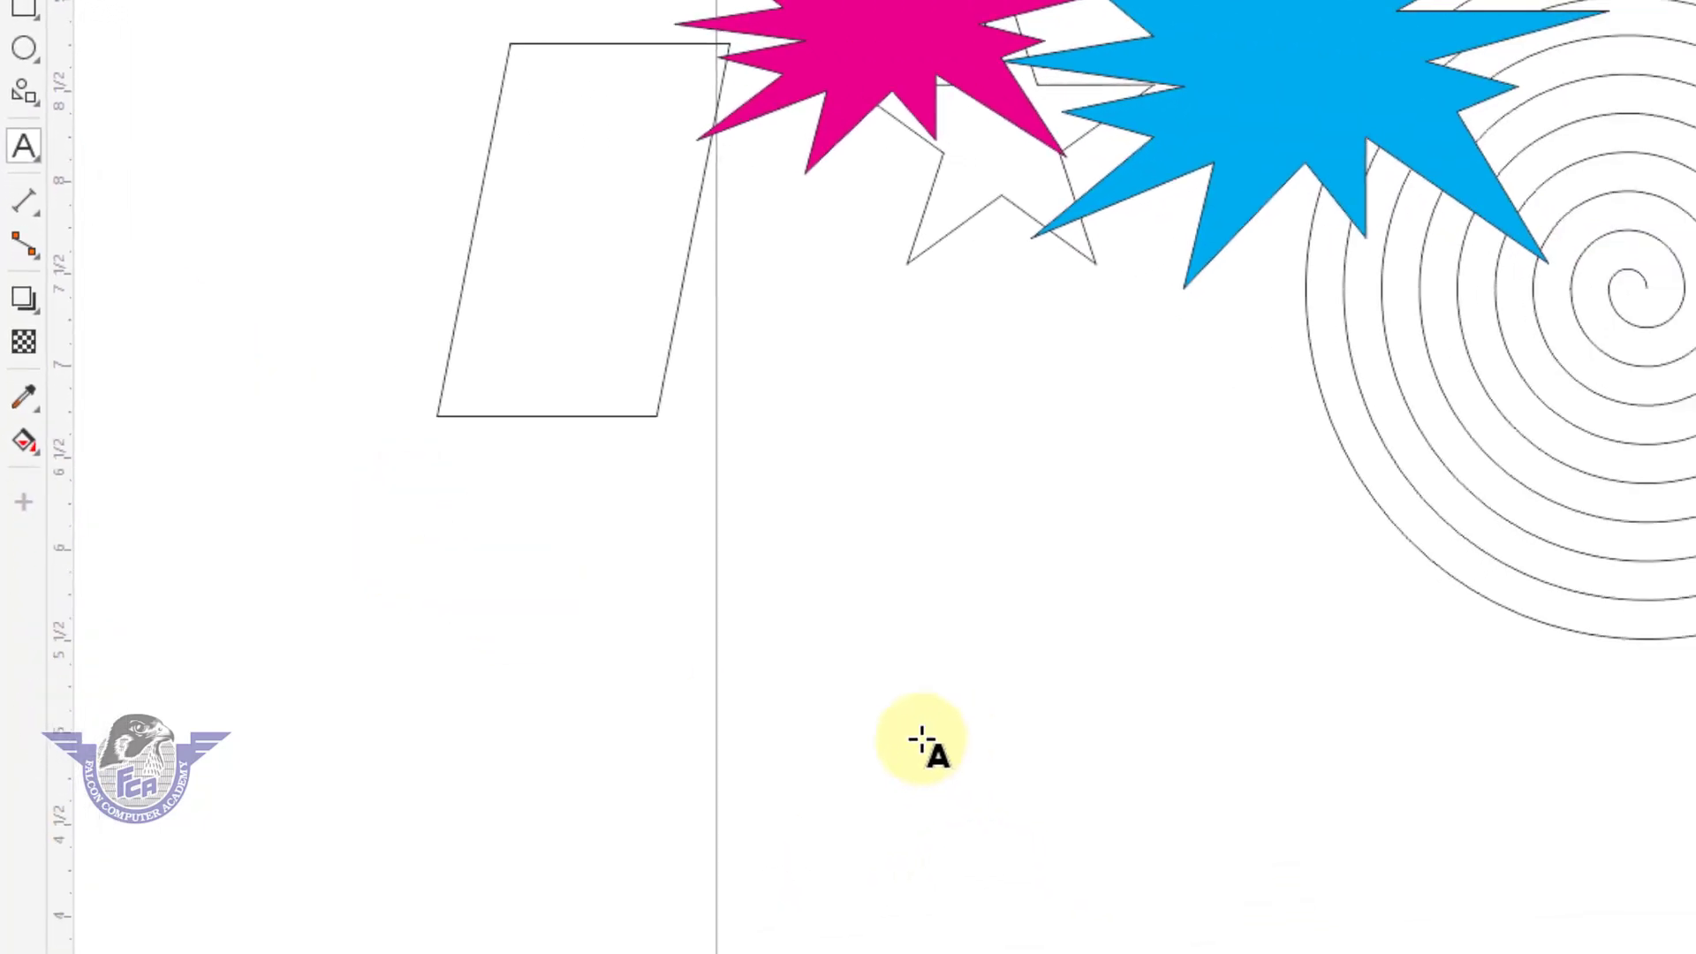
pyautogui.click(921, 740)
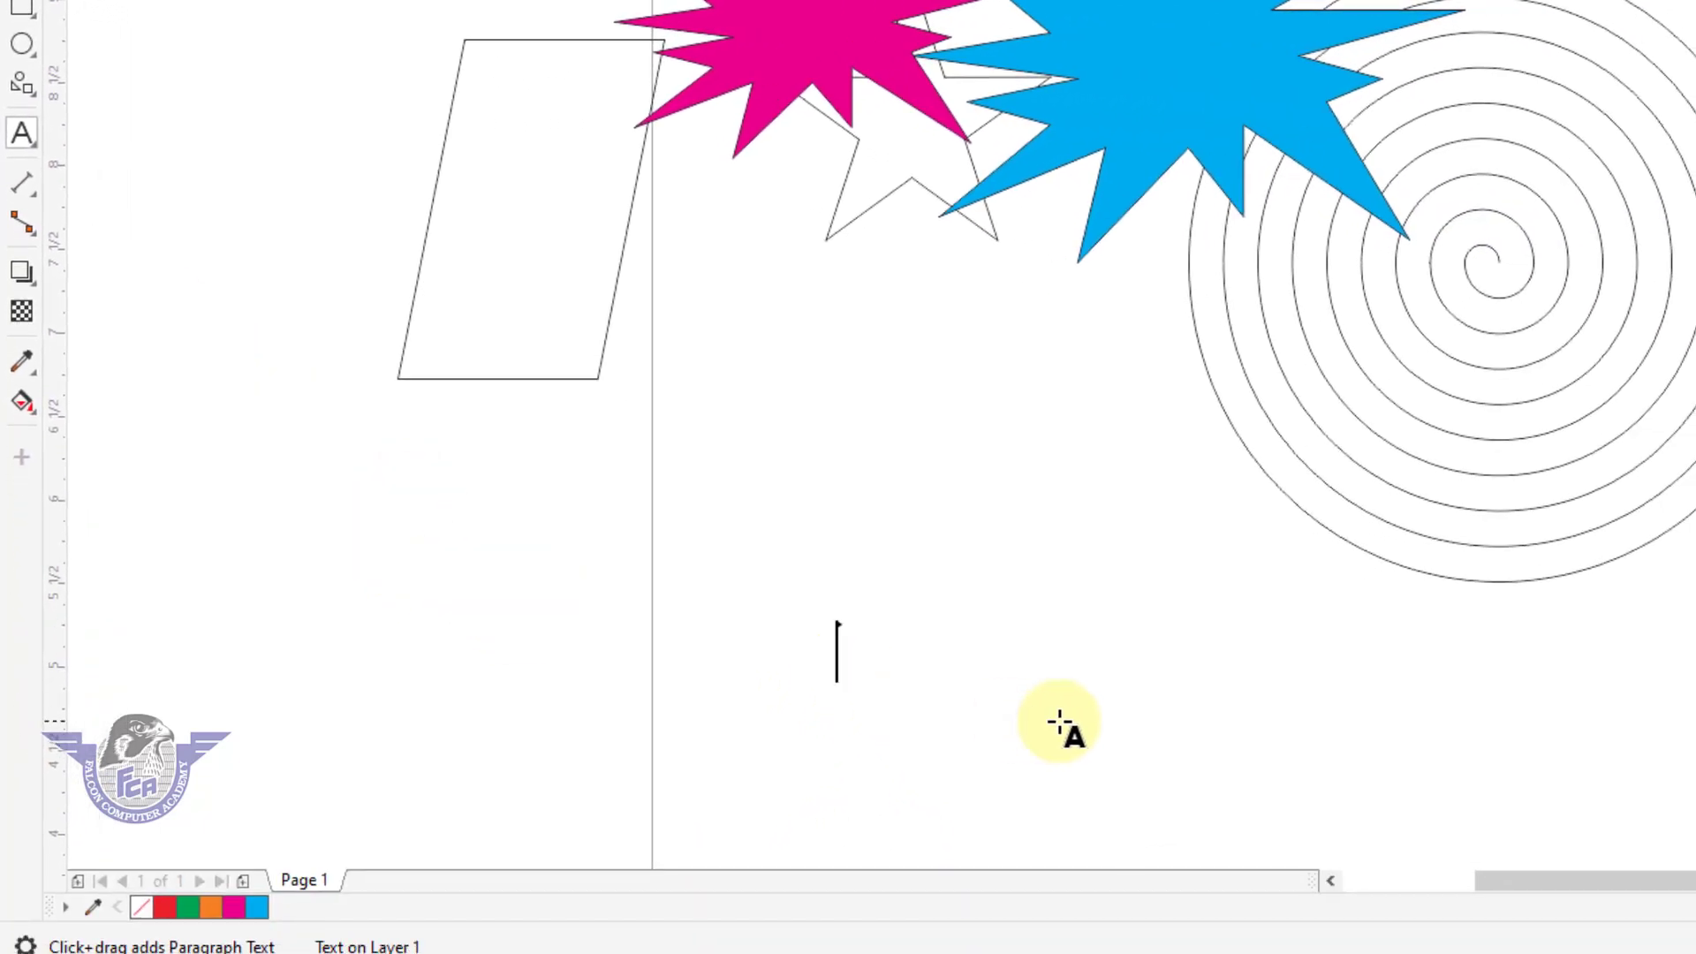
pyautogui.write('Falcon Computer Academy')
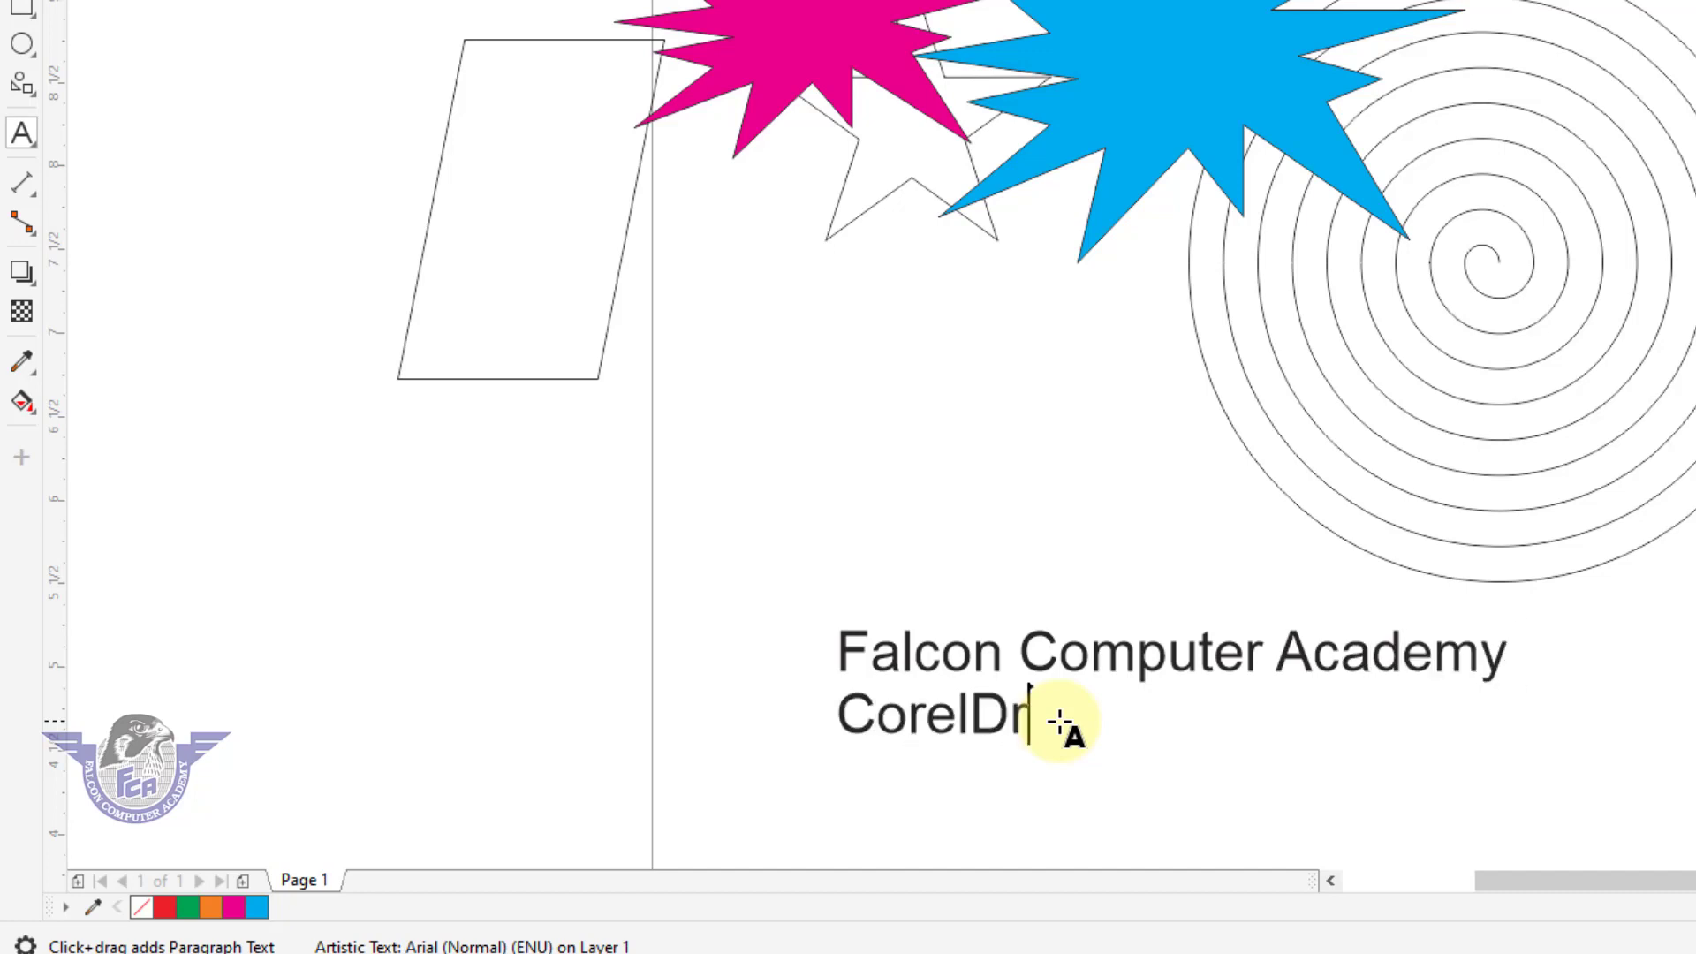
pyautogui.press('BackSpace')
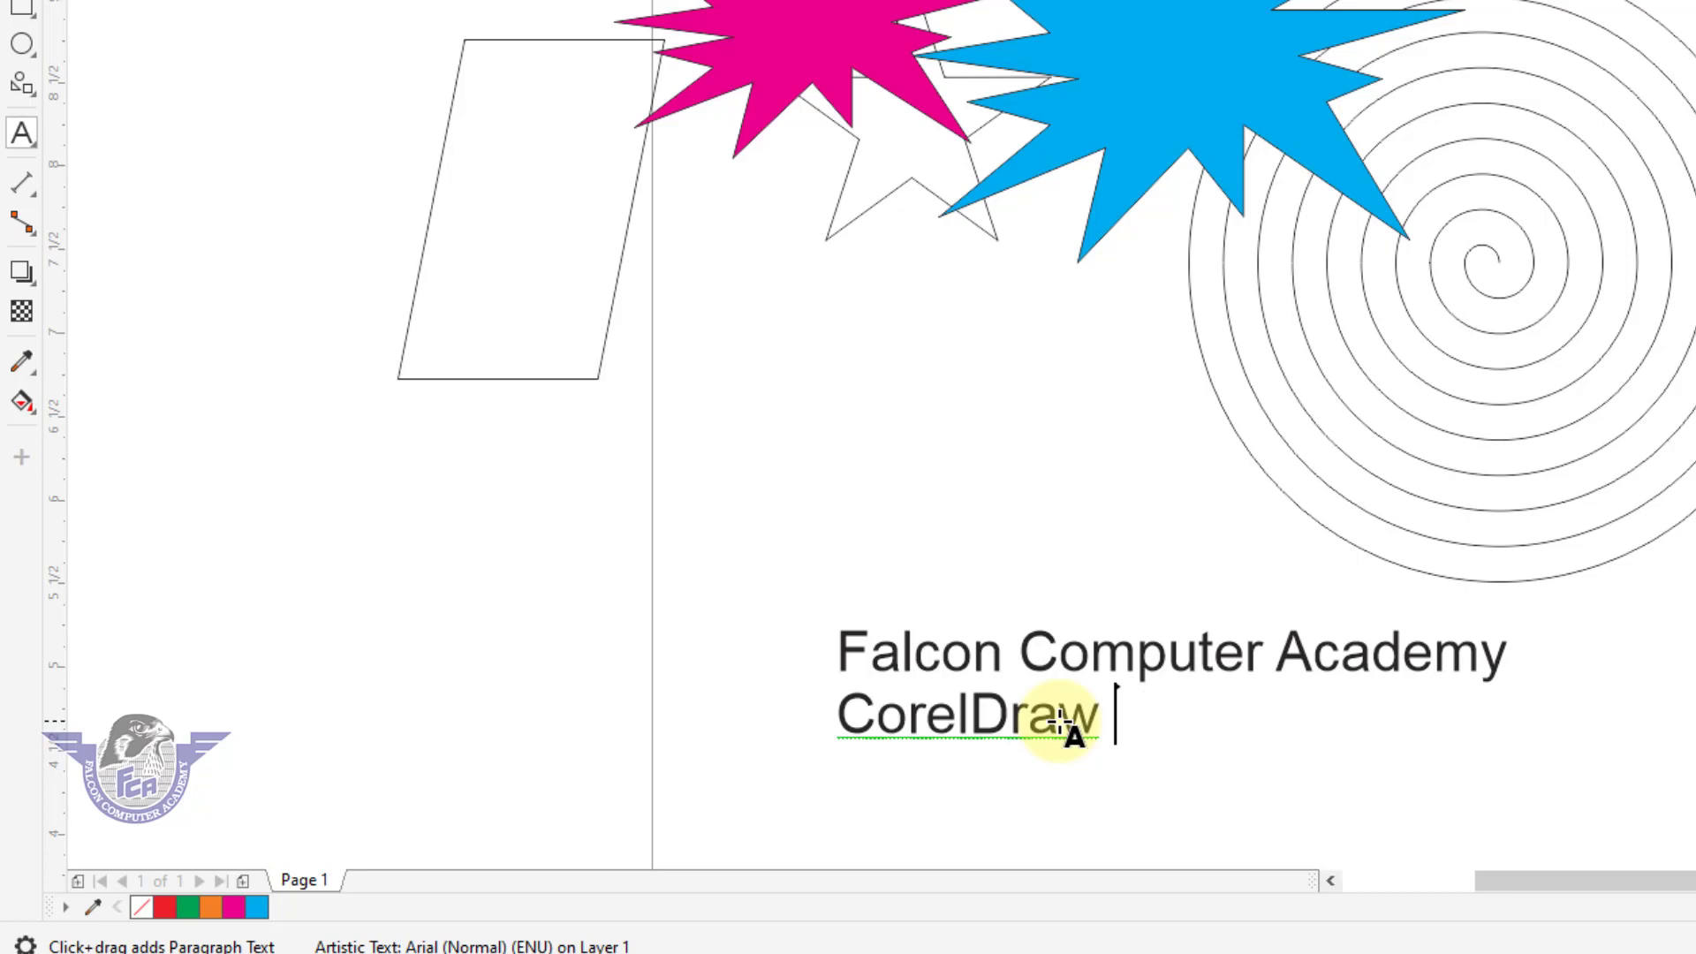
pyautogui.write('20')
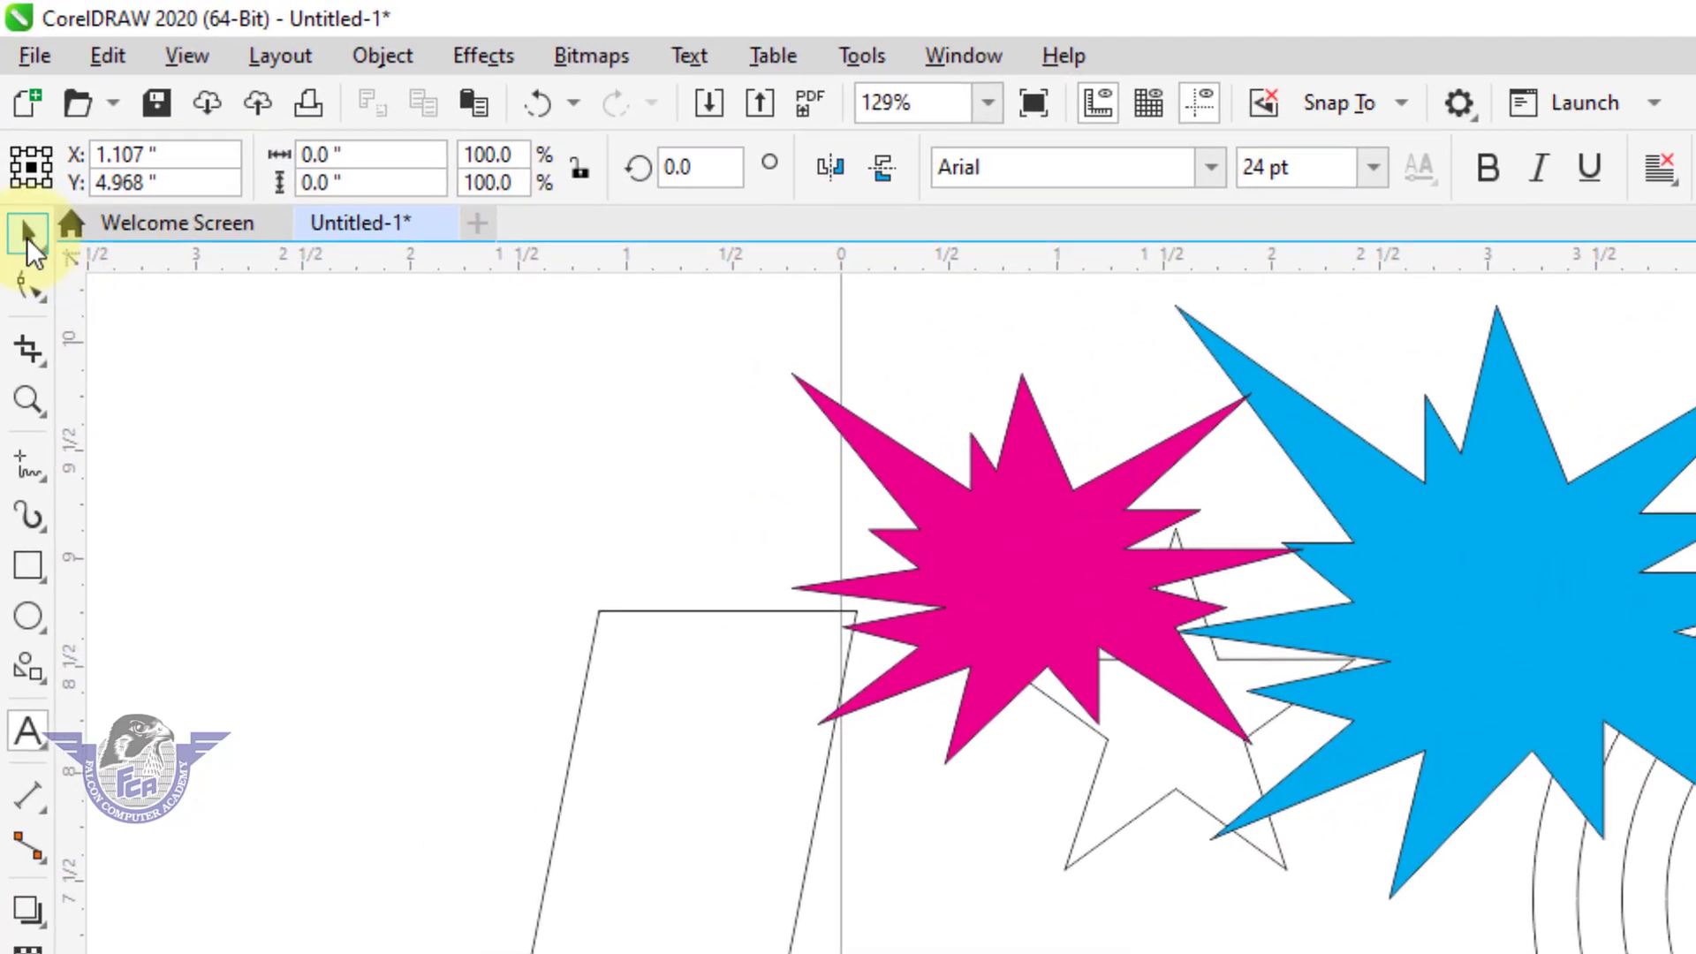
# Move the two-line text up and left, close to the page's left edge.
pyautogui.click(15, 124)
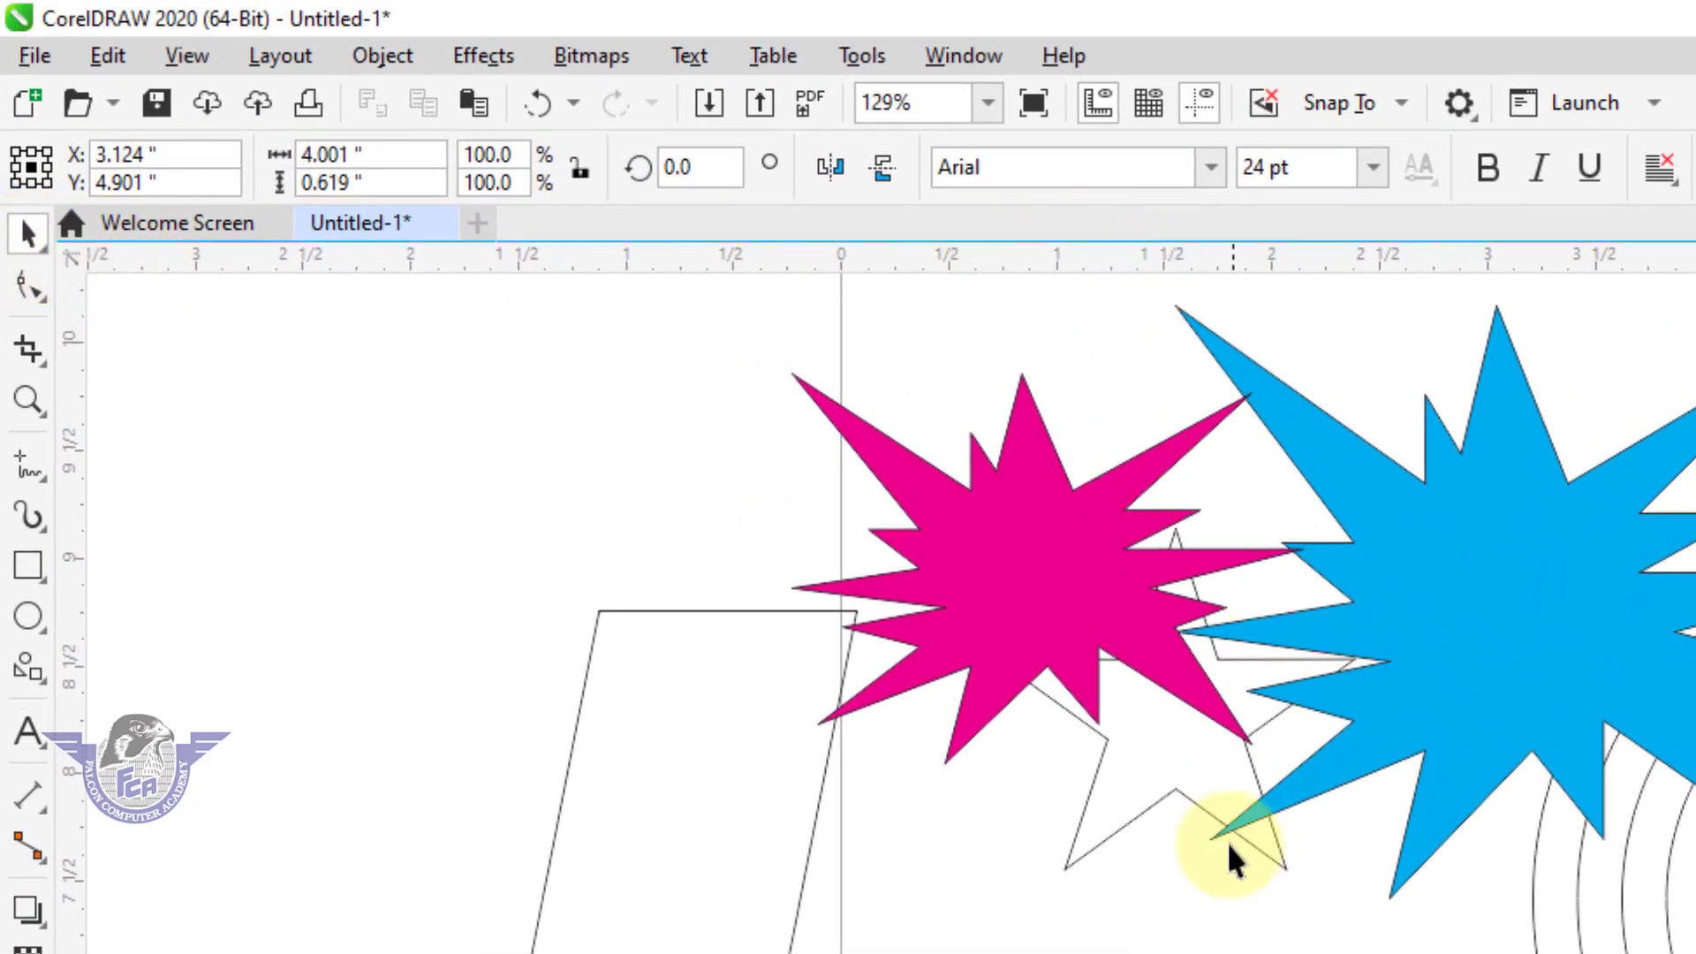
pyautogui.click(862, 795)
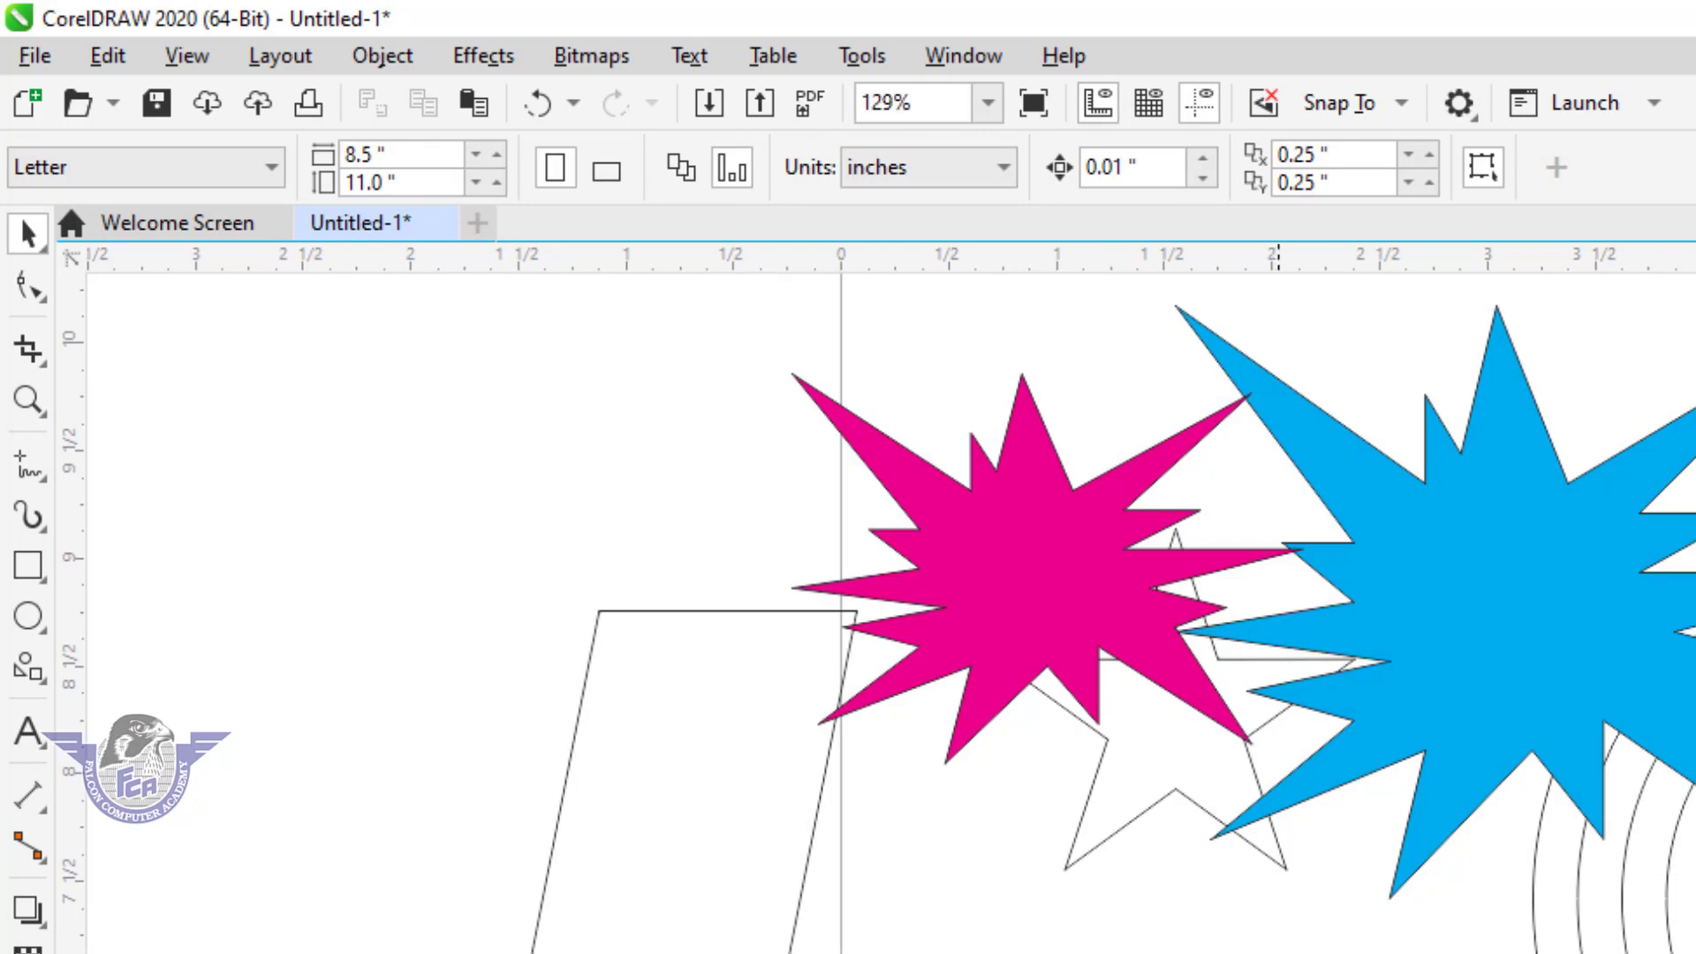
pyautogui.moveTo(849, 935); pyautogui.dragTo(712, 880)
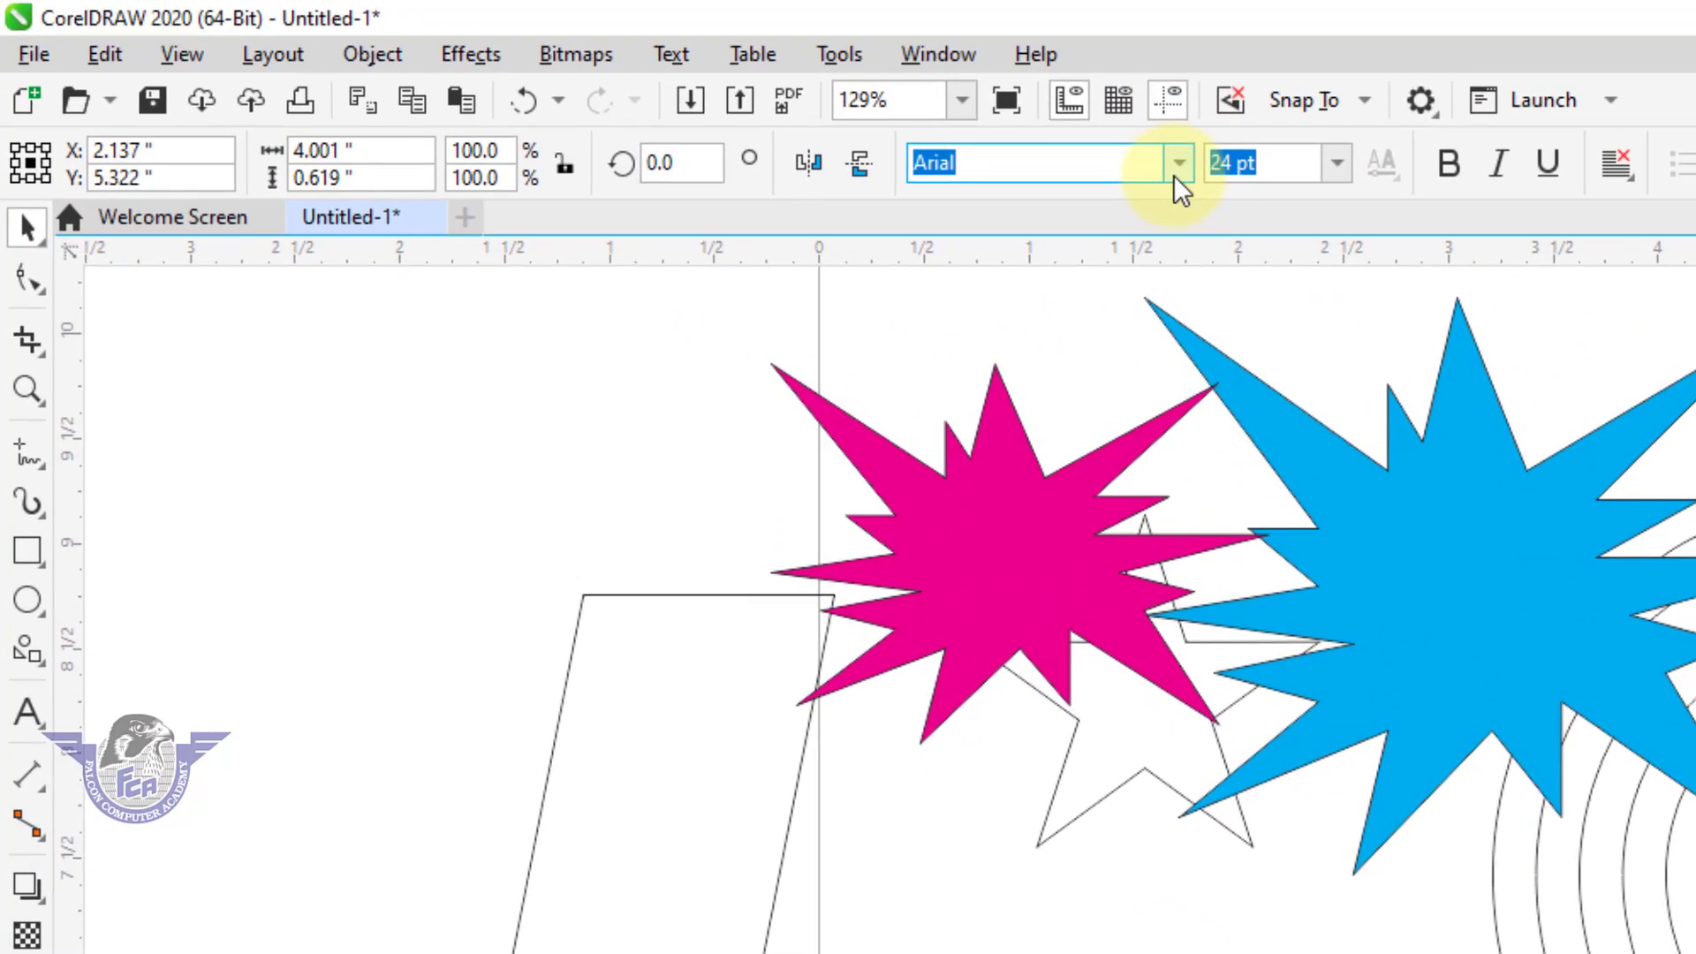
# Format the two-line text in Haettenschweiler at 72 pt and underline it.
pyautogui.click(1173, 163)
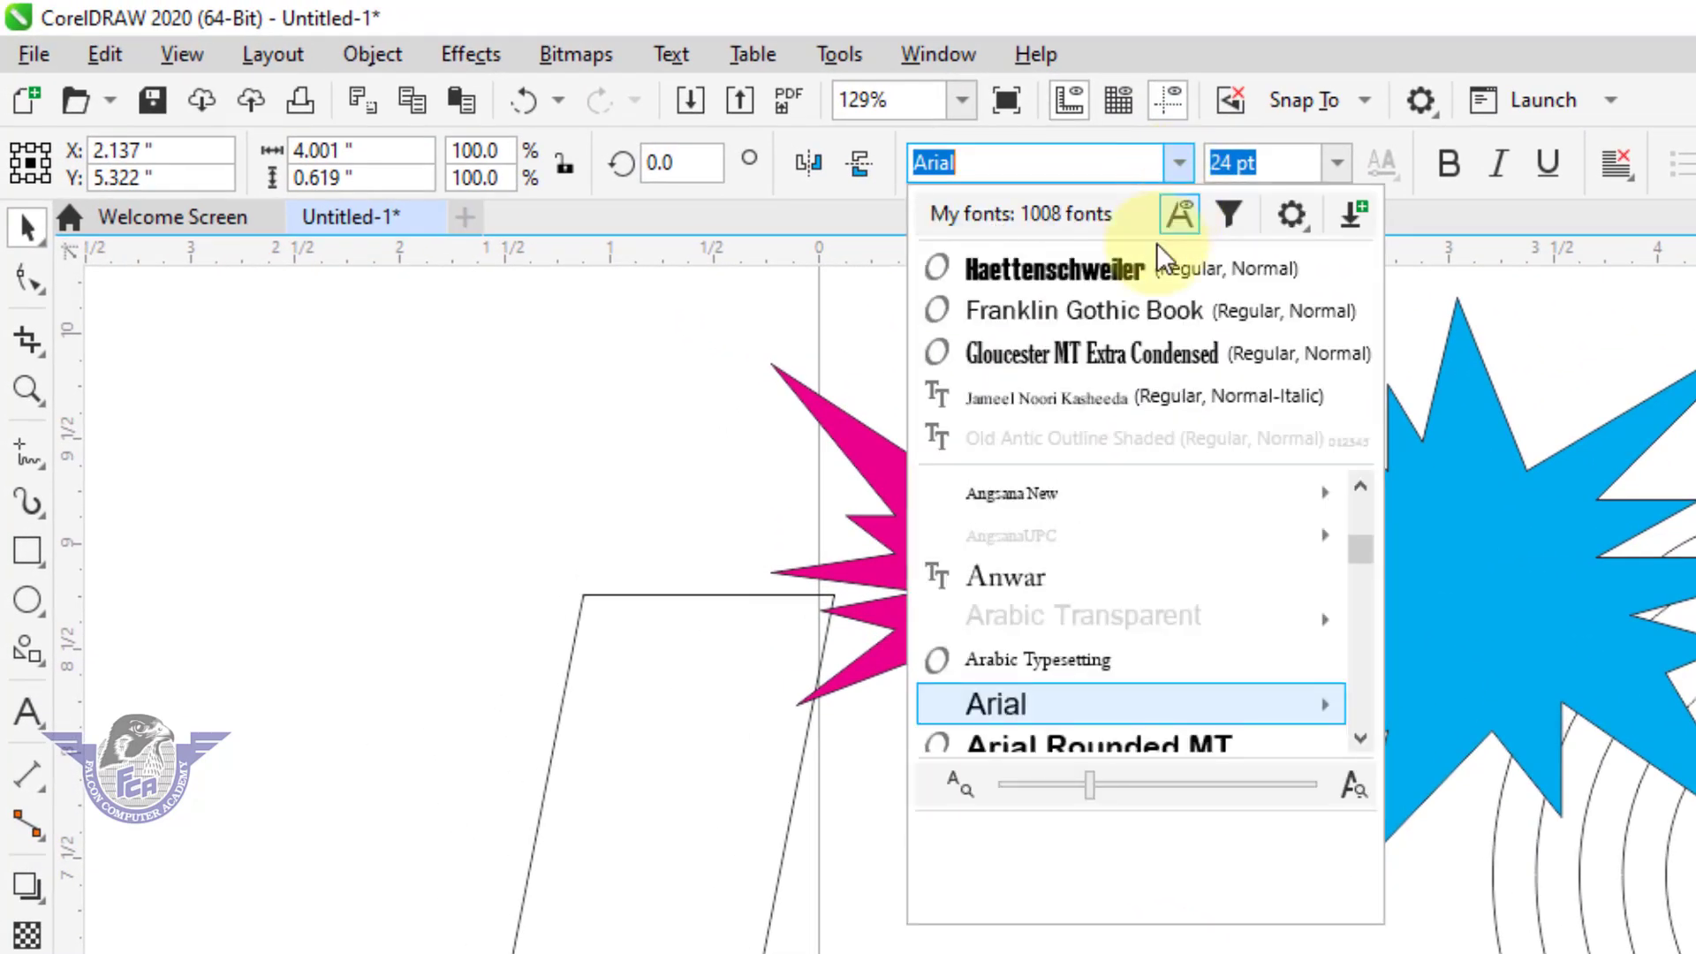
pyautogui.click(1148, 274)
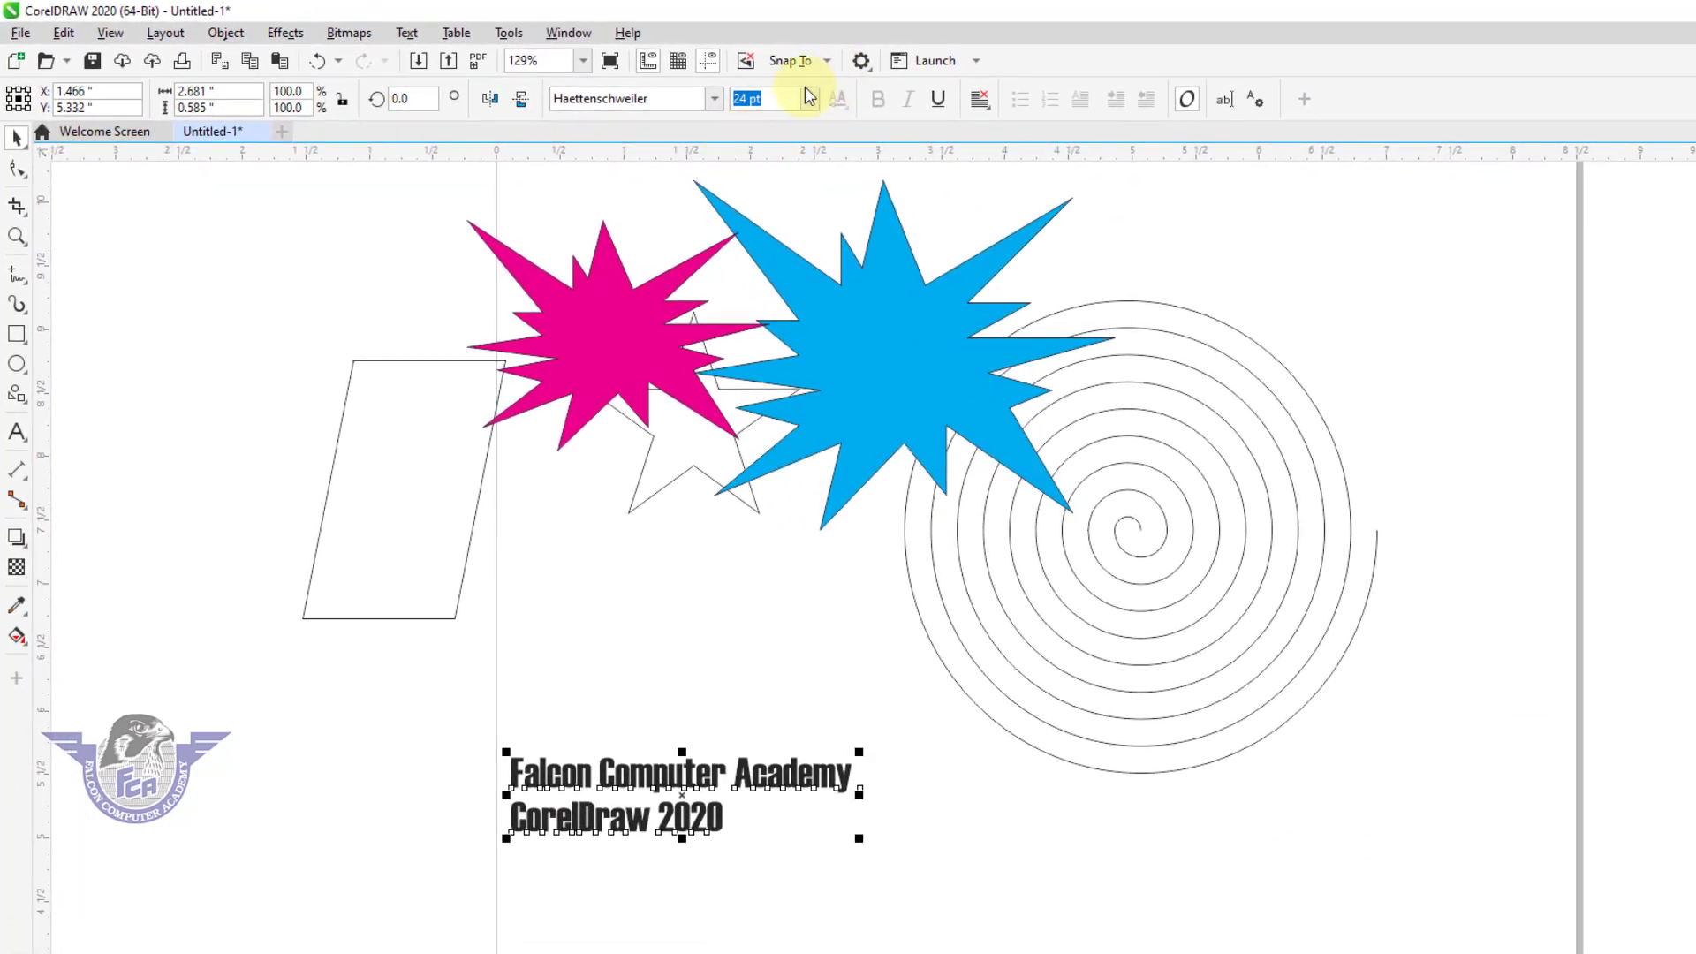
pyautogui.click(809, 98)
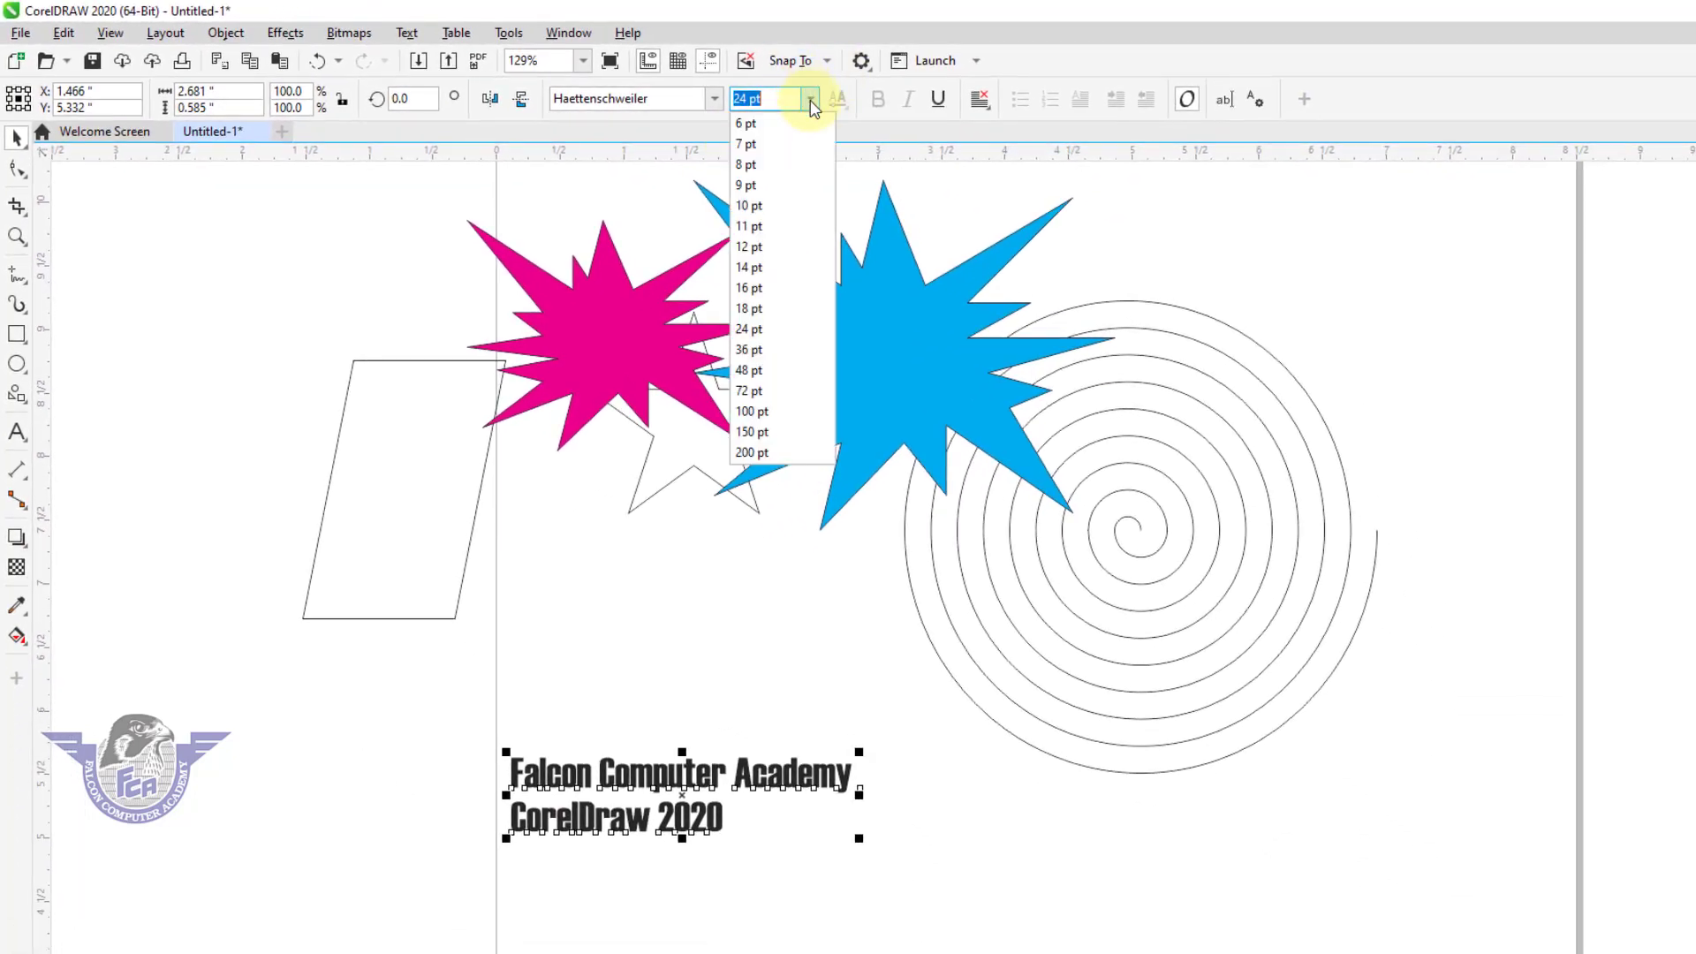
pyautogui.click(775, 389)
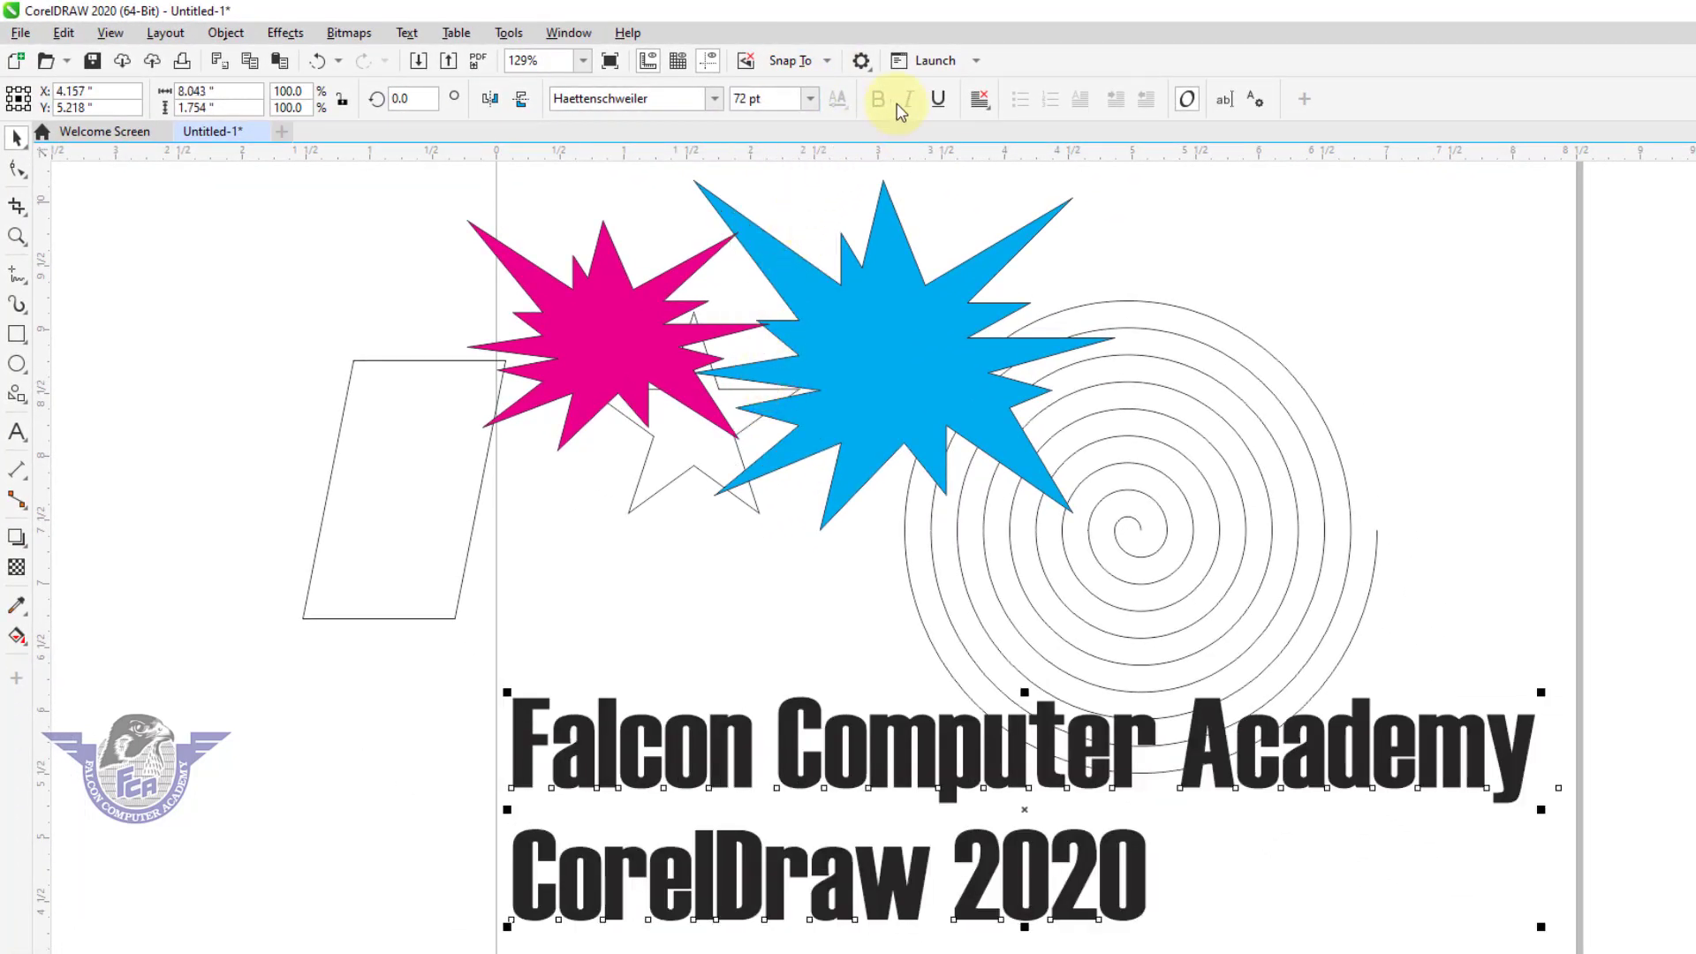
pyautogui.click(938, 101)
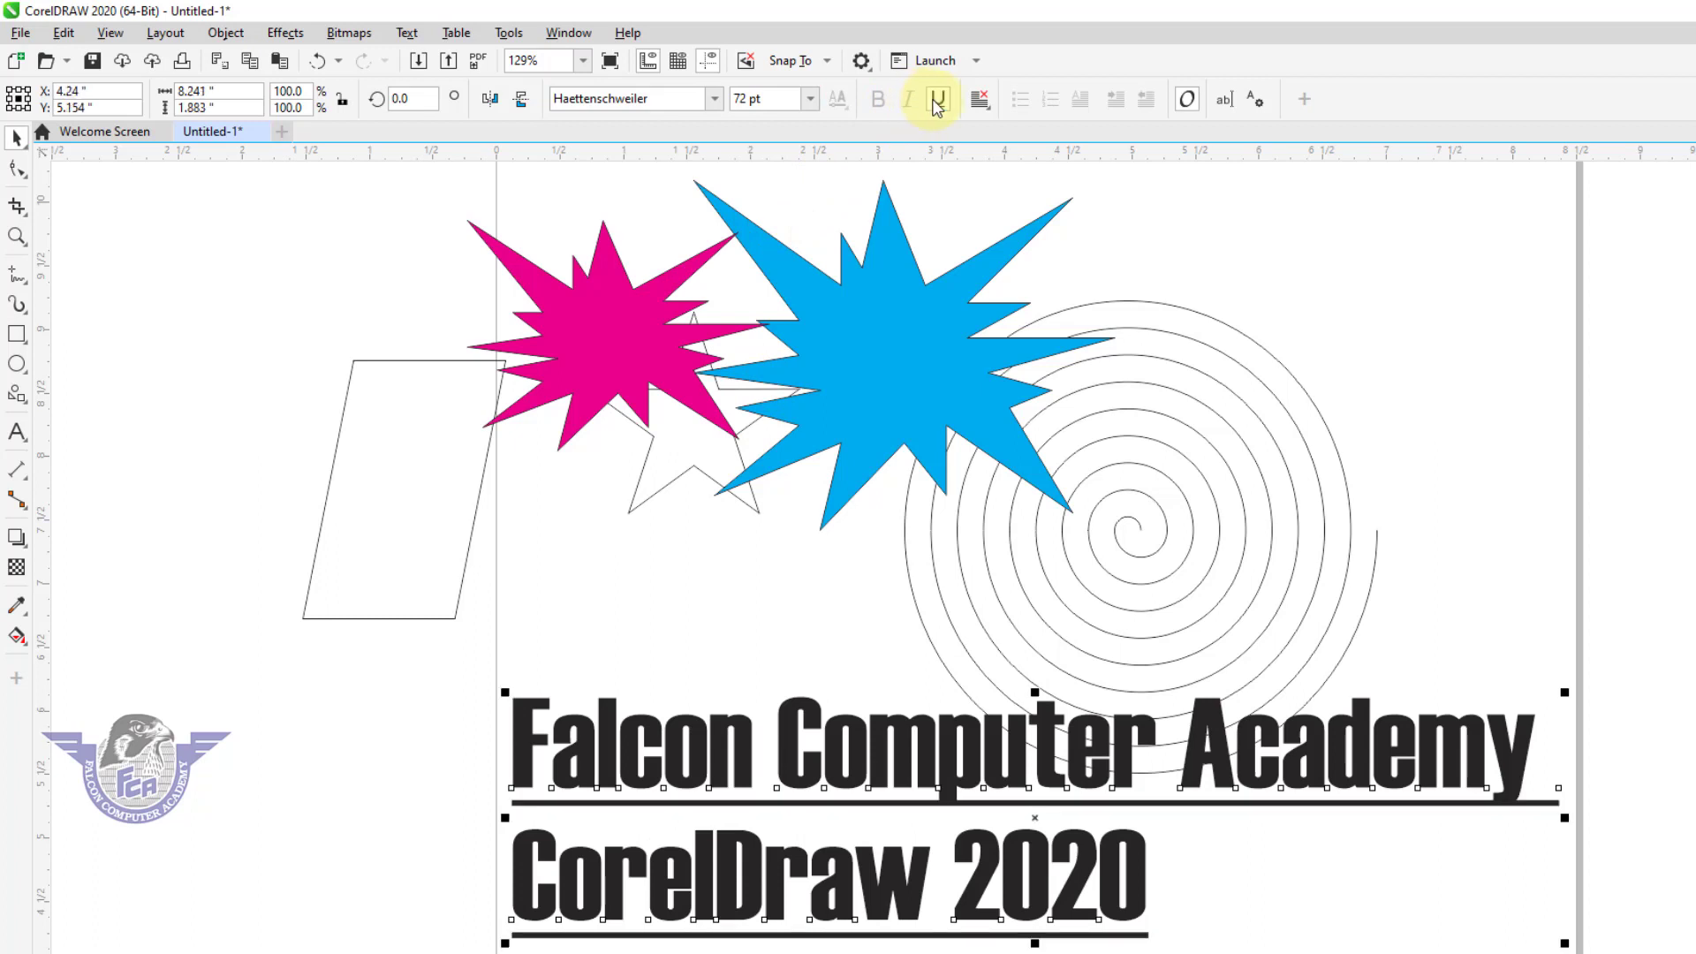
# Remove the underline from the two-line Haettenschweiler text.
pyautogui.click(937, 104)
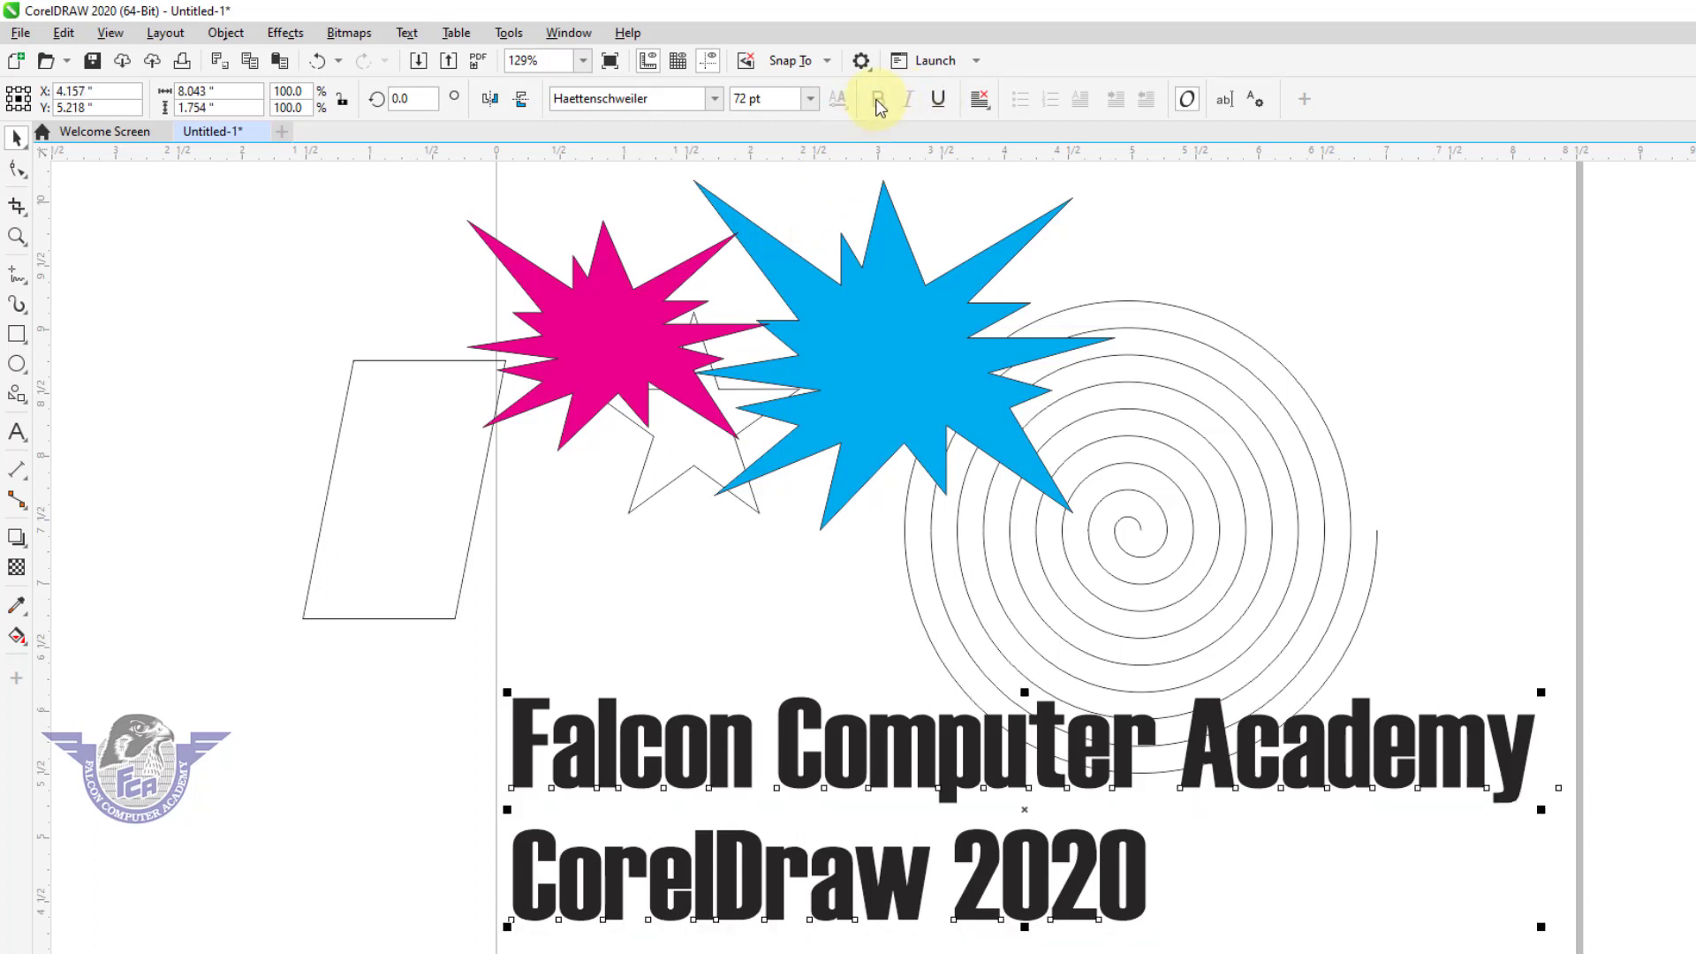
pyautogui.click(720, 100)
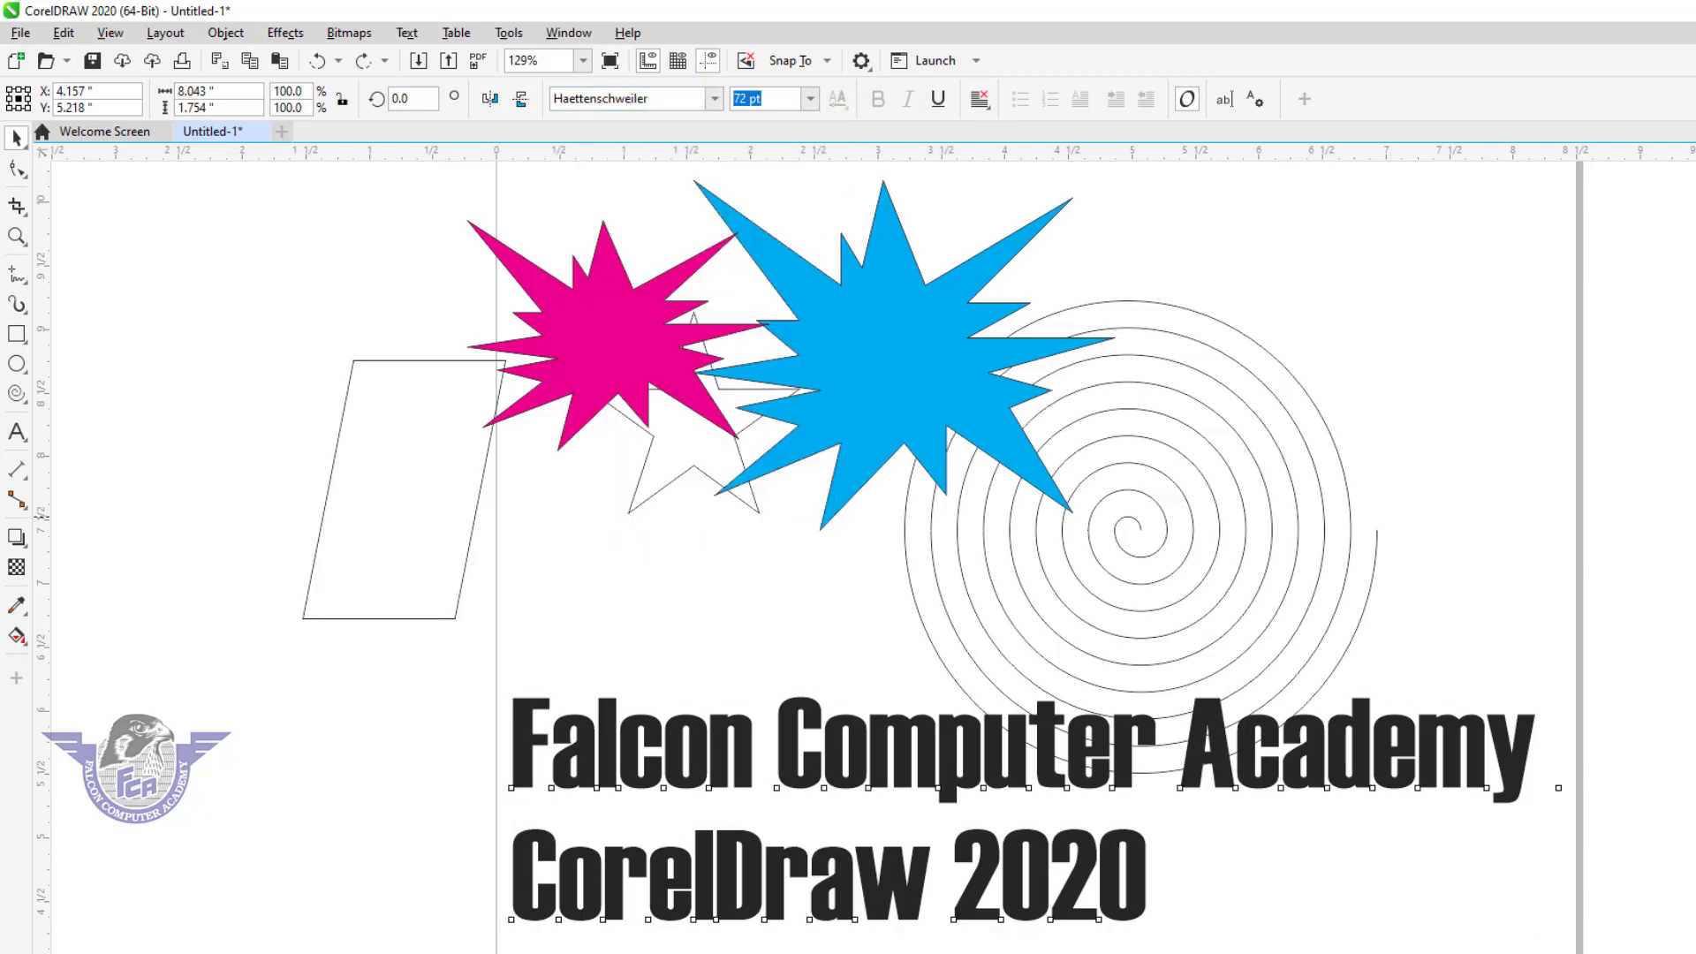
pyautogui.hotkey('ctrl', 'shift', 'z')
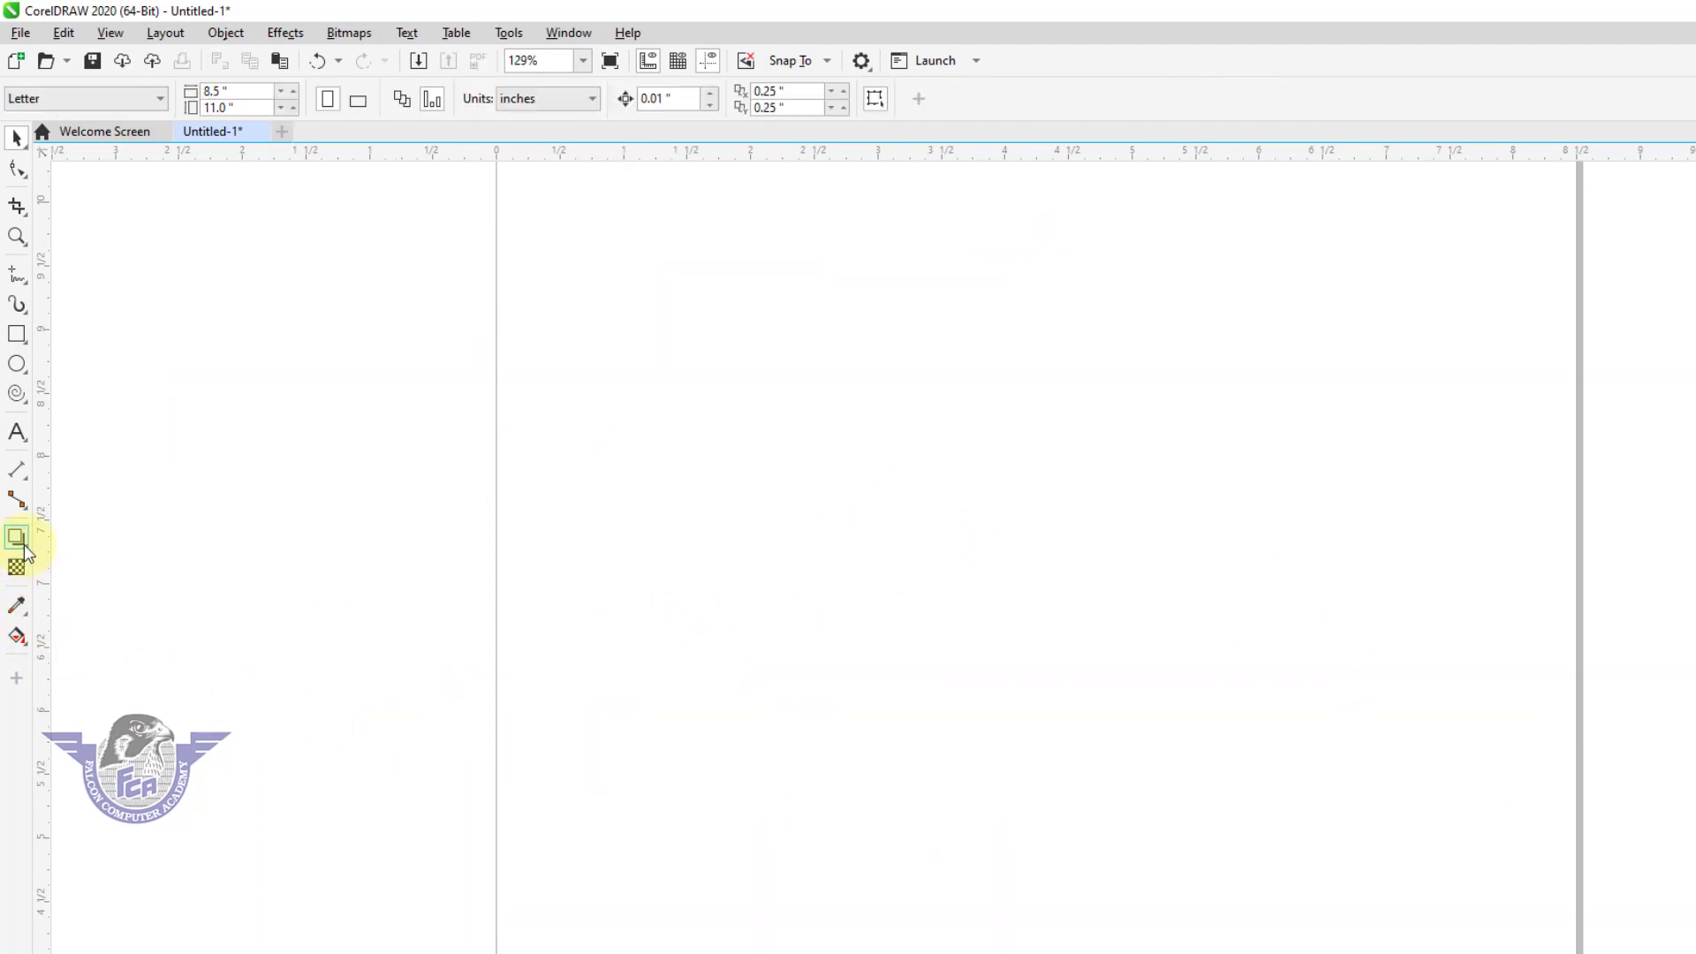
pyautogui.click(24, 545)
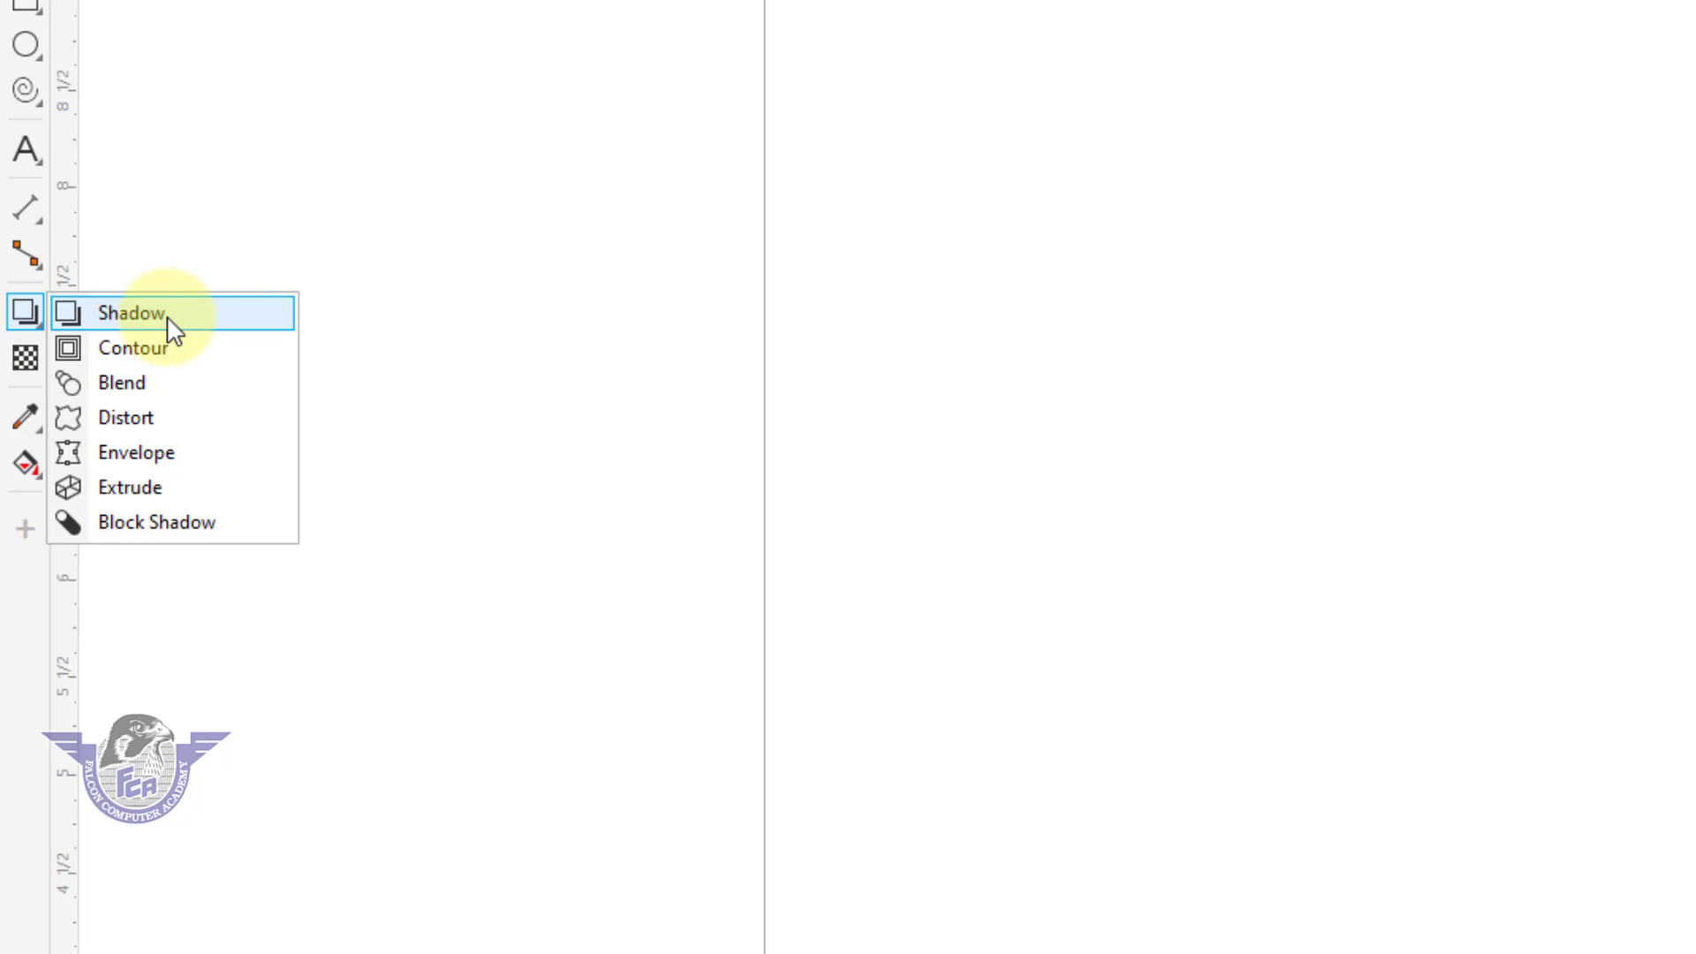
pyautogui.click(336, 198)
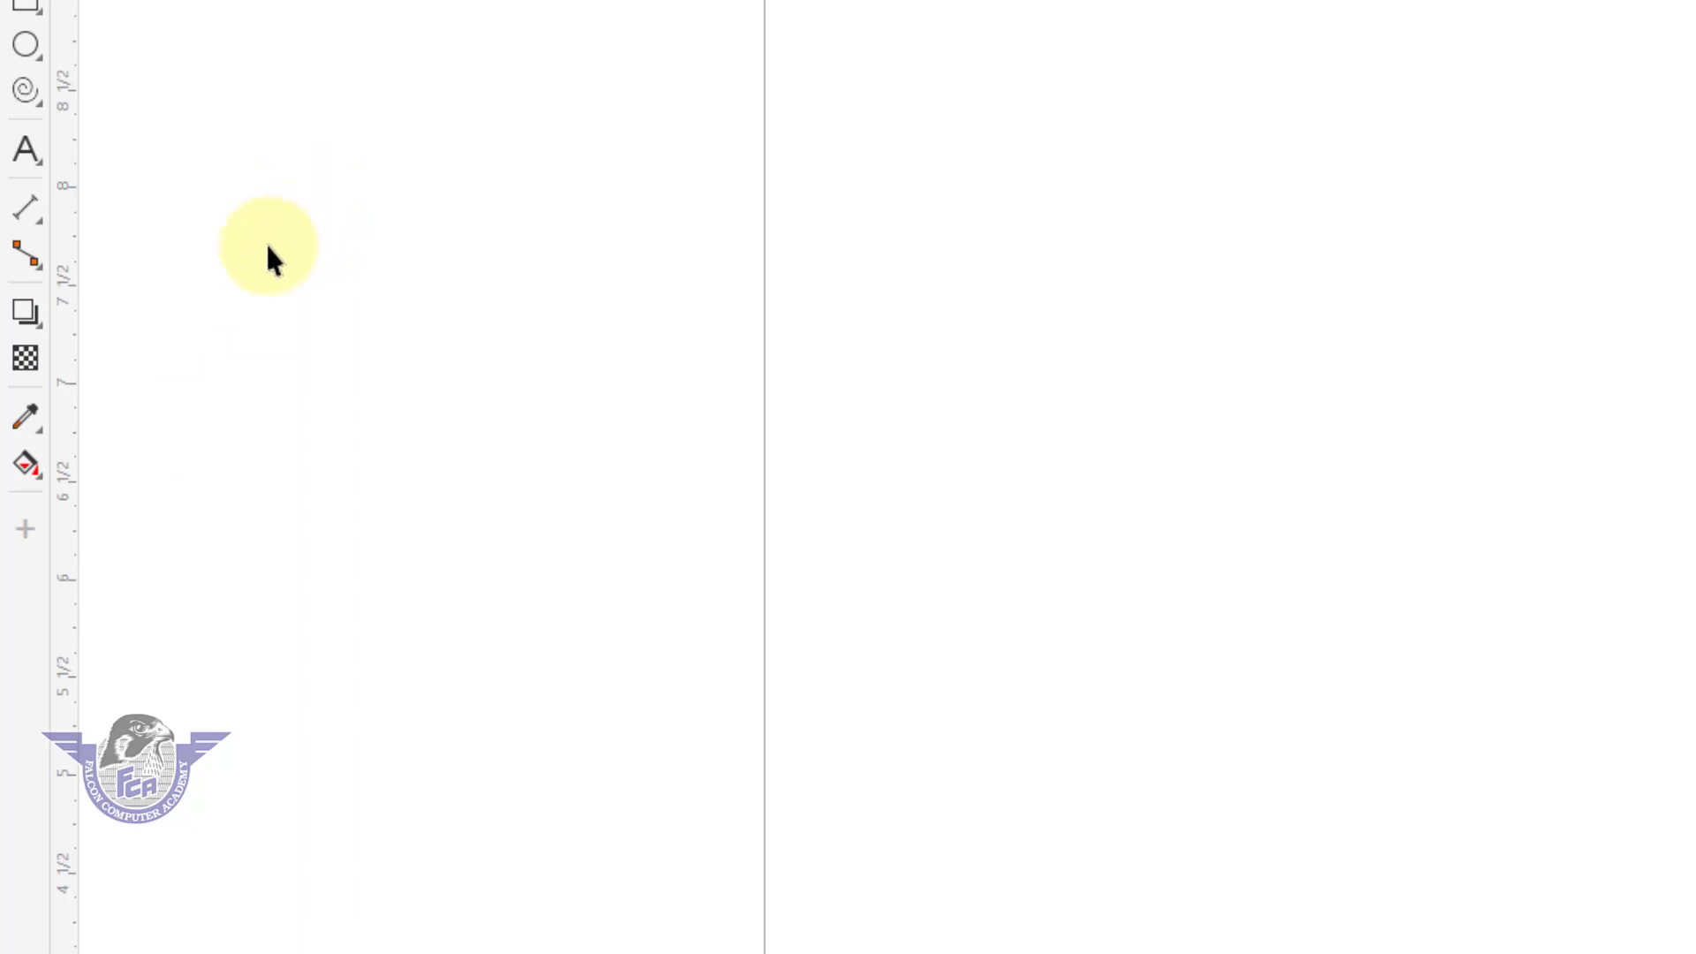
pyautogui.click(31, 328)
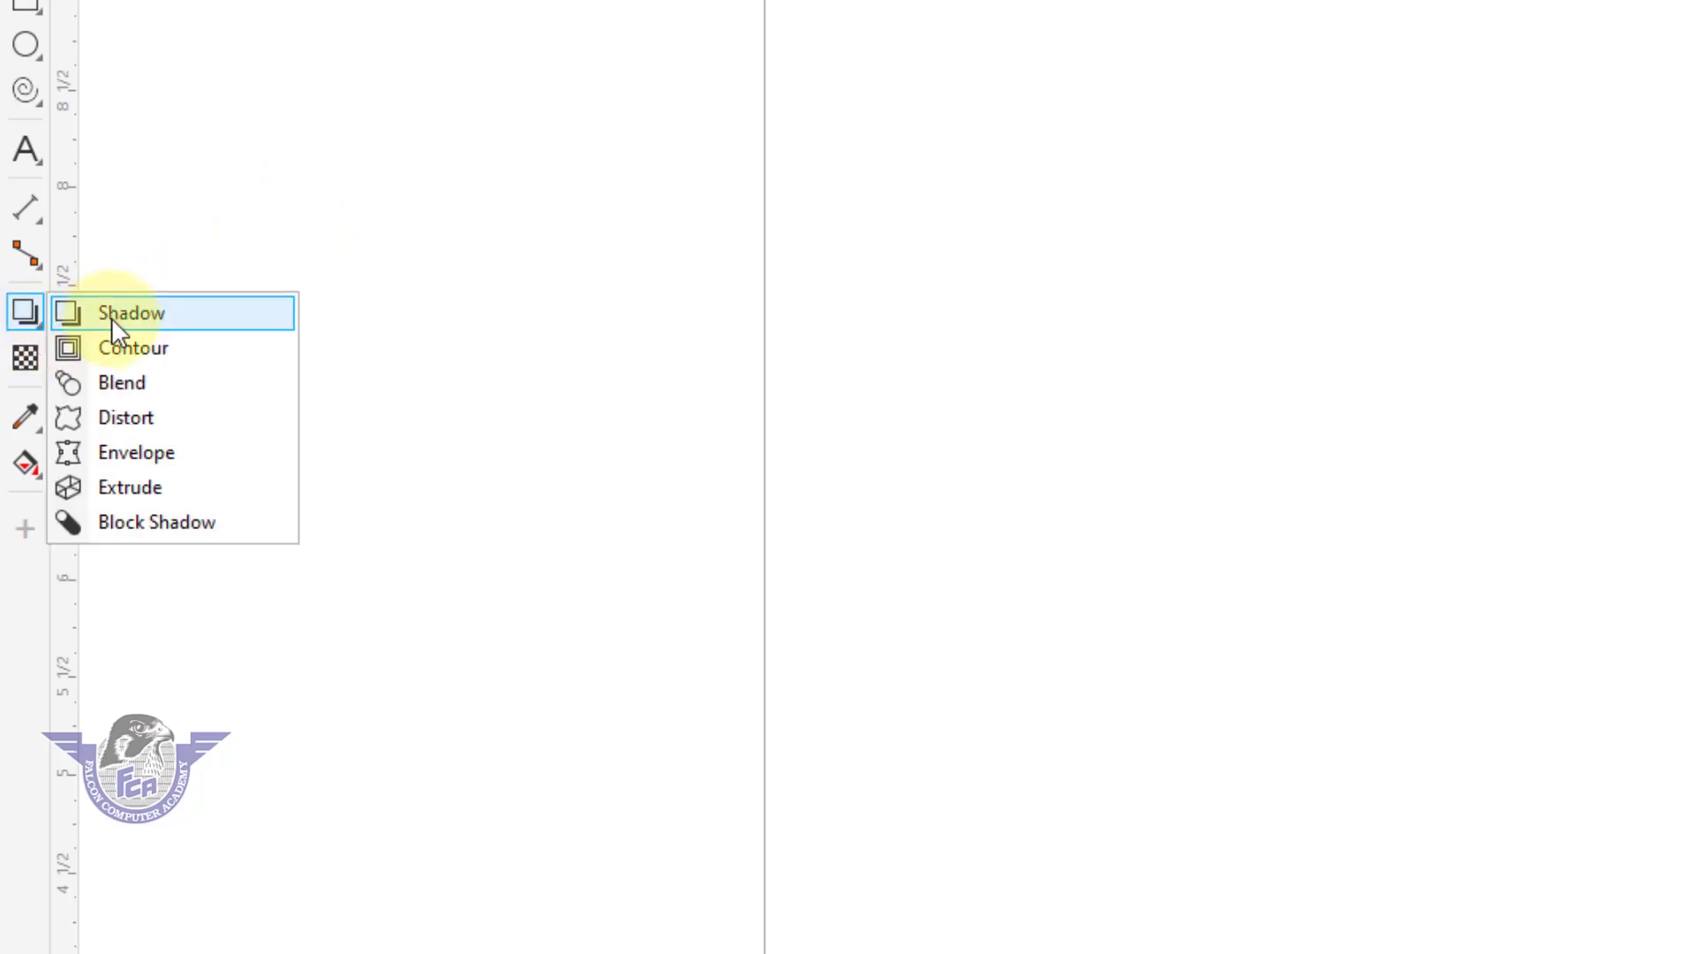
pyautogui.click(341, 132)
# Draw a rectangle about 2.54 by 2.51 inches in the upper-left part of the page and fill it with cyan.
pyautogui.click(25, 12)
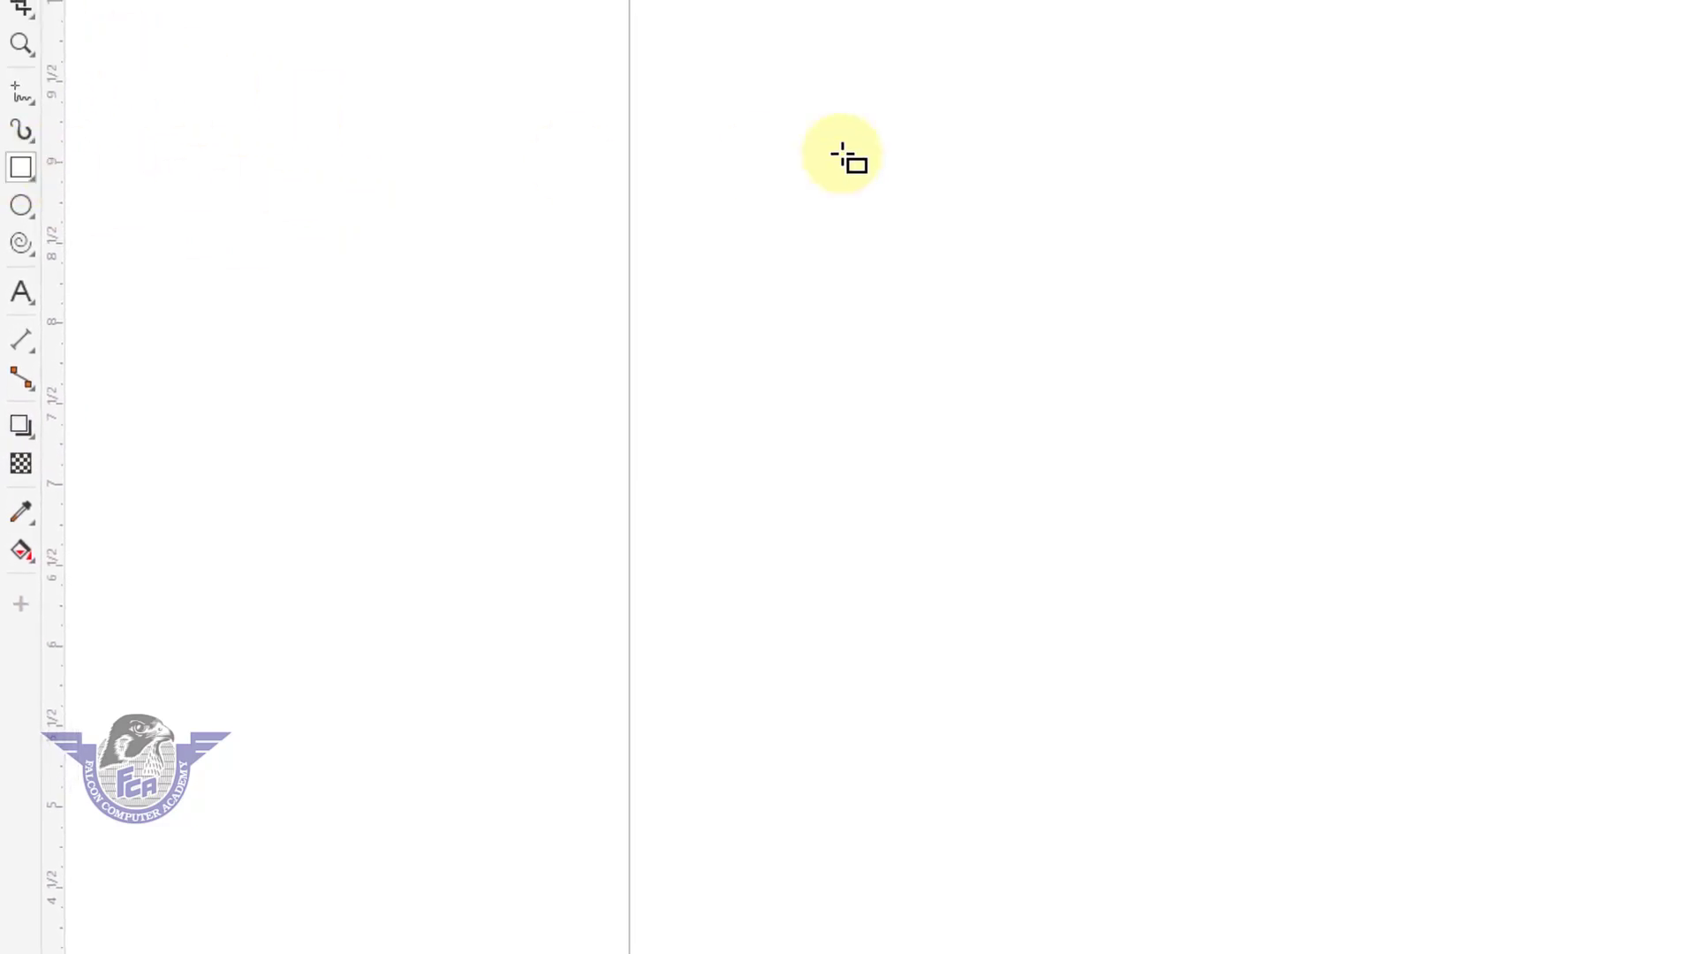
pyautogui.moveTo(762, 78); pyautogui.dragTo(1172, 483)
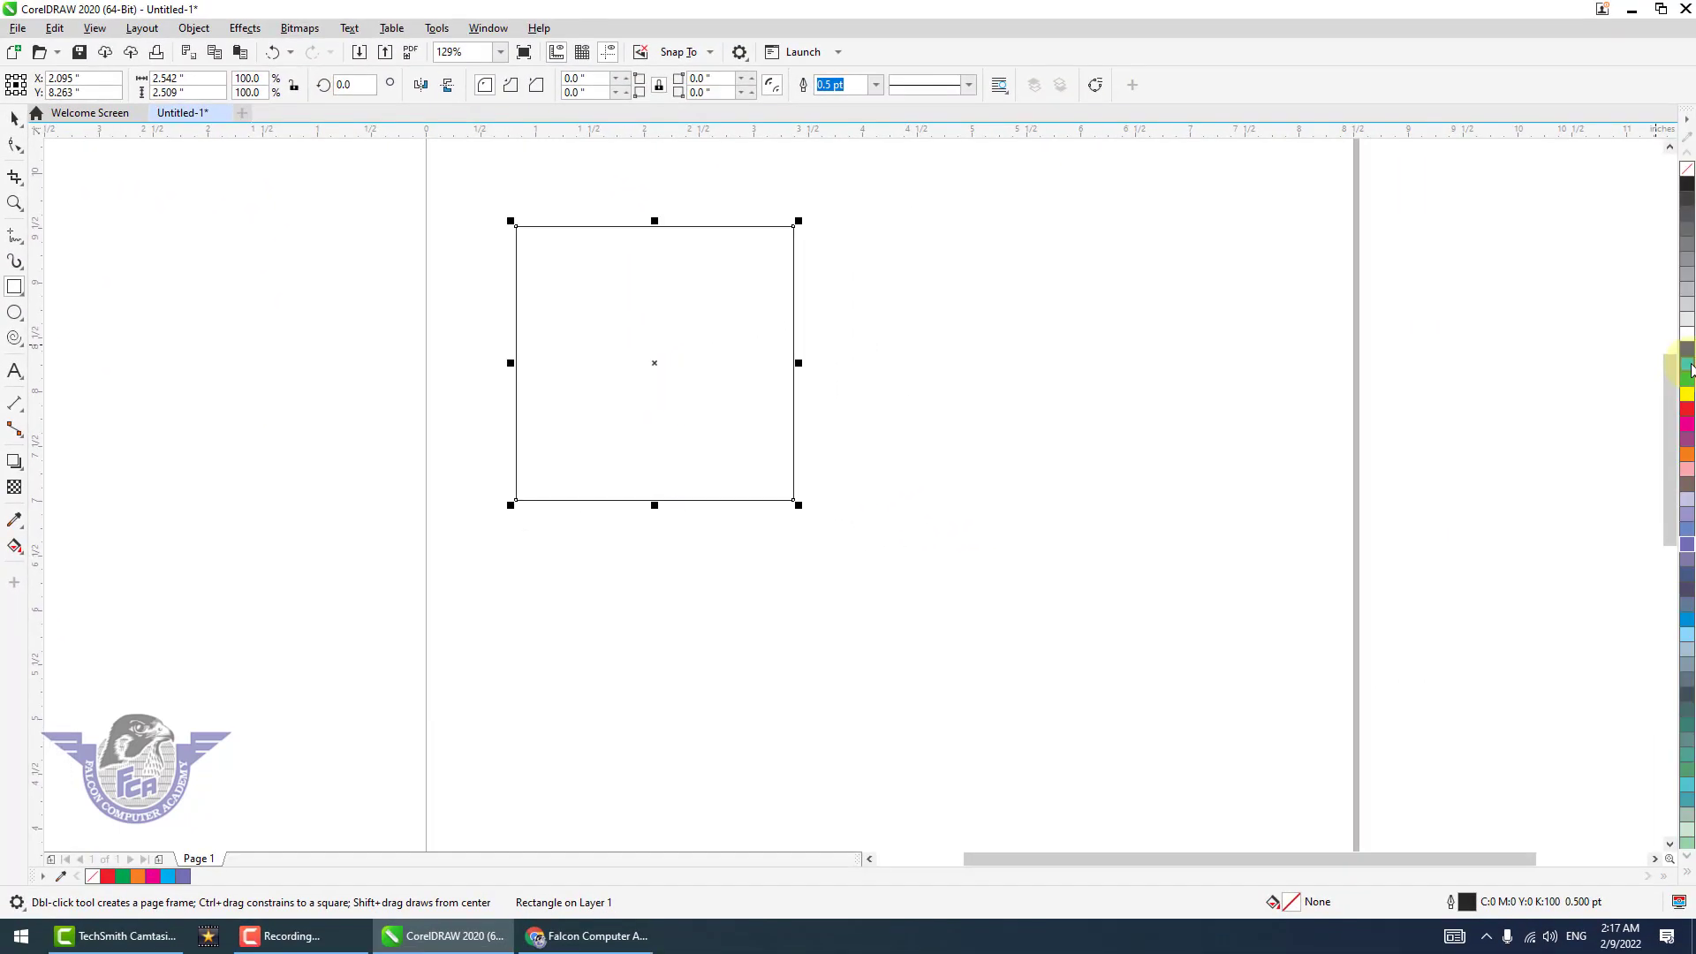
pyautogui.click(1688, 368)
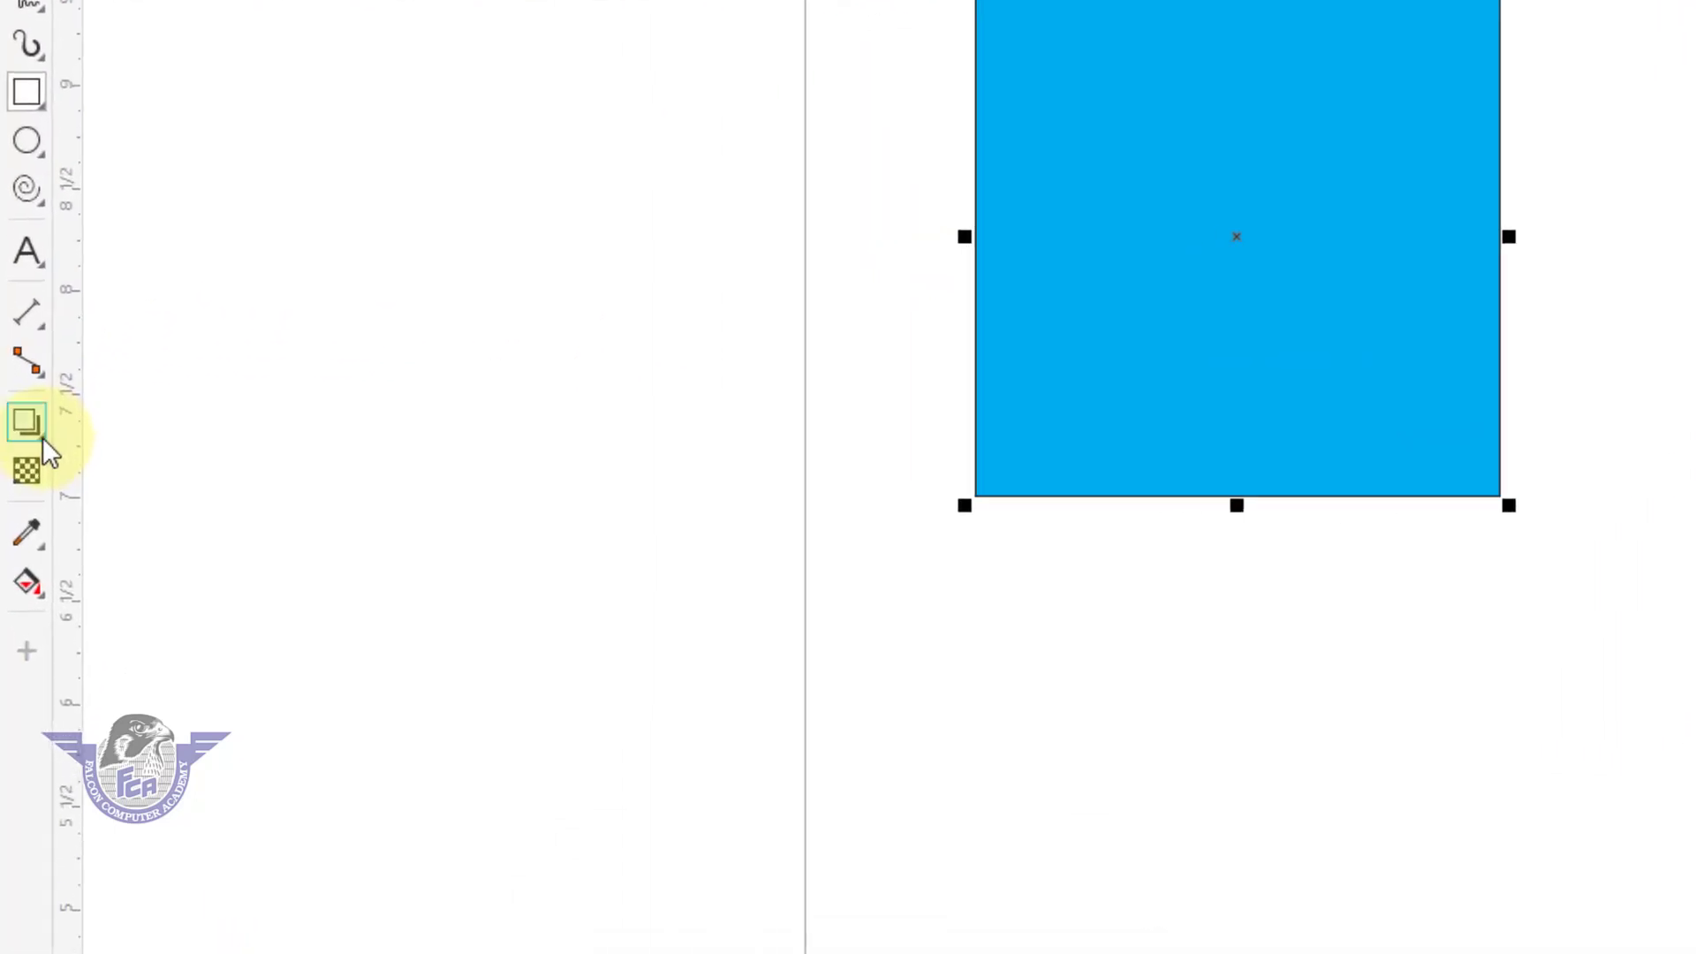
# Apply a drop shadow to the cyan rectangle, cast down and to the left from its center.
pyautogui.click(43, 436)
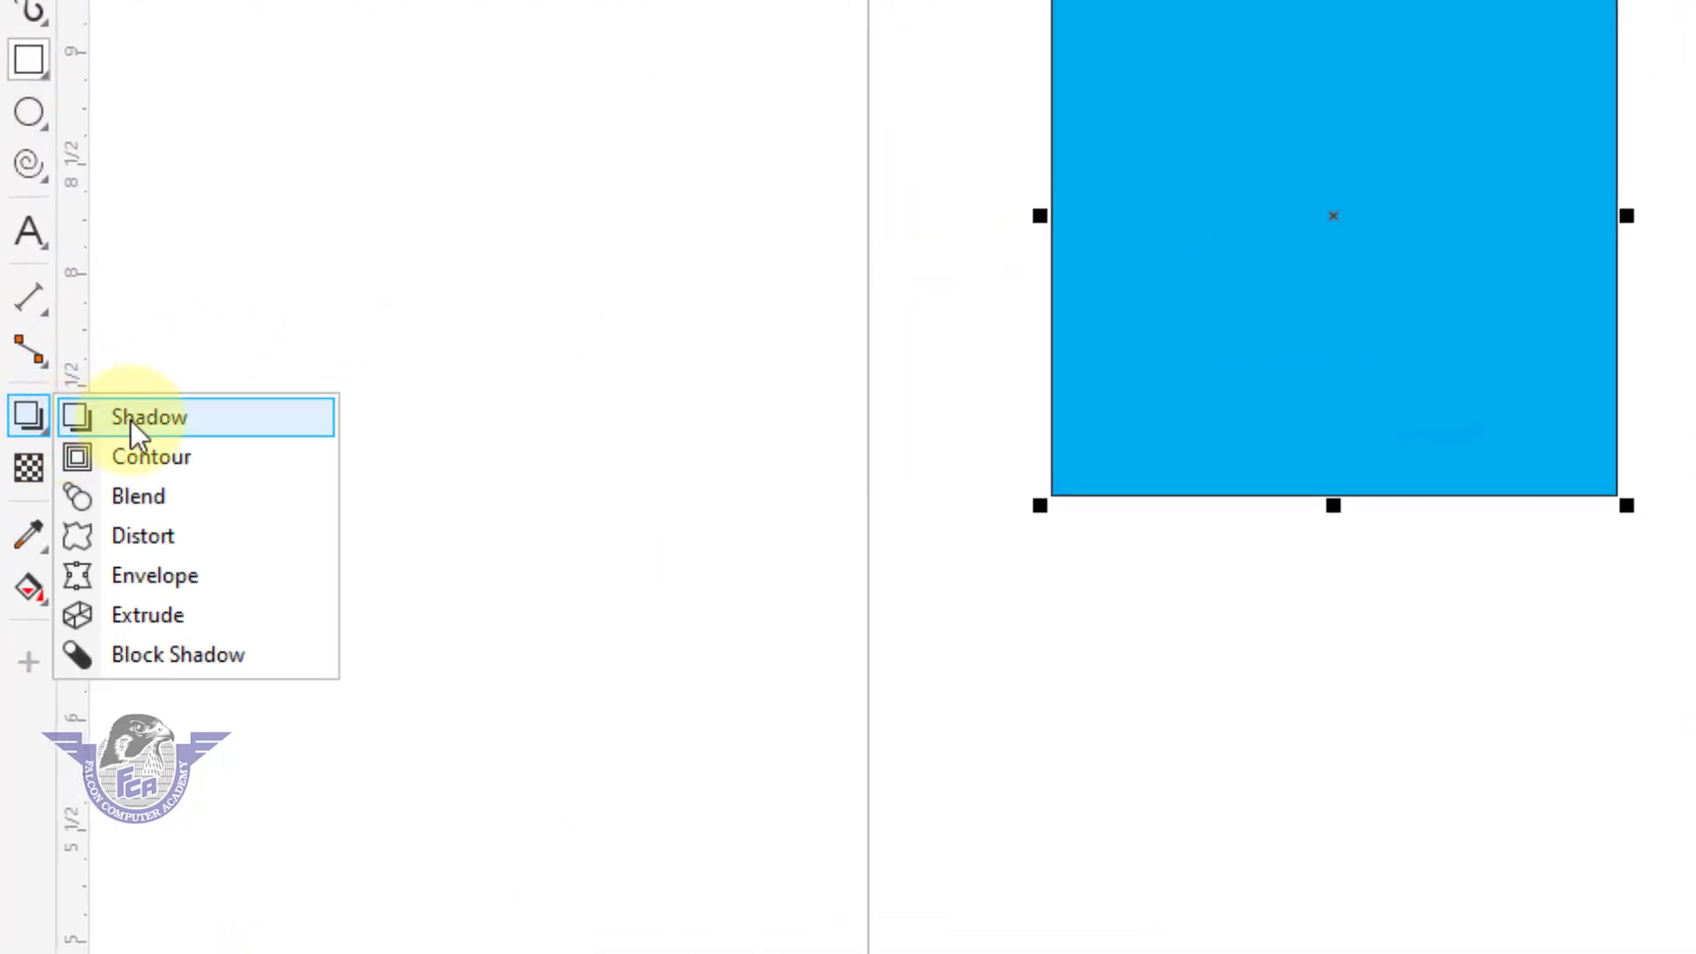
pyautogui.click(131, 420)
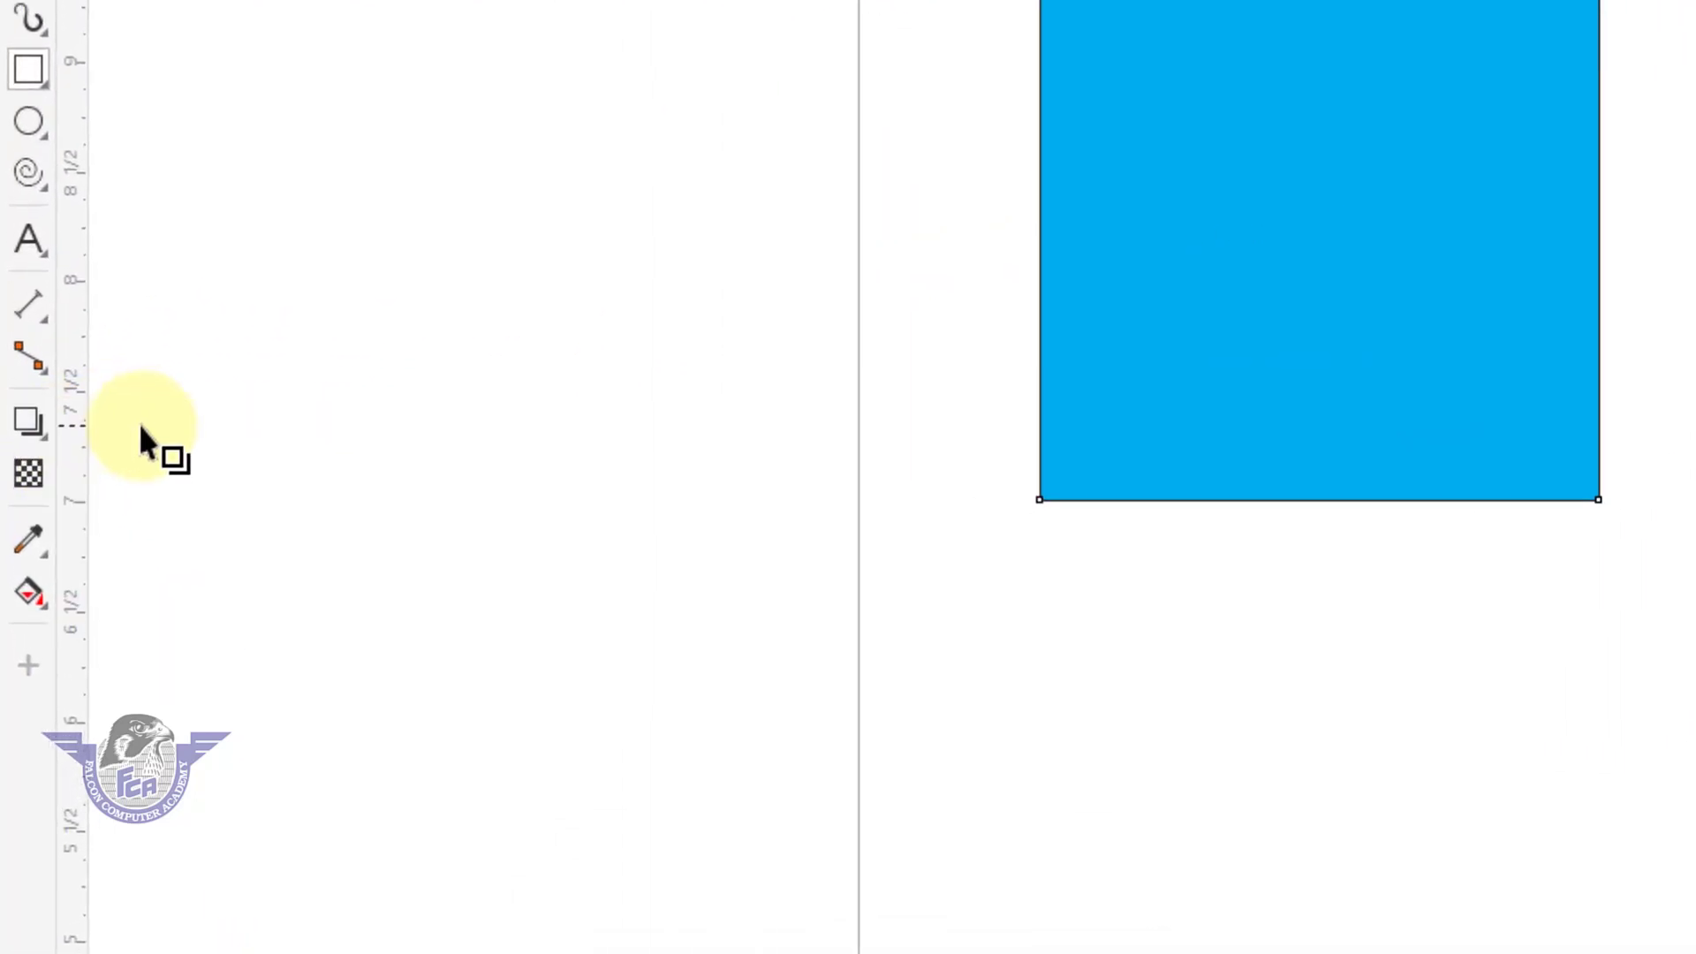
pyautogui.moveTo(1164, 321); pyautogui.dragTo(866, 541)
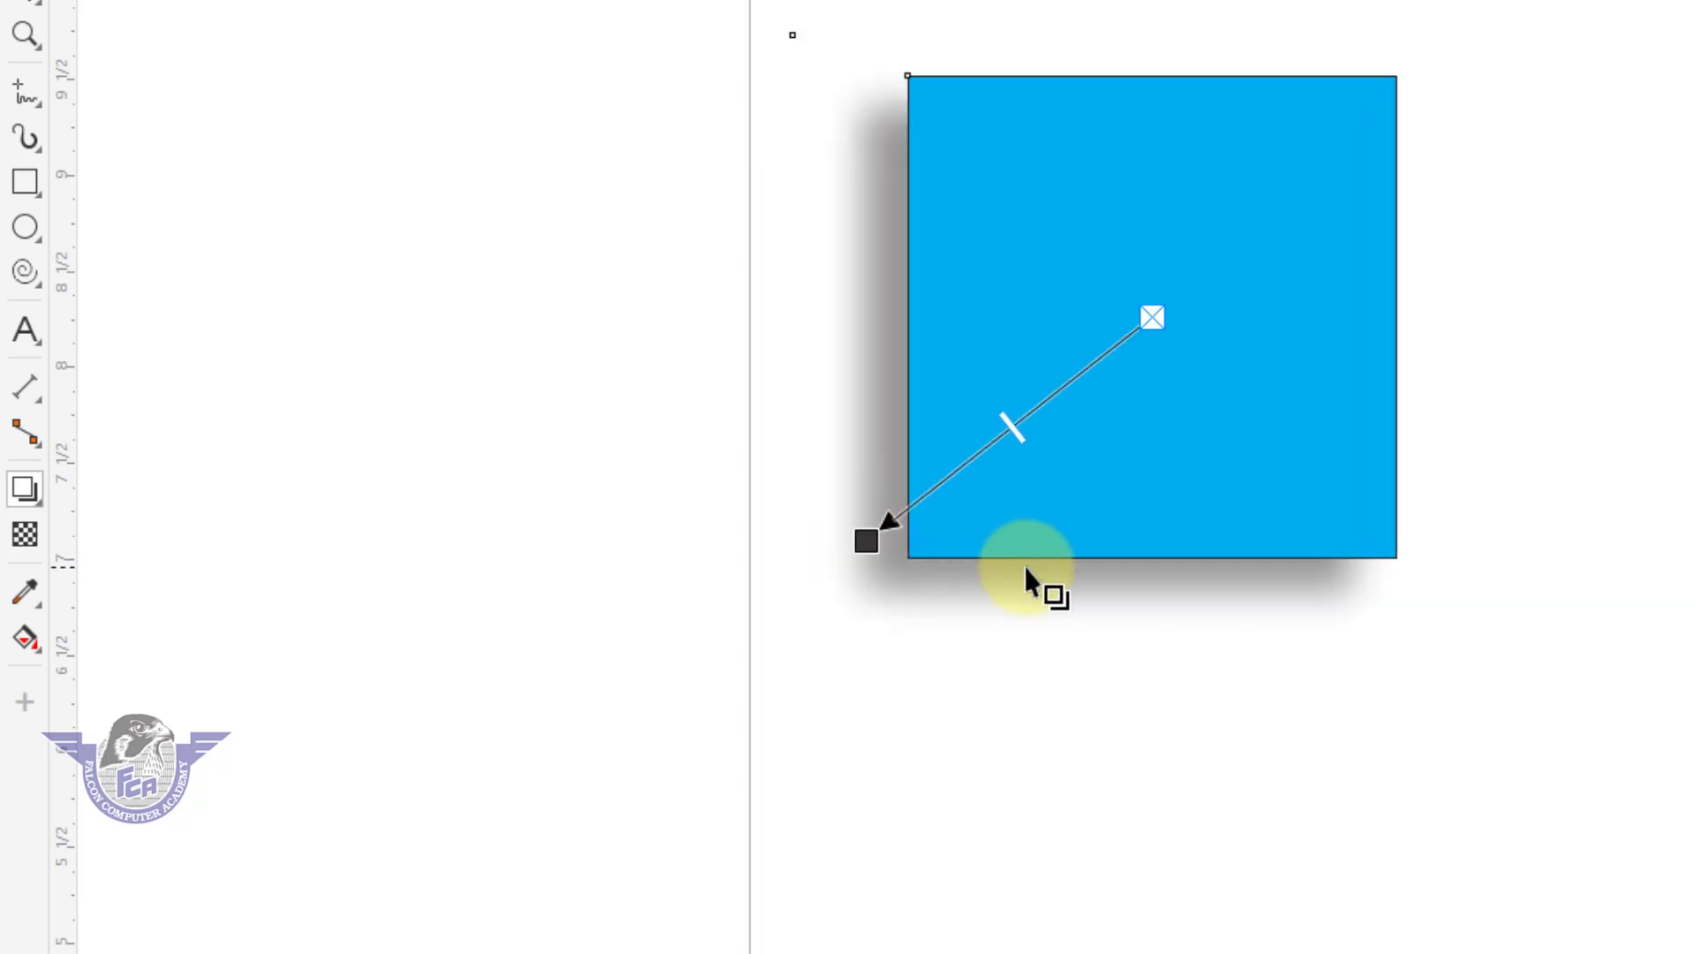
# Delete the shadowed cyan rectangle and draw an unfilled square about 2.69 inches wide in its place.
pyautogui.click(38, 505)
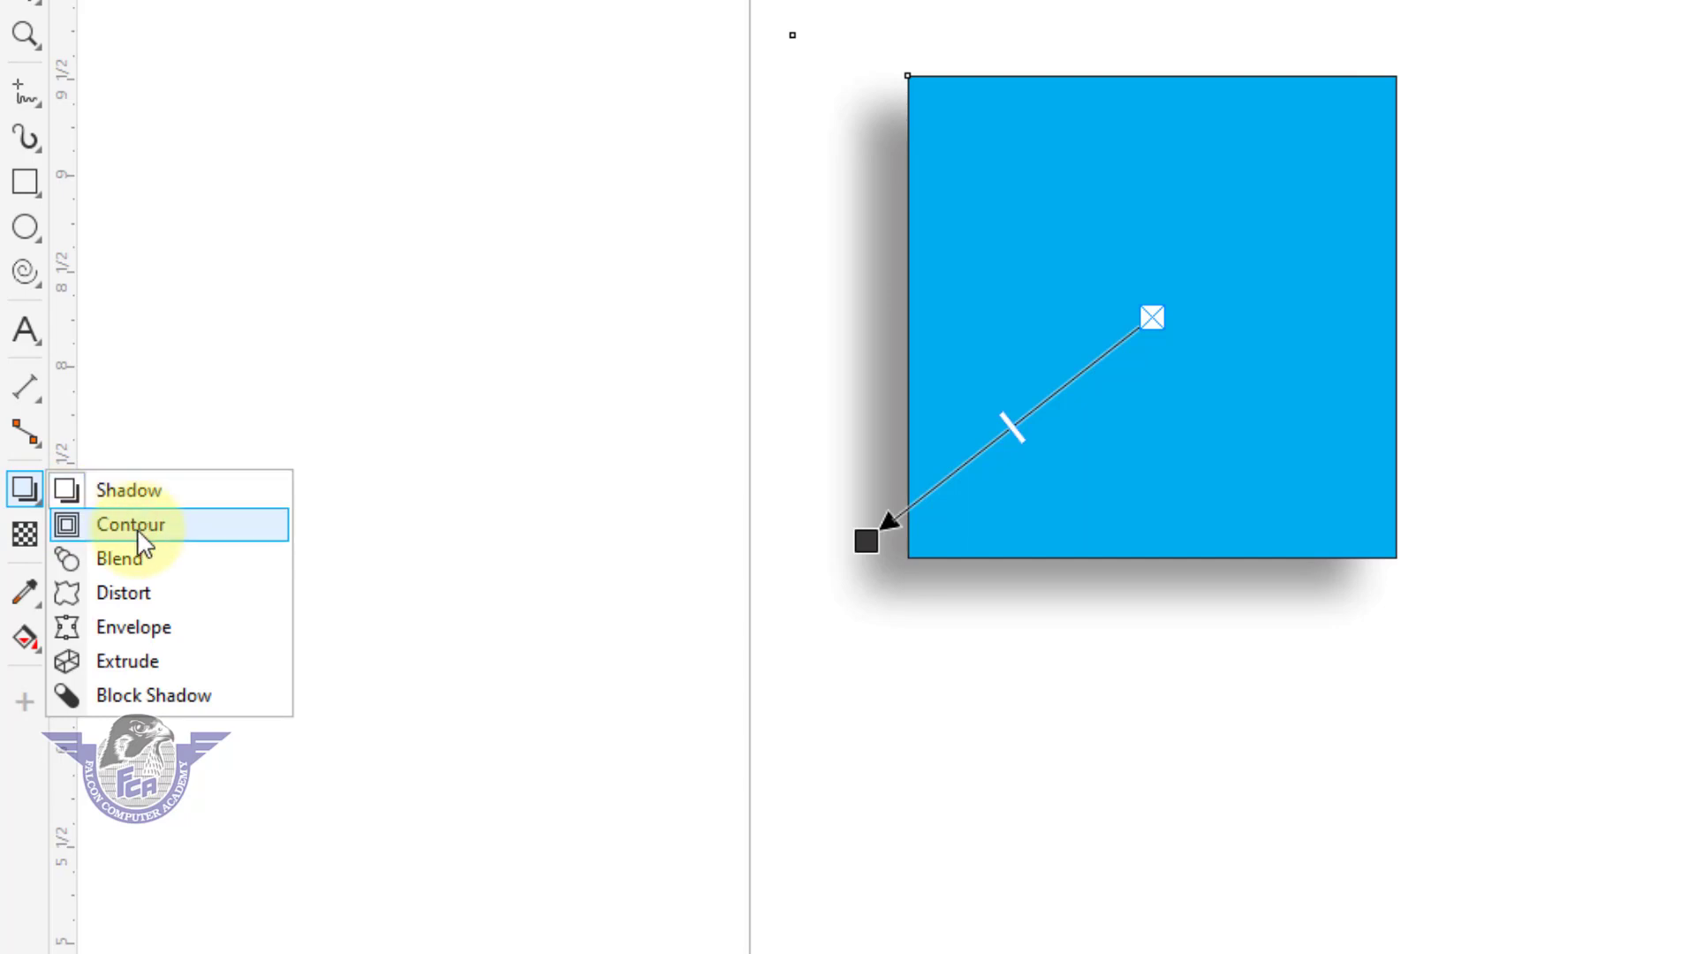
pyautogui.click(18, 111)
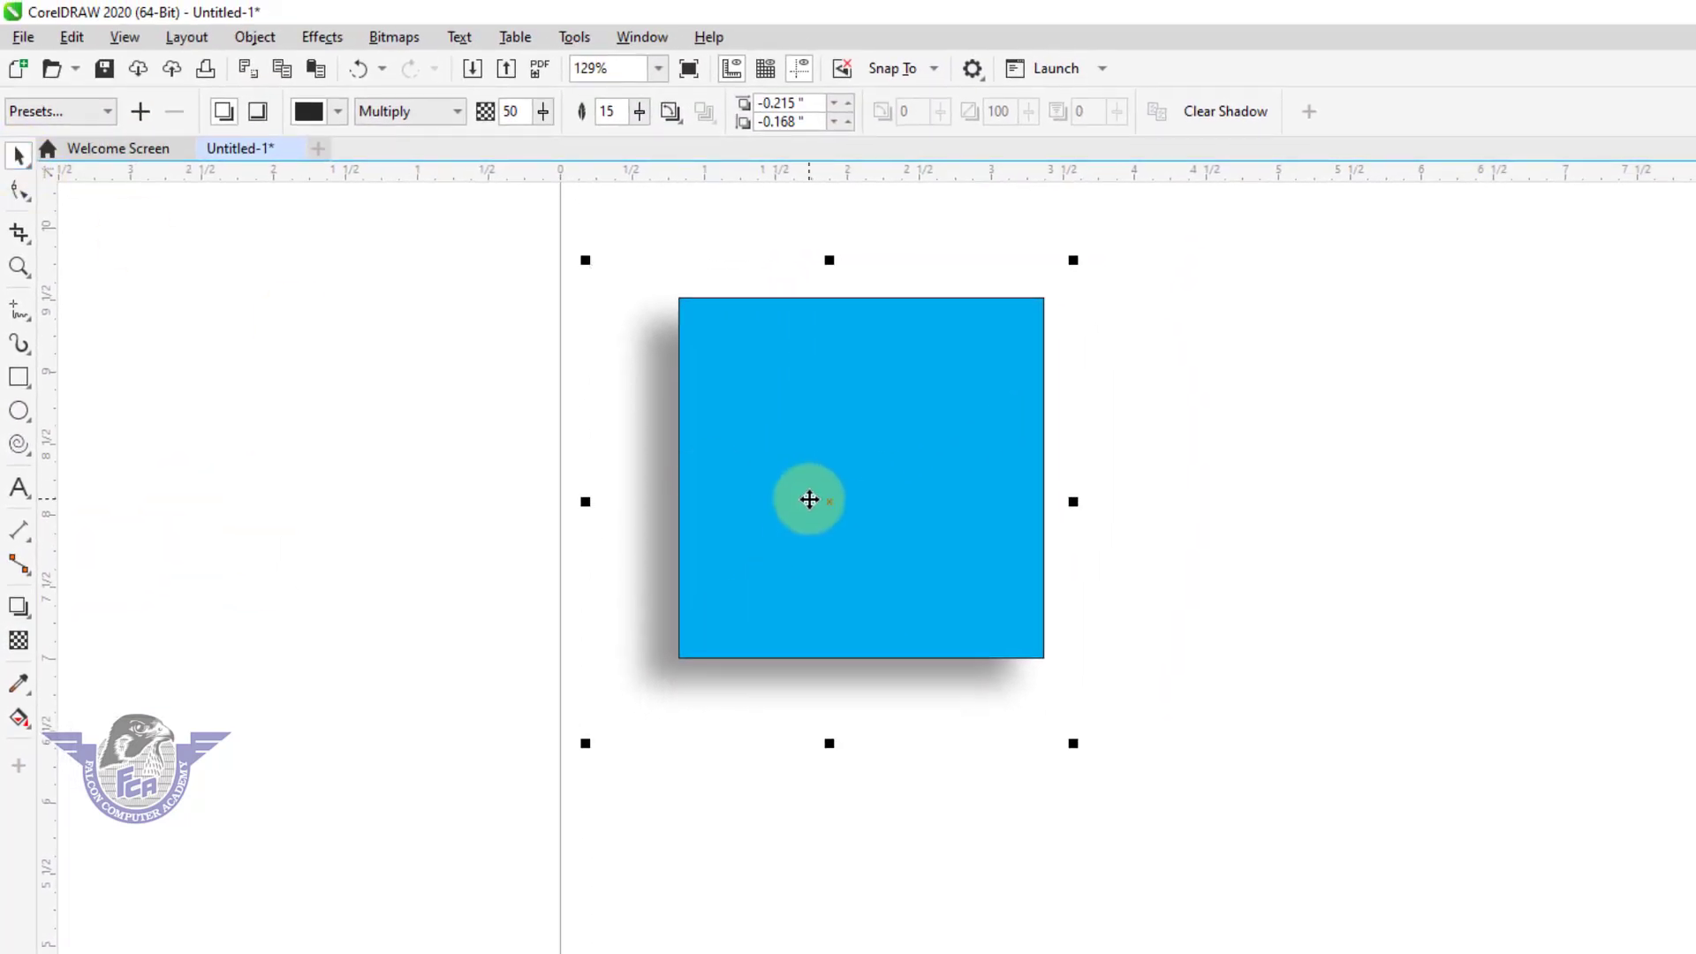
pyautogui.press('Delete')
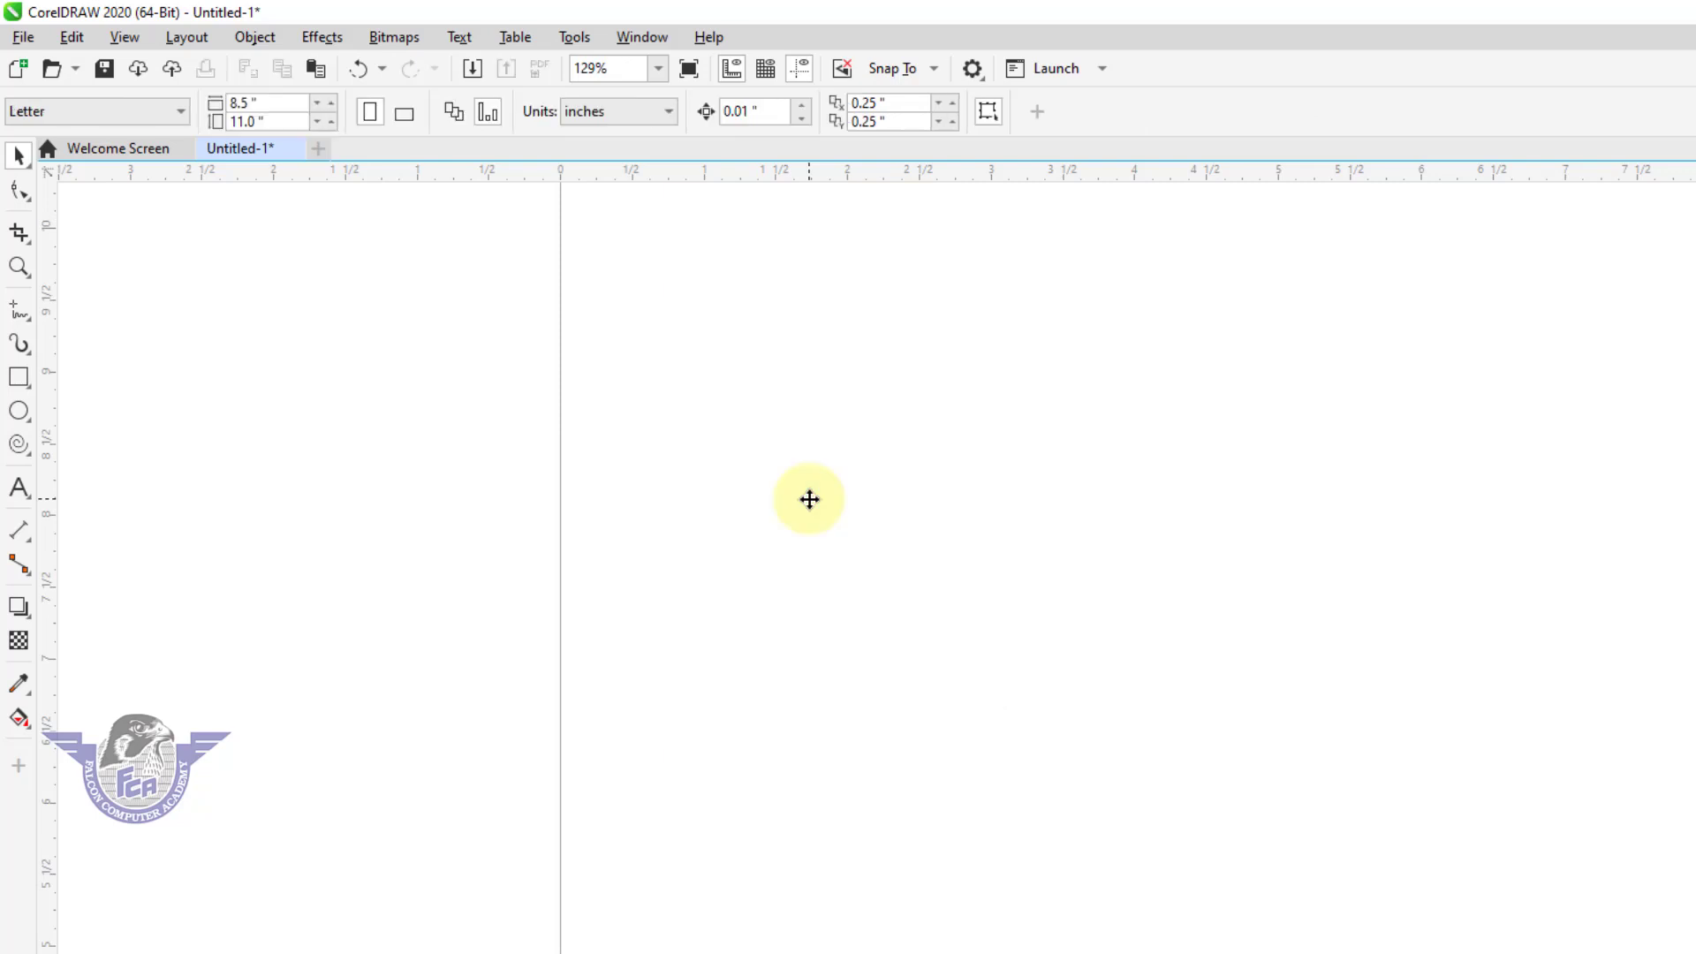
pyautogui.click(20, 378)
pyautogui.moveTo(678, 336); pyautogui.dragTo(1037, 719)
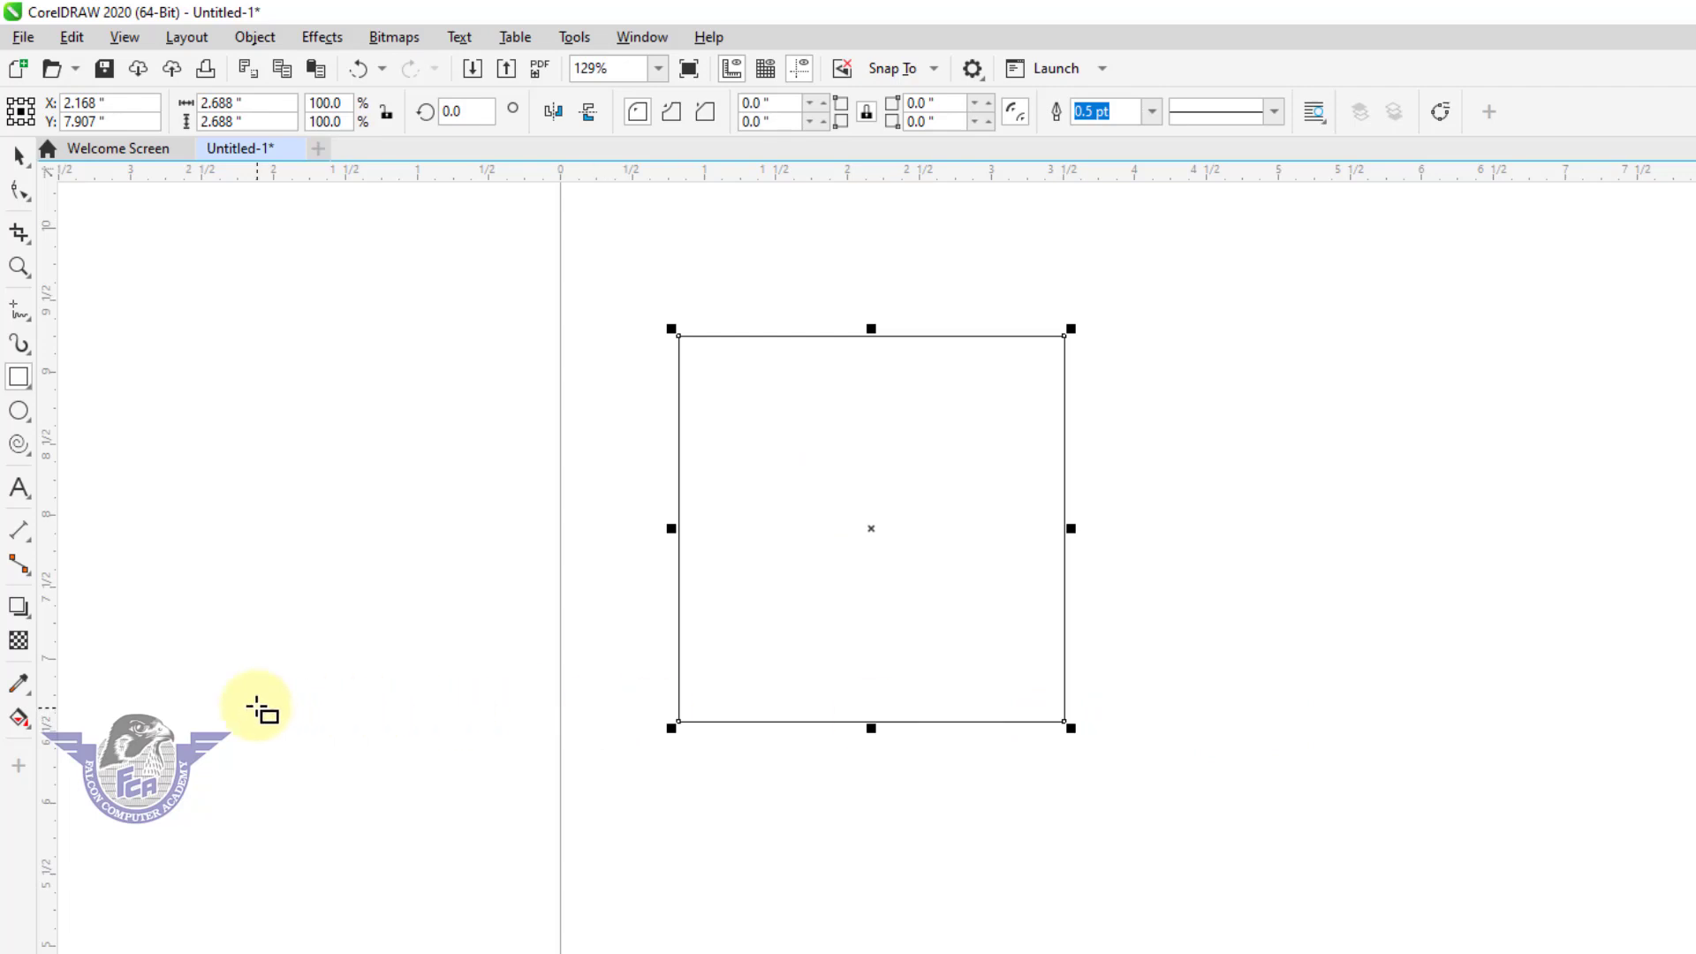
# Apply an inside contour to the square with the Contour tool and raise the contour steps to 10.
pyautogui.click(29, 619)
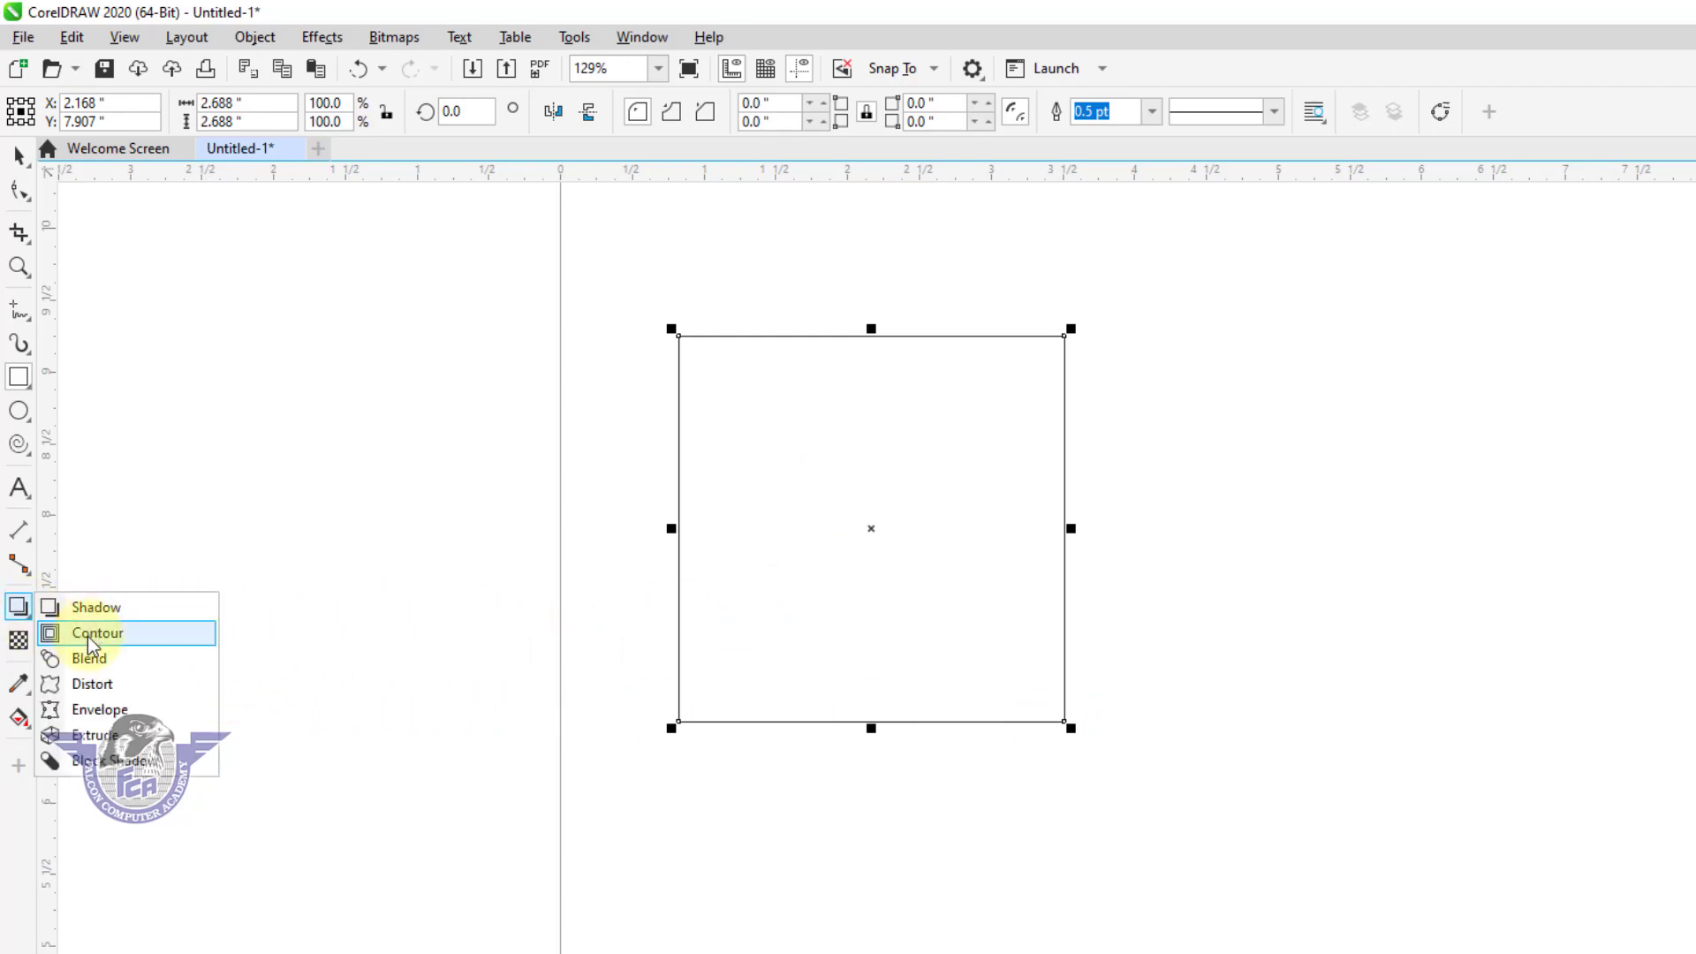
pyautogui.click(115, 545)
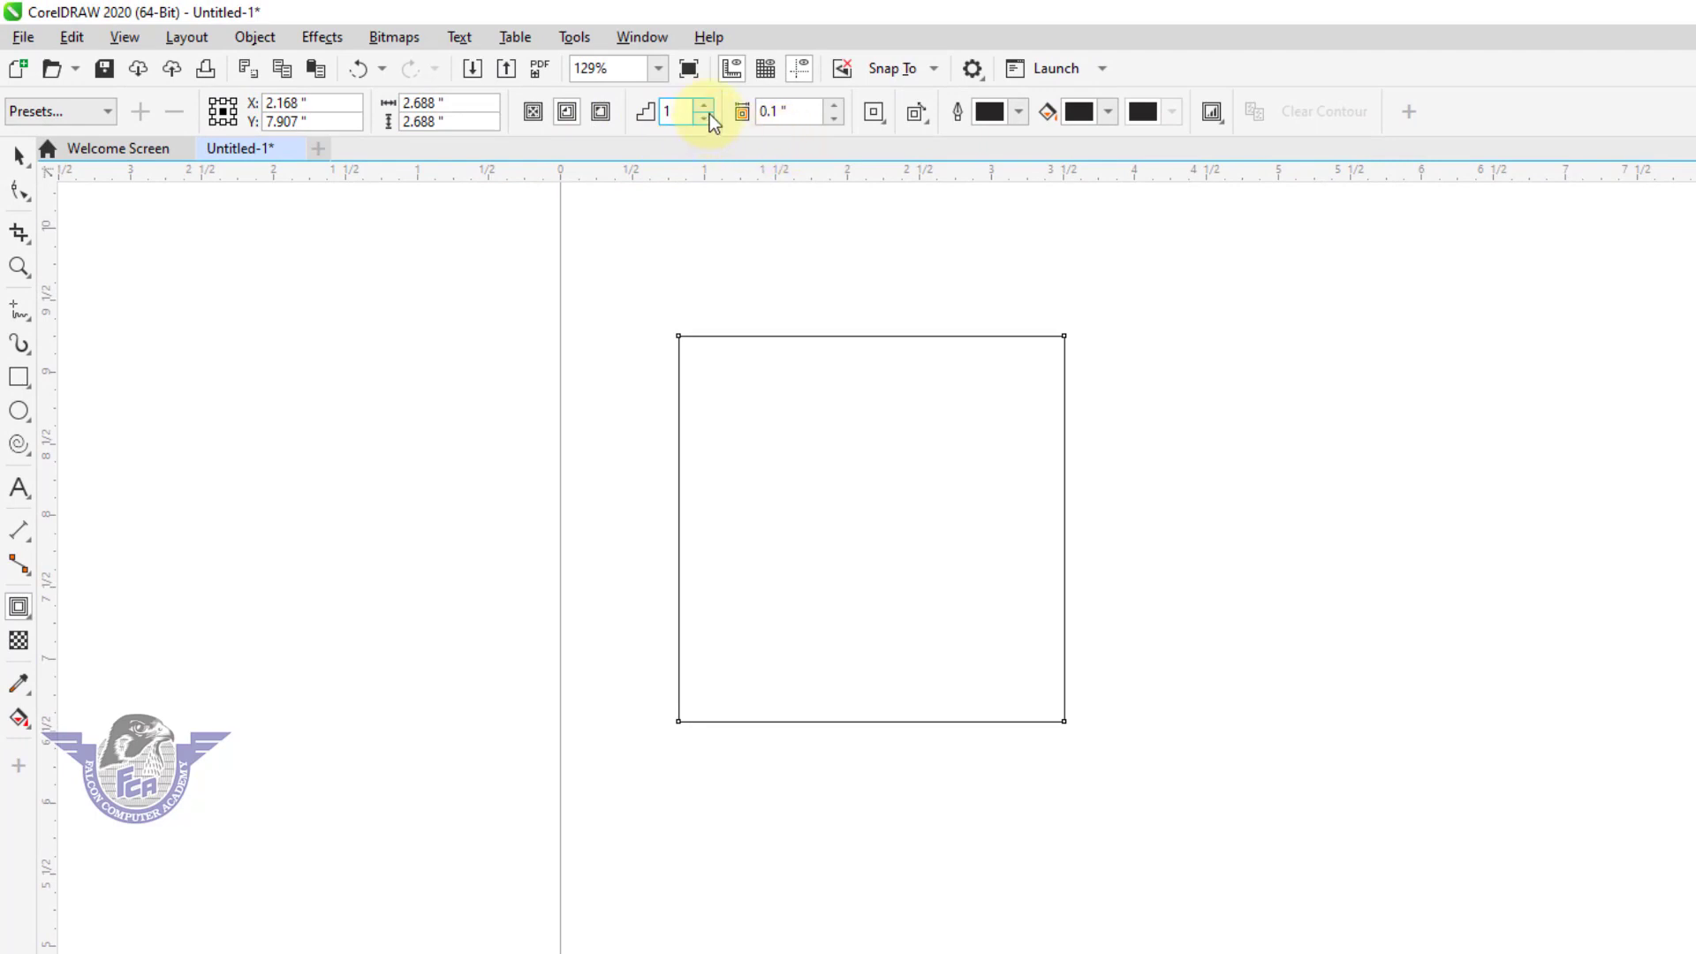
pyautogui.click(704, 107)
pyautogui.click(704, 107)
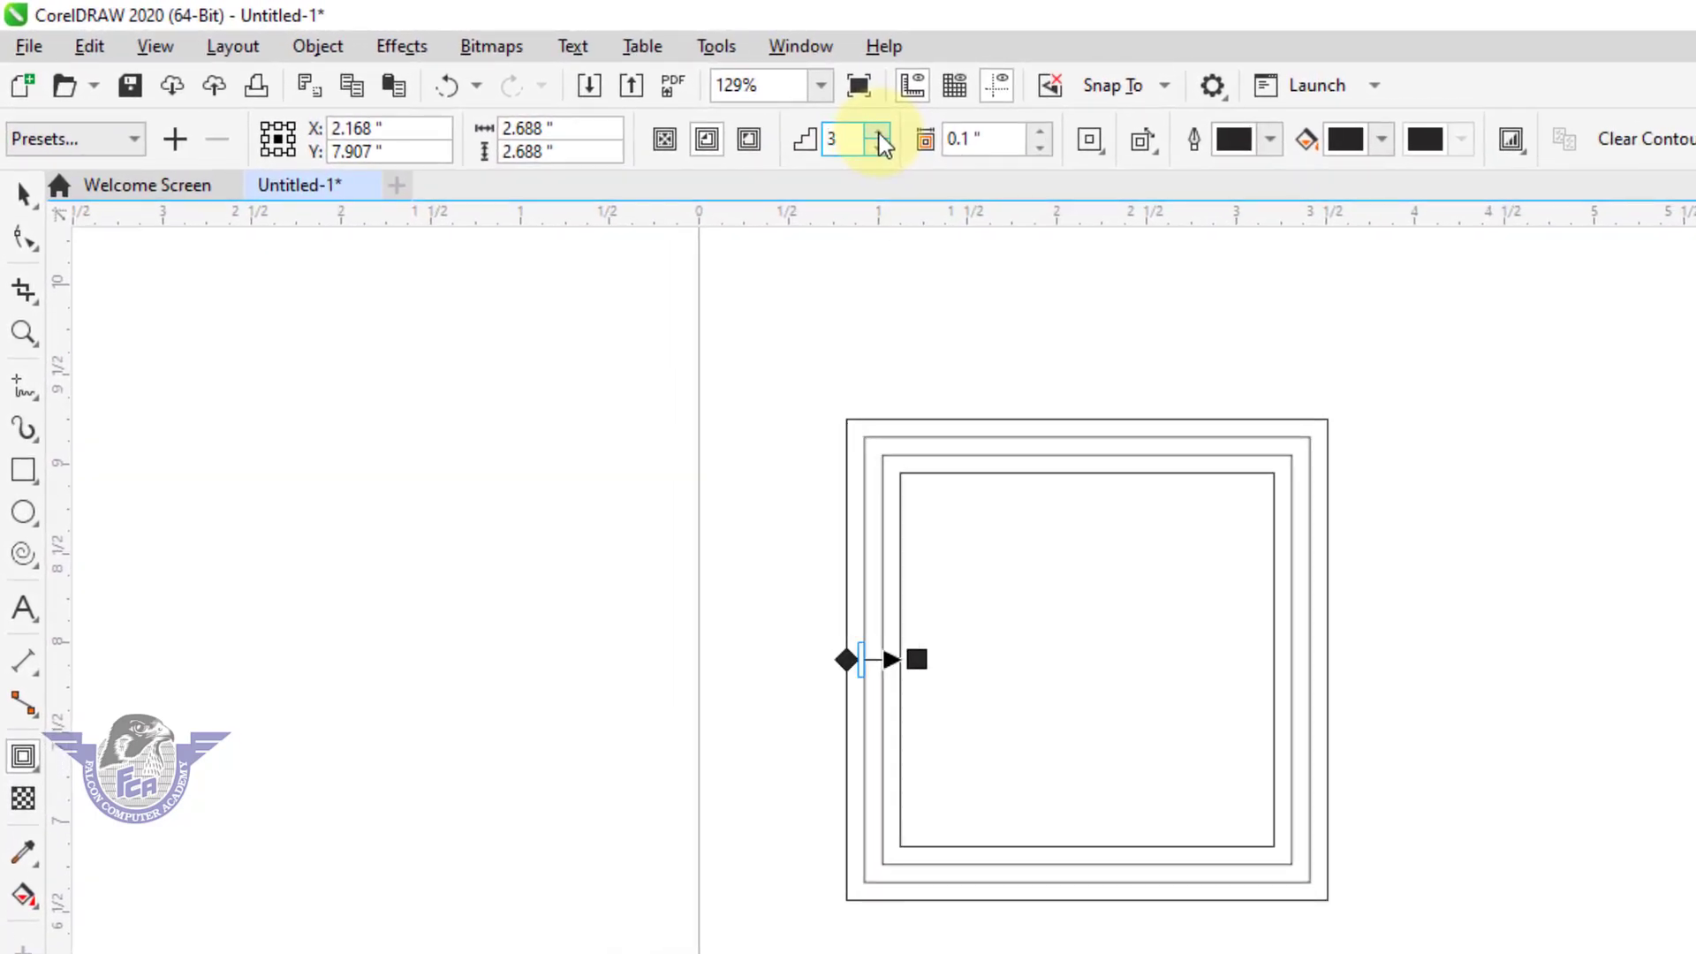
pyautogui.click(878, 137)
pyautogui.click(879, 137)
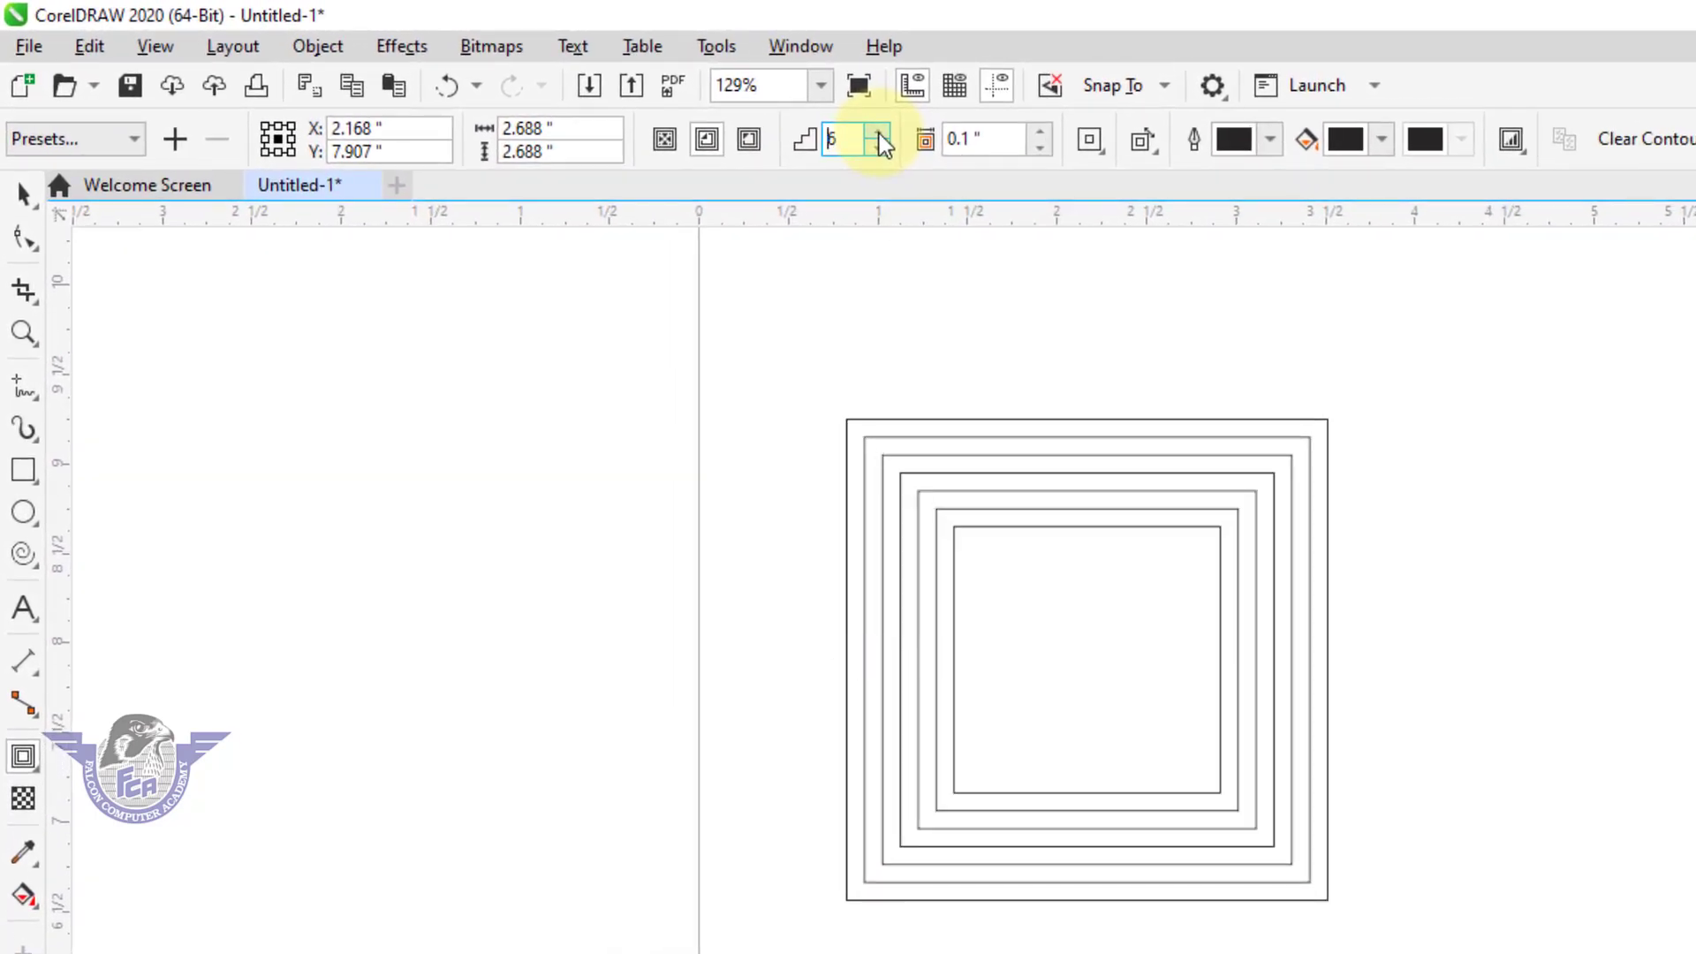
pyautogui.click(879, 137)
pyautogui.click(879, 137)
pyautogui.click(879, 137)
pyautogui.click(879, 137)
pyautogui.click(878, 137)
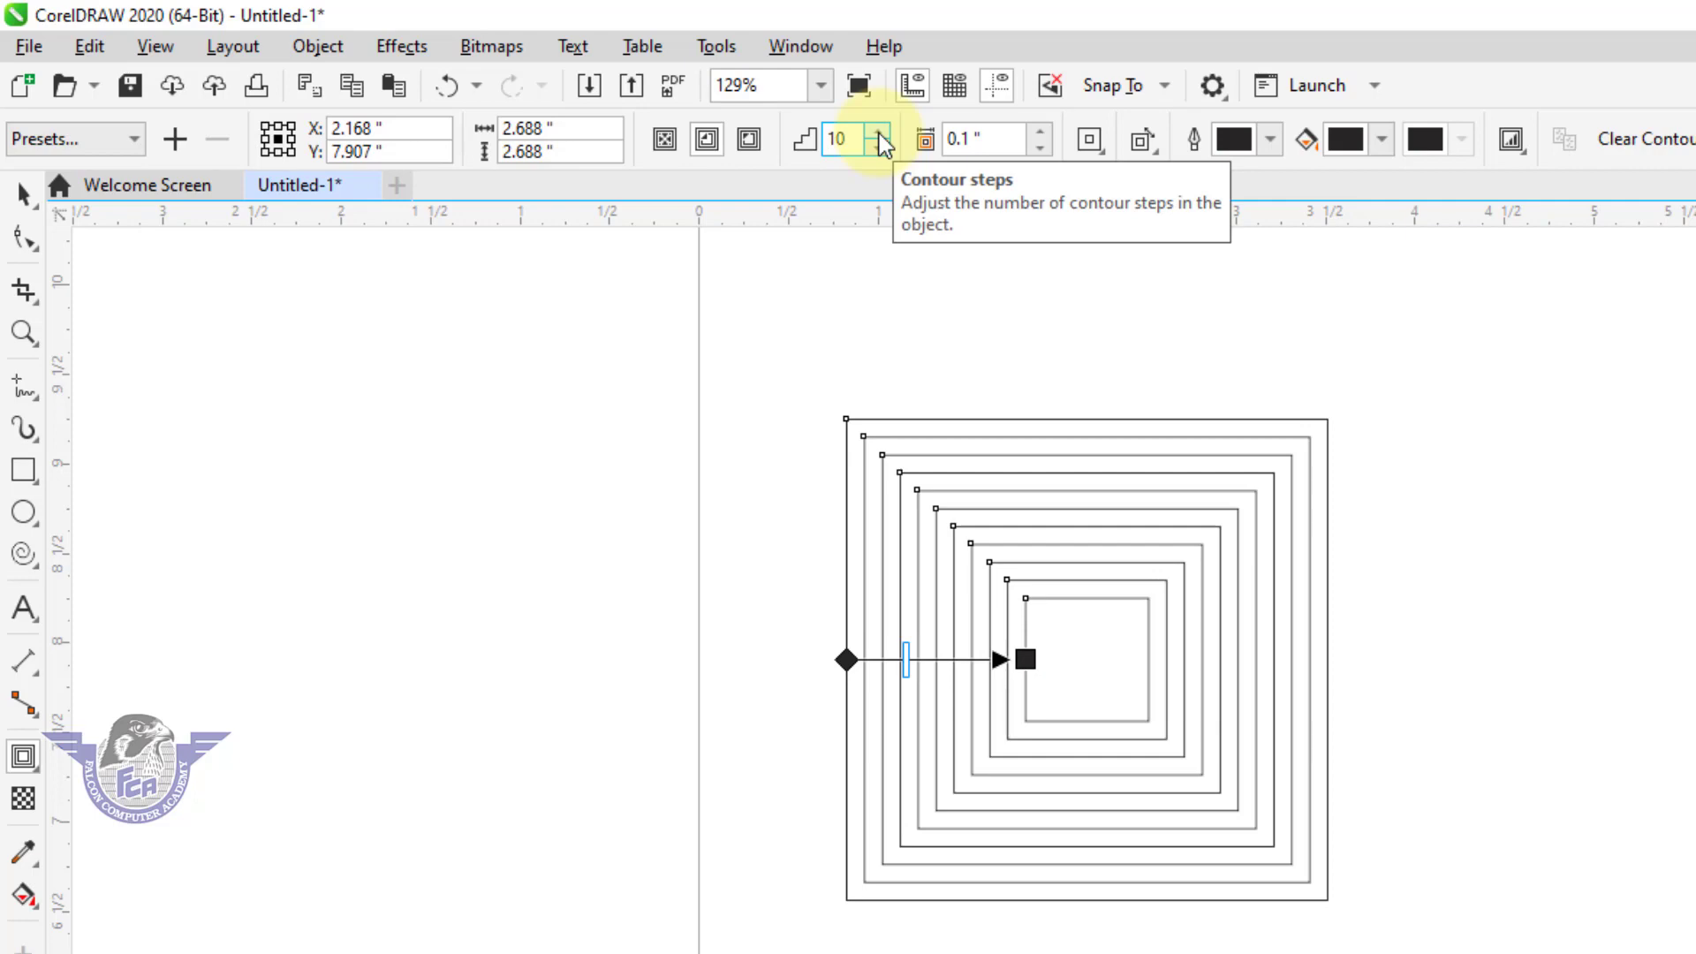
# Vary the contour offset, raising it to 0.18 inches and lowering it to 0.06 inches, and finish at 0.11 inches.
pyautogui.click(1040, 131)
pyautogui.click(1040, 132)
pyautogui.click(1039, 131)
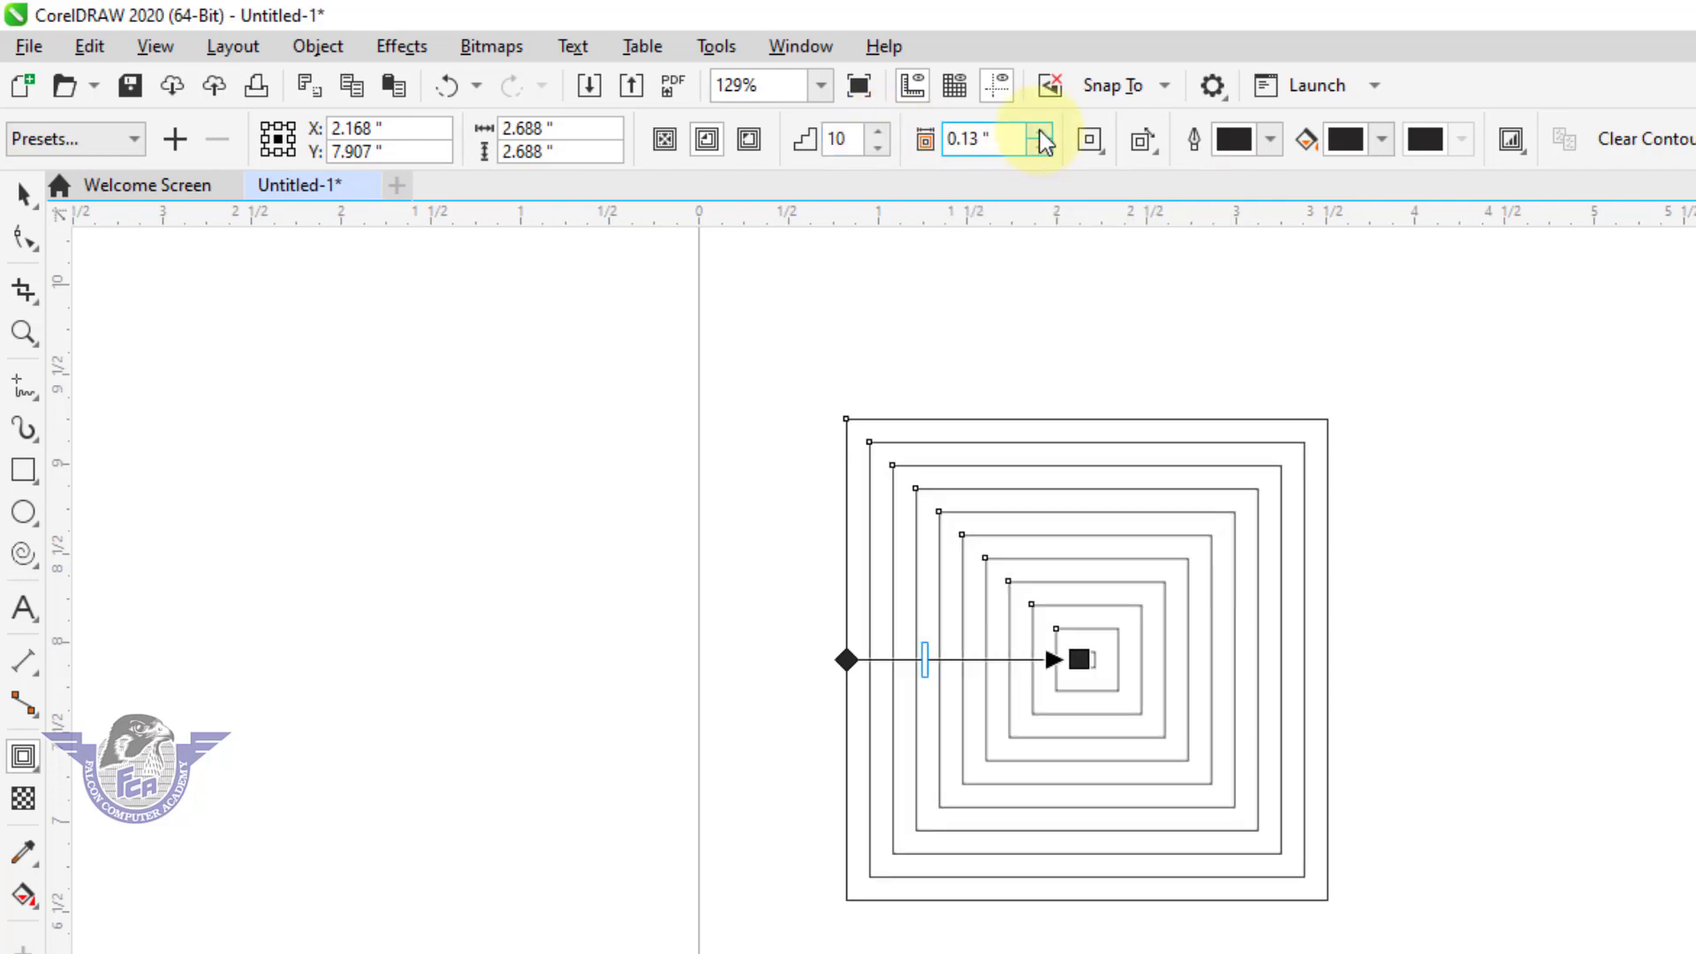
pyautogui.click(1039, 132)
pyautogui.click(1040, 132)
pyautogui.click(1040, 132)
pyautogui.click(1039, 131)
pyautogui.click(1039, 132)
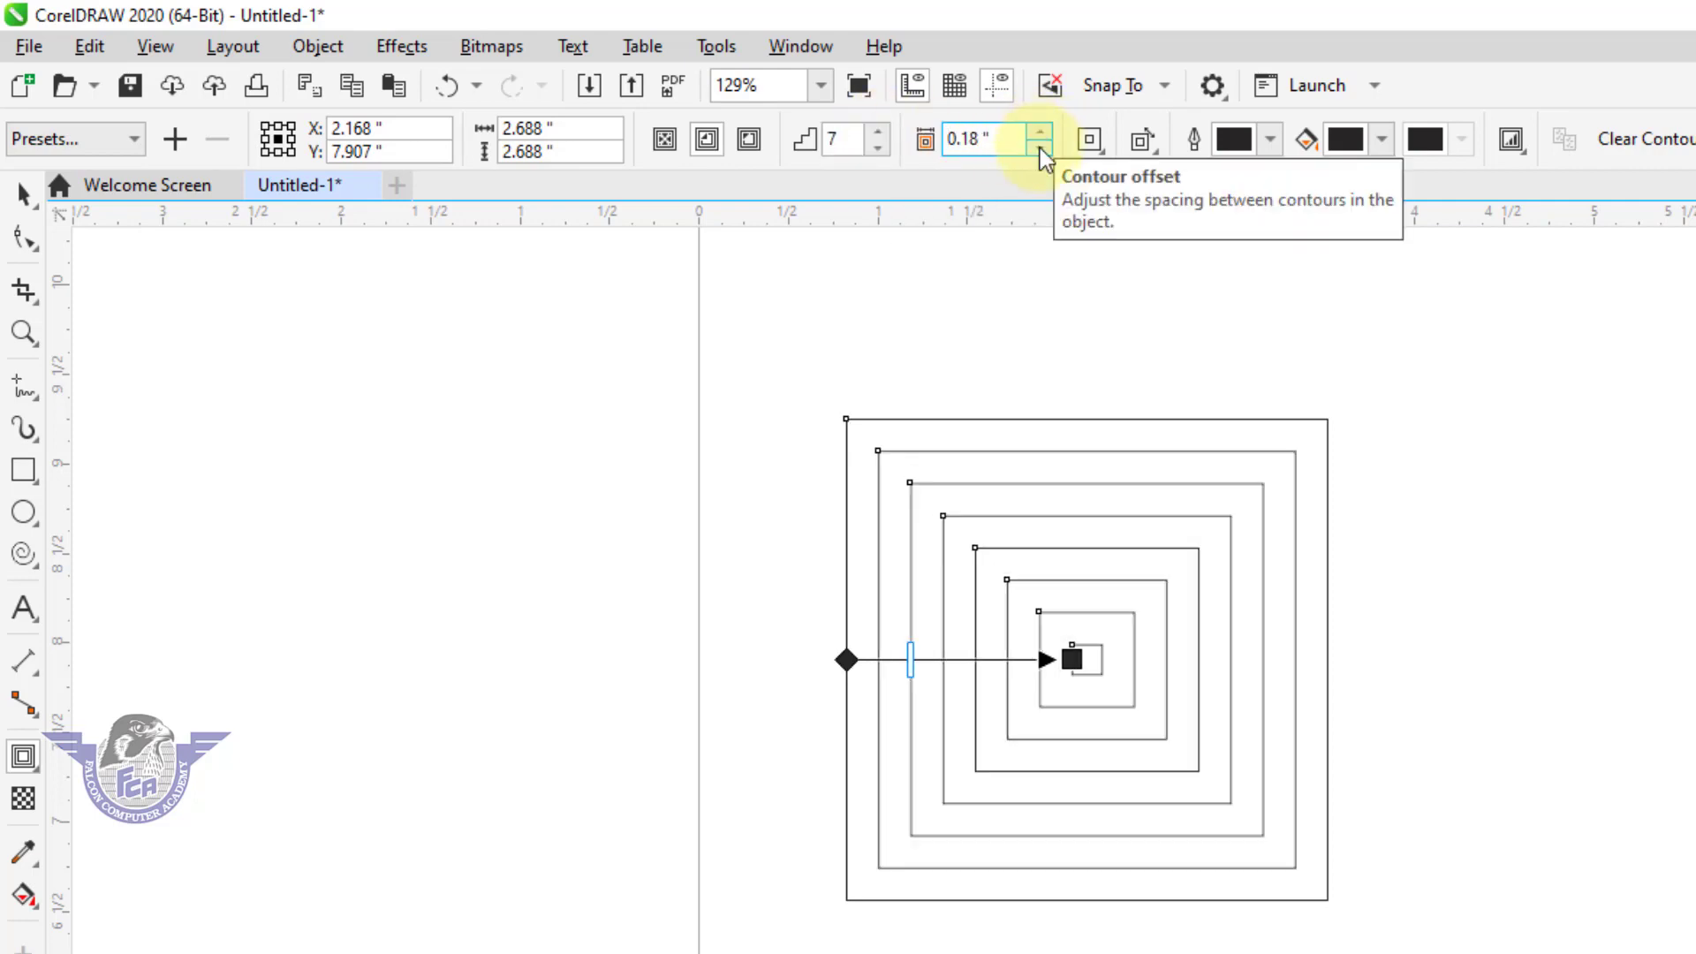
pyautogui.click(1041, 148)
pyautogui.click(1041, 148)
pyautogui.click(1040, 149)
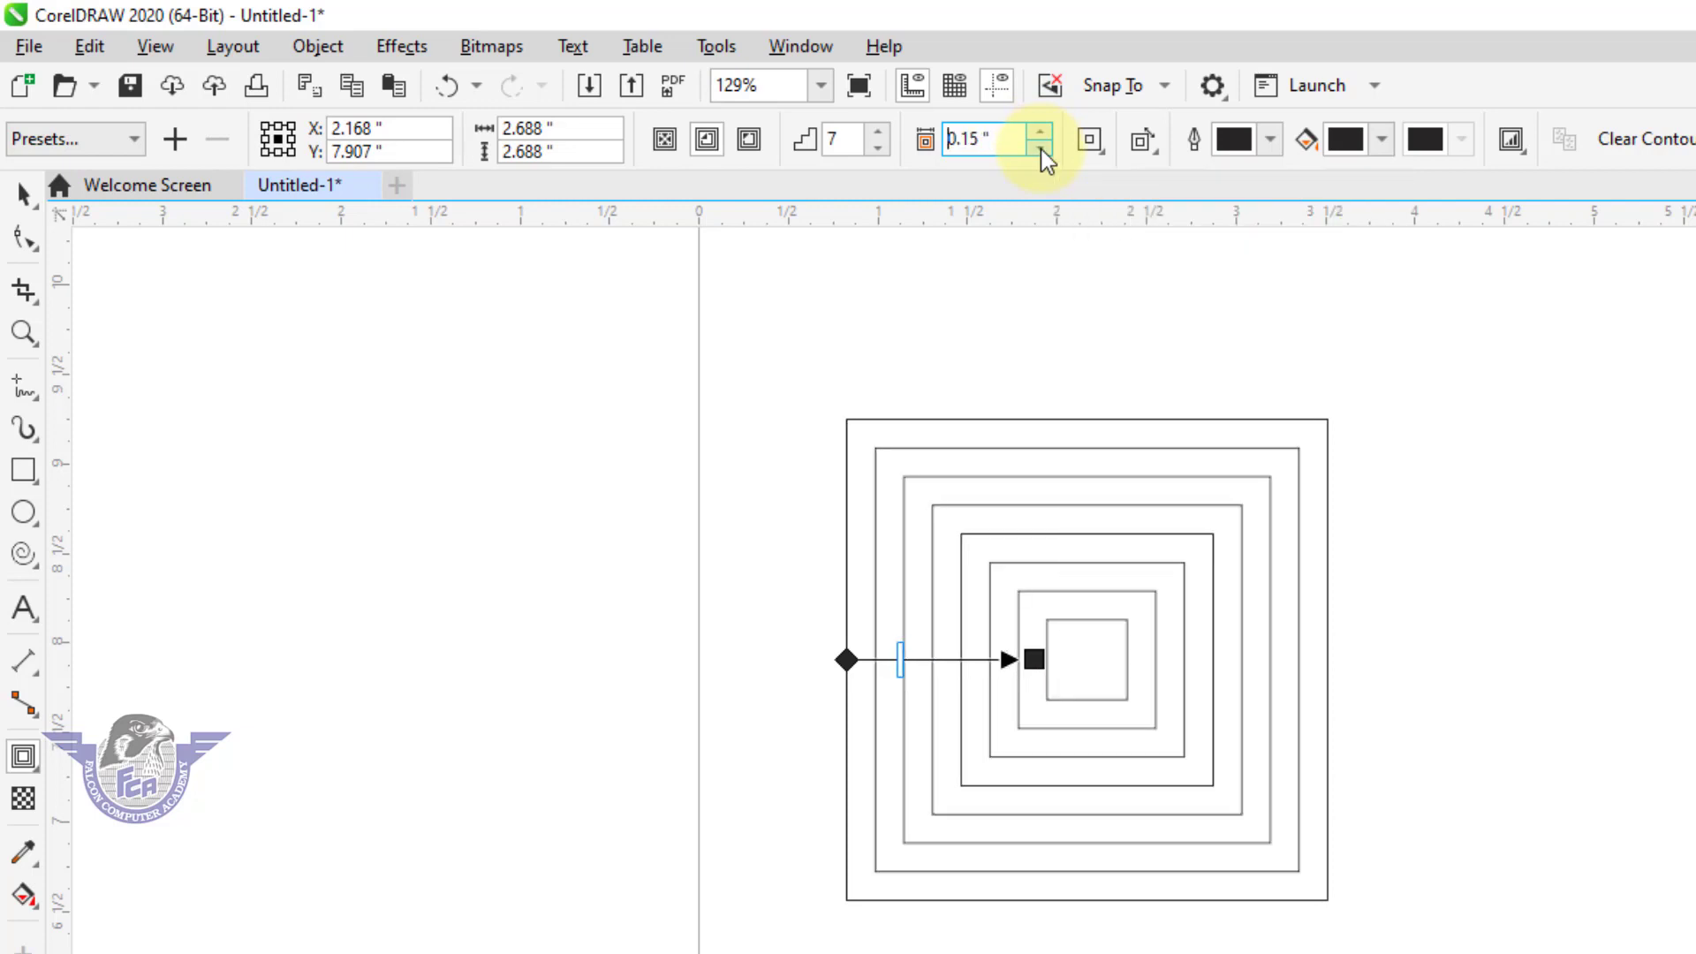
pyautogui.click(1041, 148)
pyautogui.click(1041, 149)
pyautogui.click(1041, 148)
pyautogui.click(1040, 148)
pyautogui.click(1040, 149)
pyautogui.click(1041, 149)
pyautogui.click(1040, 149)
pyautogui.click(1041, 148)
pyautogui.click(1041, 149)
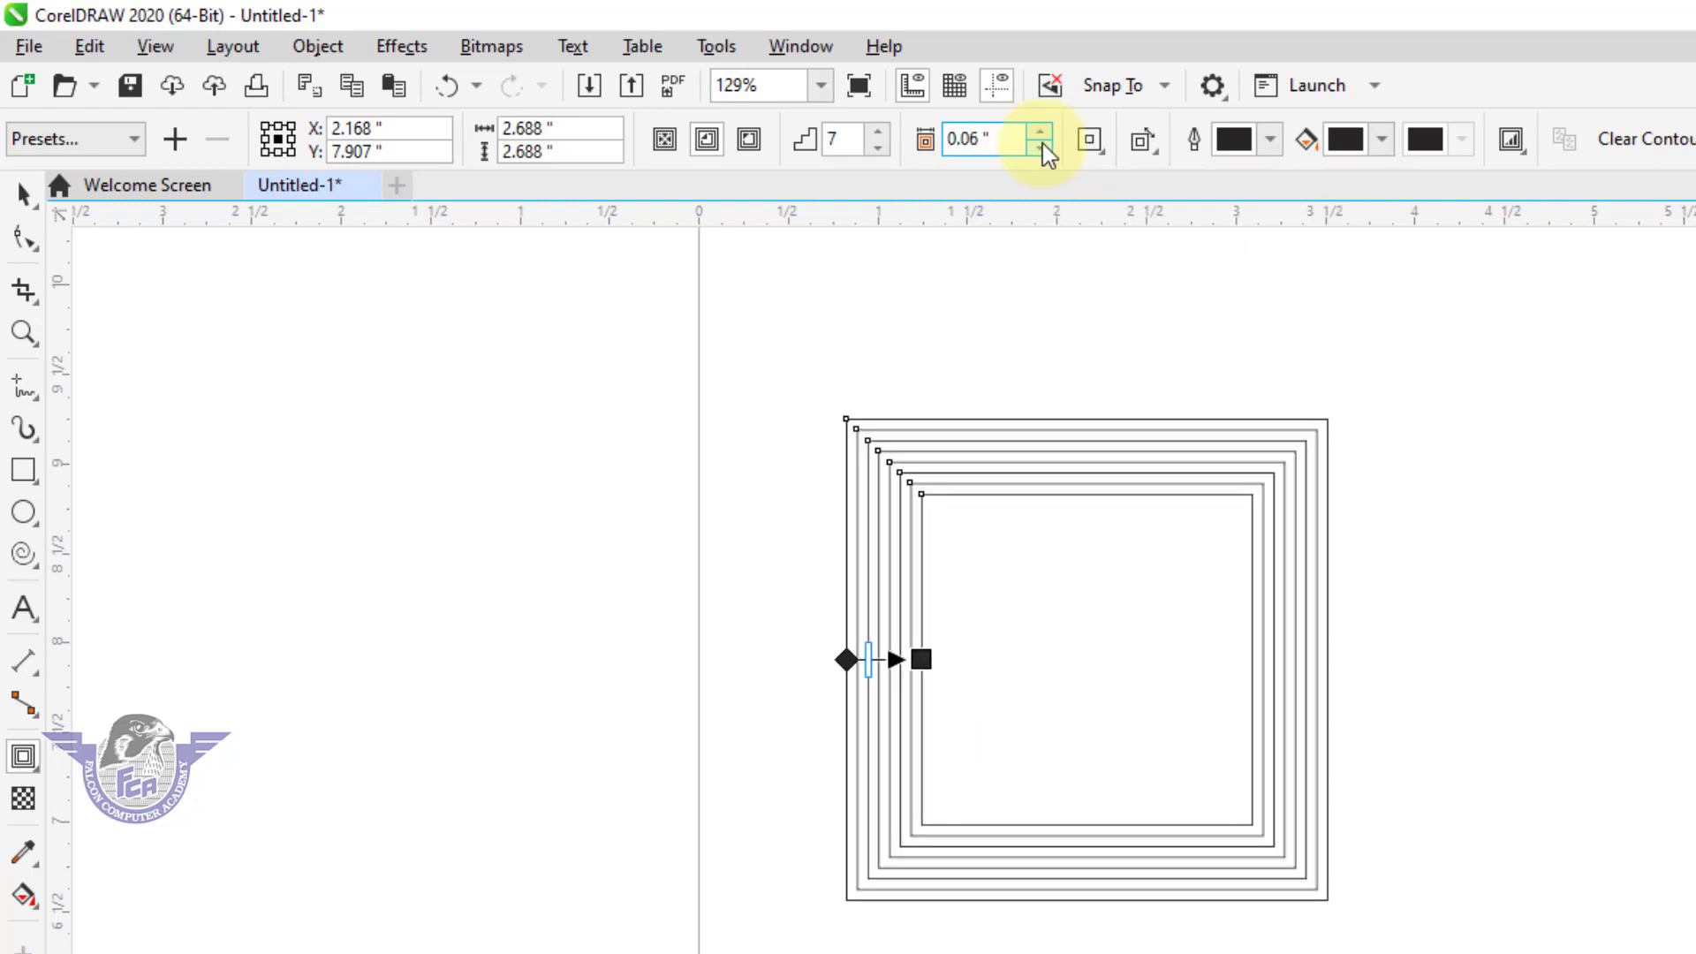
pyautogui.click(1040, 132)
pyautogui.click(1040, 132)
pyautogui.click(1041, 132)
pyautogui.click(1040, 132)
pyautogui.click(1040, 132)
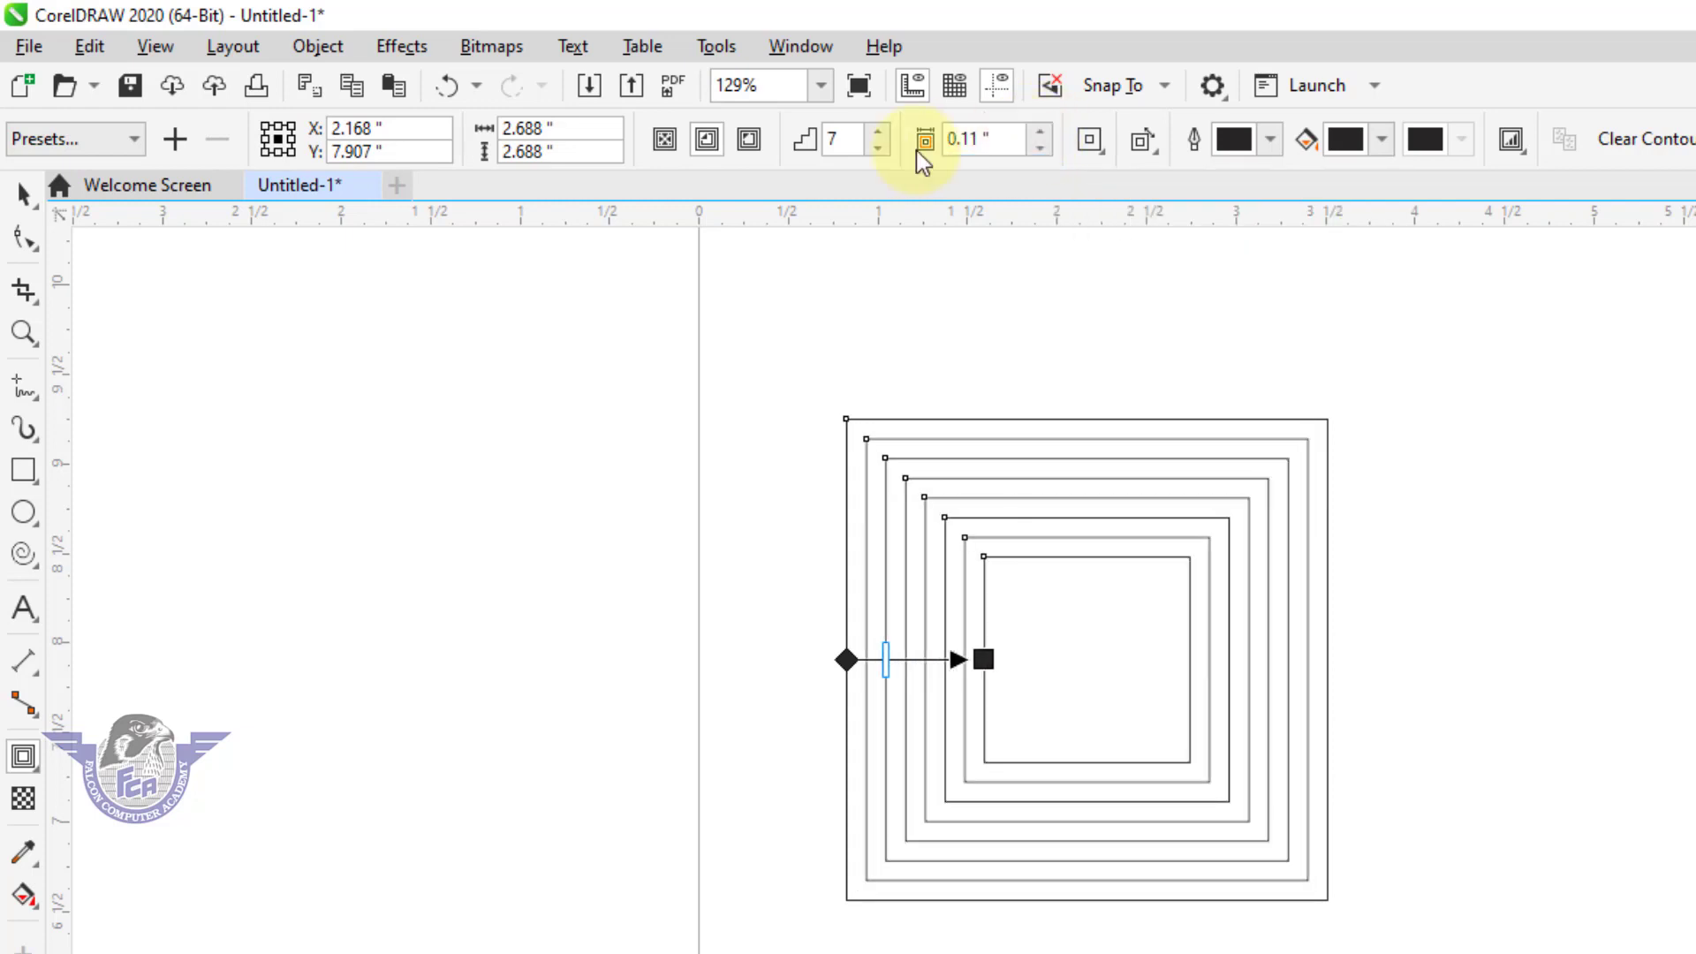
# Try the contour direction to center and inside, and settle on an outside contour.
pyautogui.click(665, 141)
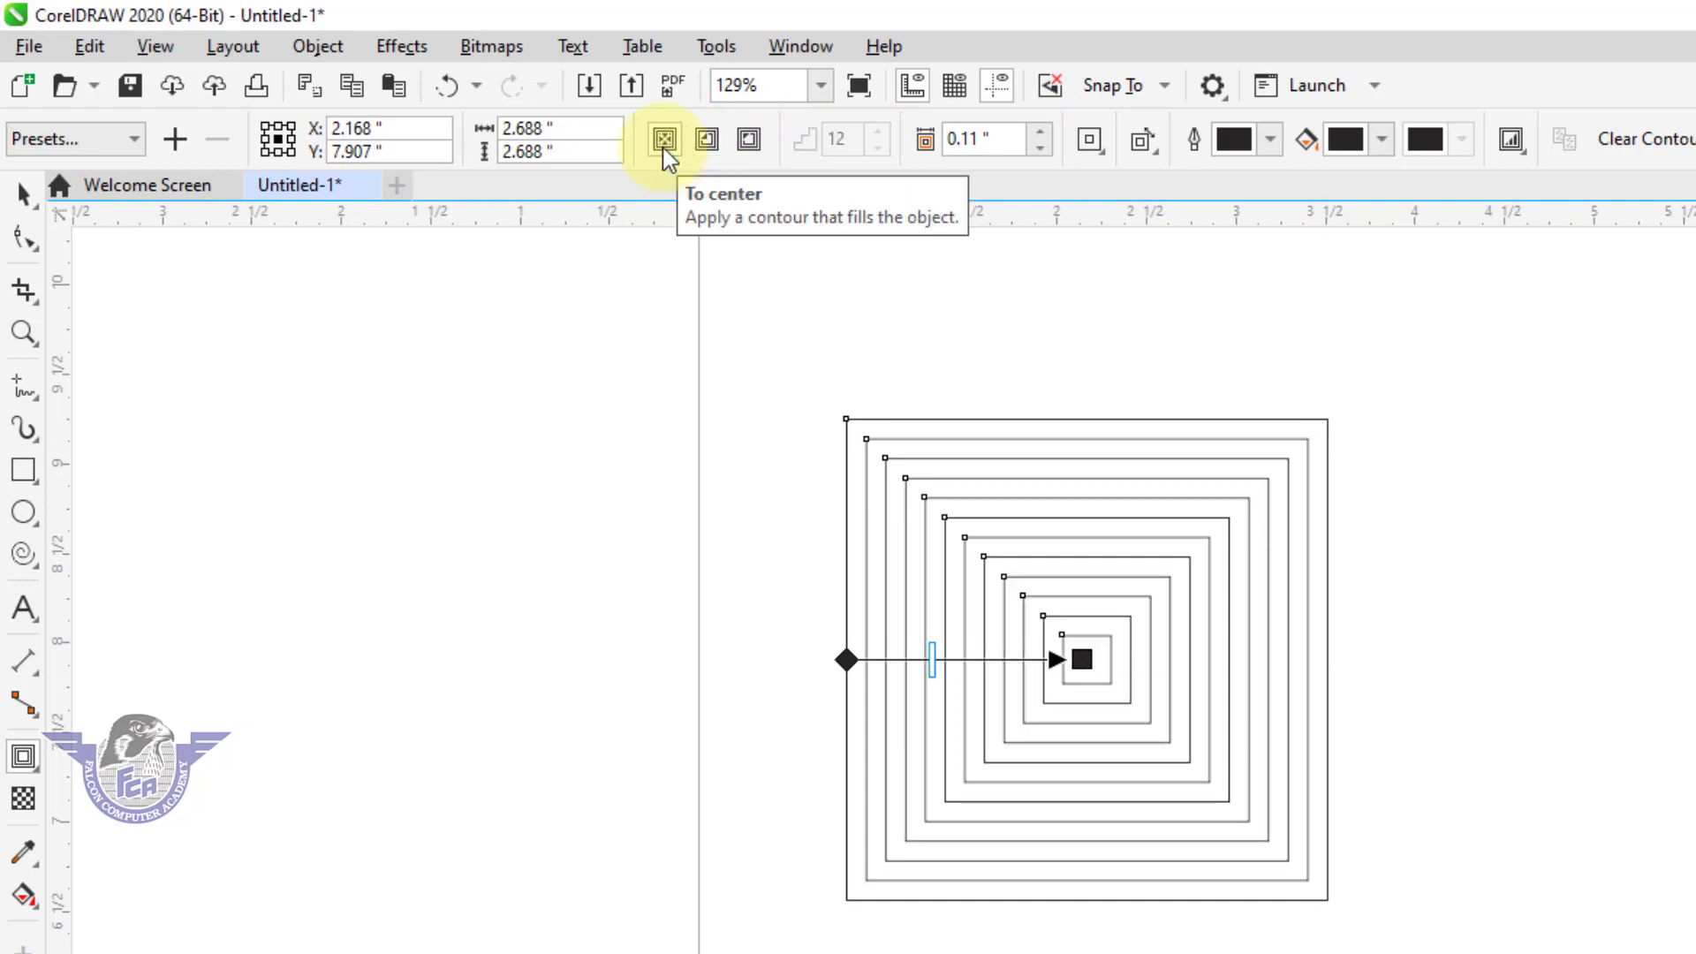
pyautogui.click(711, 146)
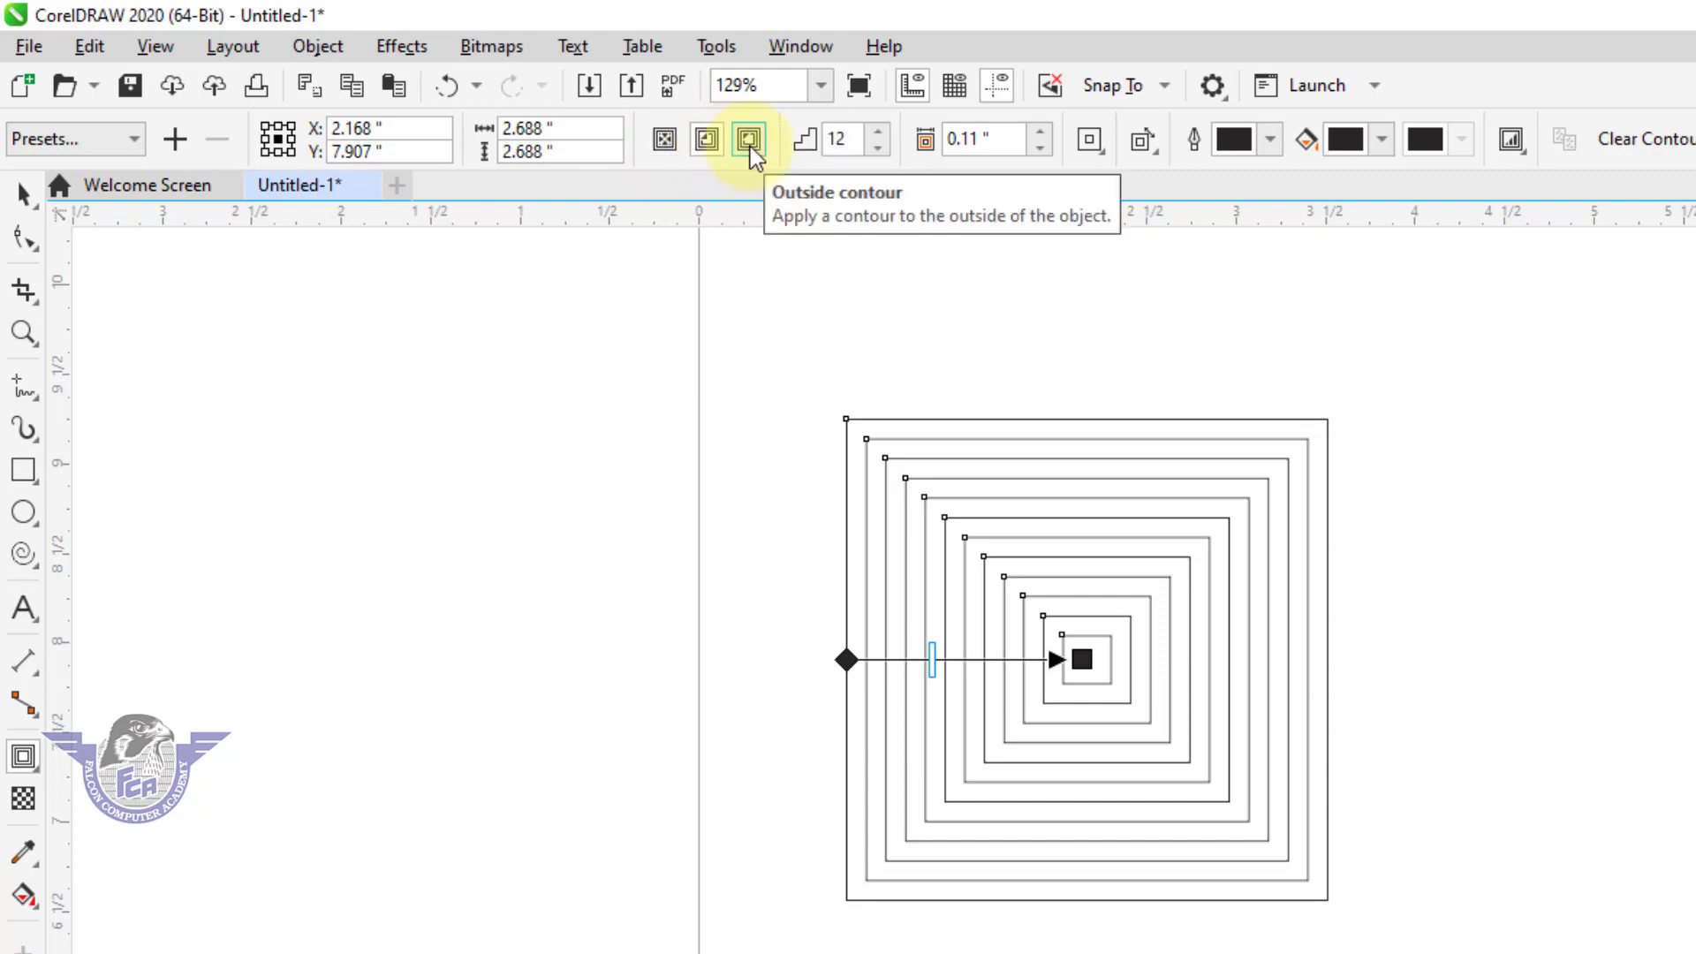
pyautogui.click(749, 140)
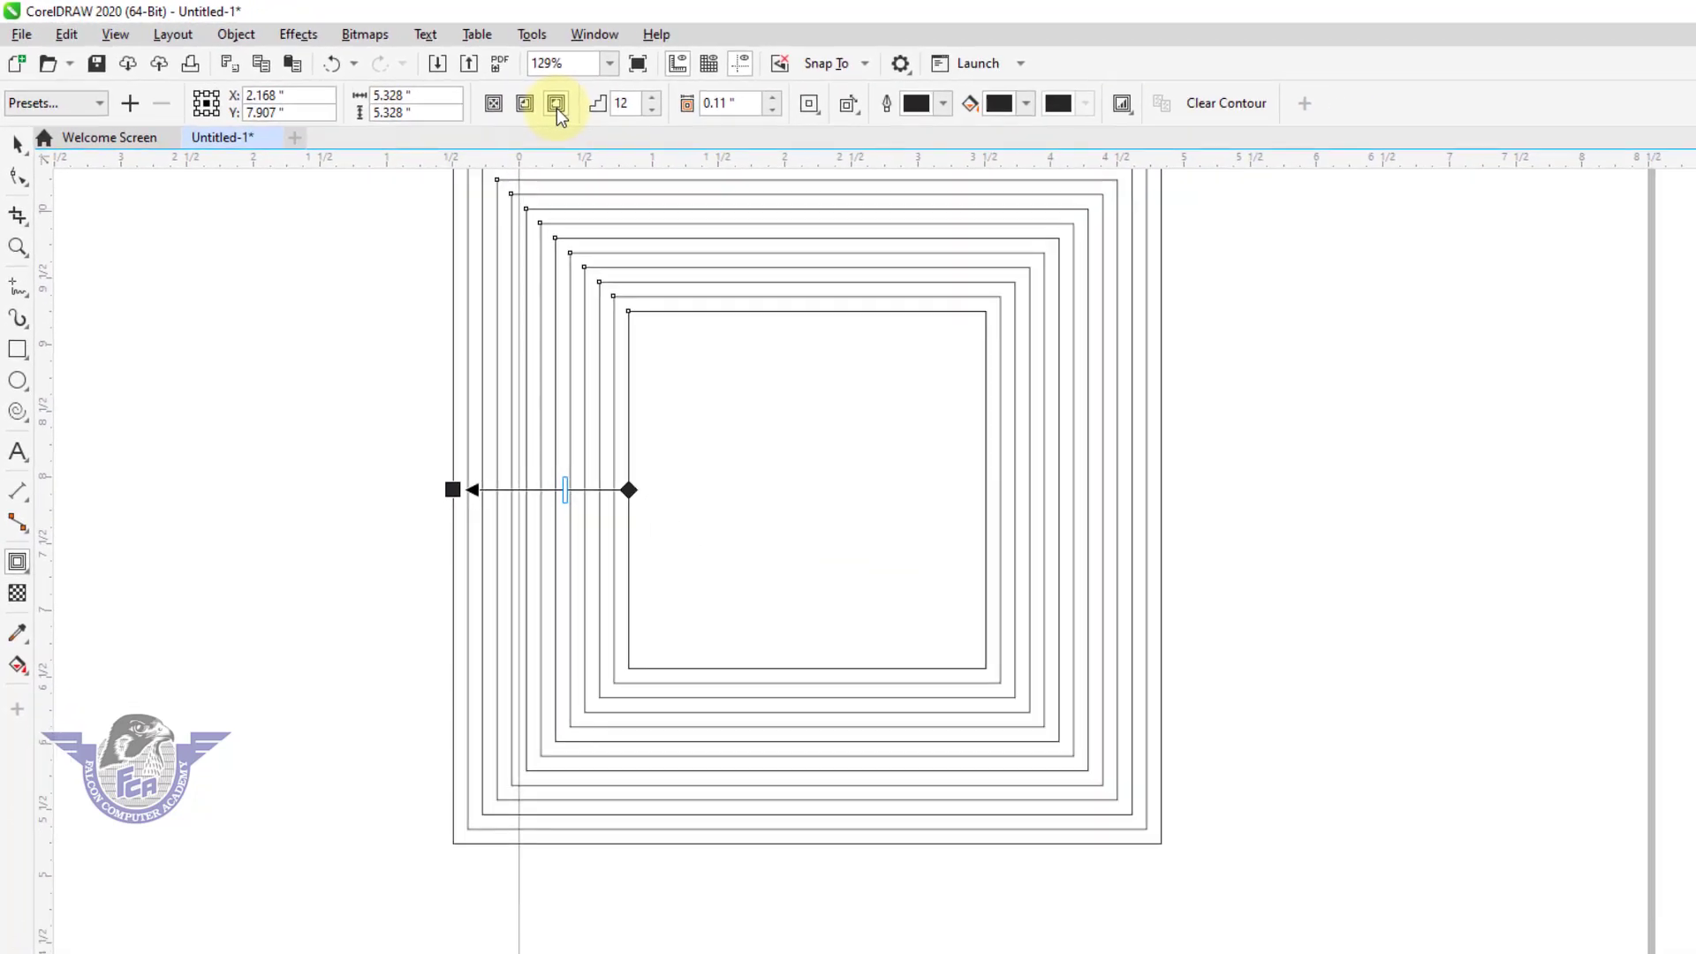
# Scale the contoured square down to about 4.41 inches wide and move it lower on the page.
pyautogui.click(18, 143)
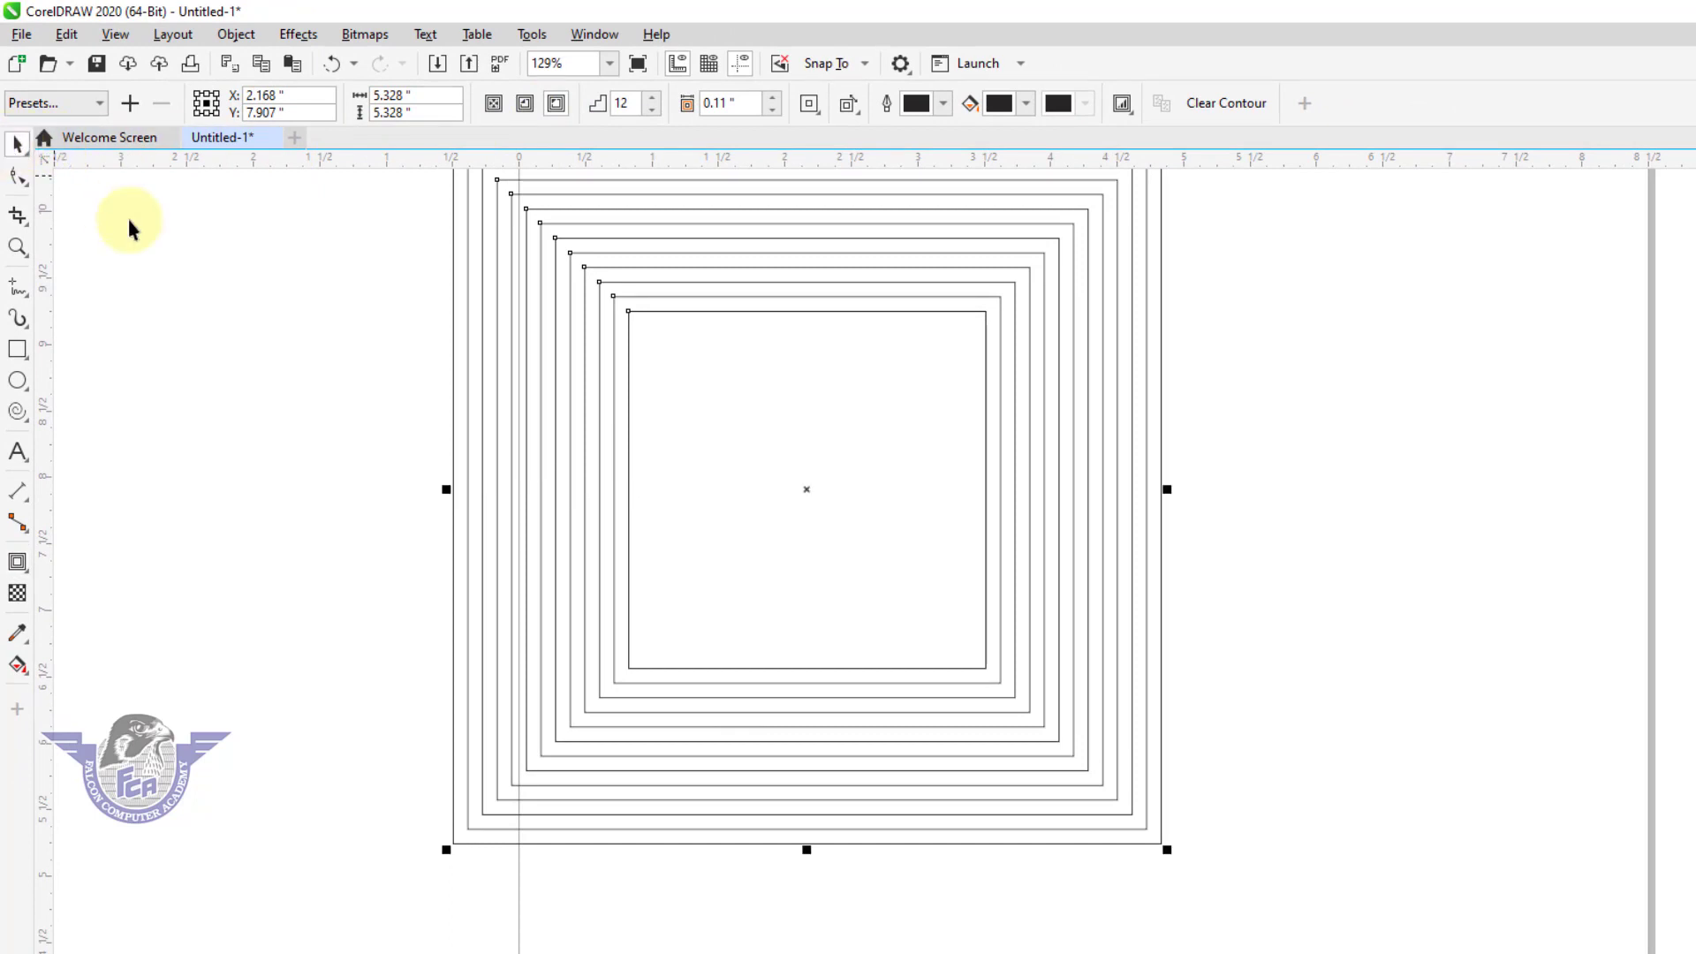
pyautogui.moveTo(445, 851); pyautogui.dragTo(688, 615)
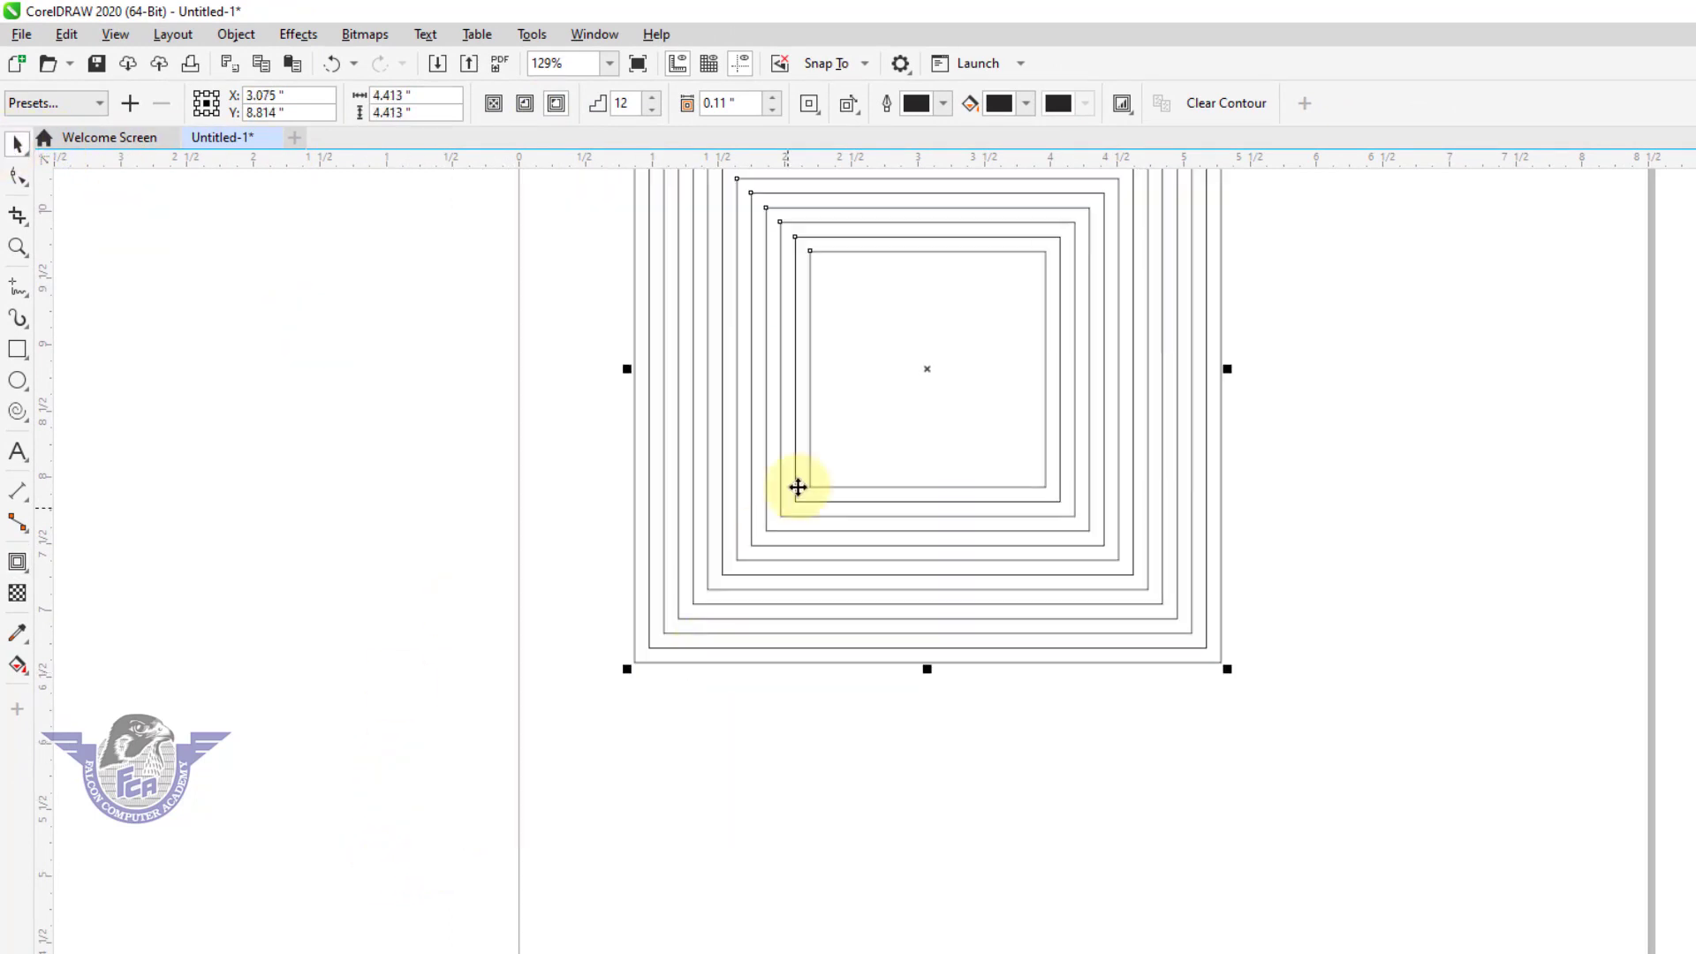
pyautogui.moveTo(768, 339); pyautogui.dragTo(752, 505)
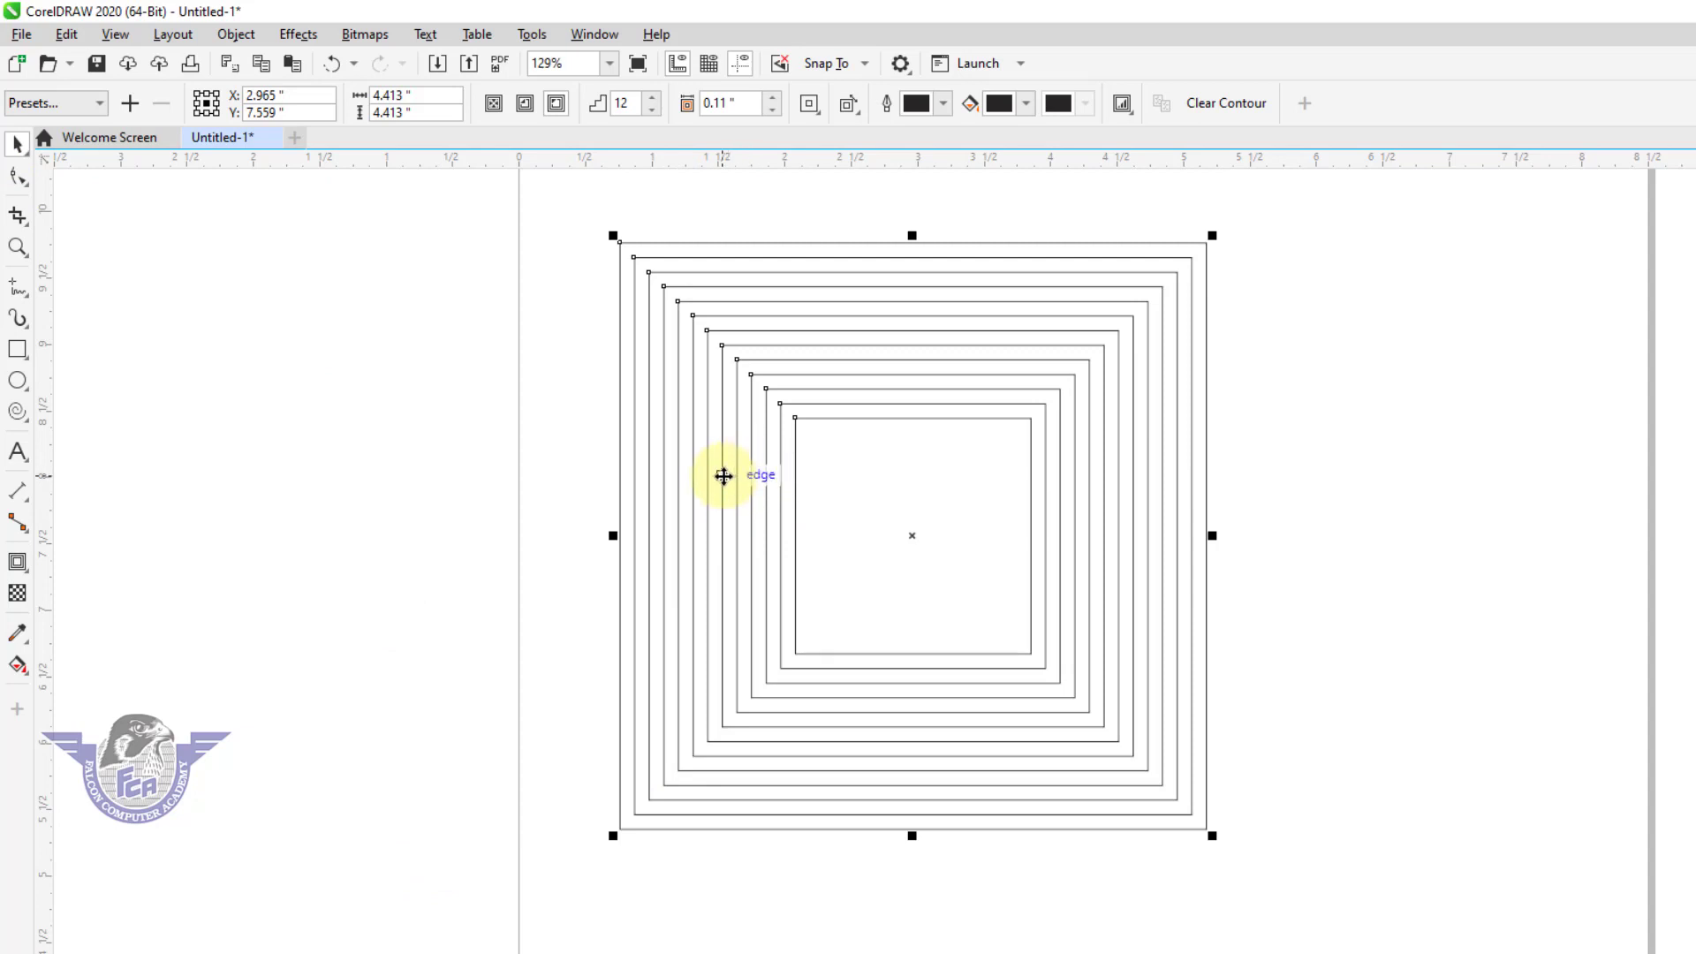
# Break the contour apart from the original square and deselect everything.
pyautogui.rightClick(724, 476)
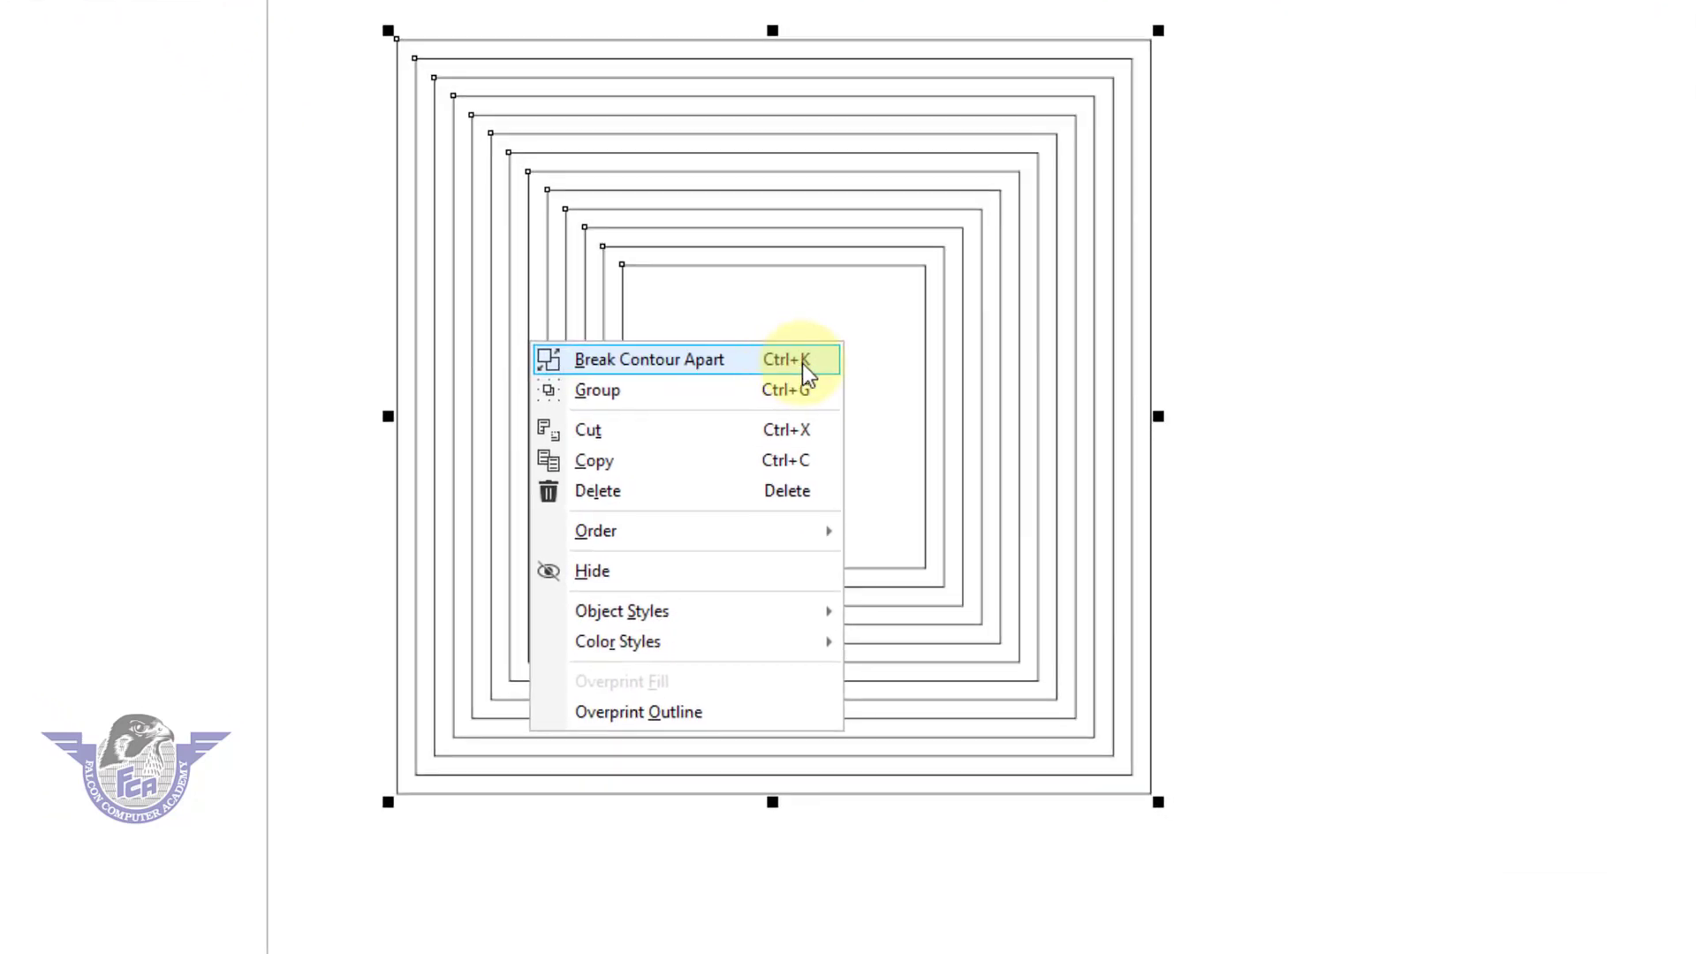
pyautogui.click(659, 366)
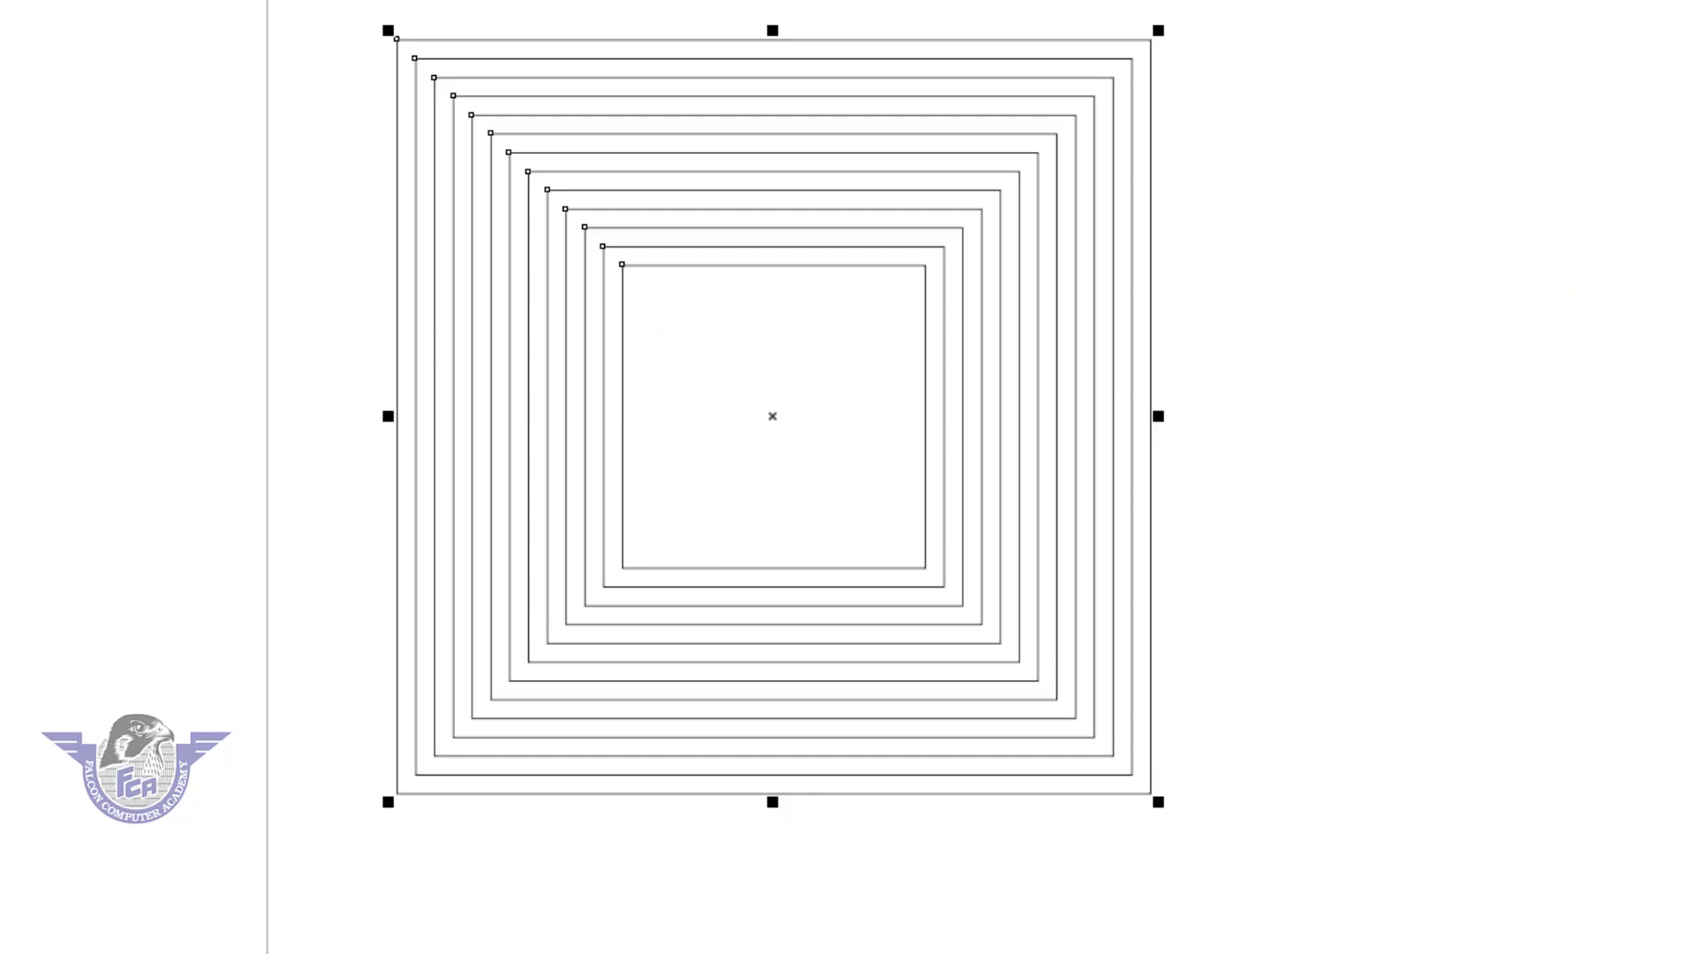
pyautogui.click(1074, 296)
# Move the separated contour group right, across the page's right edge and clear of the square, and ungroup it.
pyautogui.moveTo(818, 228); pyautogui.dragTo(1655, 262)
pyautogui.moveTo(1310, 415); pyautogui.dragTo(1272, 416)
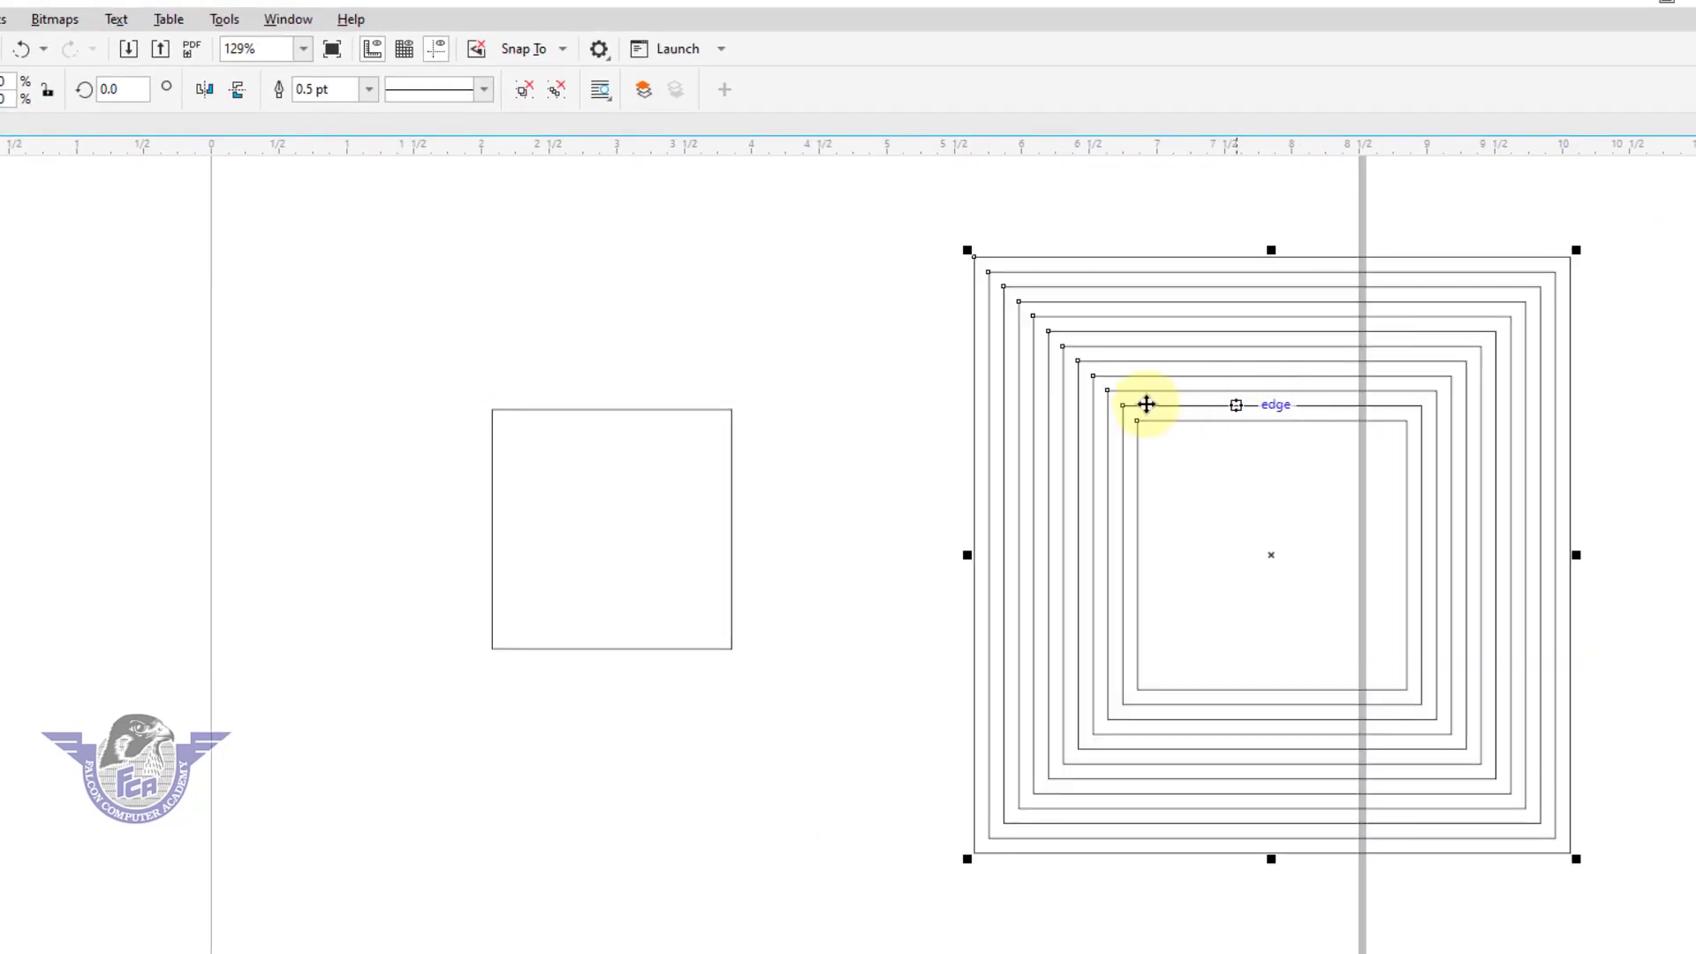
pyautogui.rightClick(1046, 395)
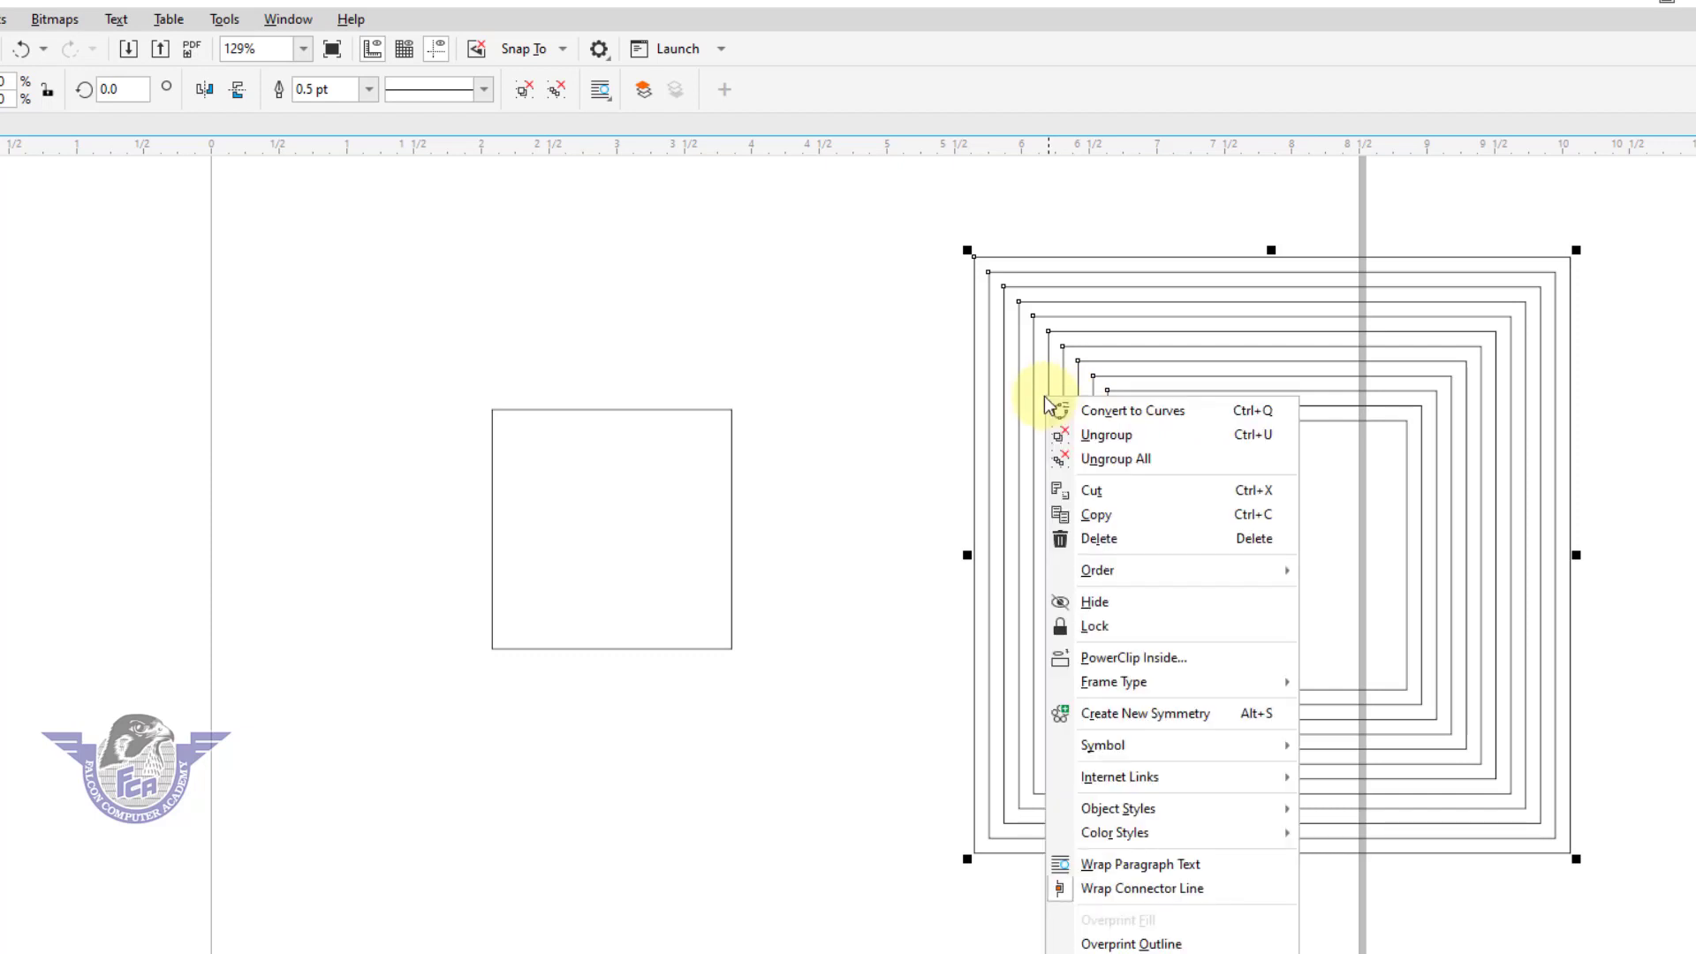
pyautogui.click(1069, 432)
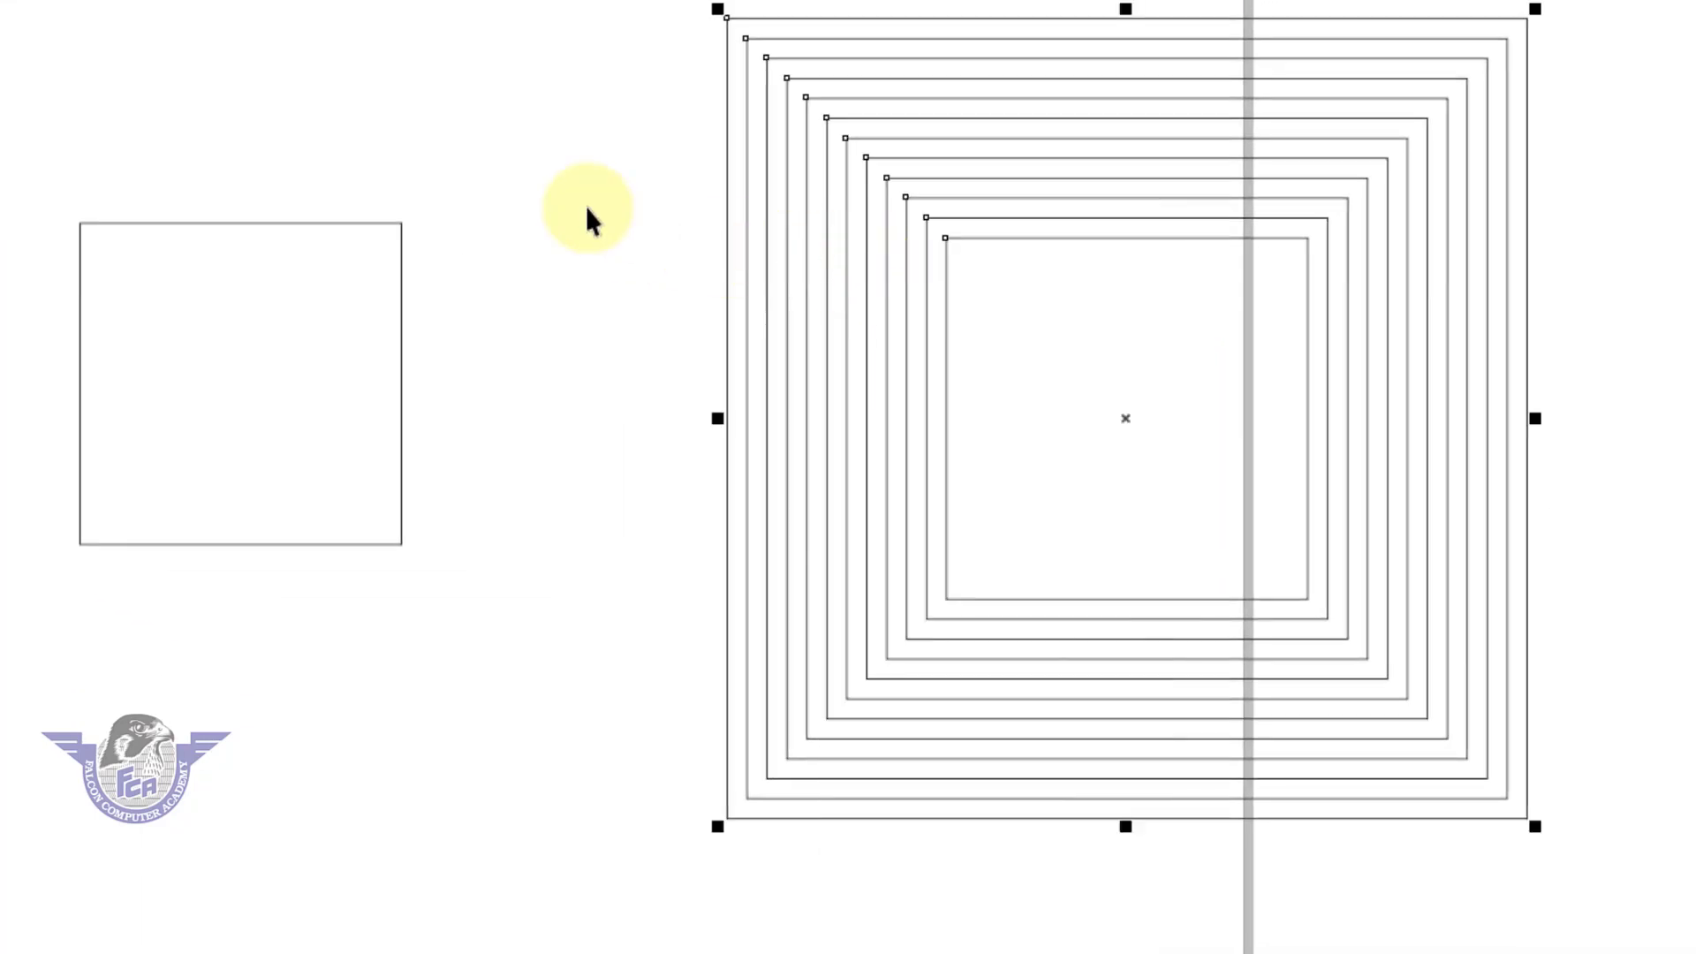
pyautogui.click(587, 207)
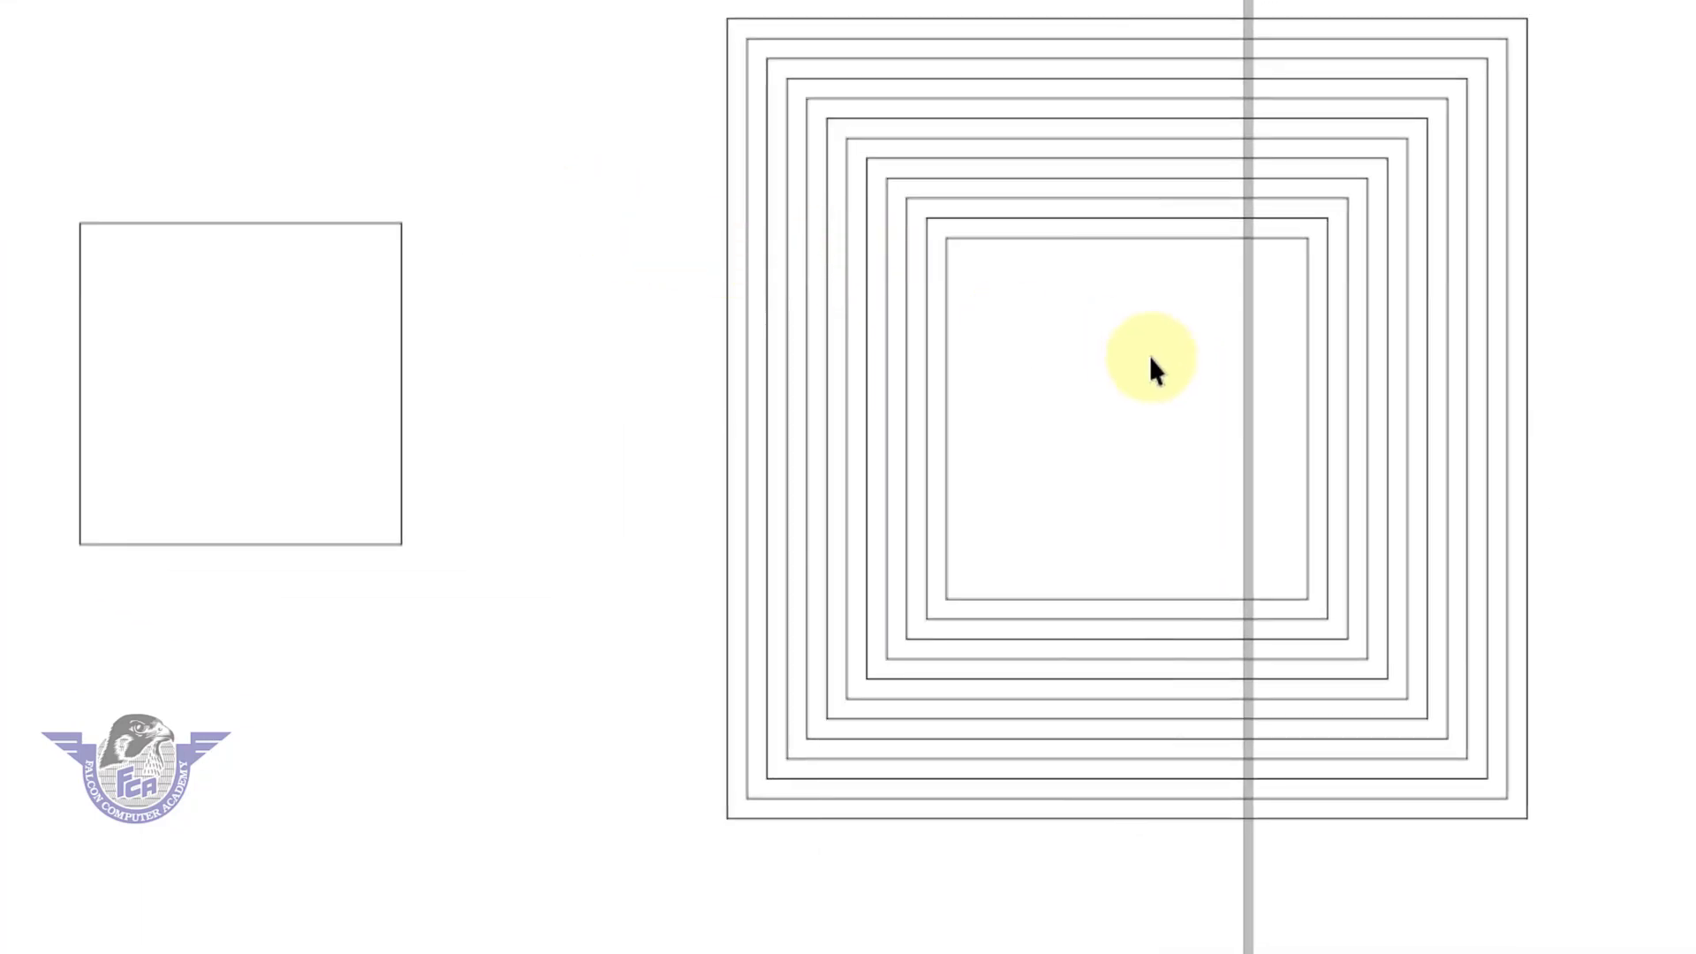
# Pull the six innermost contour squares out of the nested set one by one, place them apart around the page, and deselect.
pyautogui.moveTo(1148, 355); pyautogui.dragTo(0, 371)
pyautogui.moveTo(966, 362); pyautogui.dragTo(359, 677)
pyautogui.moveTo(249, 428); pyautogui.dragTo(258, 197)
pyautogui.moveTo(475, 748); pyautogui.dragTo(0, 714)
pyautogui.moveTo(998, 640); pyautogui.dragTo(362, 894)
pyautogui.moveTo(998, 451); pyautogui.dragTo(1009, 374)
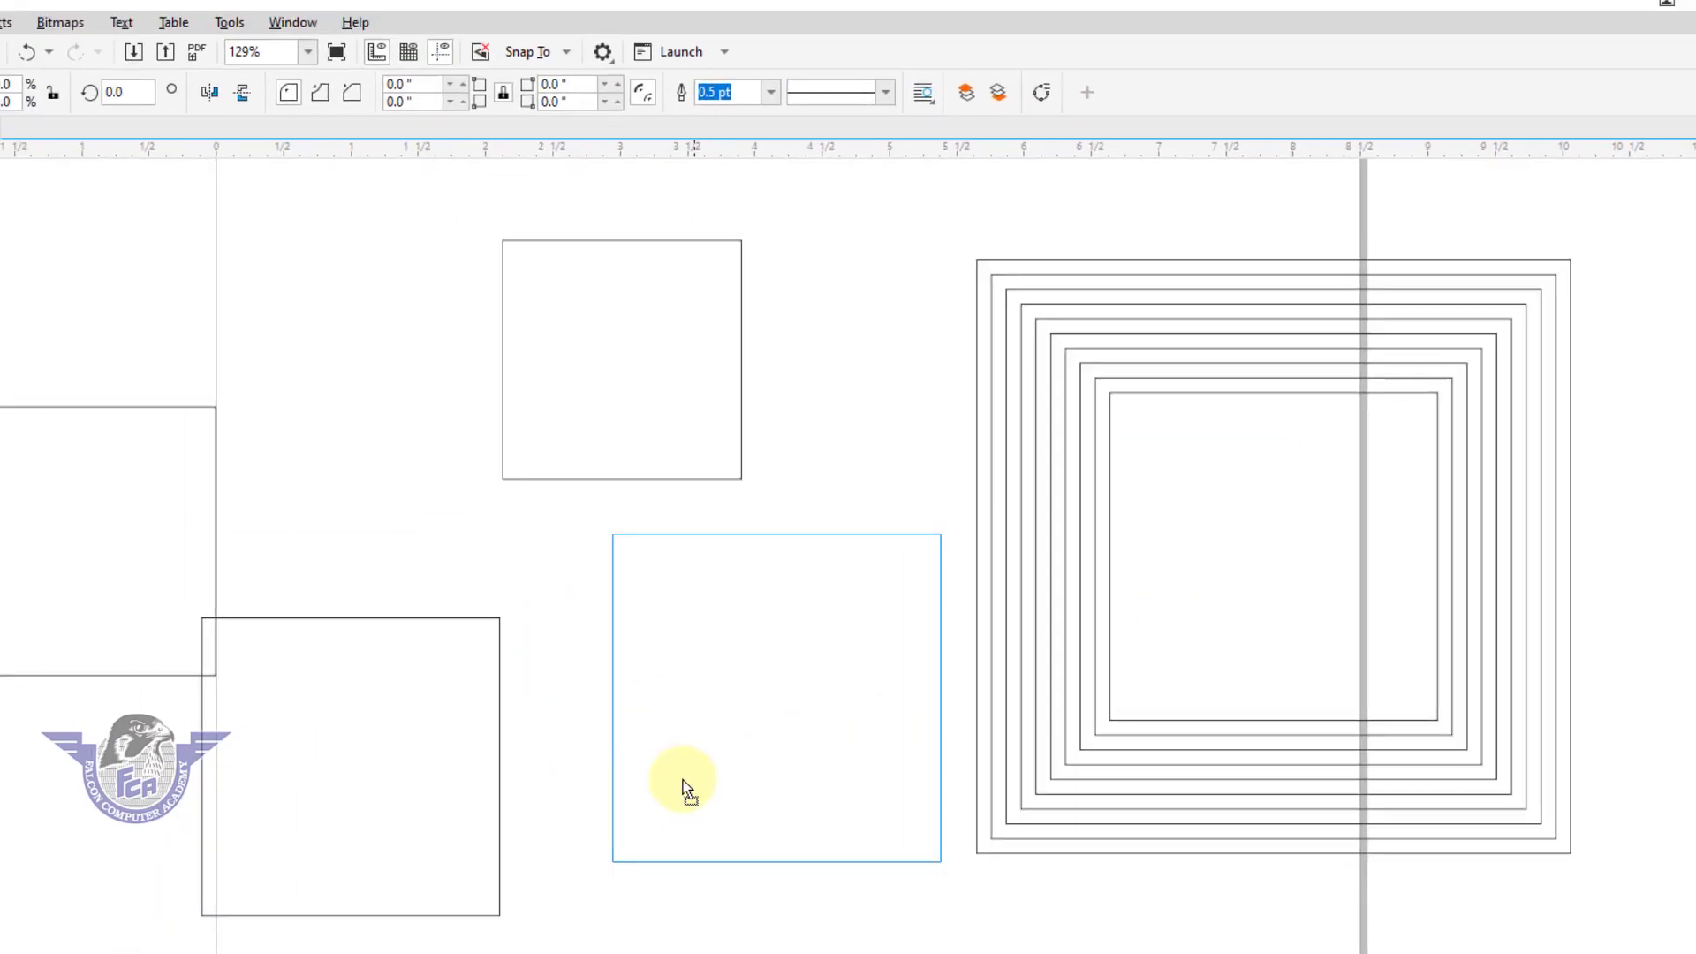
pyautogui.moveTo(1154, 494); pyautogui.dragTo(921, 363)
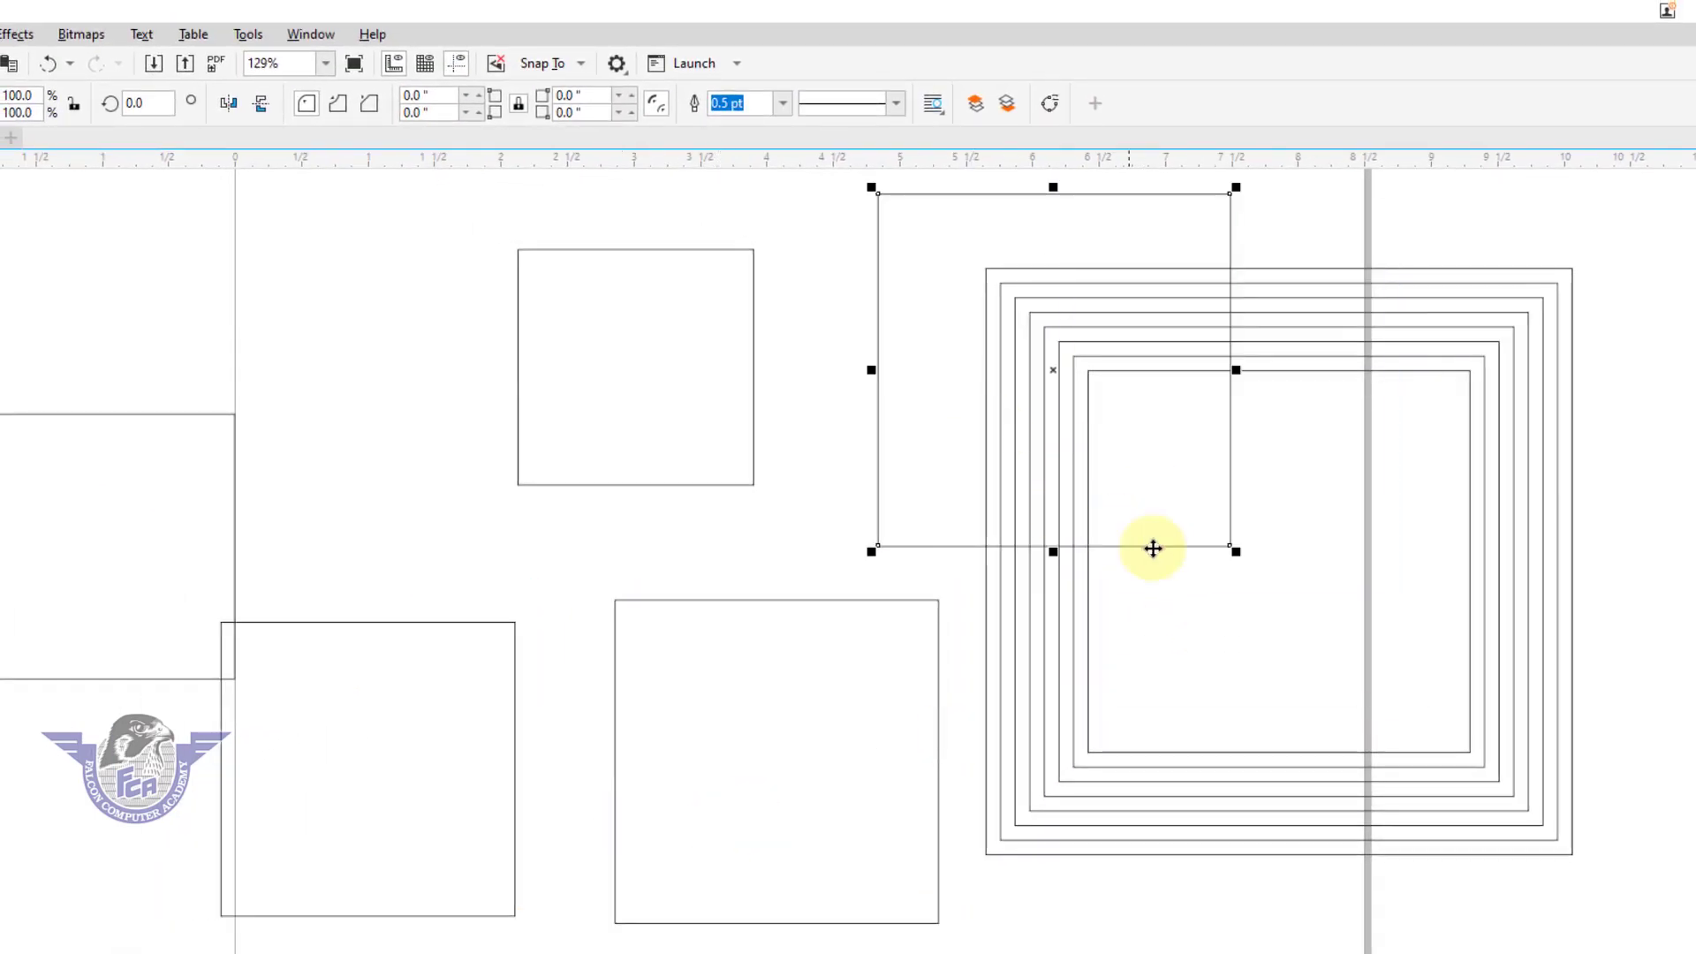
pyautogui.moveTo(1151, 548); pyautogui.dragTo(1692, 656)
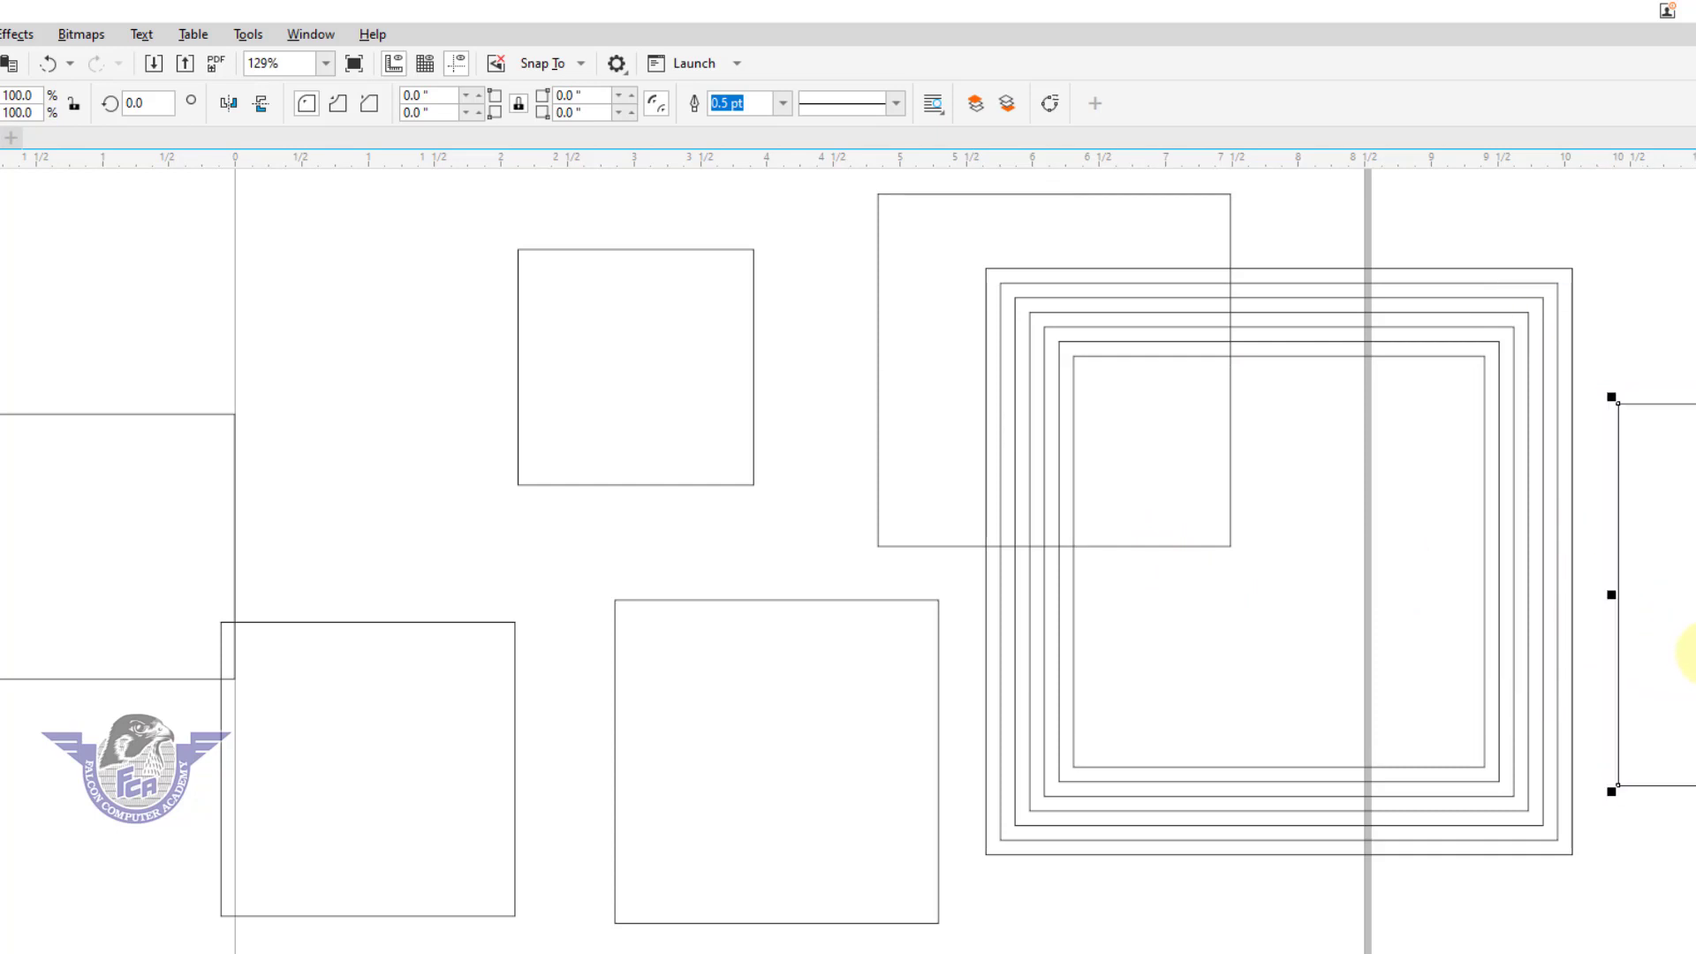
pyautogui.click(1664, 620)
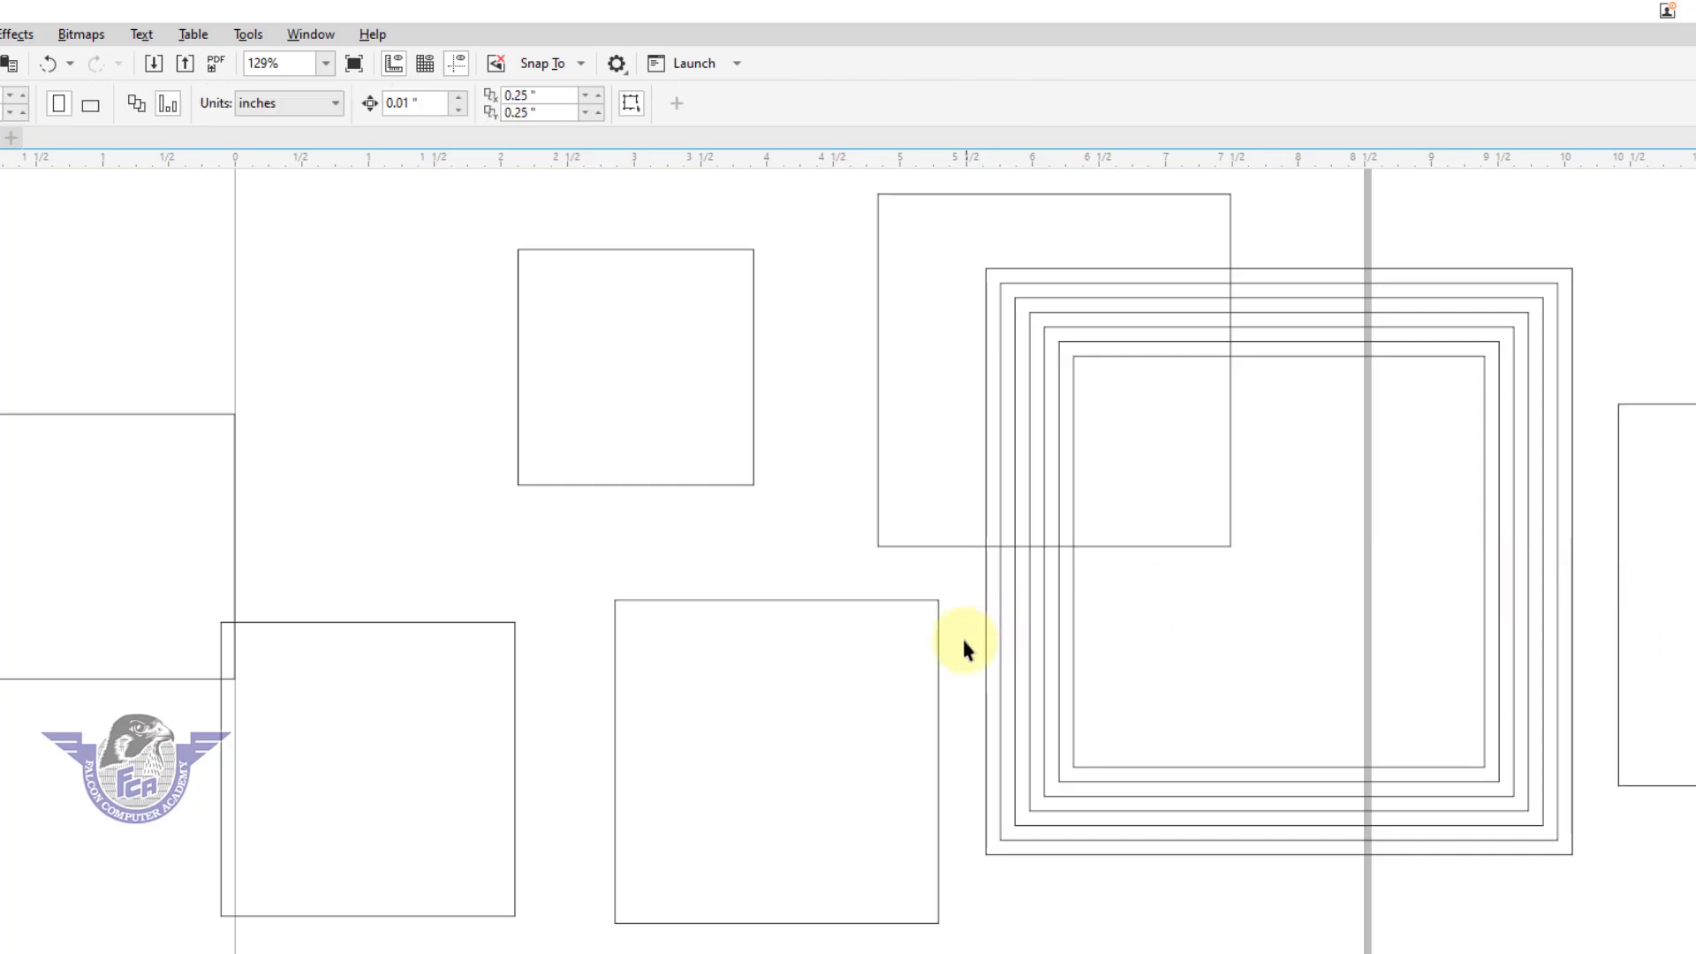
# Delete all objects and draw an upright rectangle about 4.34 by 5.5 inches on the page.
pyautogui.hotkey('ctrl', 'a')
pyautogui.press('Delete')
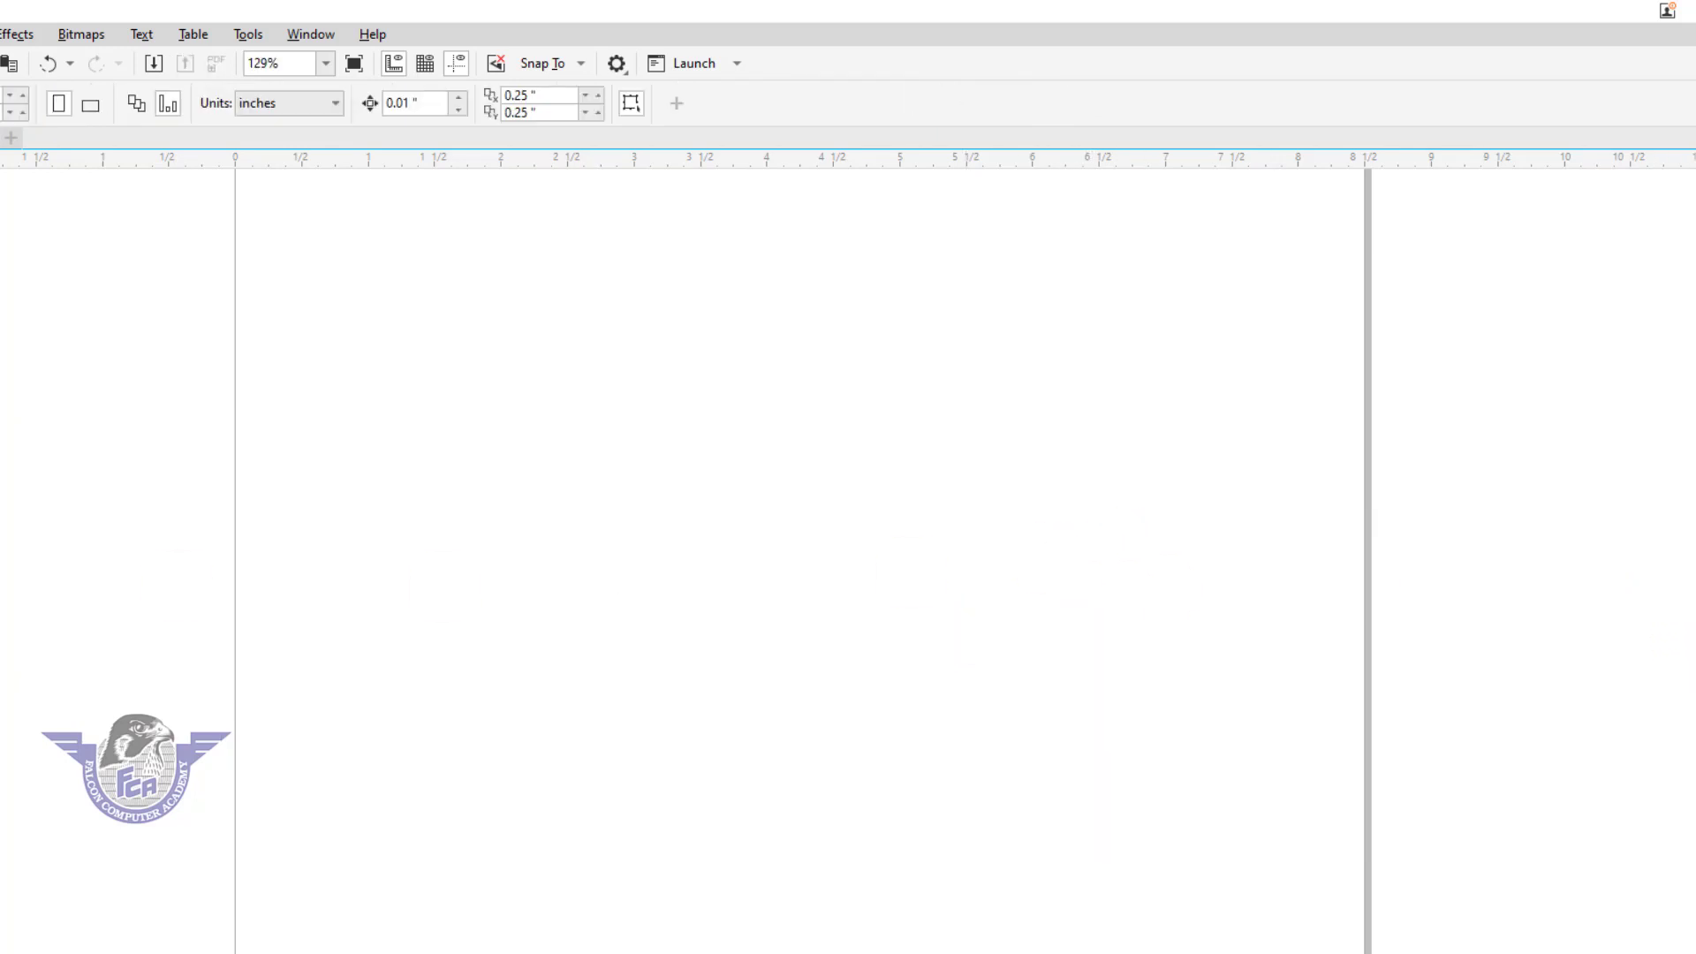
pyautogui.press('F6')
pyautogui.moveTo(406, 231); pyautogui.dragTo(982, 921)
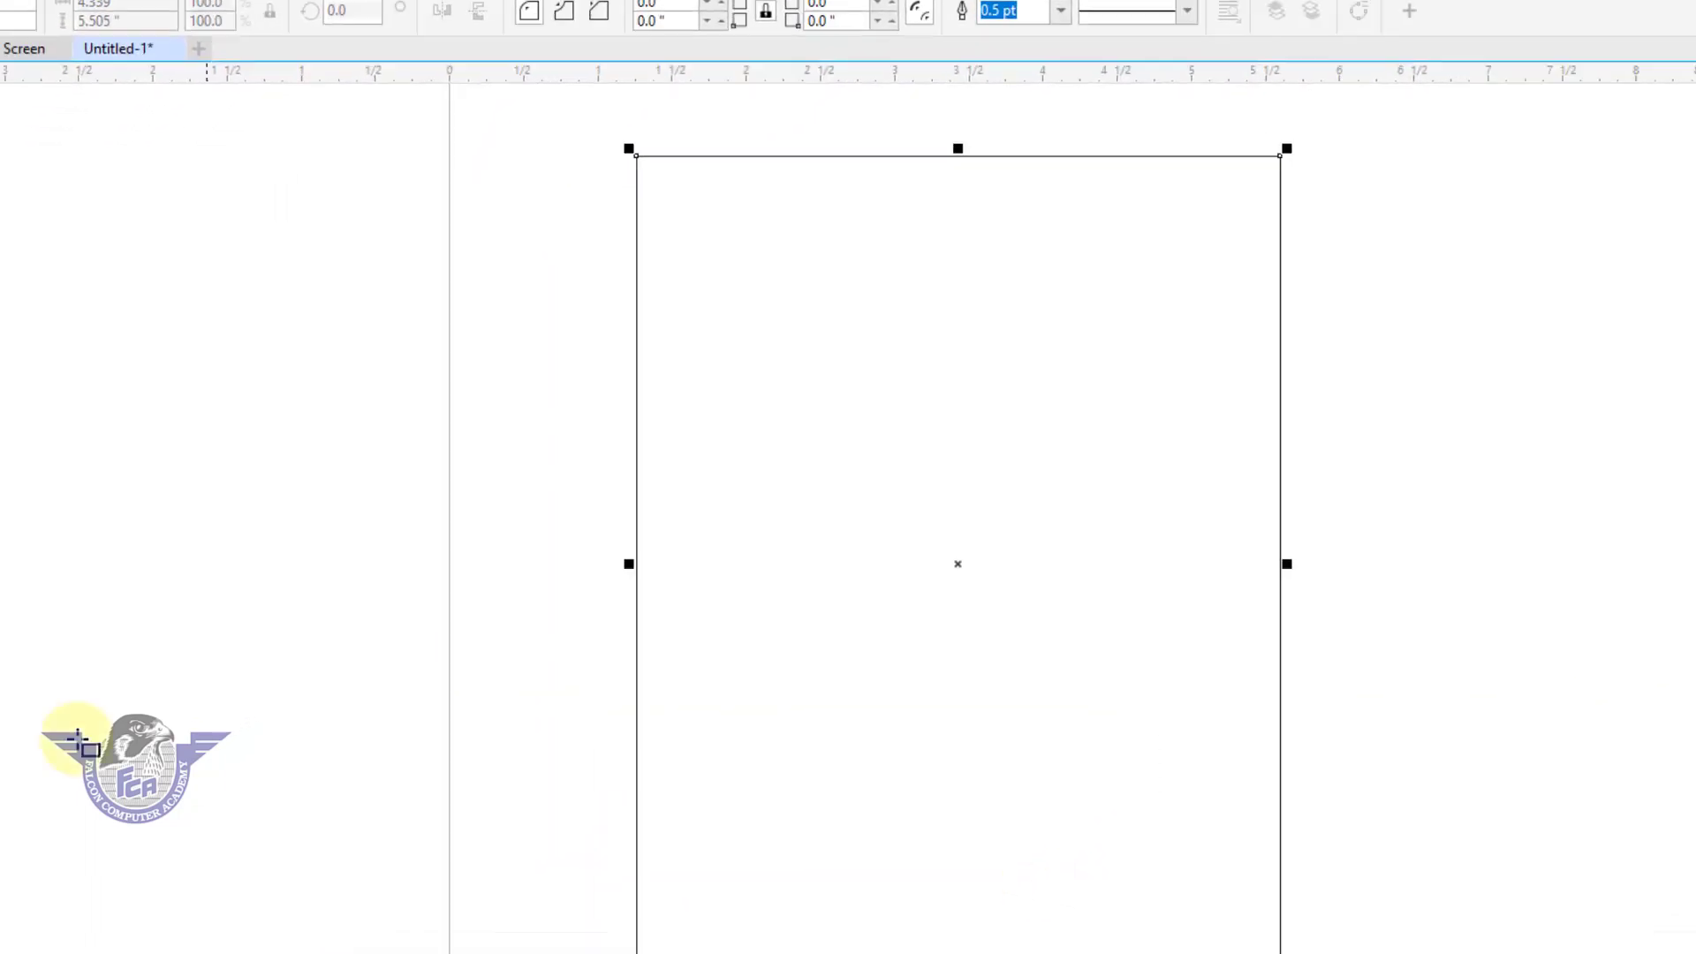
pyautogui.press('space')
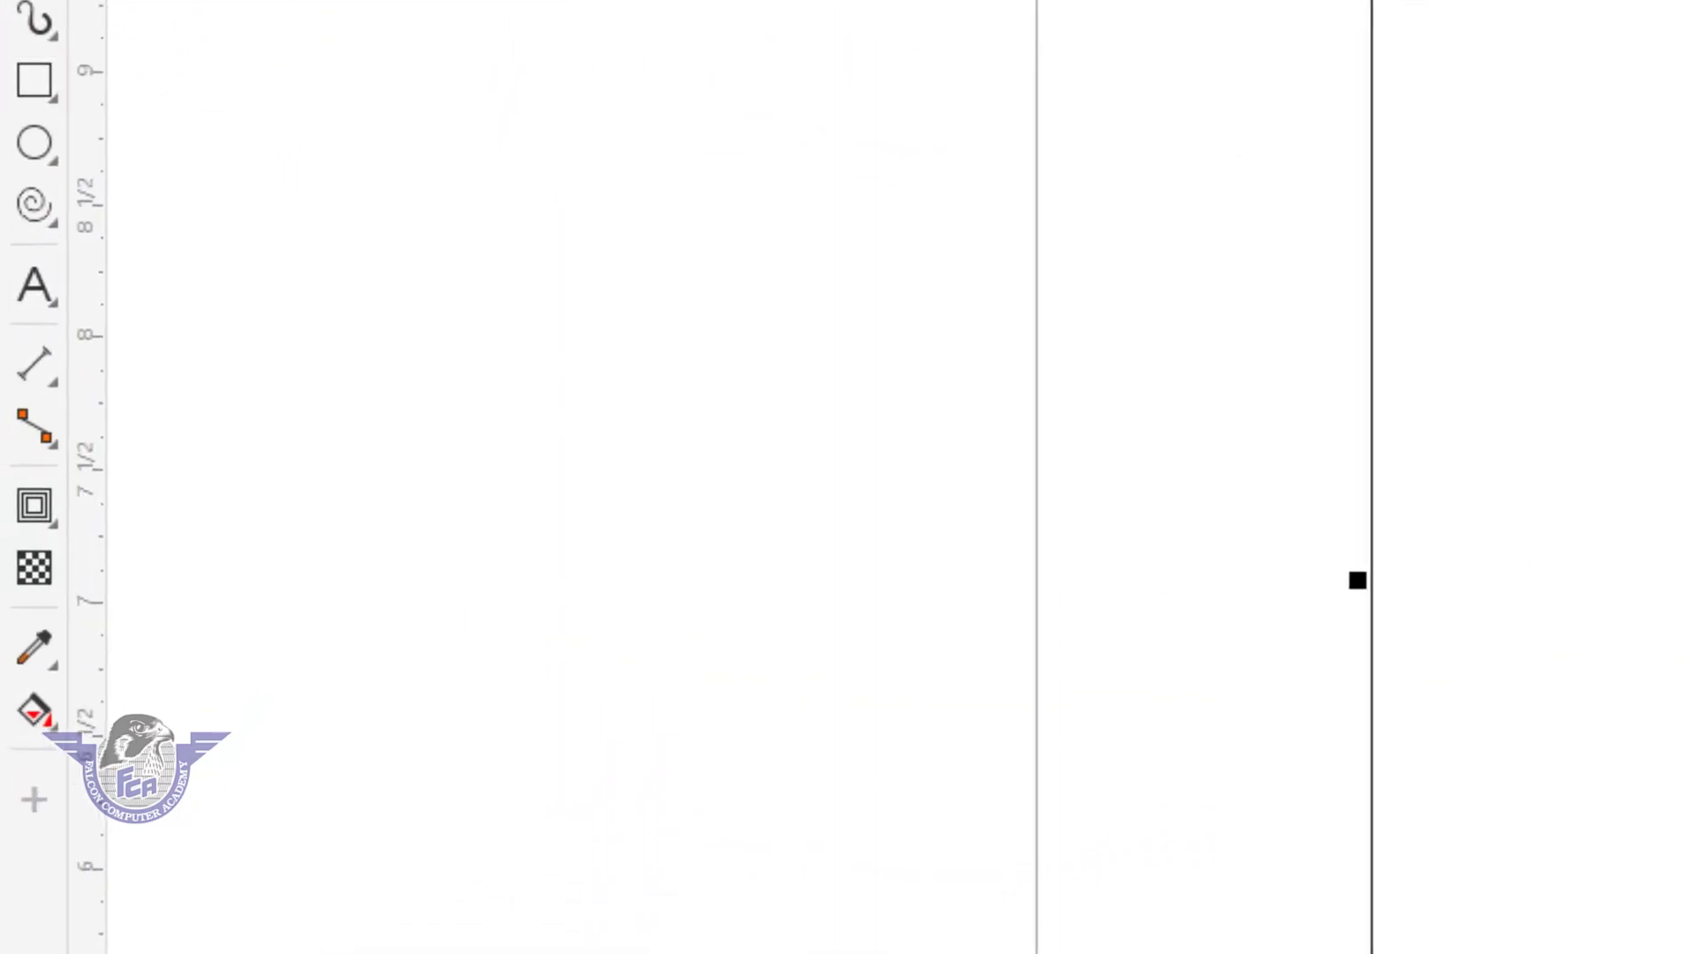
# Apply an outside contour to the rectangle and reduce it to 1 step.
pyautogui.click(30, 519)
pyautogui.click(136, 554)
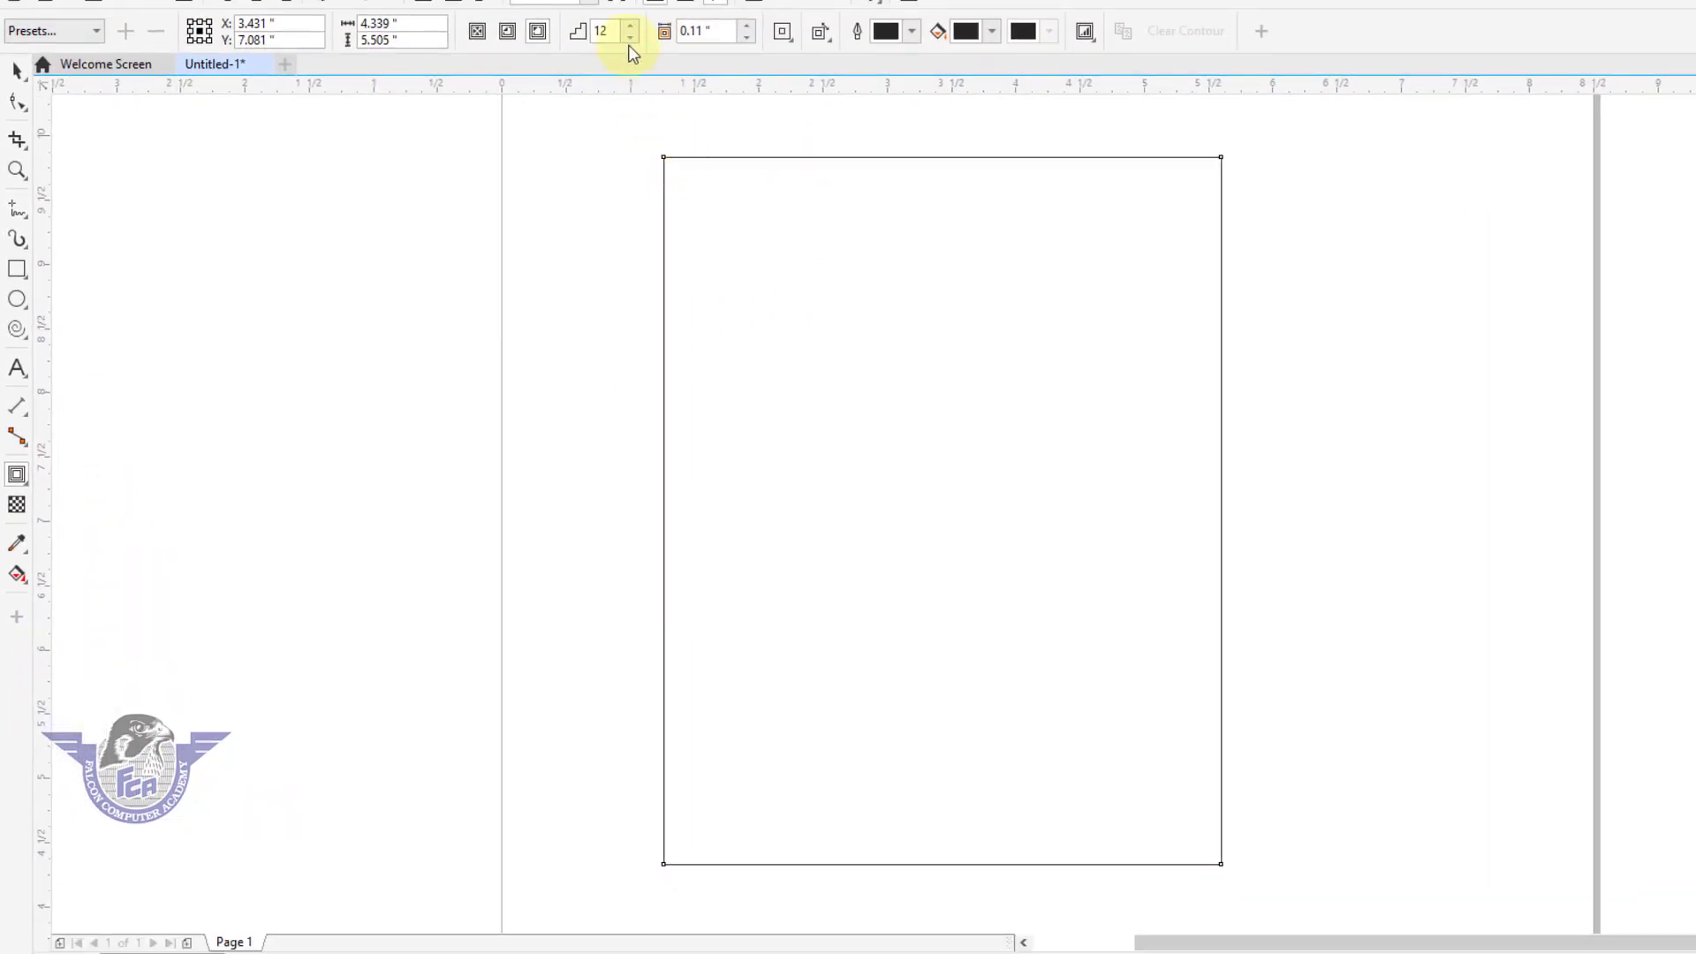
pyautogui.click(630, 38)
pyautogui.click(630, 38)
pyautogui.click(630, 38)
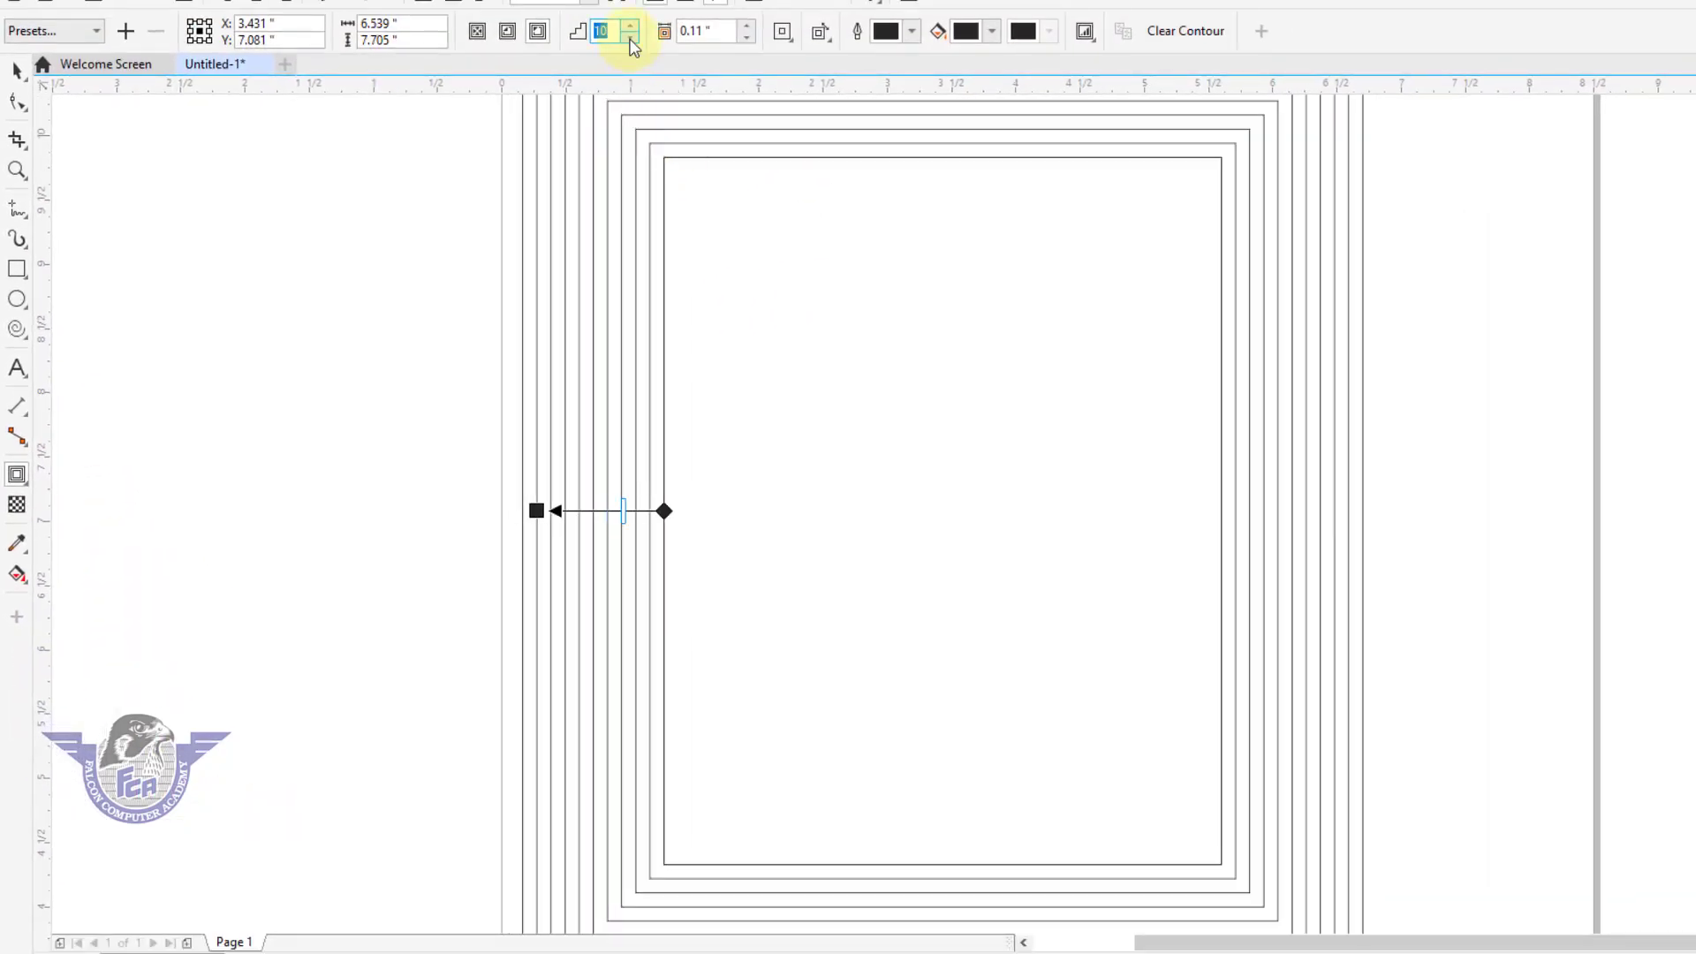
pyautogui.click(629, 38)
pyautogui.click(630, 38)
pyautogui.click(630, 38)
pyautogui.click(630, 38)
pyautogui.click(629, 38)
pyautogui.click(630, 38)
pyautogui.click(630, 38)
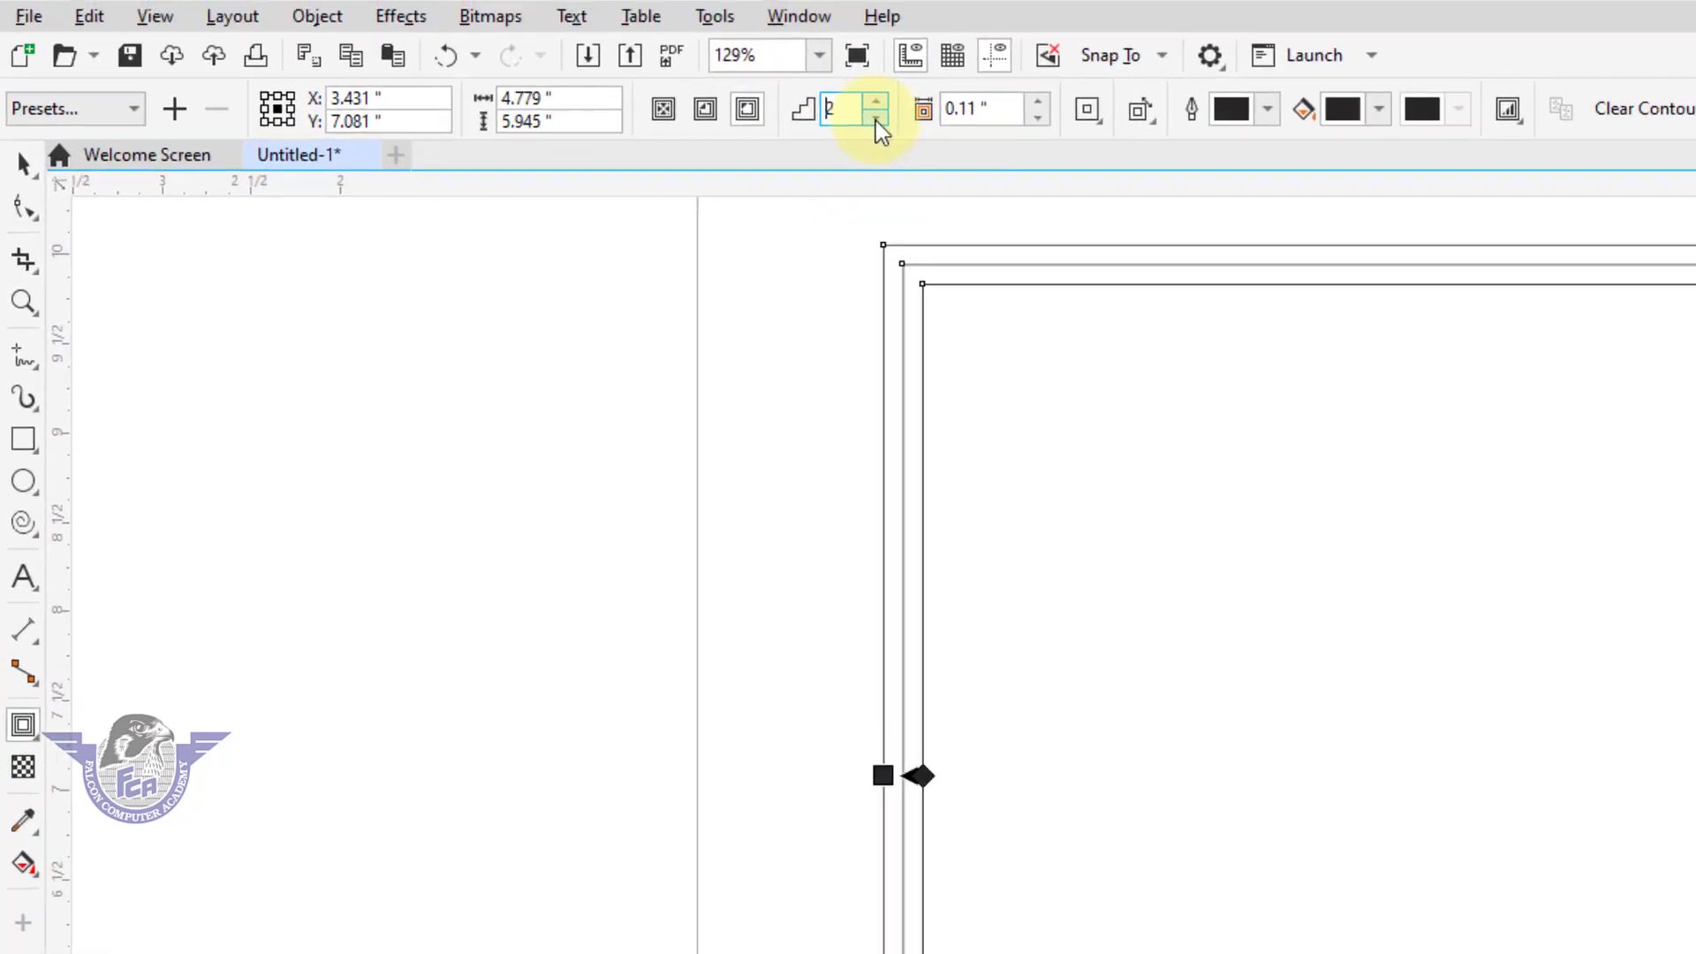
pyautogui.click(629, 38)
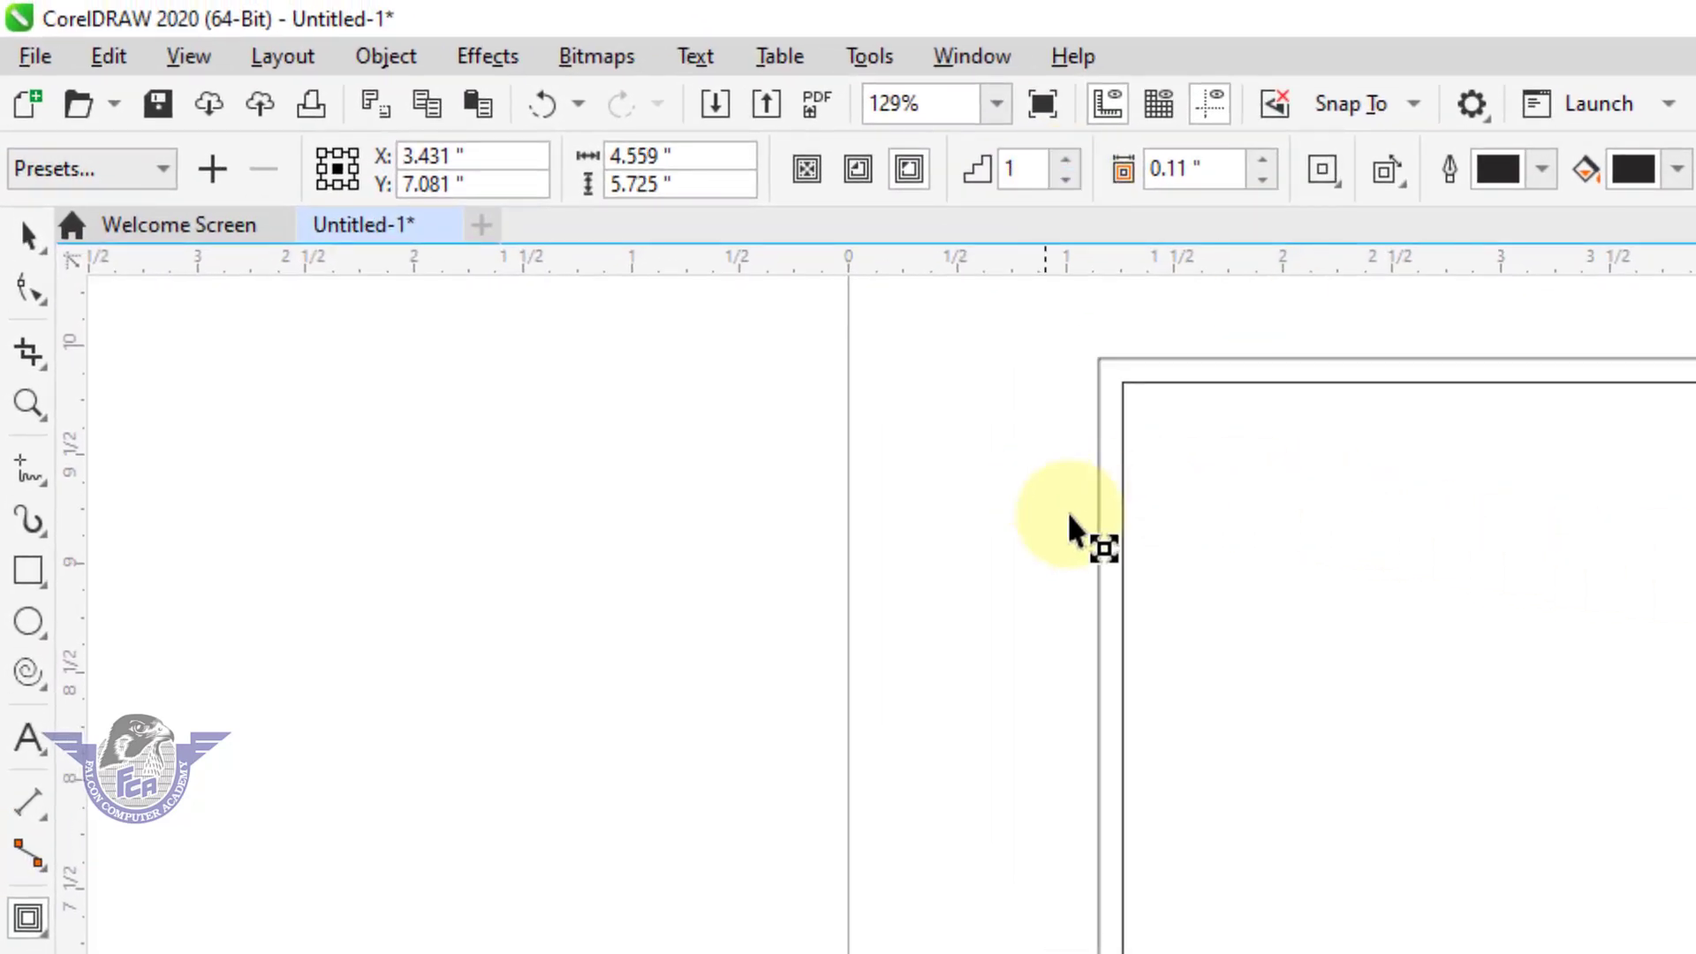
# Redirect the rectangle's contour to the inside with an offset of about 0.283 inches and return to the Pick tool.
pyautogui.moveTo(1162, 439); pyautogui.dragTo(1253, 533)
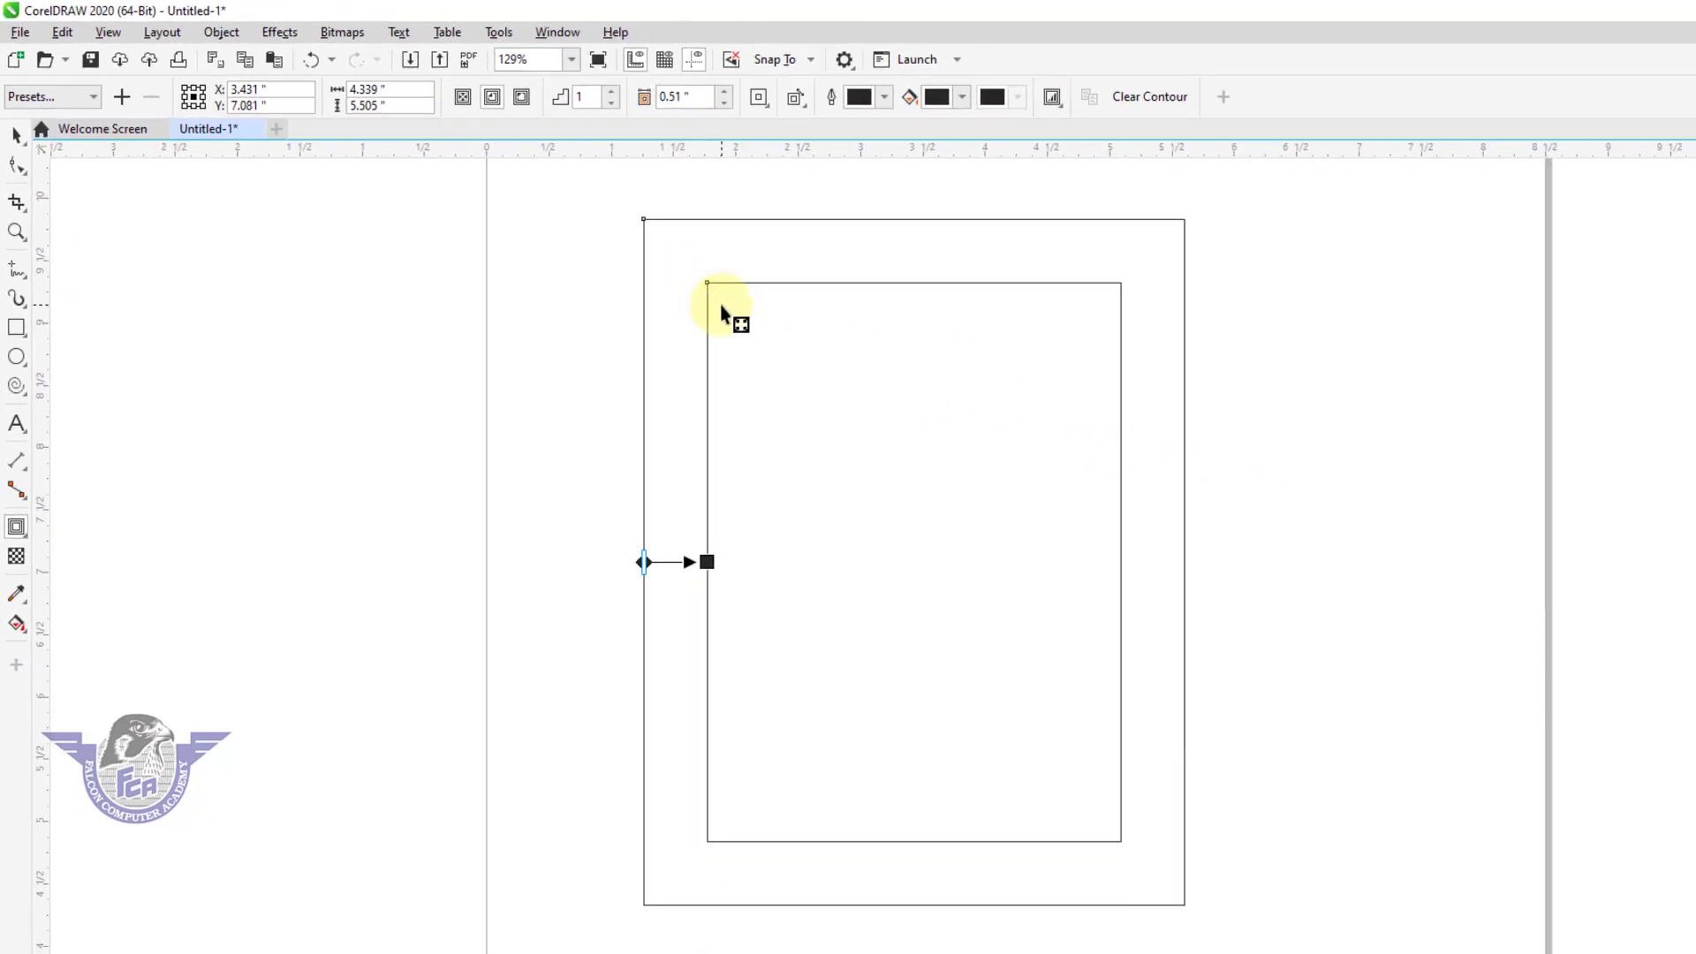
pyautogui.moveTo(722, 309); pyautogui.dragTo(676, 258)
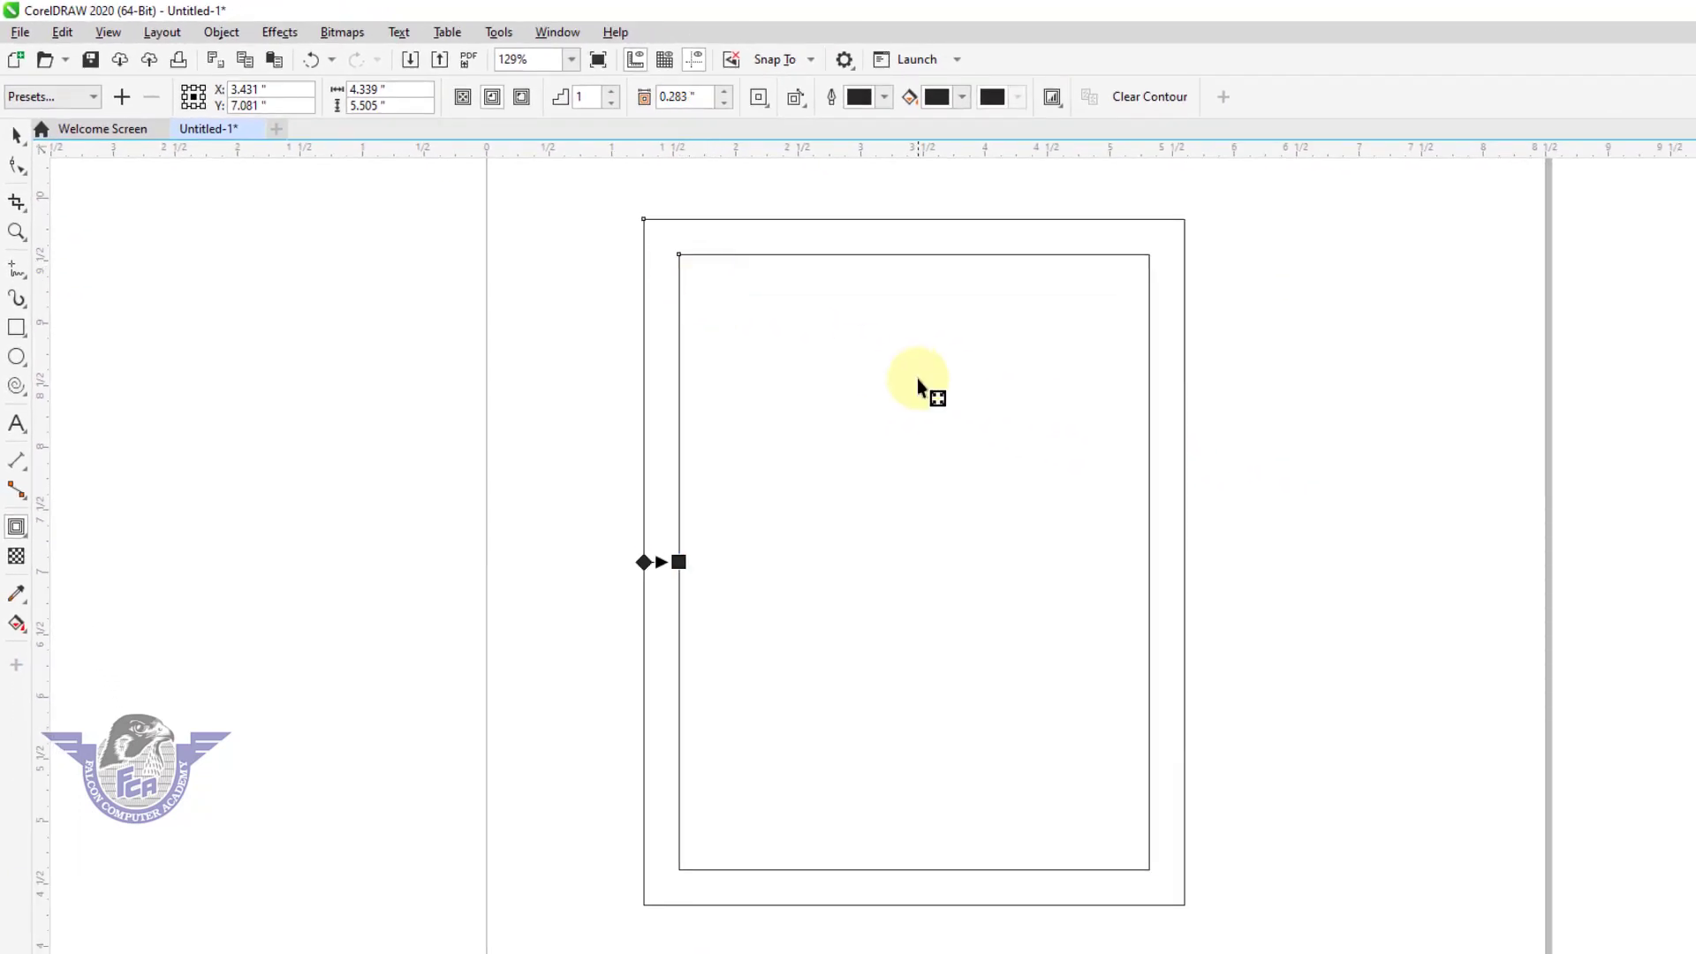
pyautogui.click(17, 137)
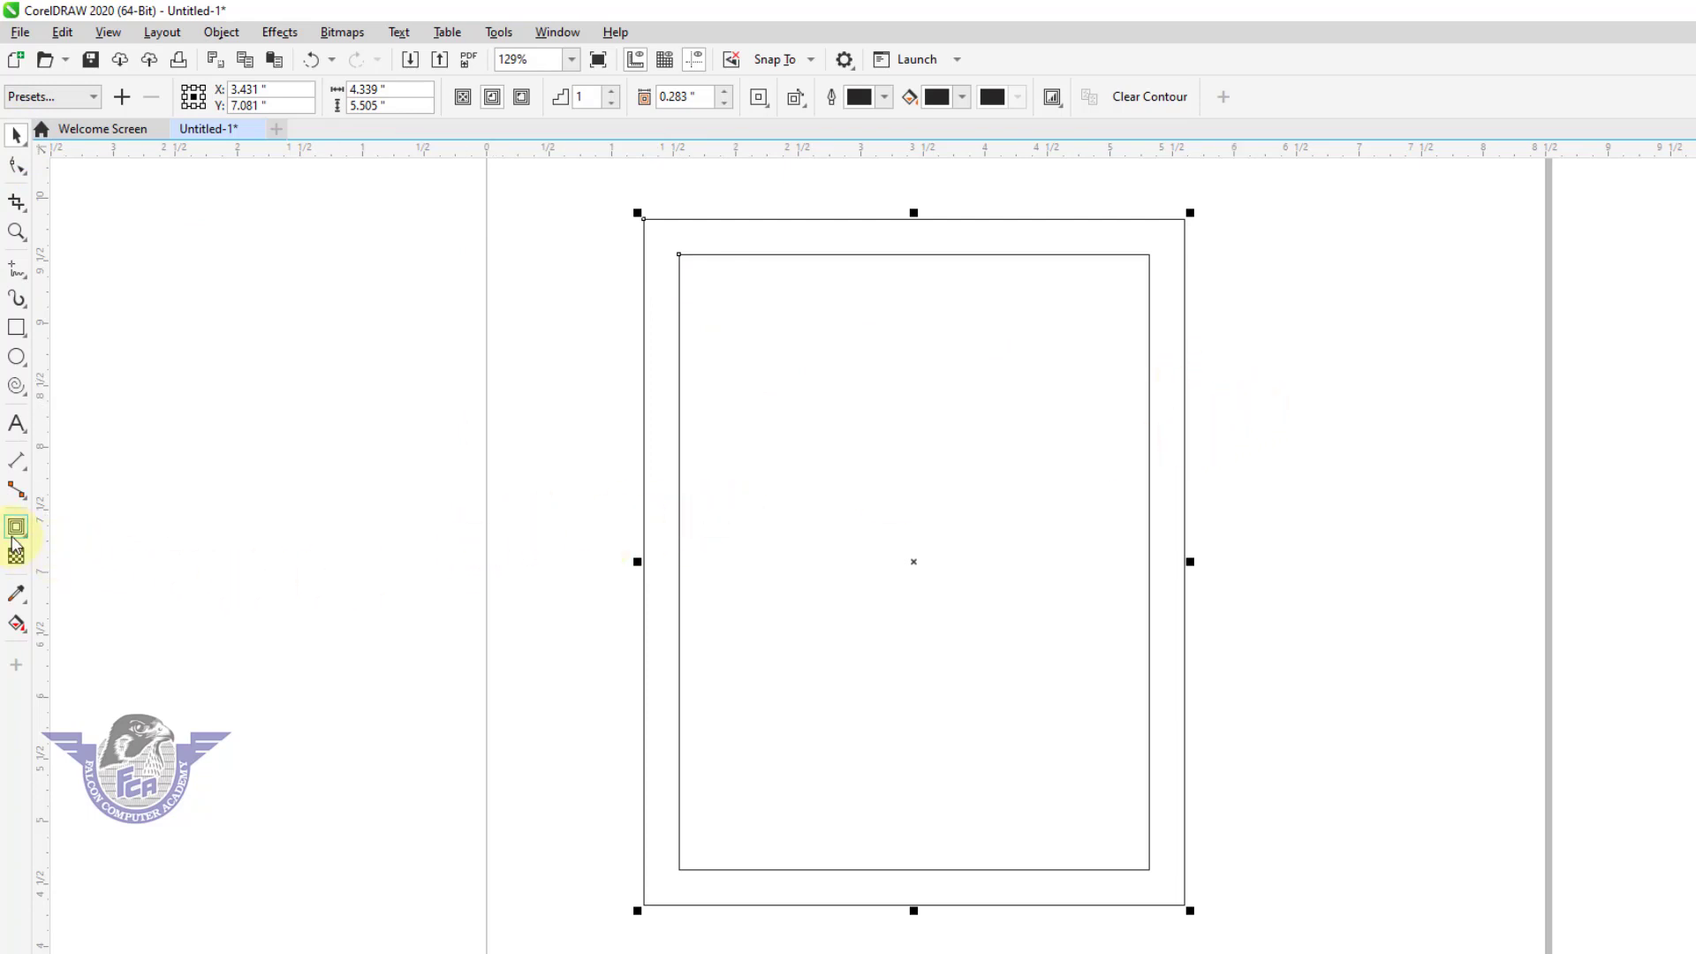
# Rotate the contoured rectangle clockwise around its center and delete it.
pyautogui.click(13, 537)
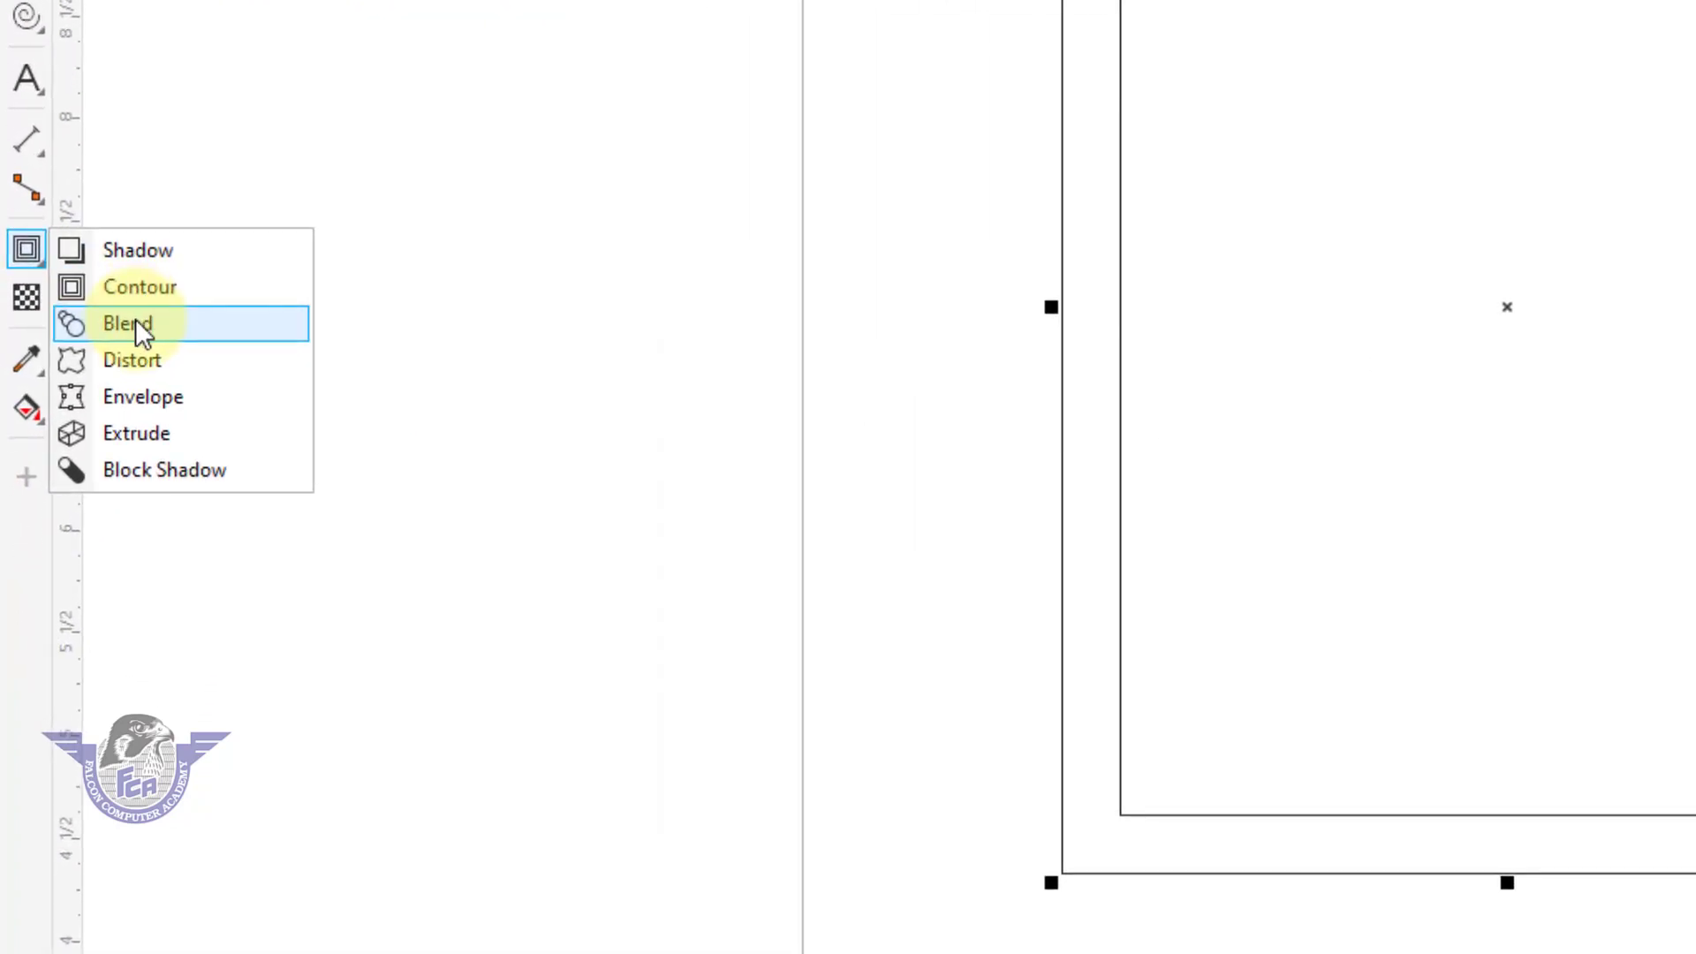
pyautogui.click(1201, 127)
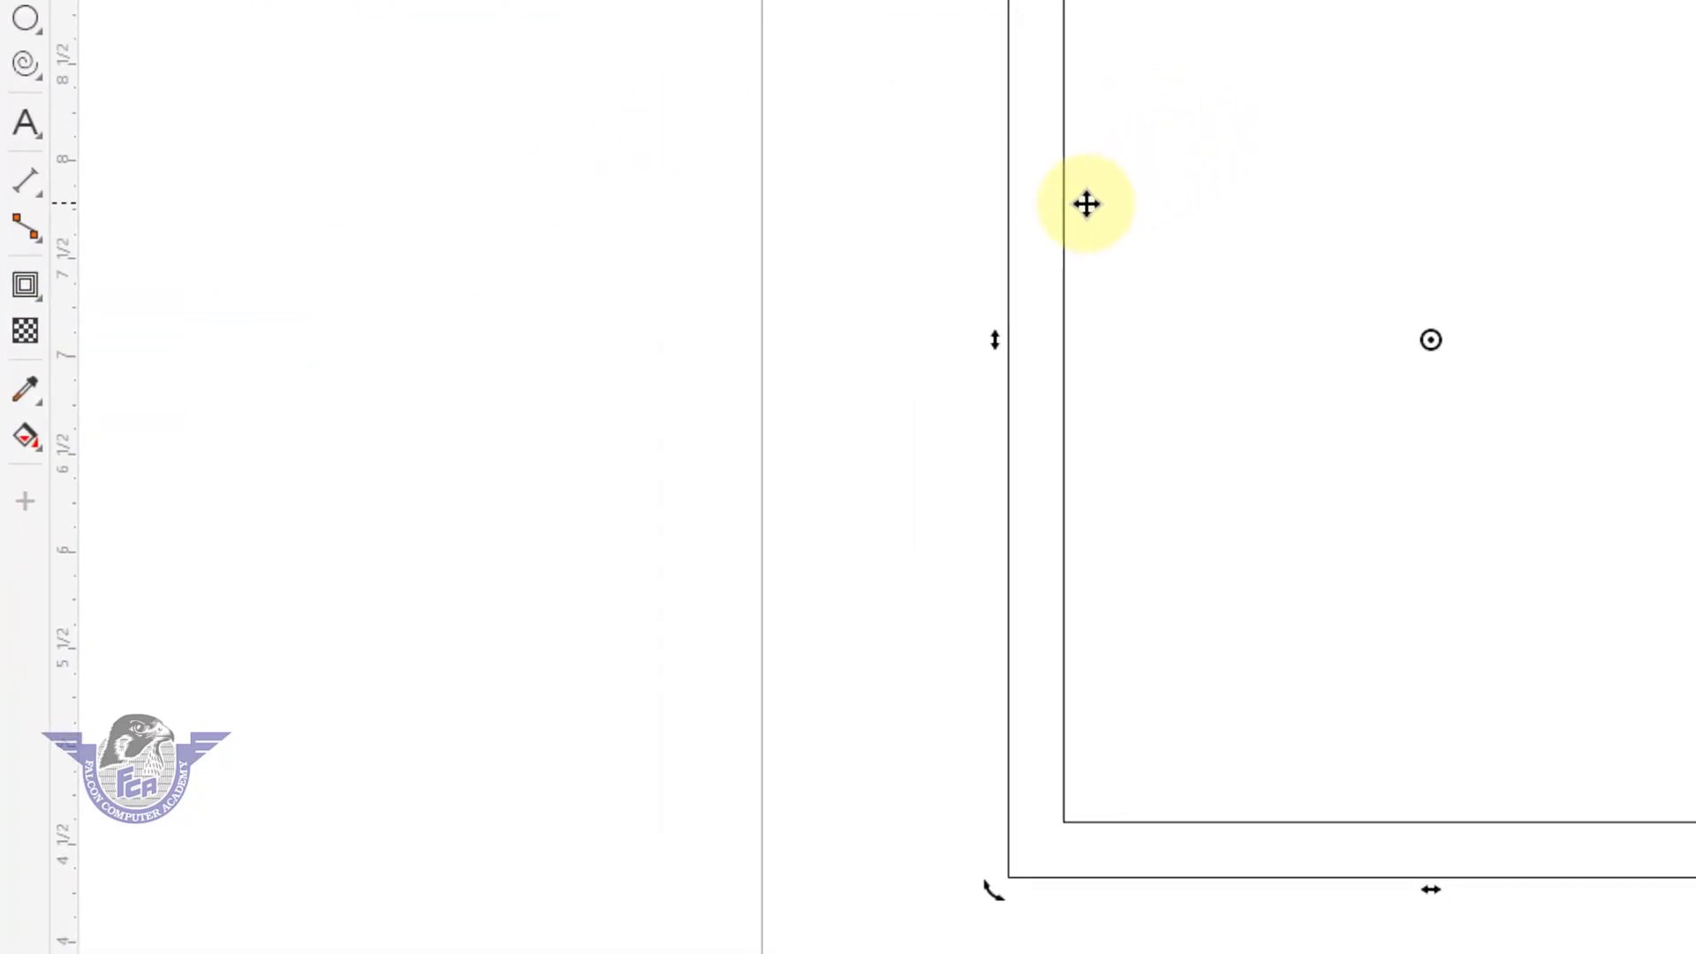
pyautogui.moveTo(1089, 184); pyautogui.dragTo(1476, 202)
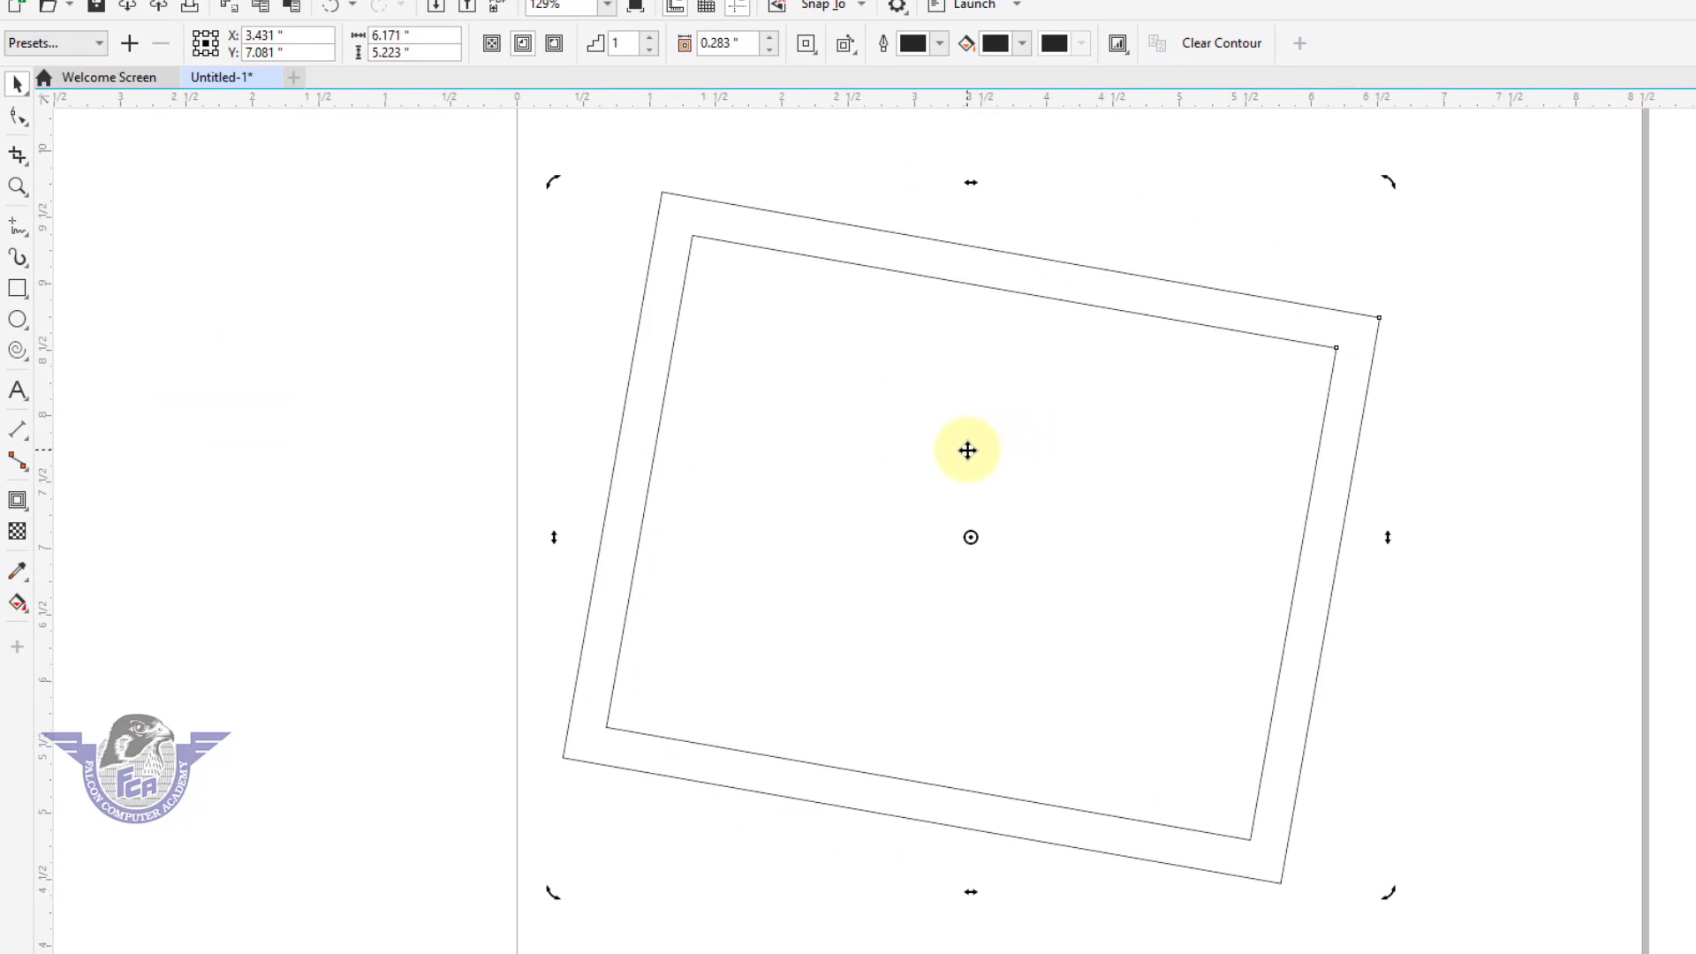
pyautogui.press('Delete')
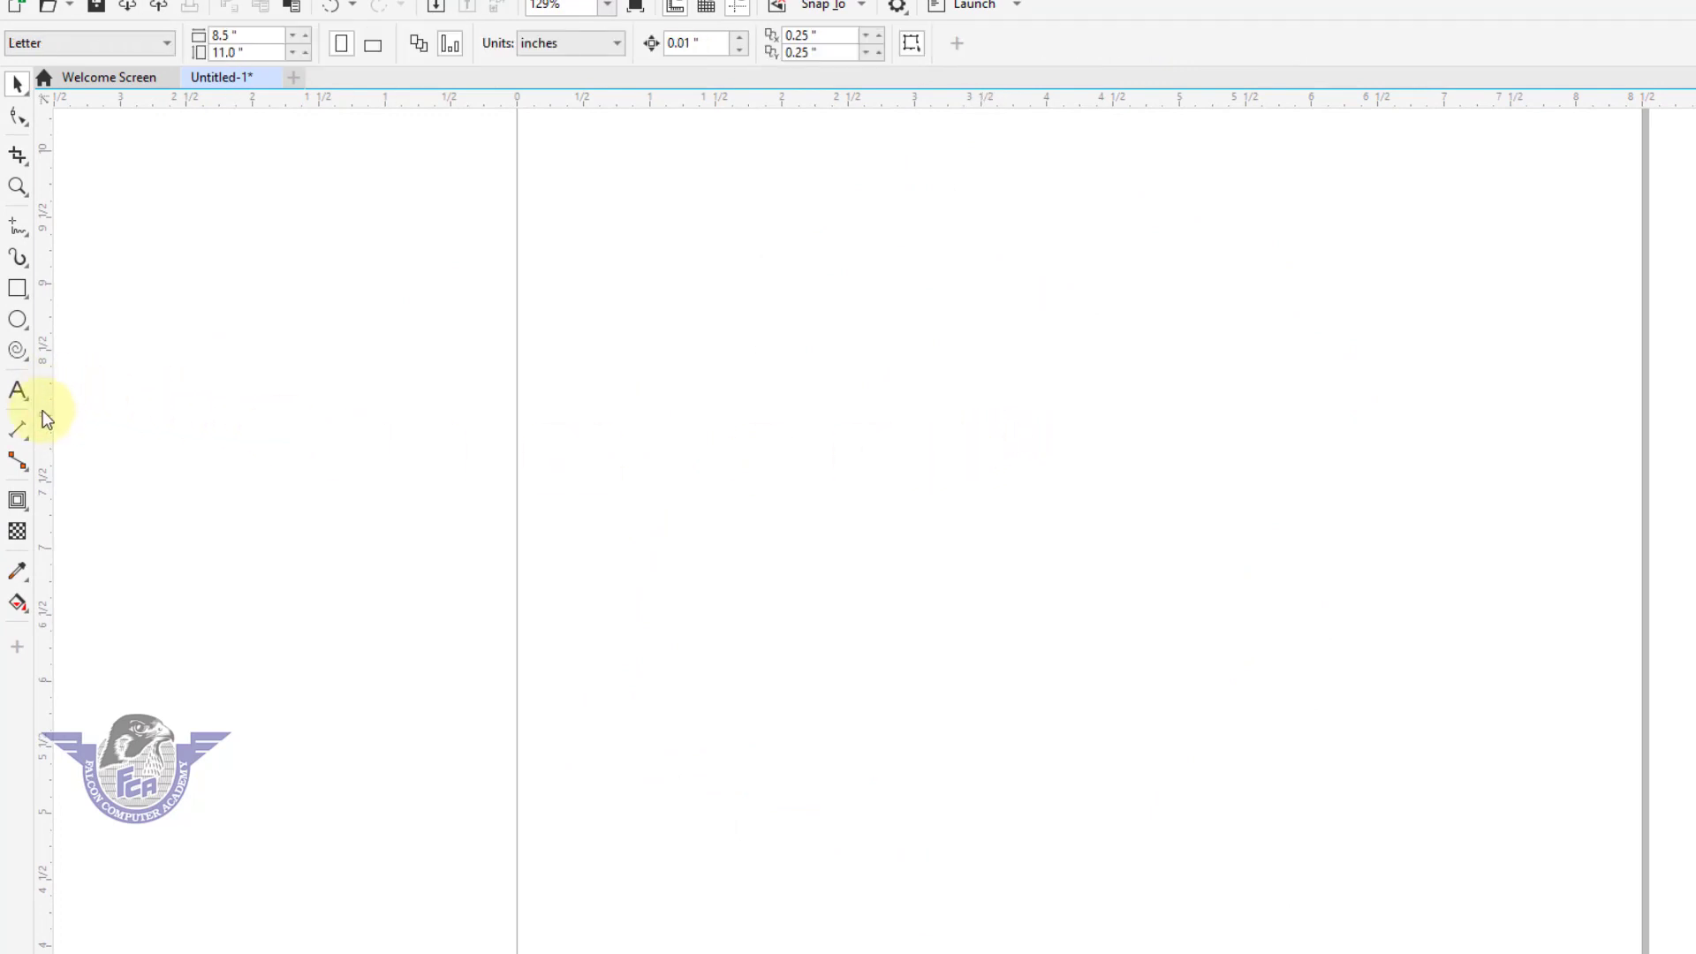
# Draw a horizontal bar about 5.75 by 0.32 inches near the top of the page and fill it with cyan.
pyautogui.click(18, 289)
pyautogui.moveTo(669, 175)
pyautogui.mouseDown()
pyautogui.moveTo(835, 216)
pyautogui.moveTo(1430, 216)
pyautogui.mouseUp()
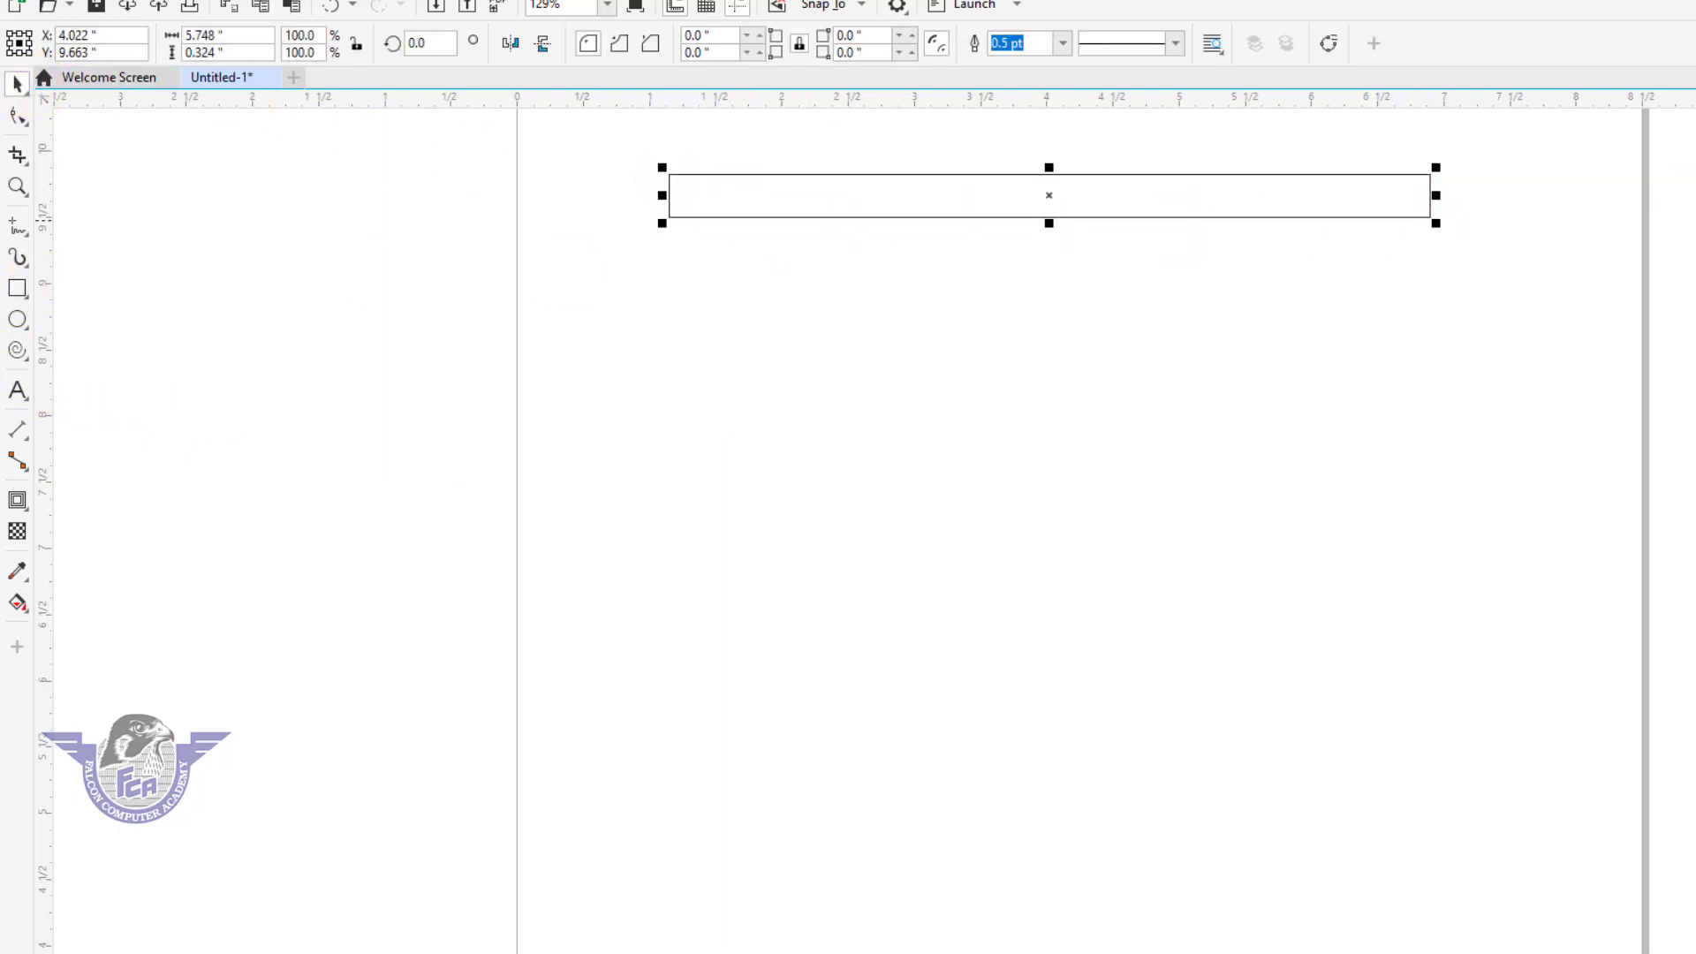
pyautogui.click(1695, 220)
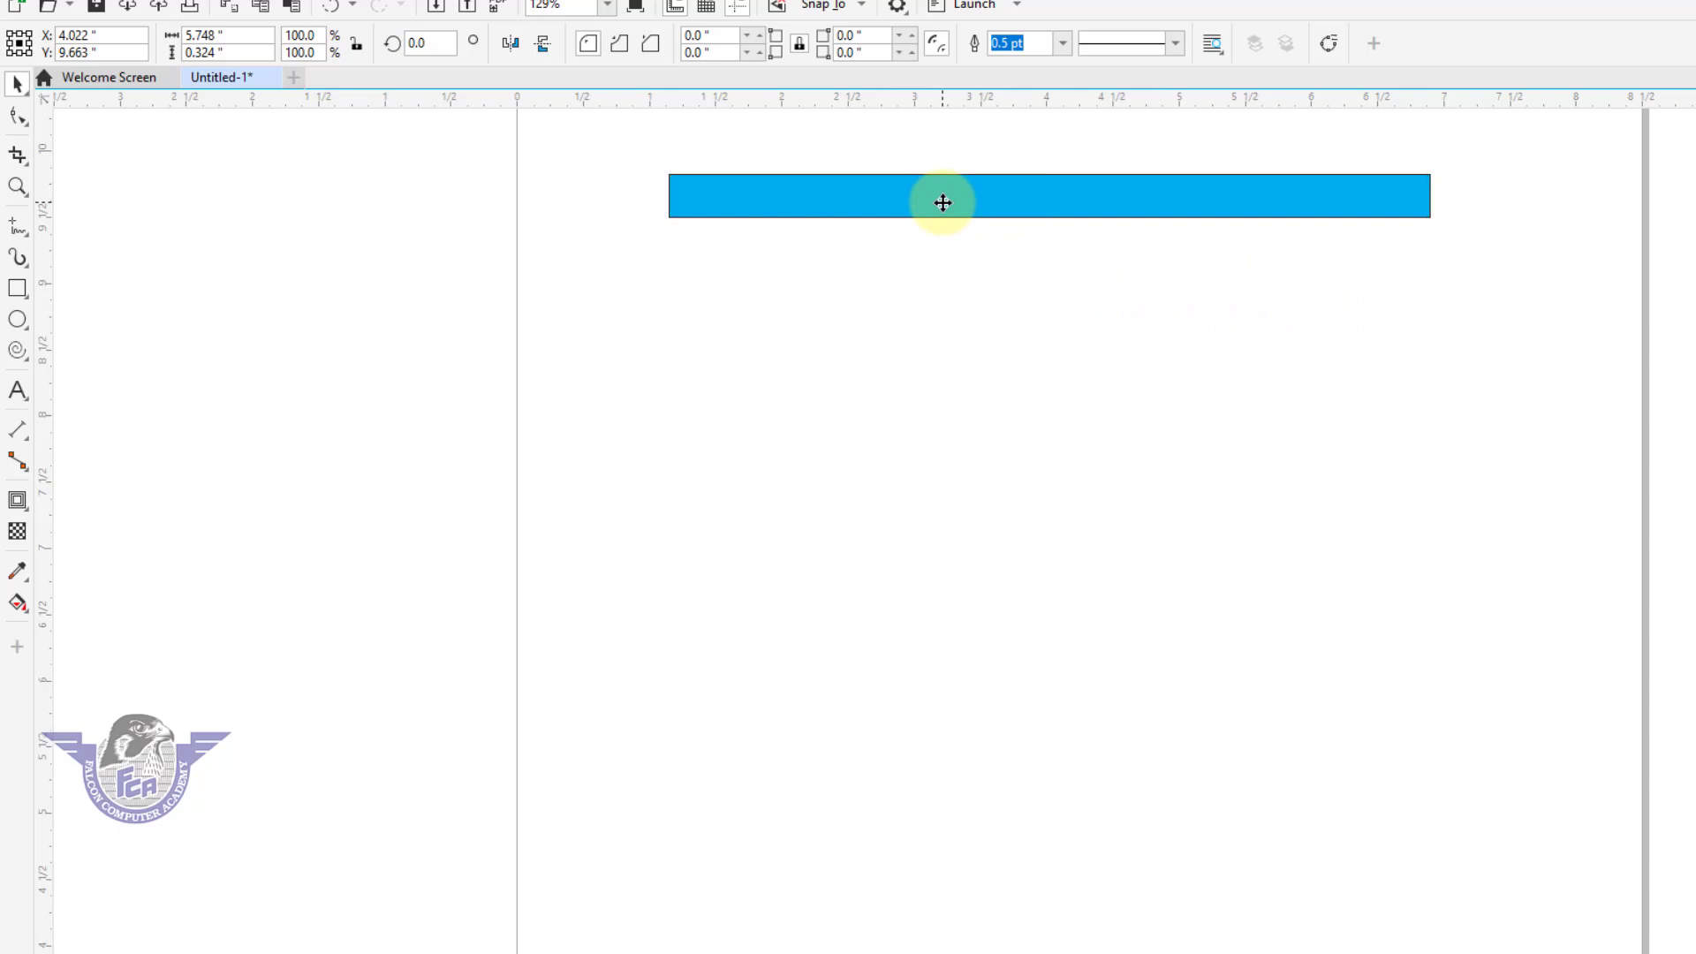
# Duplicate the cyan bar straight down, placing the copy's center at about Y 5.0 inches.
pyautogui.moveTo(943, 202); pyautogui.dragTo(943, 840)
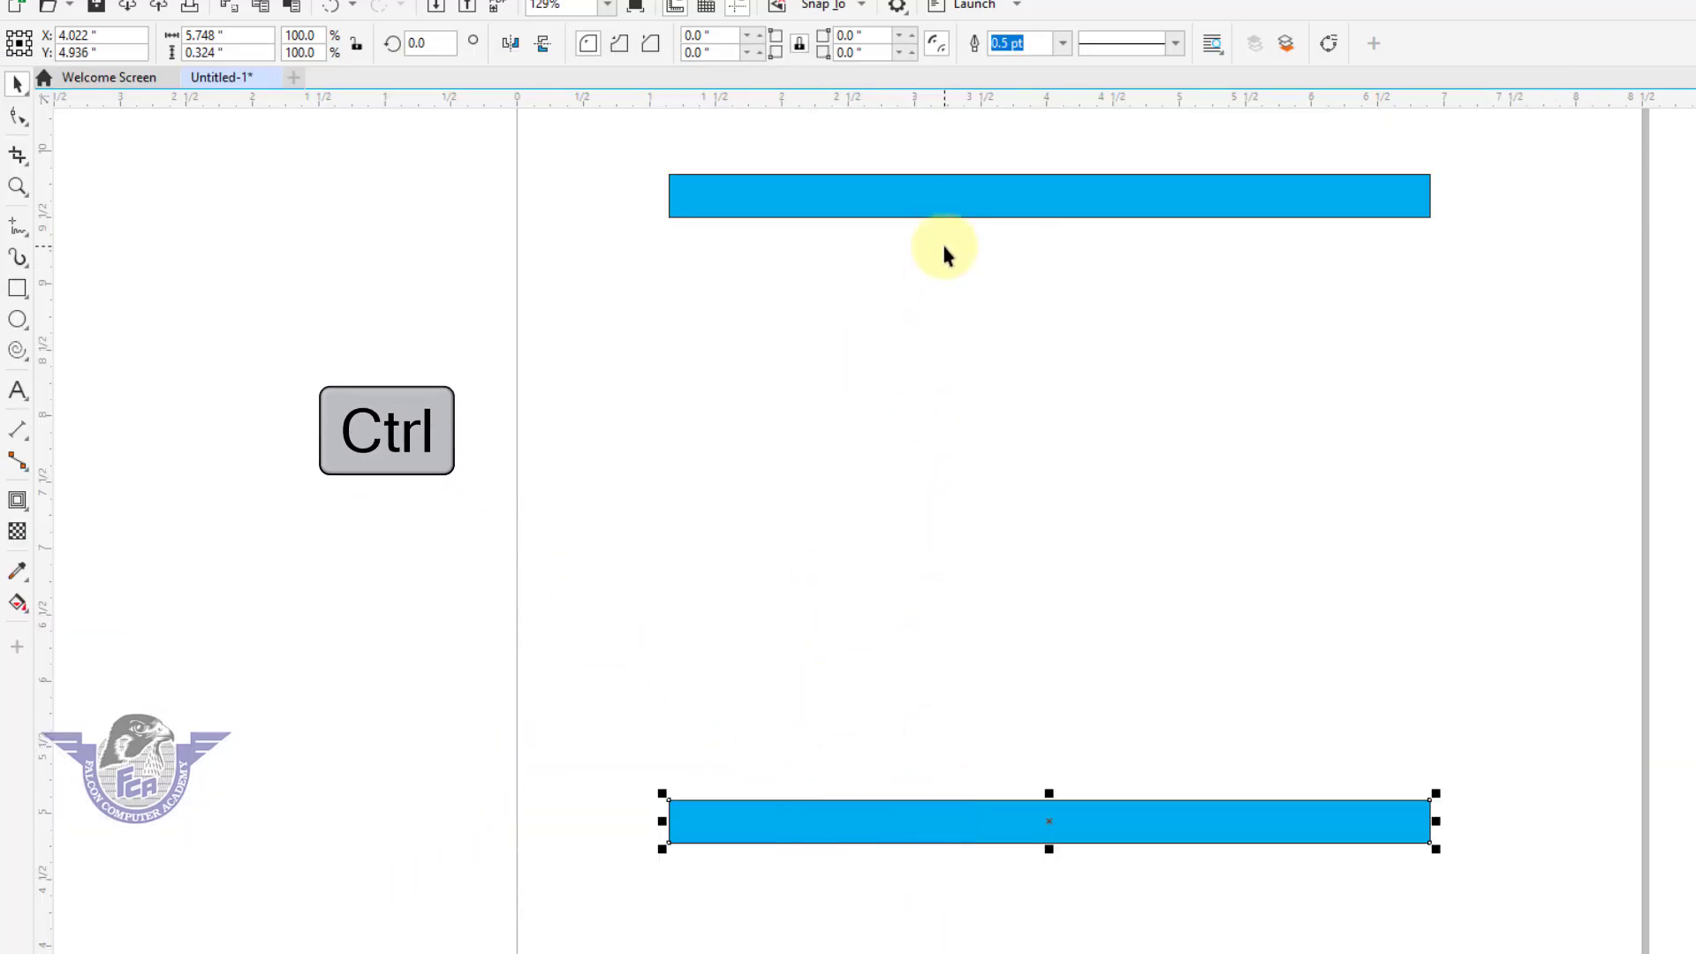
pyautogui.hotkey('ctrl', 'z')
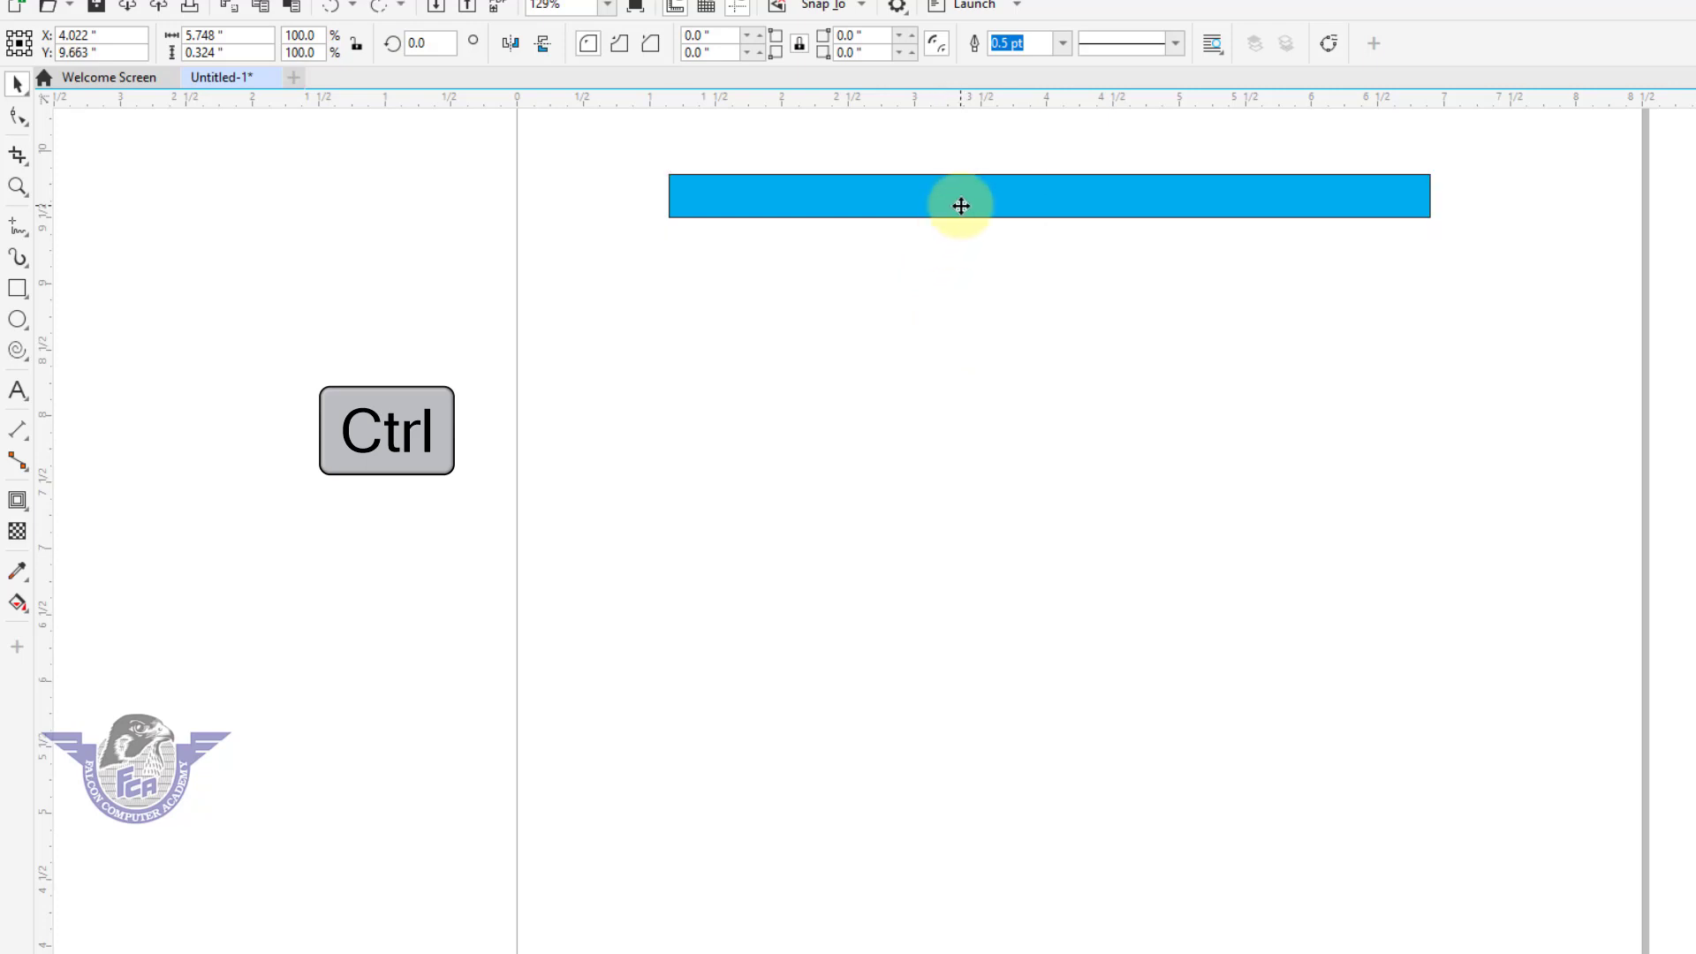
pyautogui.moveTo(961, 205); pyautogui.dragTo(951, 830)
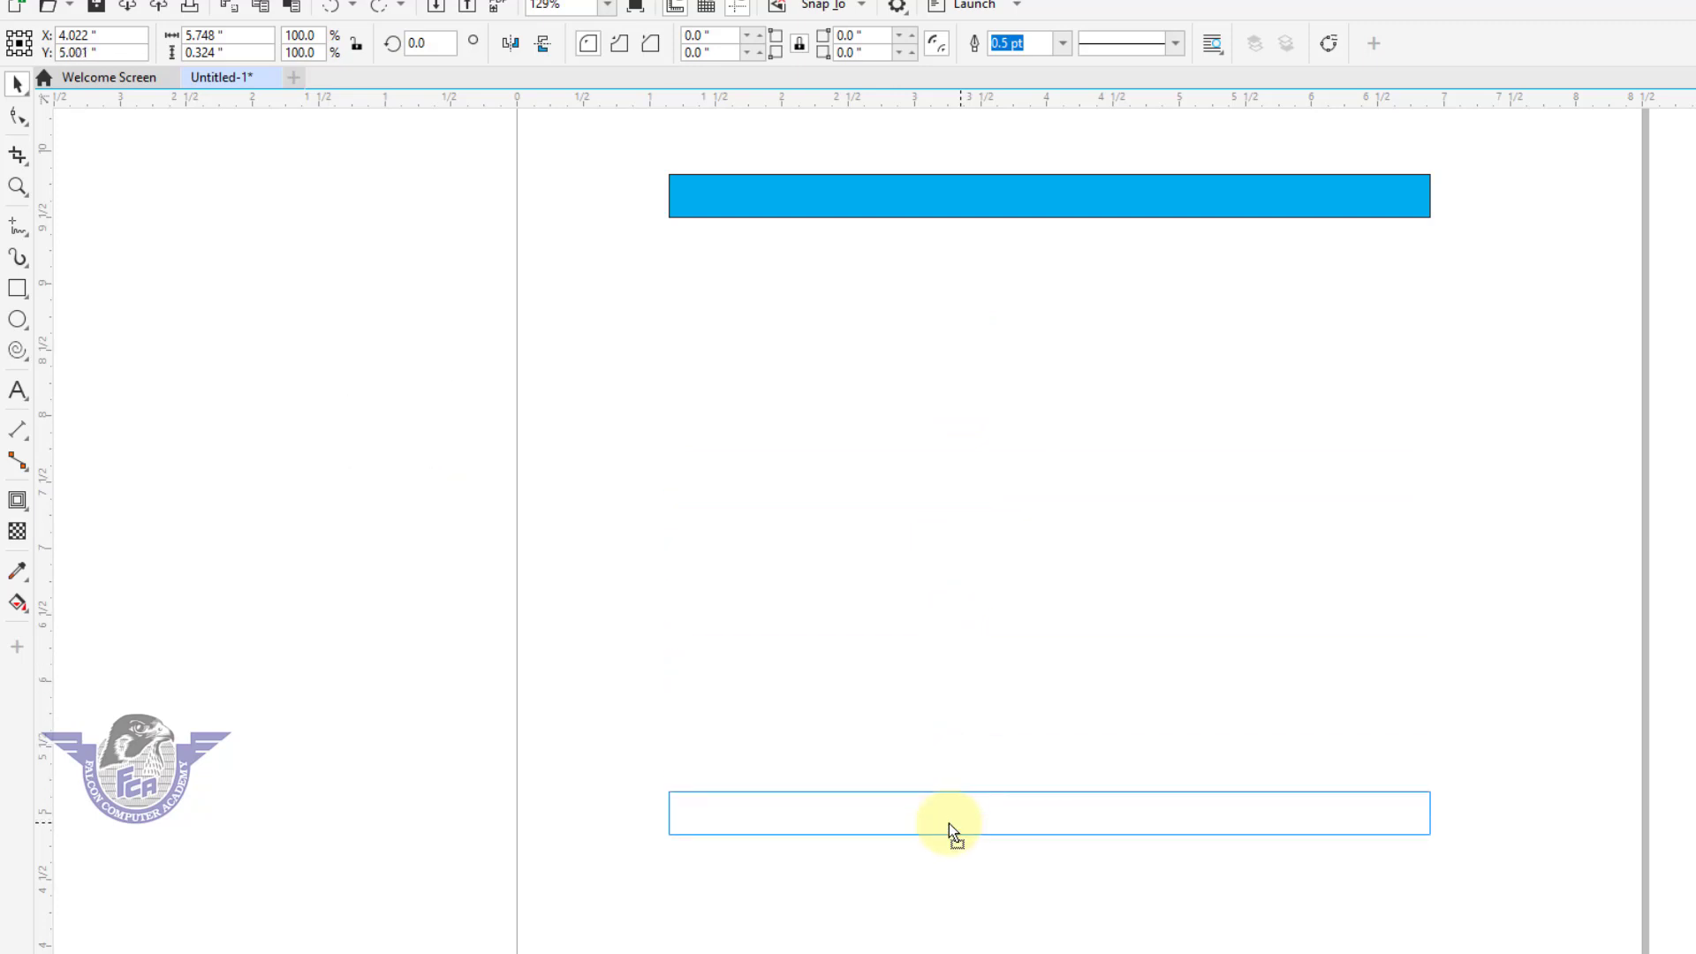
pyautogui.moveTo(951, 830); pyautogui.dragTo(951, 831)
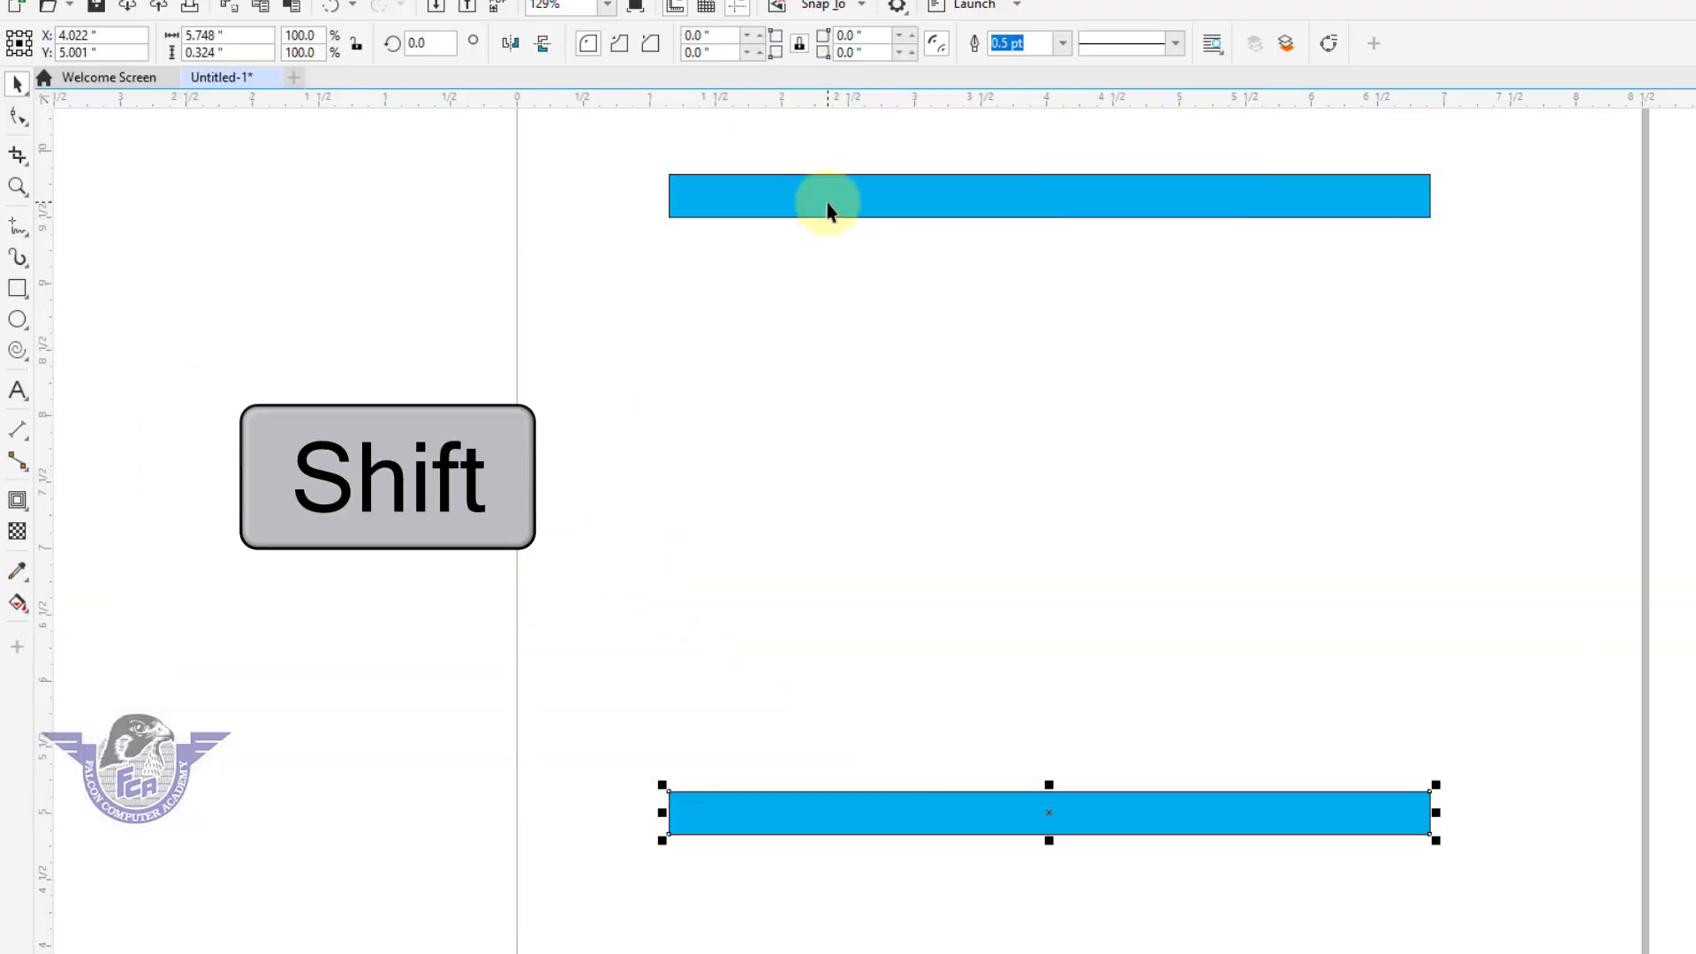
# Select both cyan bars and blend the lower bar into the upper one.
pyautogui.keyDown('shift'); pyautogui.click(822, 207); pyautogui.keyUp('shift')
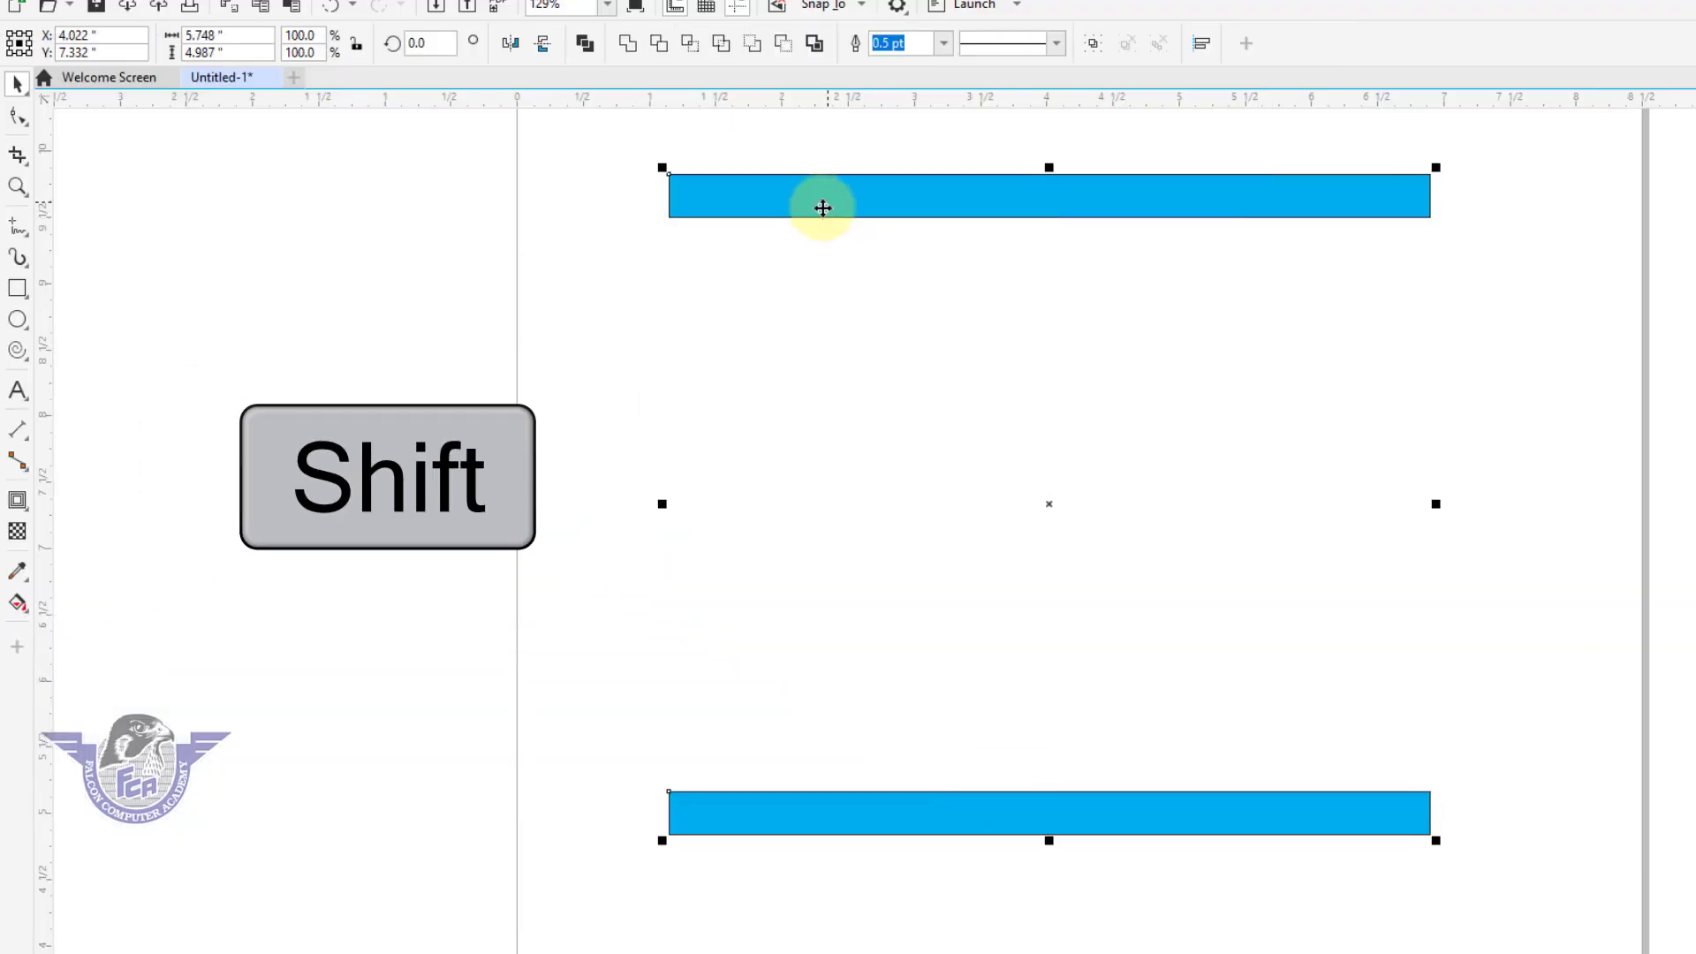
pyautogui.click(25, 511)
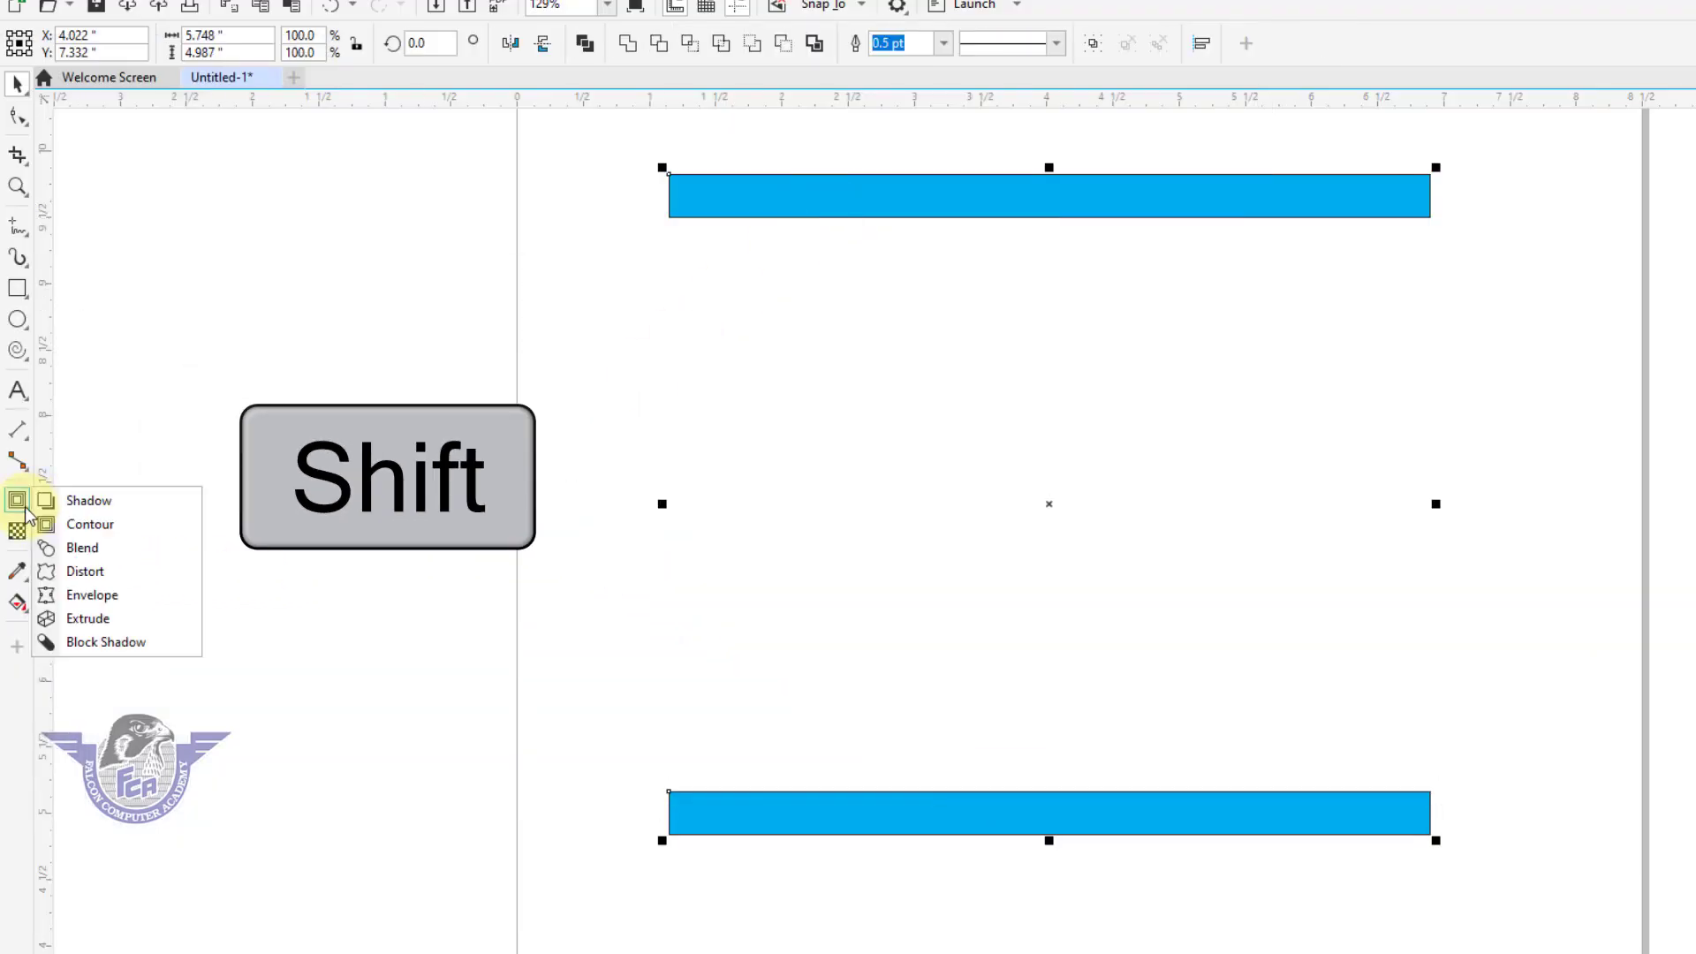
pyautogui.click(82, 548)
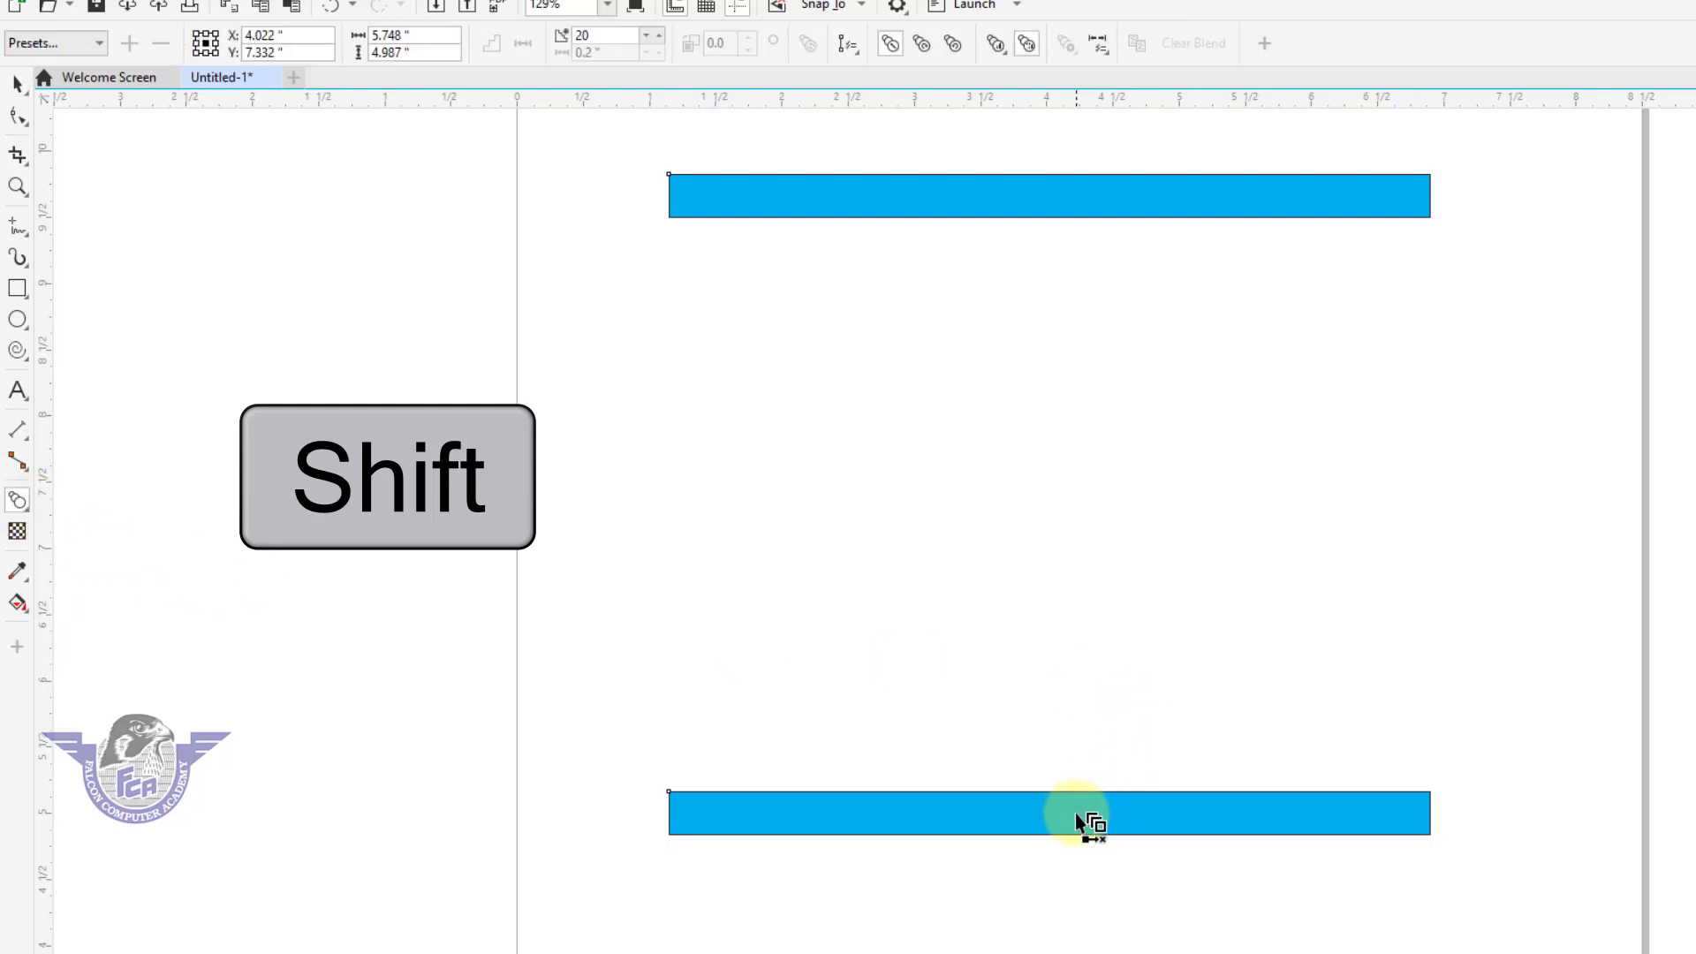
pyautogui.moveTo(1076, 819); pyautogui.dragTo(1049, 196)
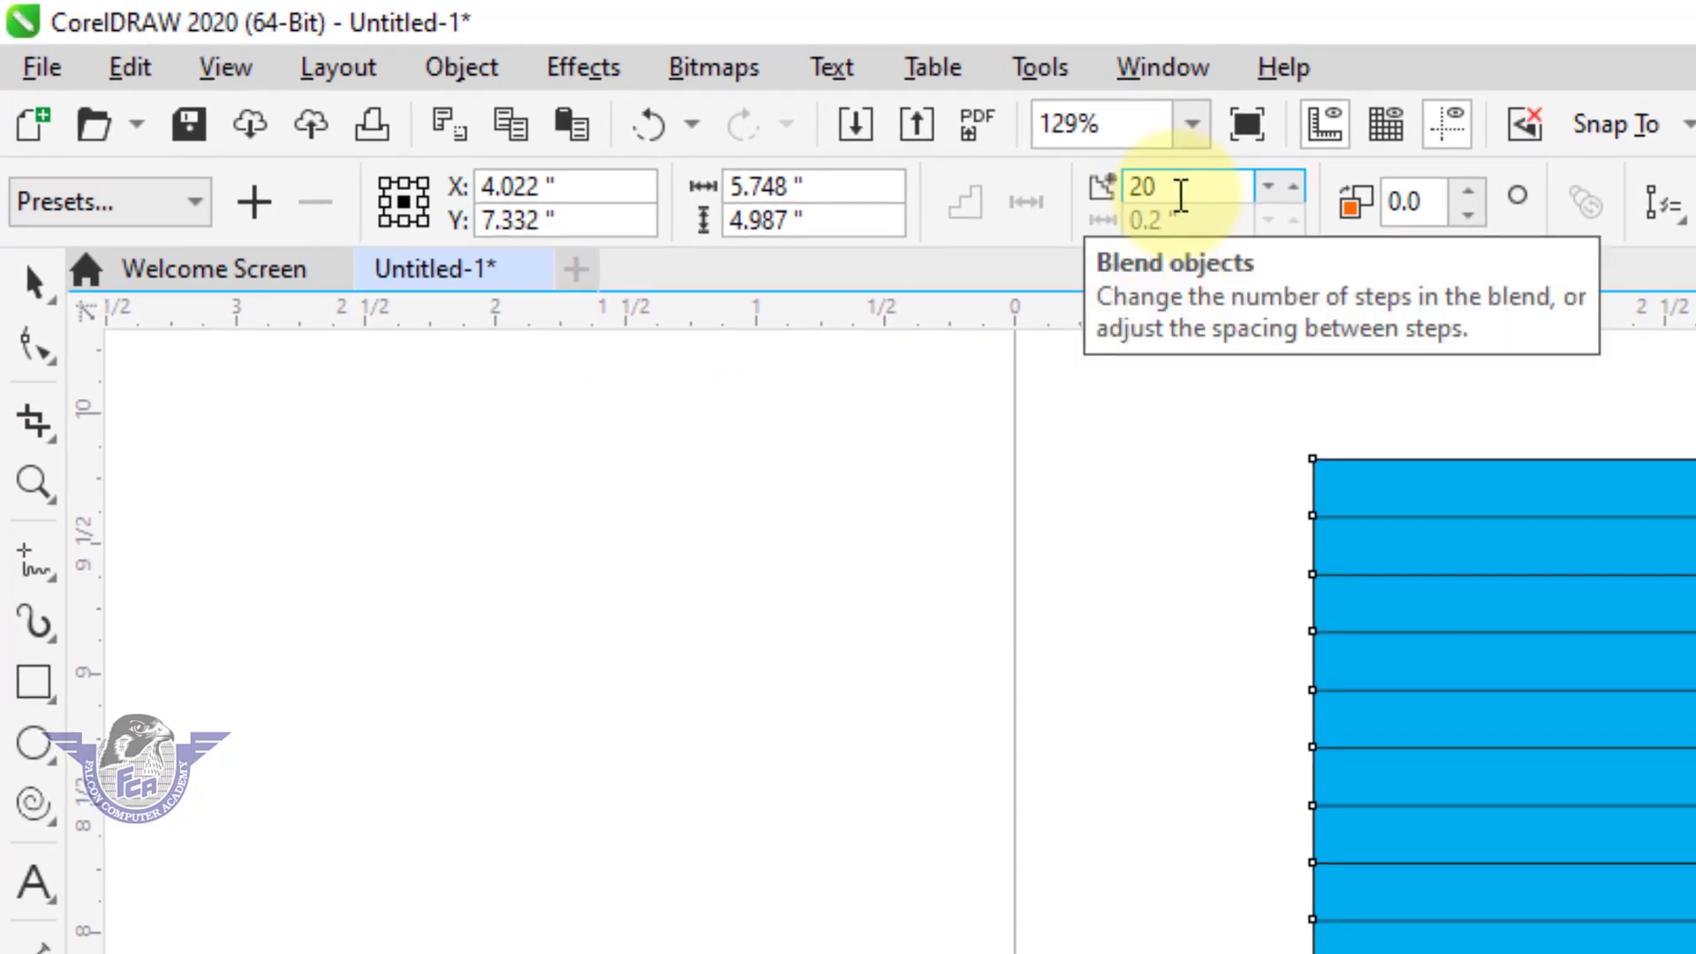
# Try 5 steps for the blend and settle on 10 steps.
pyautogui.doubleClick(1181, 189)
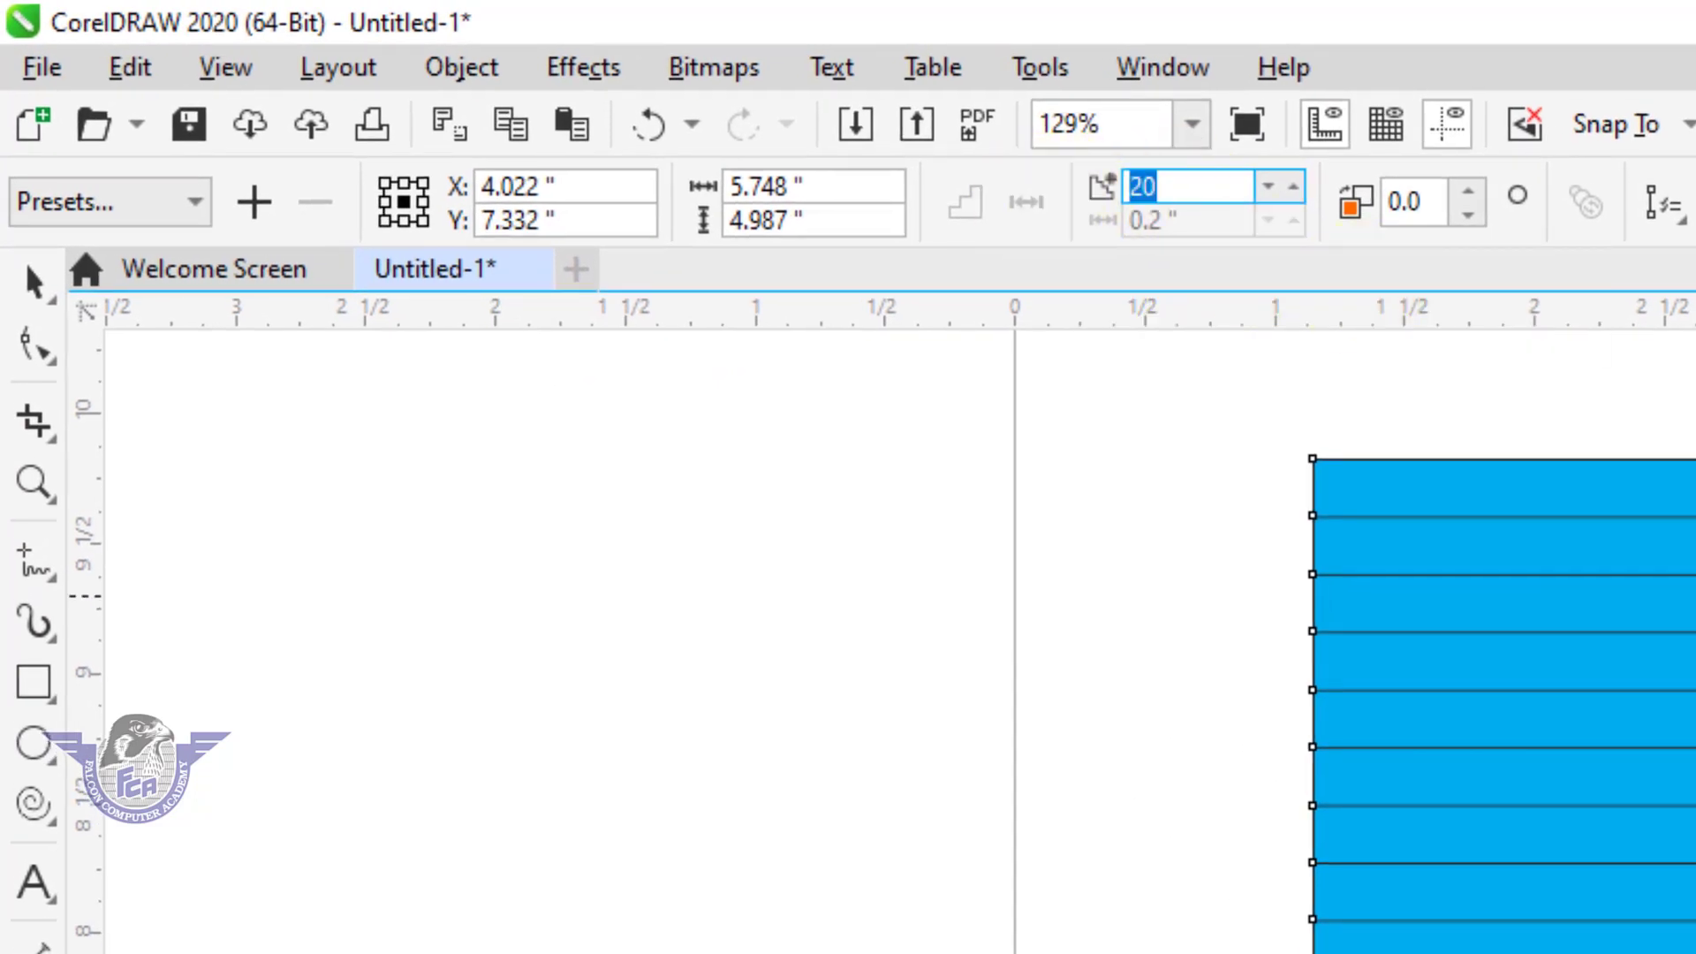
pyautogui.write('5')
pyautogui.press('Return')
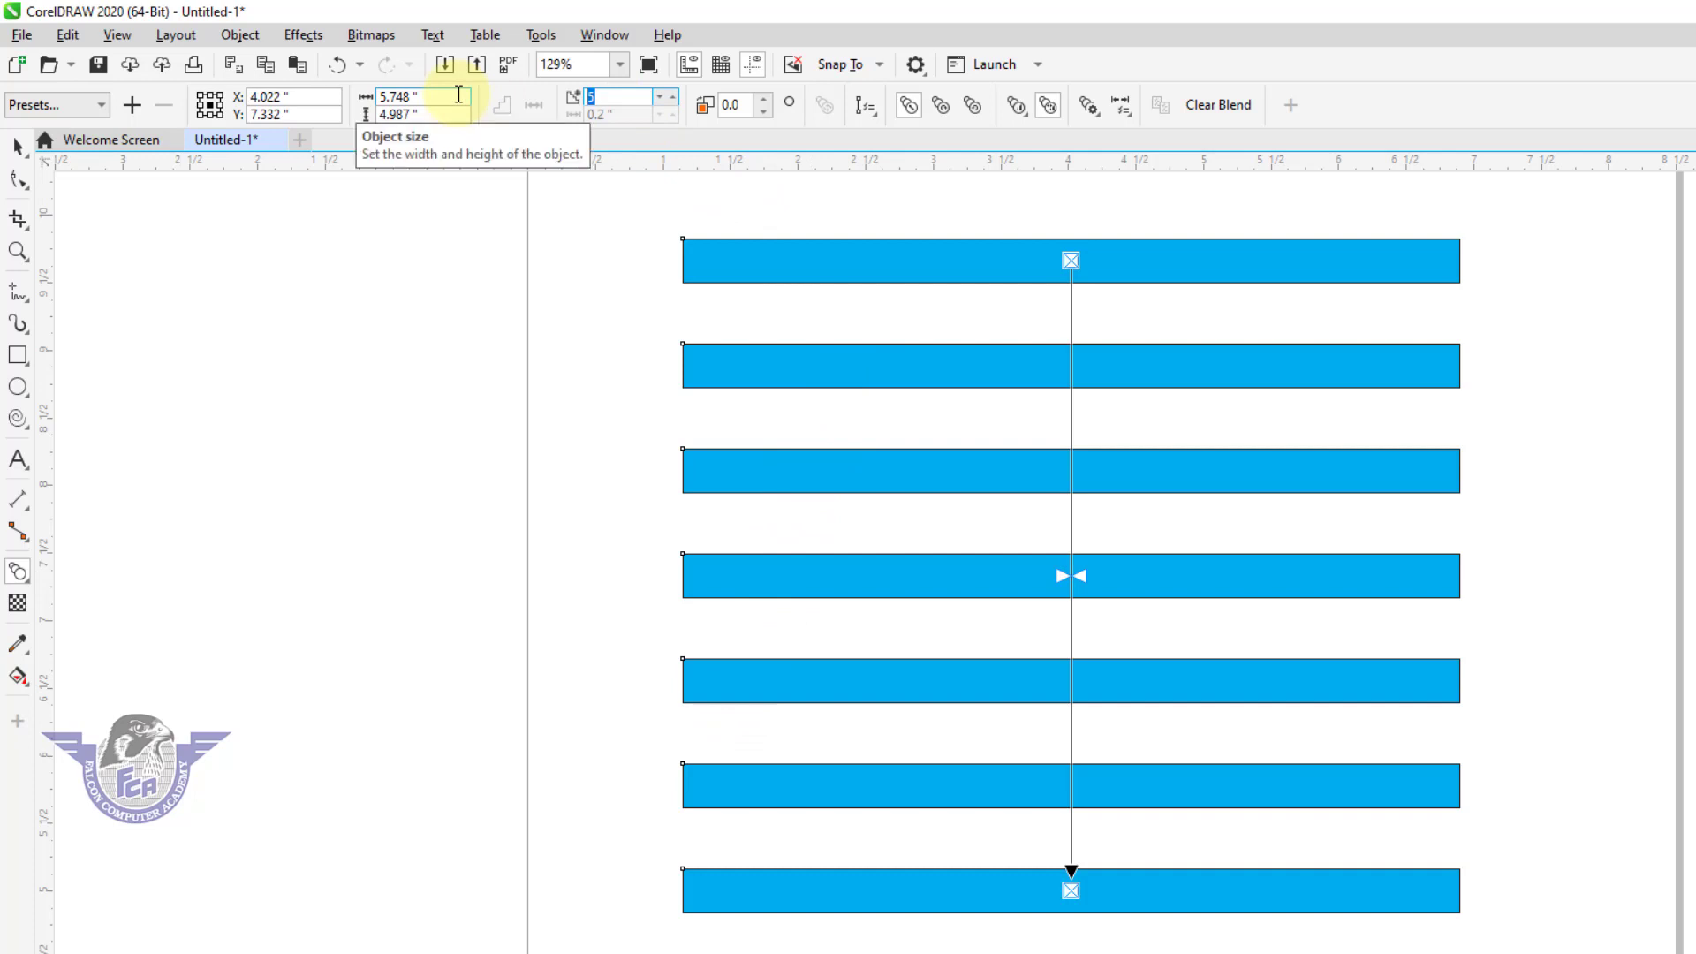
pyautogui.write('10')
pyautogui.press('Return')
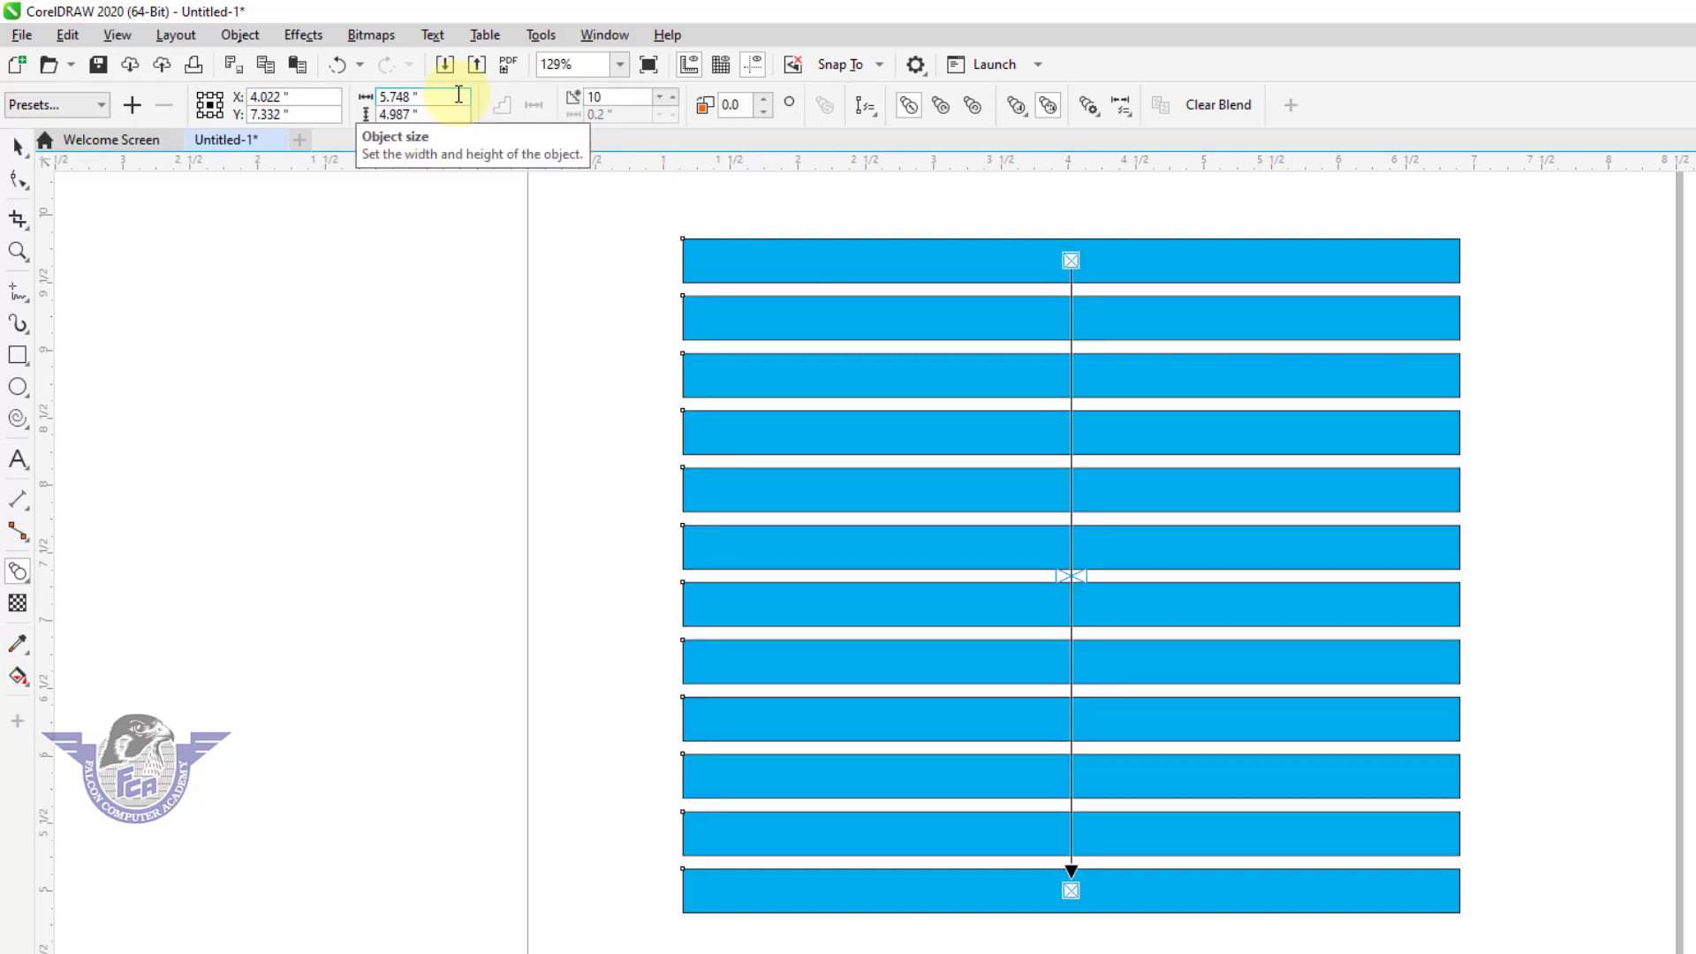
# Break the blended bars apart, undo it once, and break the blend apart again.
pyautogui.click(21, 149)
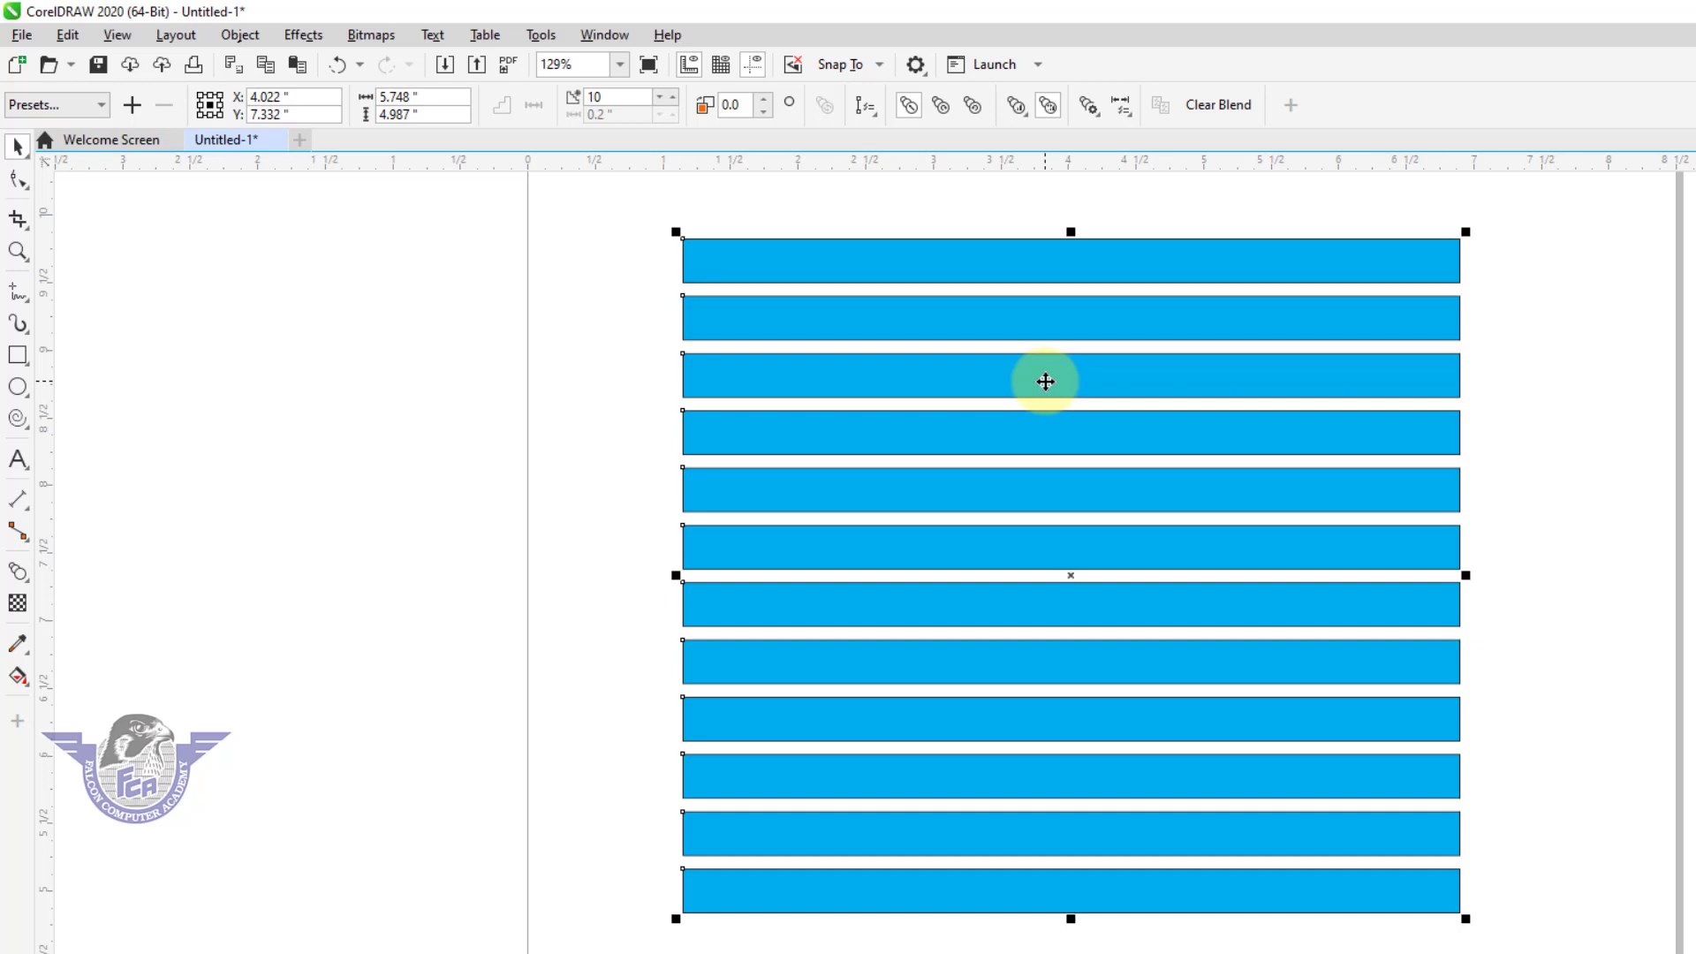
pyautogui.hotkey('ctrl', 'k')
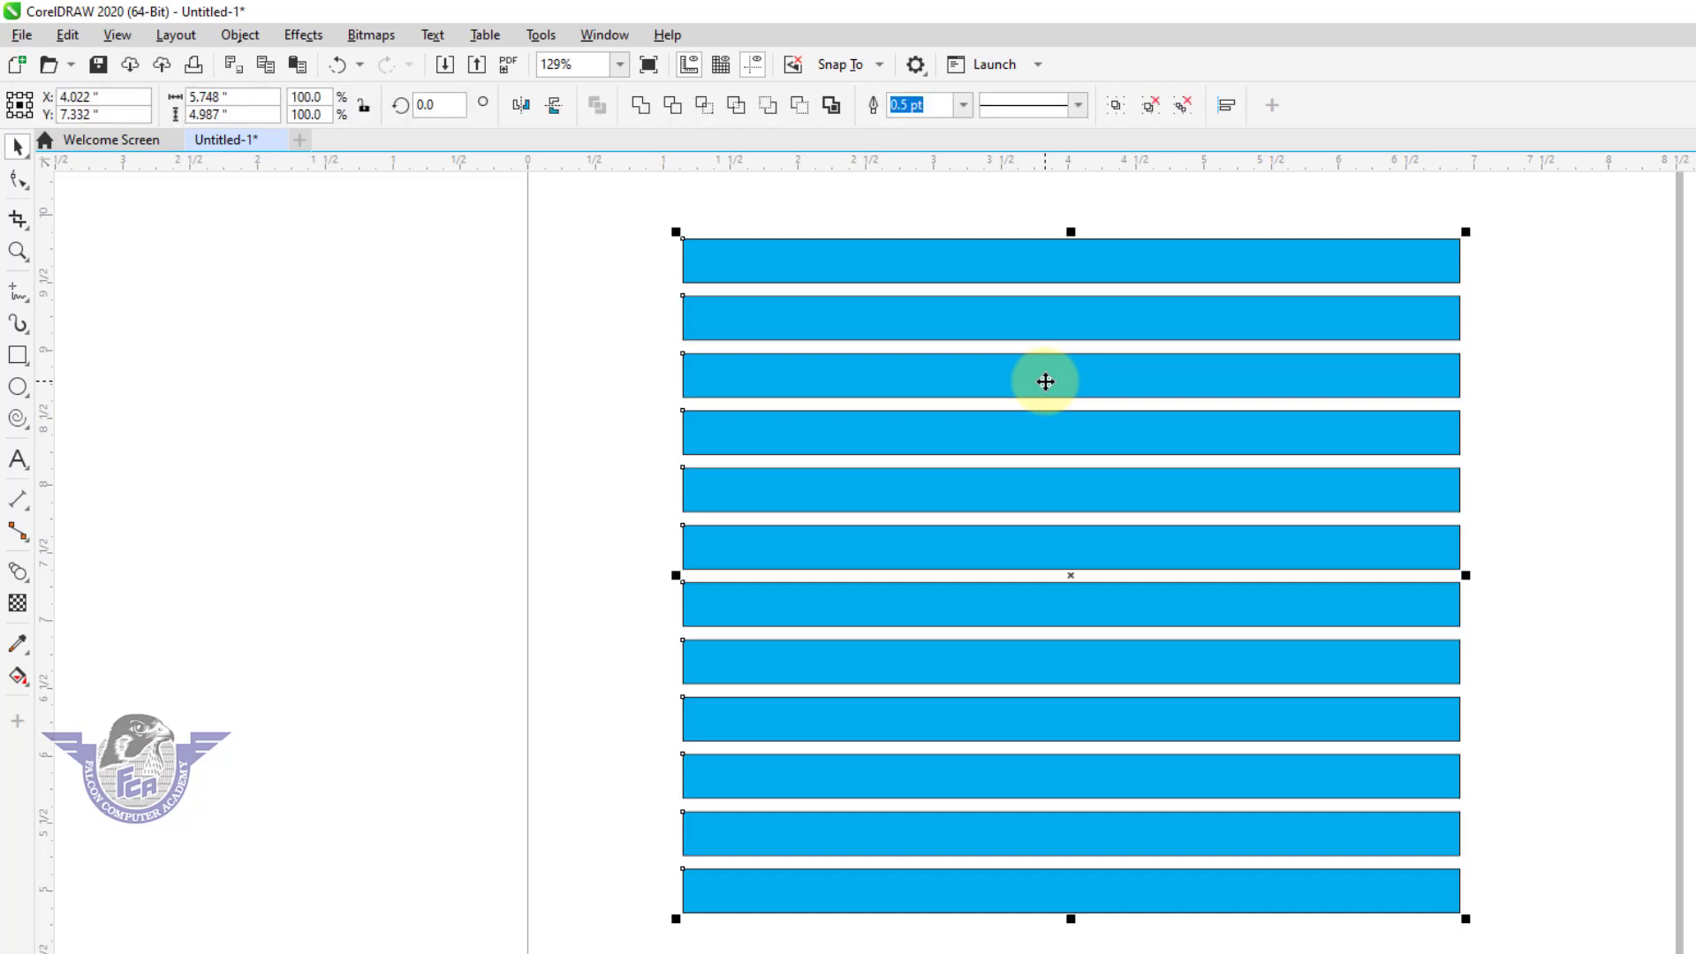
pyautogui.hotkey('ctrl', 'z')
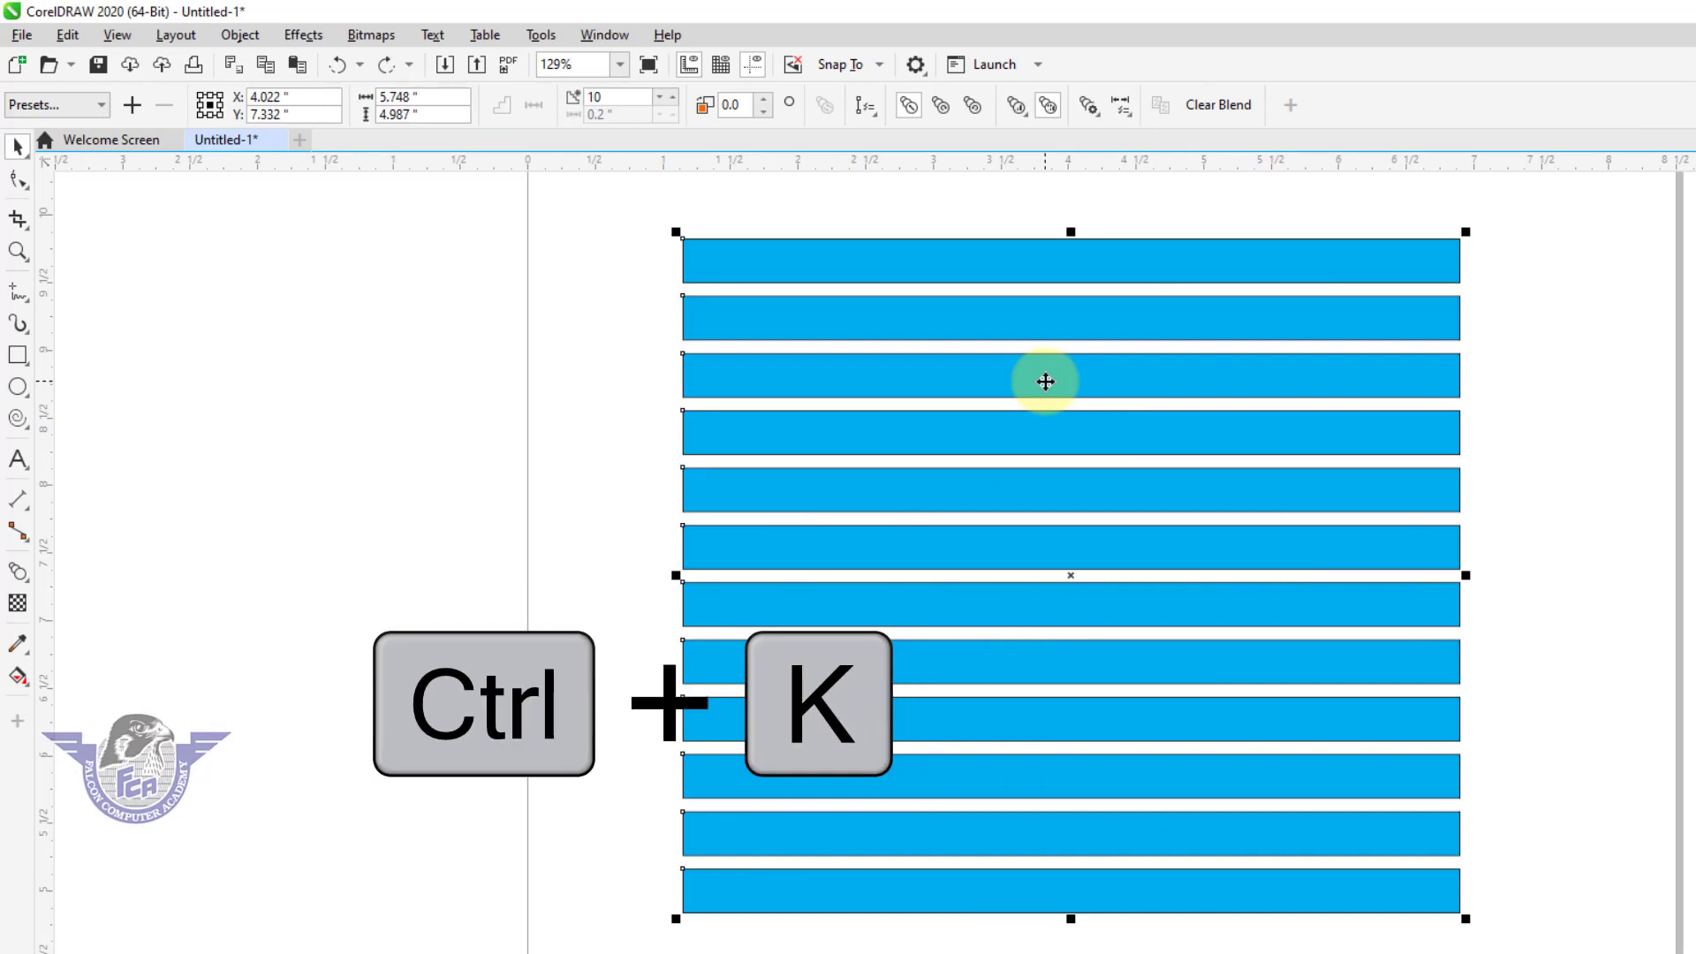
pyautogui.rightClick(1044, 382)
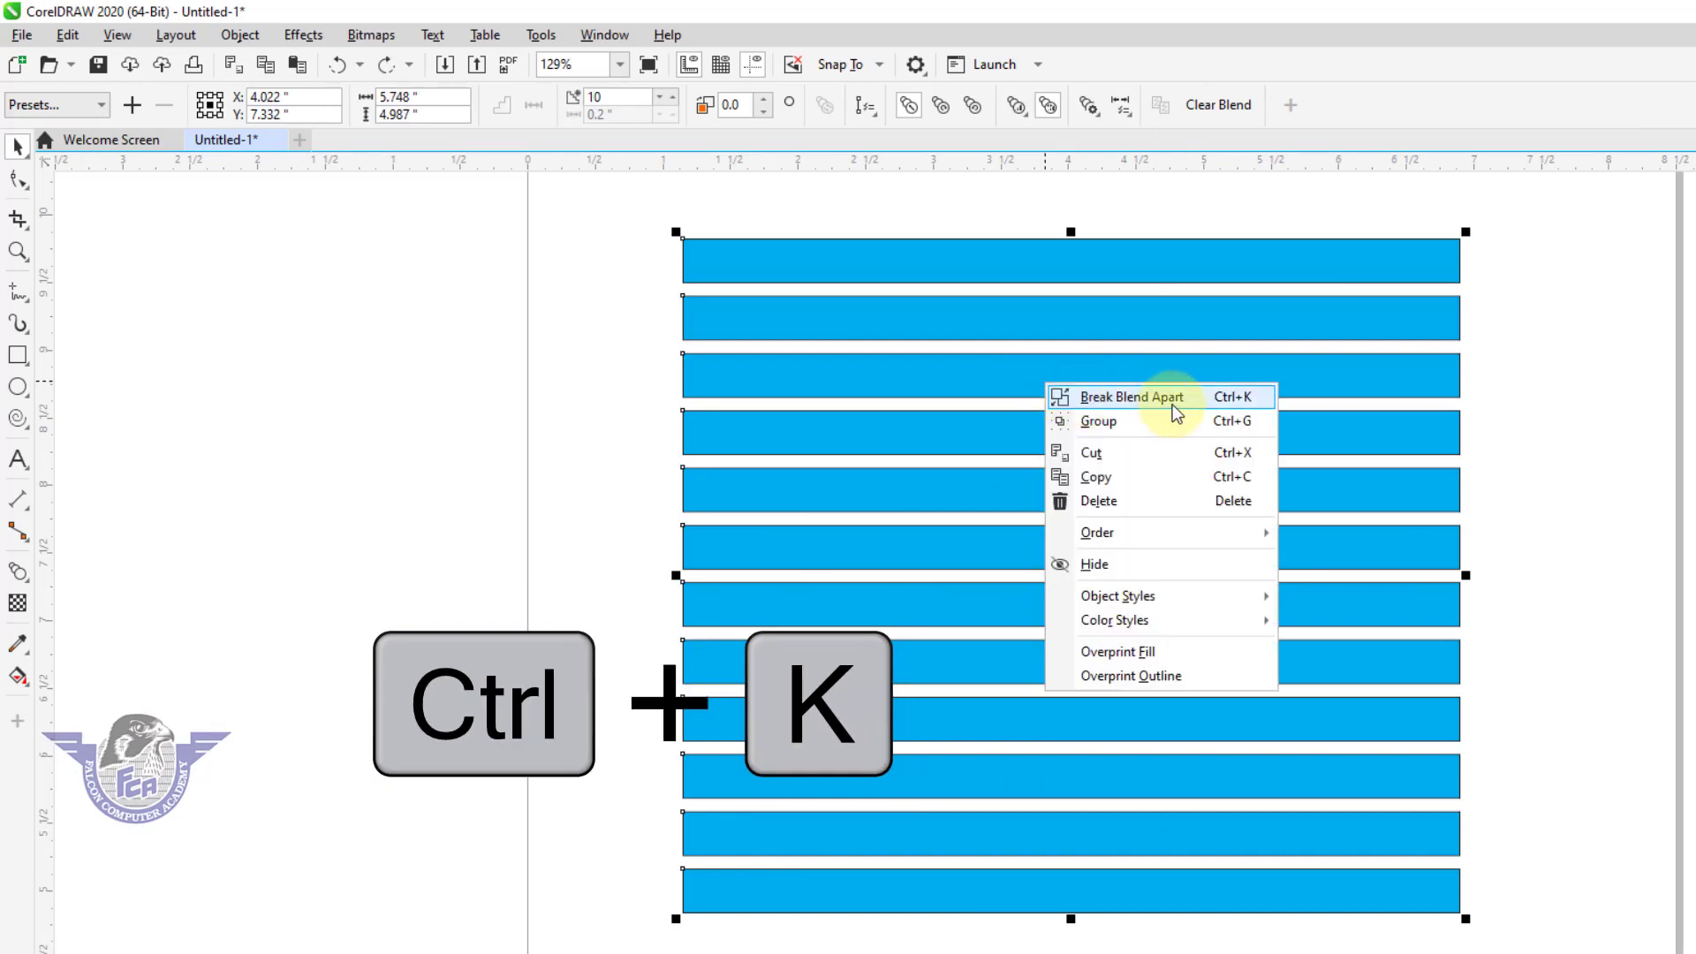
pyautogui.click(1173, 409)
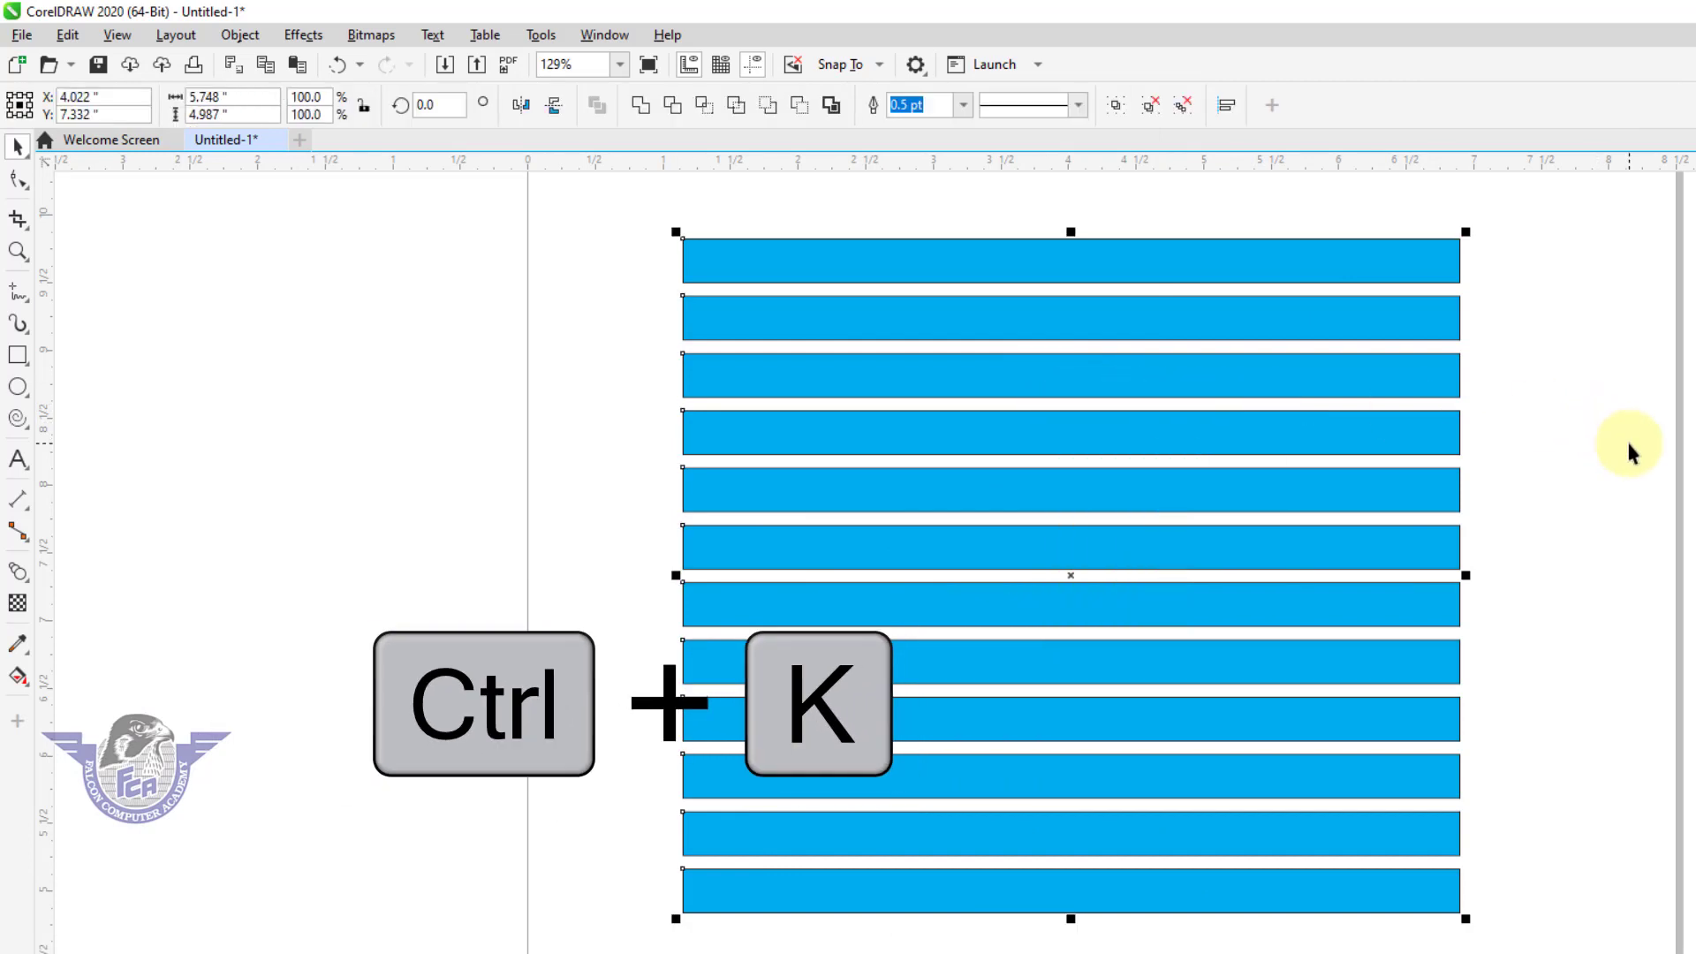
# Move the group of intermediate bars left past the page edge and select the two original bars.
pyautogui.click(1630, 452)
pyautogui.moveTo(1449, 431); pyautogui.dragTo(831, 506)
pyautogui.click(1007, 276)
pyautogui.keyDown('shift'); pyautogui.click(1073, 901); pyautogui.keyUp('shift')
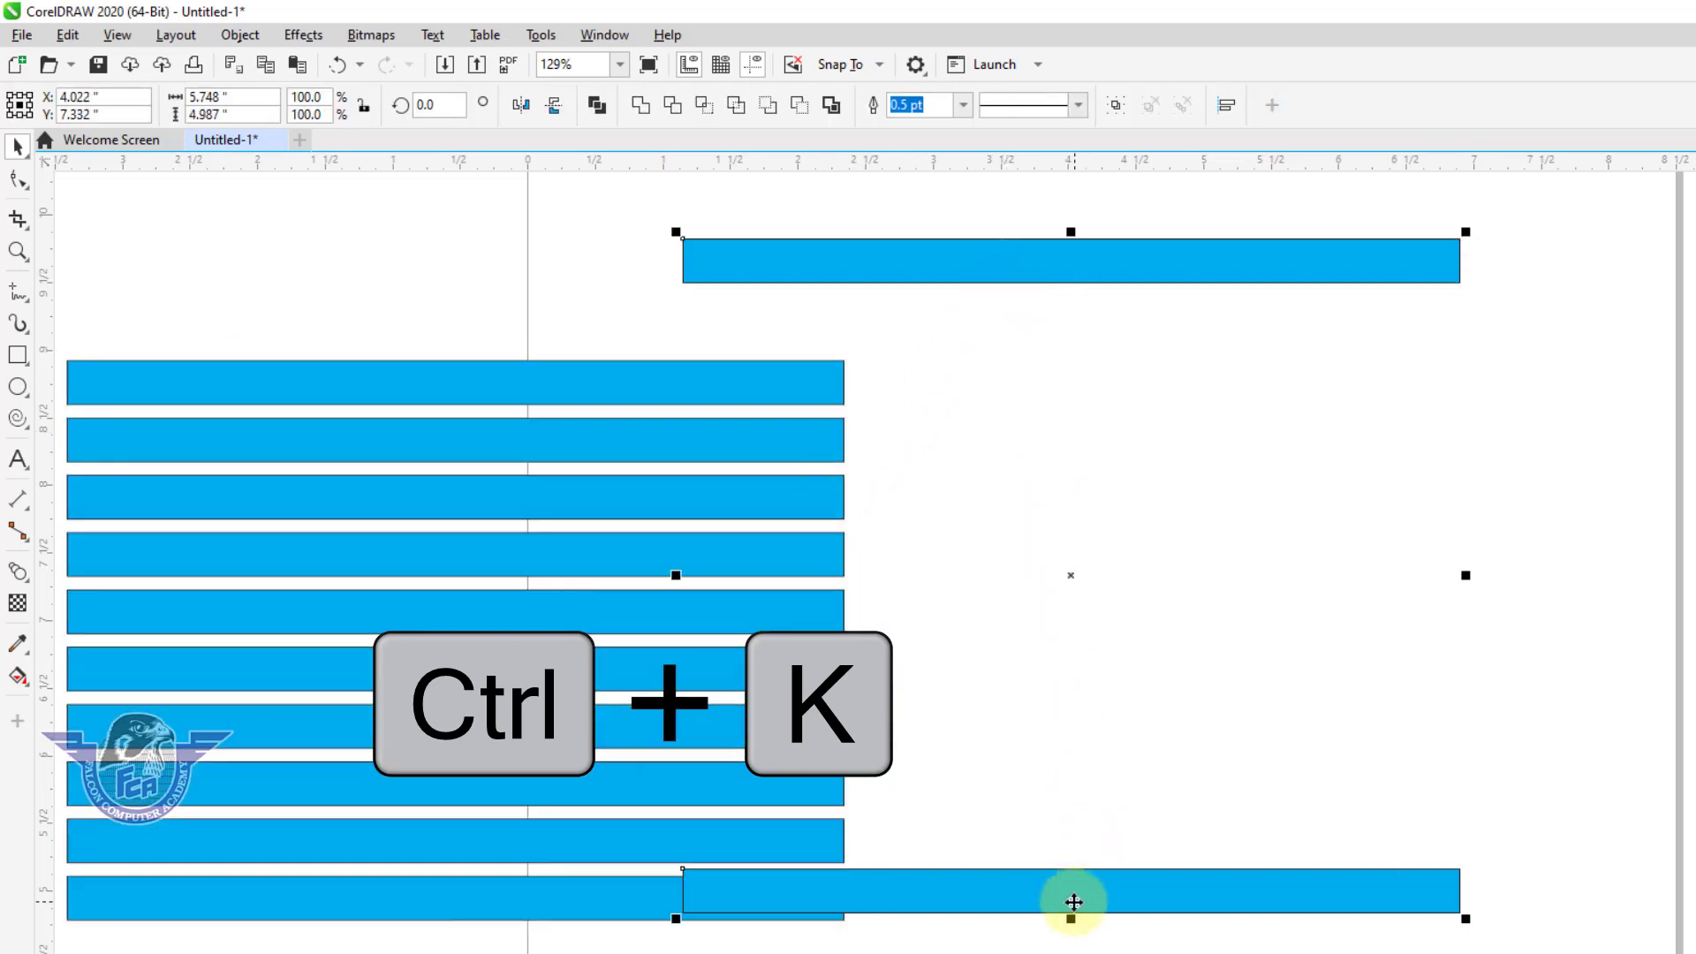
# Move the two original bars to the right and ungroup the group of intermediate bars.
pyautogui.moveTo(1073, 901); pyautogui.dragTo(1409, 868)
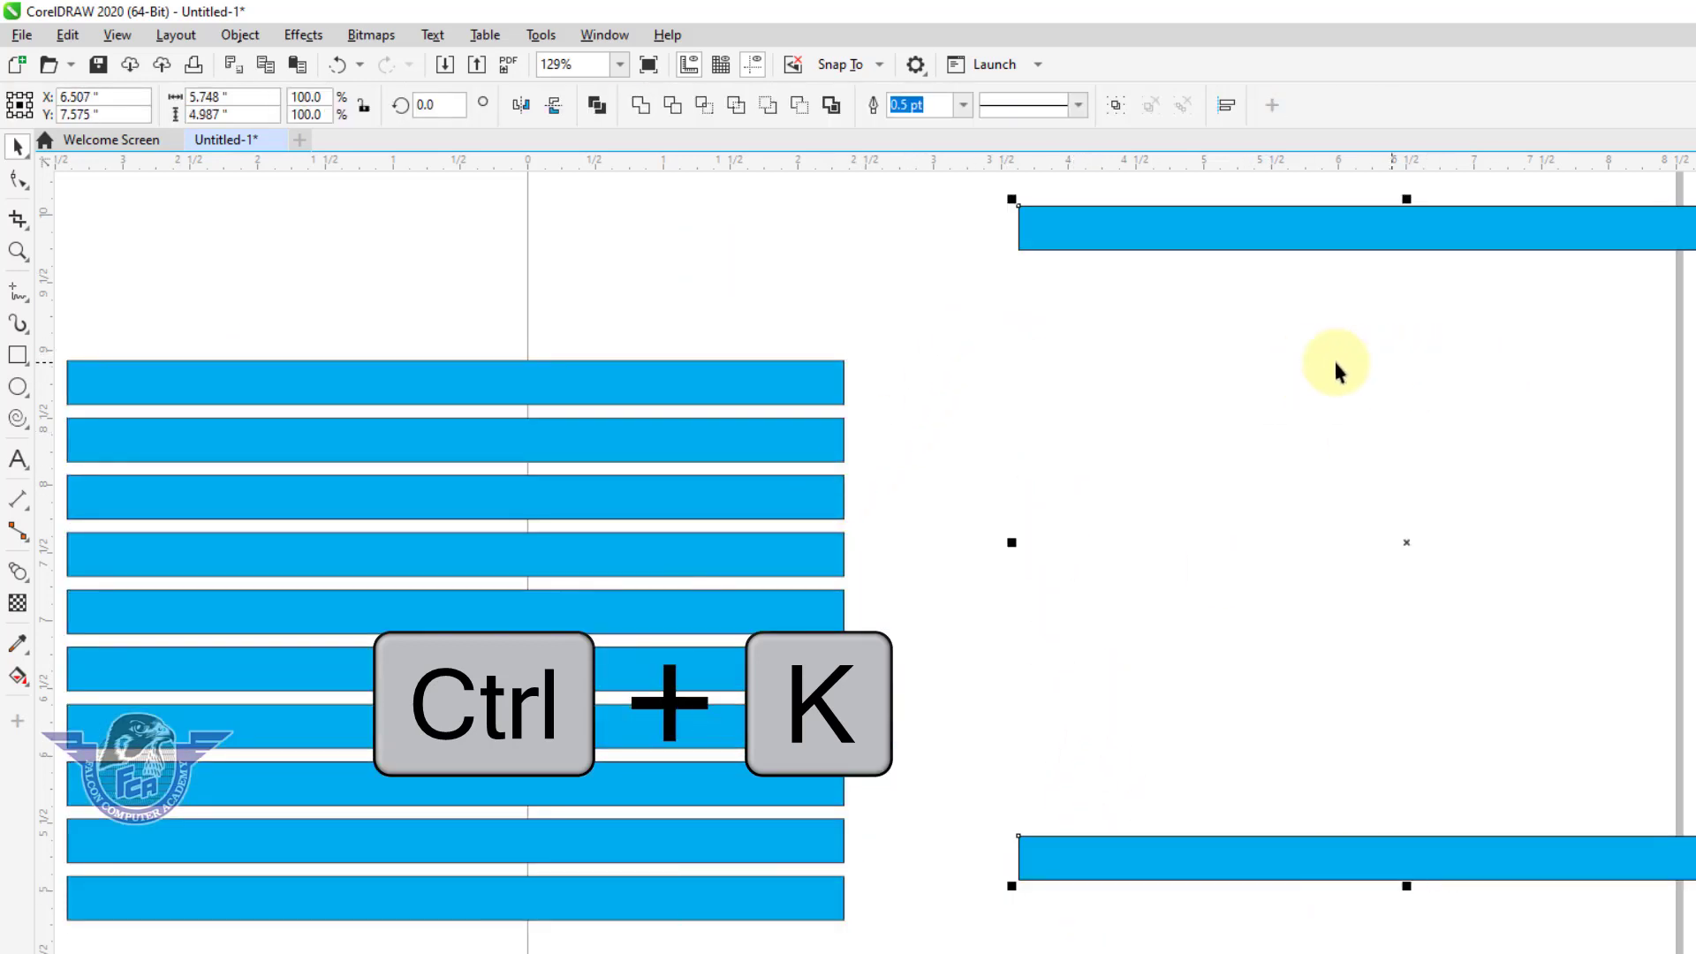
pyautogui.click(1053, 406)
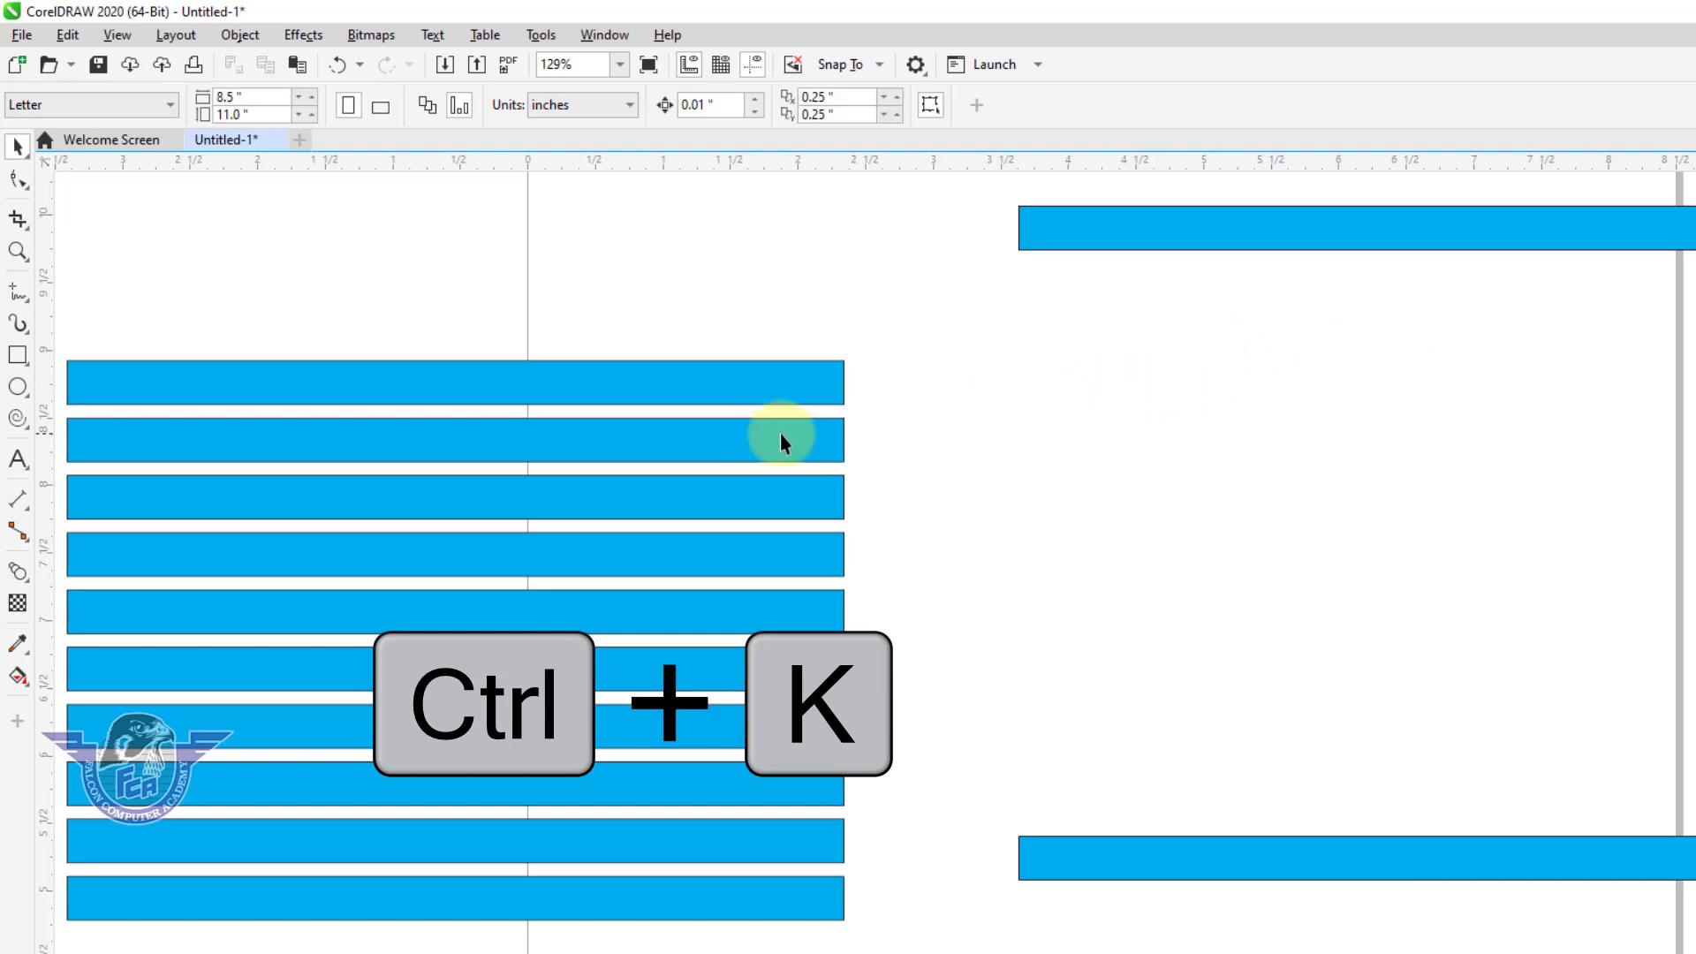
pyautogui.click(781, 442)
pyautogui.rightClick(776, 440)
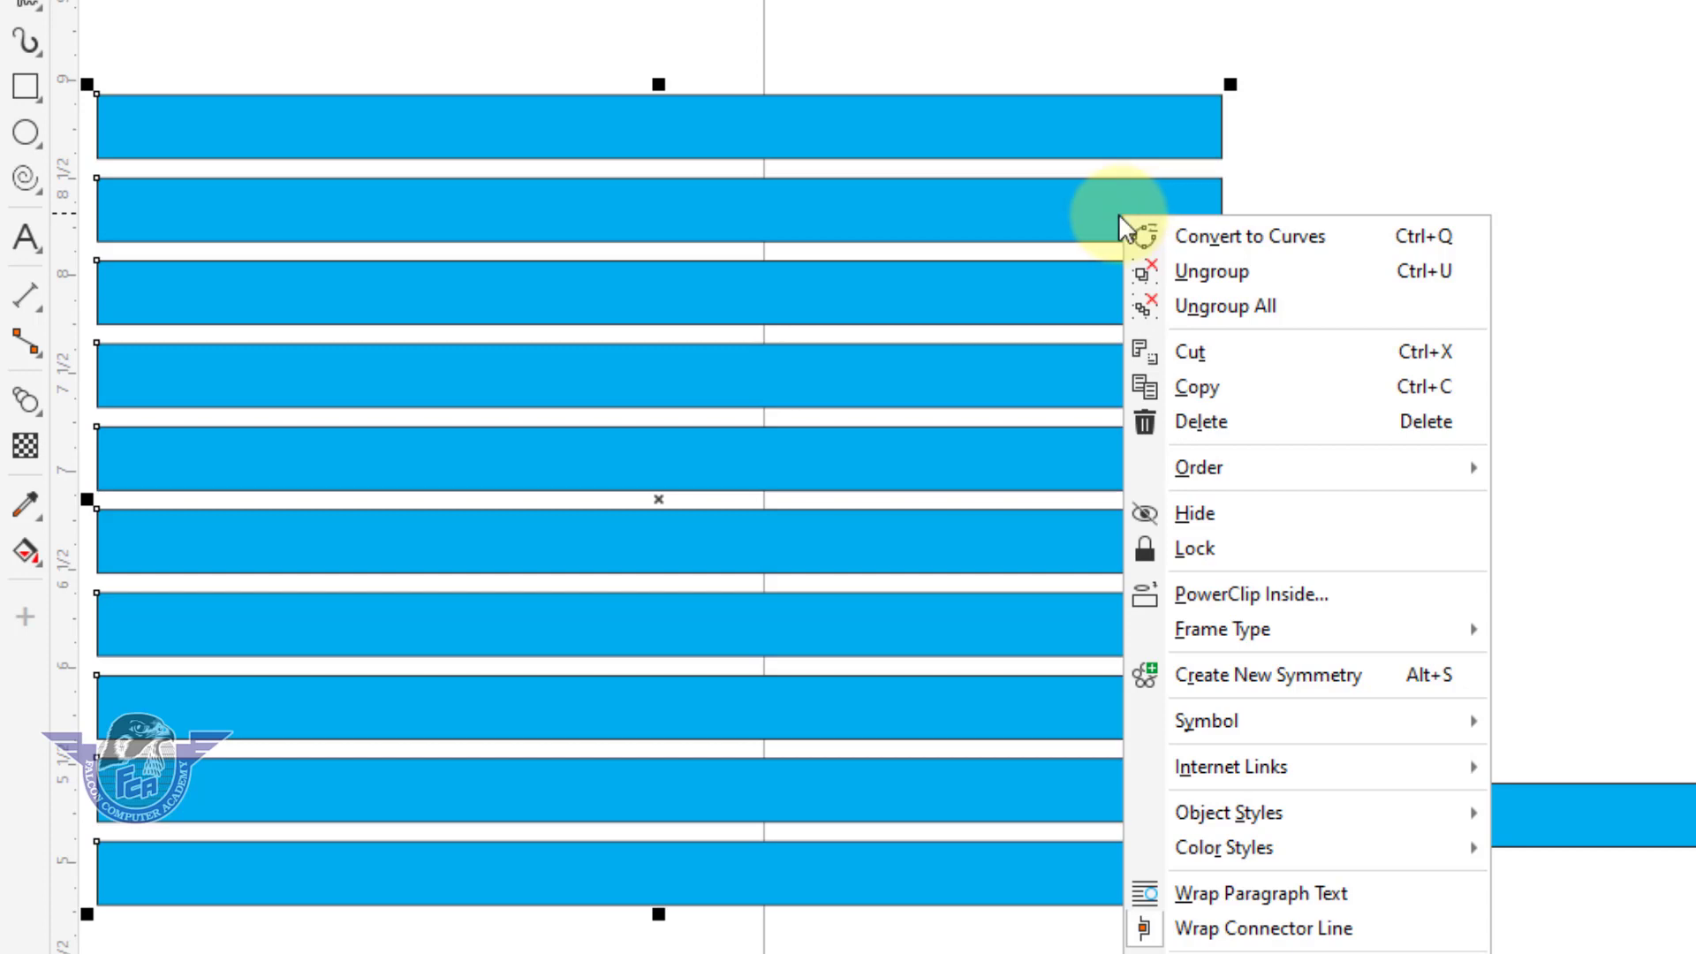
pyautogui.click(1064, 227)
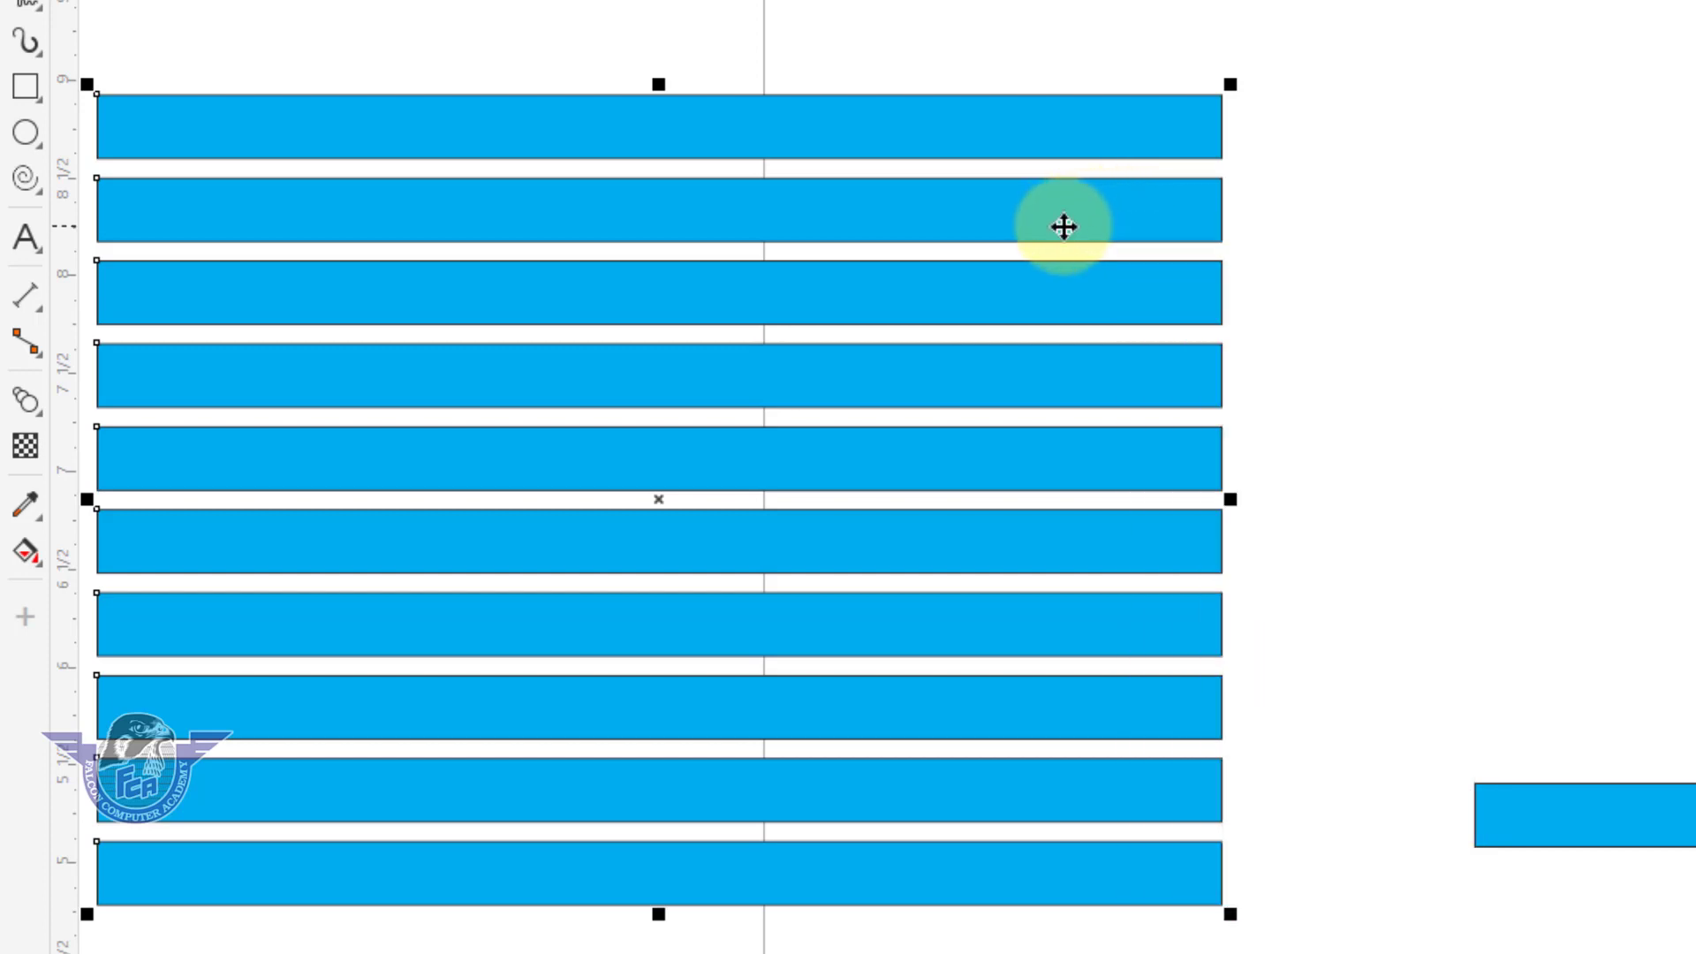
pyautogui.rightClick(1063, 227)
pyautogui.click(1224, 283)
pyautogui.click(1249, 284)
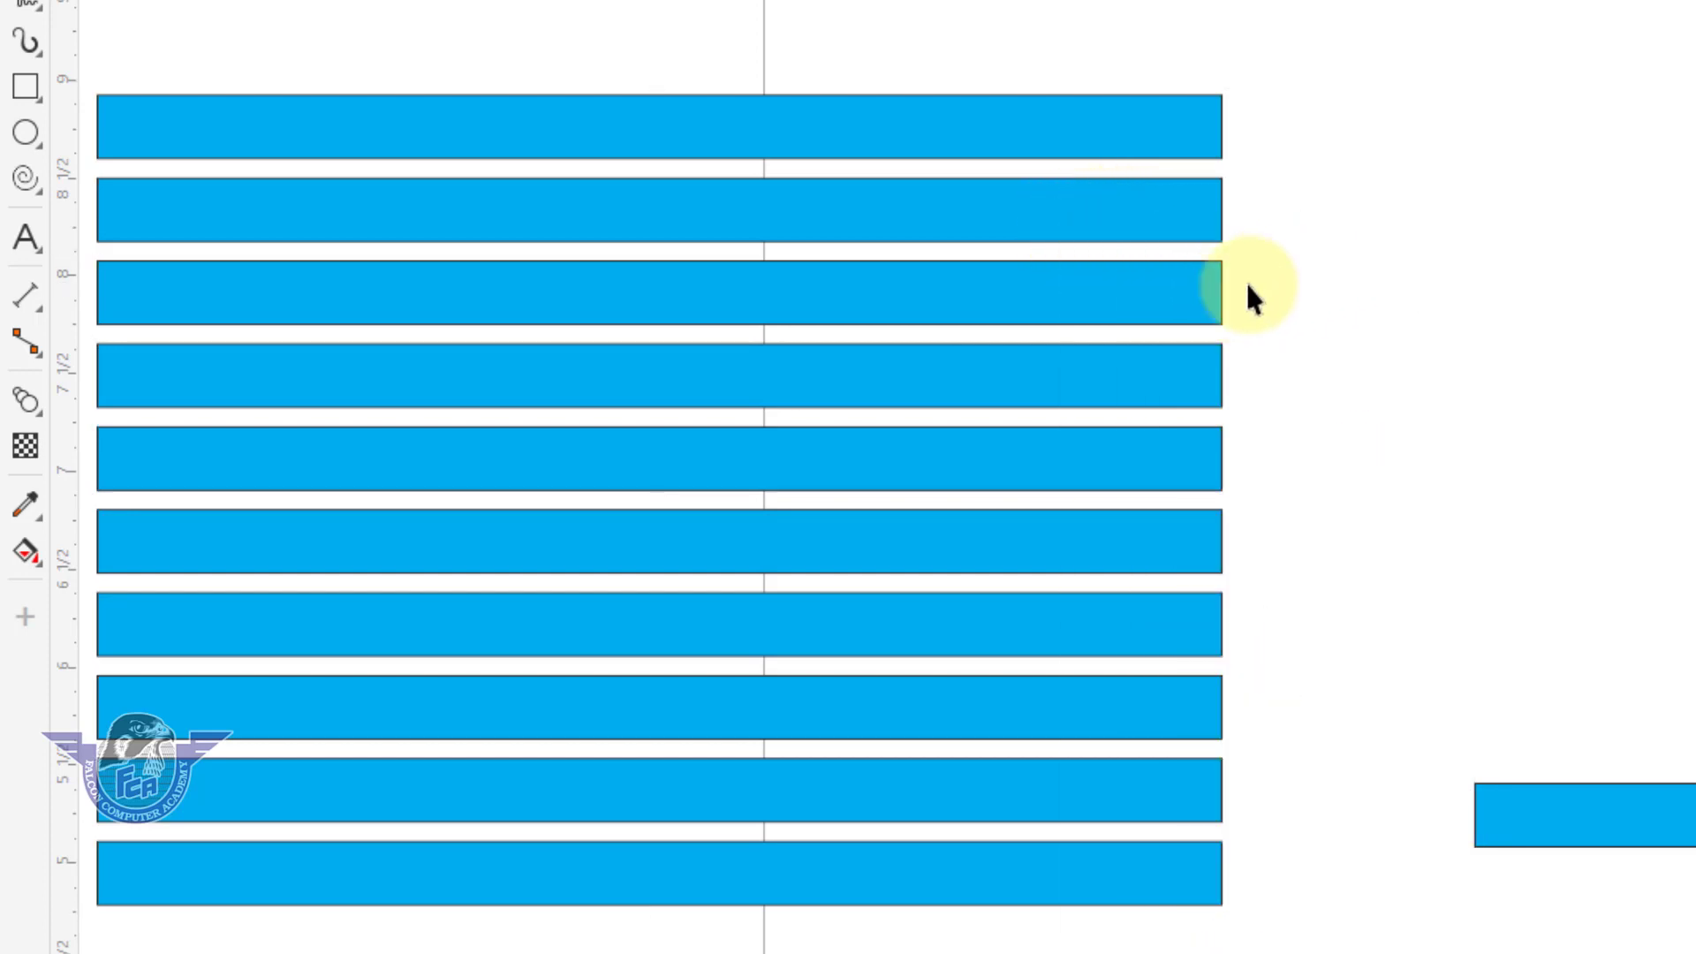
# Shift the third, fourth and fifth ungrouped bars to the right one at a time.
pyautogui.moveTo(1213, 301); pyautogui.dragTo(1320, 302)
pyautogui.moveTo(1120, 394); pyautogui.dragTo(1296, 402)
pyautogui.moveTo(1162, 486); pyautogui.dragTo(1219, 487)
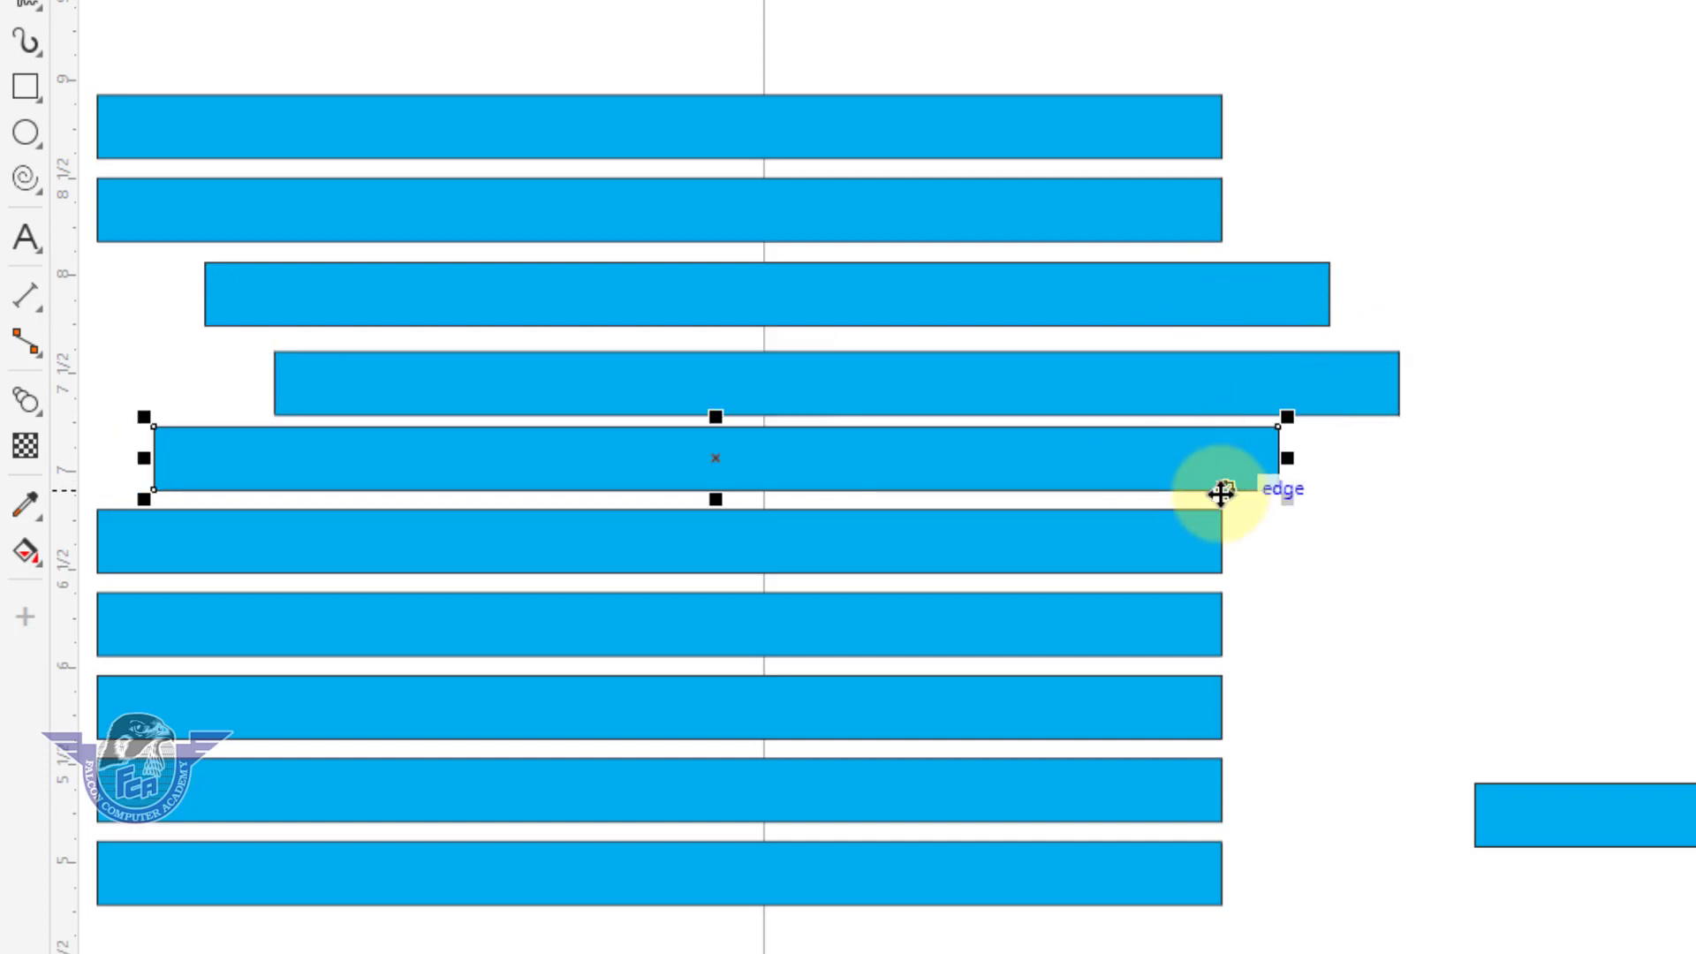
pyautogui.click(1261, 568)
# Undo the single-bar moves, the ungrouping and the earlier moves, back to the evenly stacked bars on the page.
pyautogui.hotkey('ctrl', 'z')
pyautogui.hotkey('ctrl', 'z')
pyautogui.hotkey('ctrl', 'z')
pyautogui.hotkey('ctrl', 'z')
pyautogui.hotkey('ctrl', 'z')
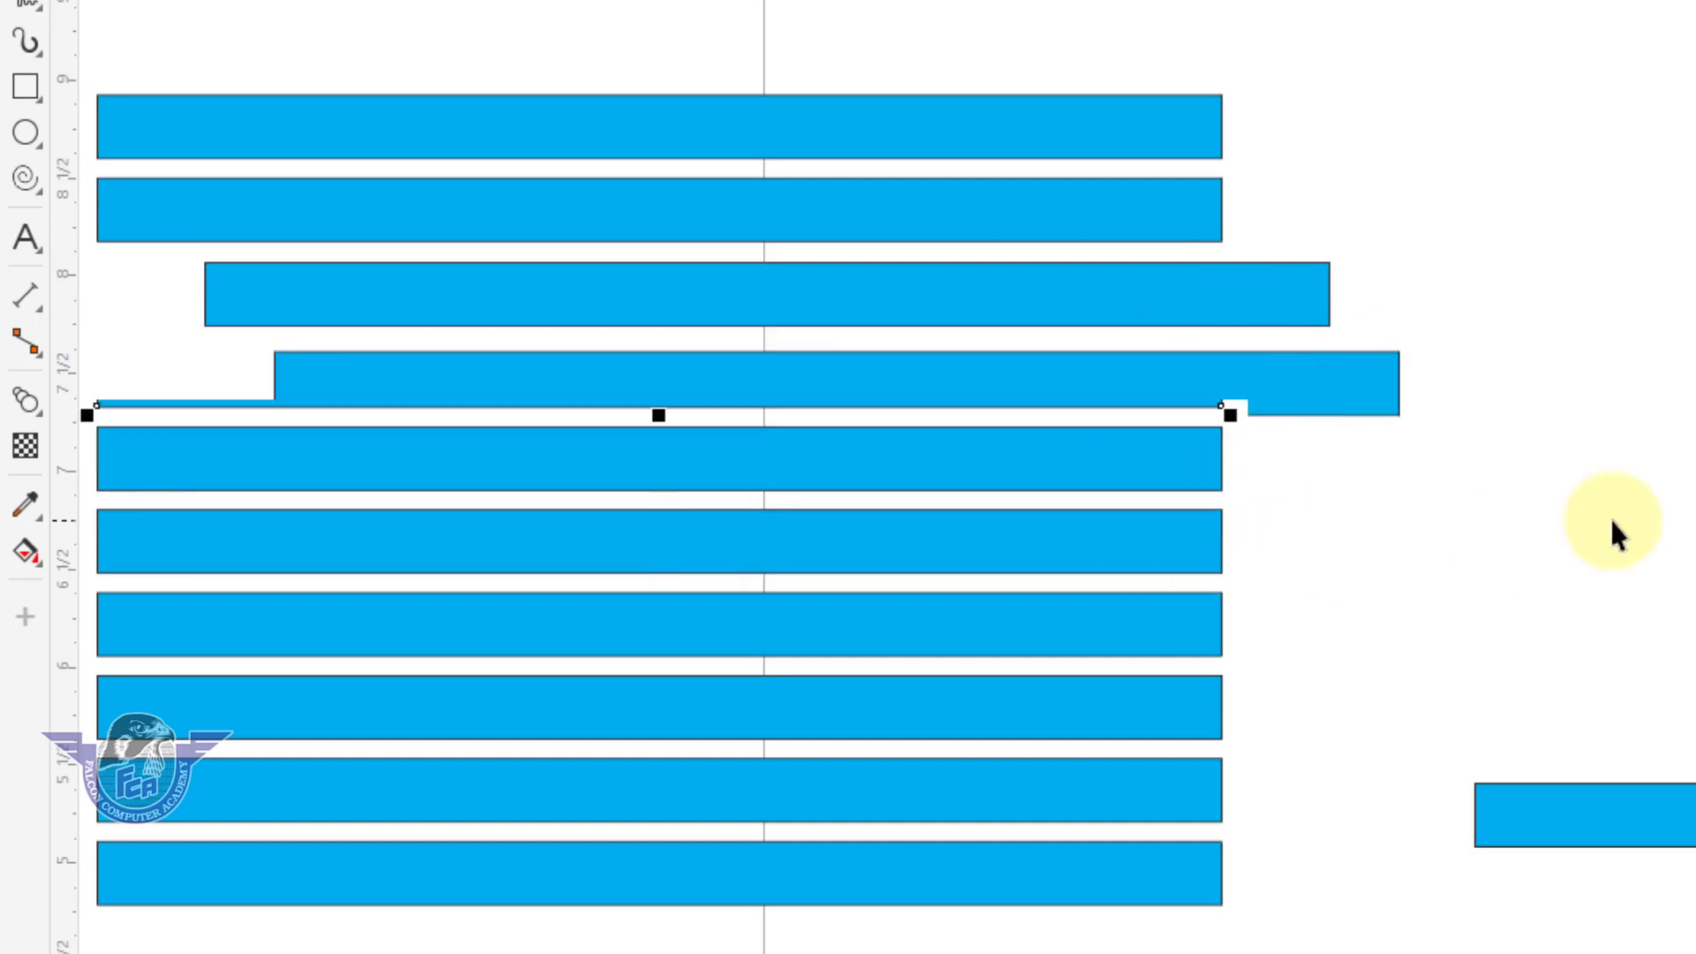
pyautogui.hotkey('ctrl', 'z')
pyautogui.hotkey('ctrl', 'z')
pyautogui.hotkey('ctrl', 'z')
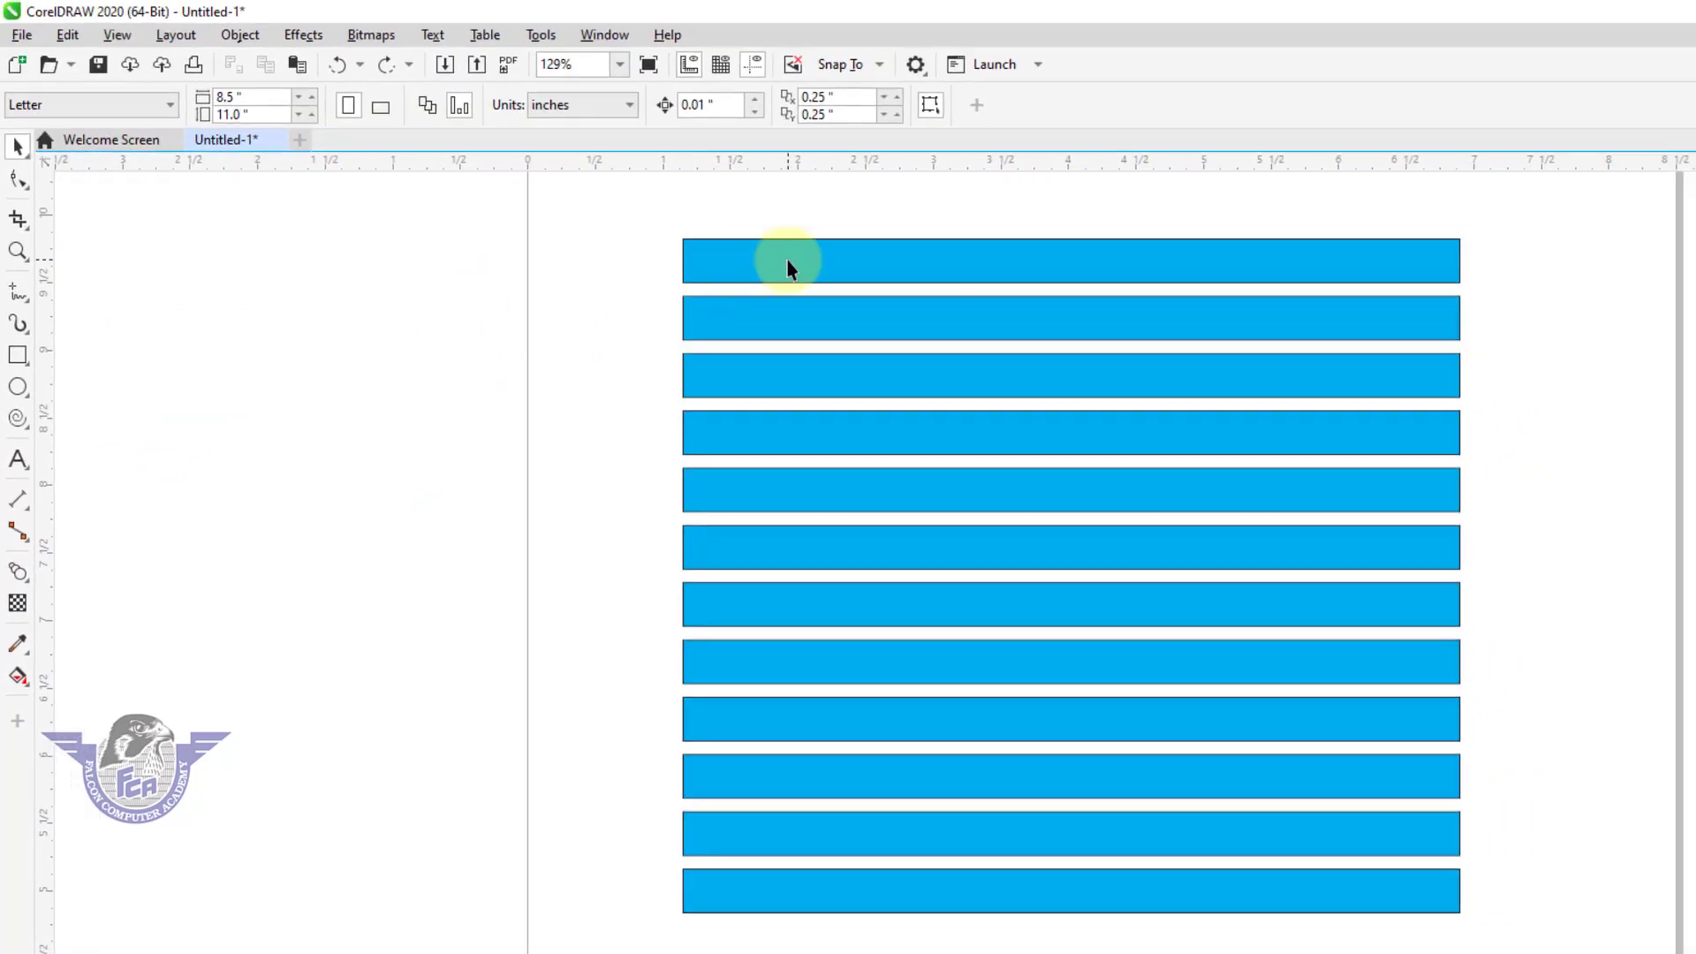
# Select all the stacked cyan bars on the page and delete them.
pyautogui.click(787, 262)
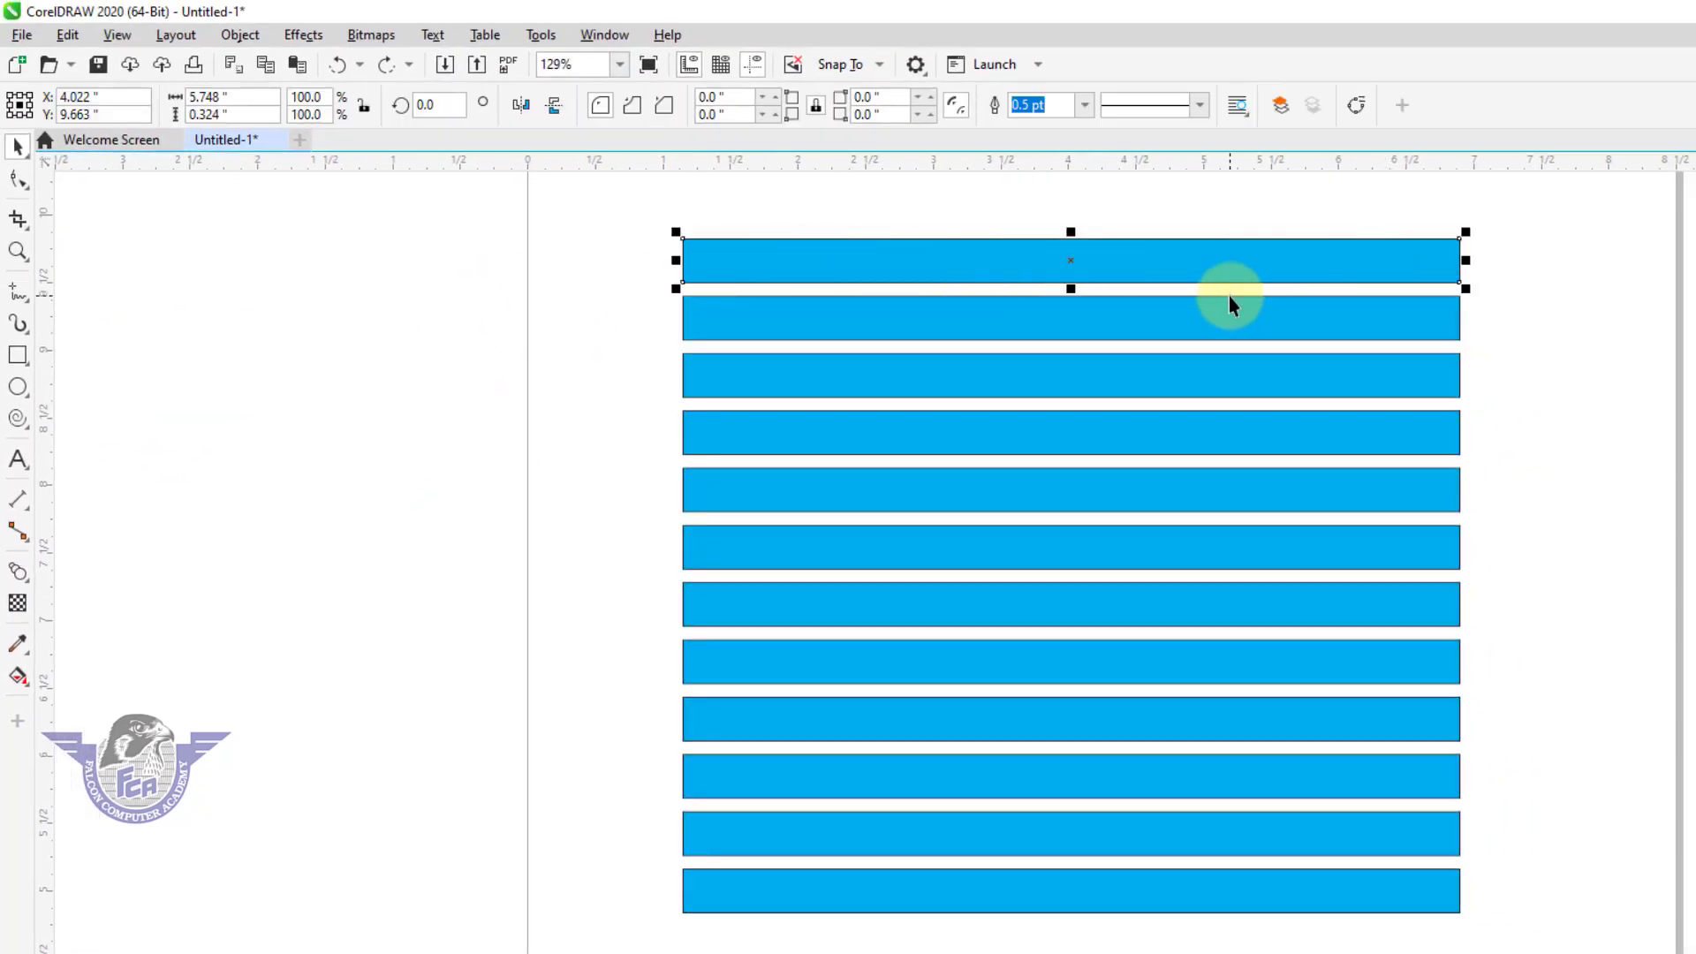
pyautogui.click(544, 323)
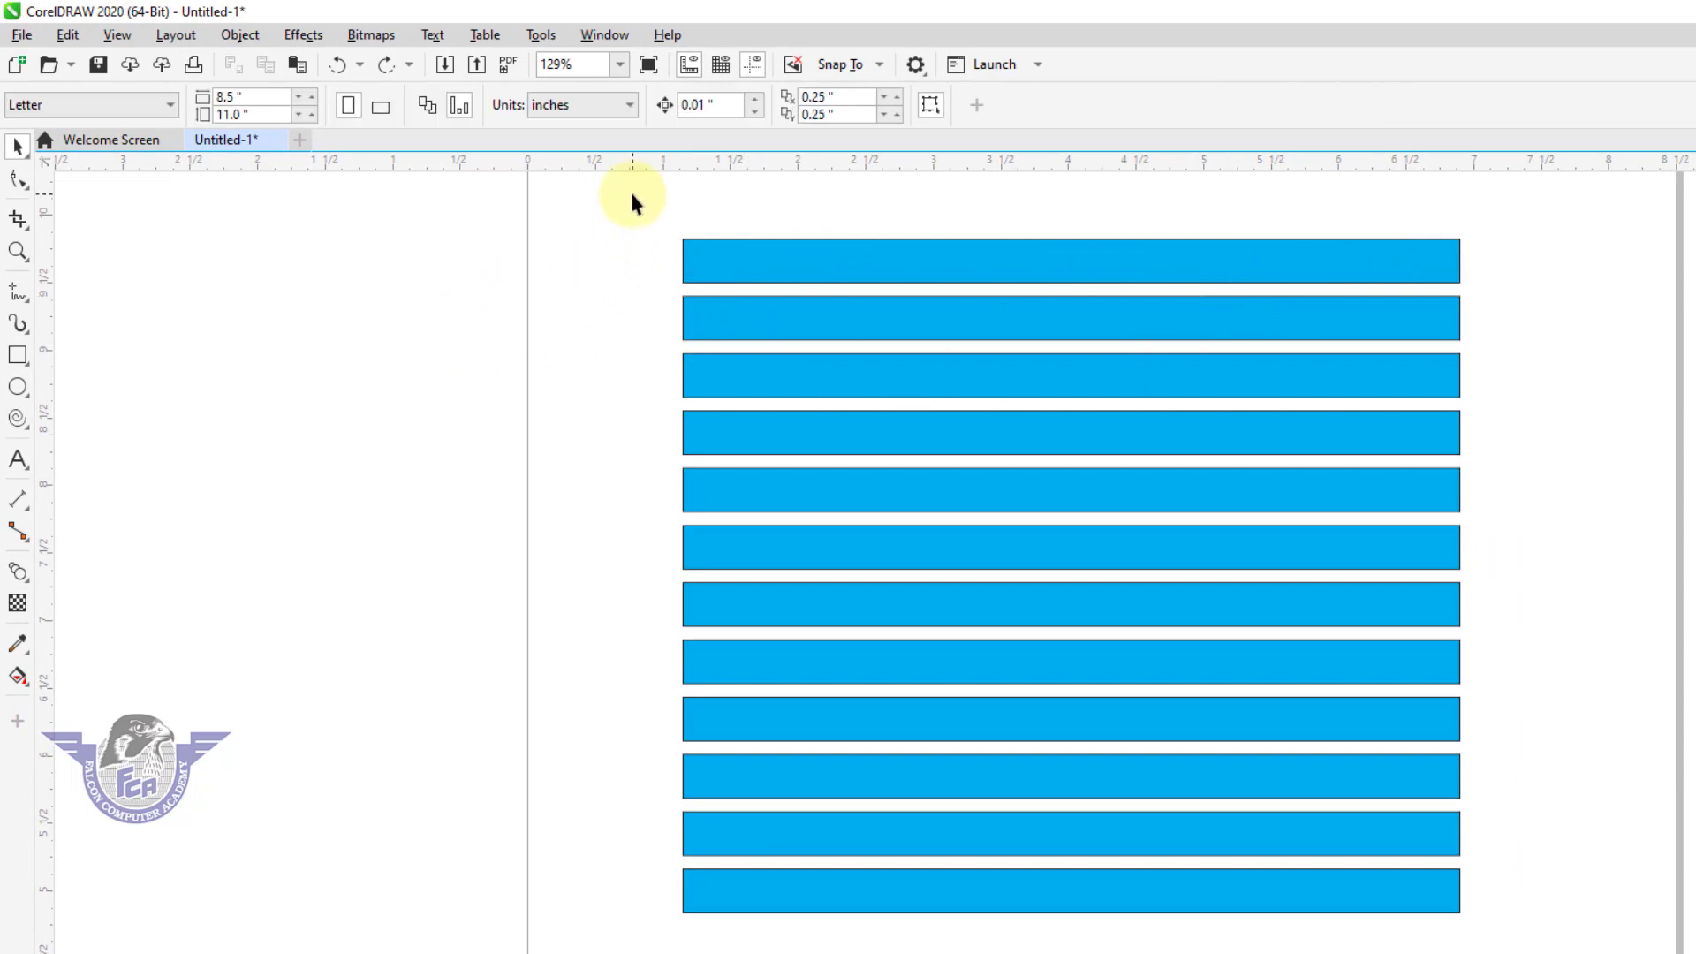
pyautogui.moveTo(632, 216); pyautogui.dragTo(1541, 927)
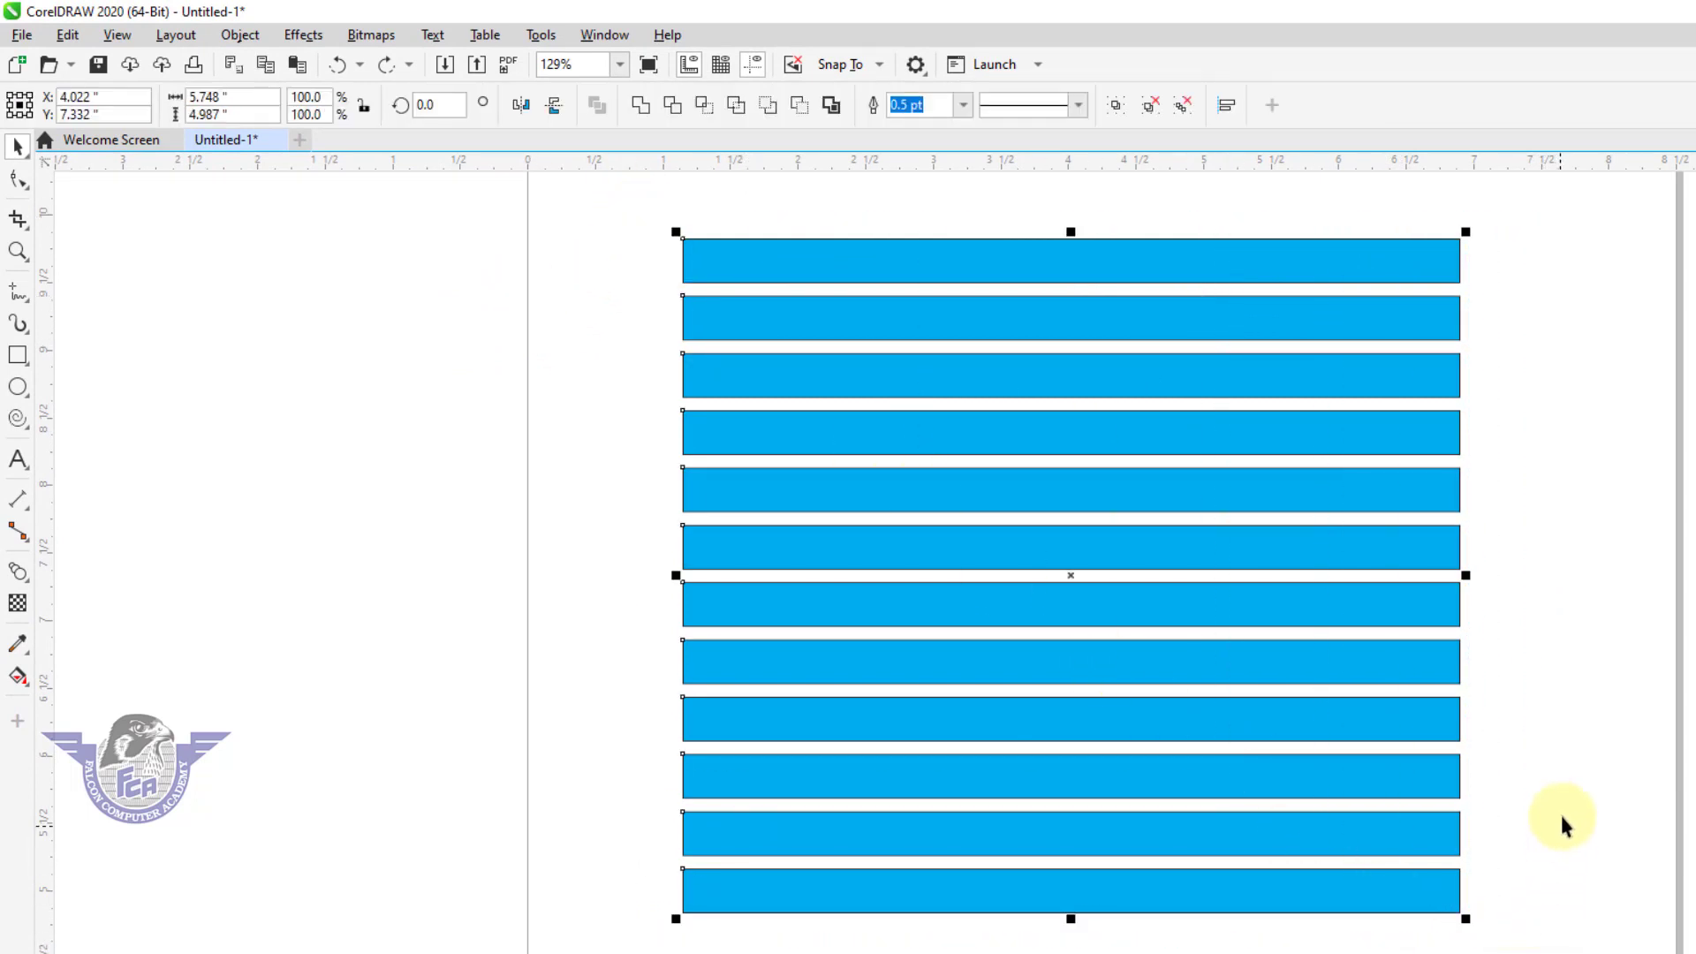
pyautogui.press('Delete')
# Draw a square about 3.37 inches wide in the upper part of the page and fill it with red.
pyautogui.click(16, 356)
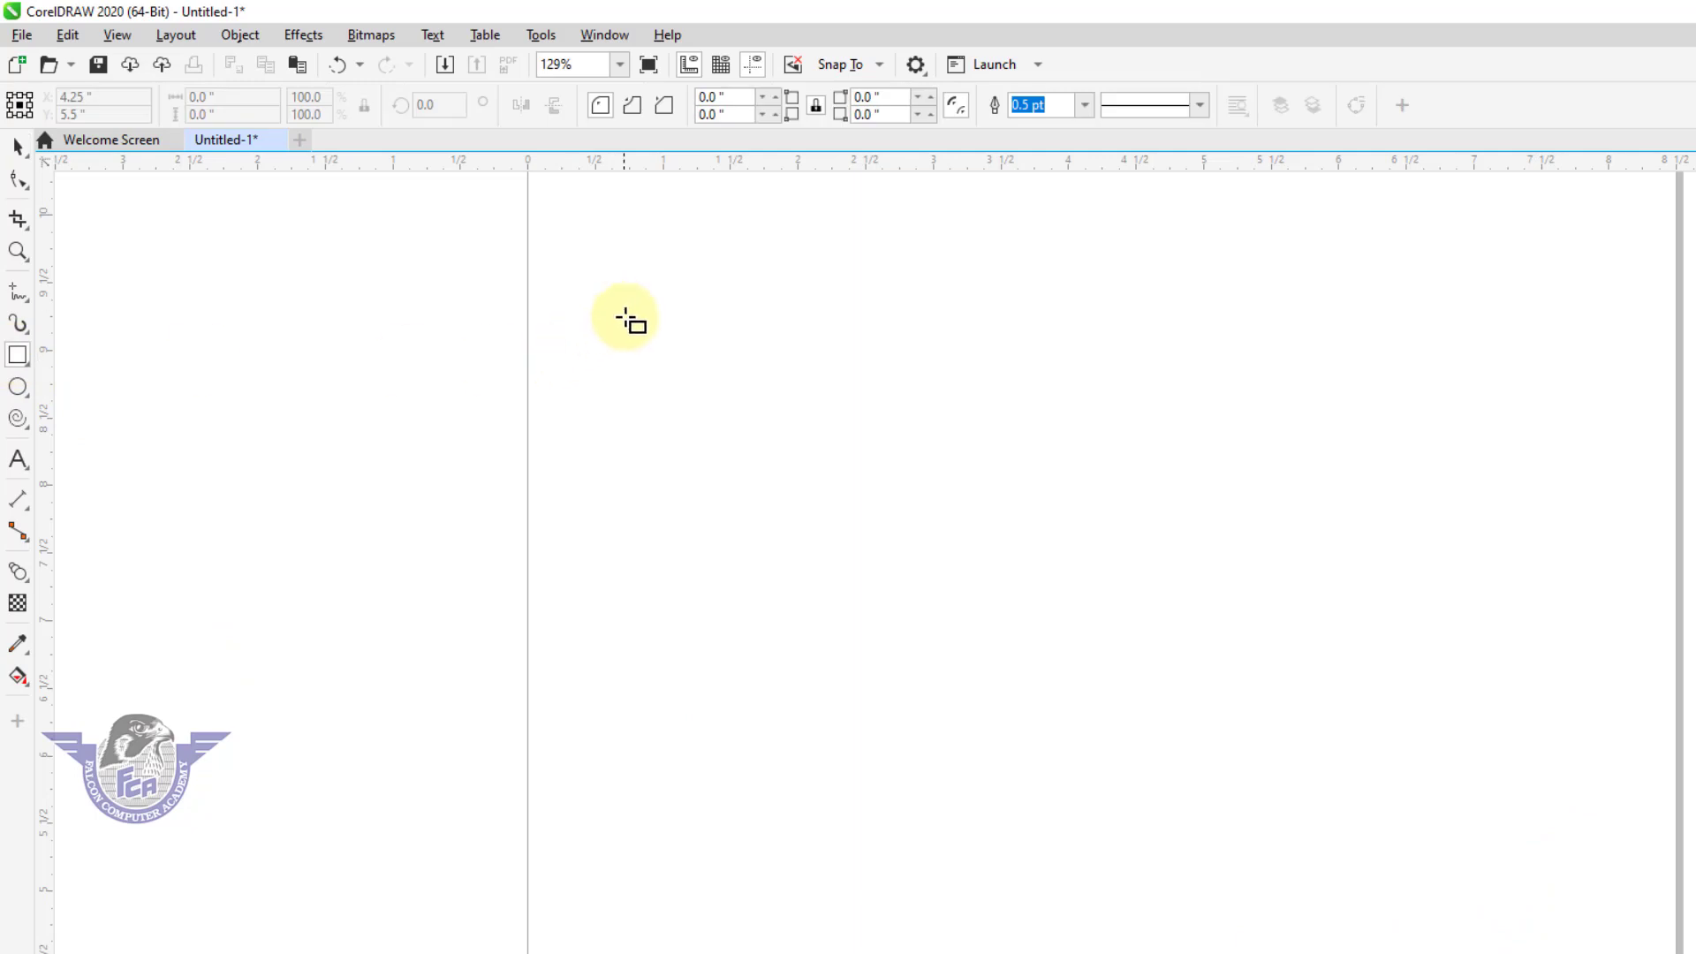
pyautogui.moveTo(626, 316); pyautogui.dragTo(1083, 776)
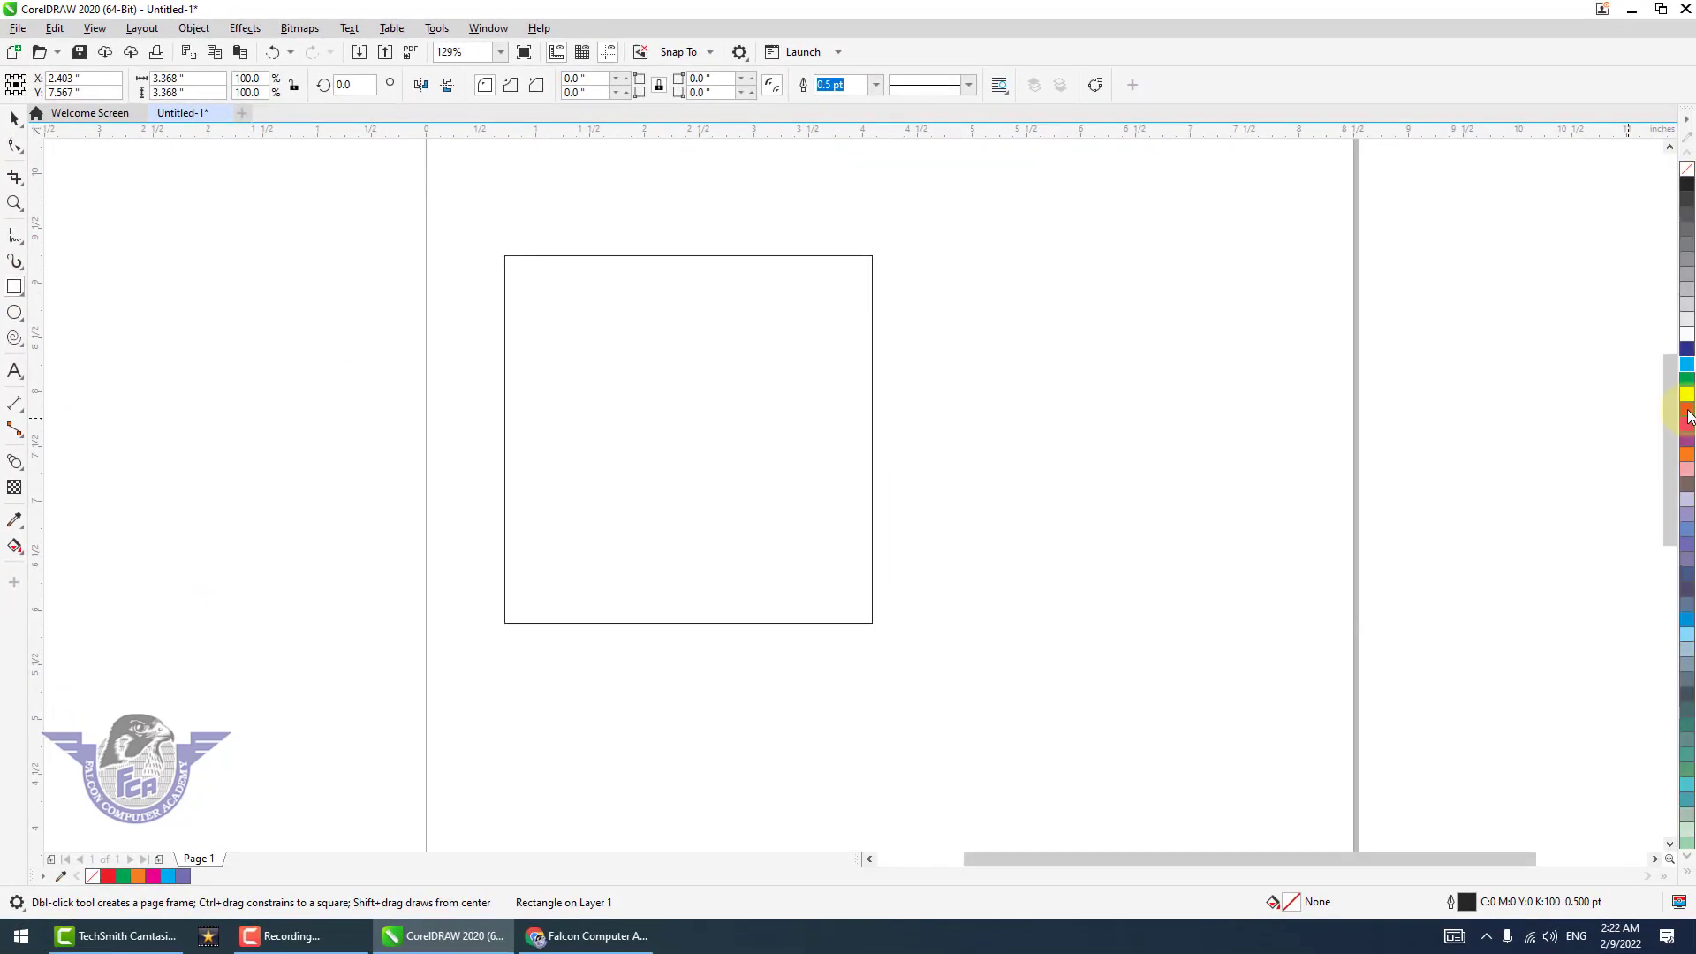
pyautogui.click(1687, 409)
# Draw a rectangle about 3.08 by 3.34 inches overlapping the red square's lower-left area and fill it with cyan.
pyautogui.moveTo(477, 391); pyautogui.dragTo(781, 730)
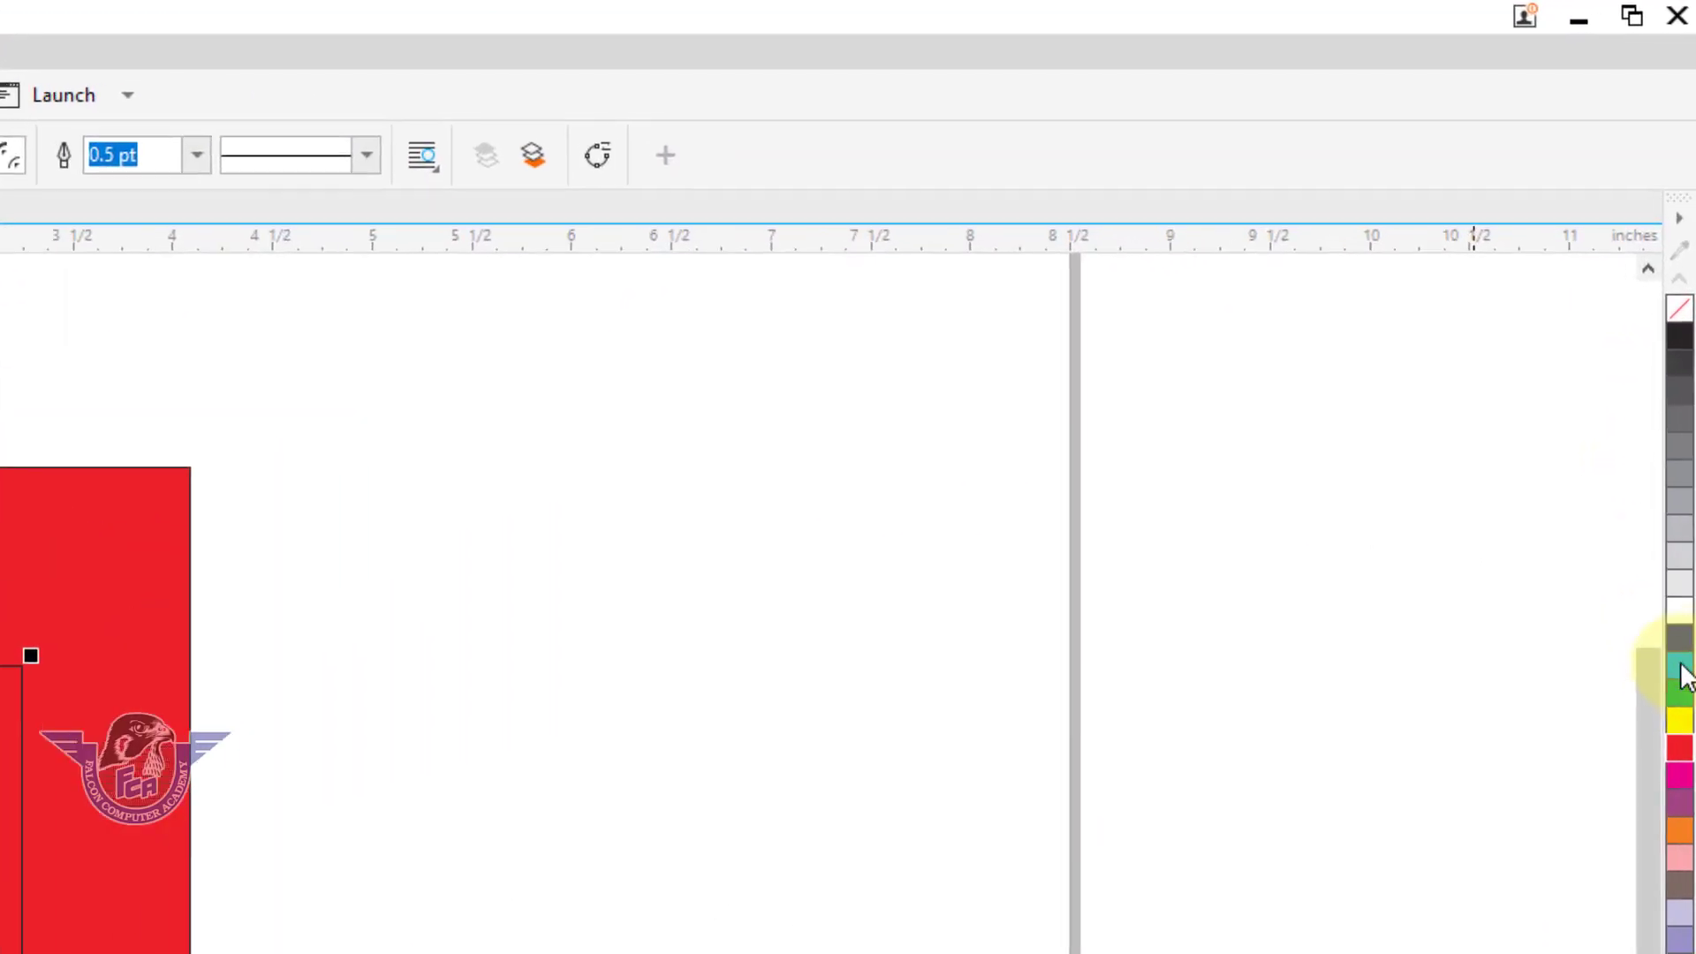
pyautogui.click(1687, 364)
pyautogui.click(1171, 474)
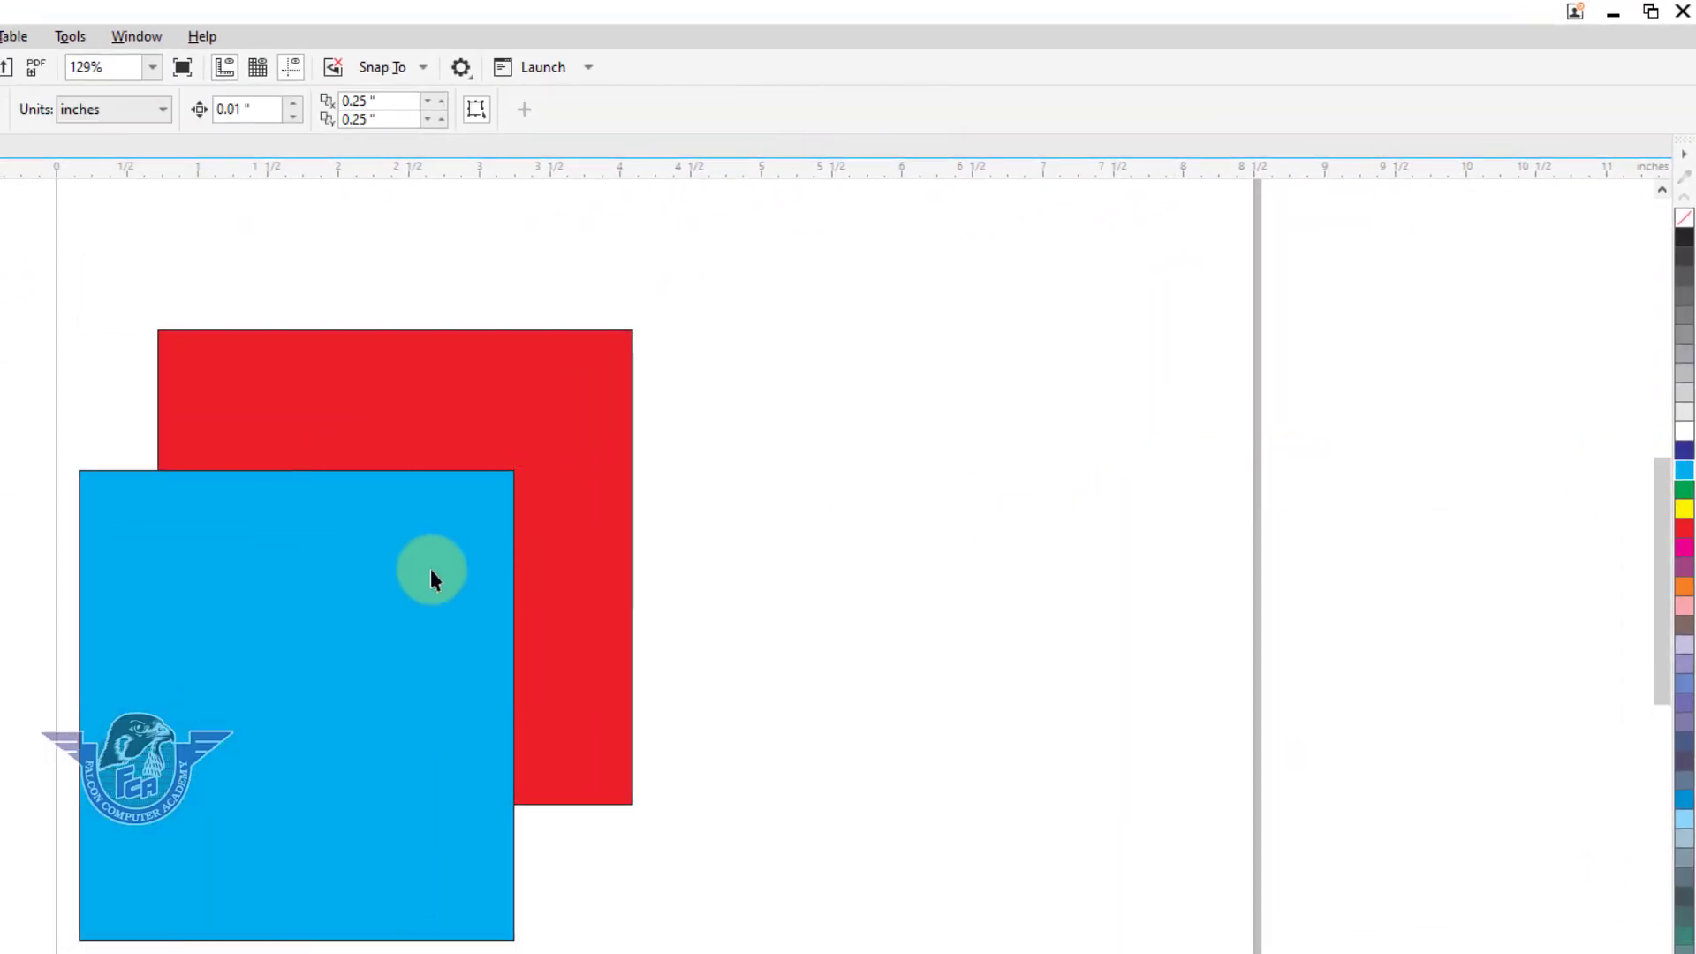
# Apply a linear transparency down the cyan rectangle, fading toward its bottom edge, and extend its start above the red square.
pyautogui.click(388, 568)
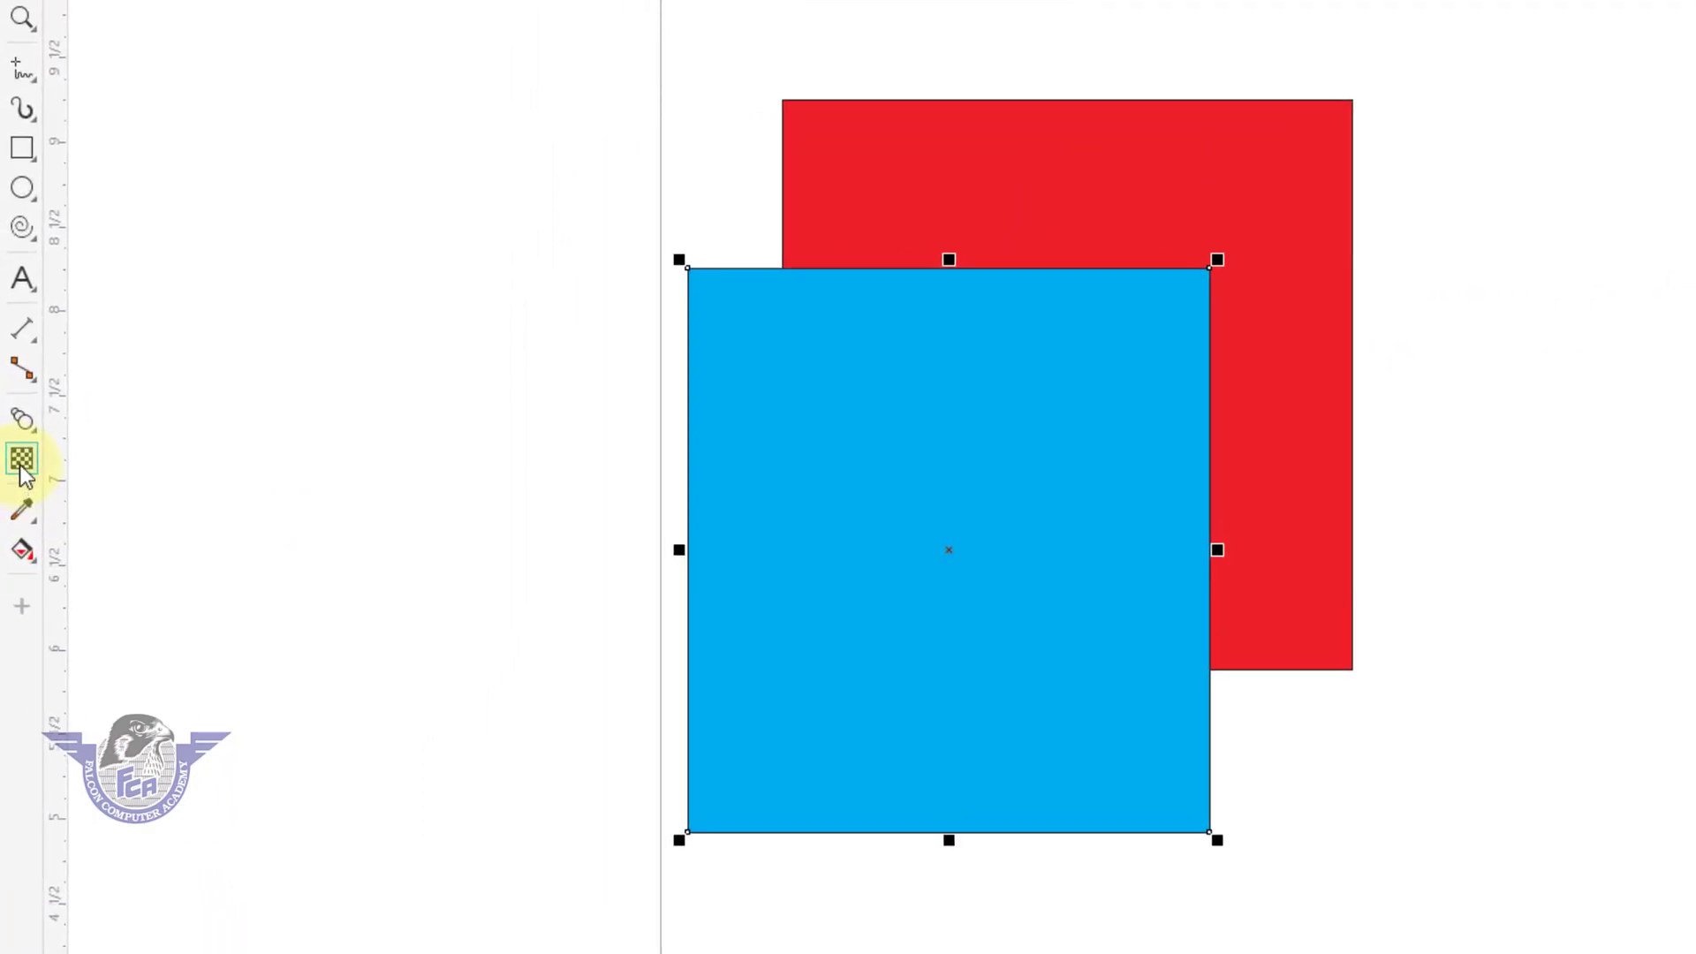
pyautogui.click(21, 468)
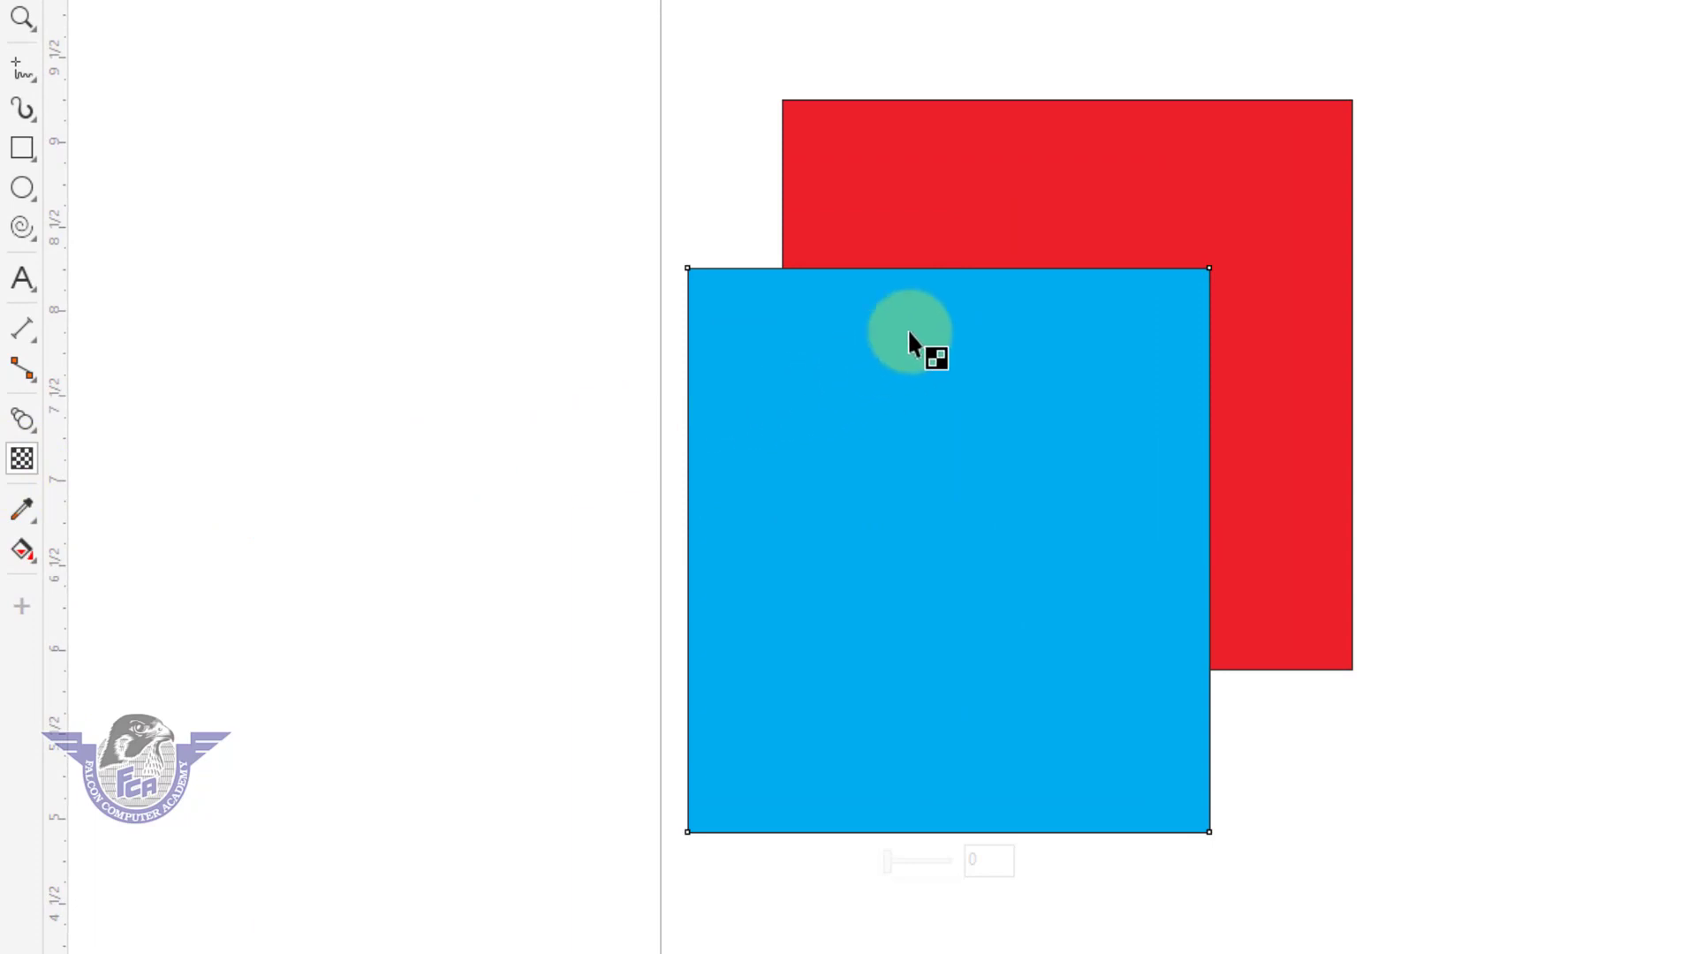
pyautogui.moveTo(963, 278); pyautogui.dragTo(951, 861)
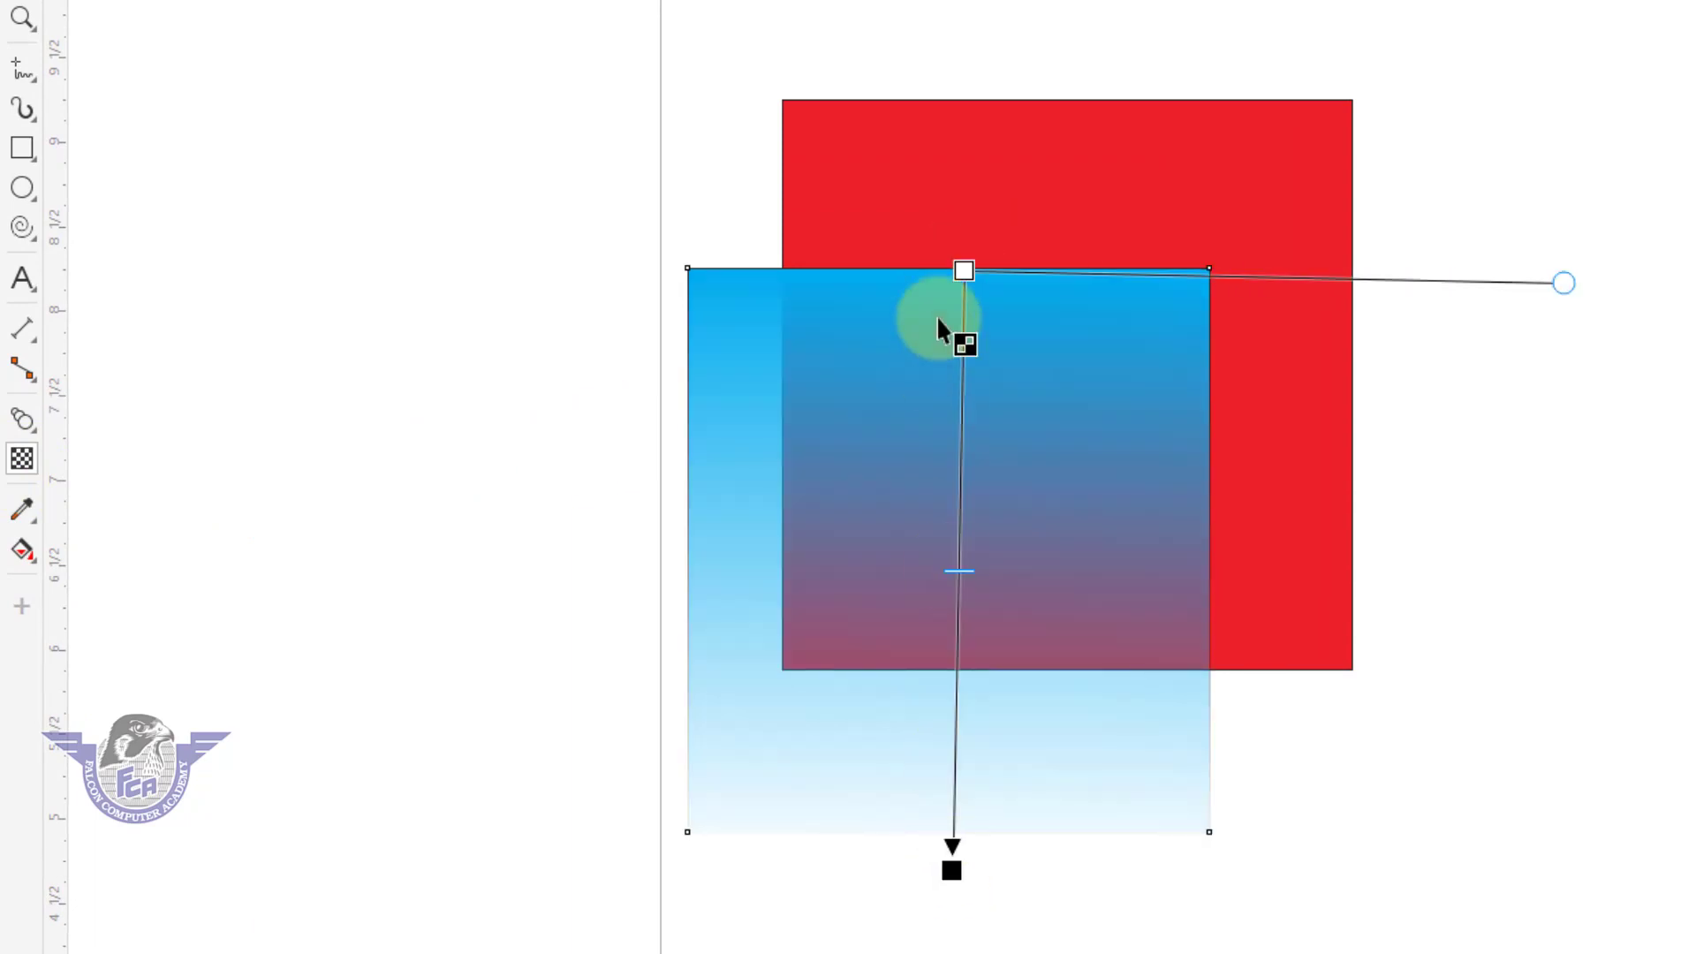
pyautogui.moveTo(945, 265); pyautogui.dragTo(956, 2)
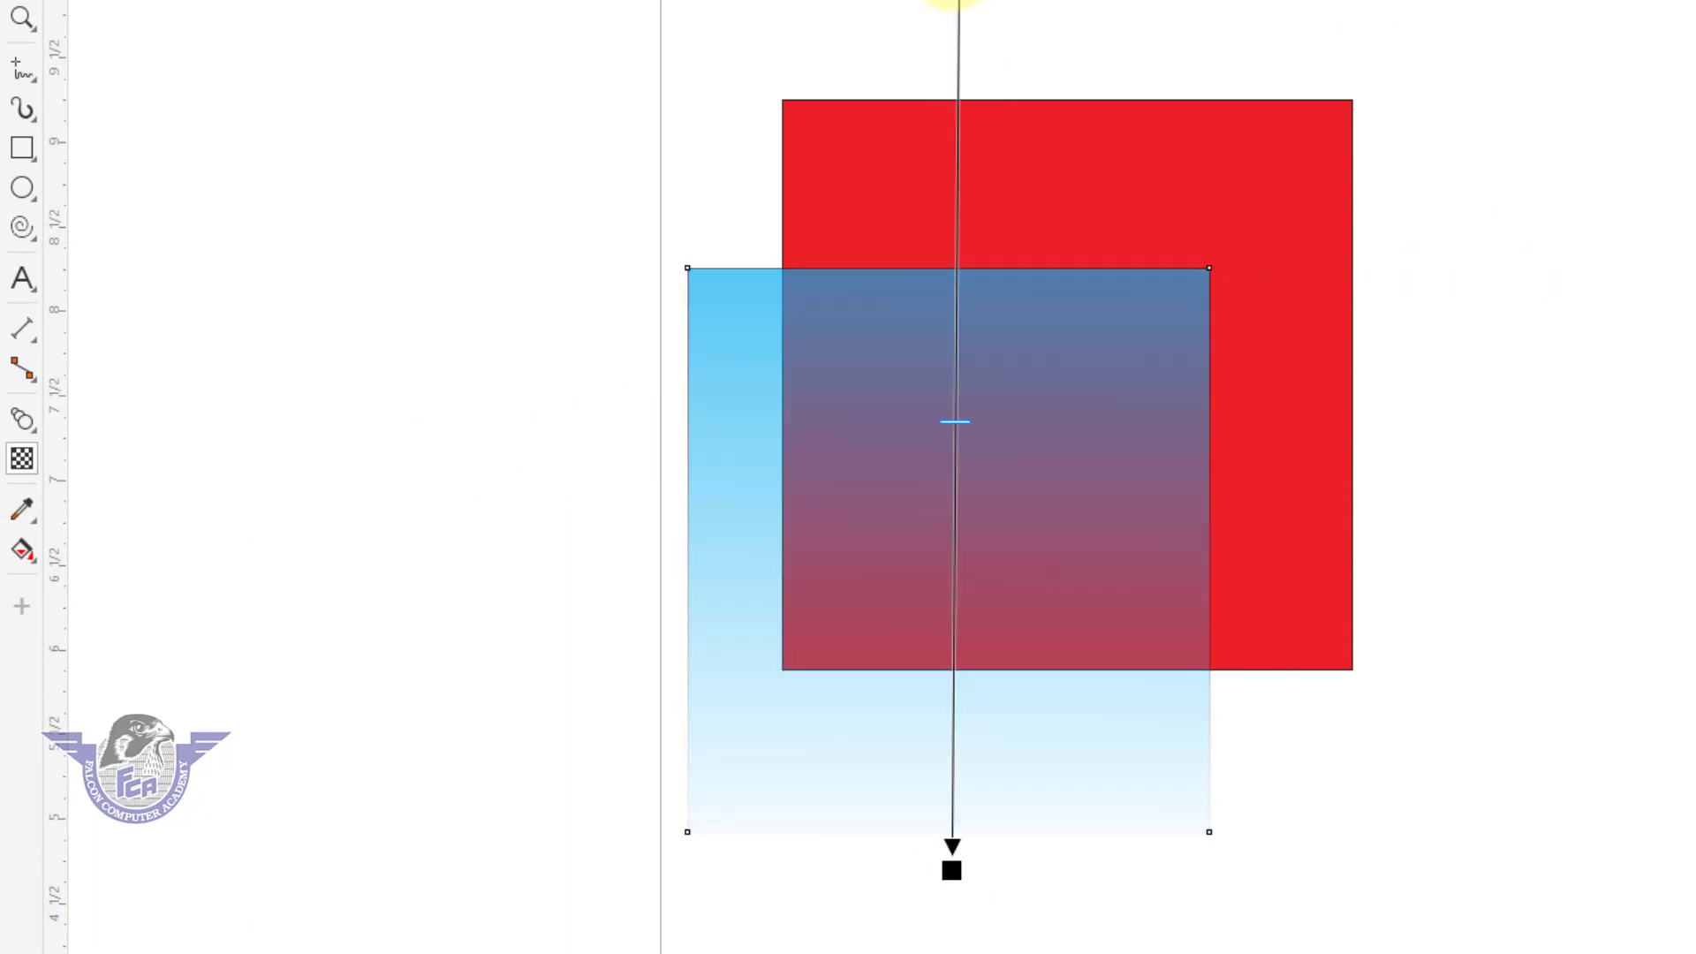
# Move the transparent cyan rectangle around over the red square, leaving it overlapping the square's lower-right area.
pyautogui.click(15, 106)
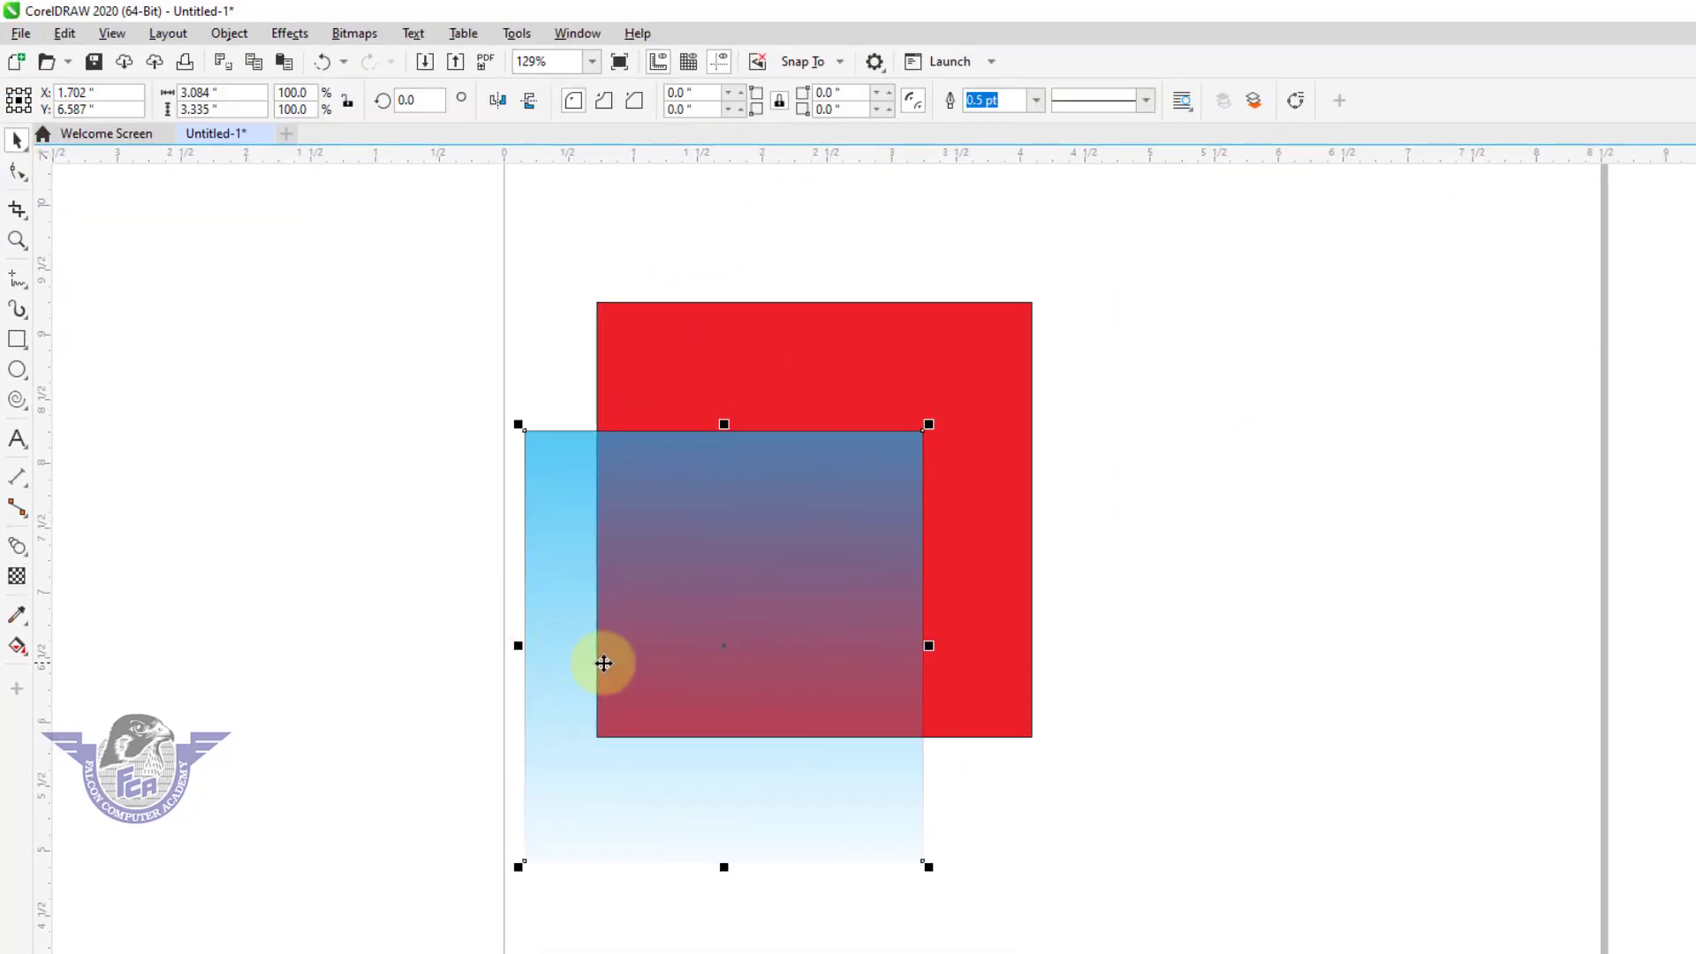
pyautogui.moveTo(783, 572); pyautogui.dragTo(1119, 386)
pyautogui.moveTo(865, 549); pyautogui.dragTo(911, 719)
pyautogui.moveTo(910, 708); pyautogui.dragTo(878, 633)
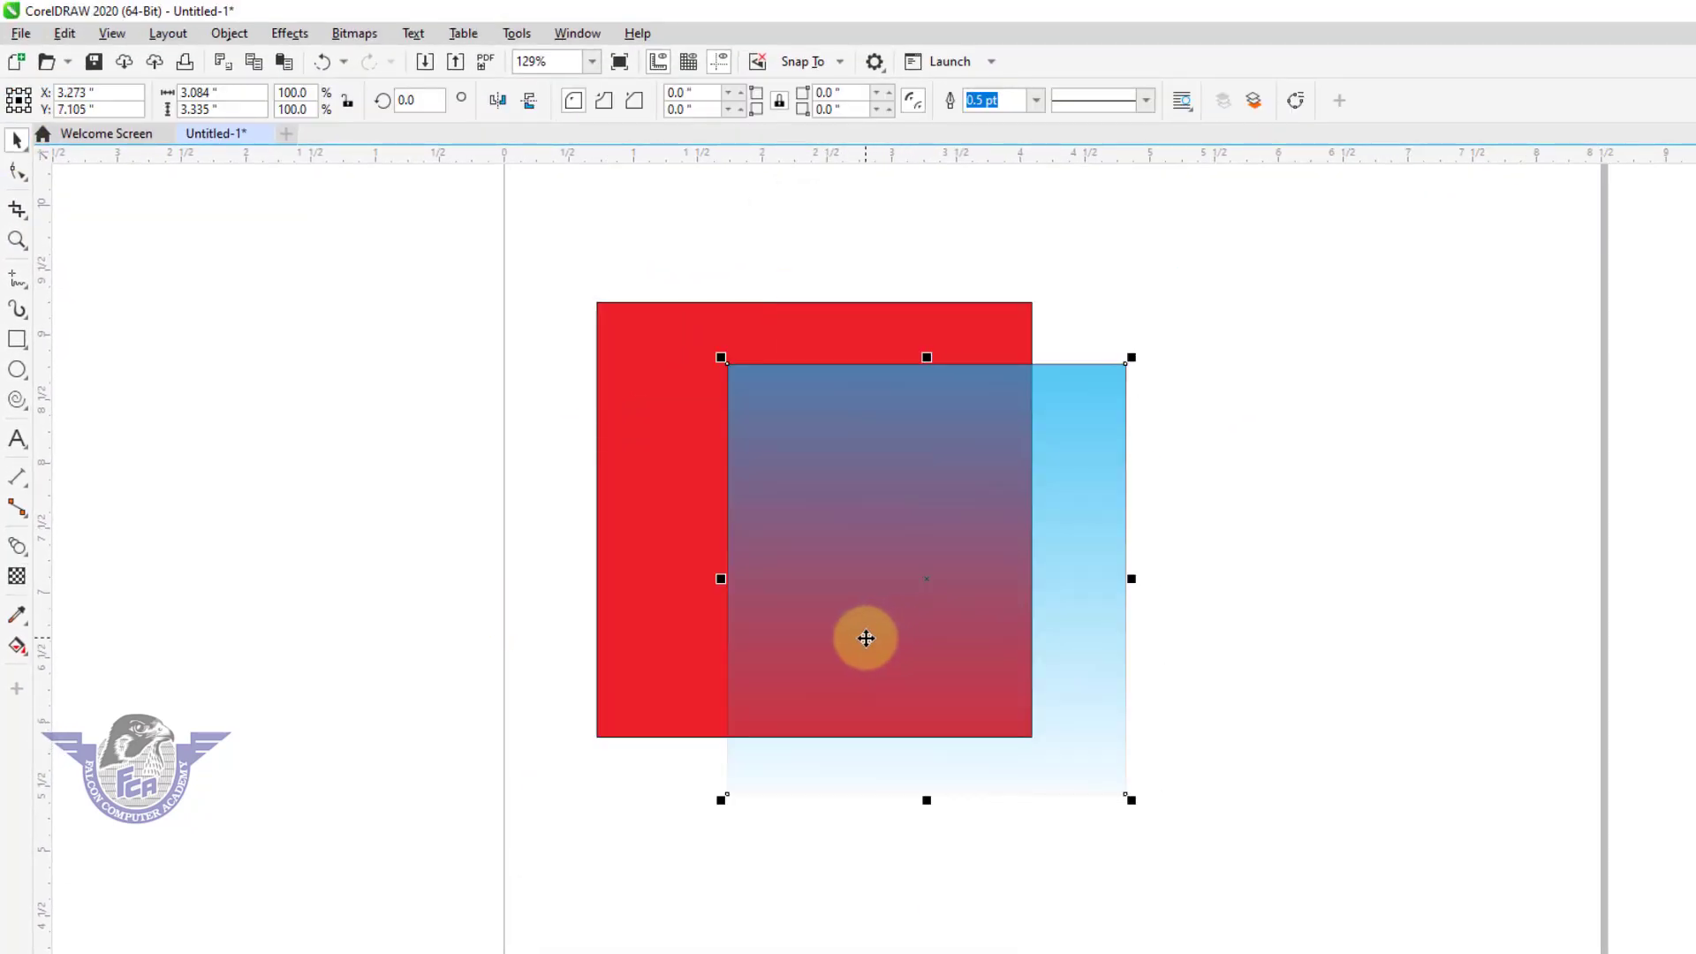
# Remove the transparency from the cyan rectangle.
pyautogui.click(17, 577)
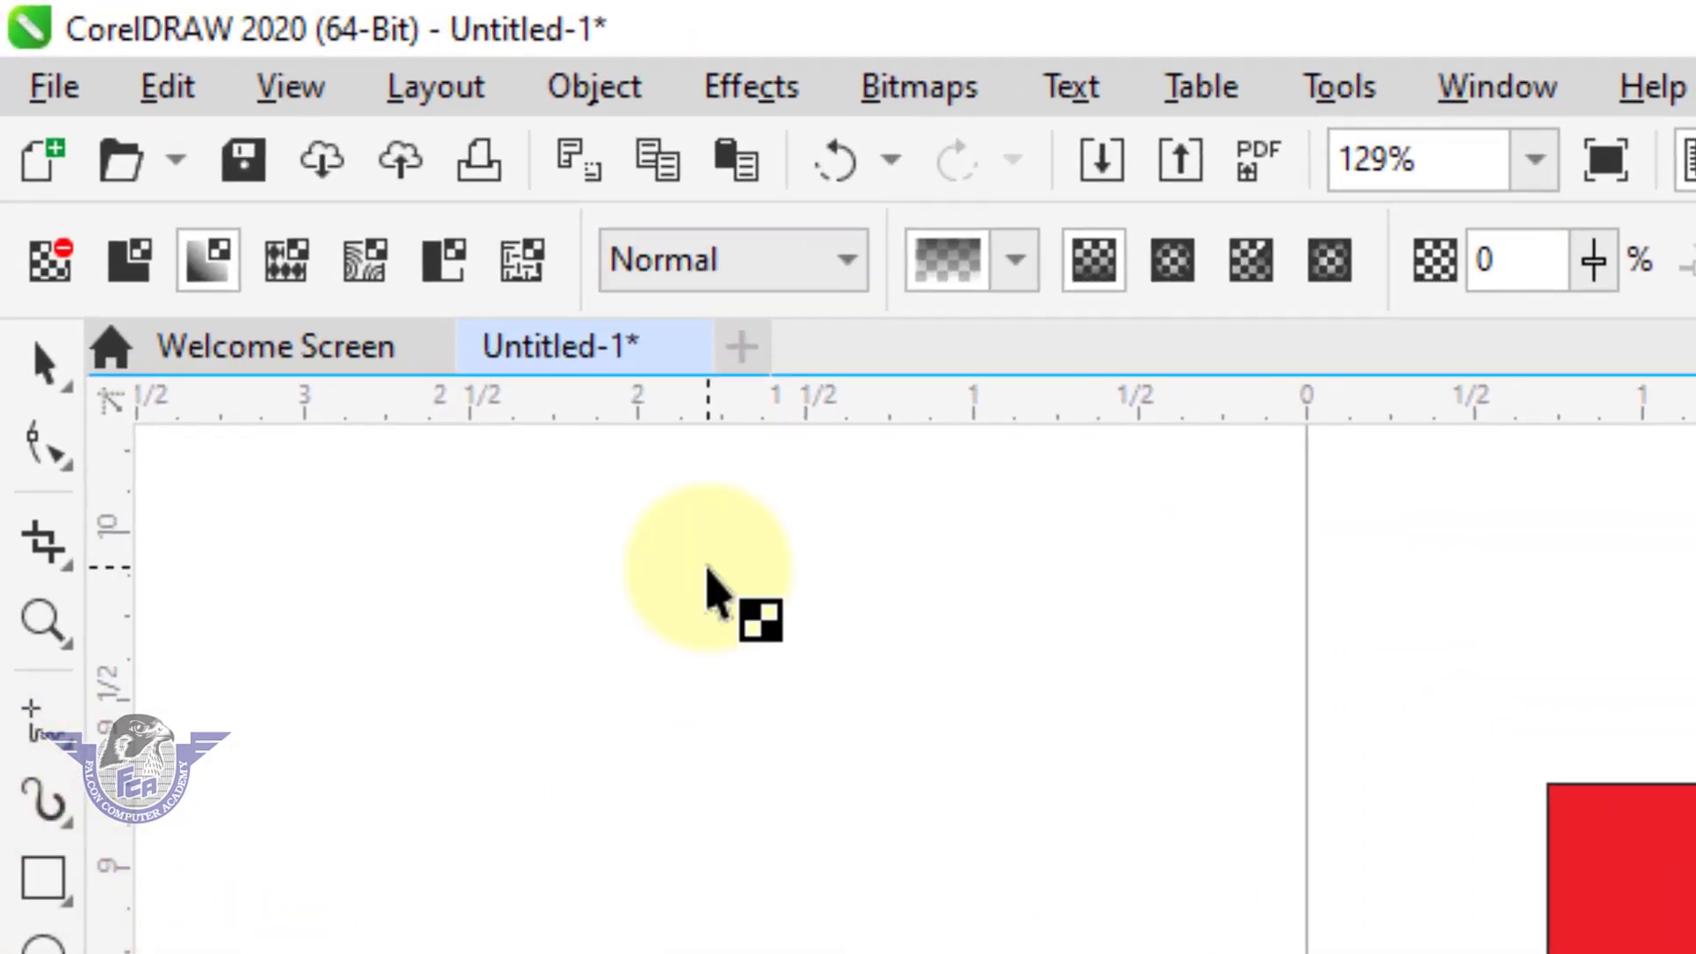
pyautogui.click(53, 275)
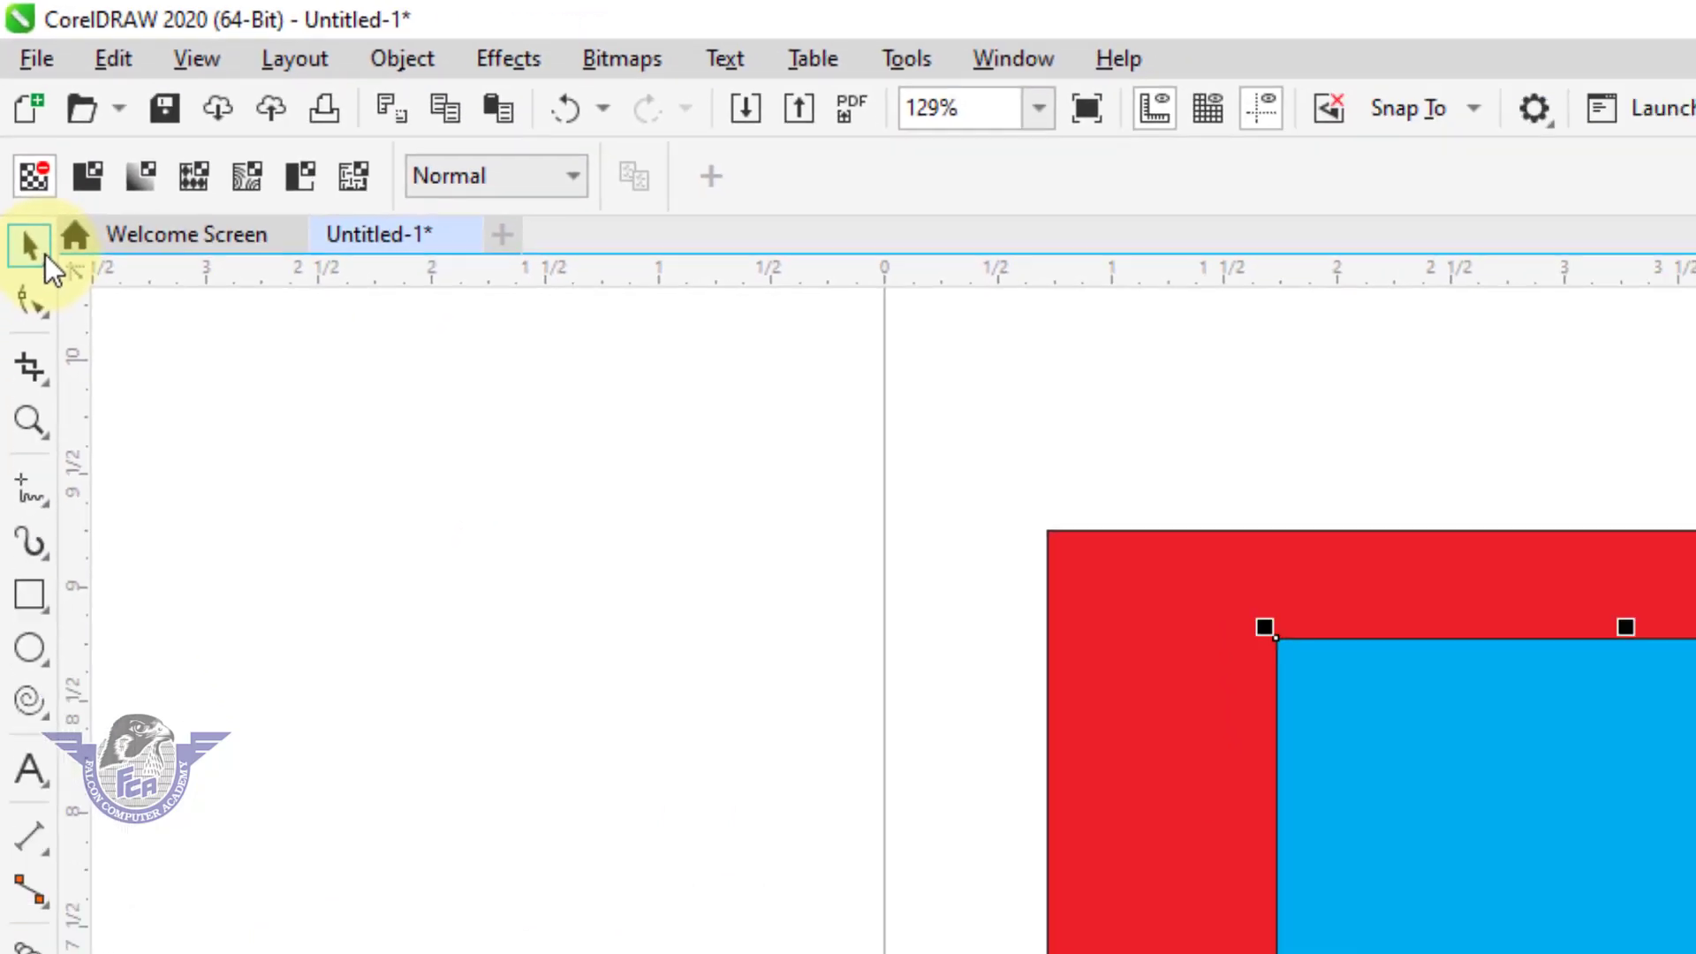
pyautogui.click(62, 374)
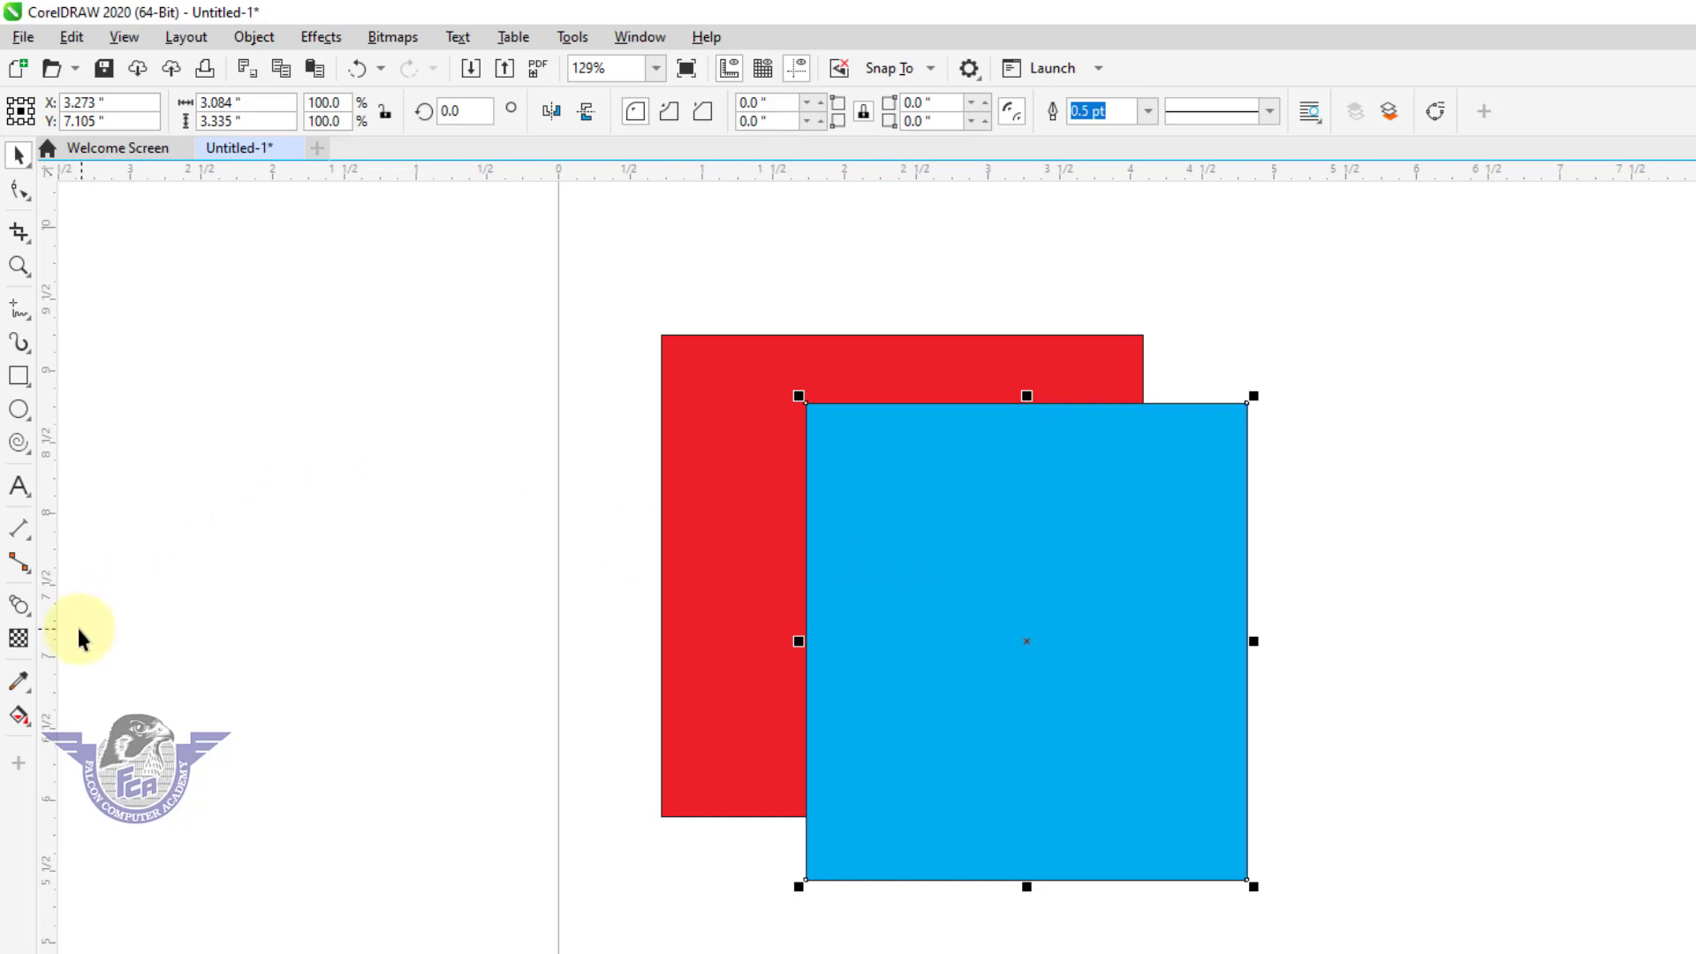
# Apply uniform transparency to the cyan rectangle and switch it to fountain transparency.
pyautogui.click(19, 638)
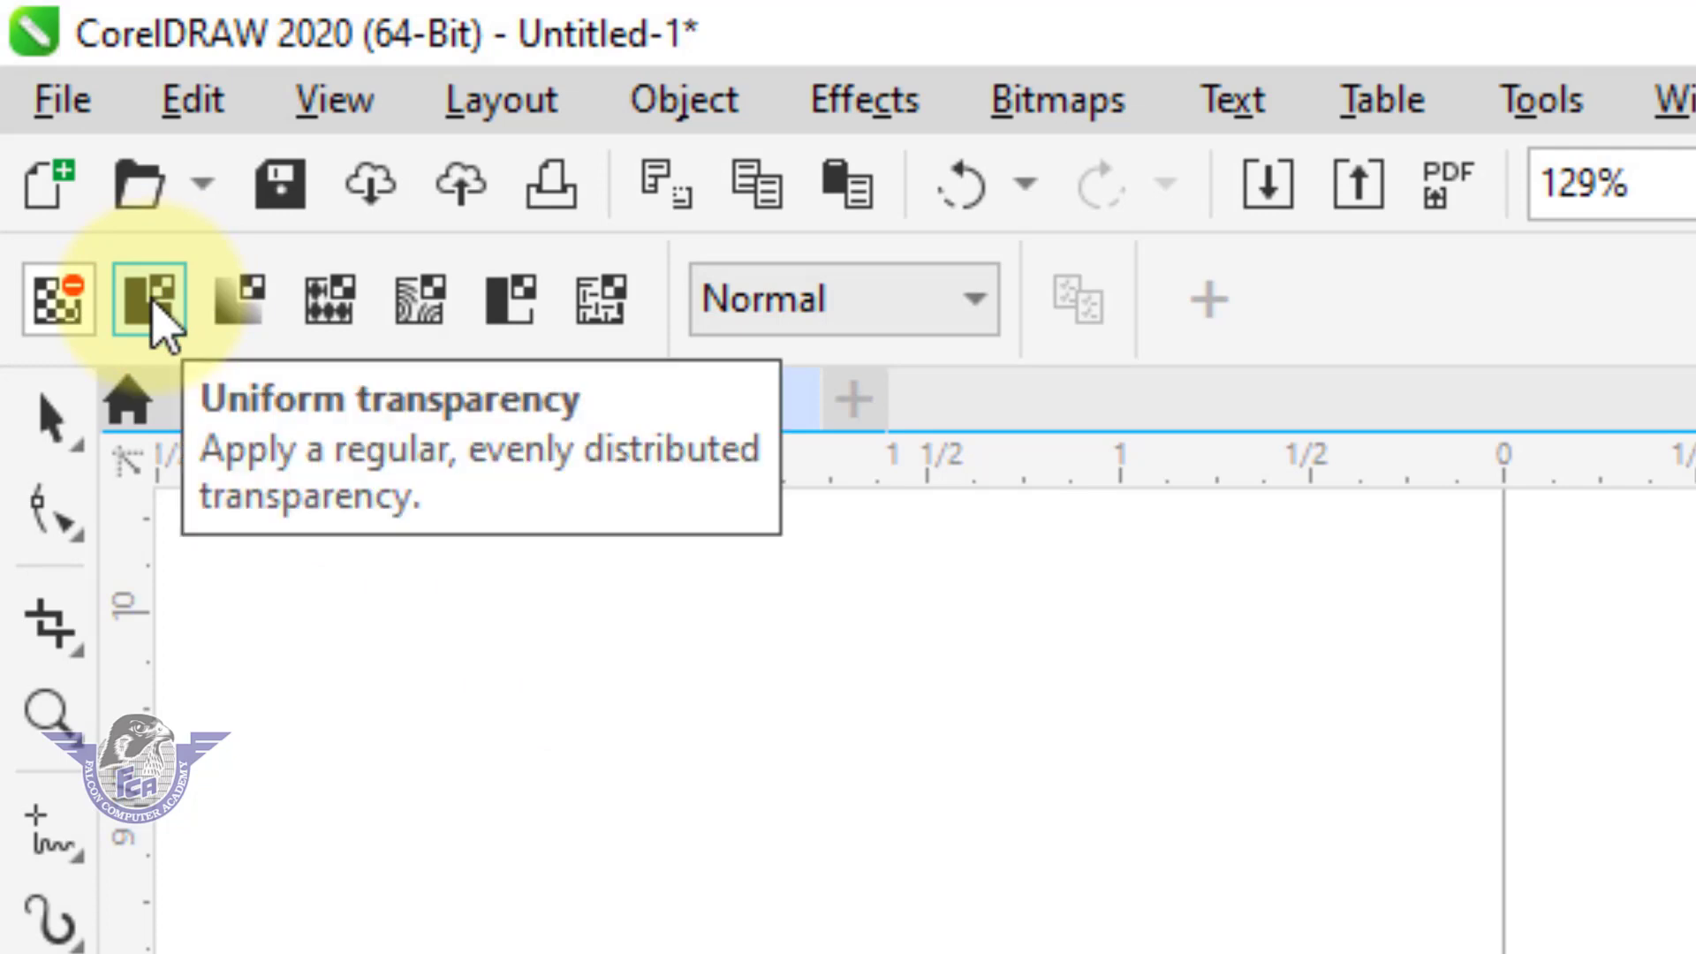
pyautogui.click(158, 313)
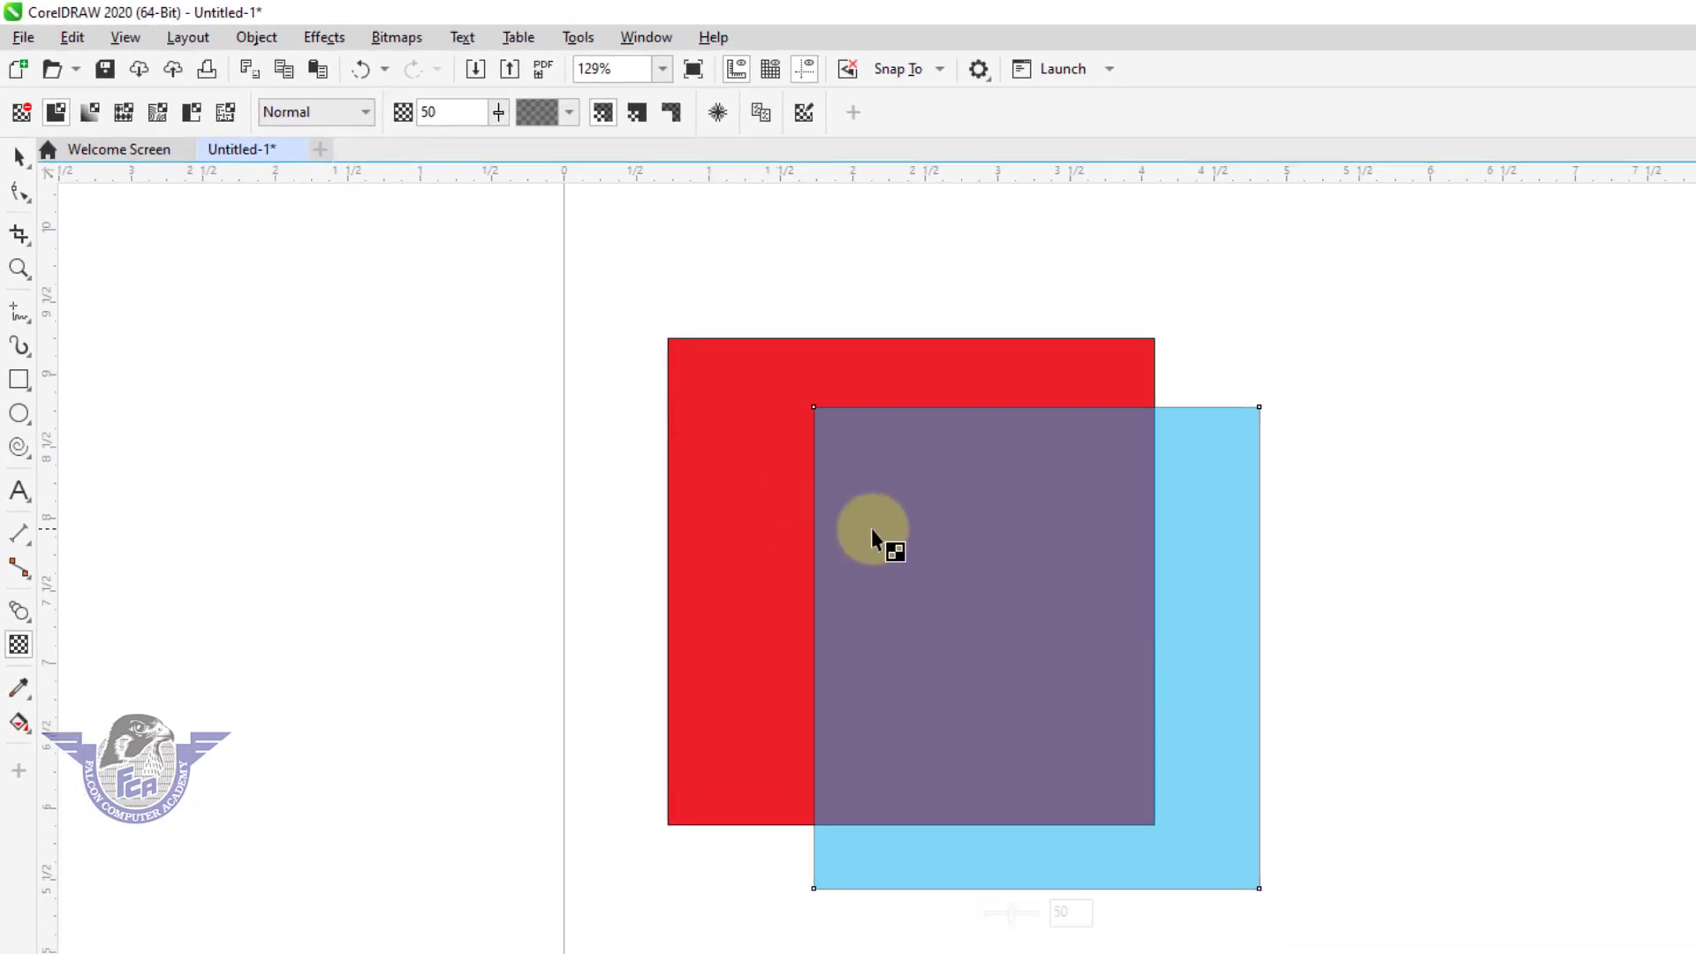
pyautogui.click(90, 112)
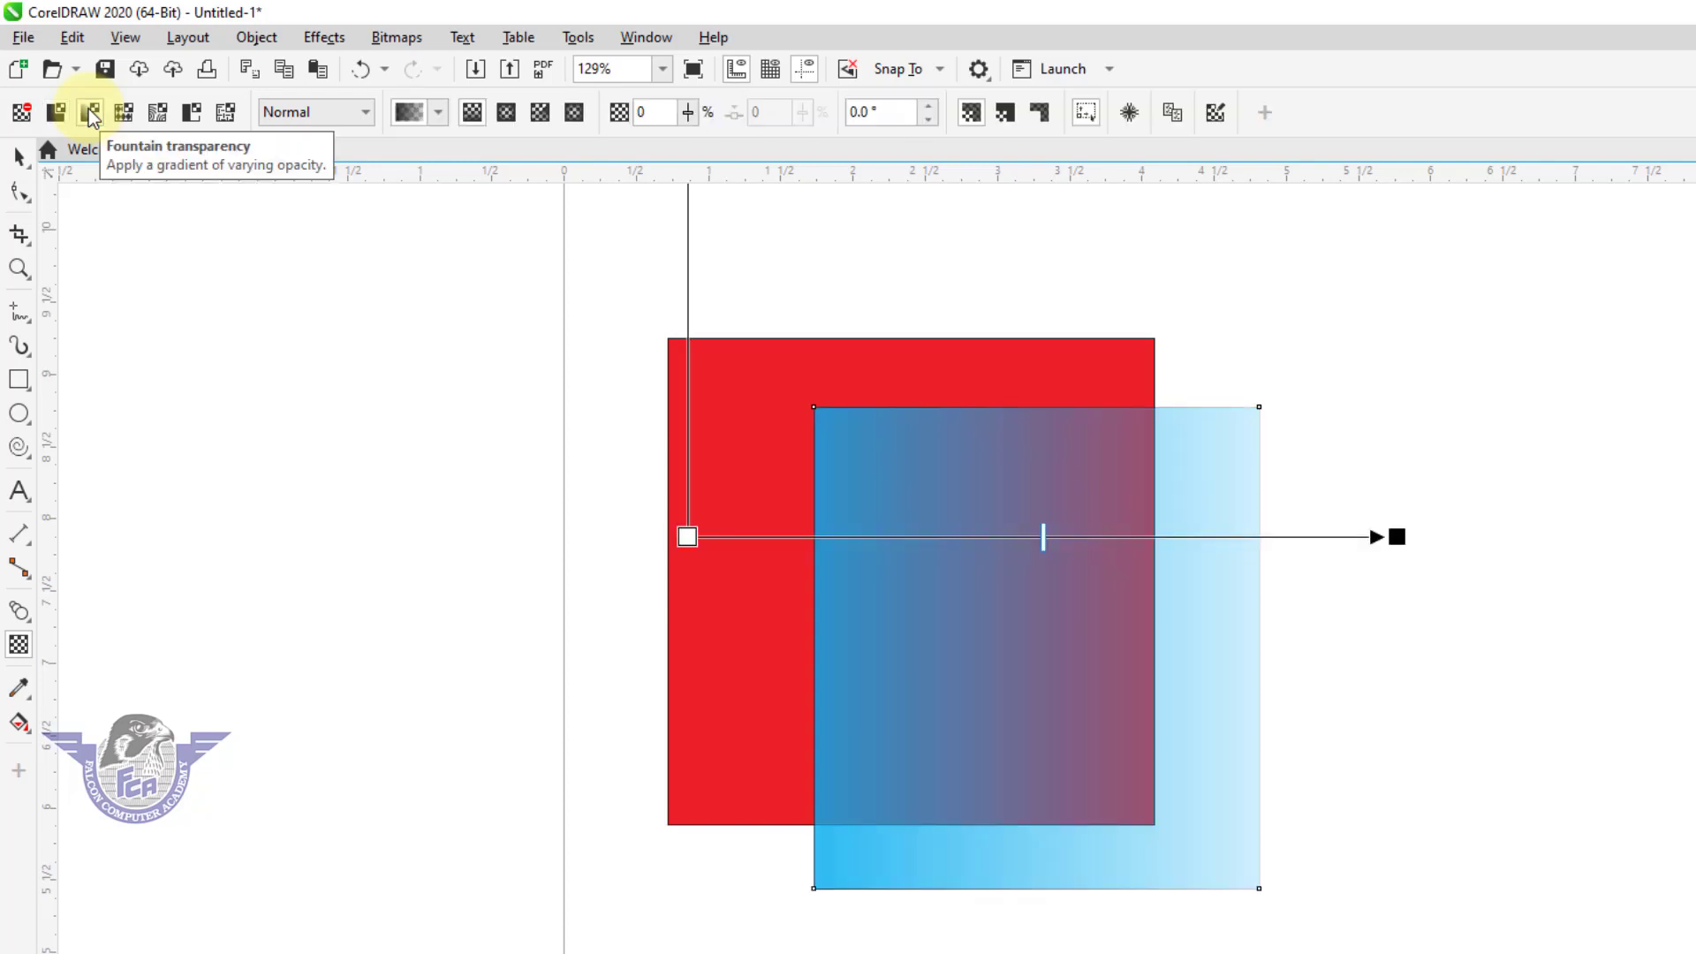
# Try the fifth preset in the transparency picker on the cyan rectangle and undo it.
pyautogui.click(438, 112)
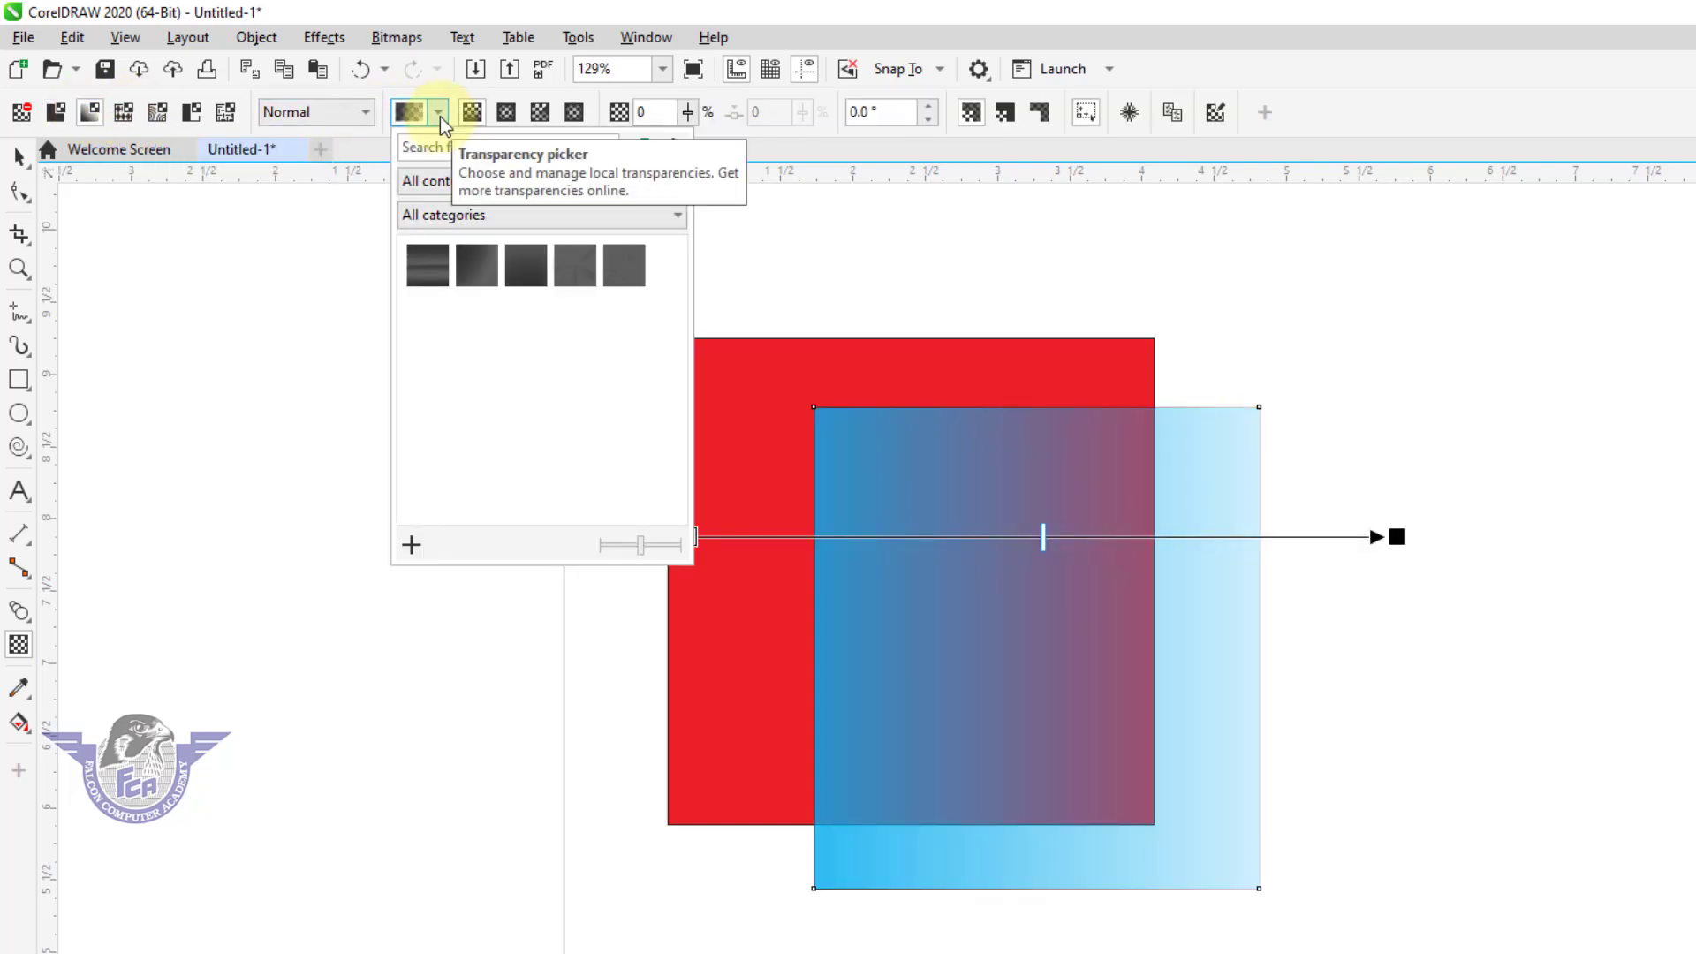
pyautogui.click(634, 277)
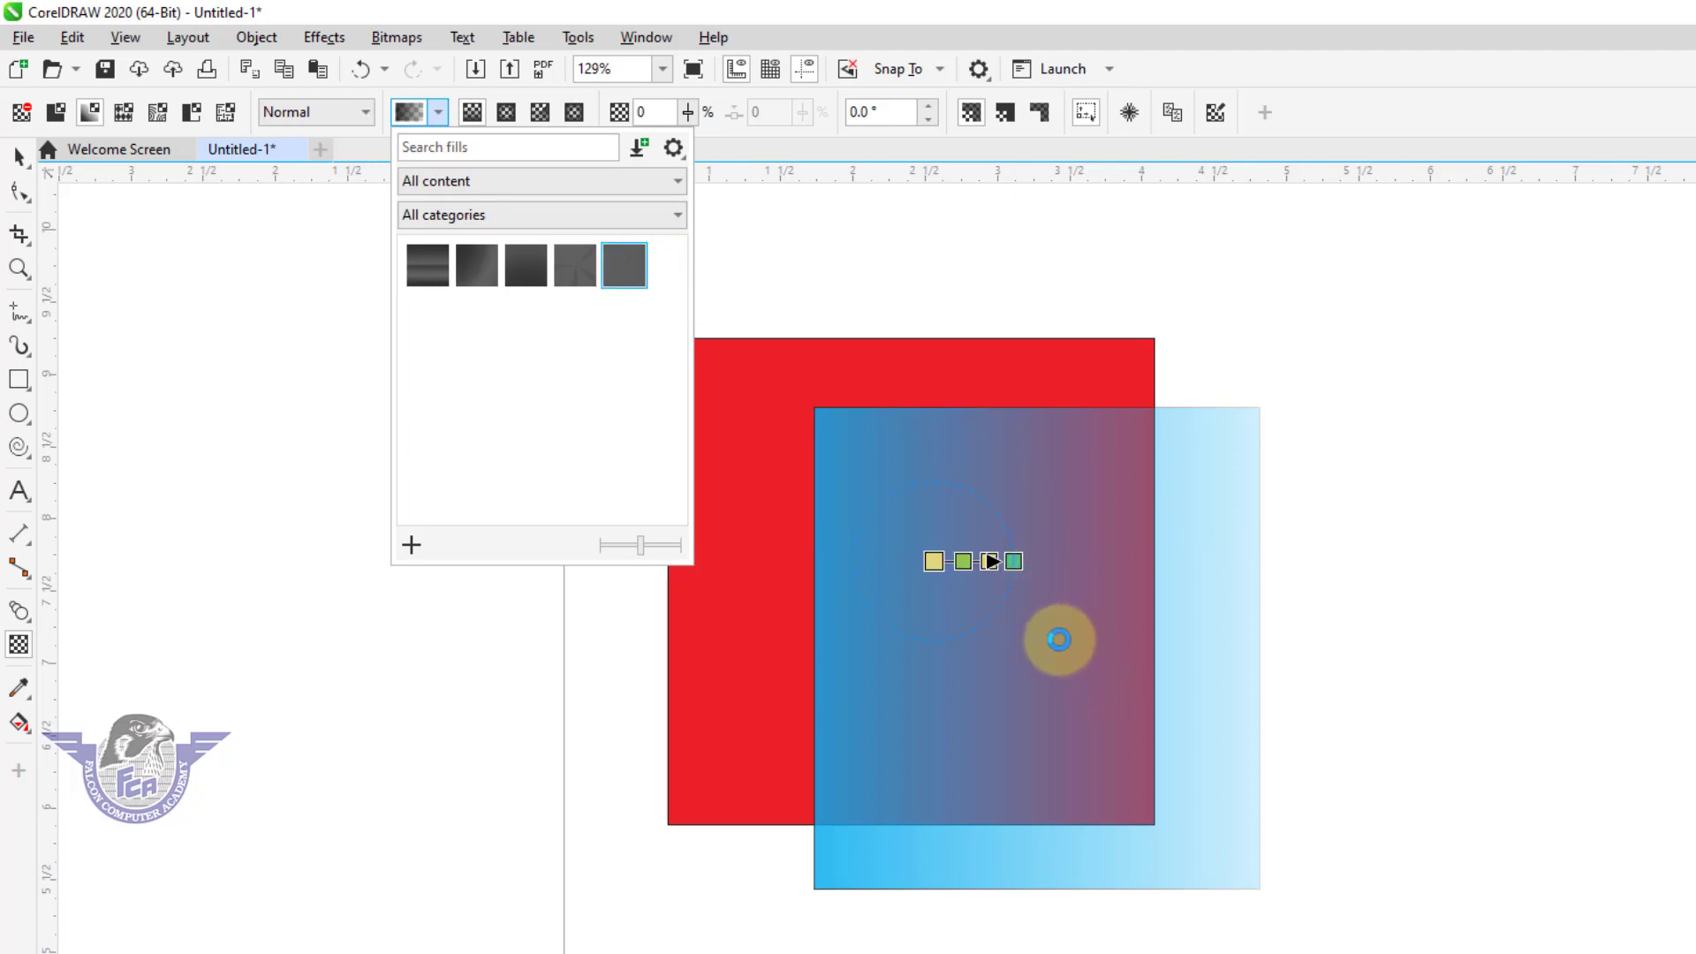
pyautogui.click(1051, 640)
pyautogui.moveTo(1056, 680); pyautogui.dragTo(1120, 742)
pyautogui.hotkey('ctrl', 'z')
pyautogui.hotkey('ctrl', 'z')
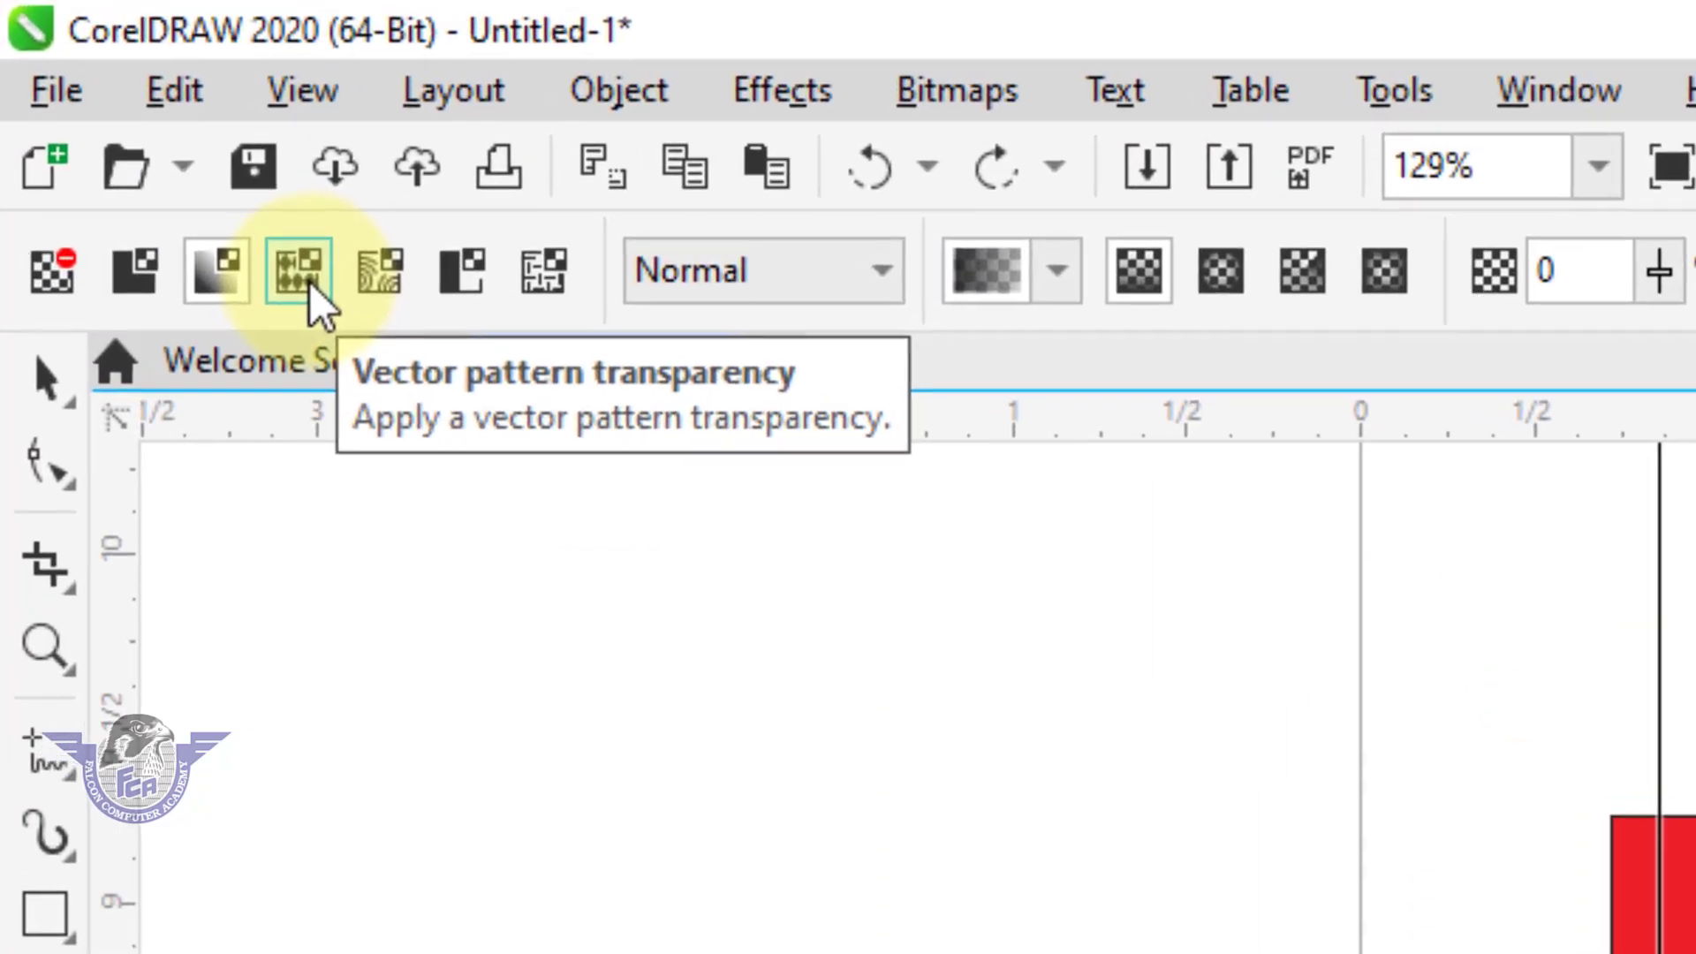
# Apply a vector pattern transparency to the cyan rectangle and shrink and rotate its pattern tile.
pyautogui.click(309, 282)
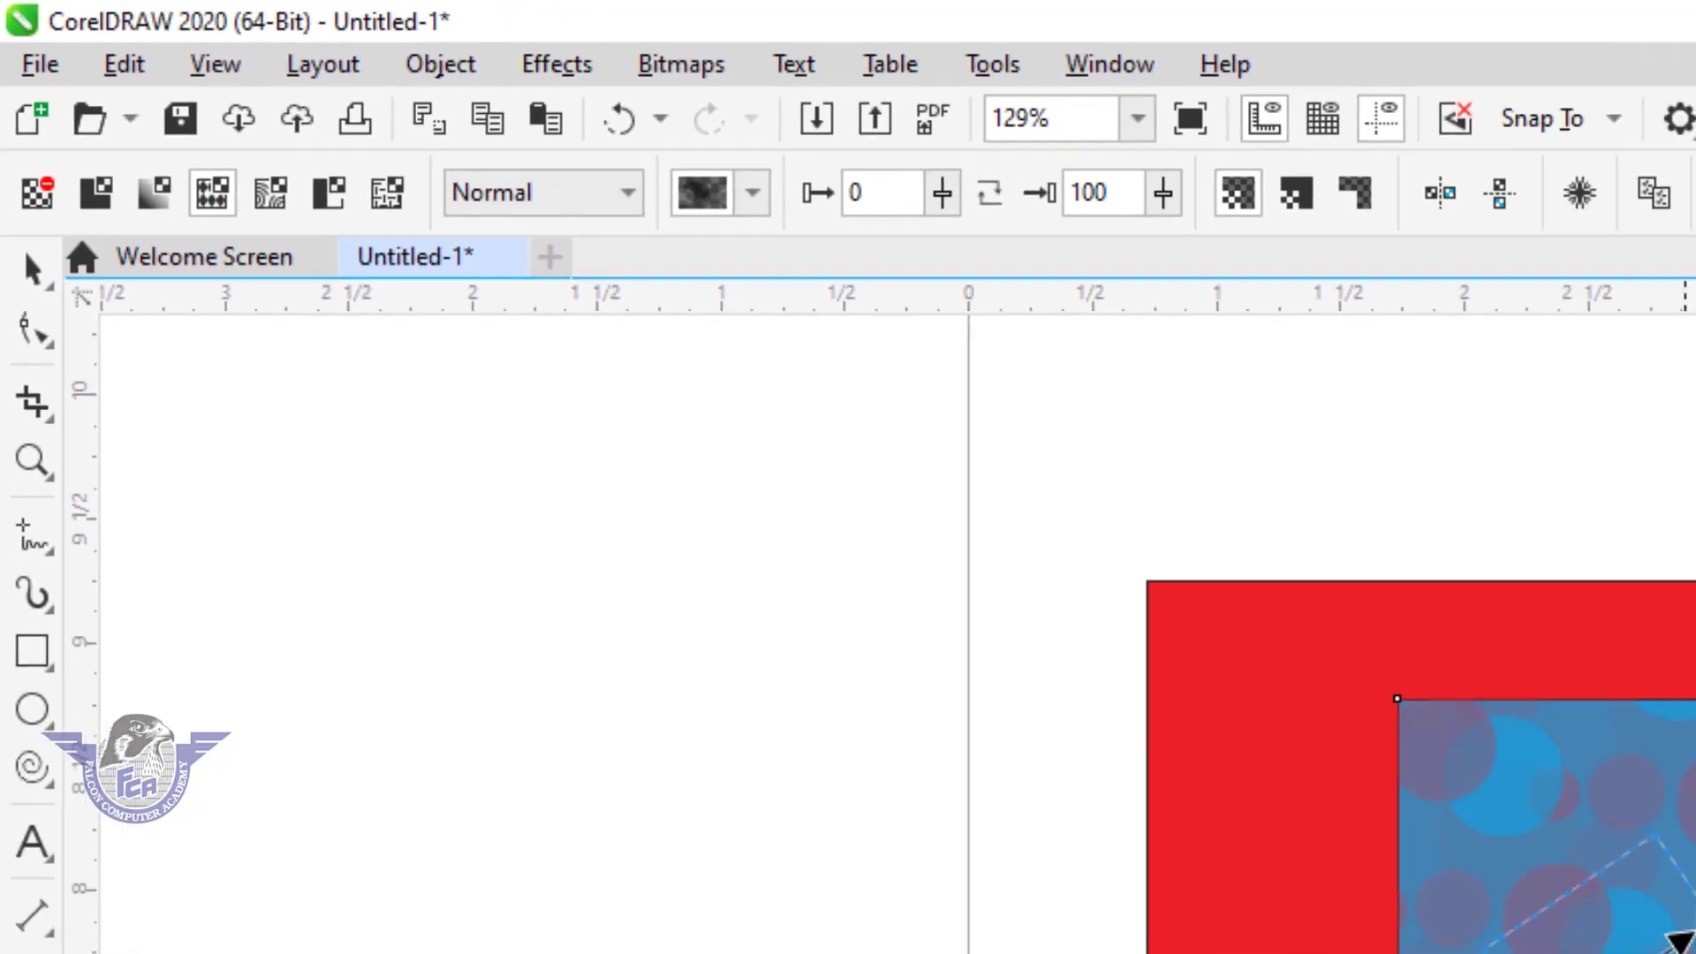
pyautogui.moveTo(1042, 681); pyautogui.dragTo(1079, 719)
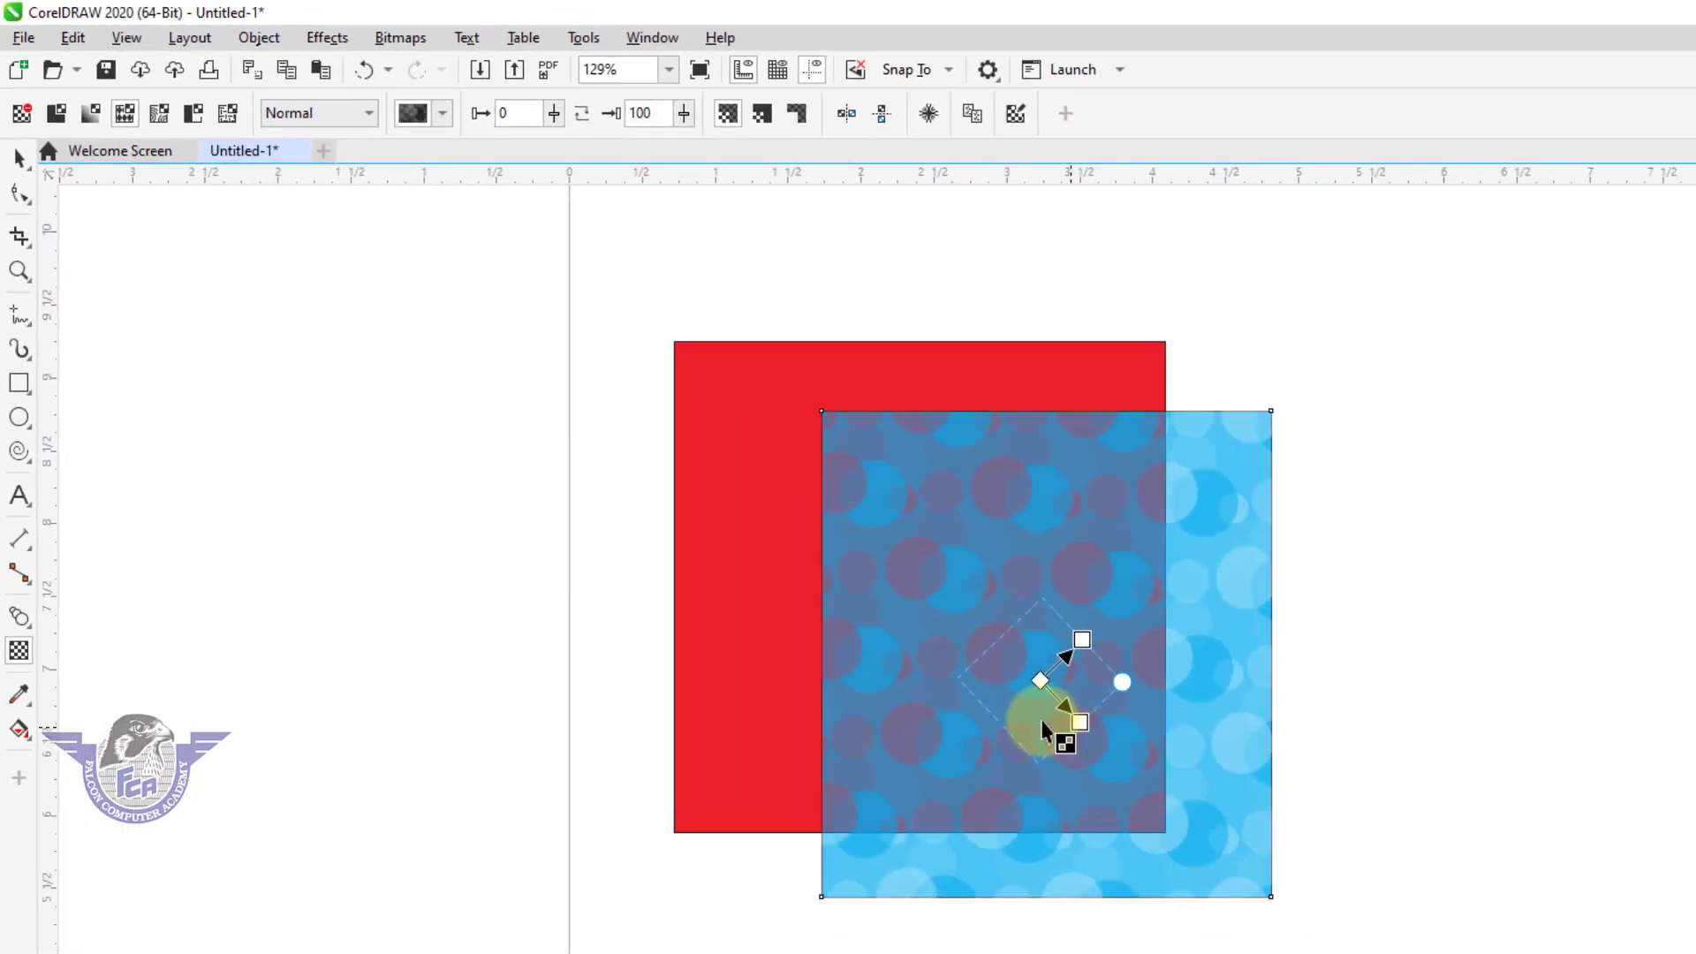
pyautogui.moveTo(940, 588); pyautogui.dragTo(970, 629)
pyautogui.moveTo(1033, 688); pyautogui.dragTo(1051, 720)
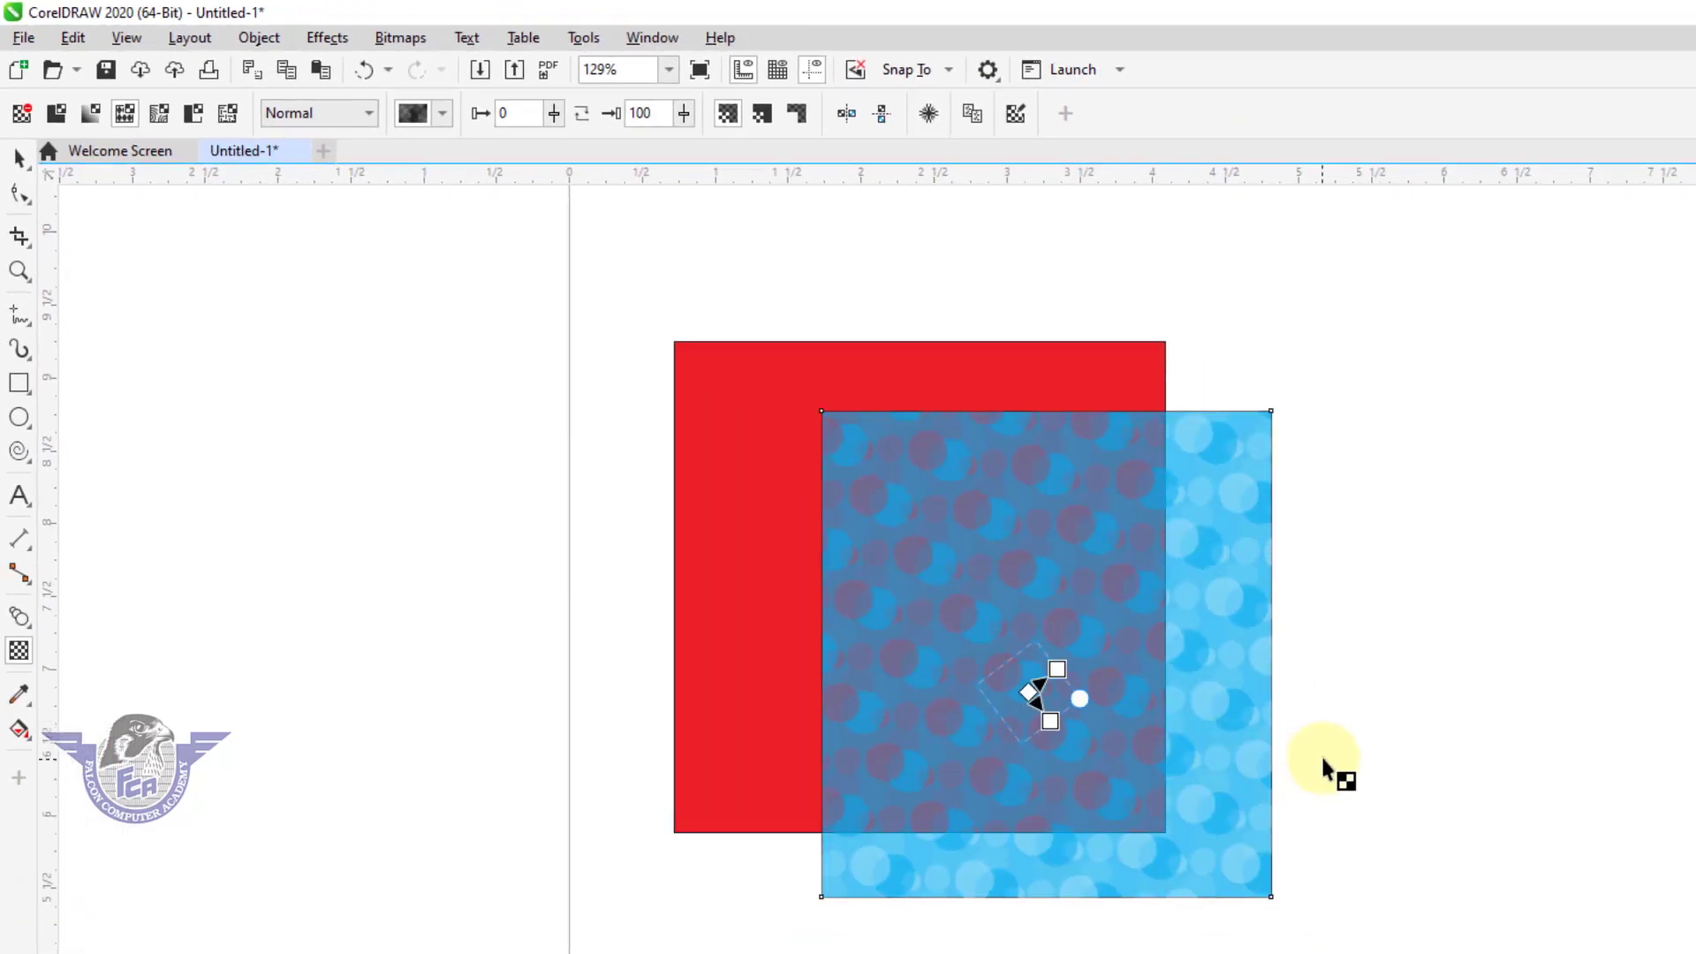
# Switch the cyan rectangle to bitmap pattern transparency and move it left so it mostly overlaps the red square.
pyautogui.click(160, 114)
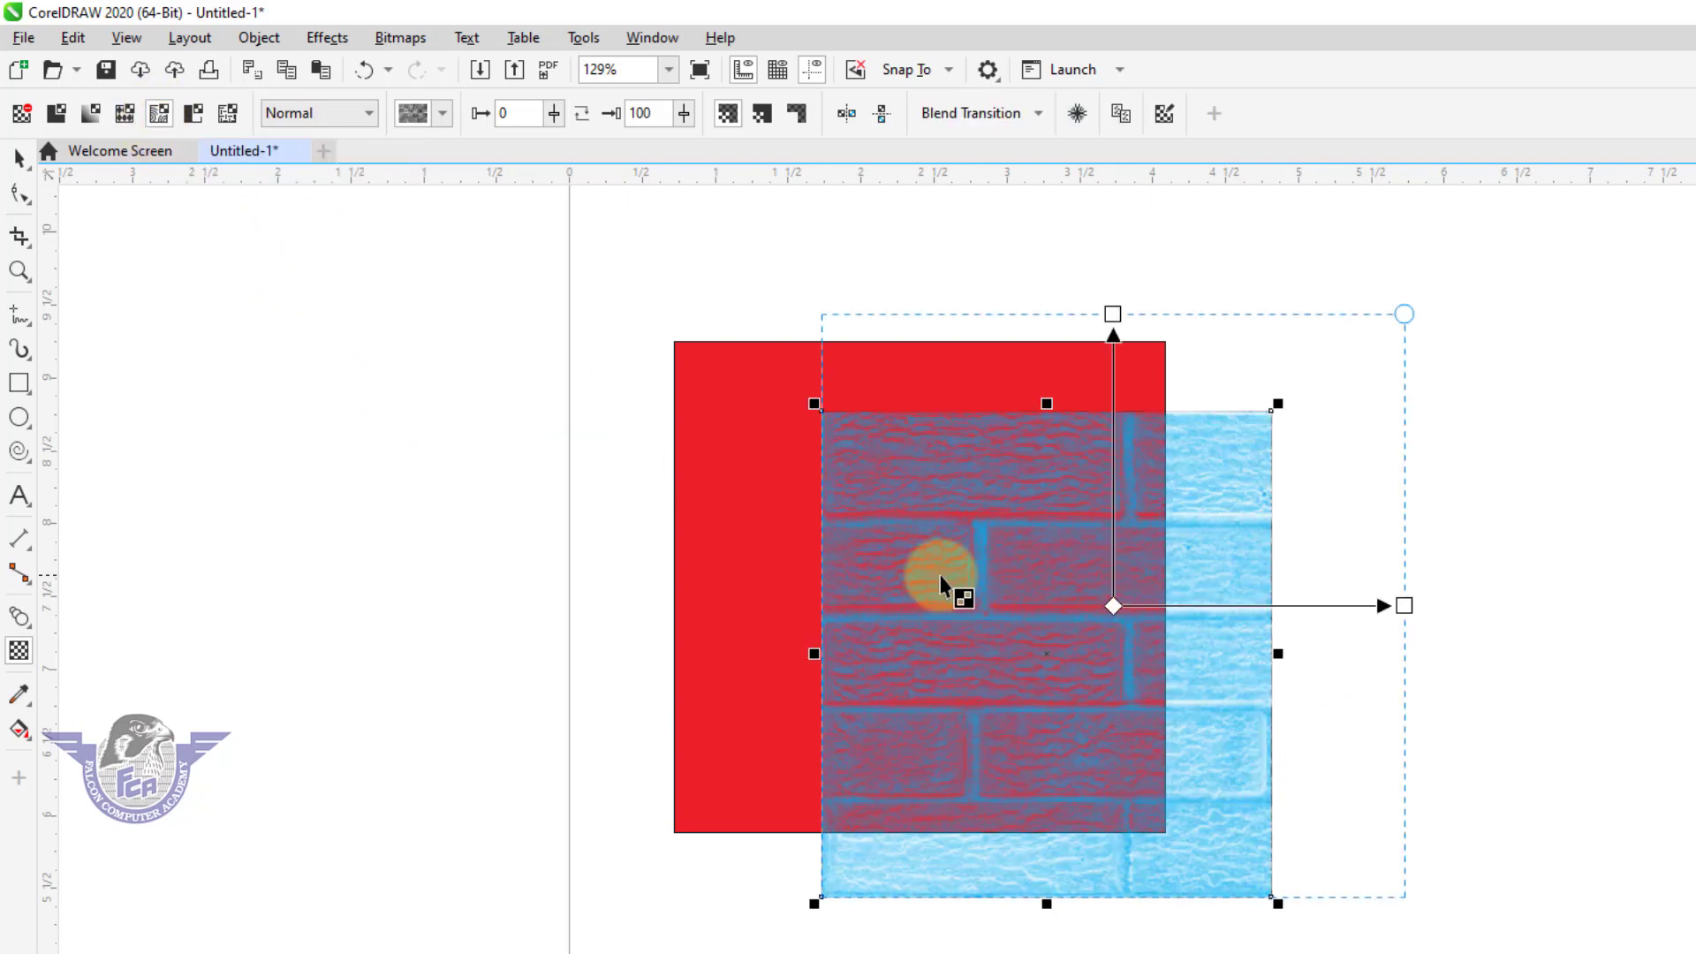
pyautogui.click(21, 159)
pyautogui.moveTo(1061, 683); pyautogui.dragTo(928, 669)
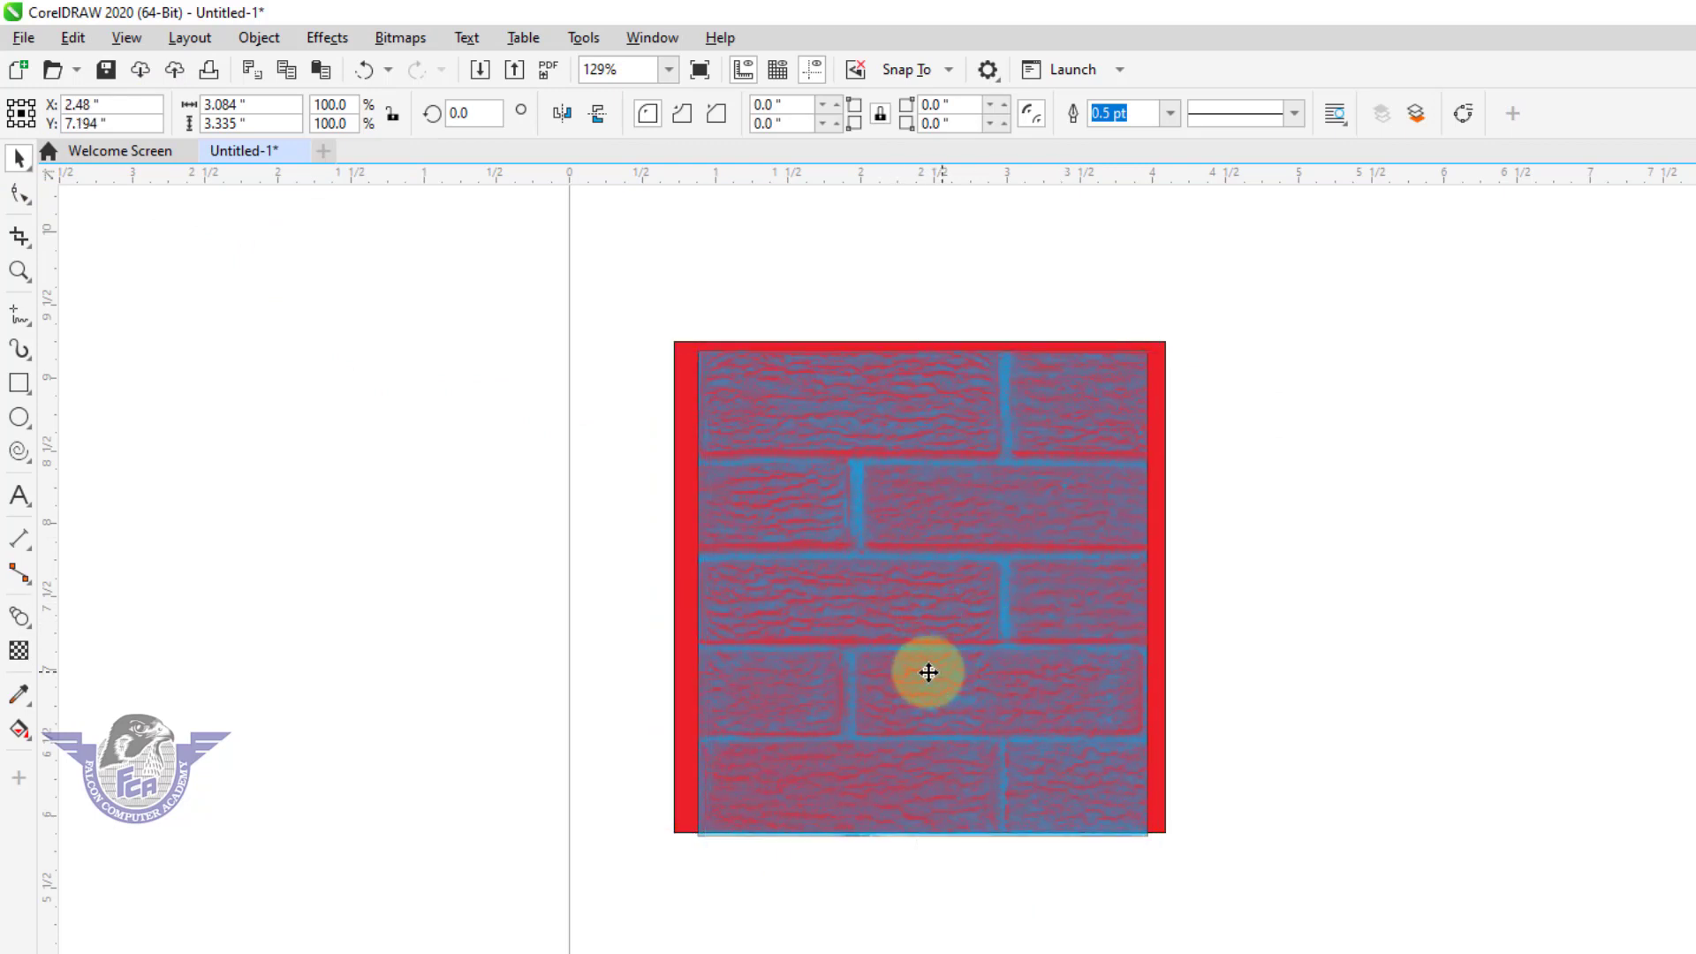
# Apply a two-color pattern transparency to the cyan rectangle and adjust the scale and rotation of its dot pattern tile.
pyautogui.click(18, 650)
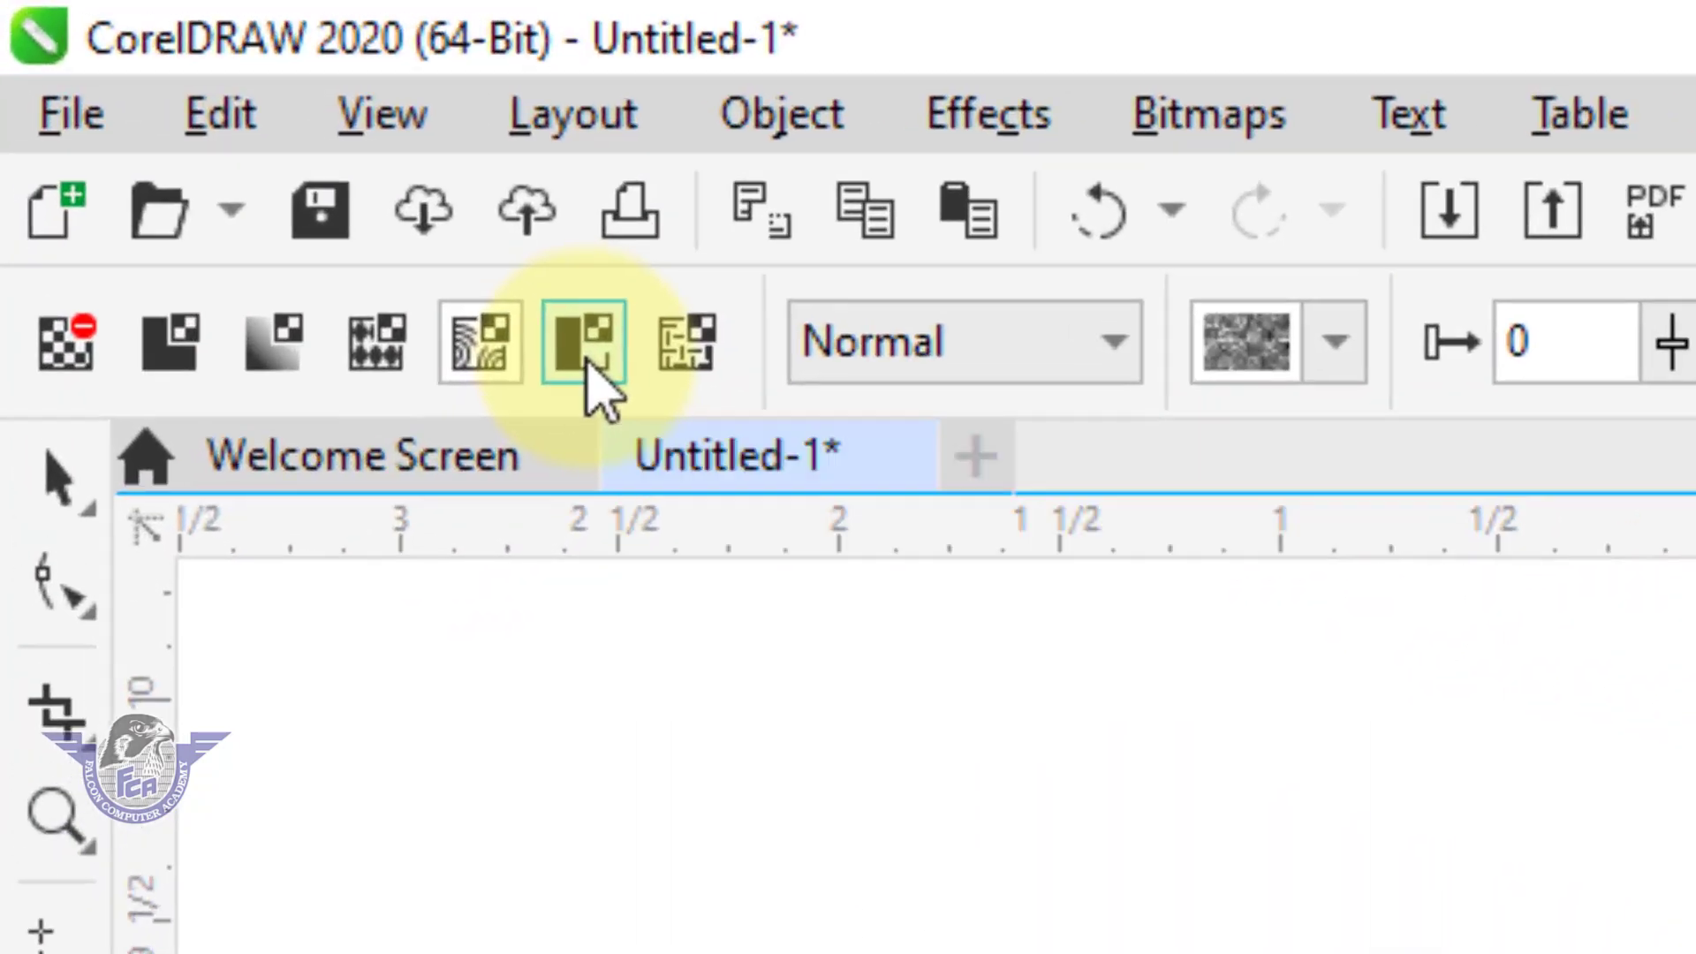
pyautogui.click(584, 349)
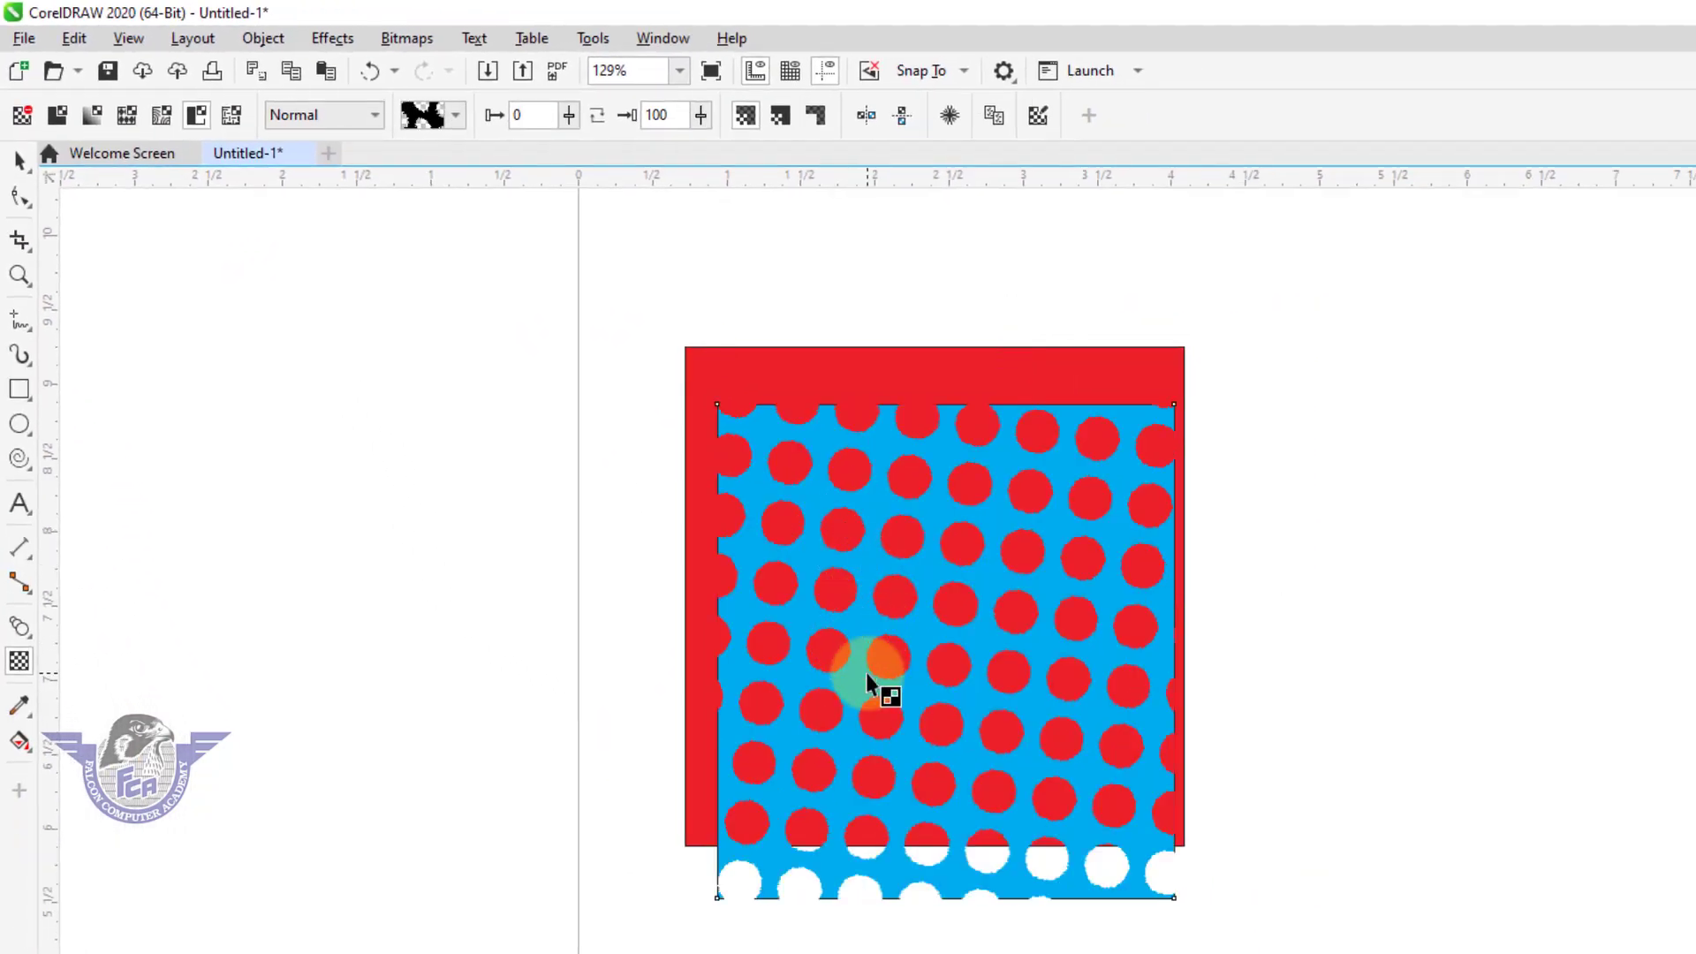
pyautogui.click(865, 672)
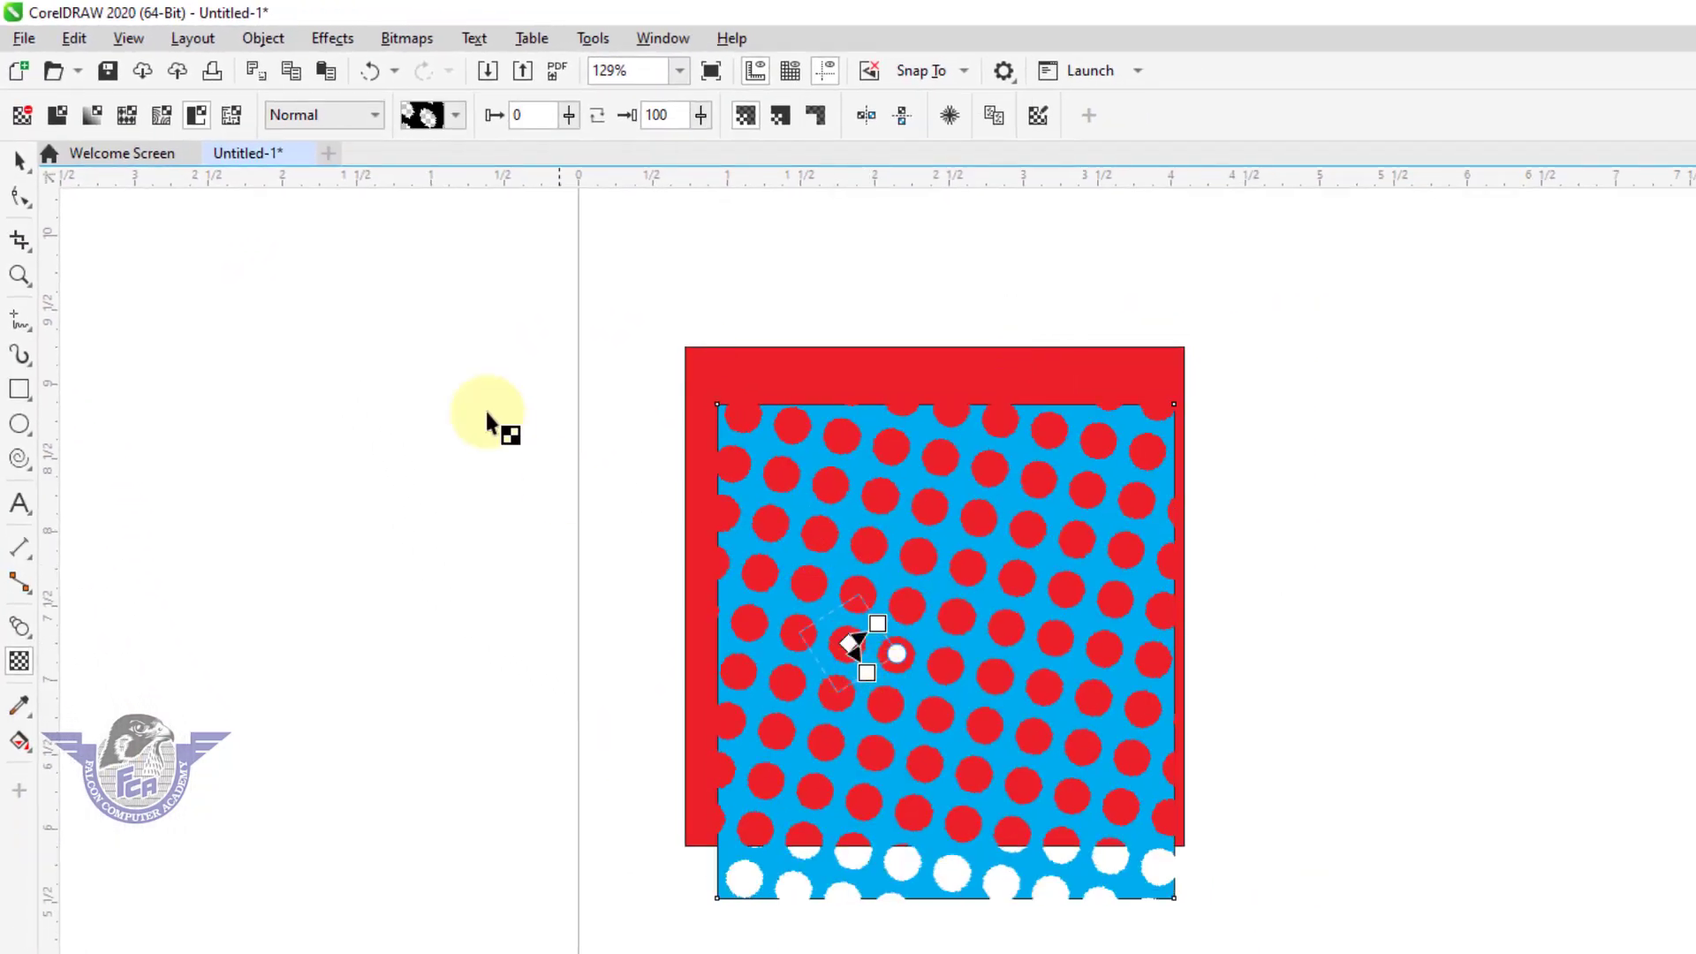
# Switch the cyan rectangle to texture transparency and redraw its tile diagonally near the middle of the rectangle.
pyautogui.click(230, 117)
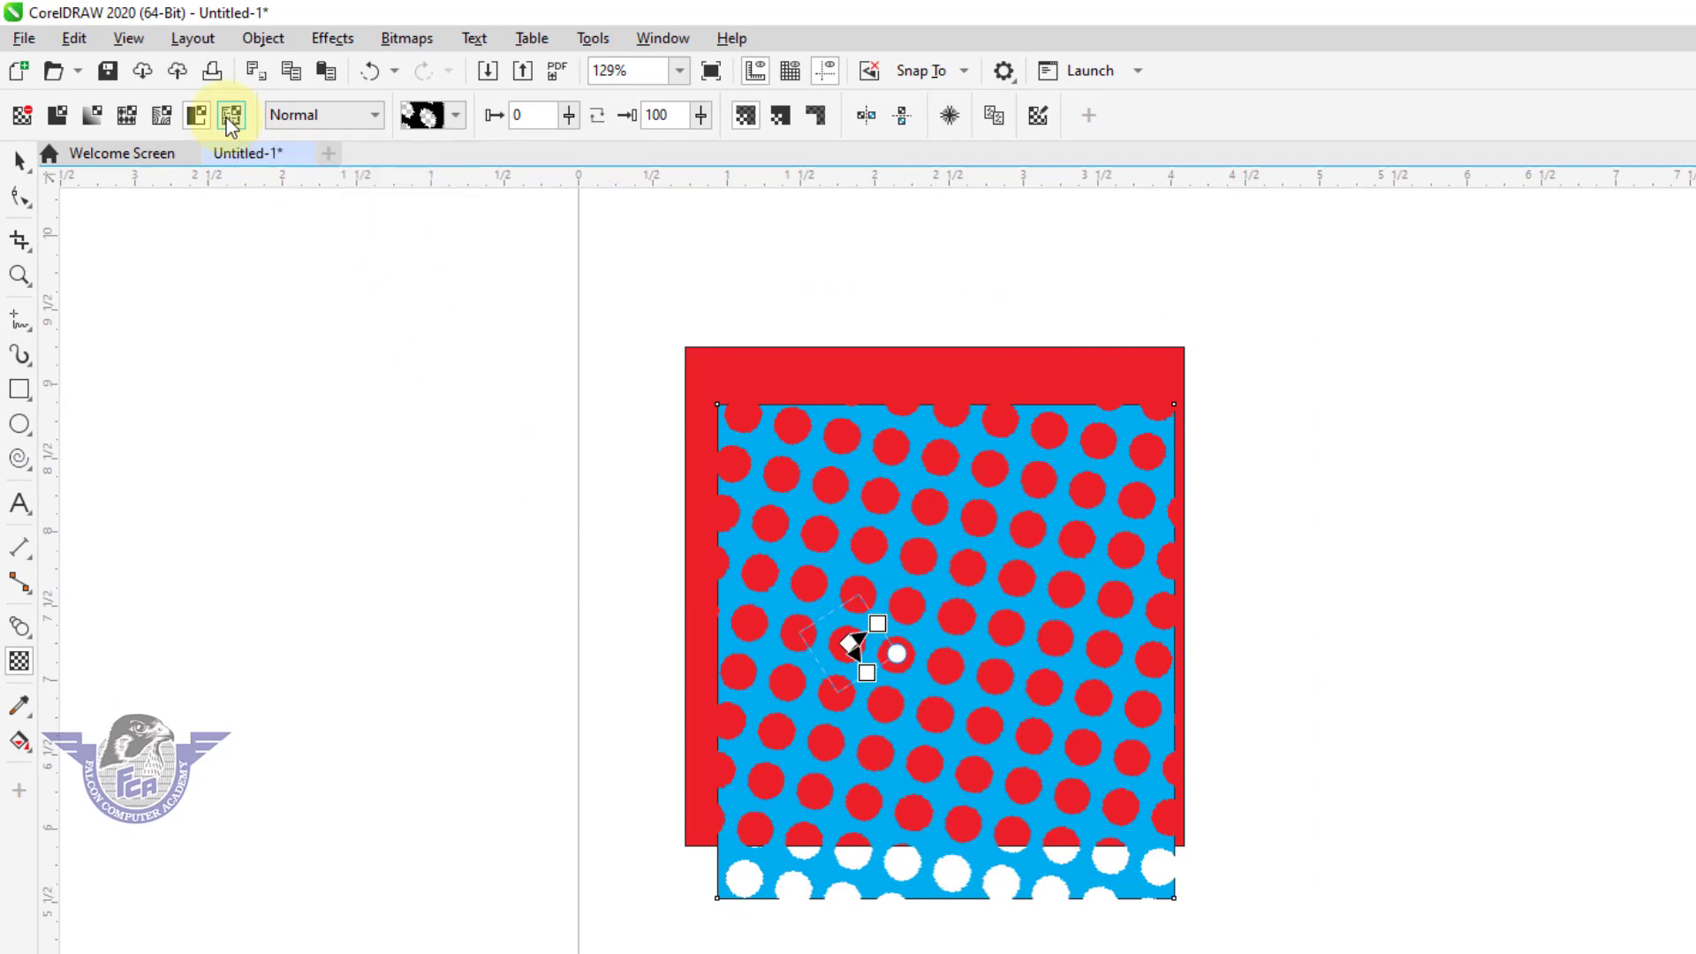
pyautogui.click(868, 579)
pyautogui.moveTo(943, 661); pyautogui.dragTo(989, 727)
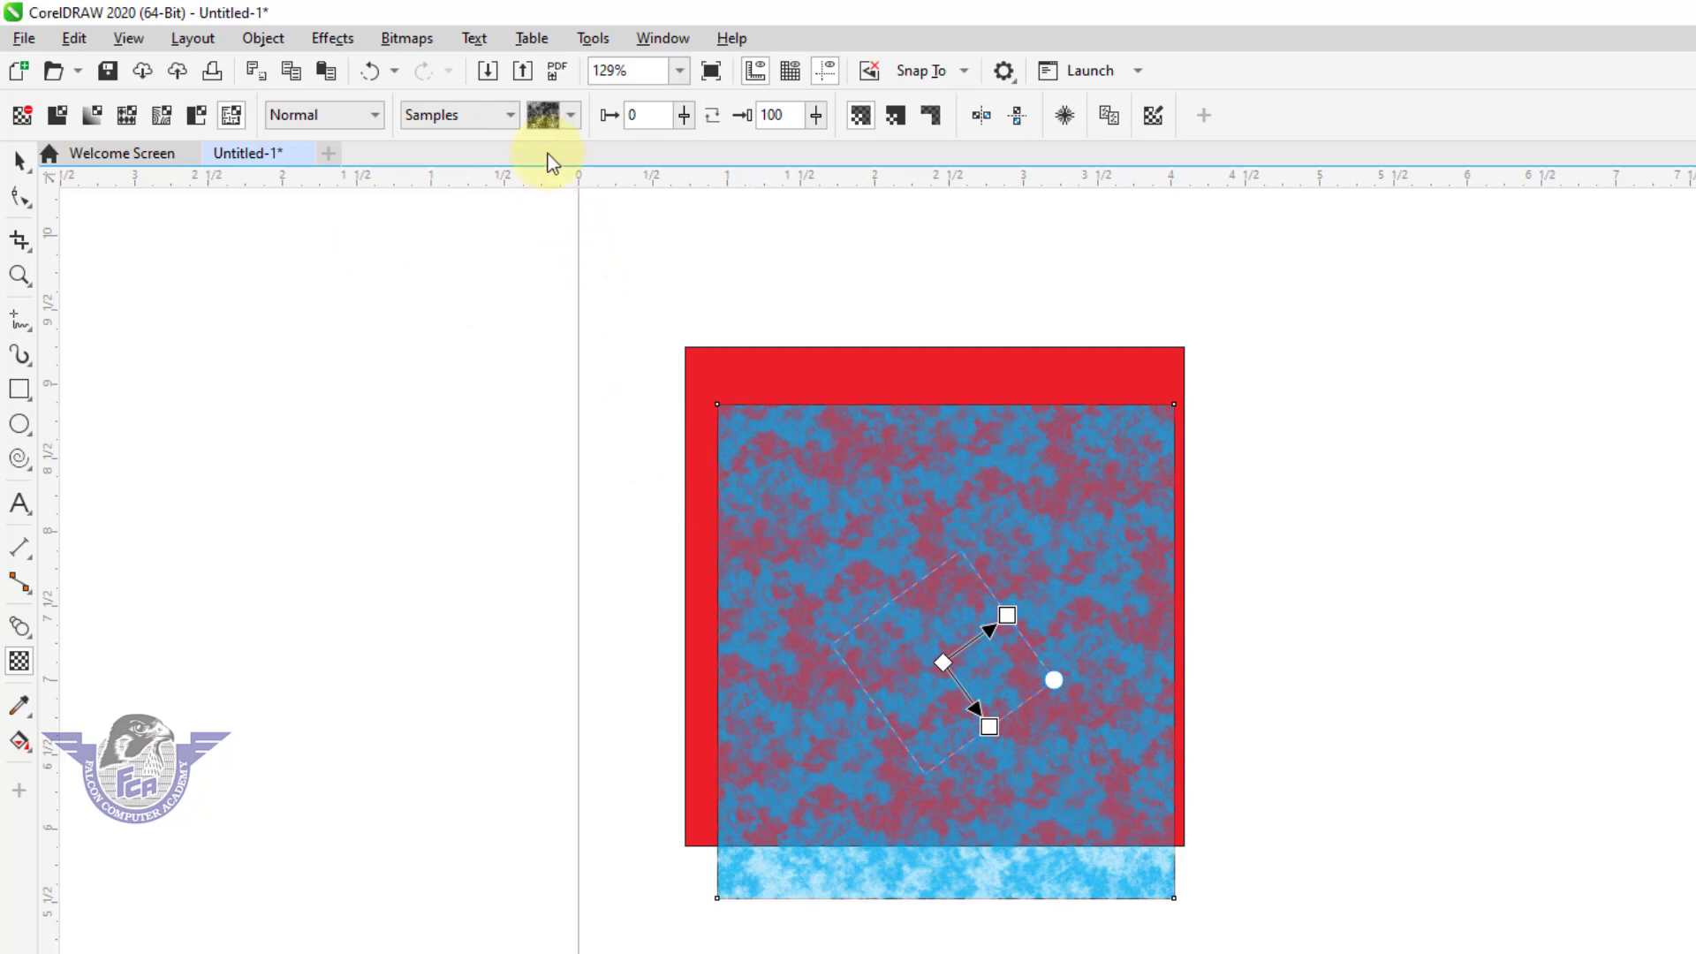
# Try several textures from the Samples library on the cyan rectangle and settle on the black one with light vertical streaks.
pyautogui.click(570, 117)
pyautogui.click(661, 367)
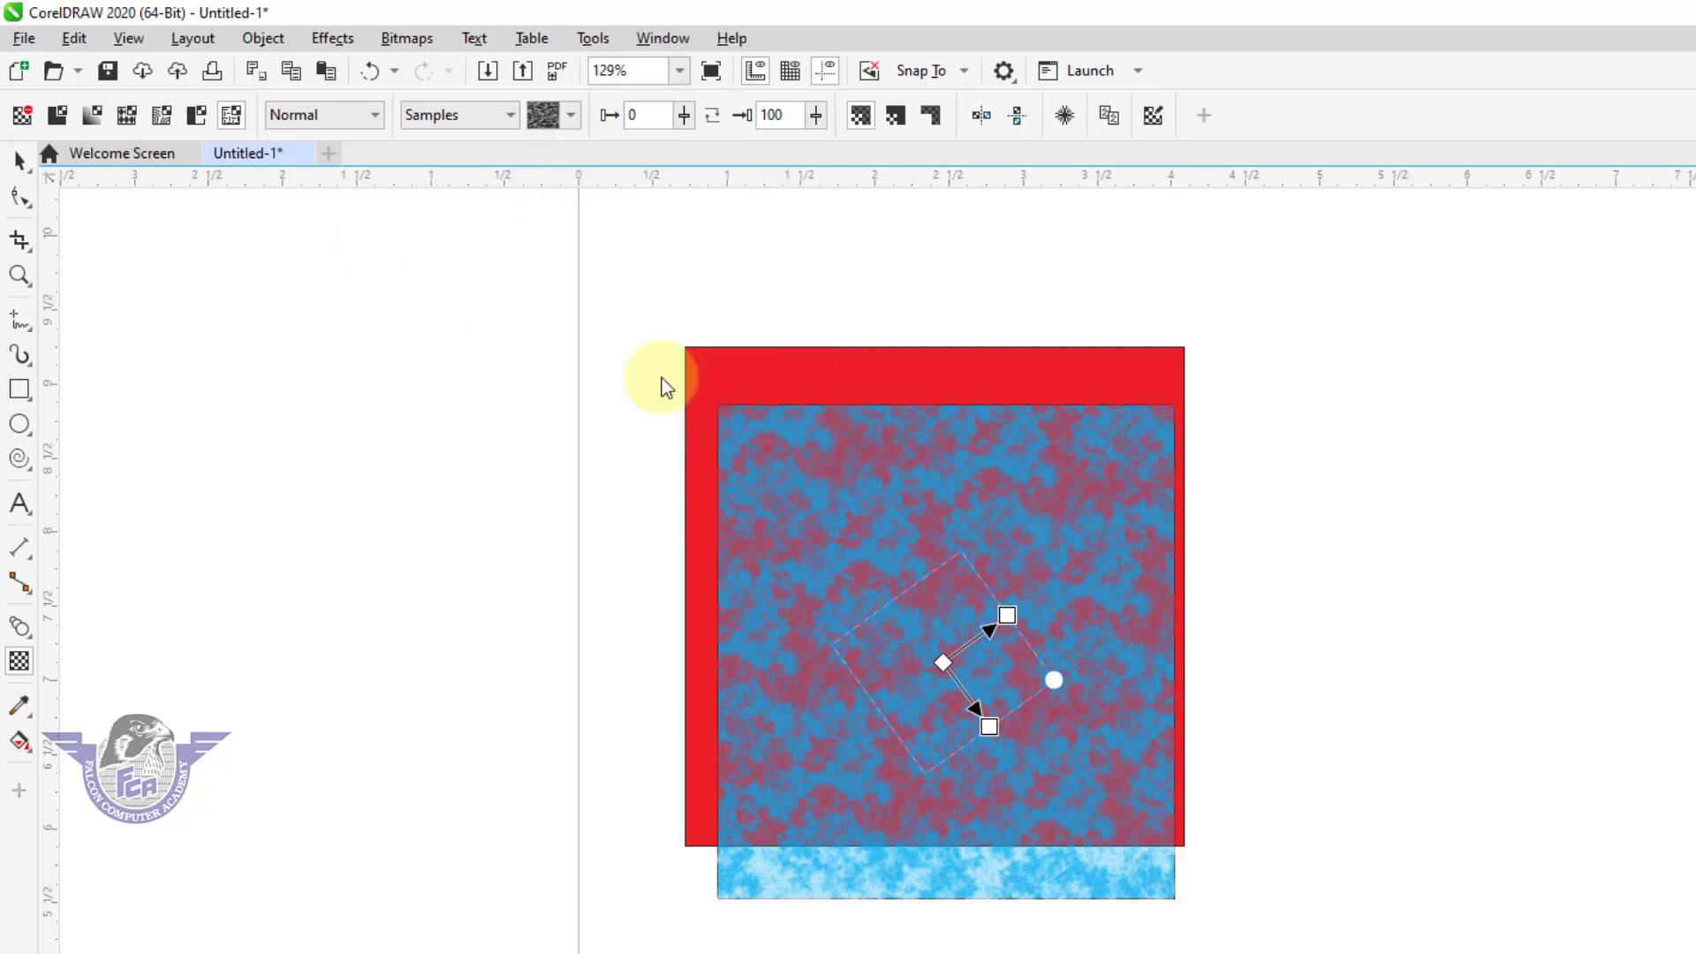
pyautogui.click(546, 122)
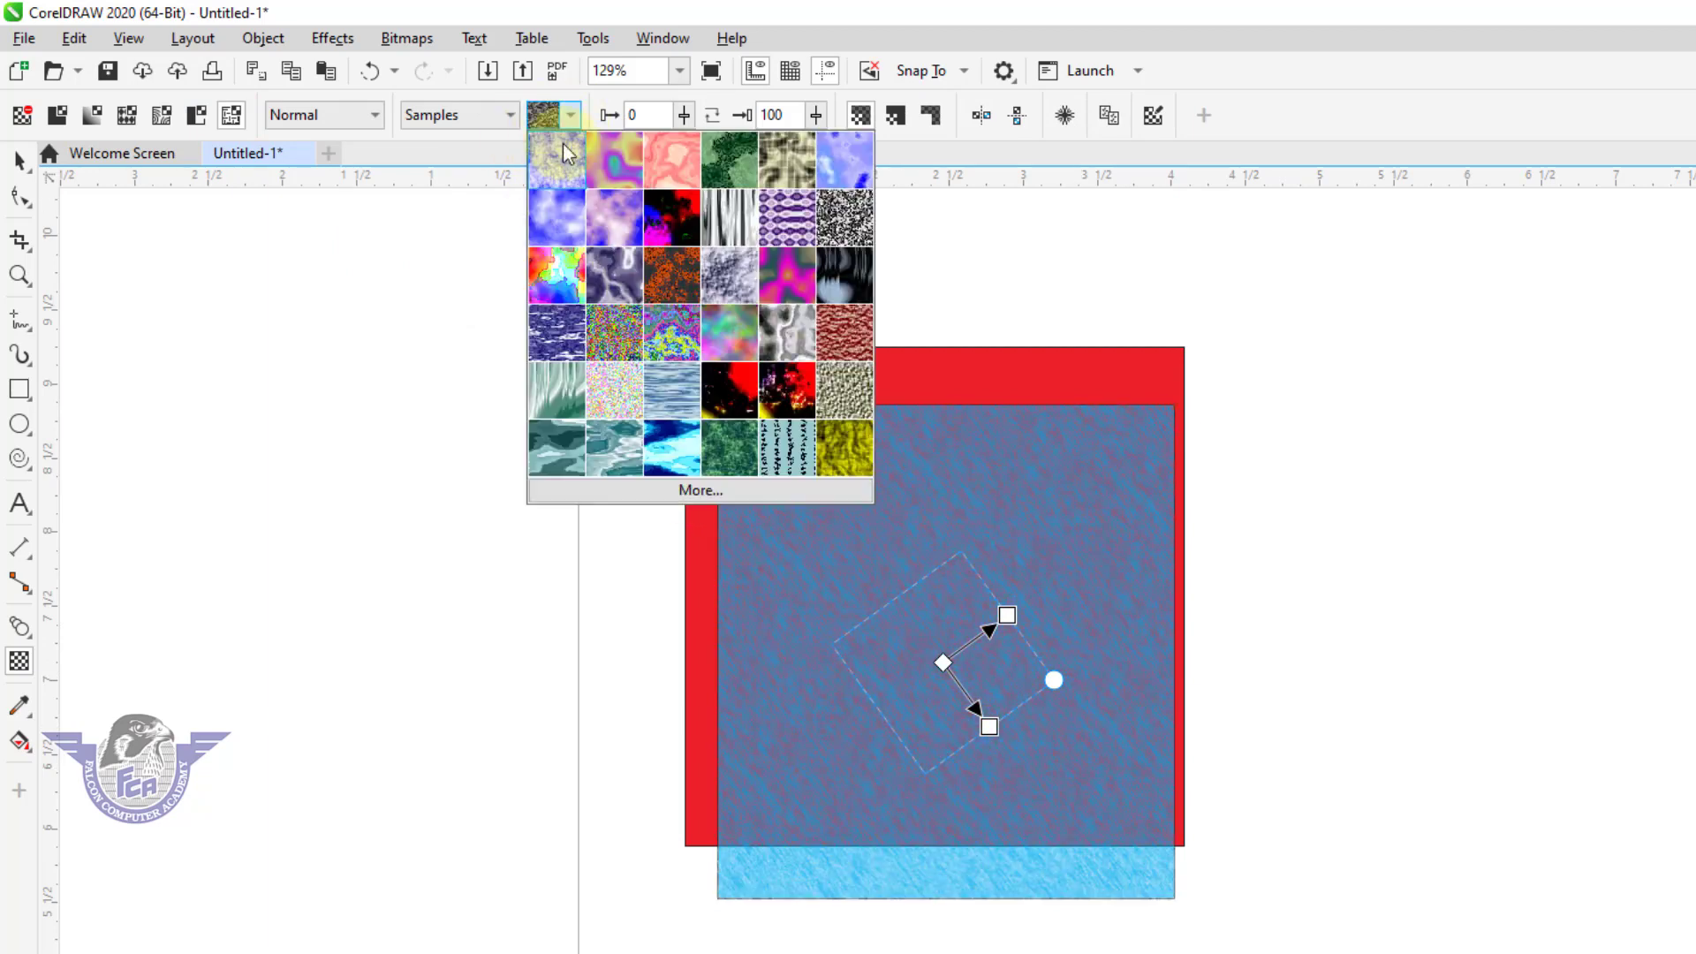
pyautogui.click(572, 162)
pyautogui.click(570, 115)
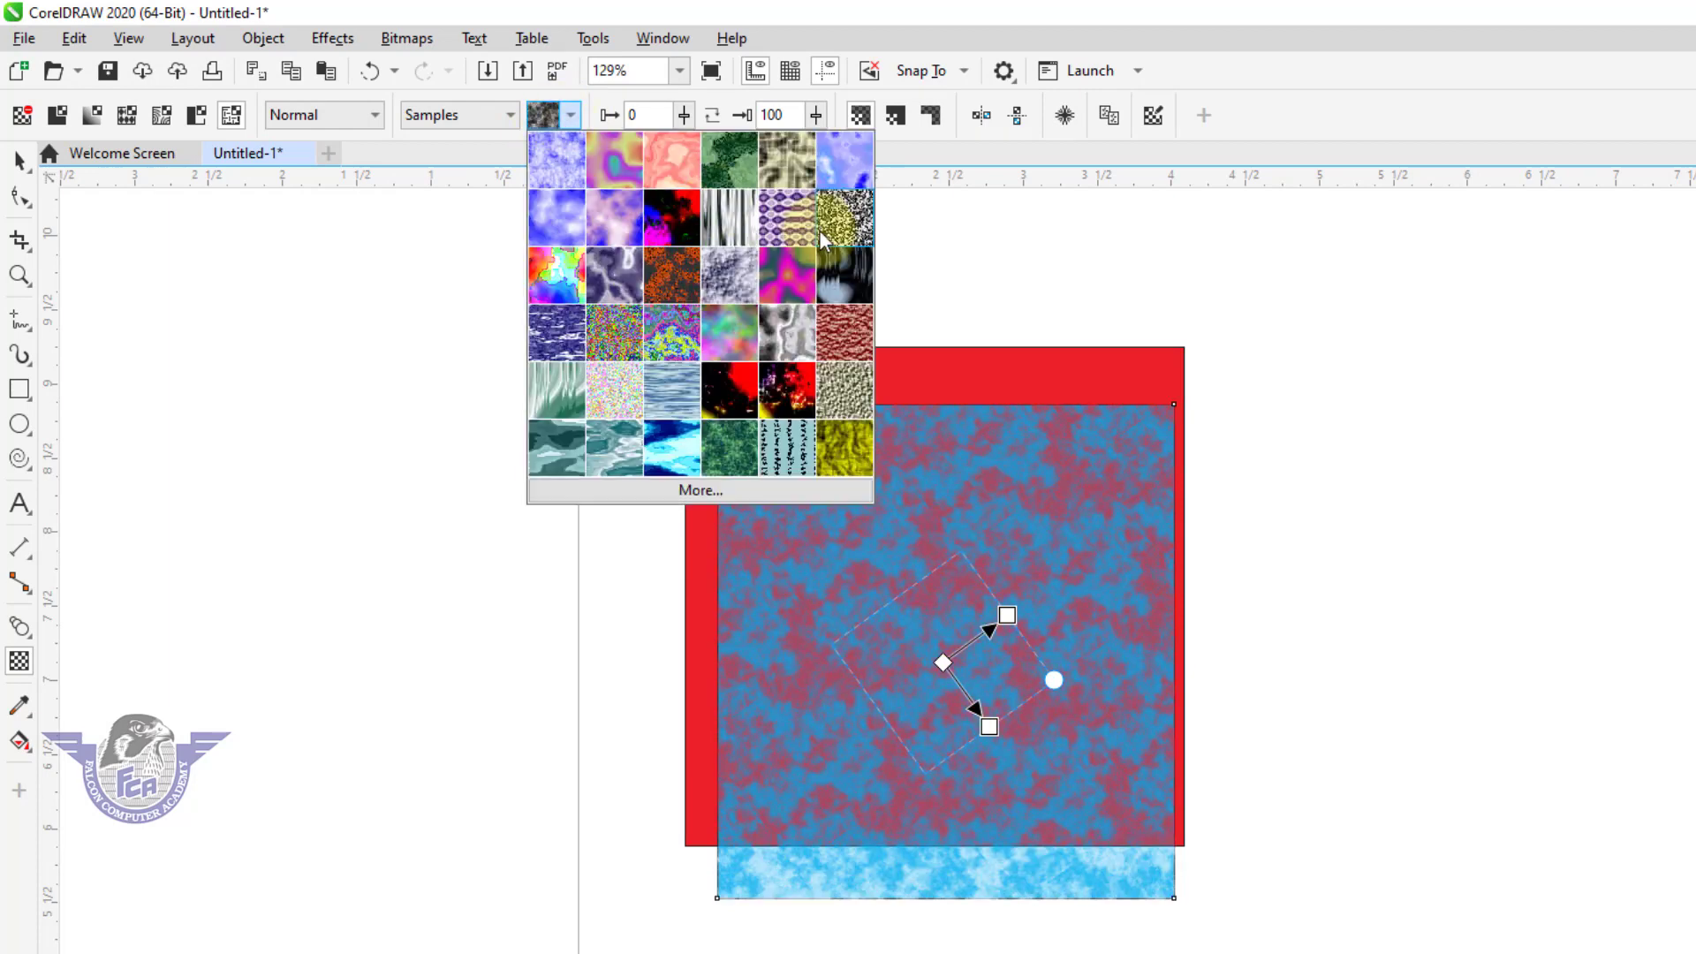
pyautogui.click(867, 284)
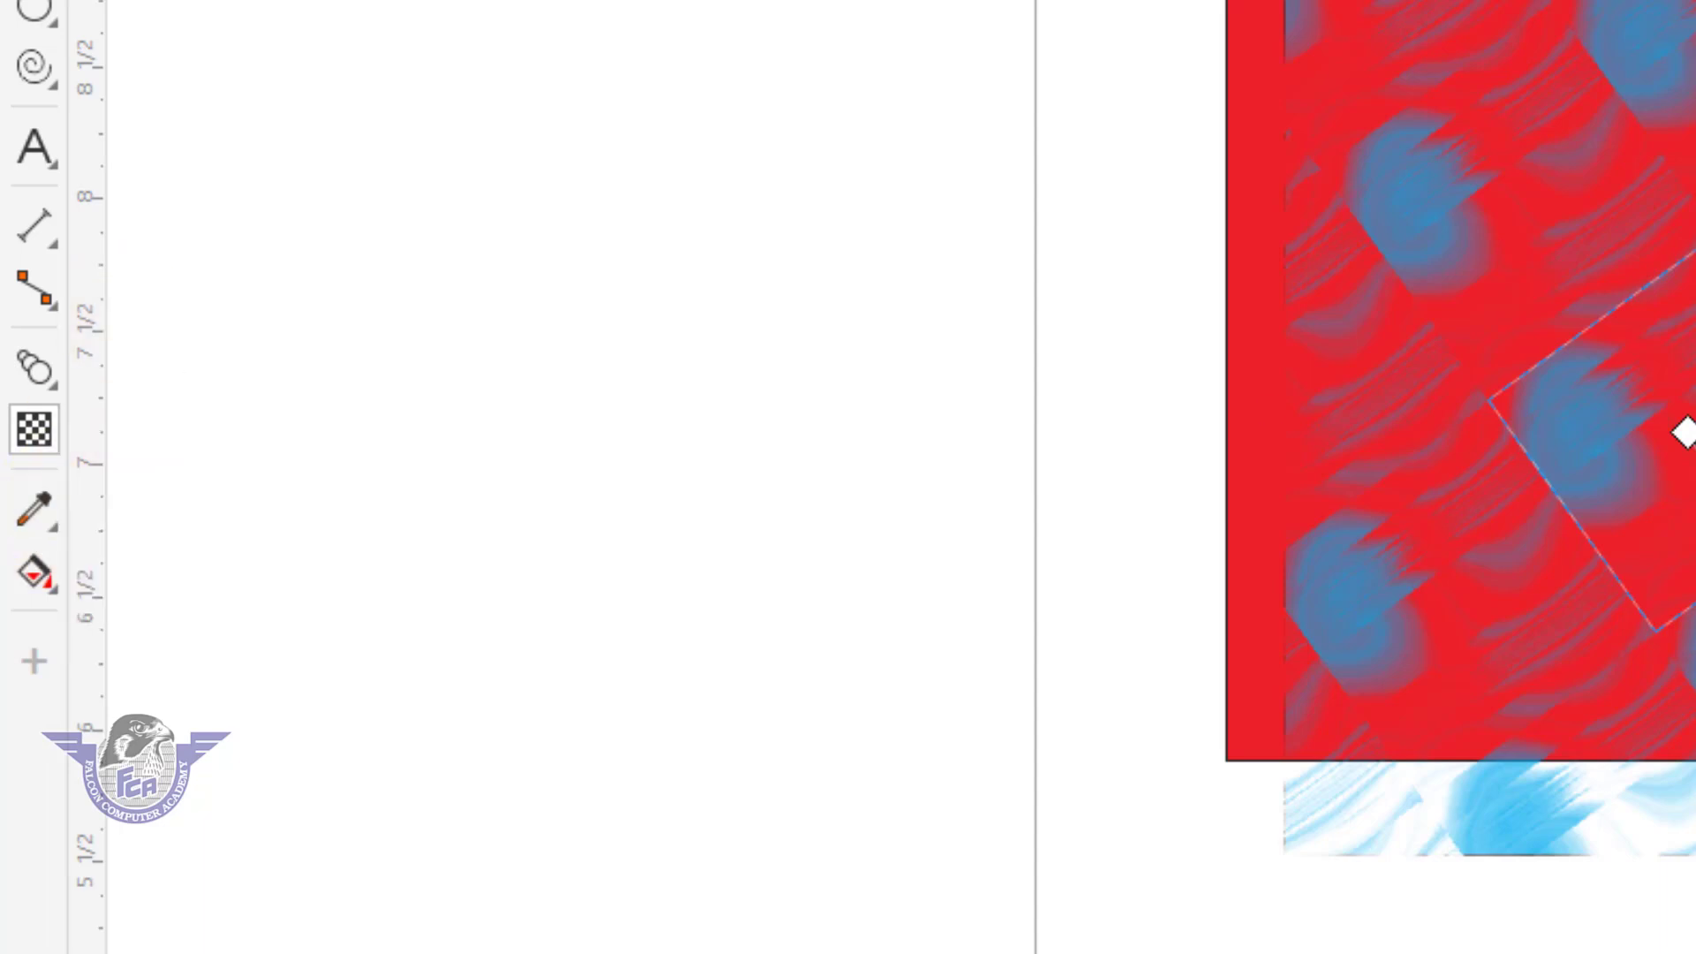
pyautogui.press('space')
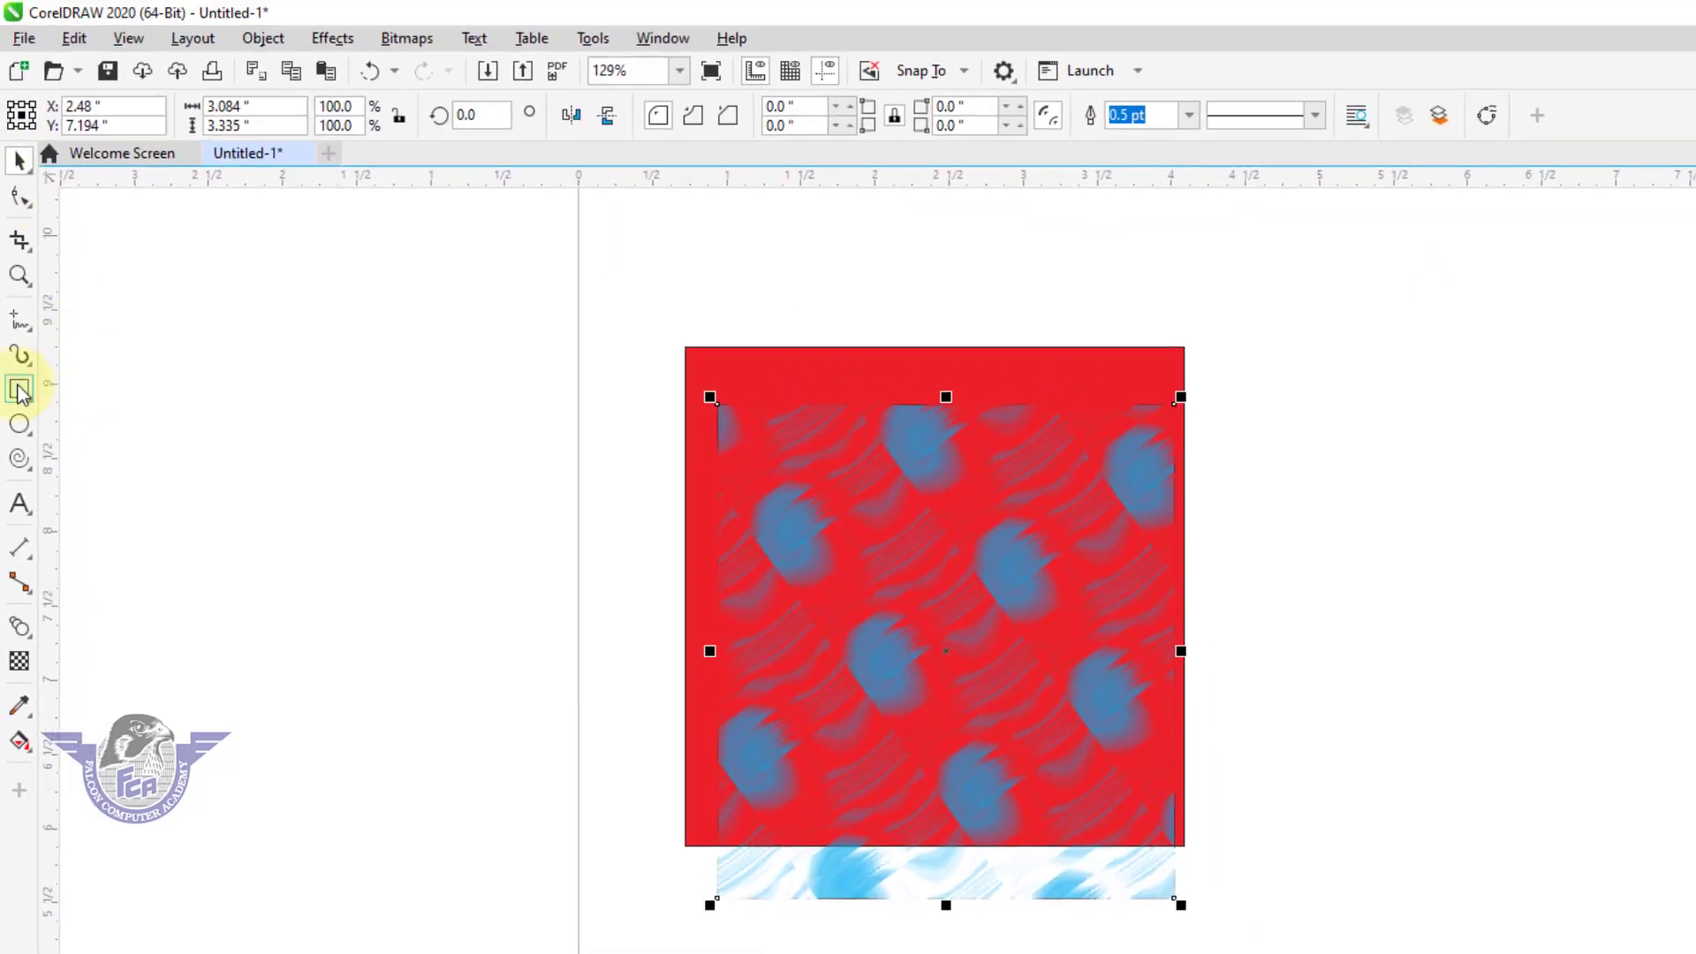
# Draw an ellipse about 3.05 by 3.26 inches beside the red square.
pyautogui.click(19, 425)
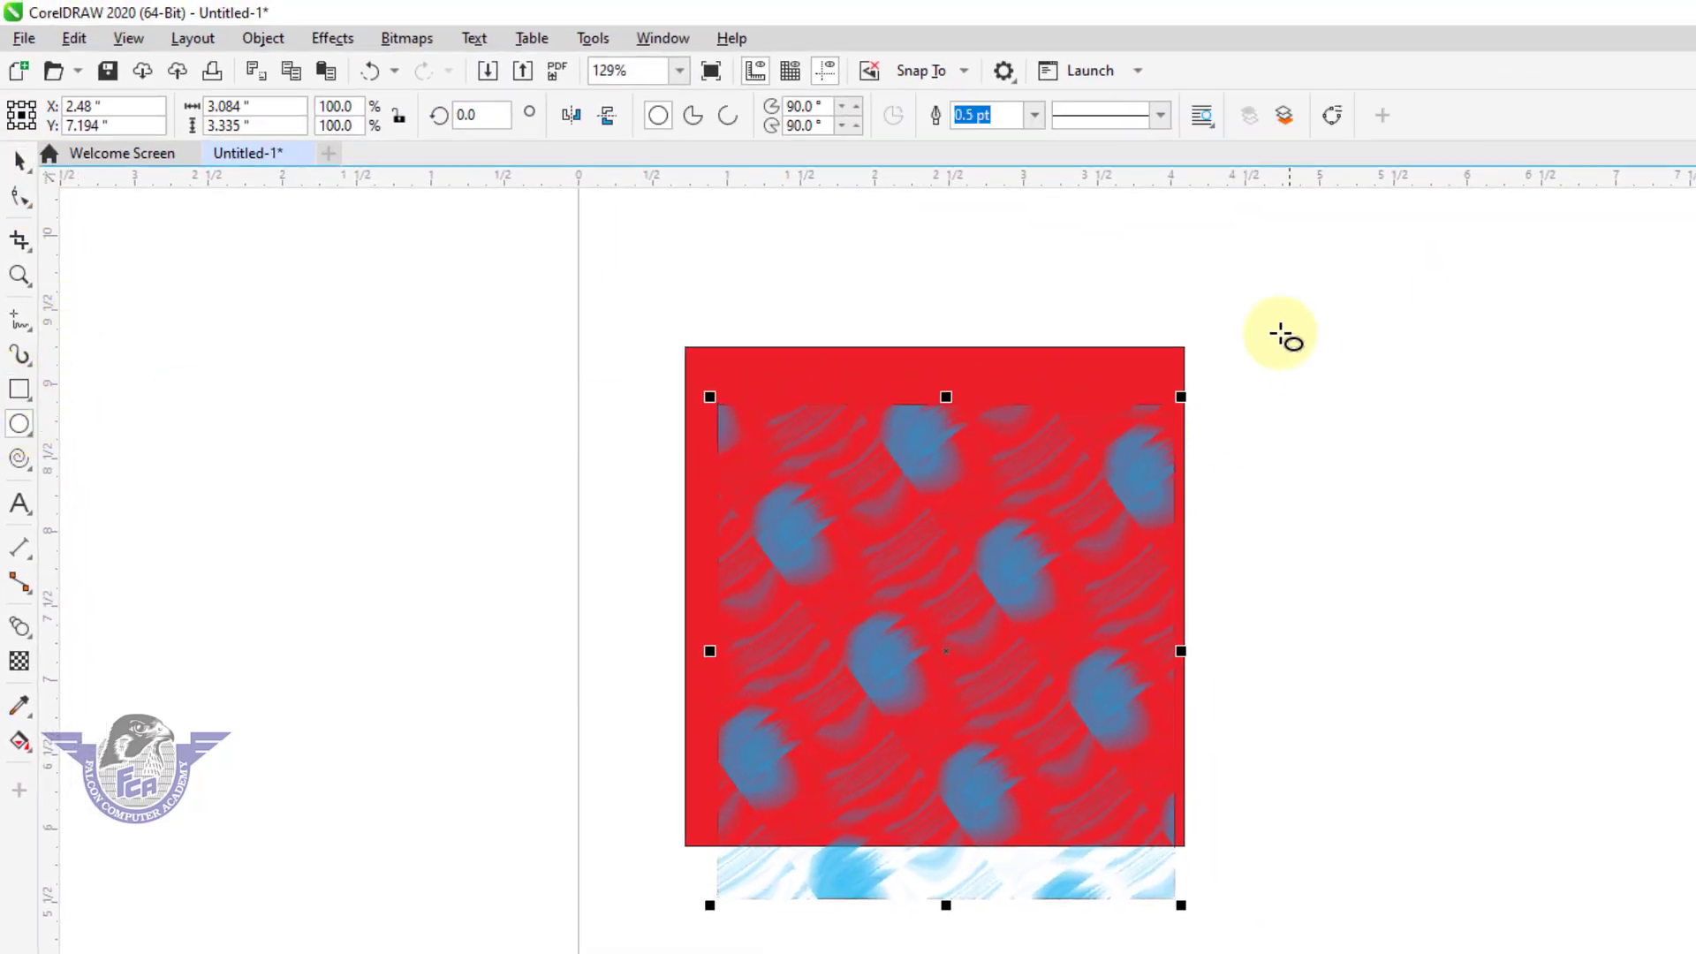
pyautogui.moveTo(1272, 326); pyautogui.dragTo(1672, 781)
pyautogui.click(19, 157)
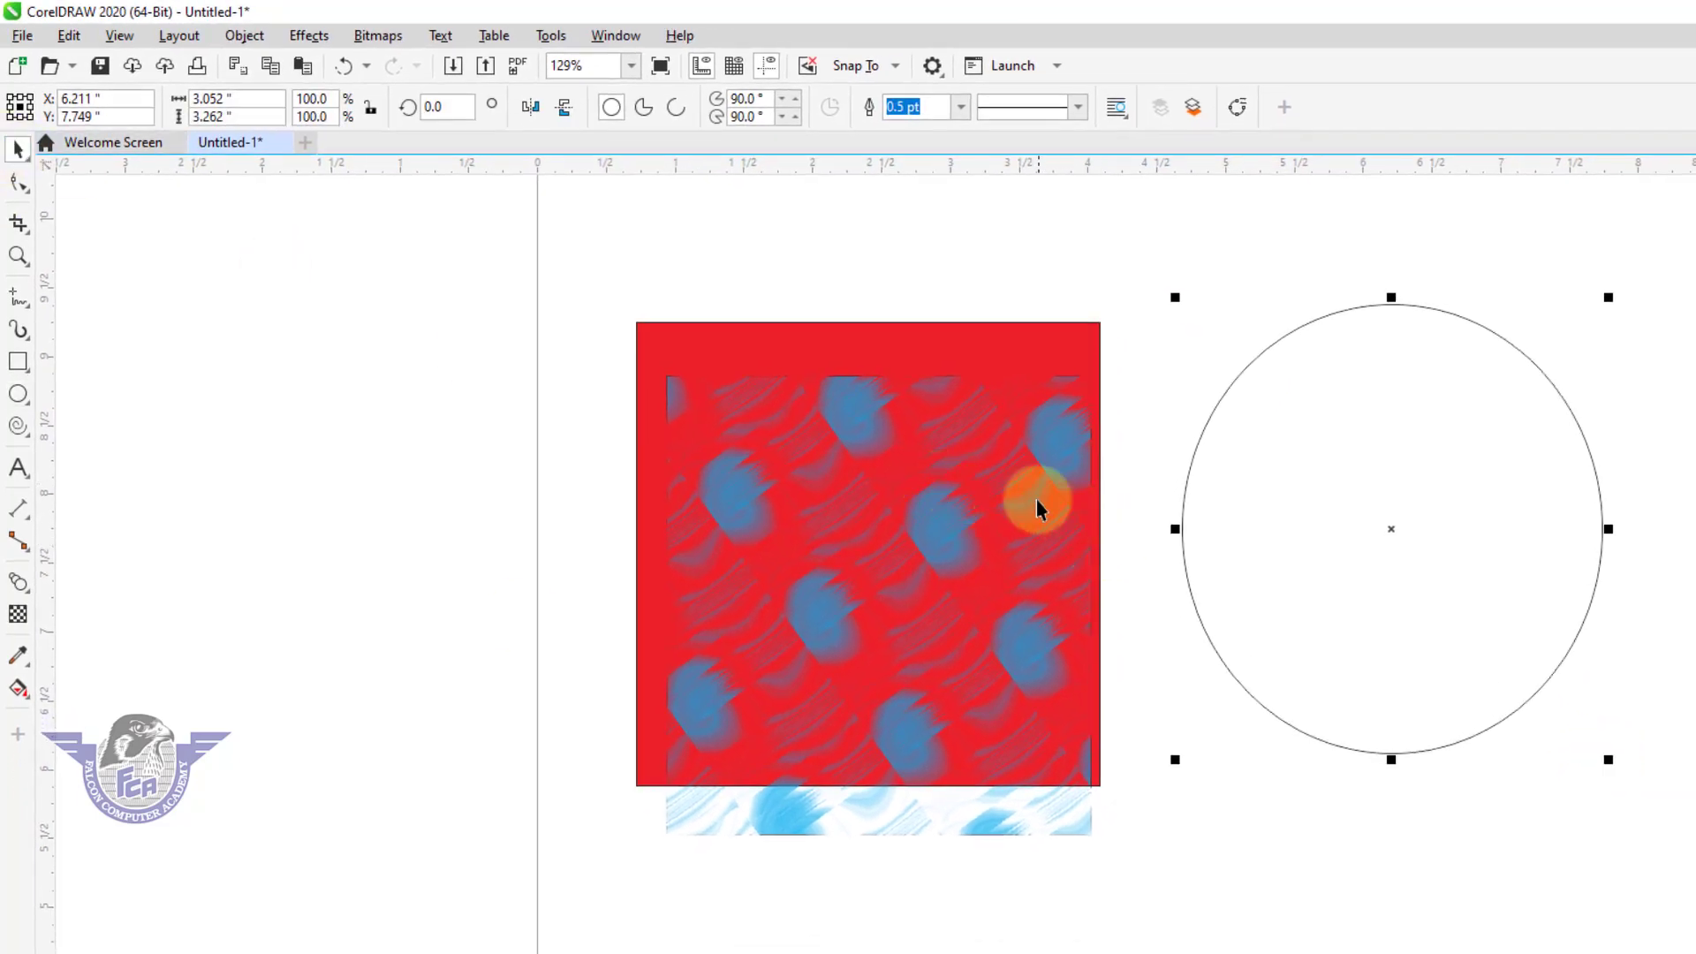
# Use the Color Eyedropper to fill the ellipse with a sampled blue-grey, and replace it with red sampled from the square.
pyautogui.moveTo(936, 358); pyautogui.dragTo(1457, 765)
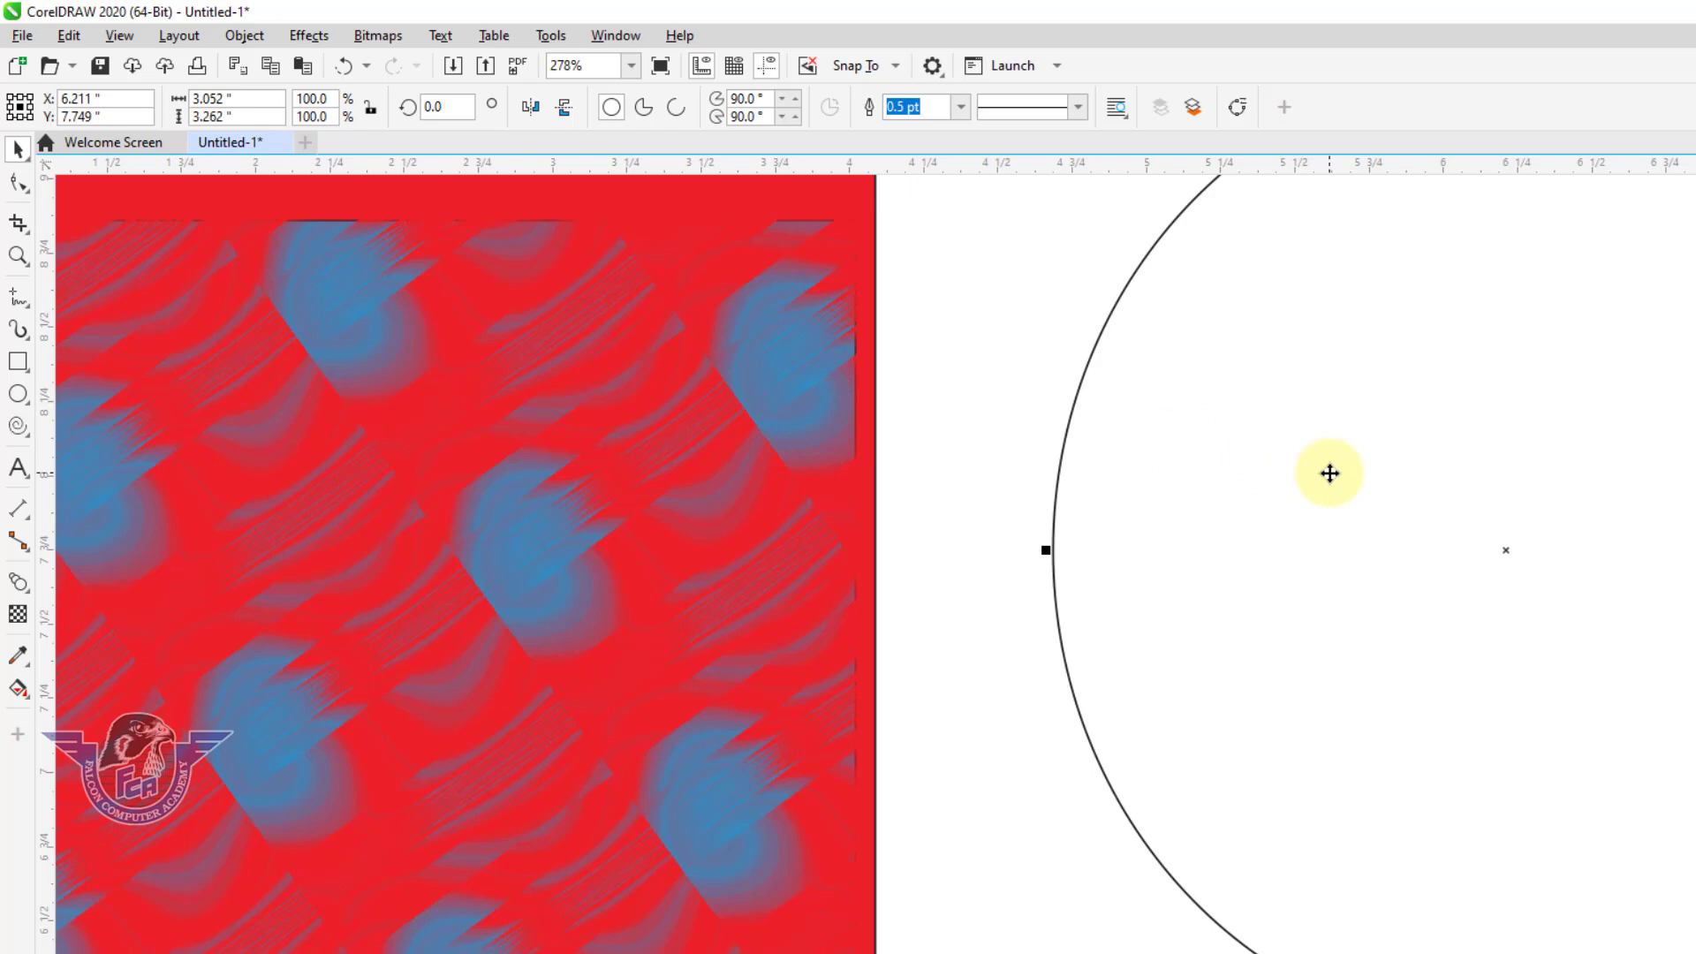
pyautogui.click(18, 657)
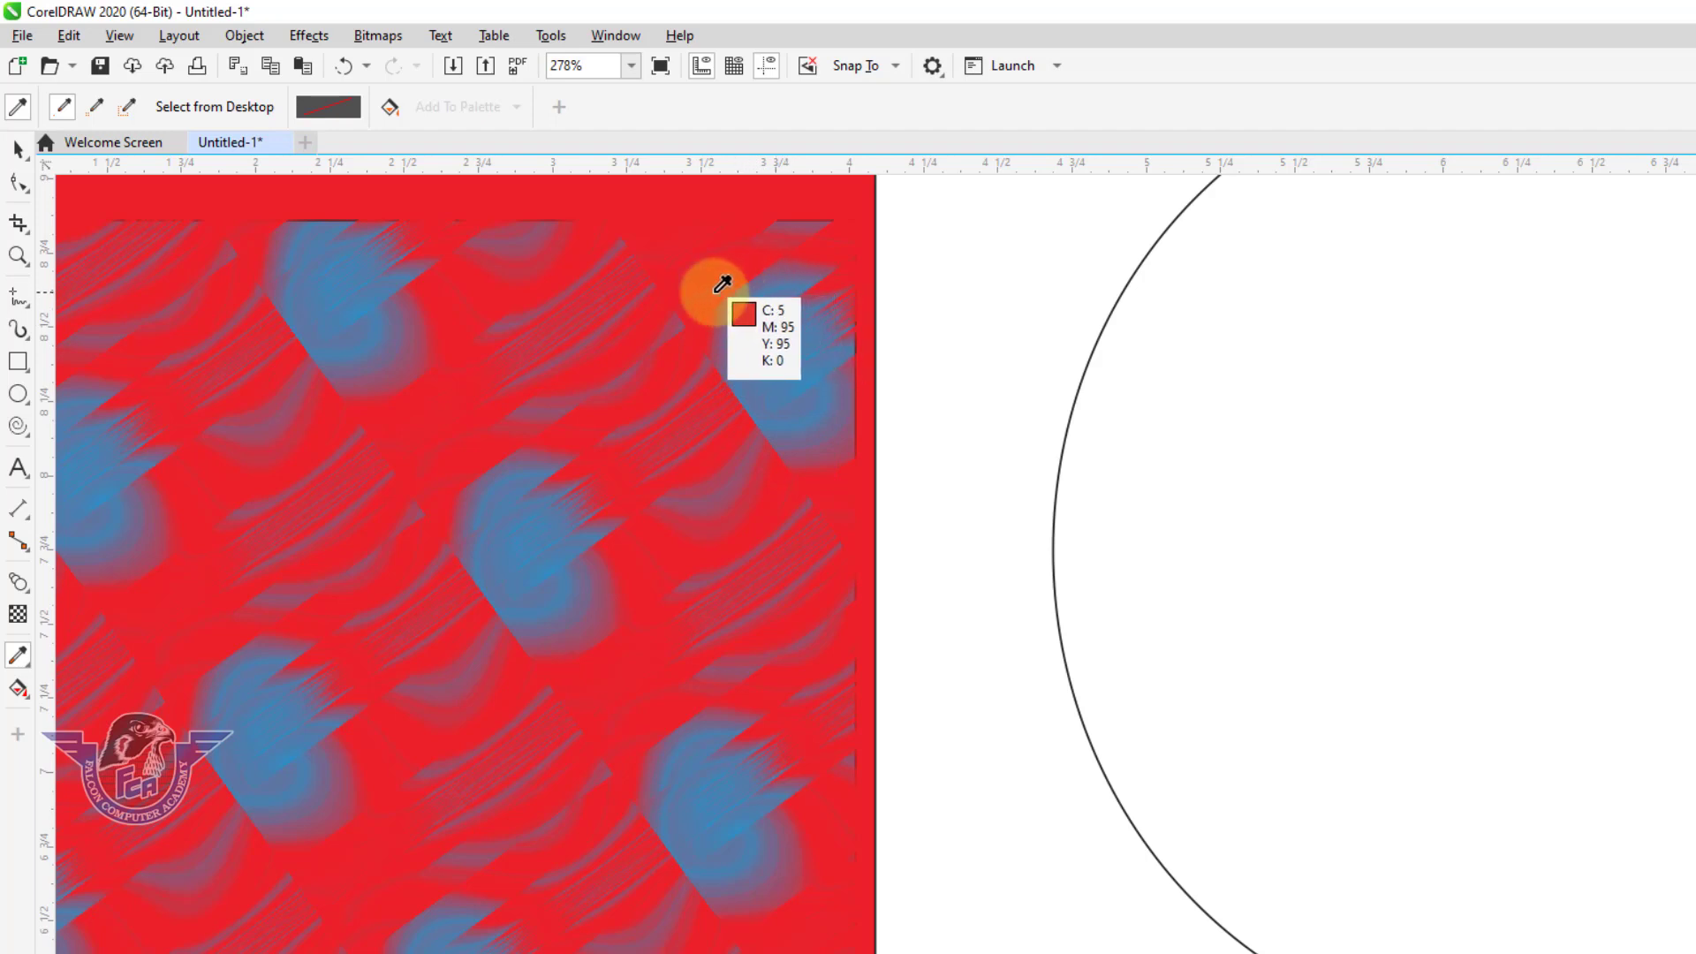
pyautogui.click(767, 294)
pyautogui.click(1252, 368)
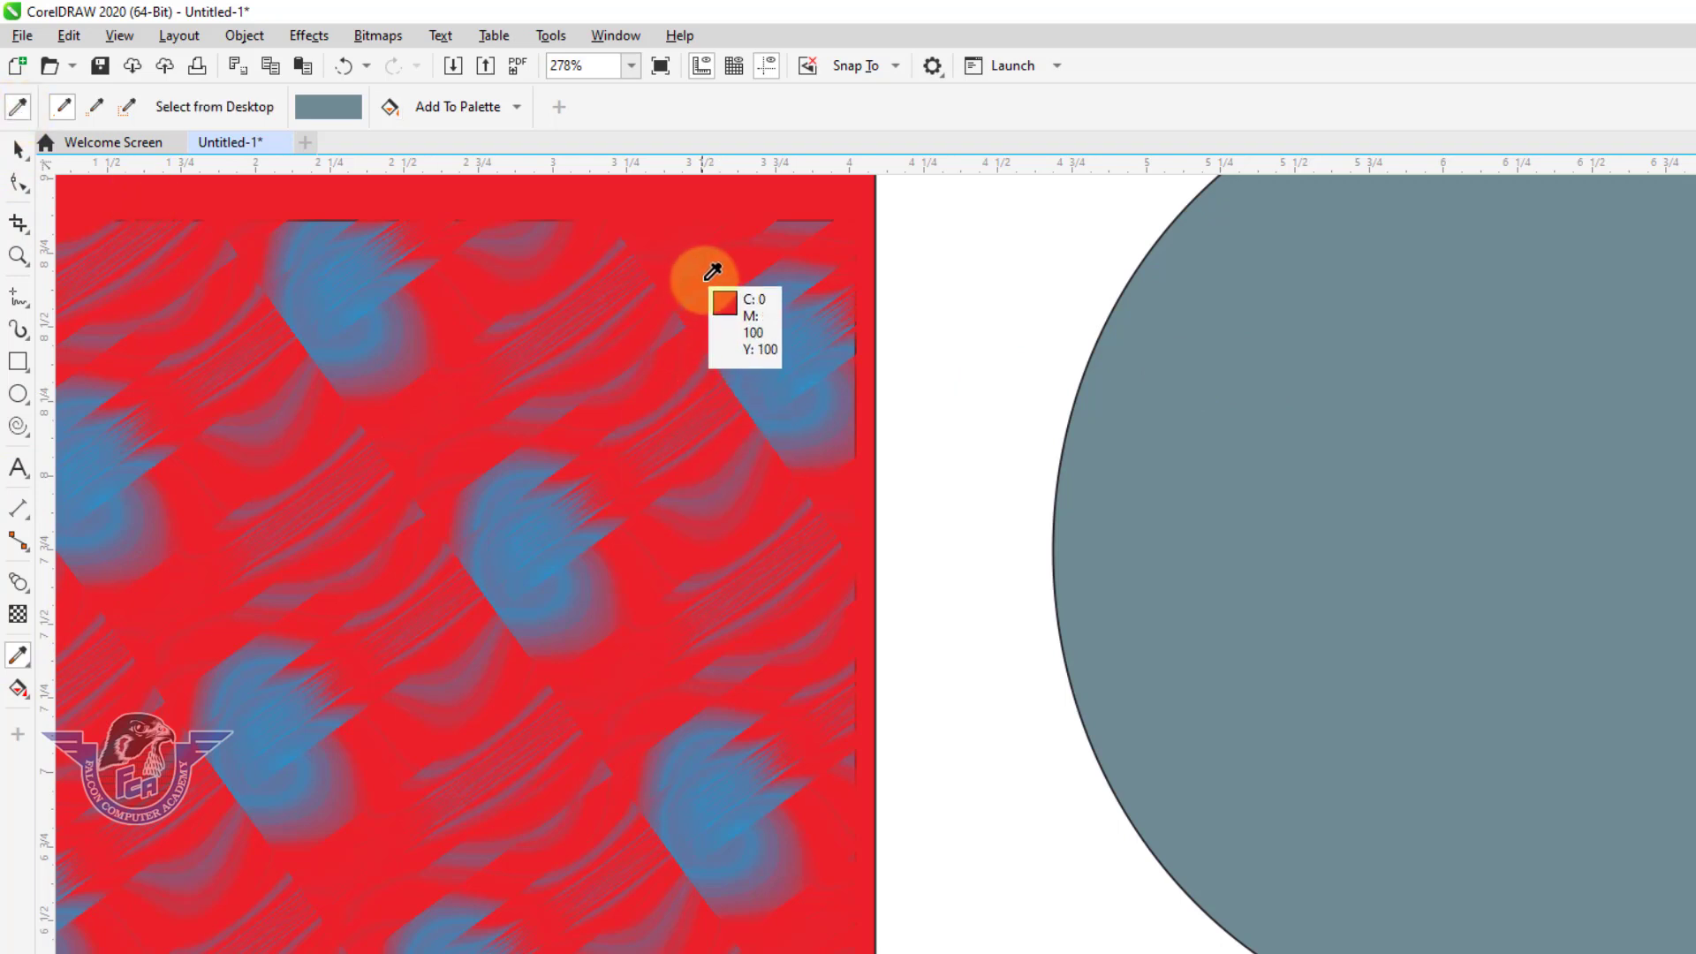
pyautogui.click(732, 296)
pyautogui.click(1234, 402)
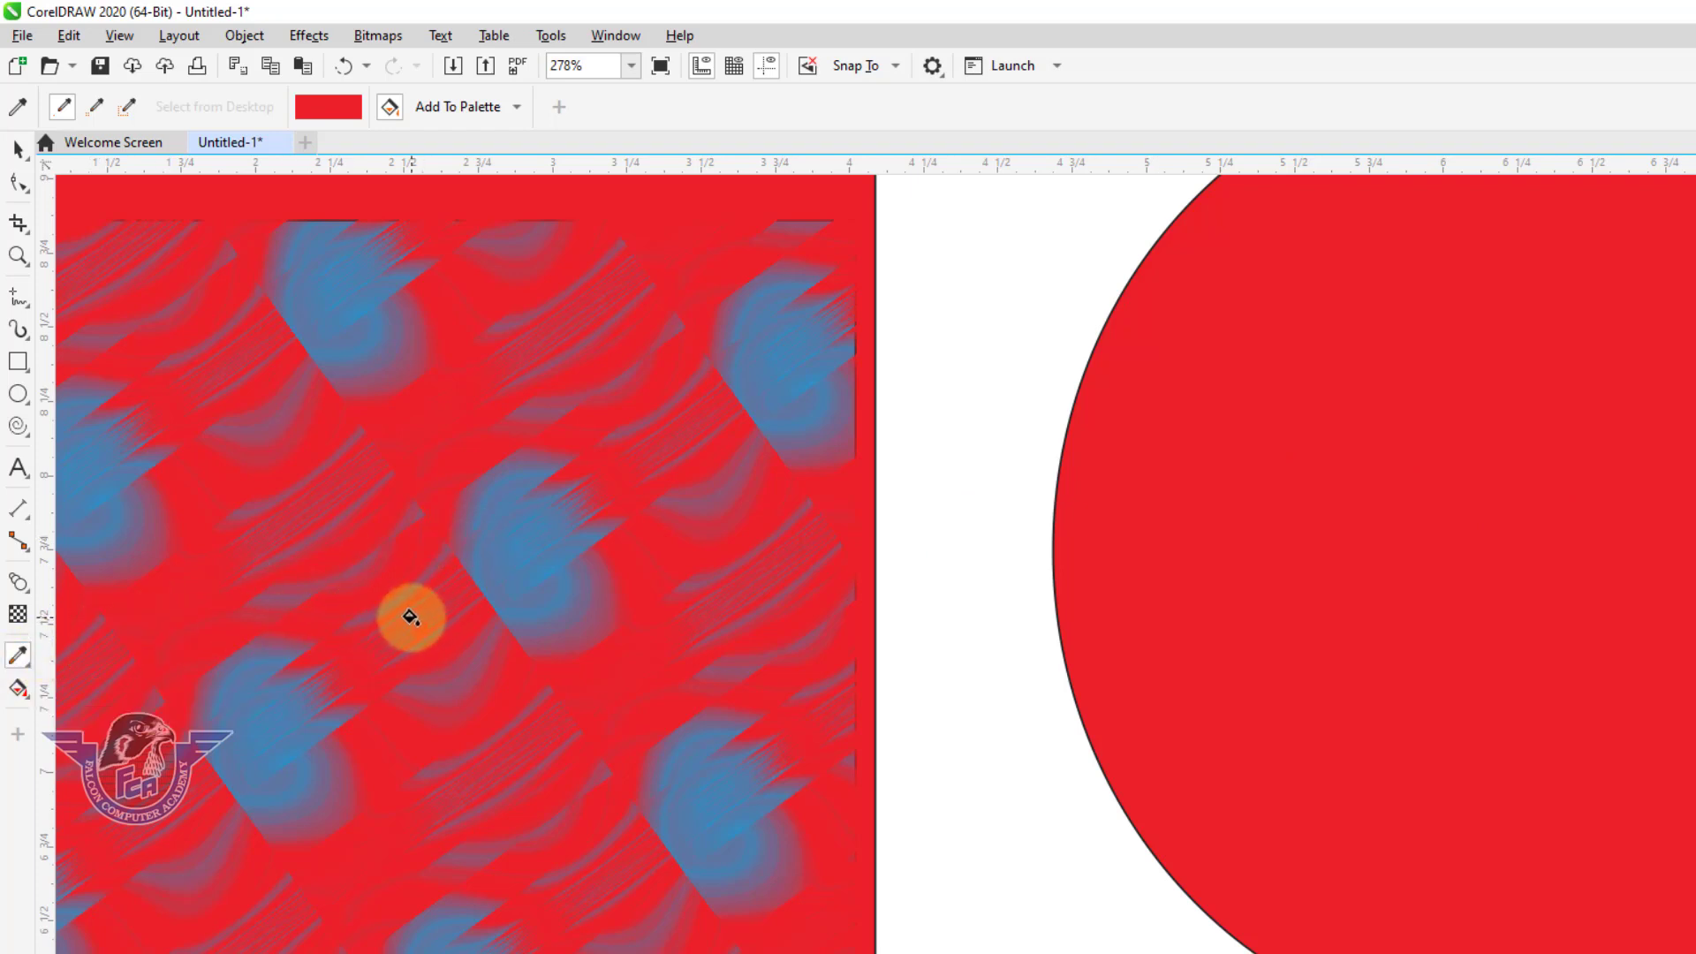
# Apply a linear fountain fill with the Interactive Fill tool, running down the ellipse from red to yellow.
pyautogui.click(31, 704)
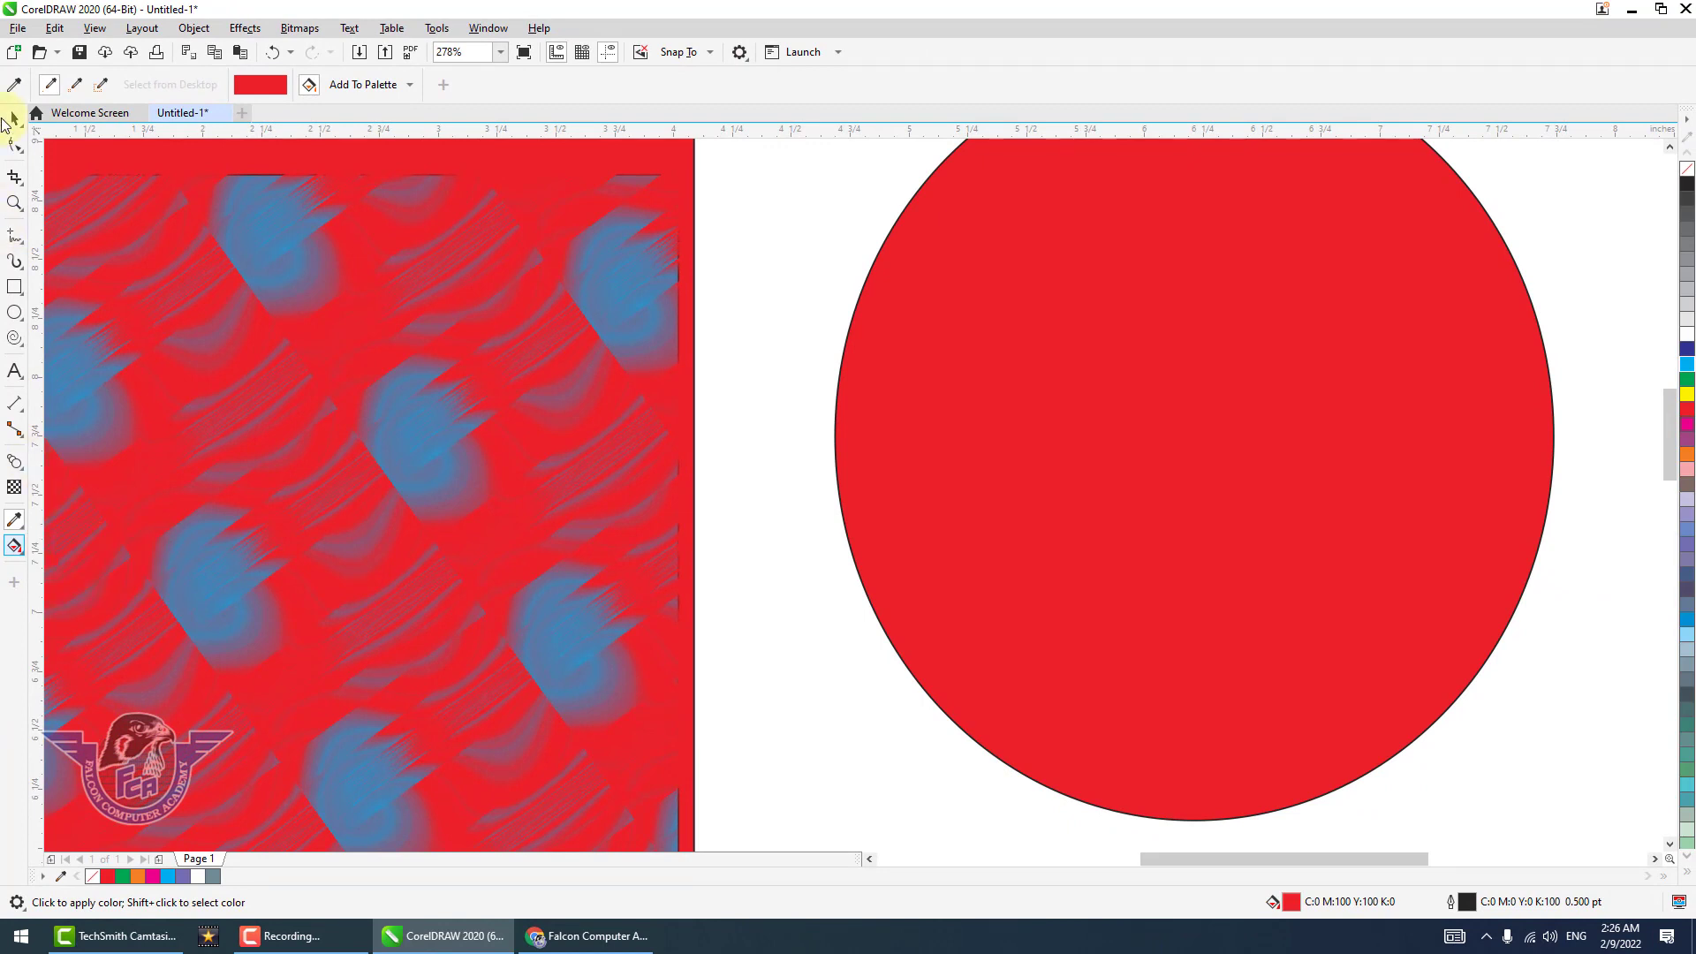
pyautogui.click(22, 553)
pyautogui.click(22, 552)
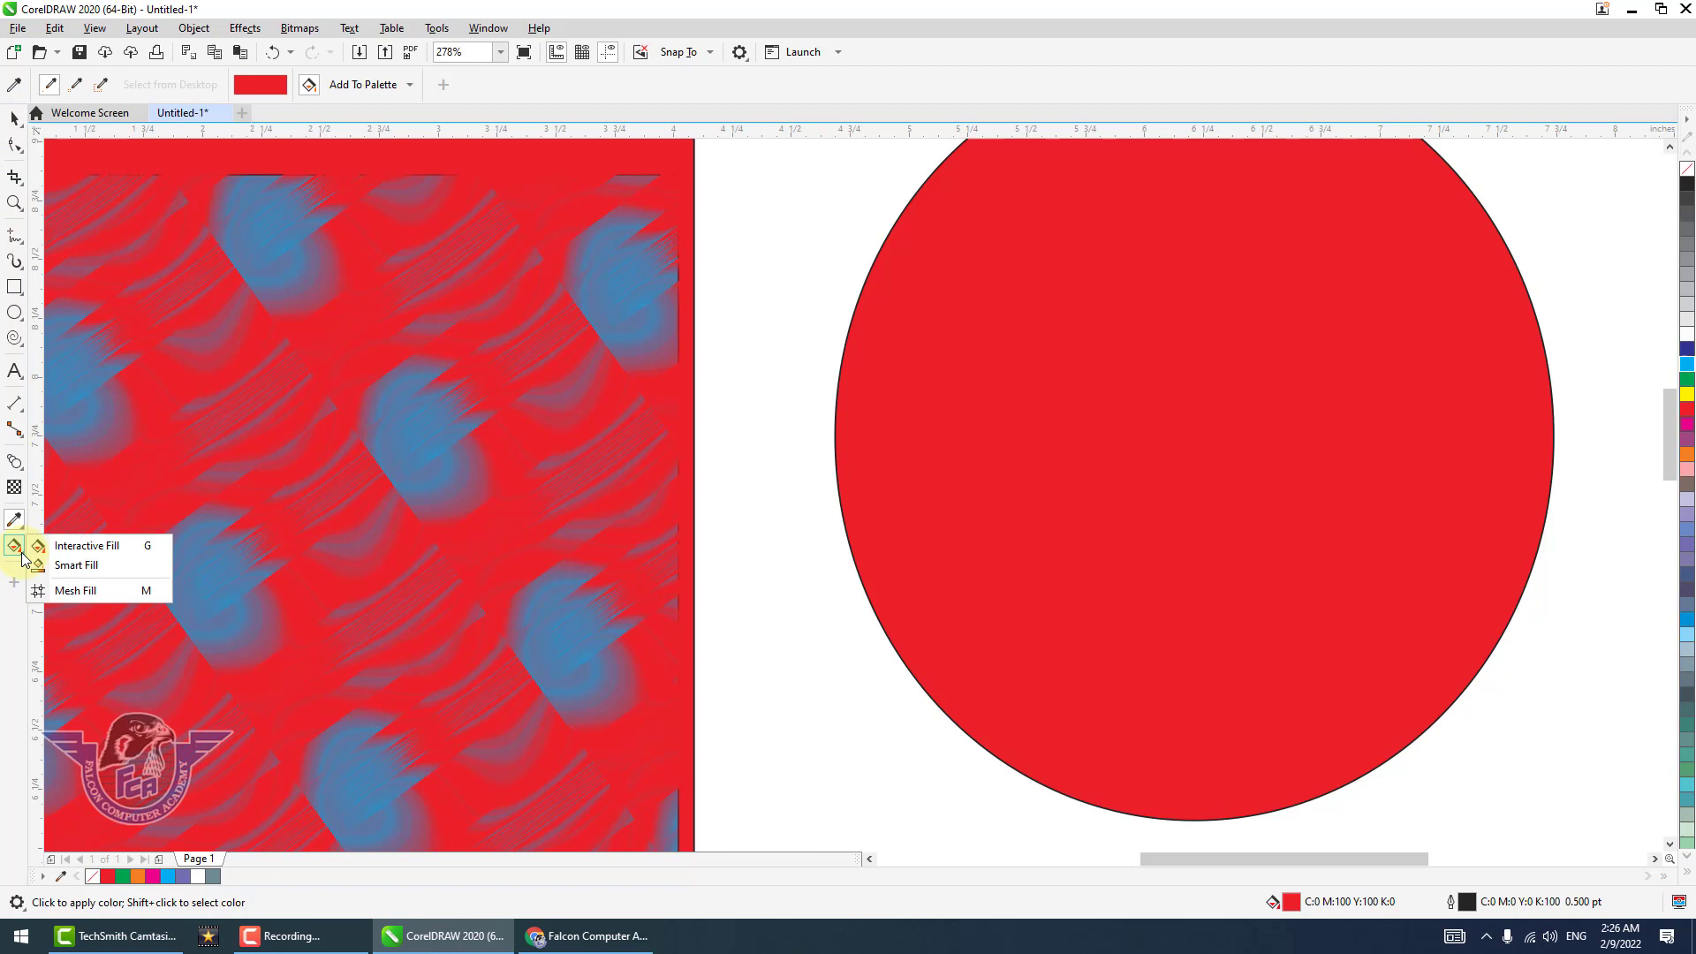
pyautogui.click(77, 554)
pyautogui.moveTo(1047, 177); pyautogui.dragTo(1182, 681)
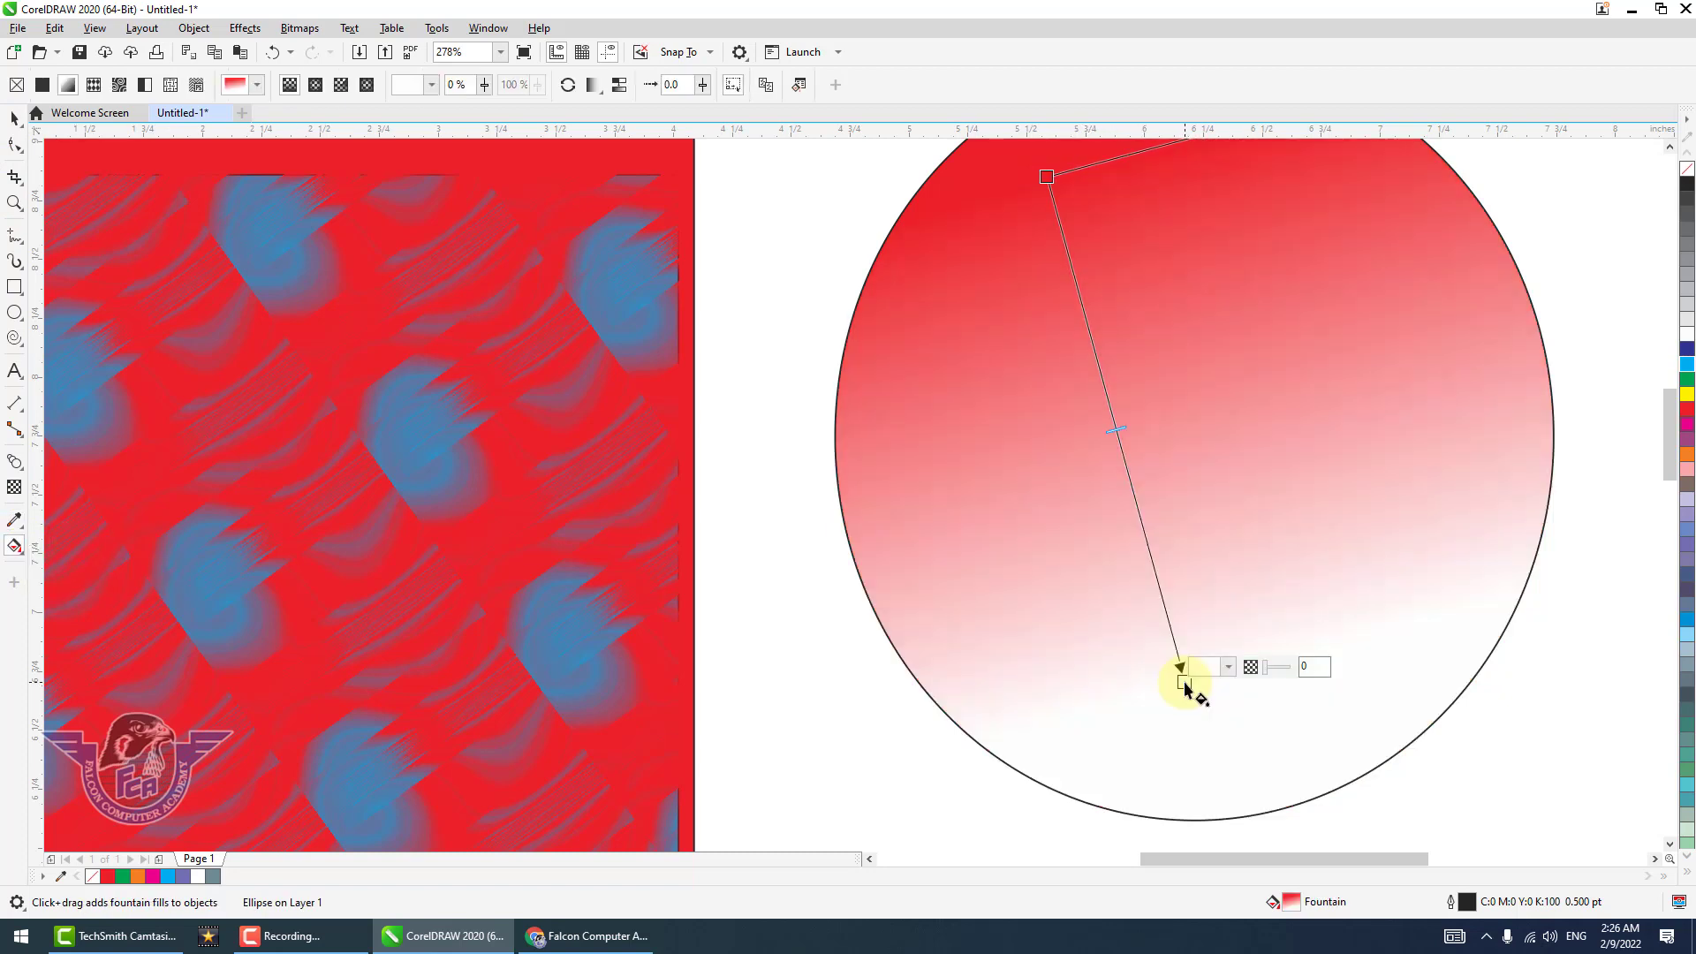
pyautogui.scroll(-2, 1184, 682)
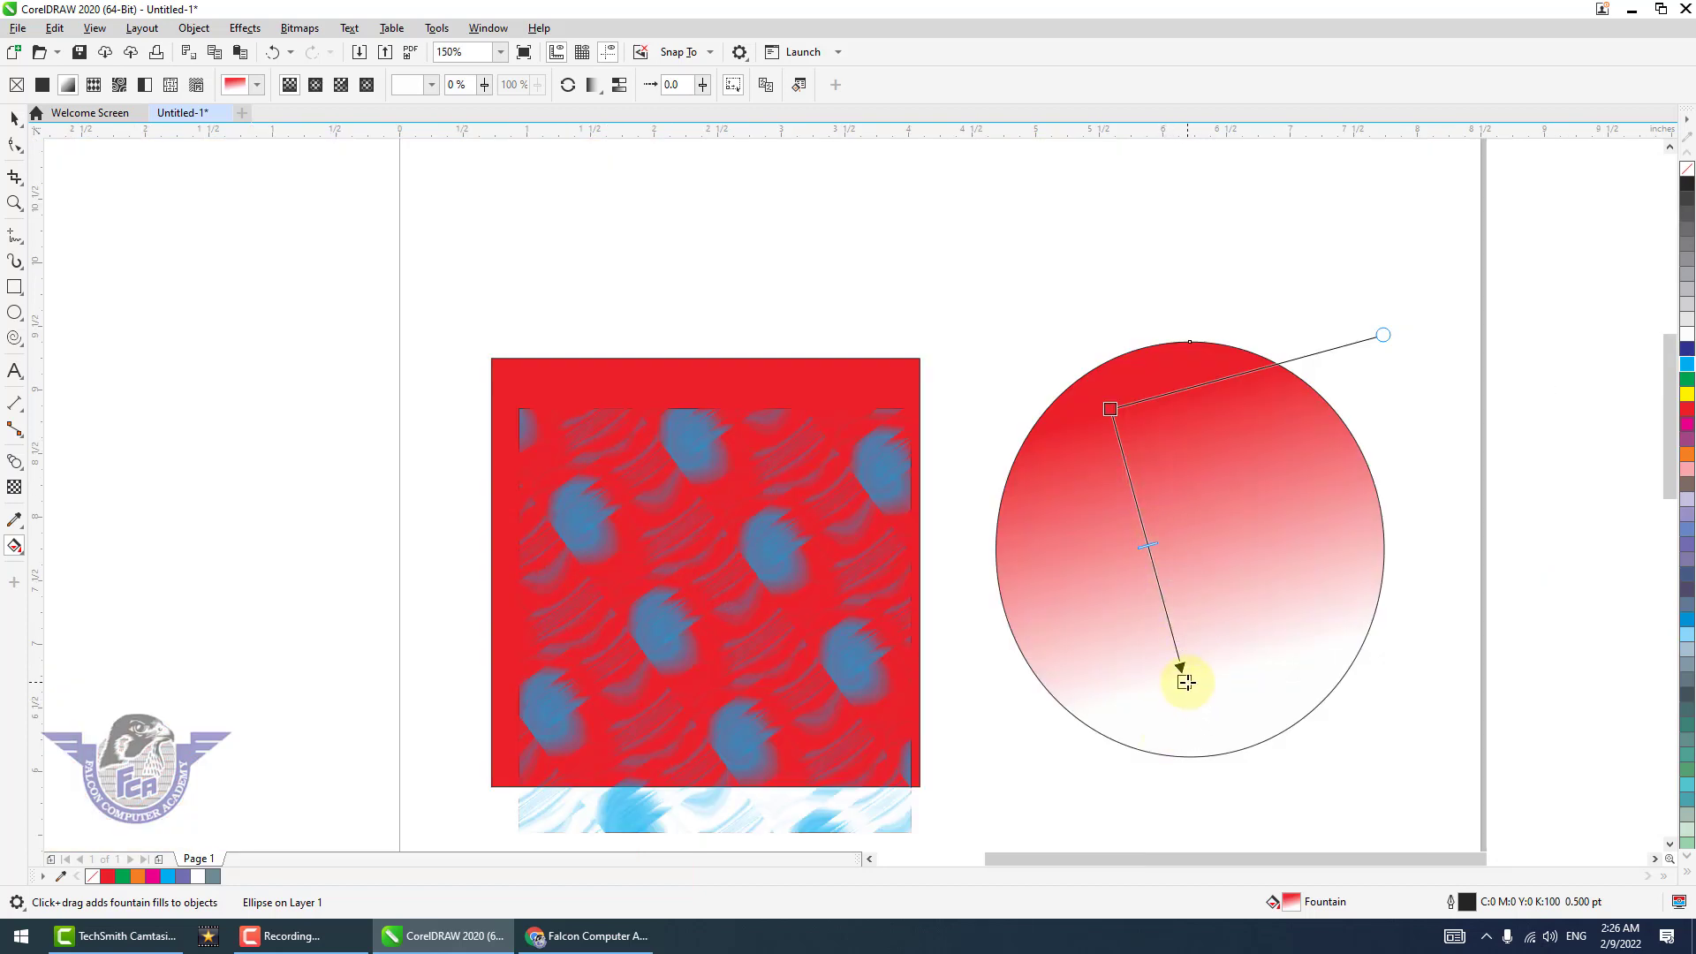
pyautogui.click(1687, 396)
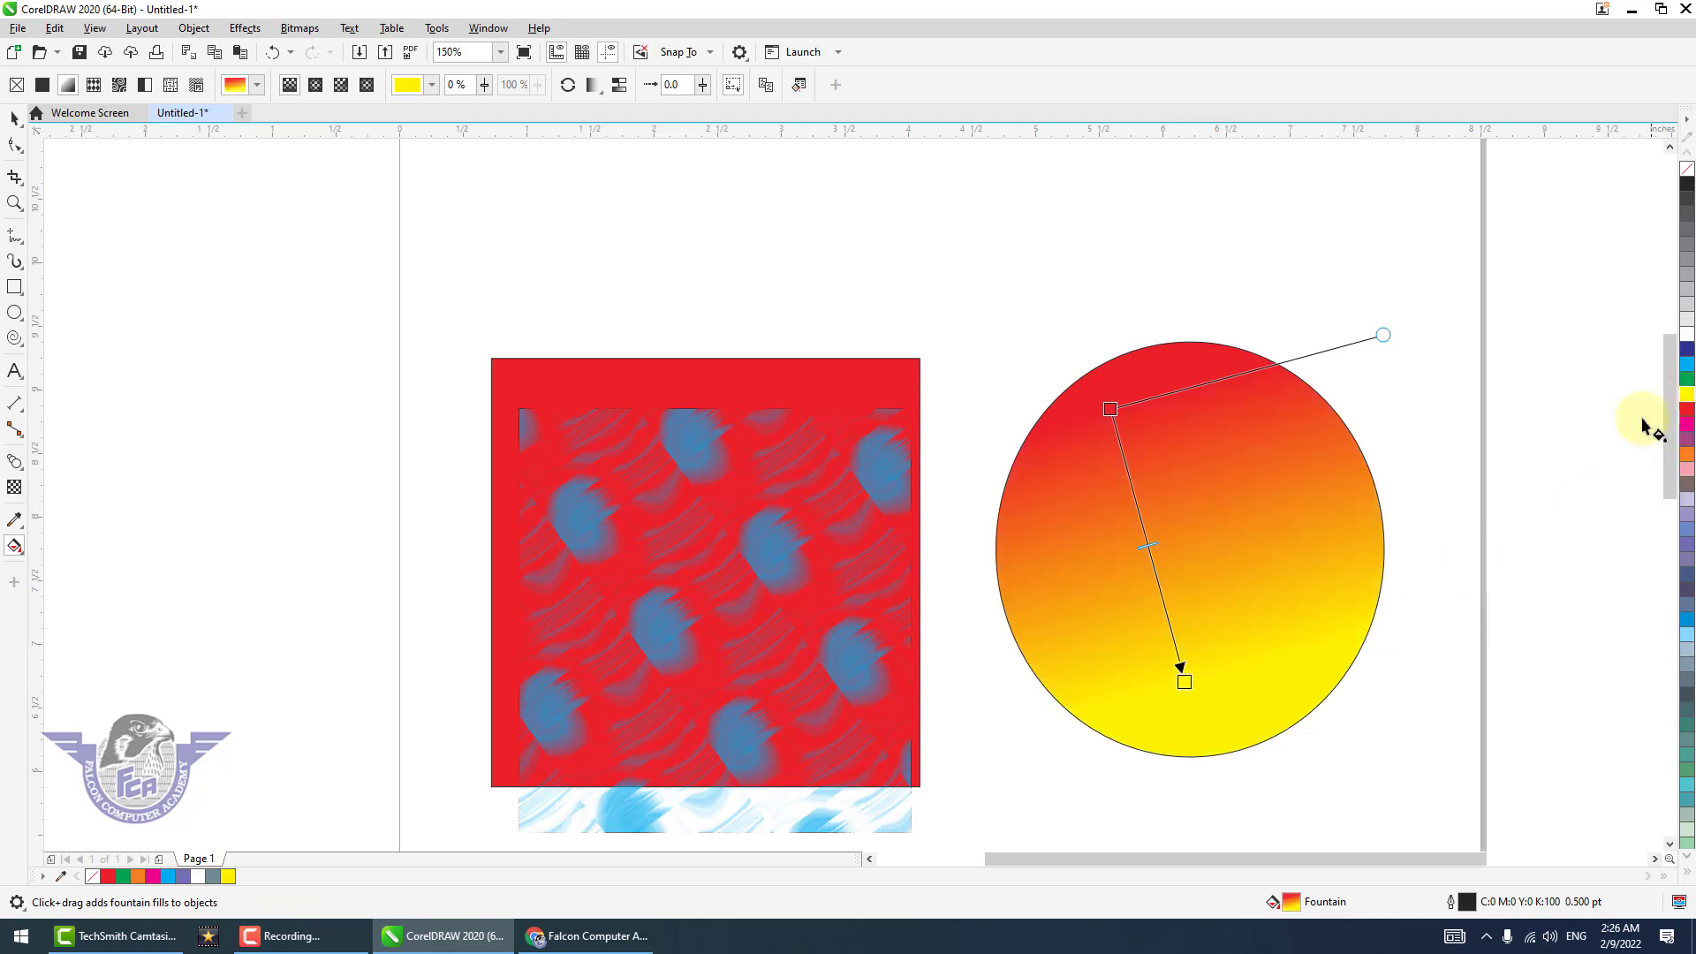
# Add a middle color node at 46% on the ellipse's fountain fill and make it green.
pyautogui.click(1213, 472)
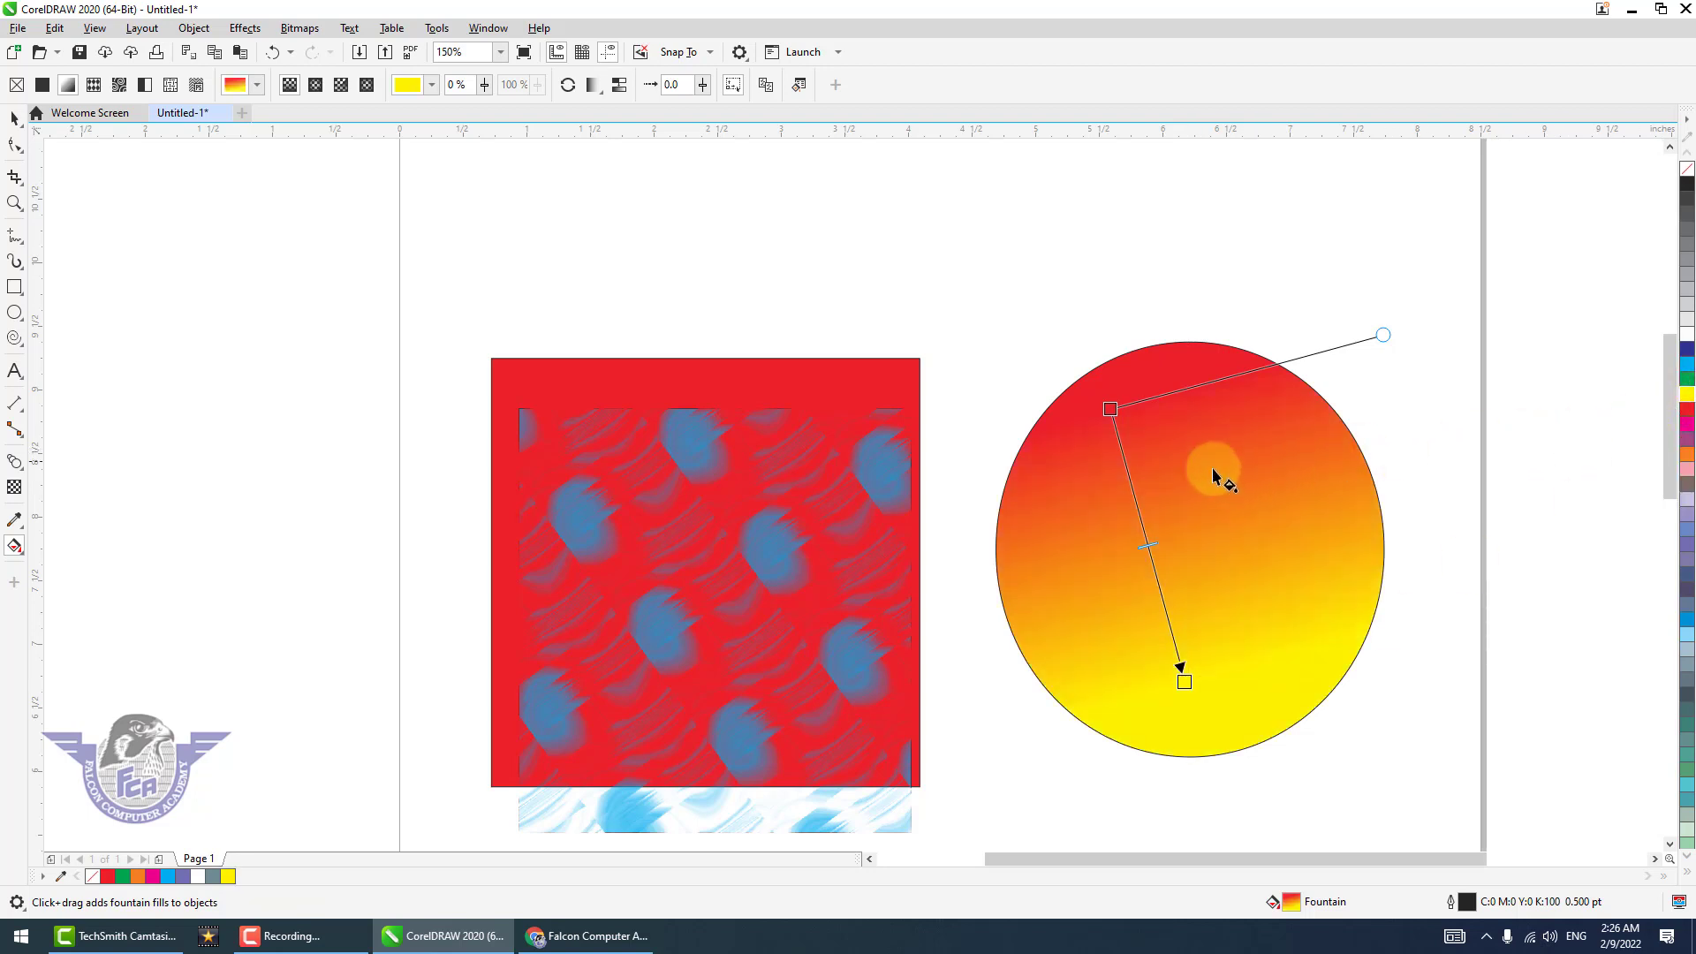
pyautogui.doubleClick(1135, 499)
pyautogui.moveTo(1134, 501); pyautogui.dragTo(1144, 534)
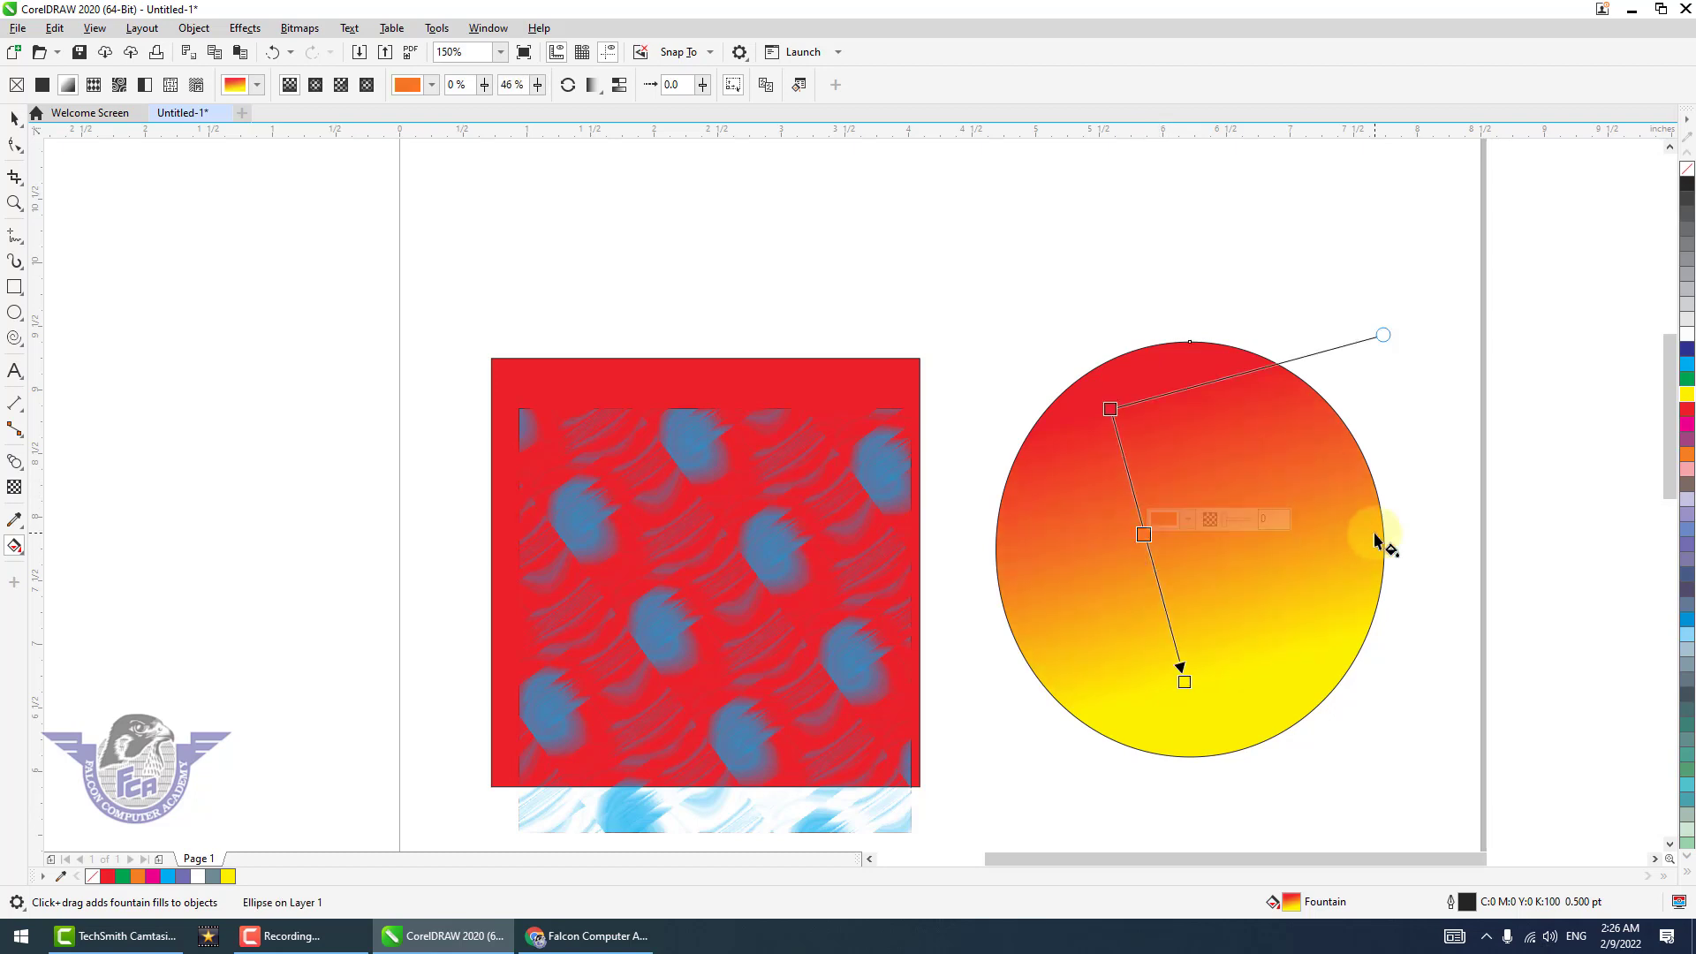
pyautogui.click(1687, 386)
# Recolor the gradient's start node dark blue and its end node cyan, and add a yellow node between green and cyan.
pyautogui.click(1111, 409)
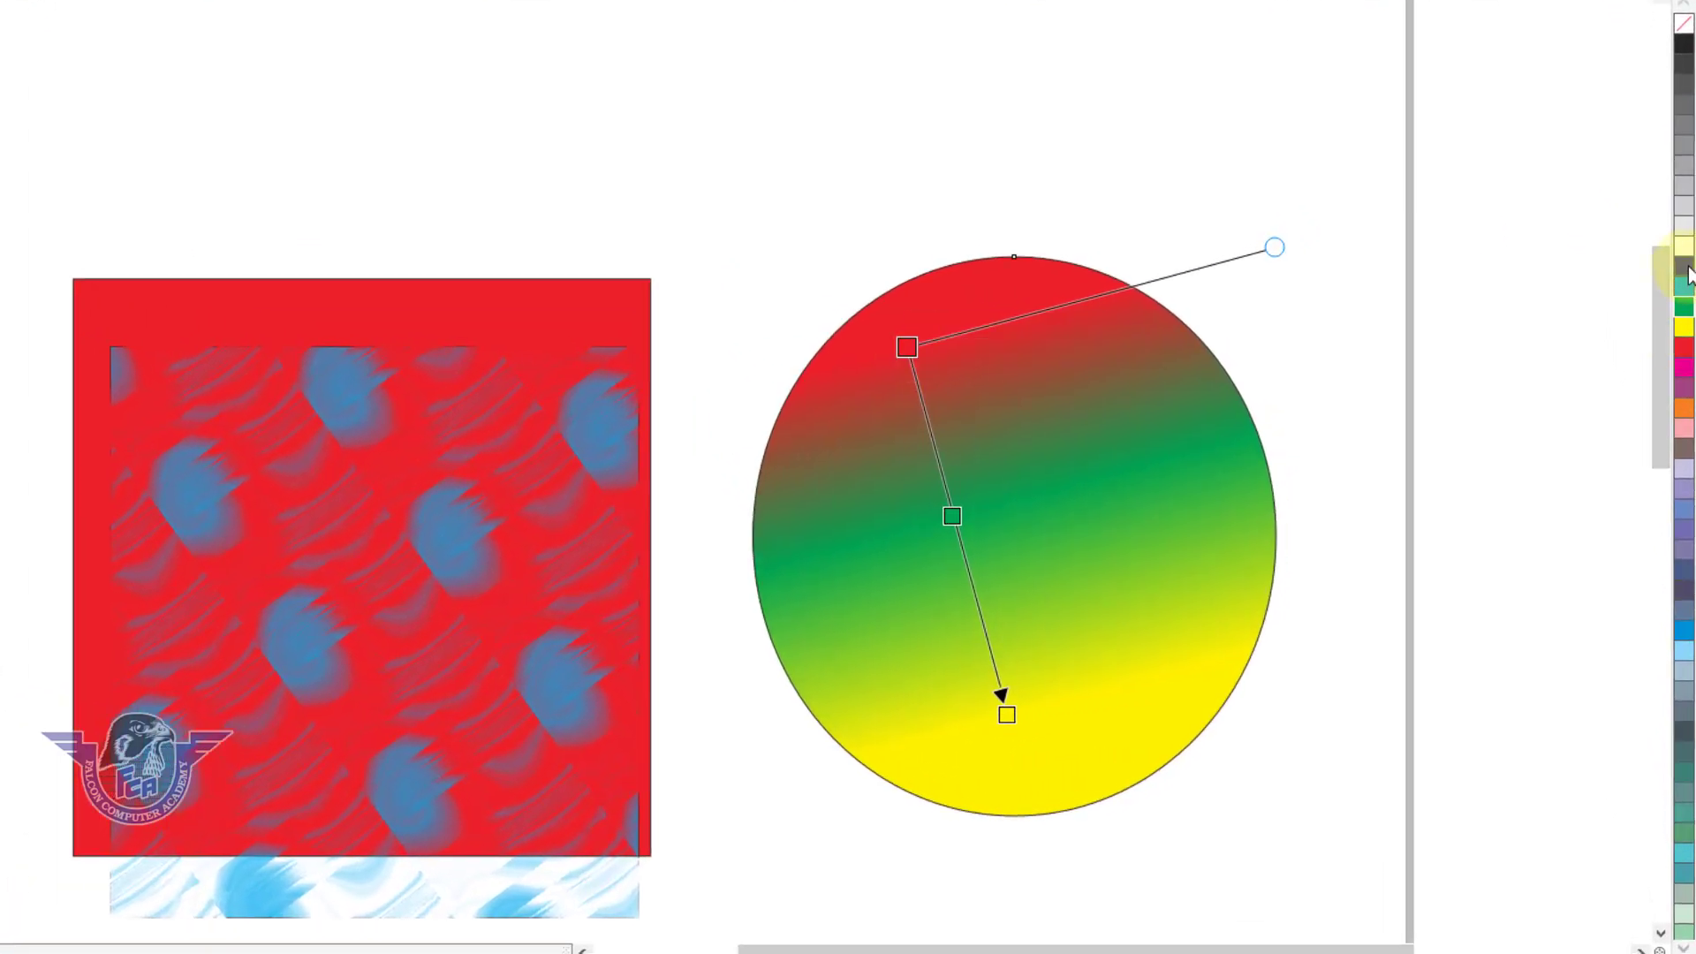
pyautogui.click(1684, 266)
pyautogui.click(1006, 709)
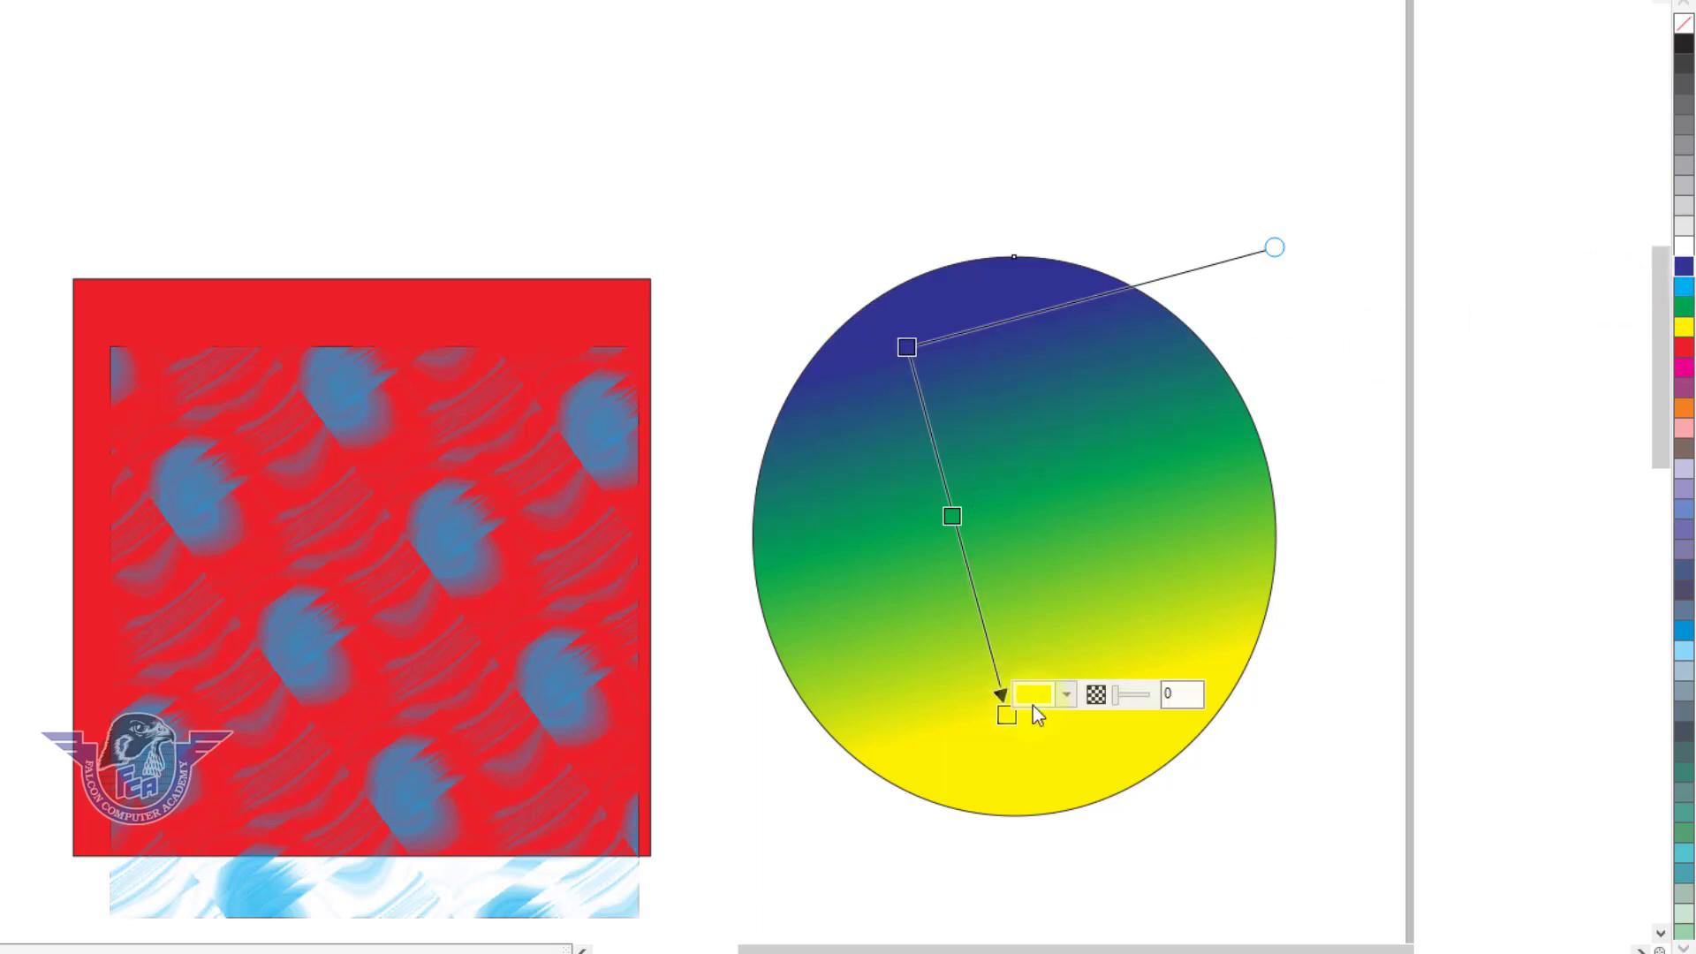
pyautogui.click(1685, 288)
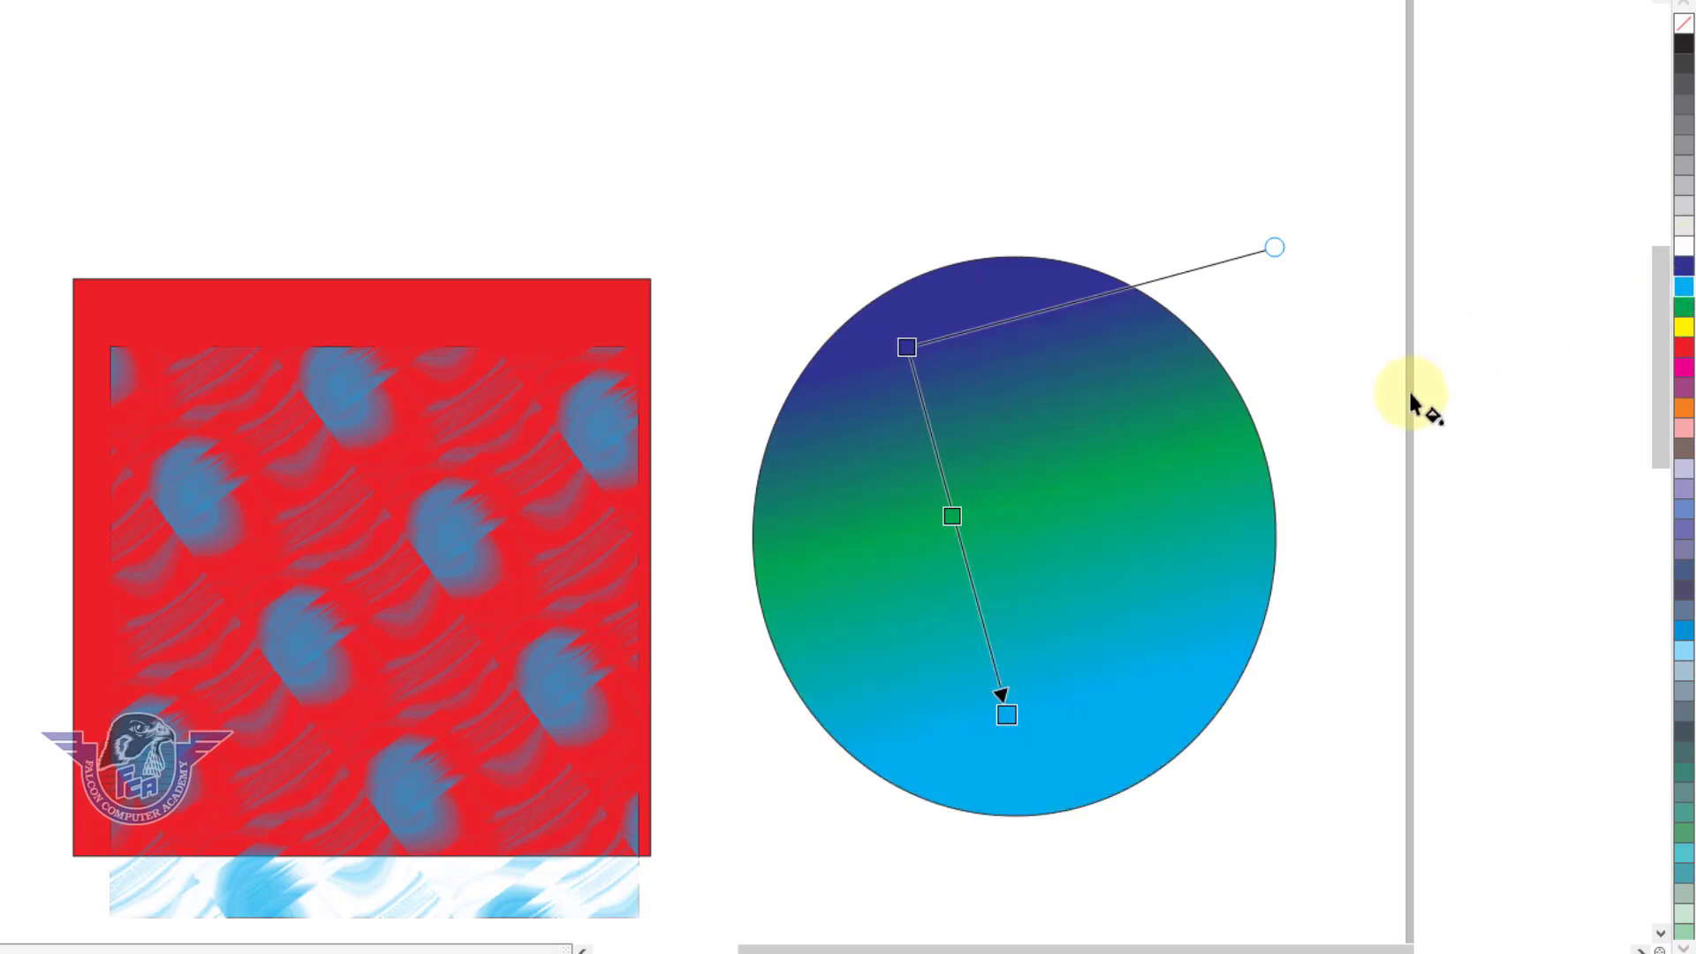
pyautogui.doubleClick(976, 597)
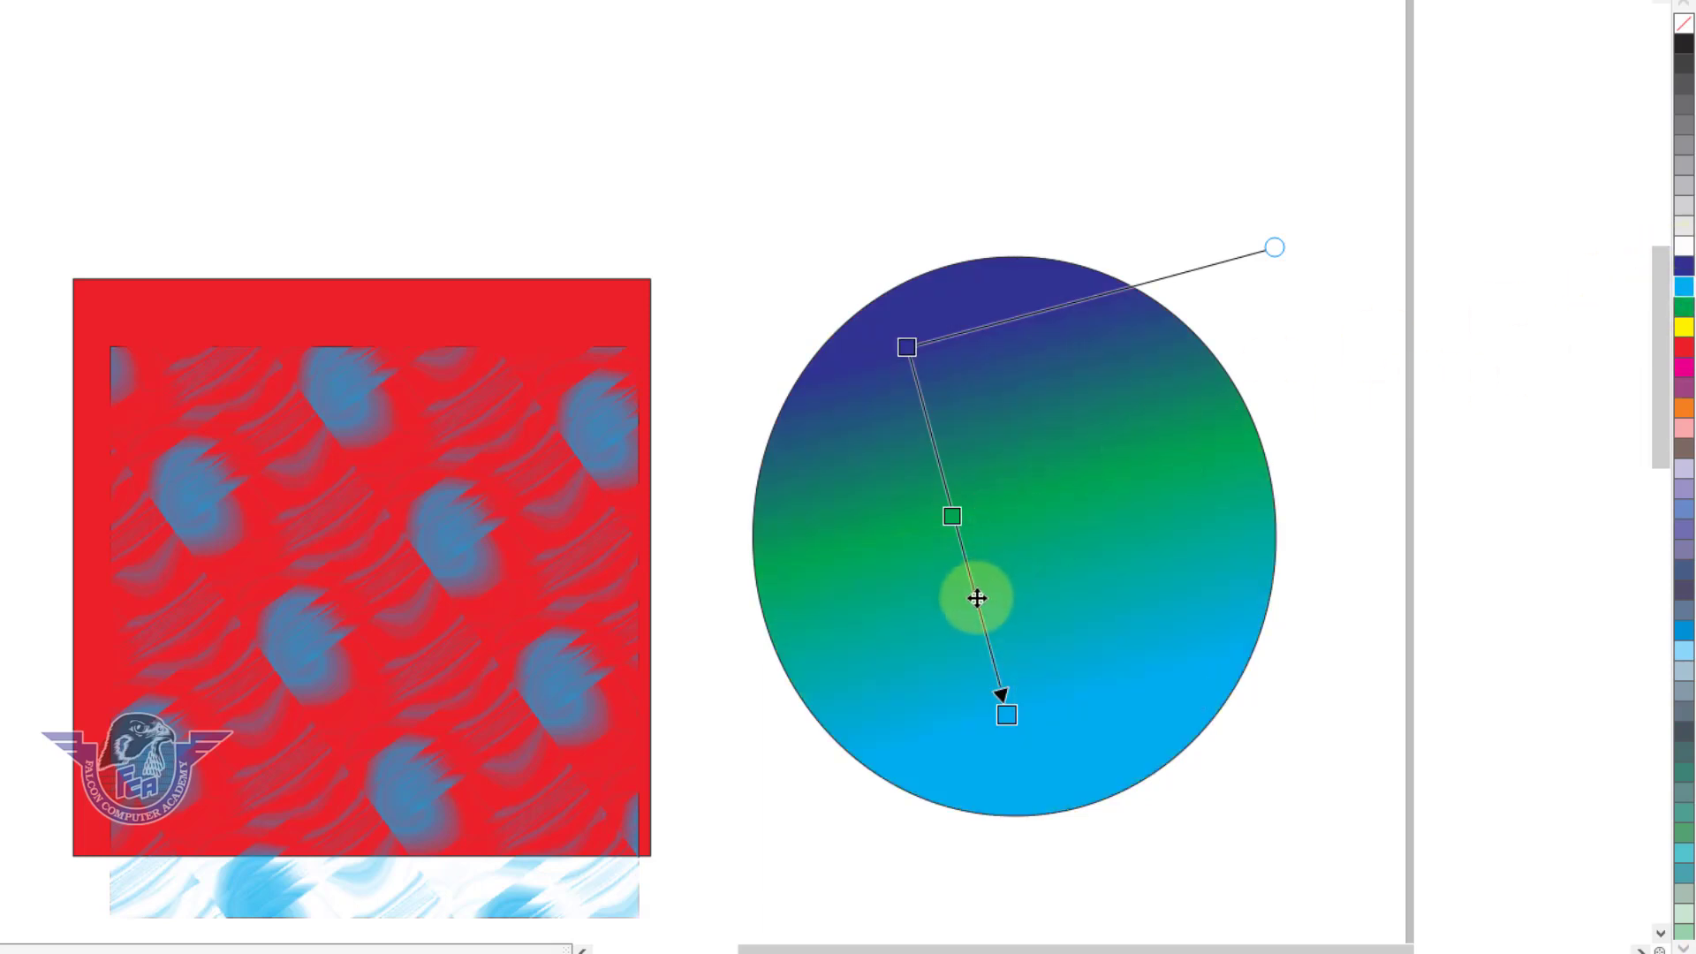
pyautogui.click(1684, 328)
# Redraw the gradient diagonally across the ellipse and add a red node at 10%, close to the dark blue start.
pyautogui.moveTo(1007, 498); pyautogui.dragTo(1109, 623)
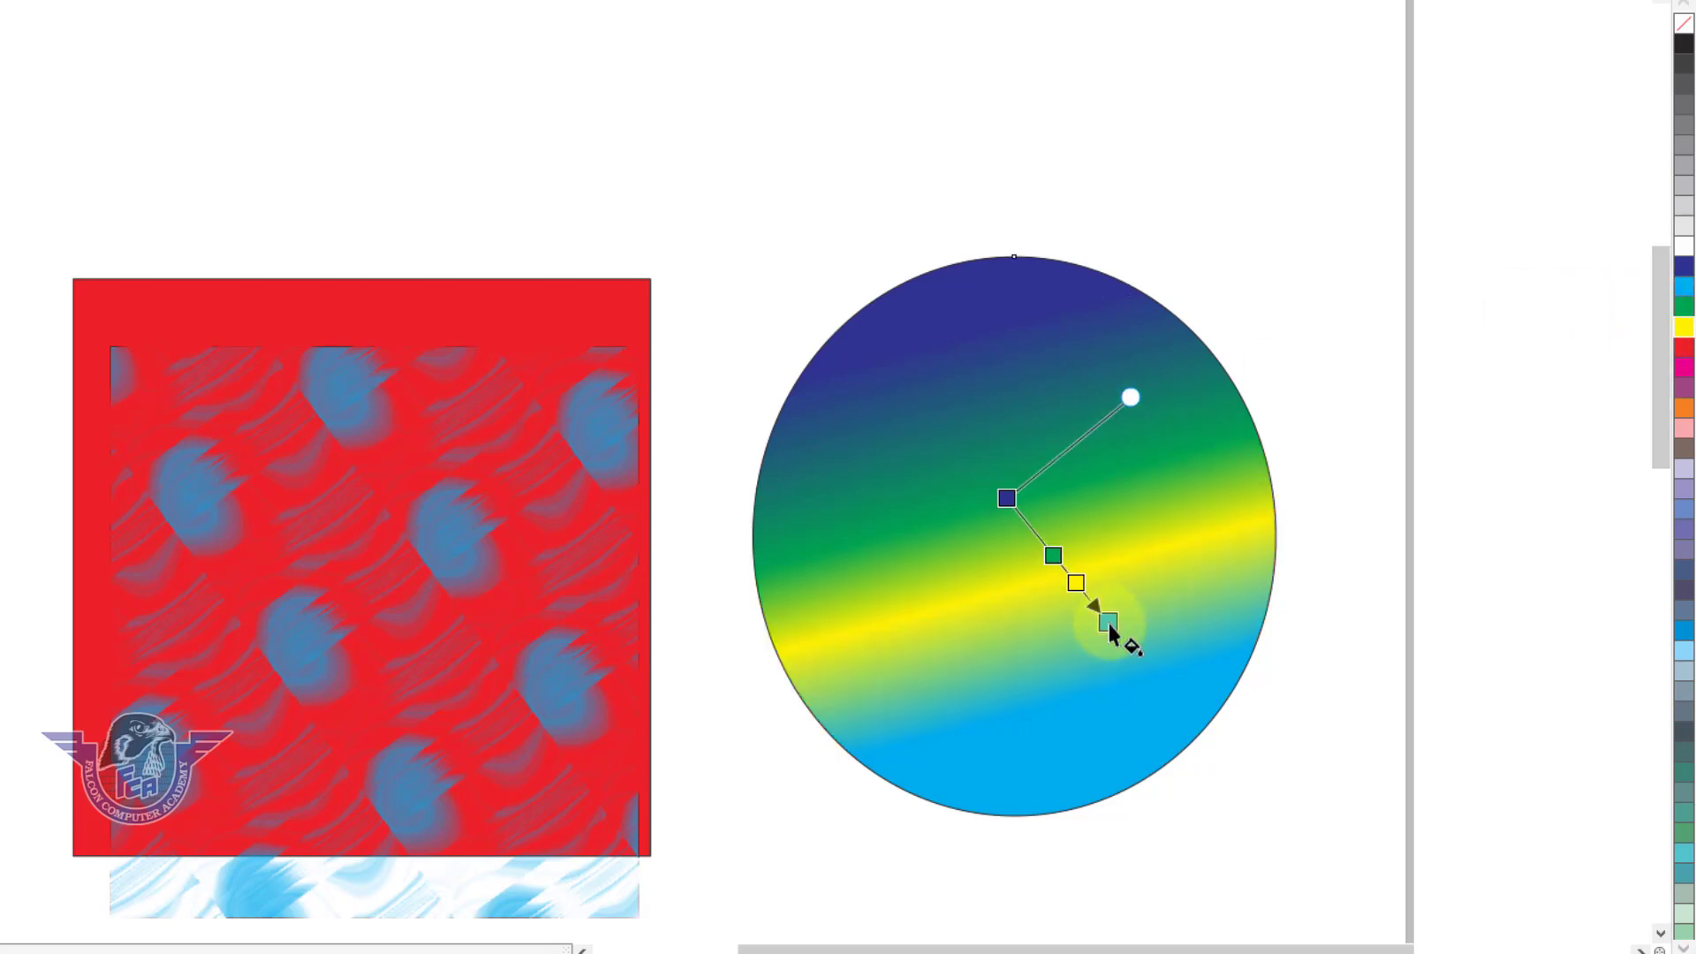
pyautogui.press('space')
pyautogui.moveTo(1015, 646); pyautogui.dragTo(1030, 681)
pyautogui.moveTo(947, 360); pyautogui.dragTo(1185, 797)
pyautogui.moveTo(953, 359); pyautogui.dragTo(940, 334)
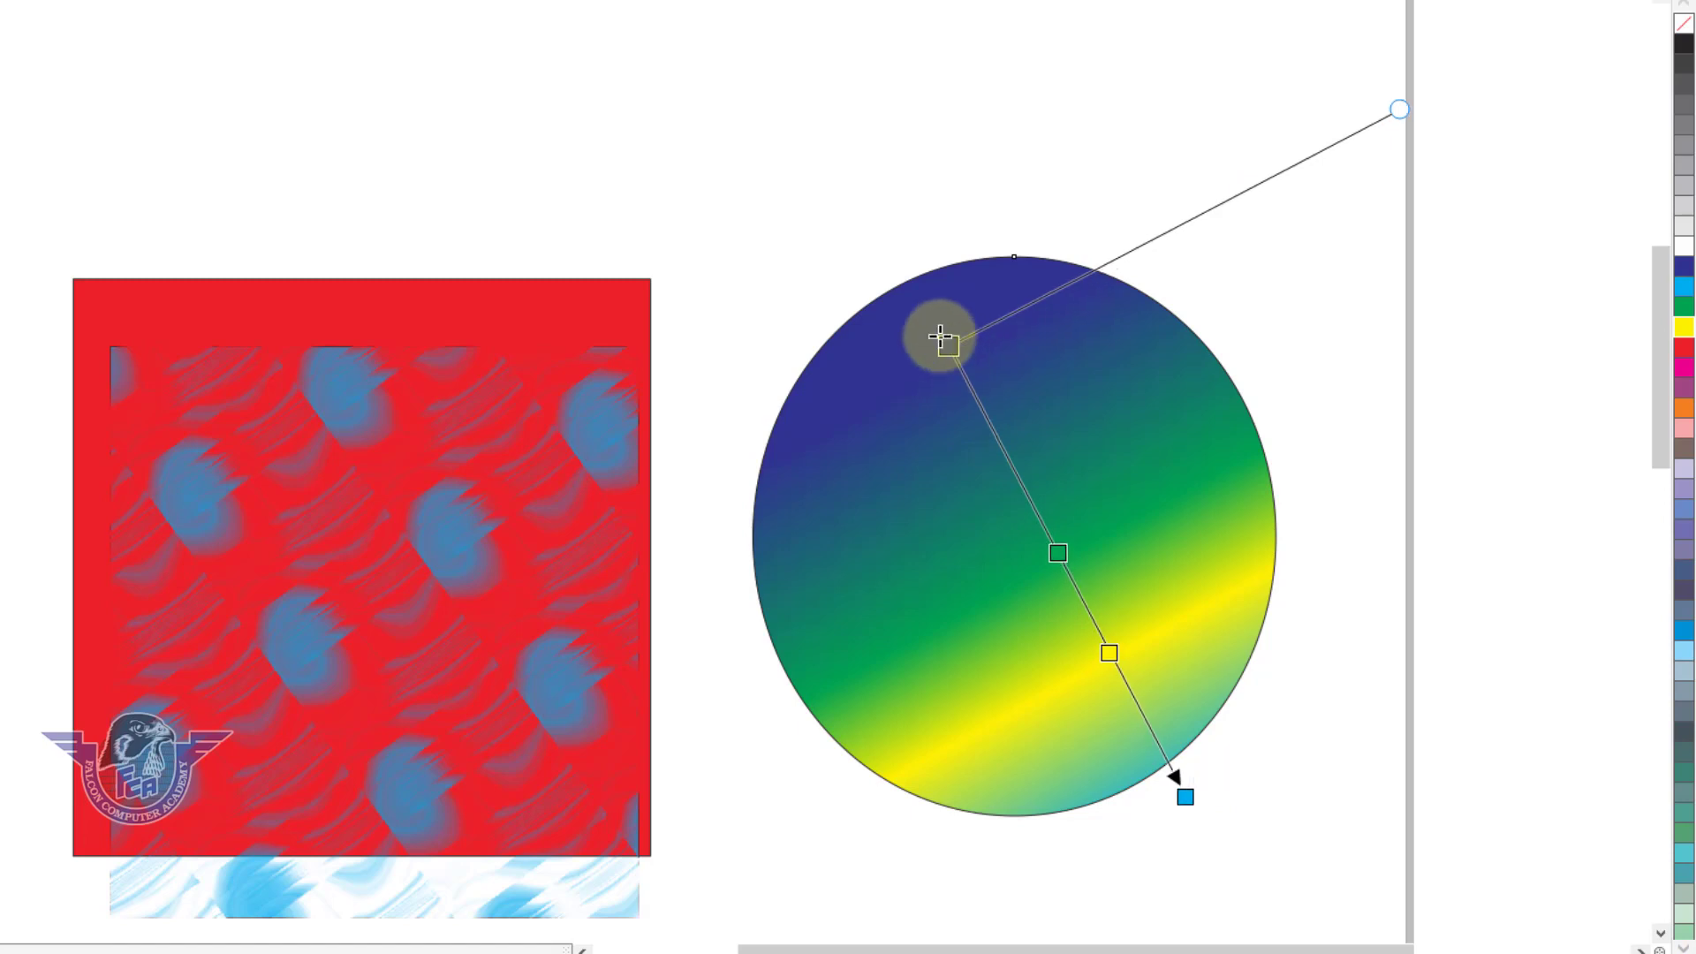
pyautogui.doubleClick(963, 380)
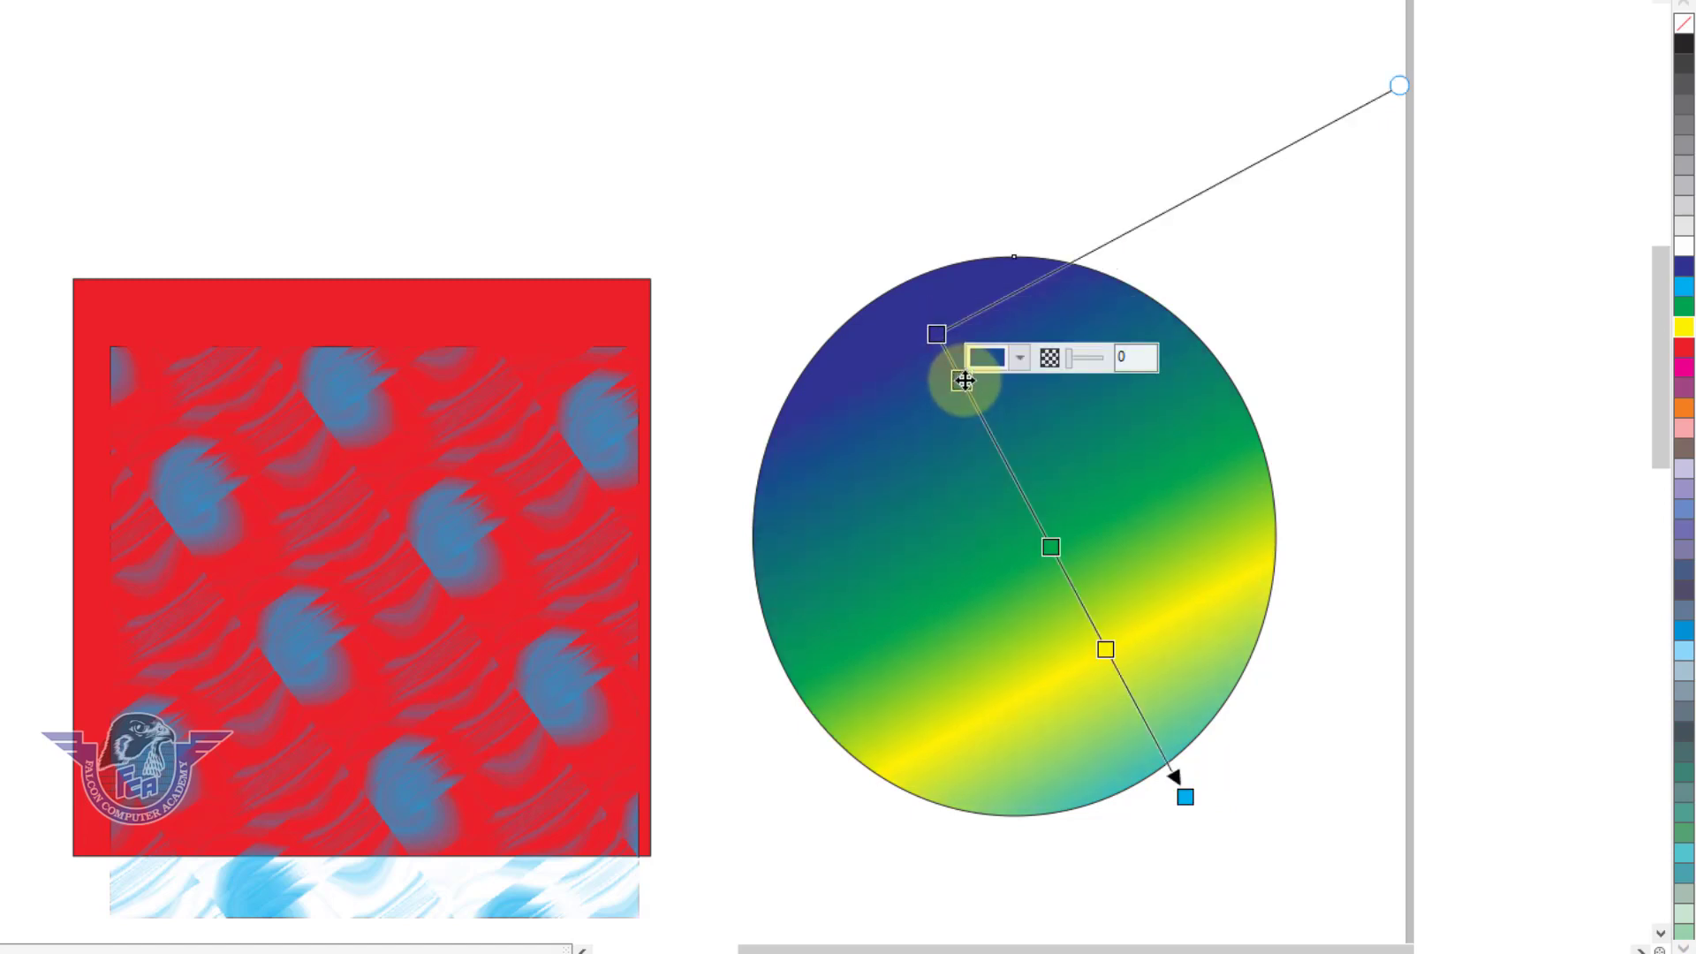
pyautogui.click(1684, 358)
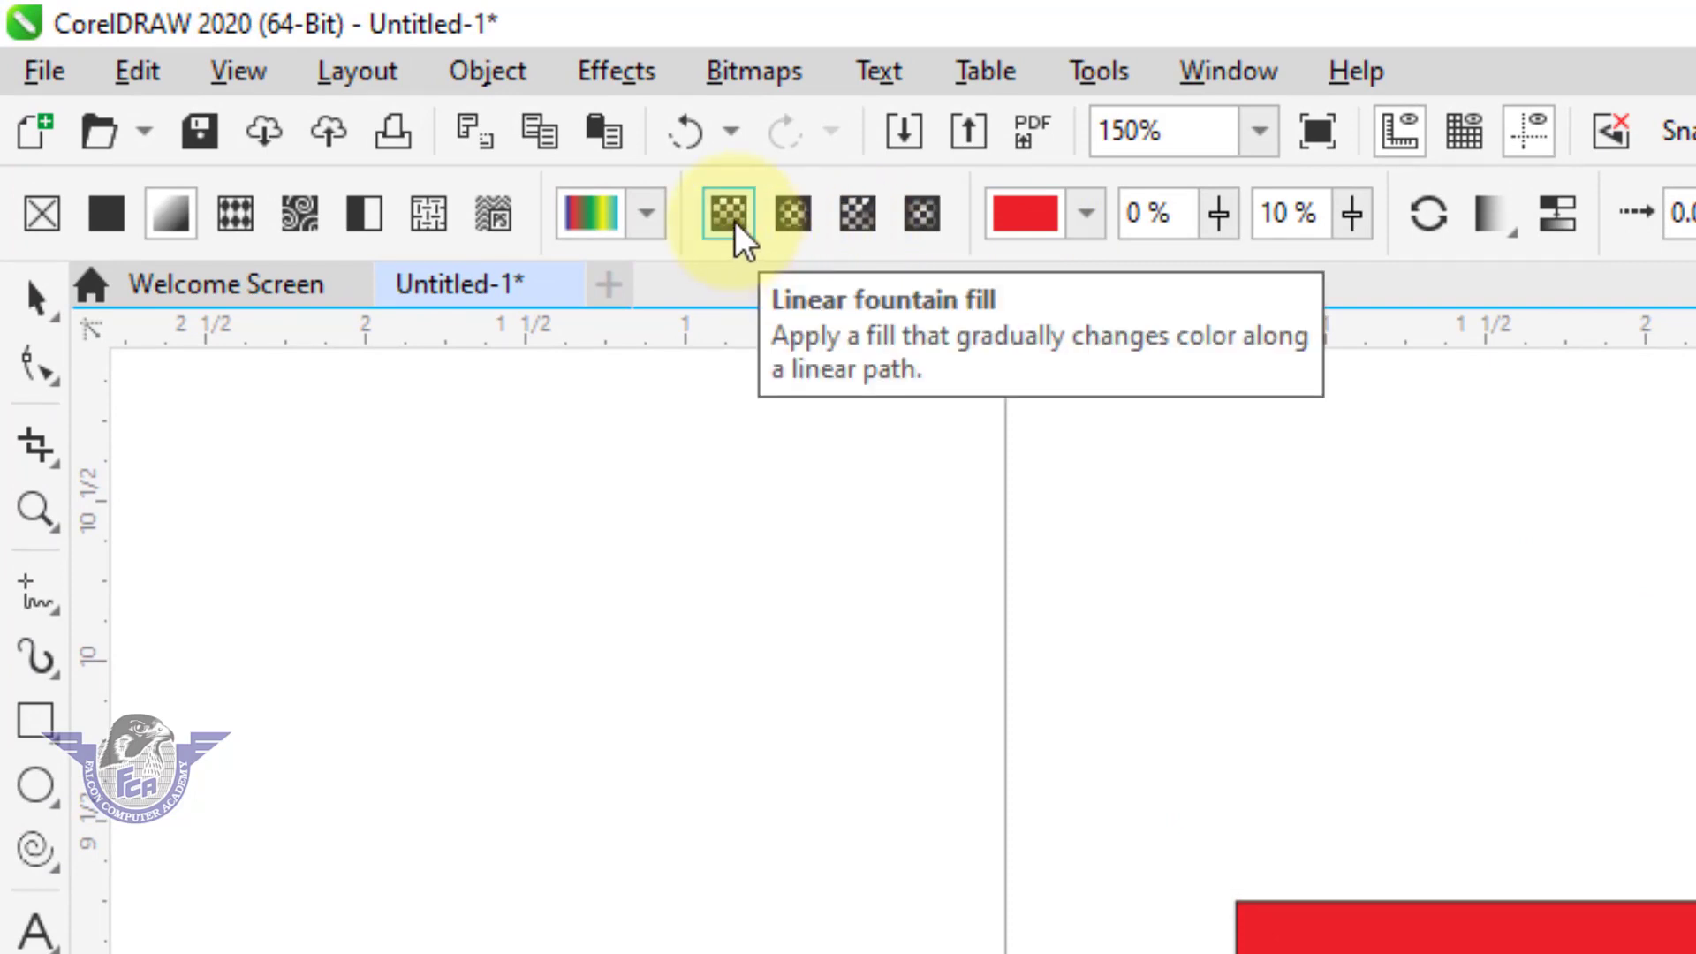
# Change the ellipse's fill to an elliptical fountain fill and redraw it several times to reposition its center and radius.
pyautogui.click(801, 232)
pyautogui.moveTo(1362, 564); pyautogui.dragTo(1472, 701)
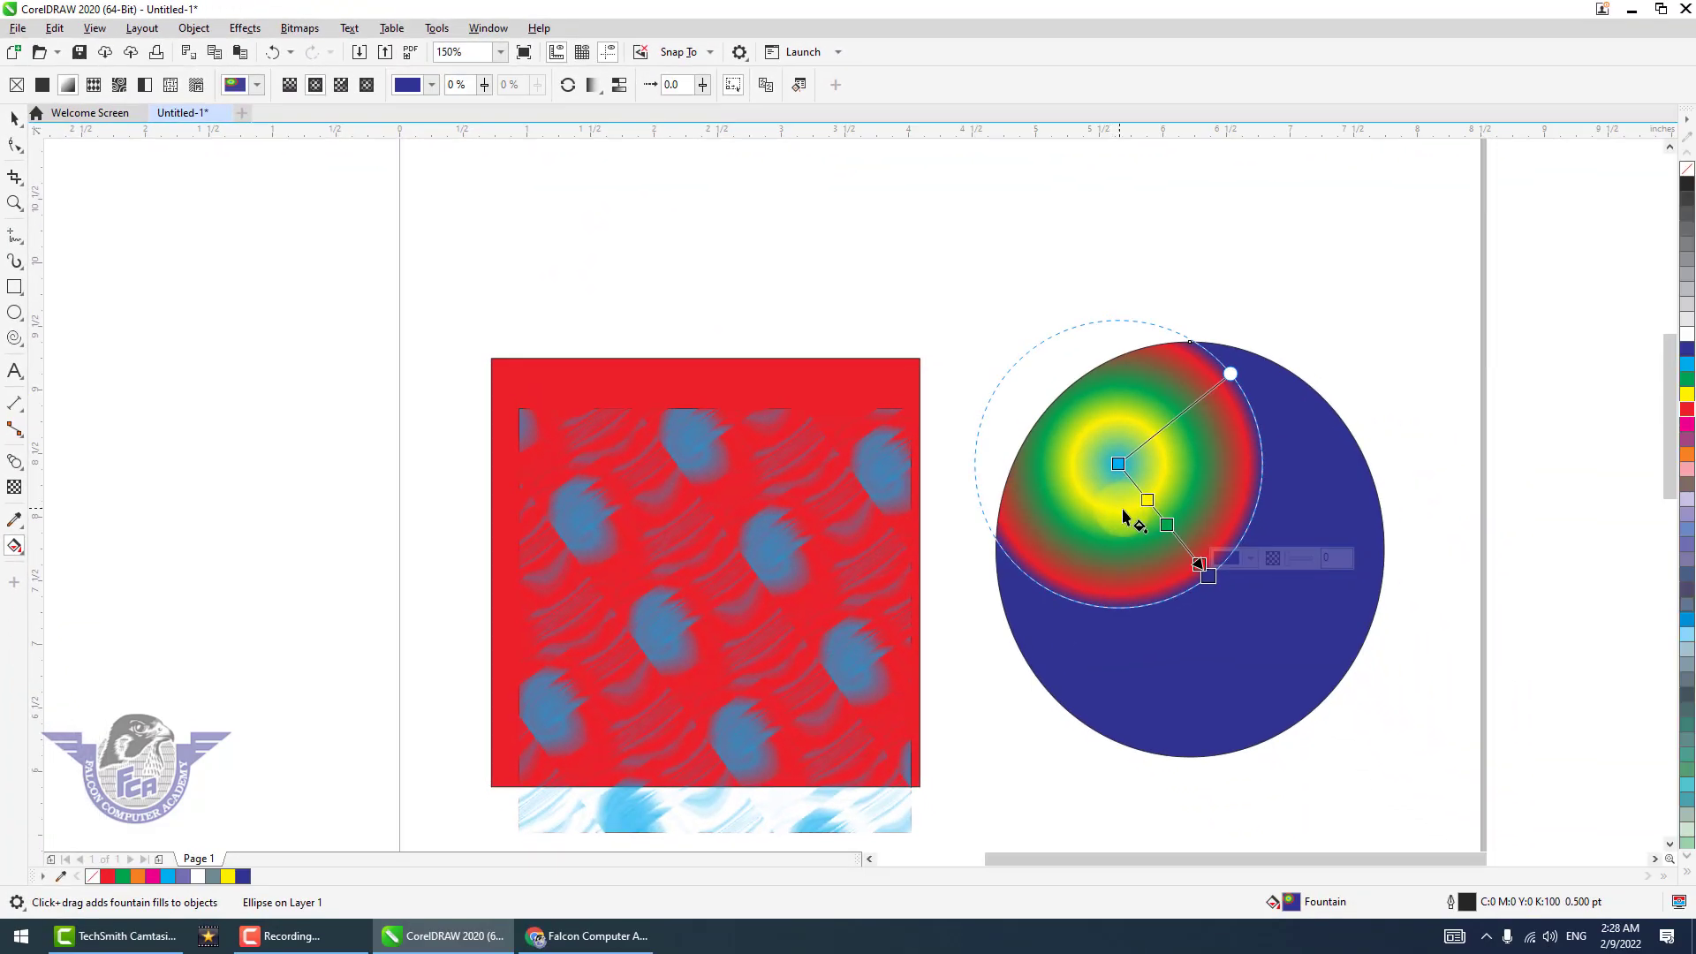
pyautogui.moveTo(1123, 513); pyautogui.dragTo(1237, 652)
pyautogui.moveTo(1233, 535); pyautogui.dragTo(1352, 683)
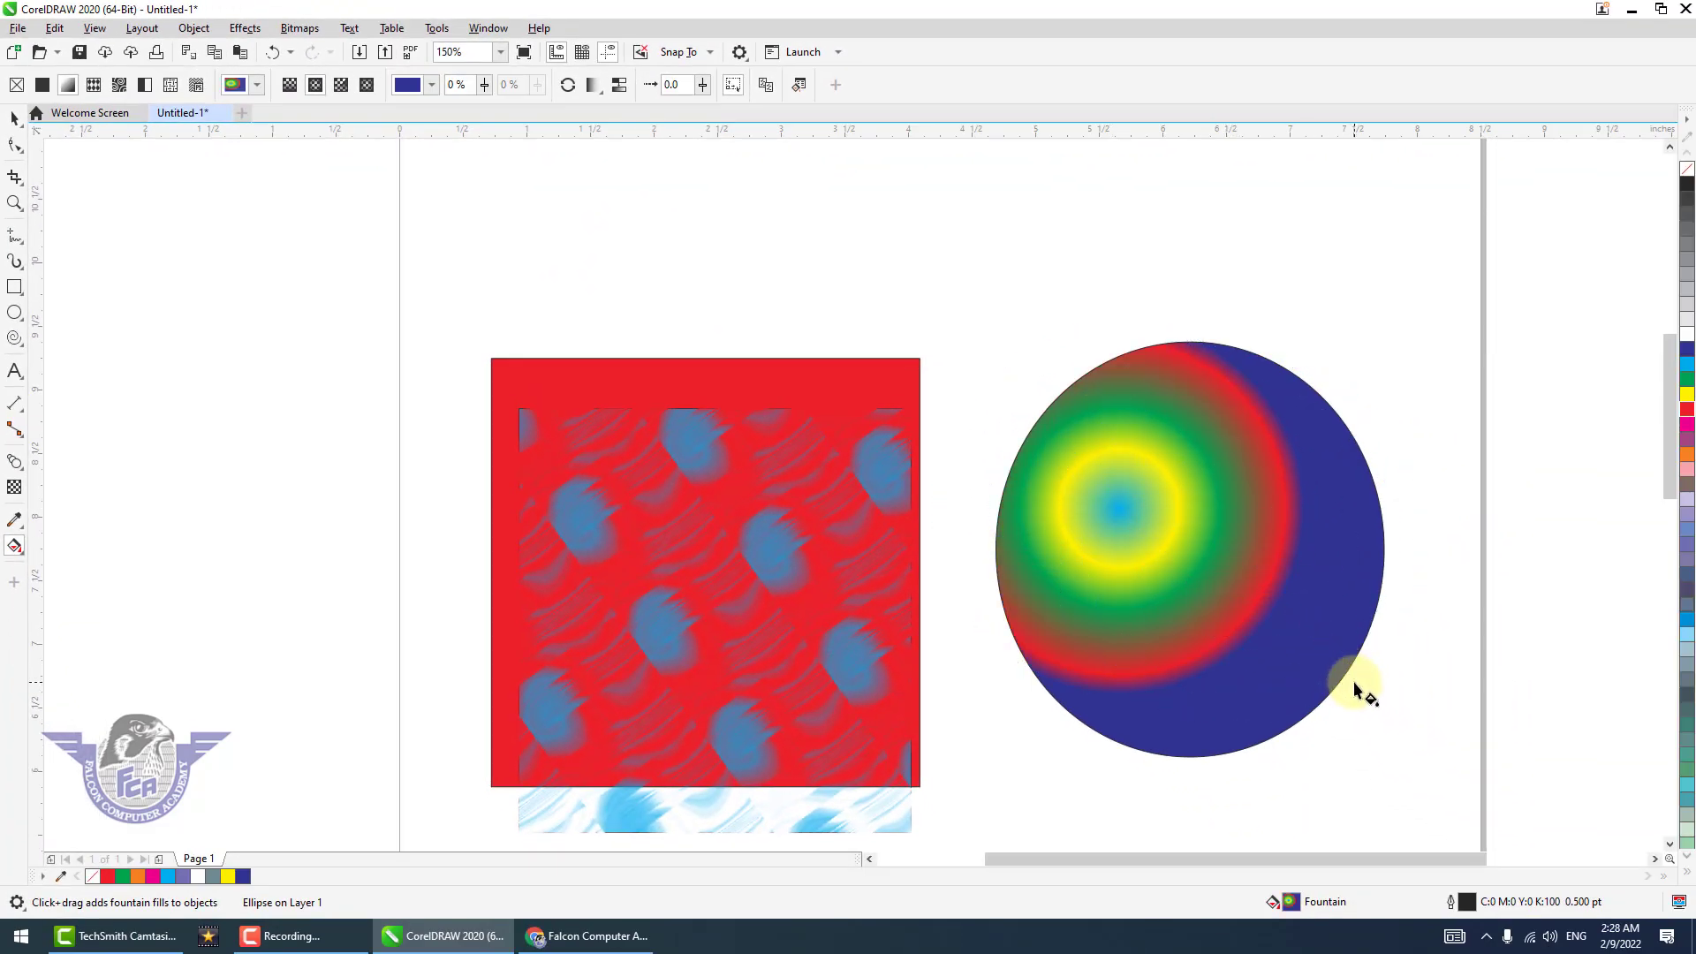
pyautogui.moveTo(1118, 560); pyautogui.dragTo(1217, 684)
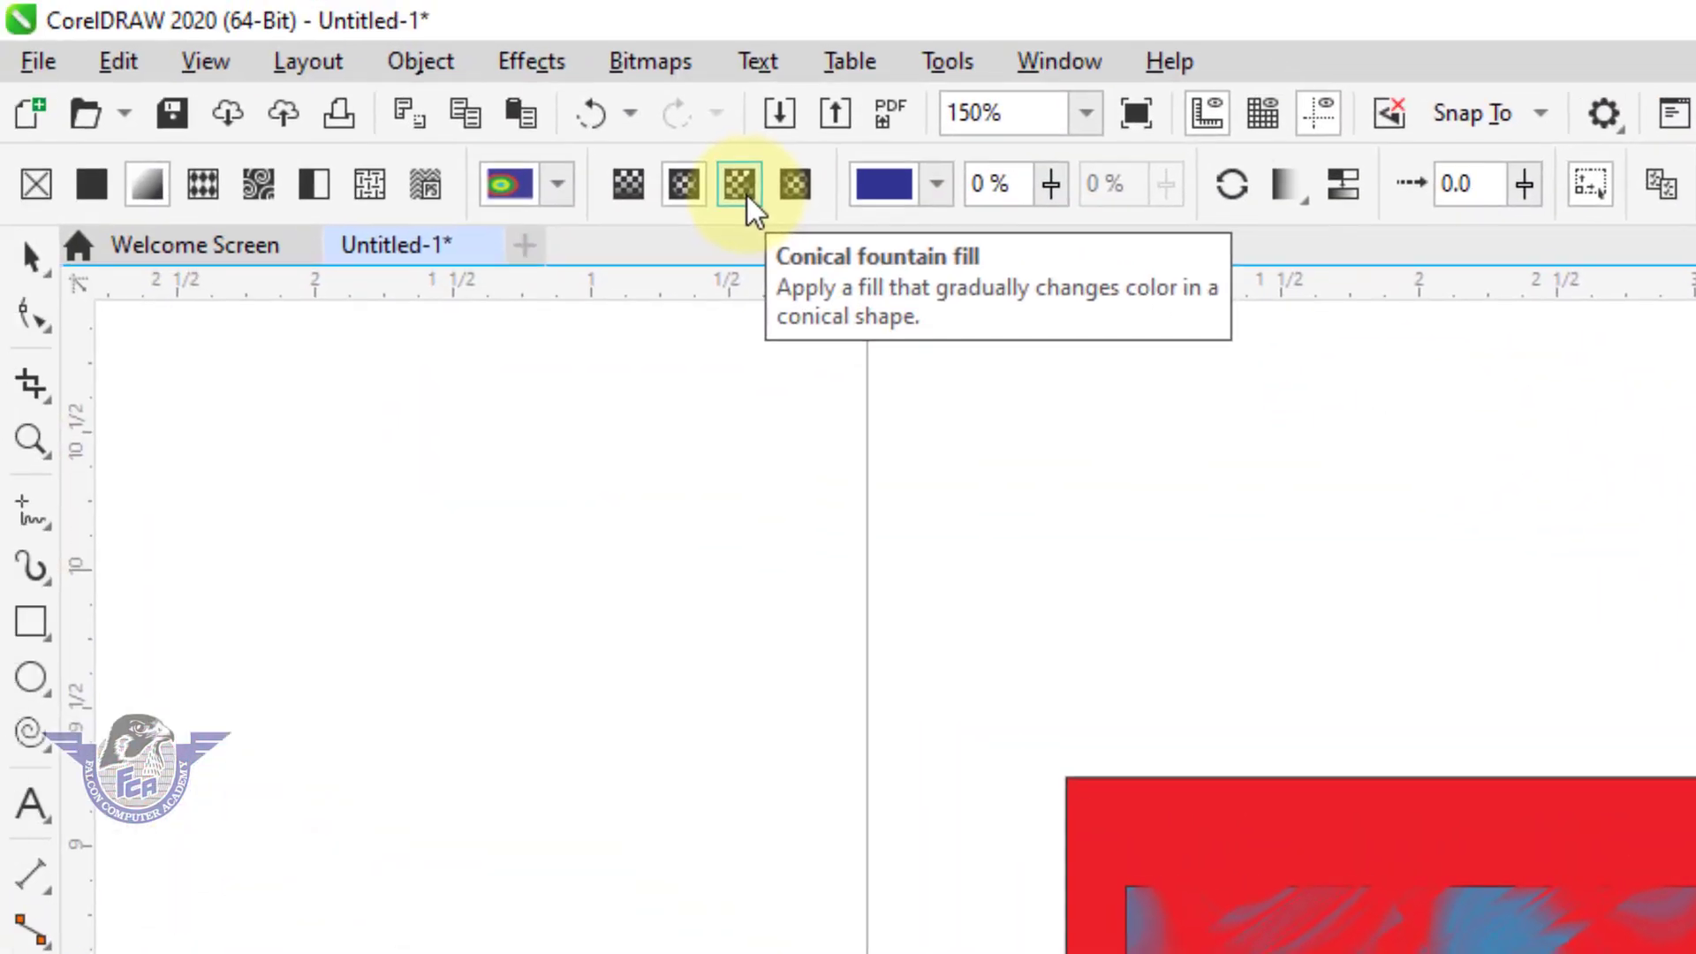
pyautogui.click(745, 193)
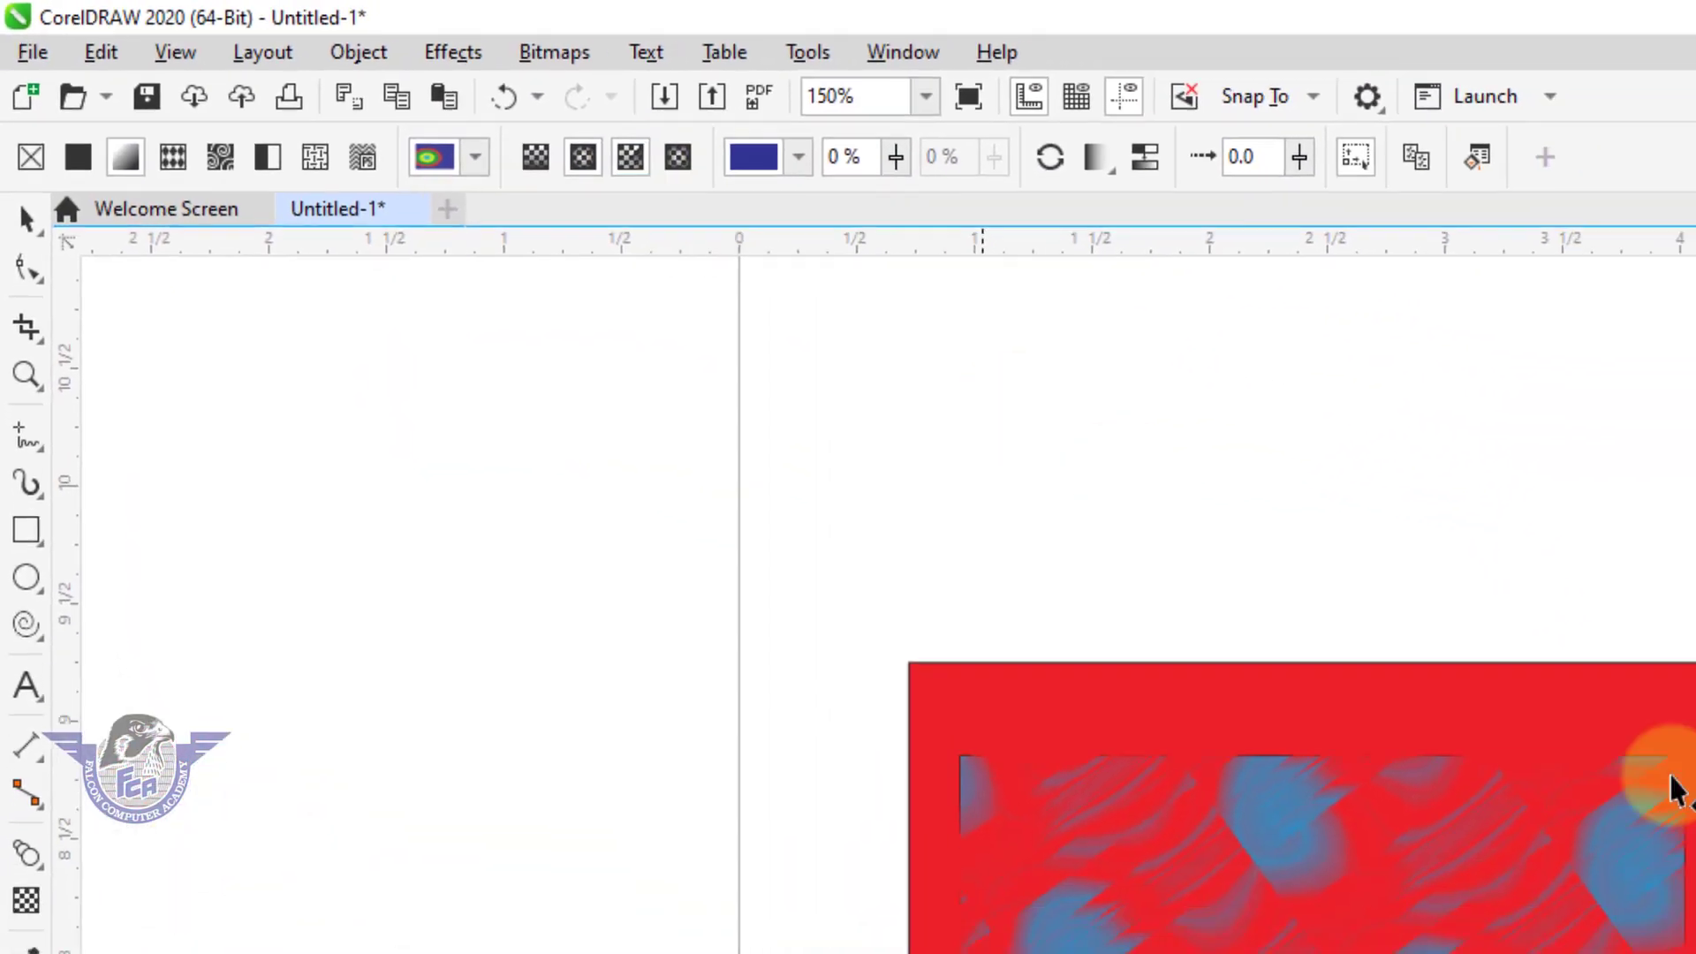
# Change the ellipse's fill to a conical fountain fill and redraw it several times to reposition its center and angle.
pyautogui.moveTo(1390, 648); pyautogui.dragTo(1450, 709)
pyautogui.moveTo(1403, 549); pyautogui.dragTo(1548, 698)
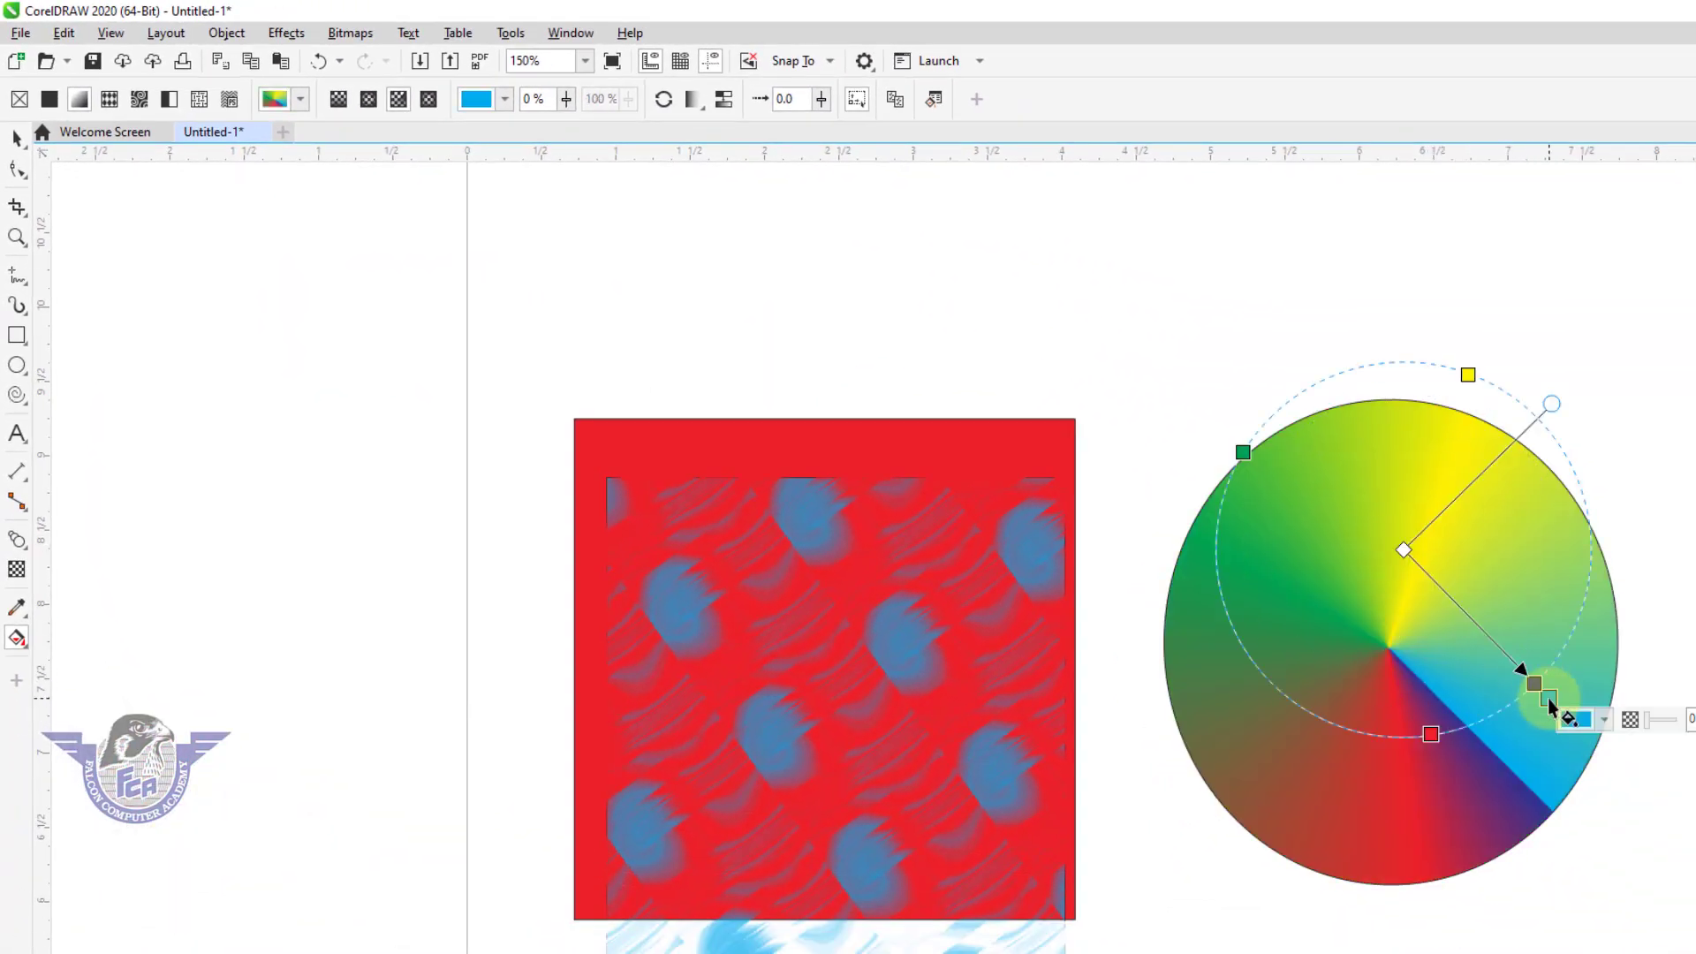
pyautogui.moveTo(1386, 666); pyautogui.dragTo(1469, 757)
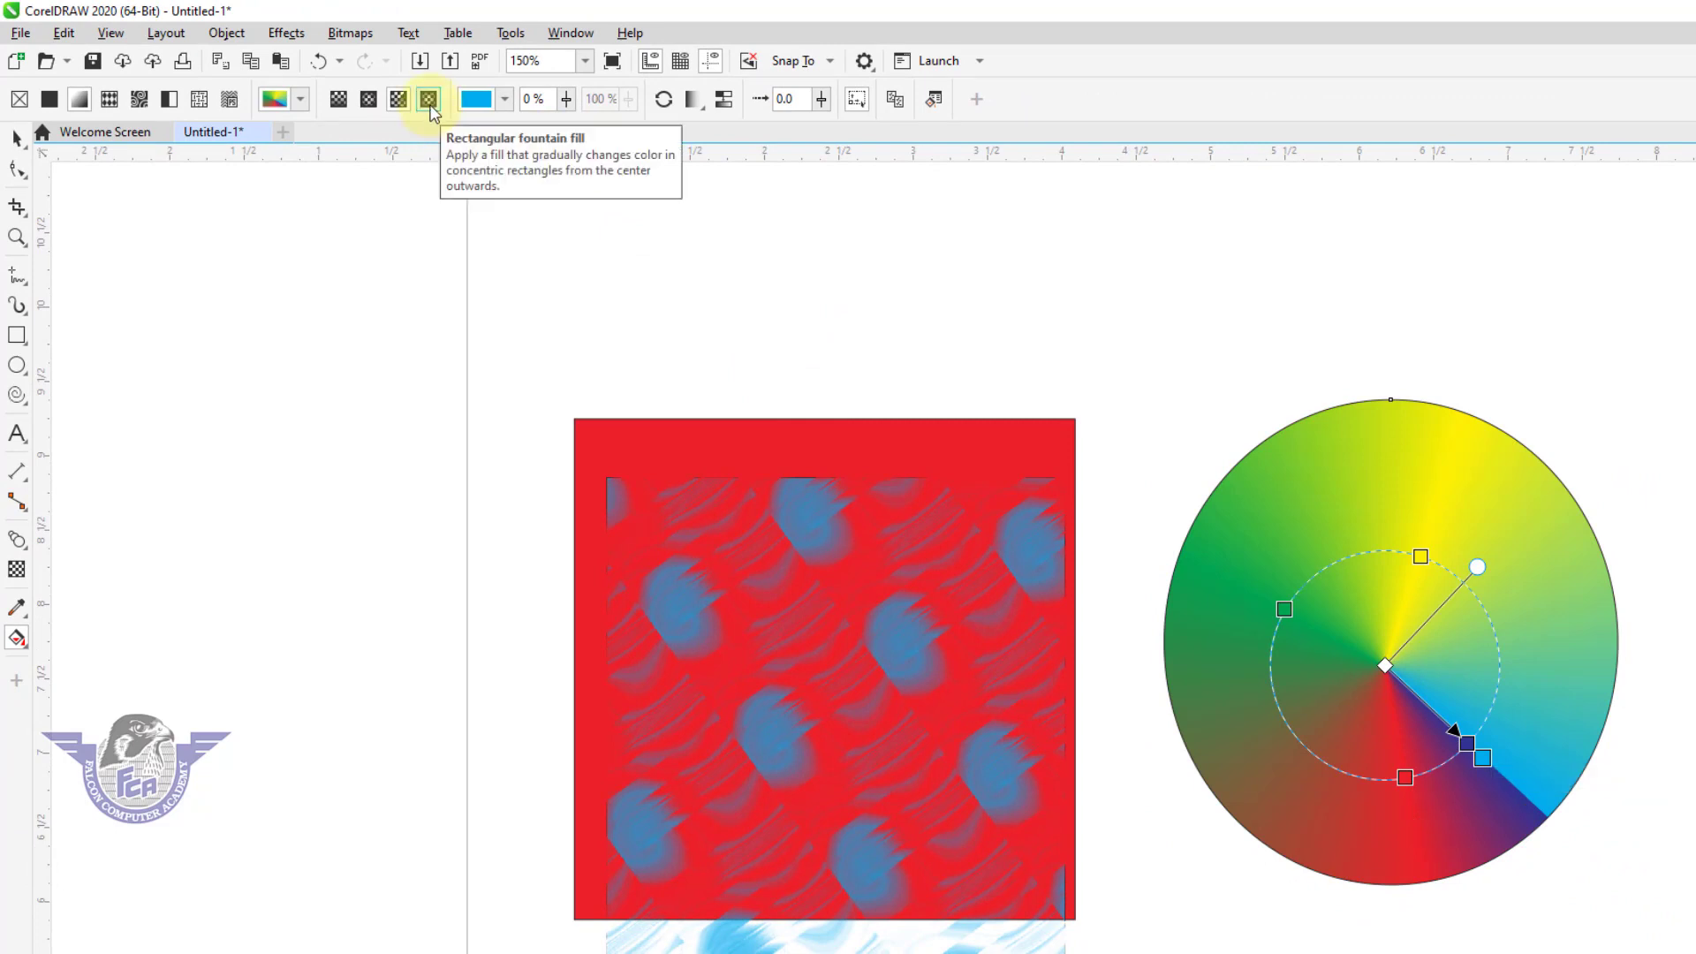
# Change the ellipse's fill to a rectangular fountain fill and redraw it diagonally several times, ending with its center near the ellipse's middle.
pyautogui.click(429, 99)
pyautogui.moveTo(1370, 600); pyautogui.dragTo(1531, 777)
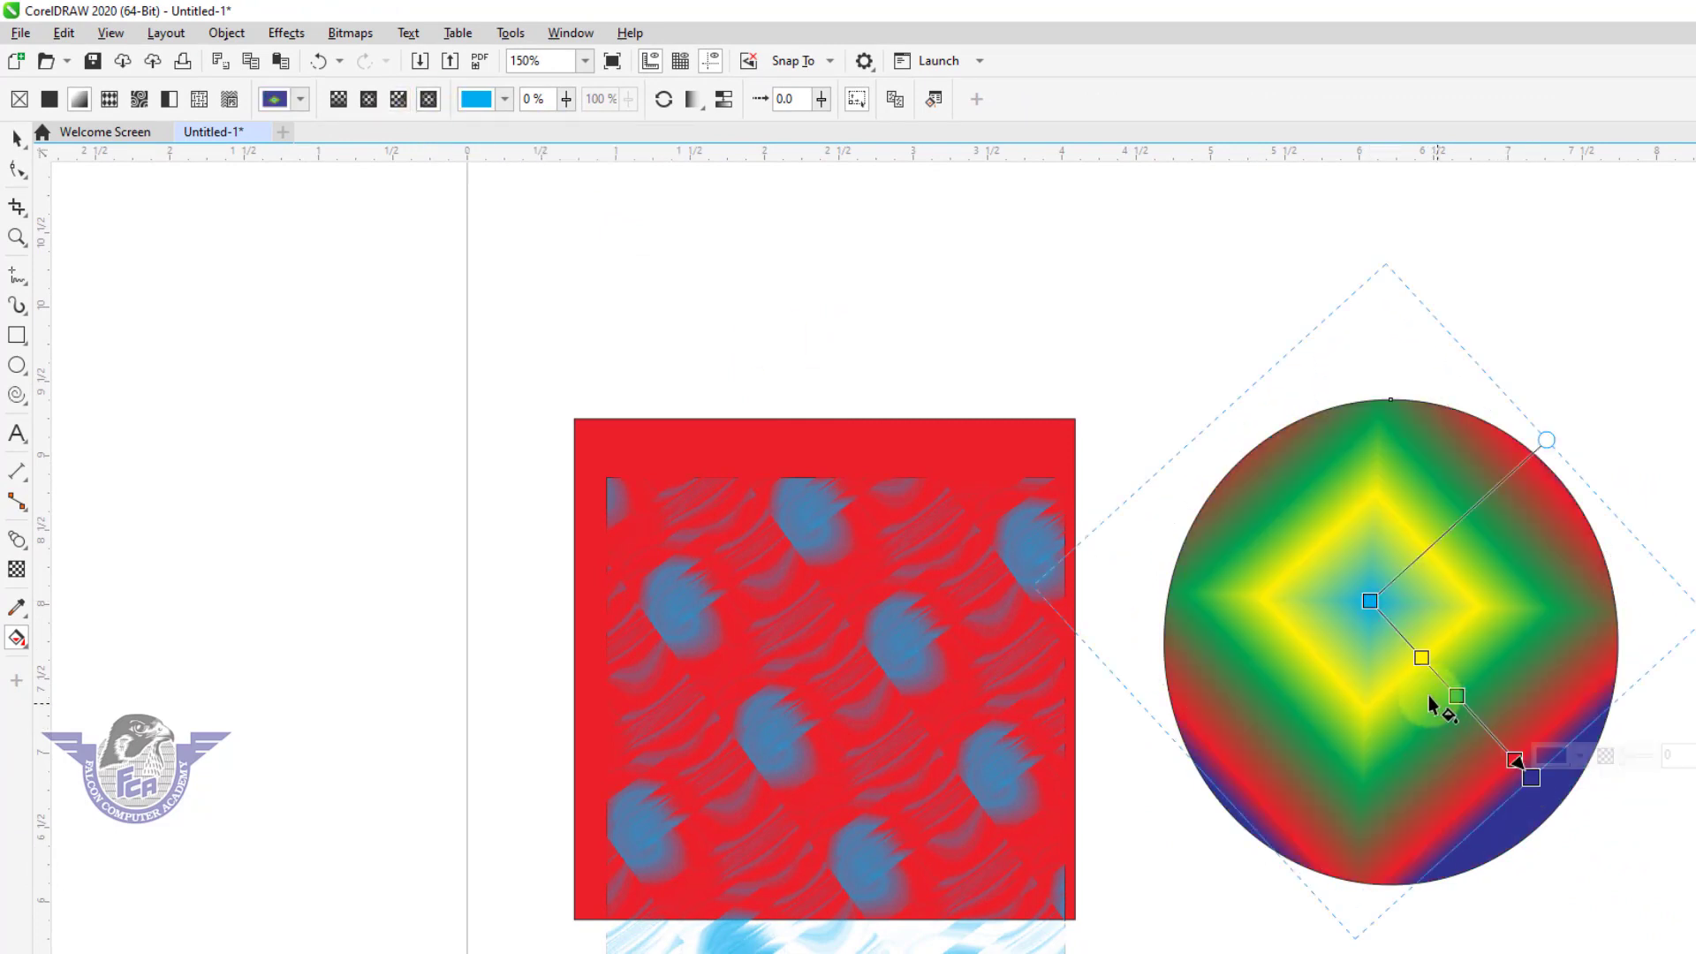
pyautogui.moveTo(1344, 647); pyautogui.dragTo(1434, 731)
pyautogui.moveTo(1496, 529); pyautogui.dragTo(1599, 655)
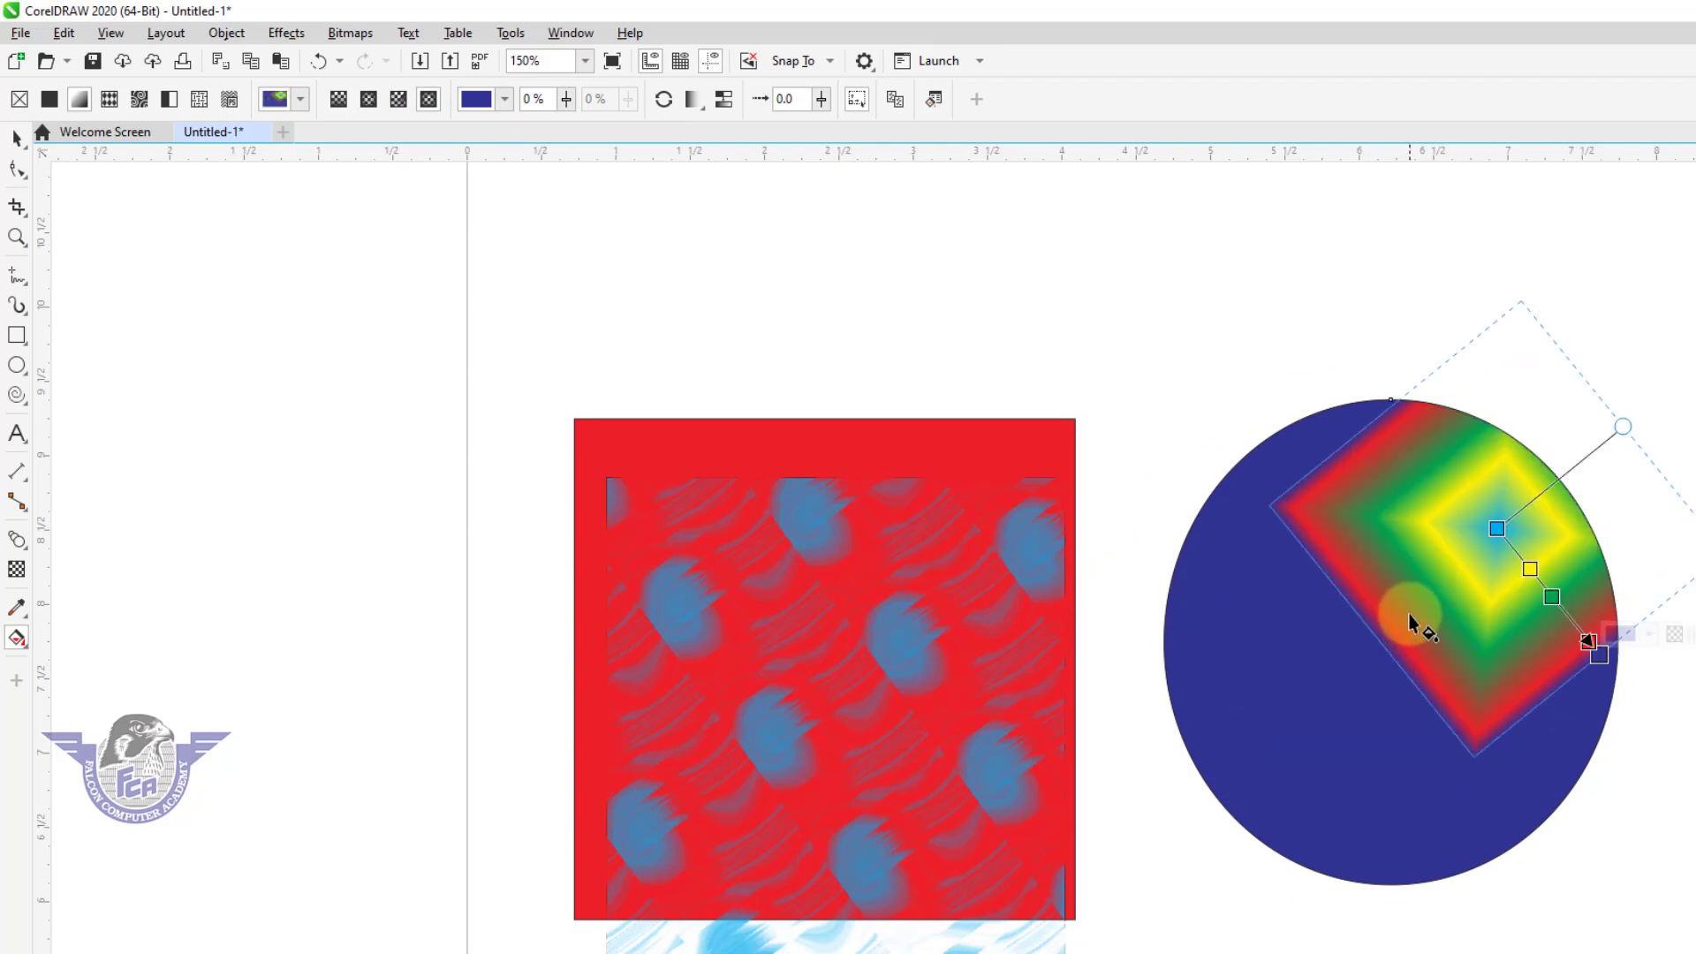
pyautogui.moveTo(1429, 609); pyautogui.dragTo(1573, 736)
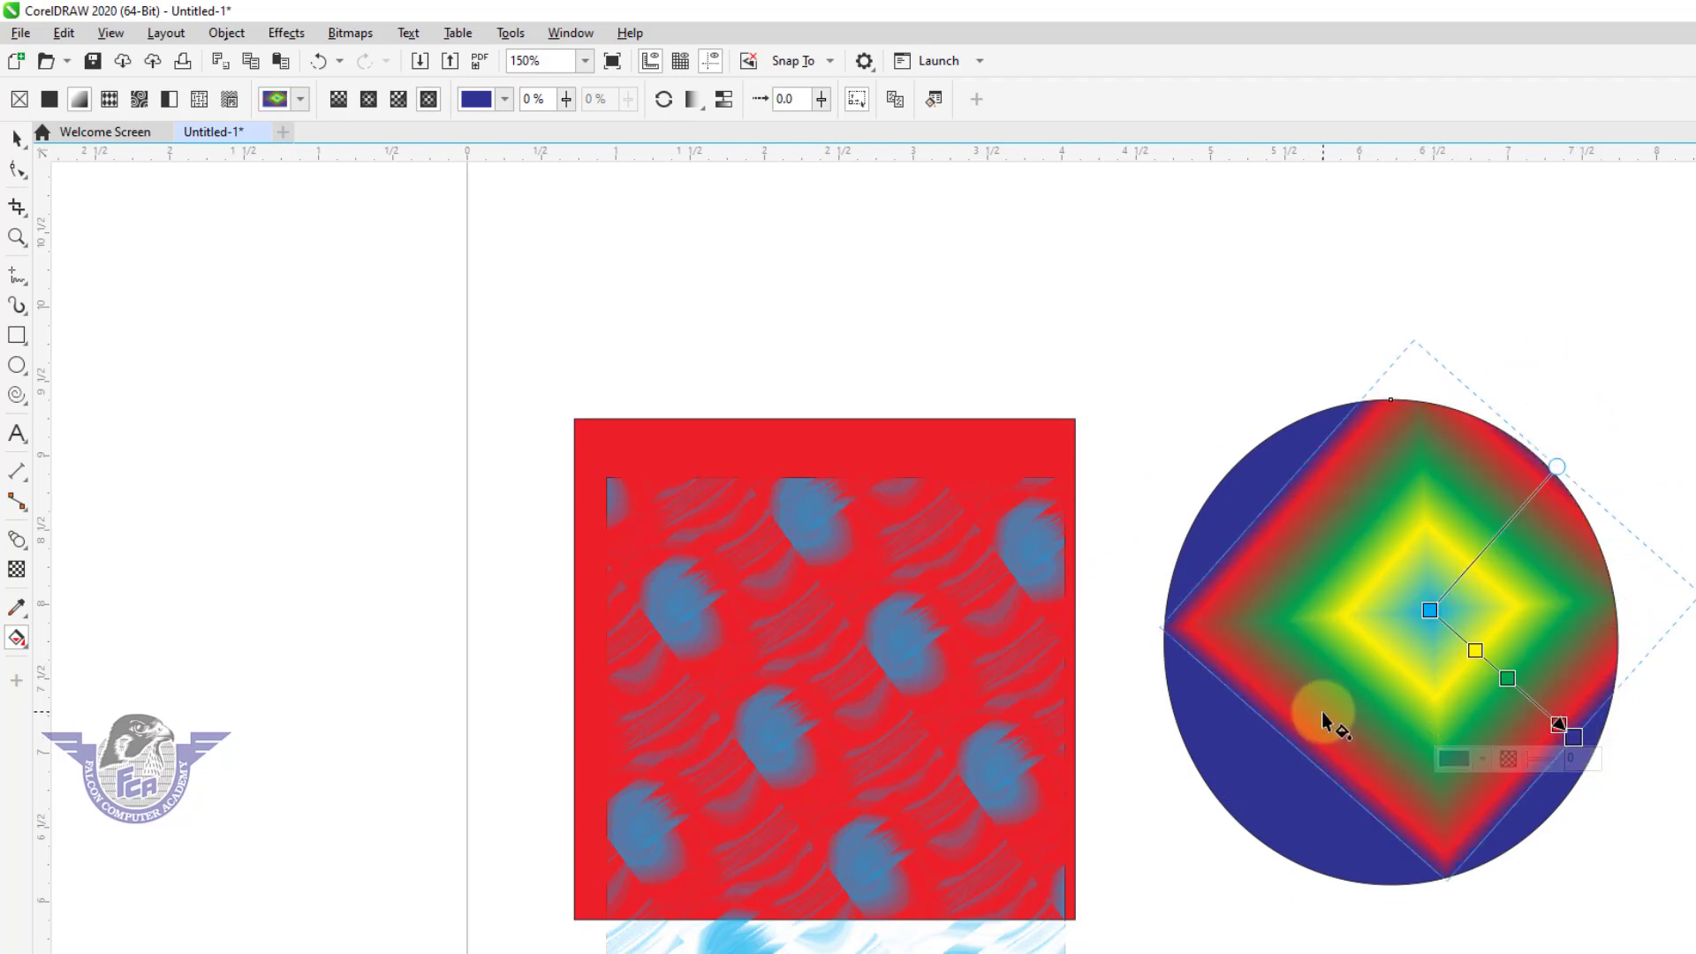
# Switch from the Interactive Fill tool to the Smart Fill tool.
pyautogui.click(29, 644)
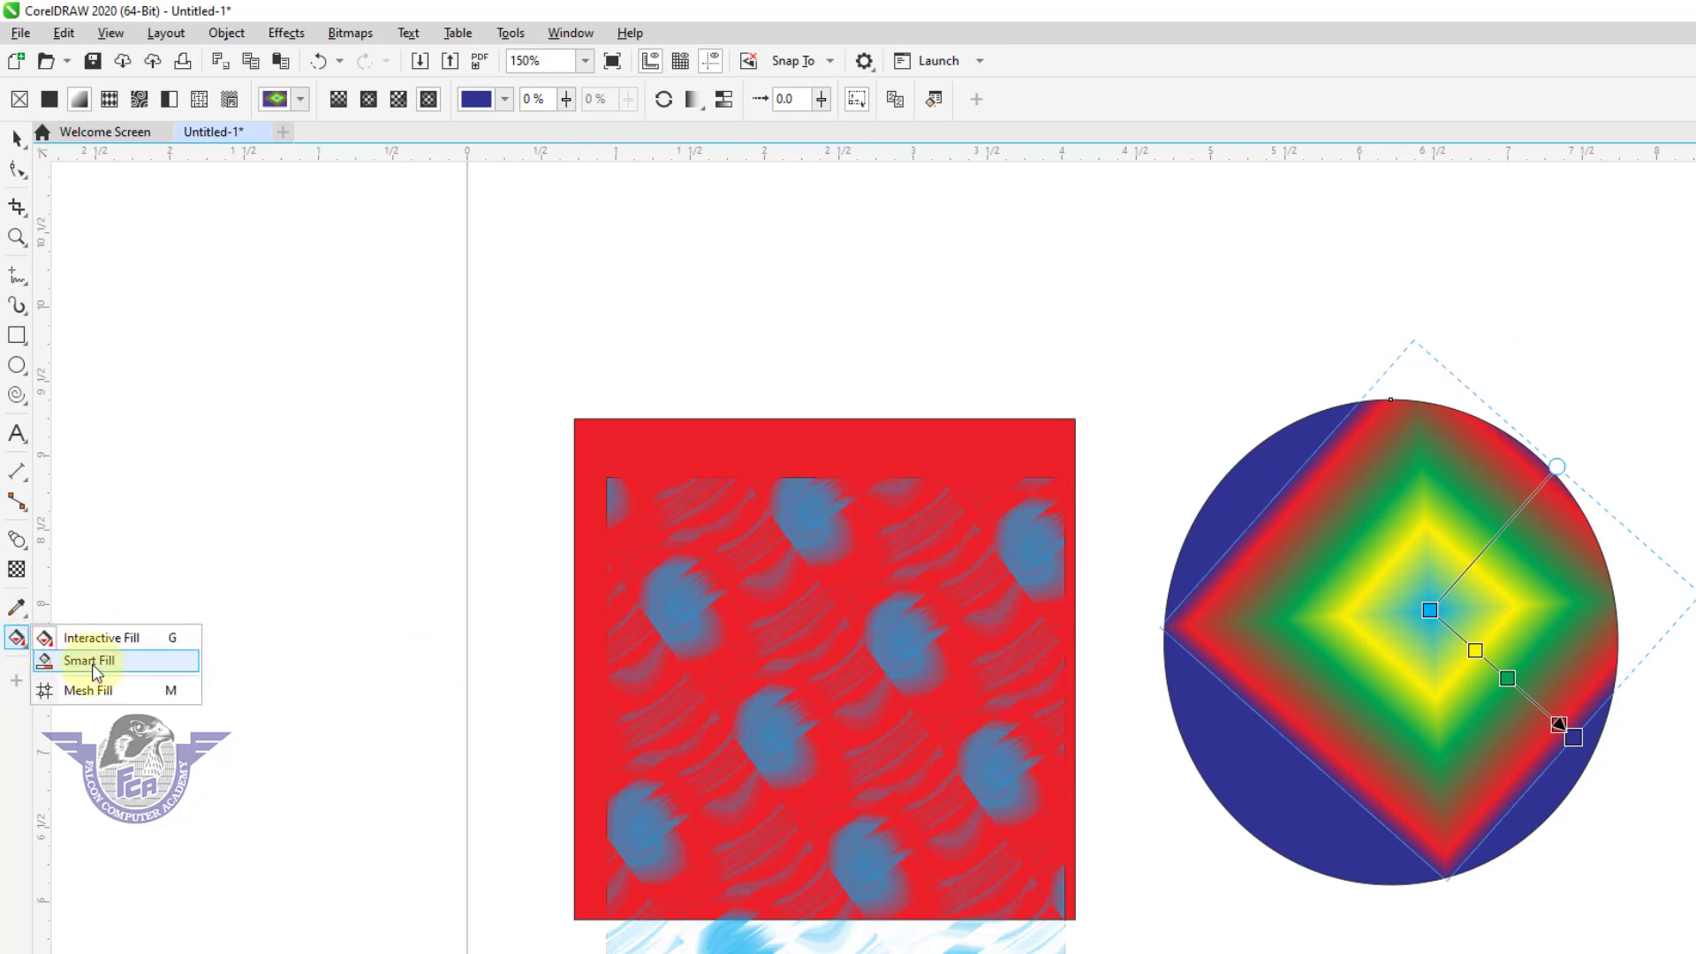
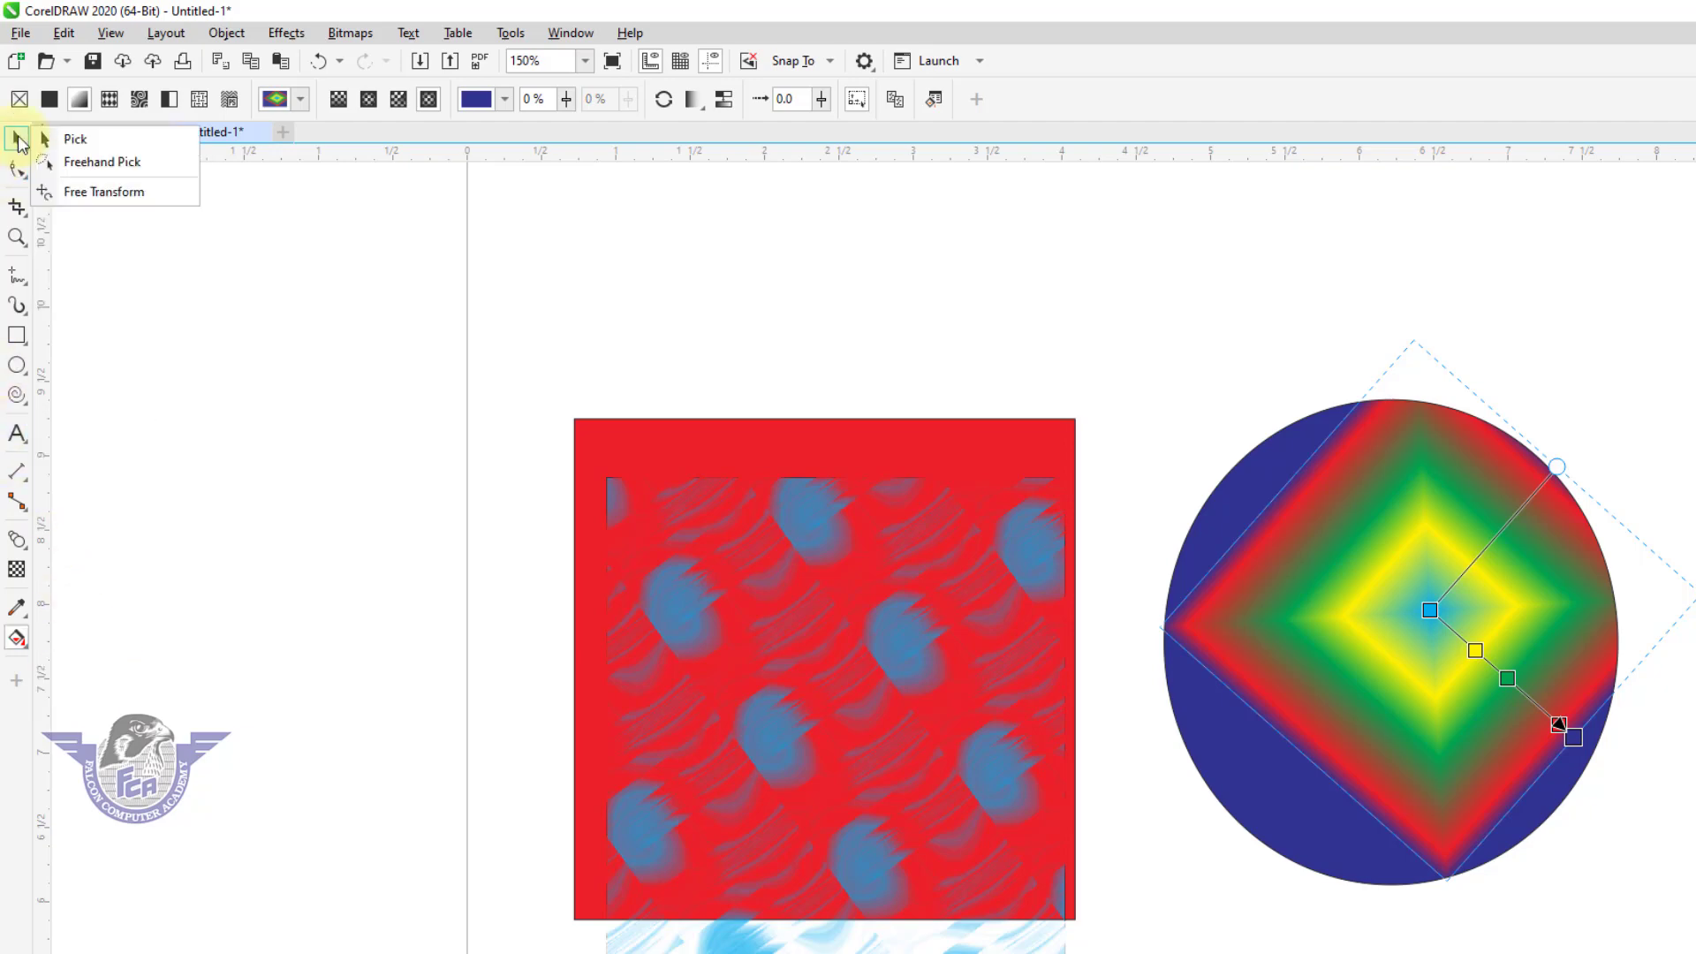
# Draw a circle about 1.26 inches in diameter in the empty space above the patterned red rectangle.
pyautogui.click(16, 139)
pyautogui.press('Escape')
pyautogui.click(17, 364)
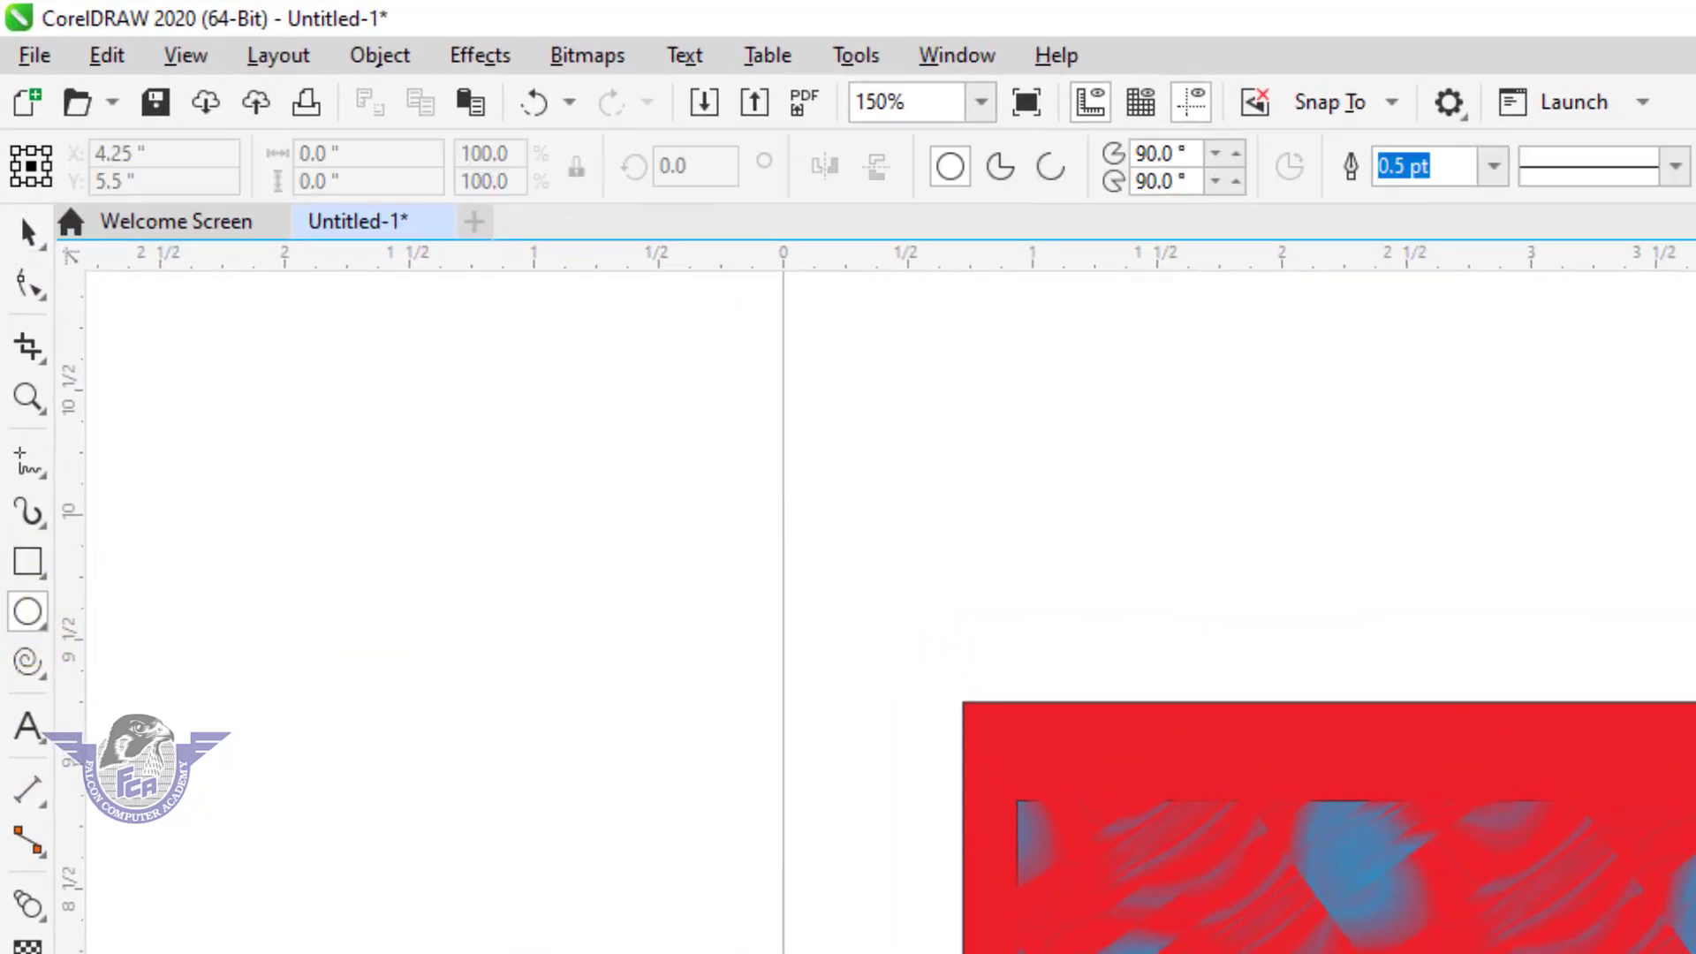
pyautogui.moveTo(1007, 319); pyautogui.dragTo(1340, 649)
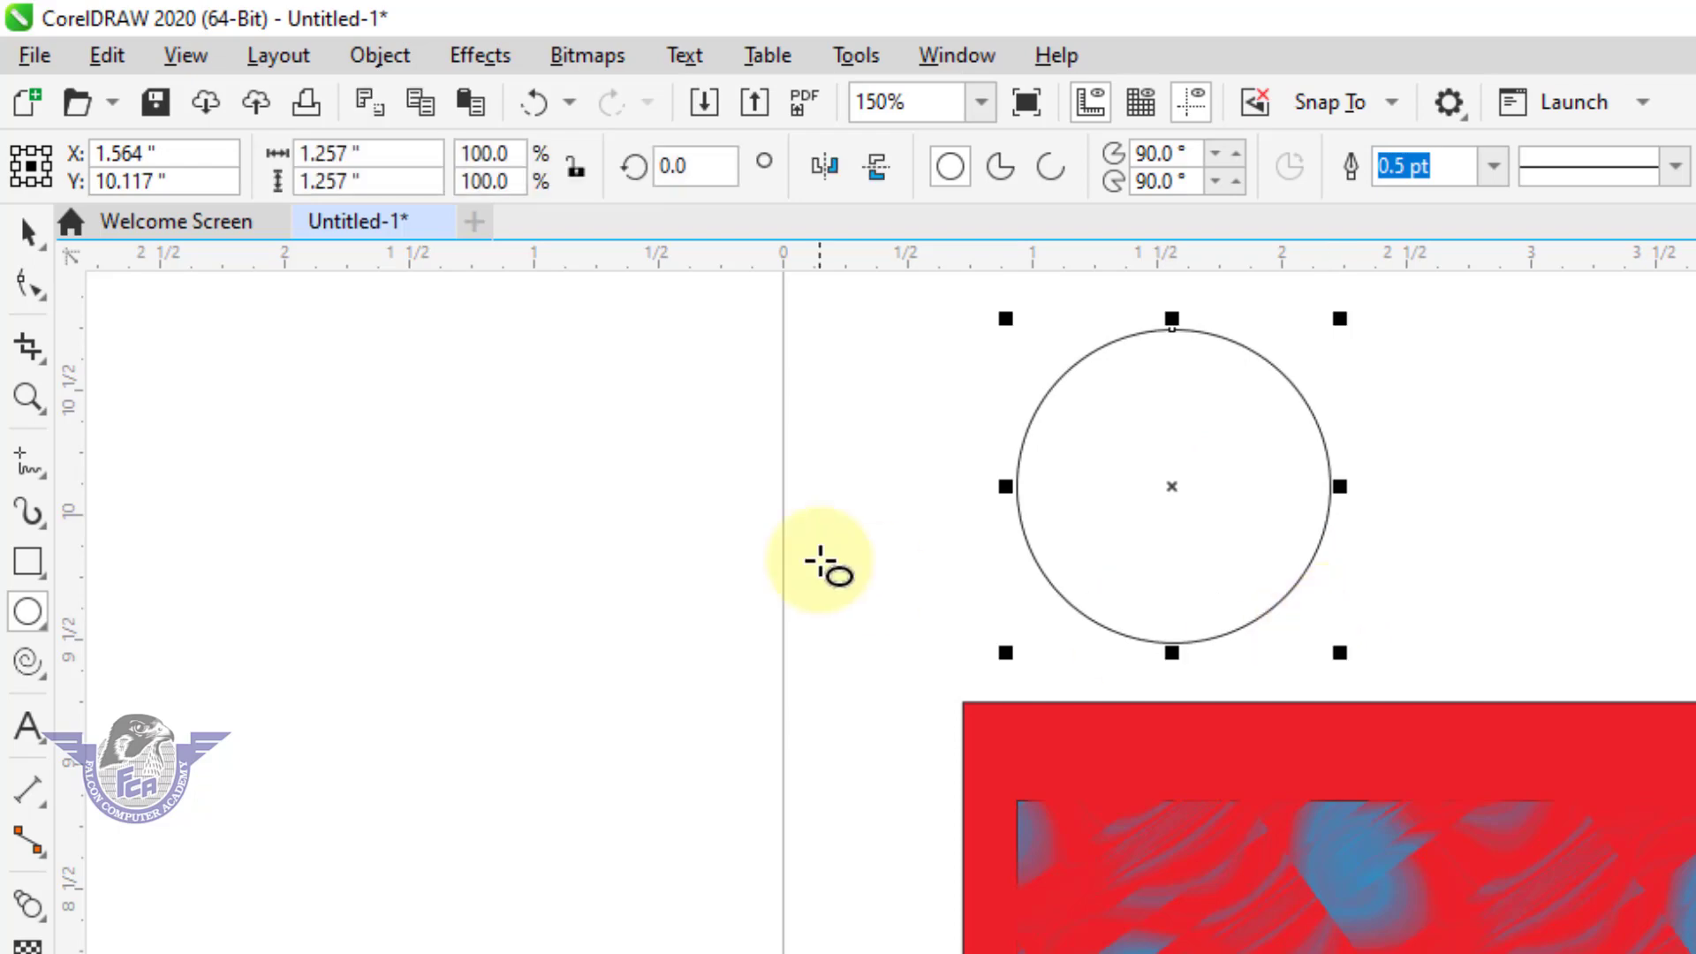
# Duplicate the circle slightly down and to the left so that the two circles overlap.
pyautogui.click(28, 233)
pyautogui.press('F2')
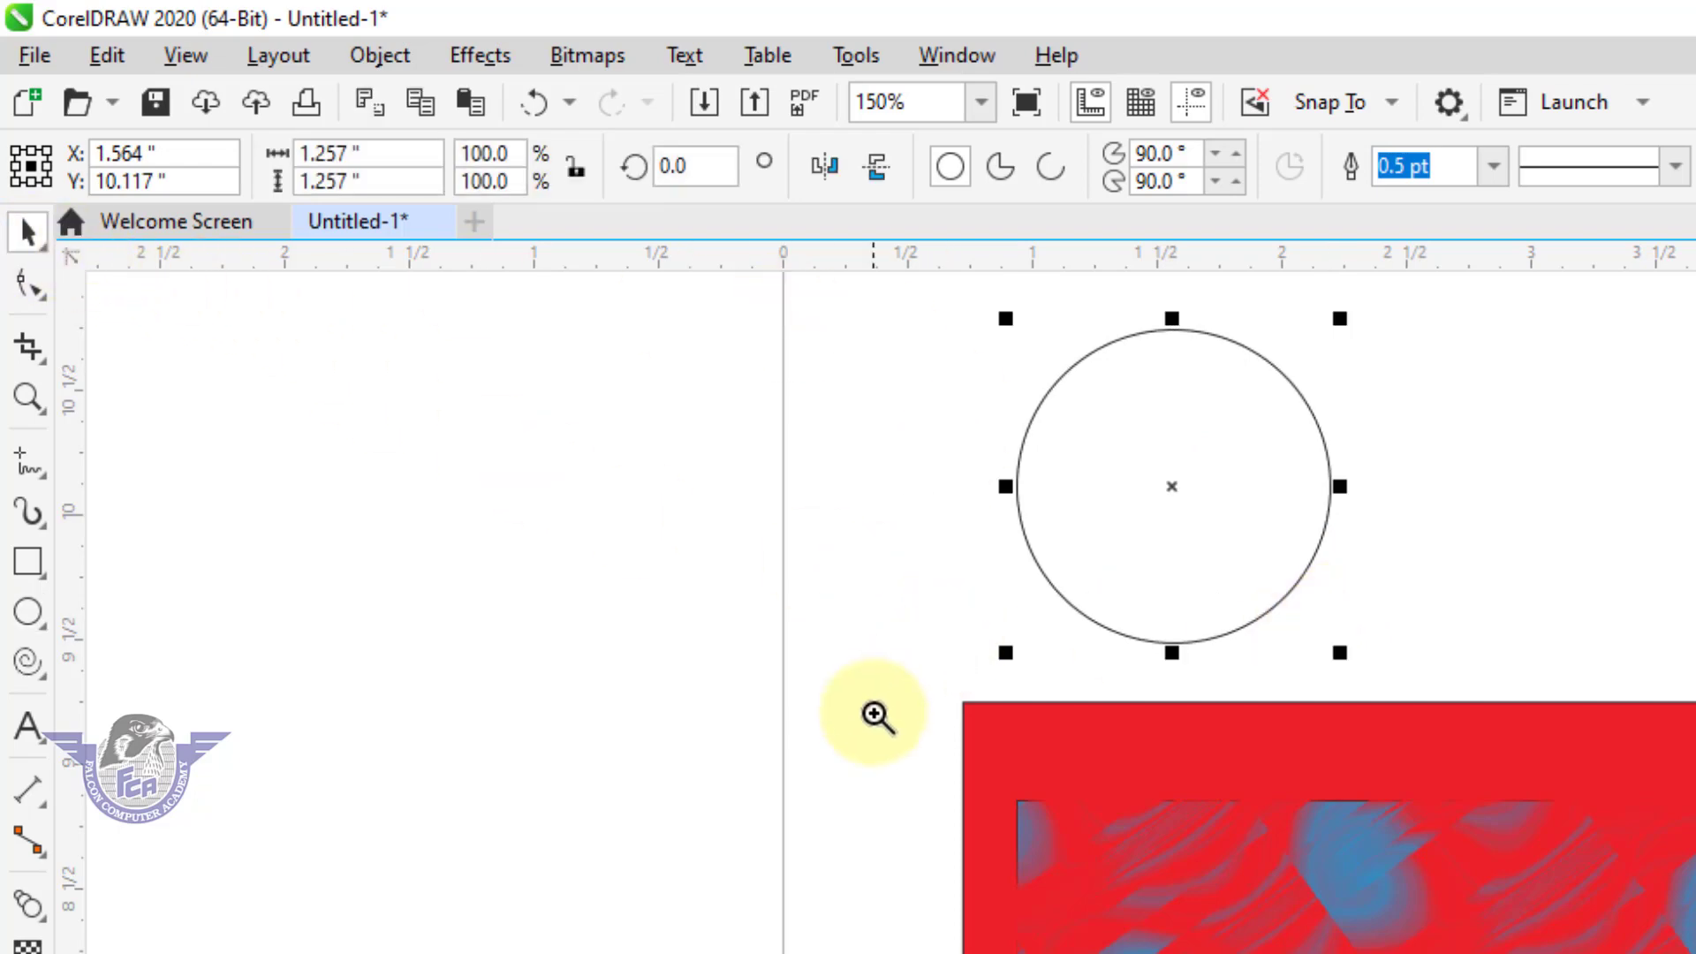
pyautogui.moveTo(899, 711); pyautogui.dragTo(1494, 293)
pyautogui.moveTo(1060, 432); pyautogui.dragTo(1030, 450)
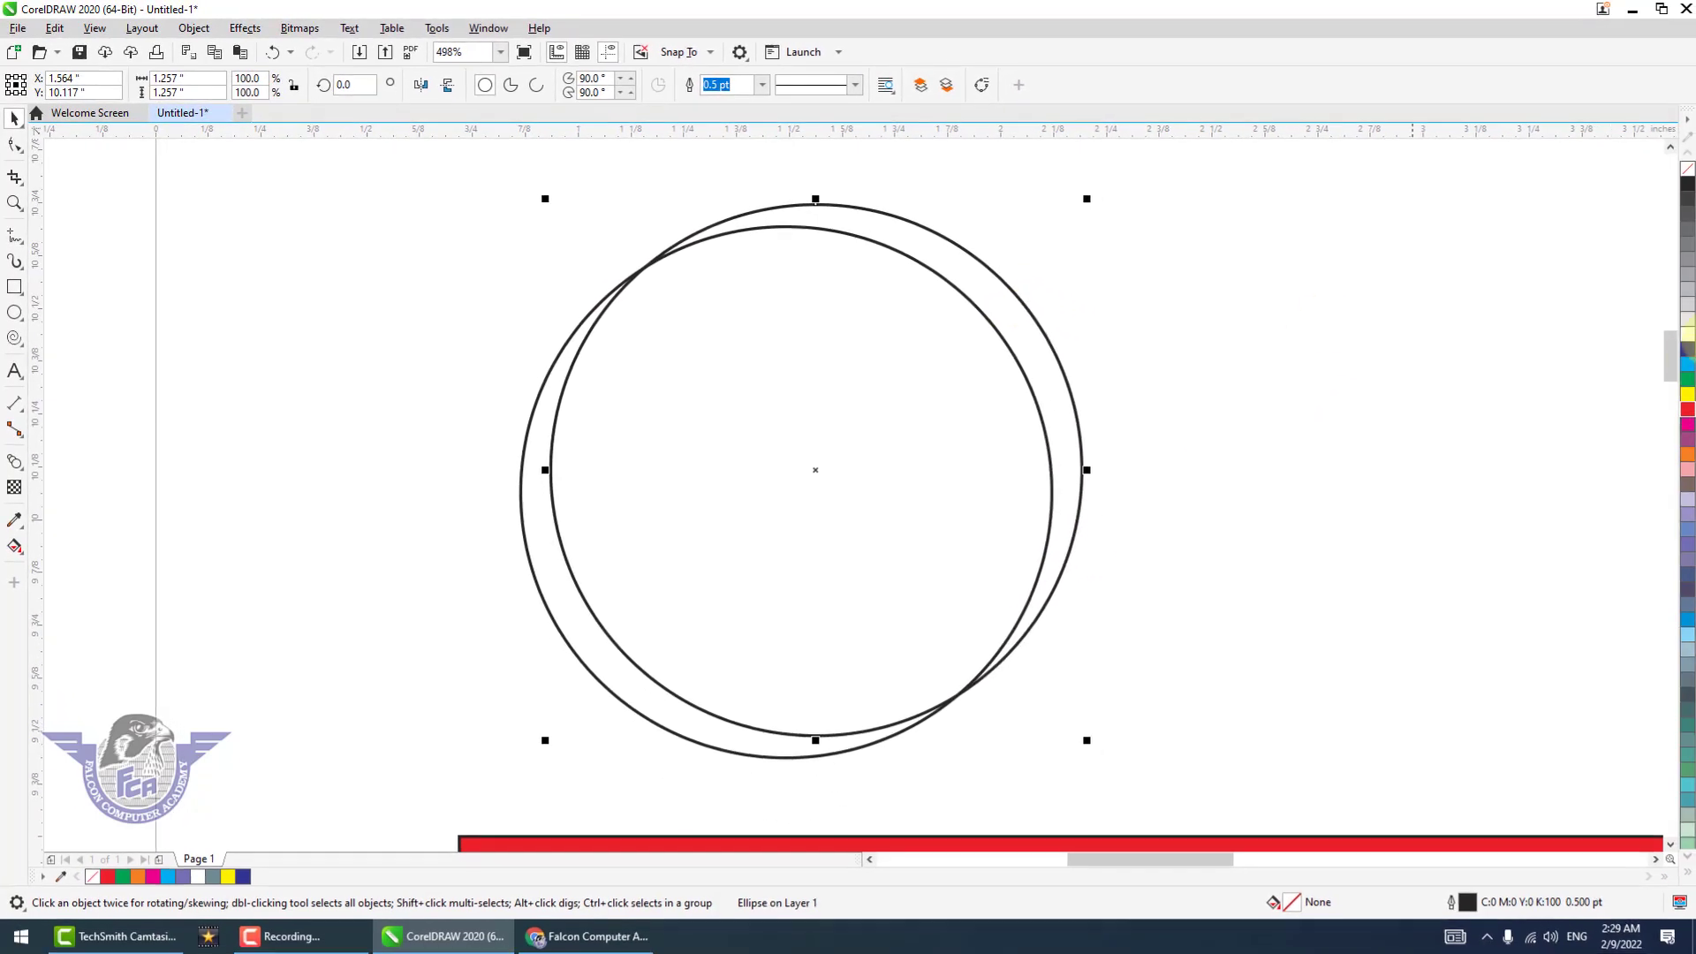
# Try filling the original circle with cyan, and undo the fill.
pyautogui.click(1687, 364)
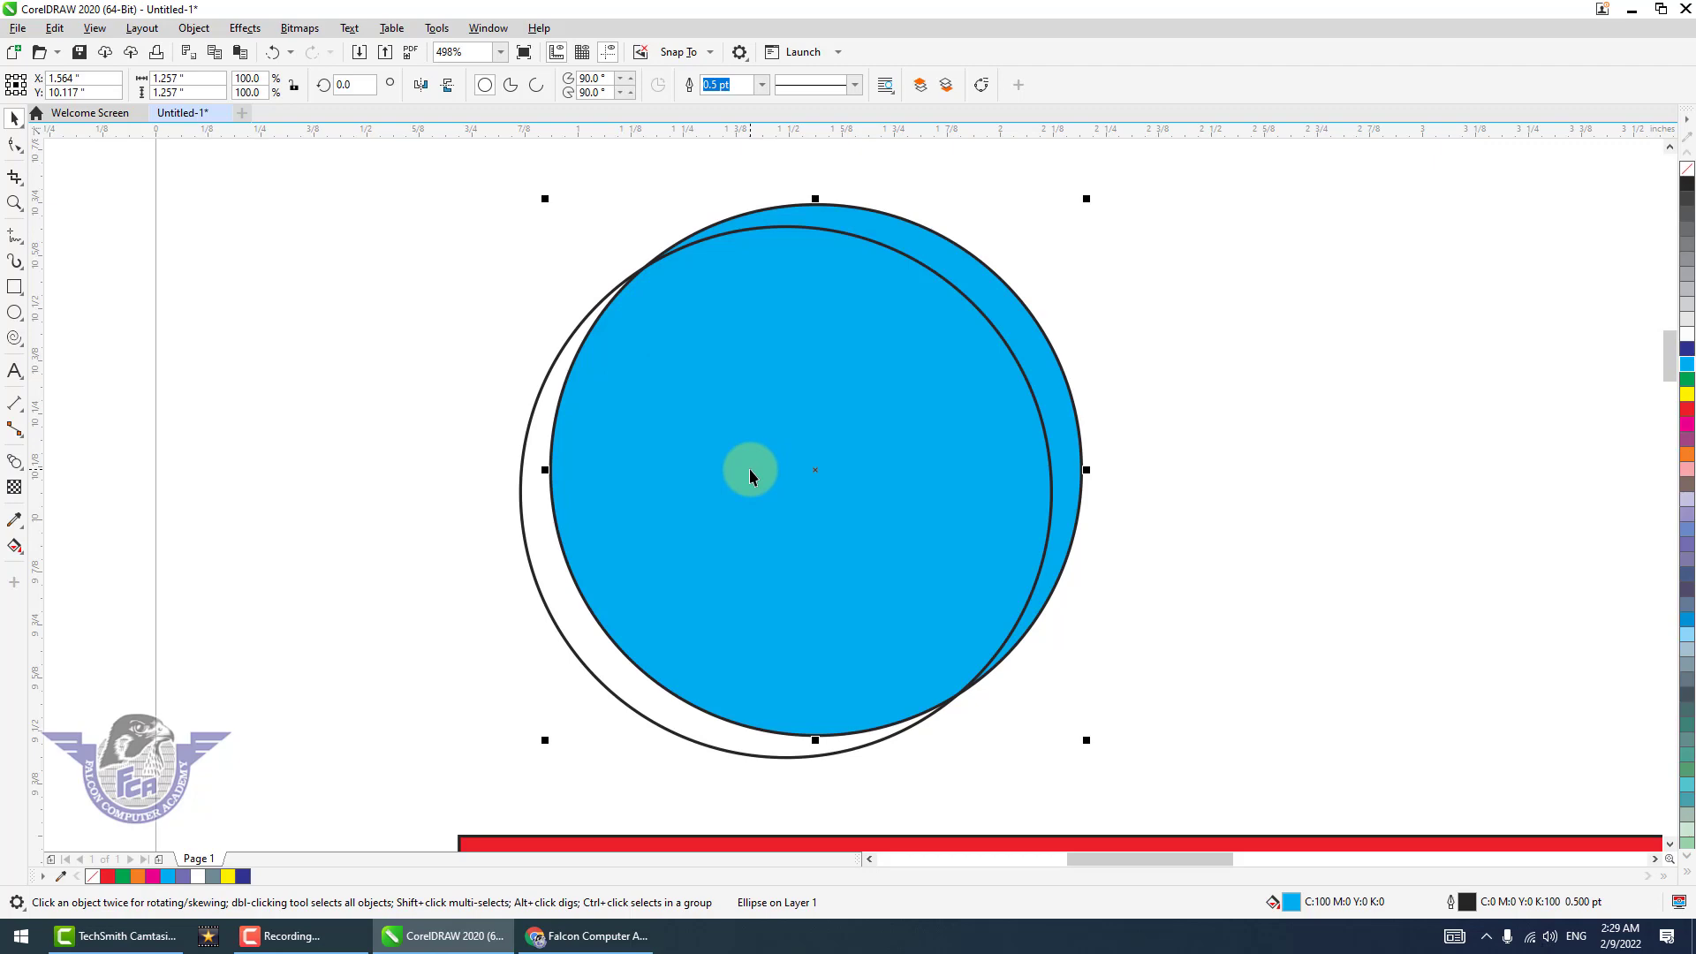
pyautogui.hotkey('ctrl', 'z')
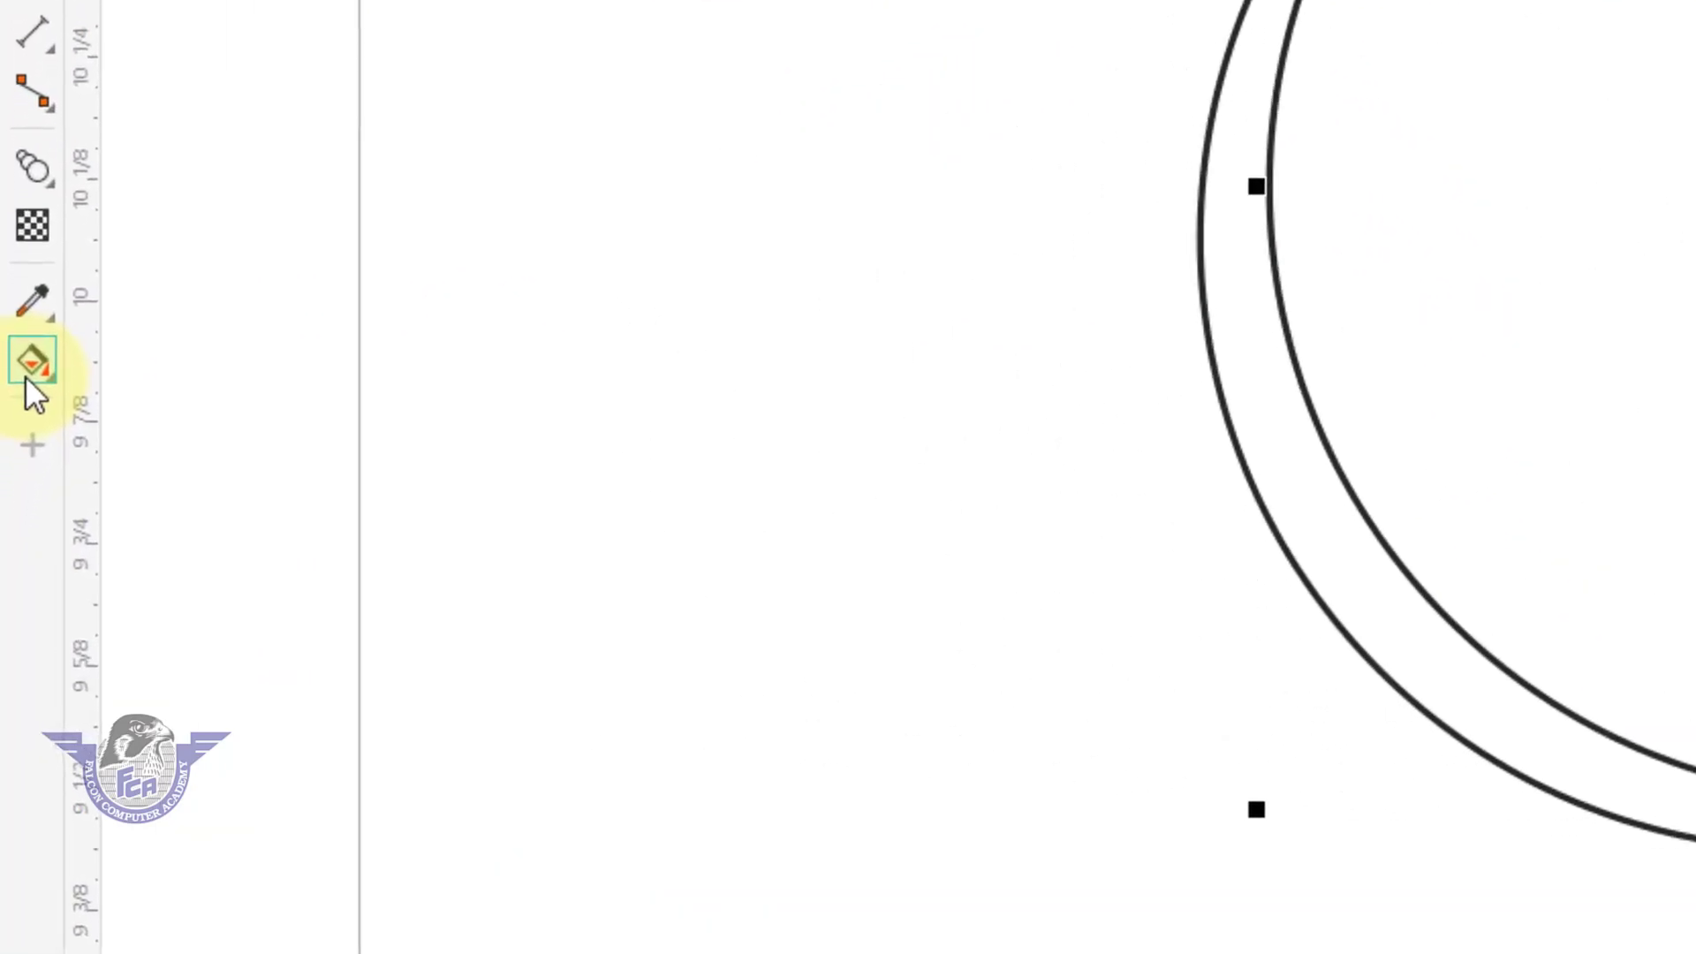
# Fill the upper-right crescent between the two circles using Smart Fill with its current slate blue color.
pyautogui.click(29, 375)
pyautogui.click(168, 406)
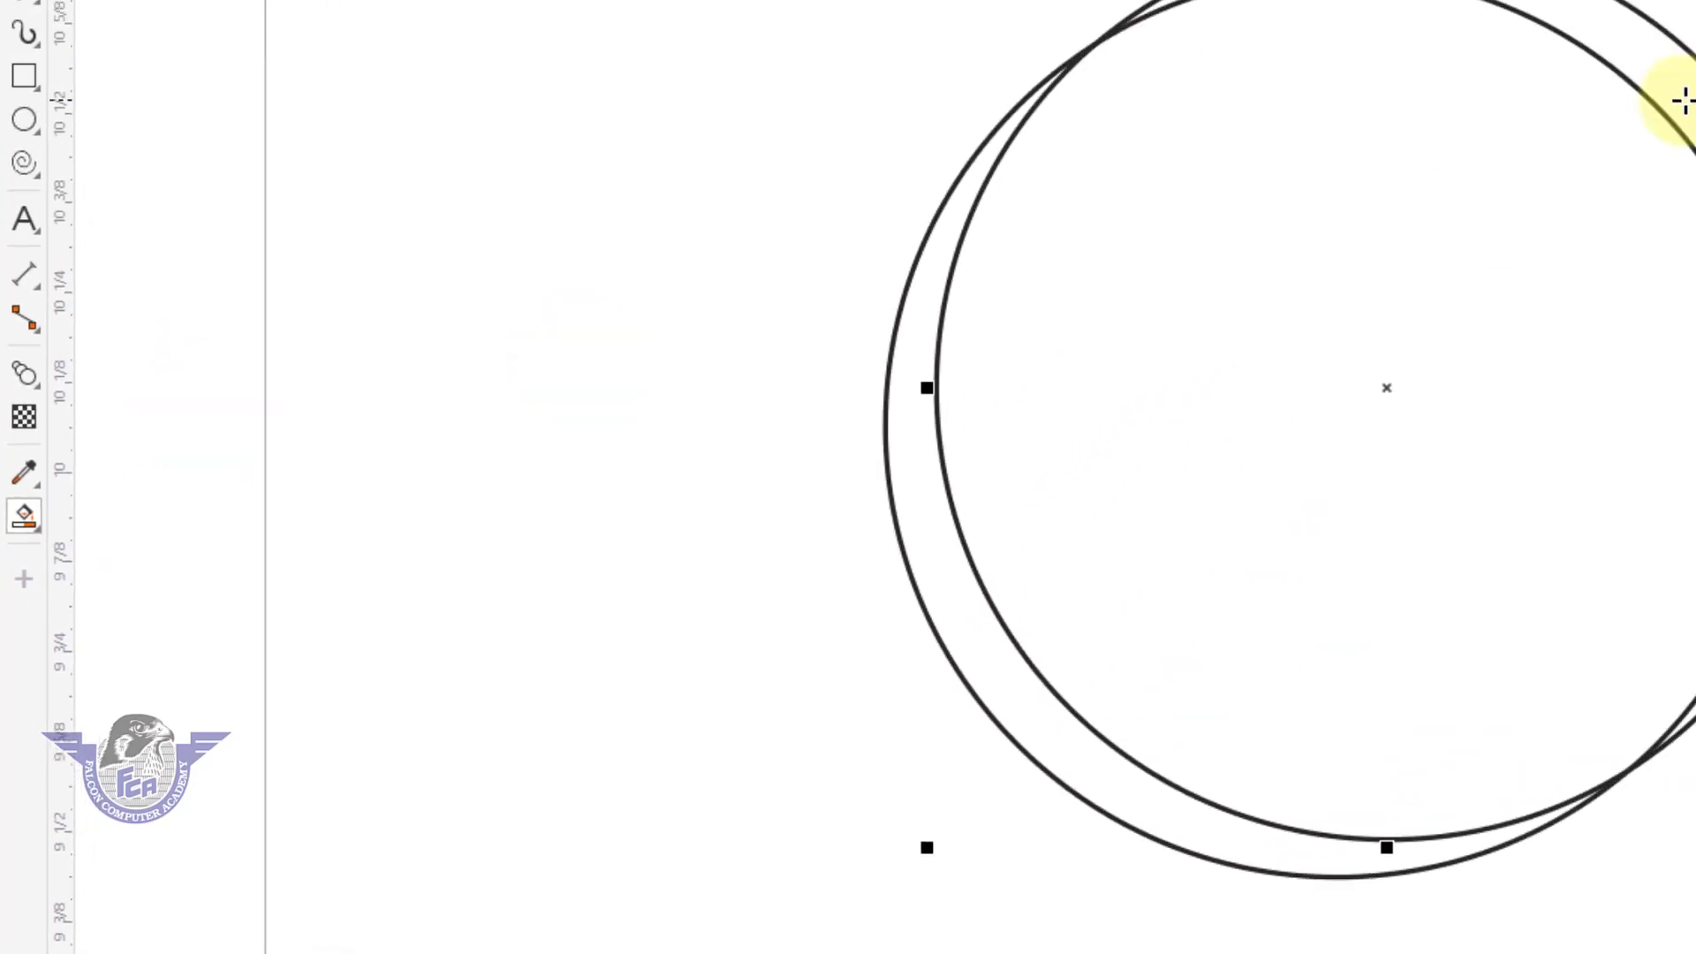
pyautogui.click(1570, 117)
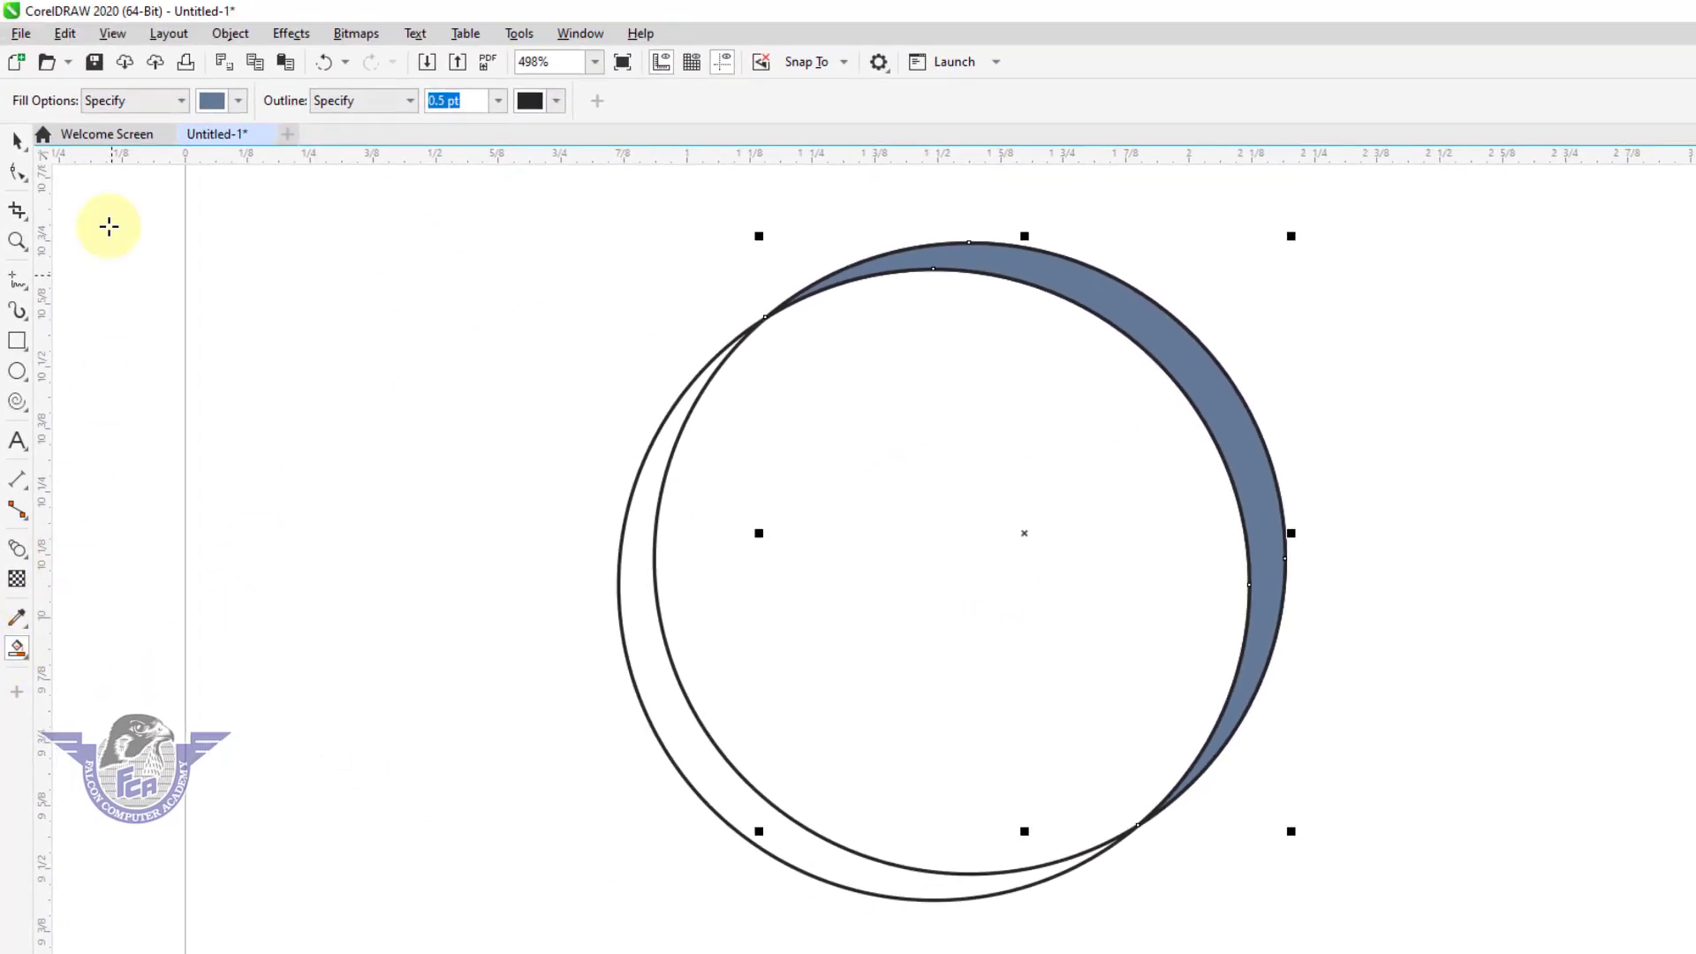
# Set the Smart Fill color to pink (C7 M98 Y20 K0) and fill the lower-left crescent between the circles.
pyautogui.click(240, 103)
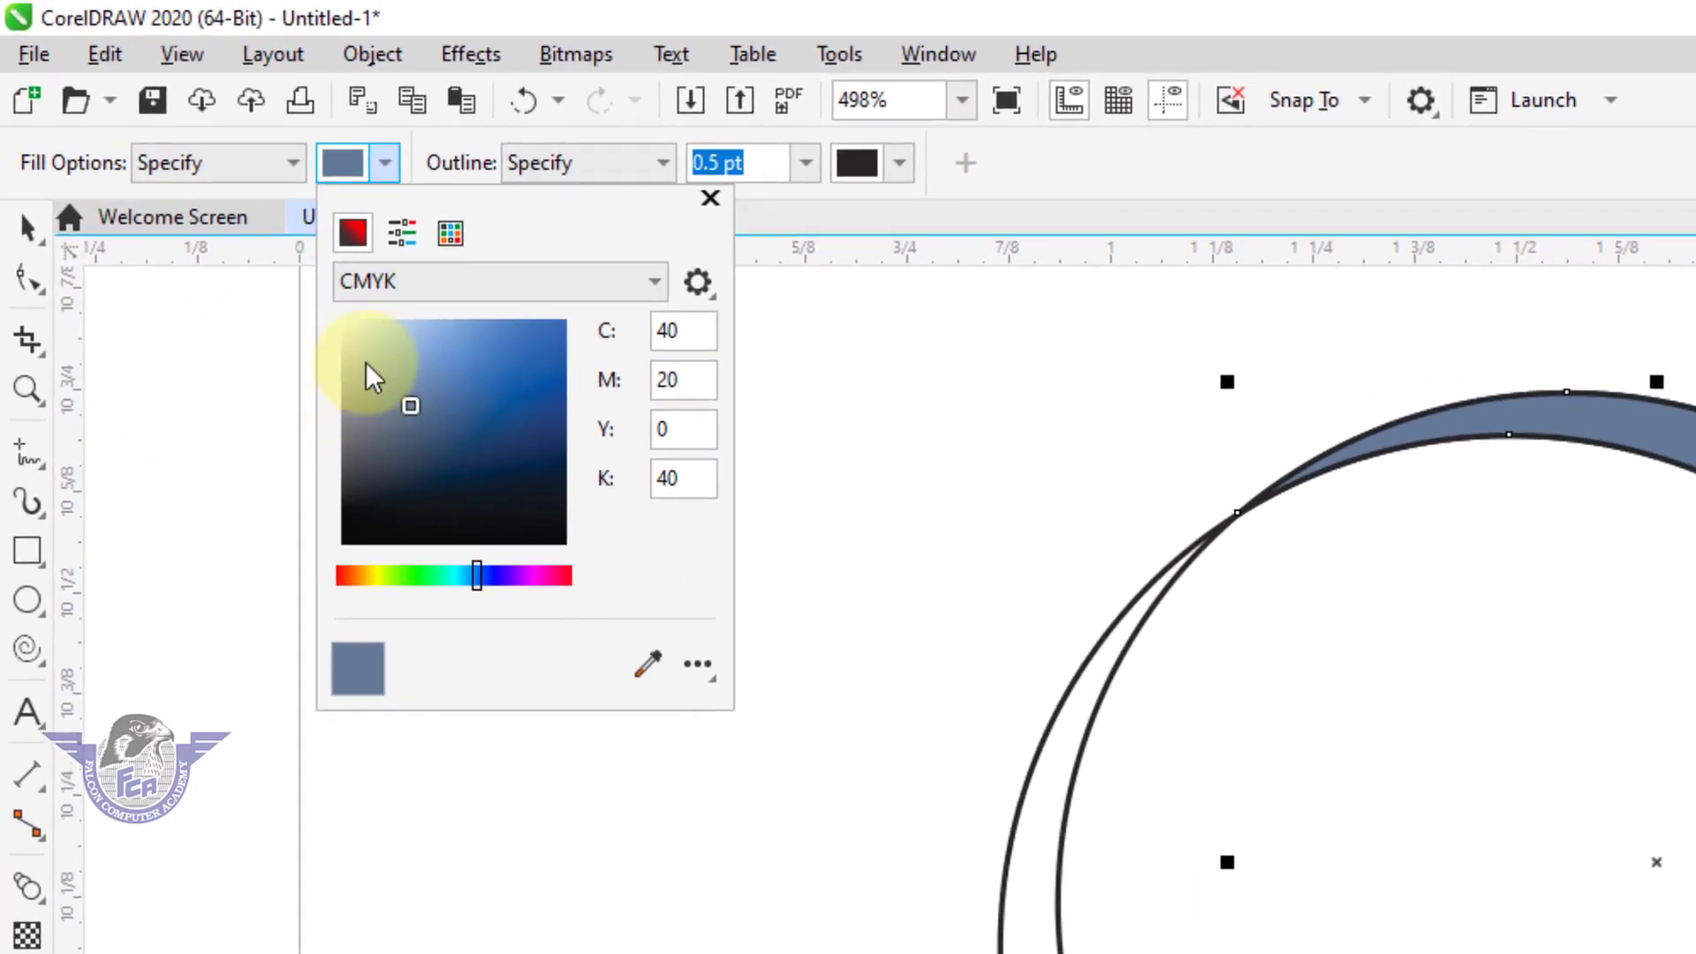
pyautogui.click(455, 231)
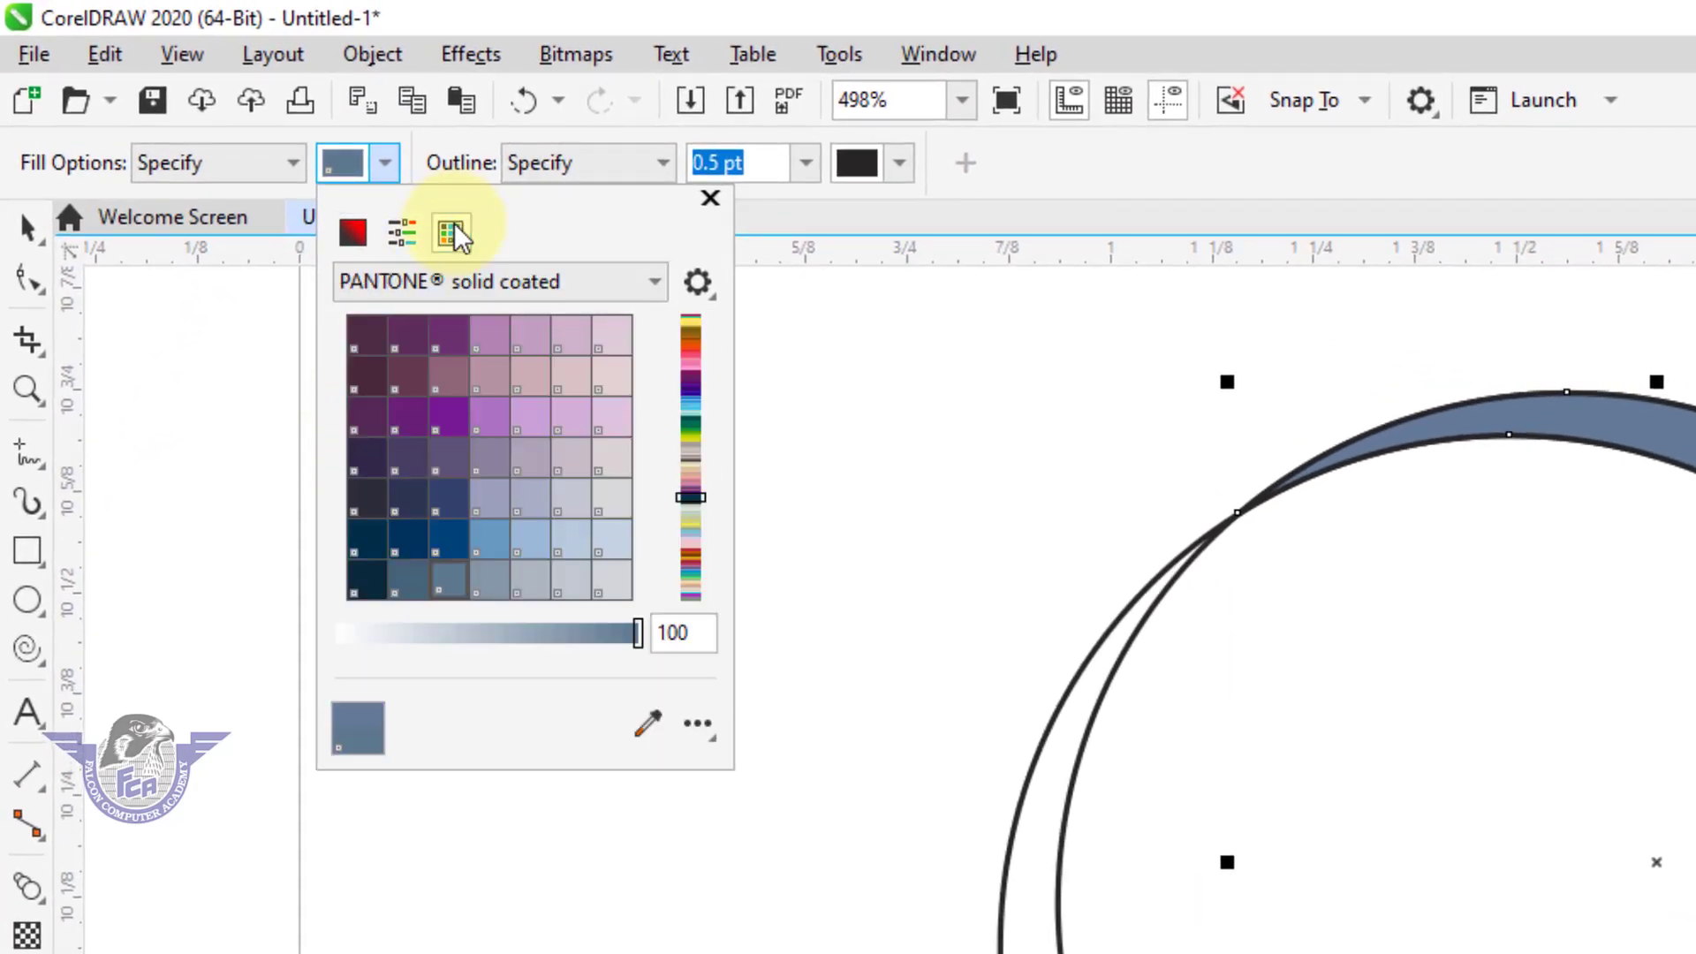
pyautogui.click(403, 233)
pyautogui.click(352, 233)
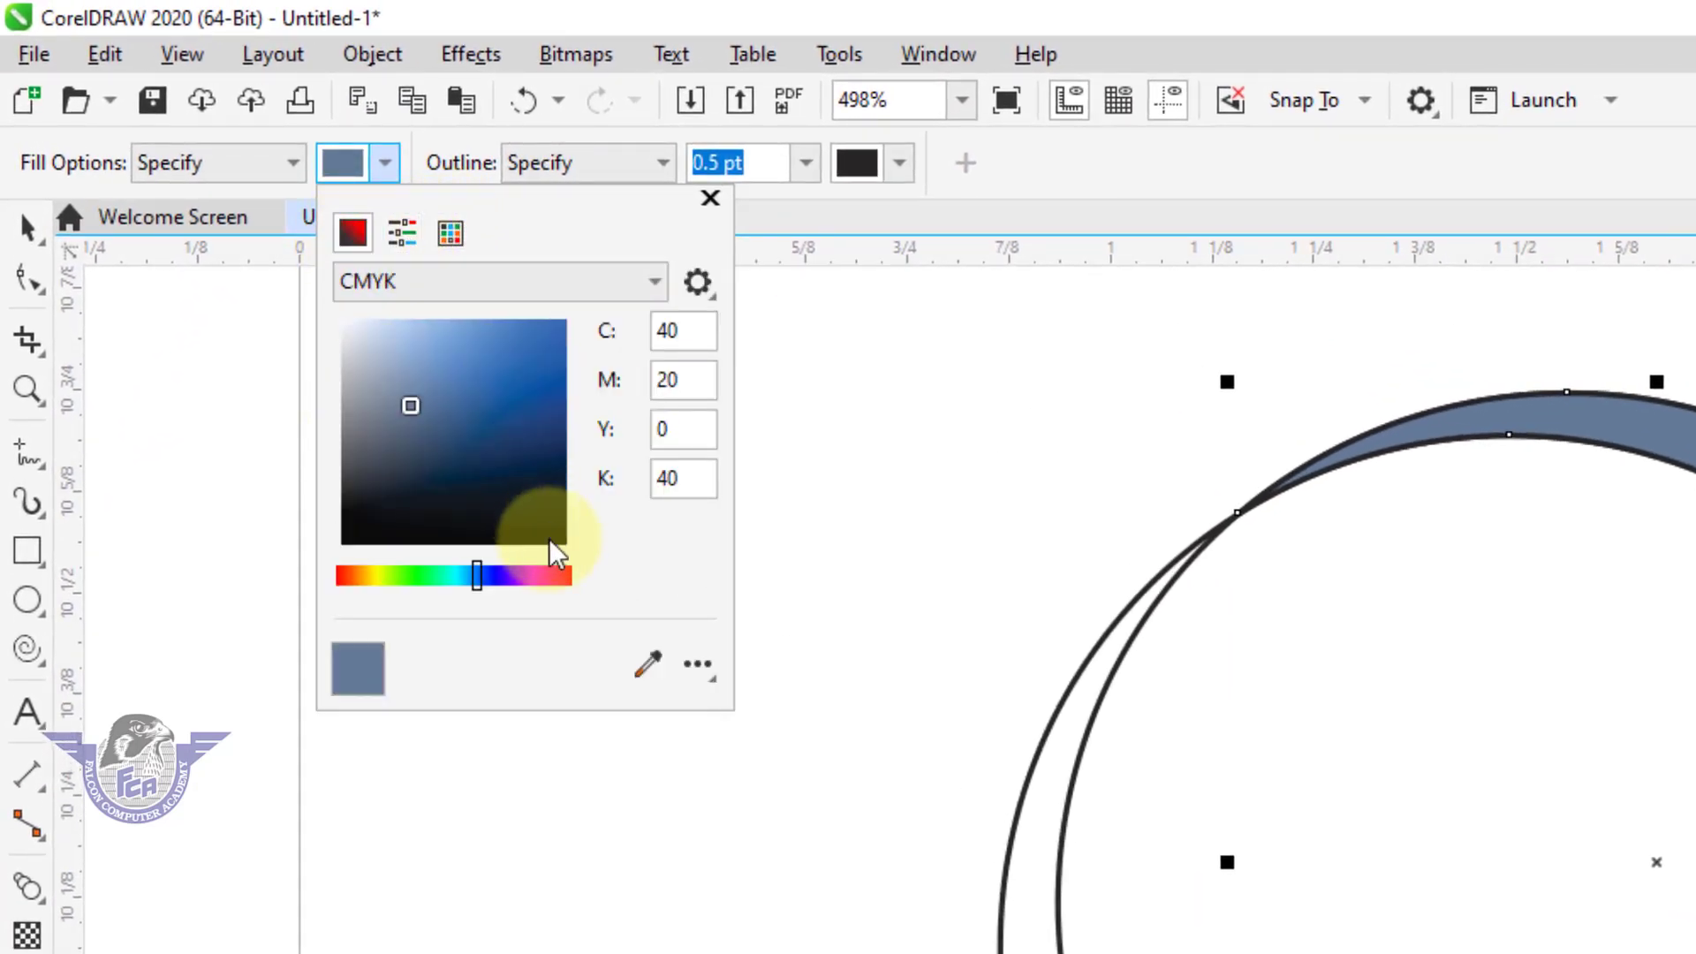
pyautogui.click(557, 576)
pyautogui.click(539, 342)
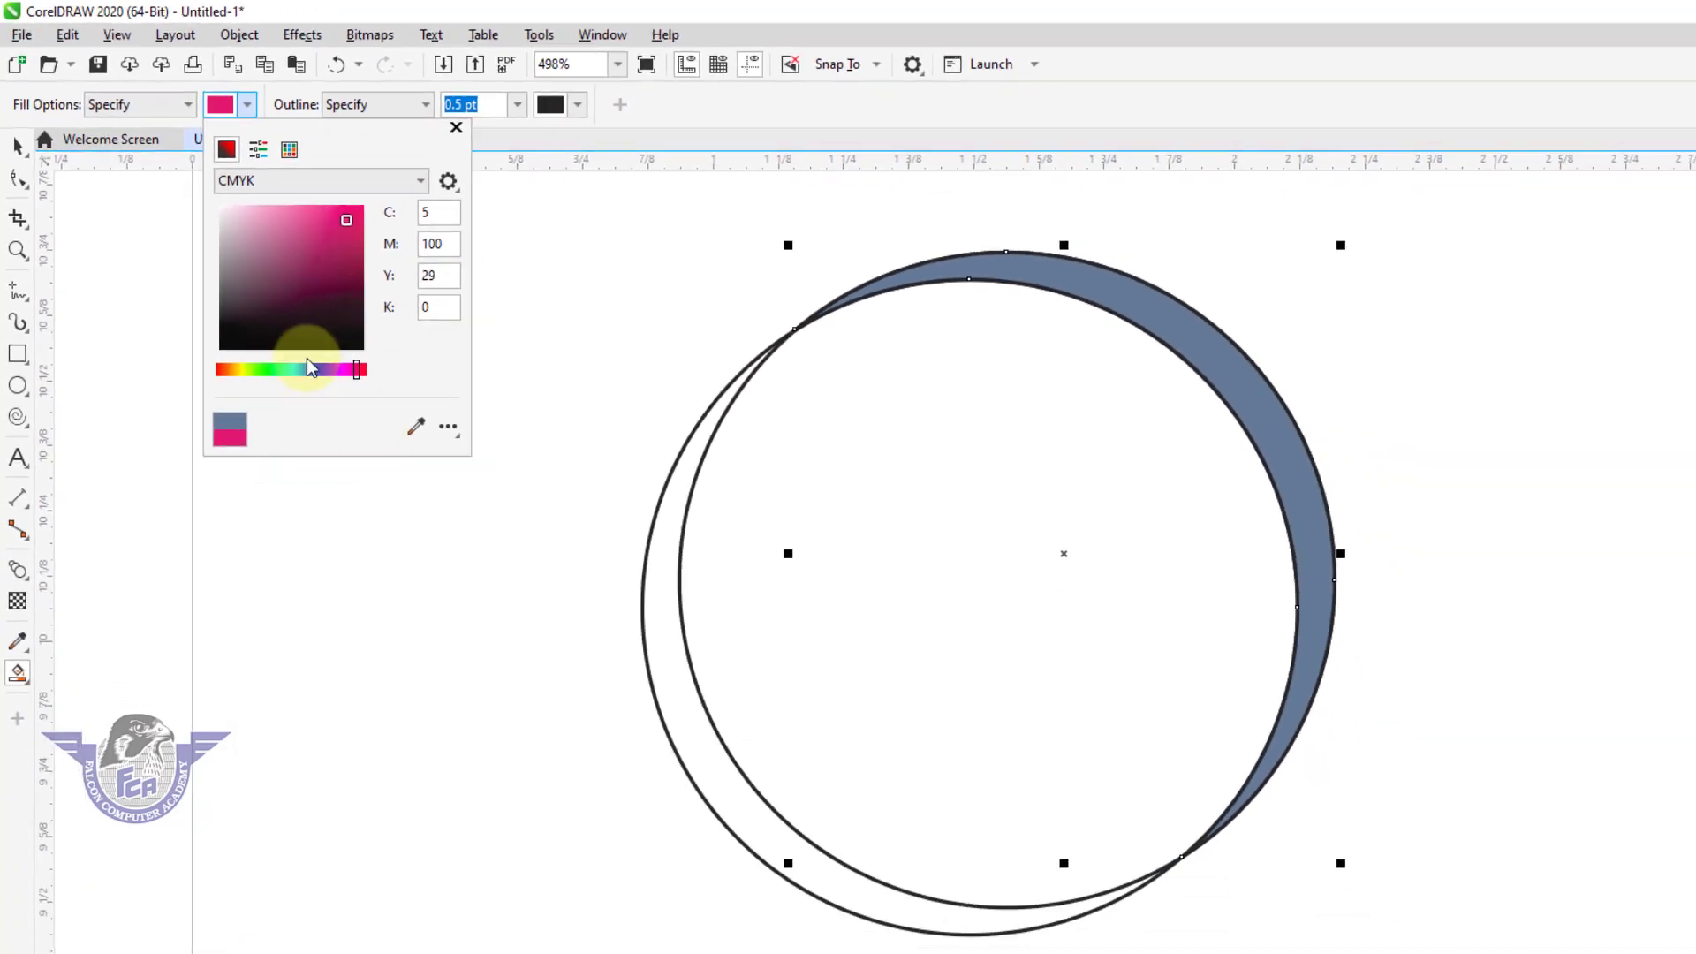
pyautogui.click(534, 232)
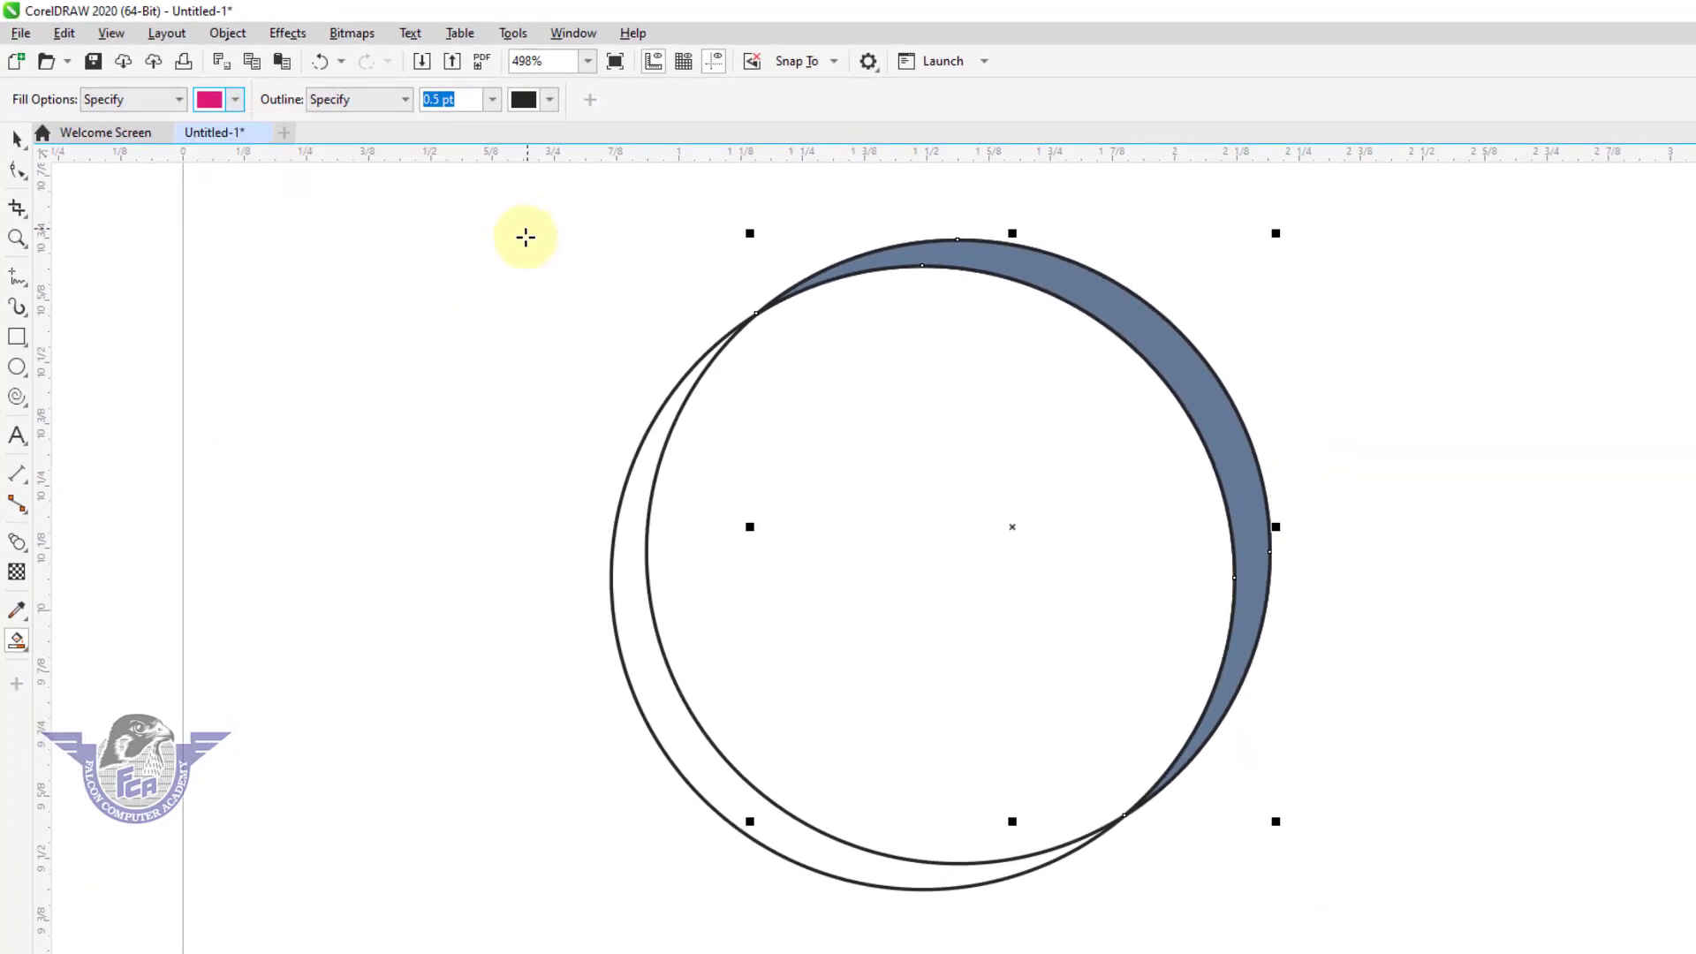
pyautogui.click(652, 654)
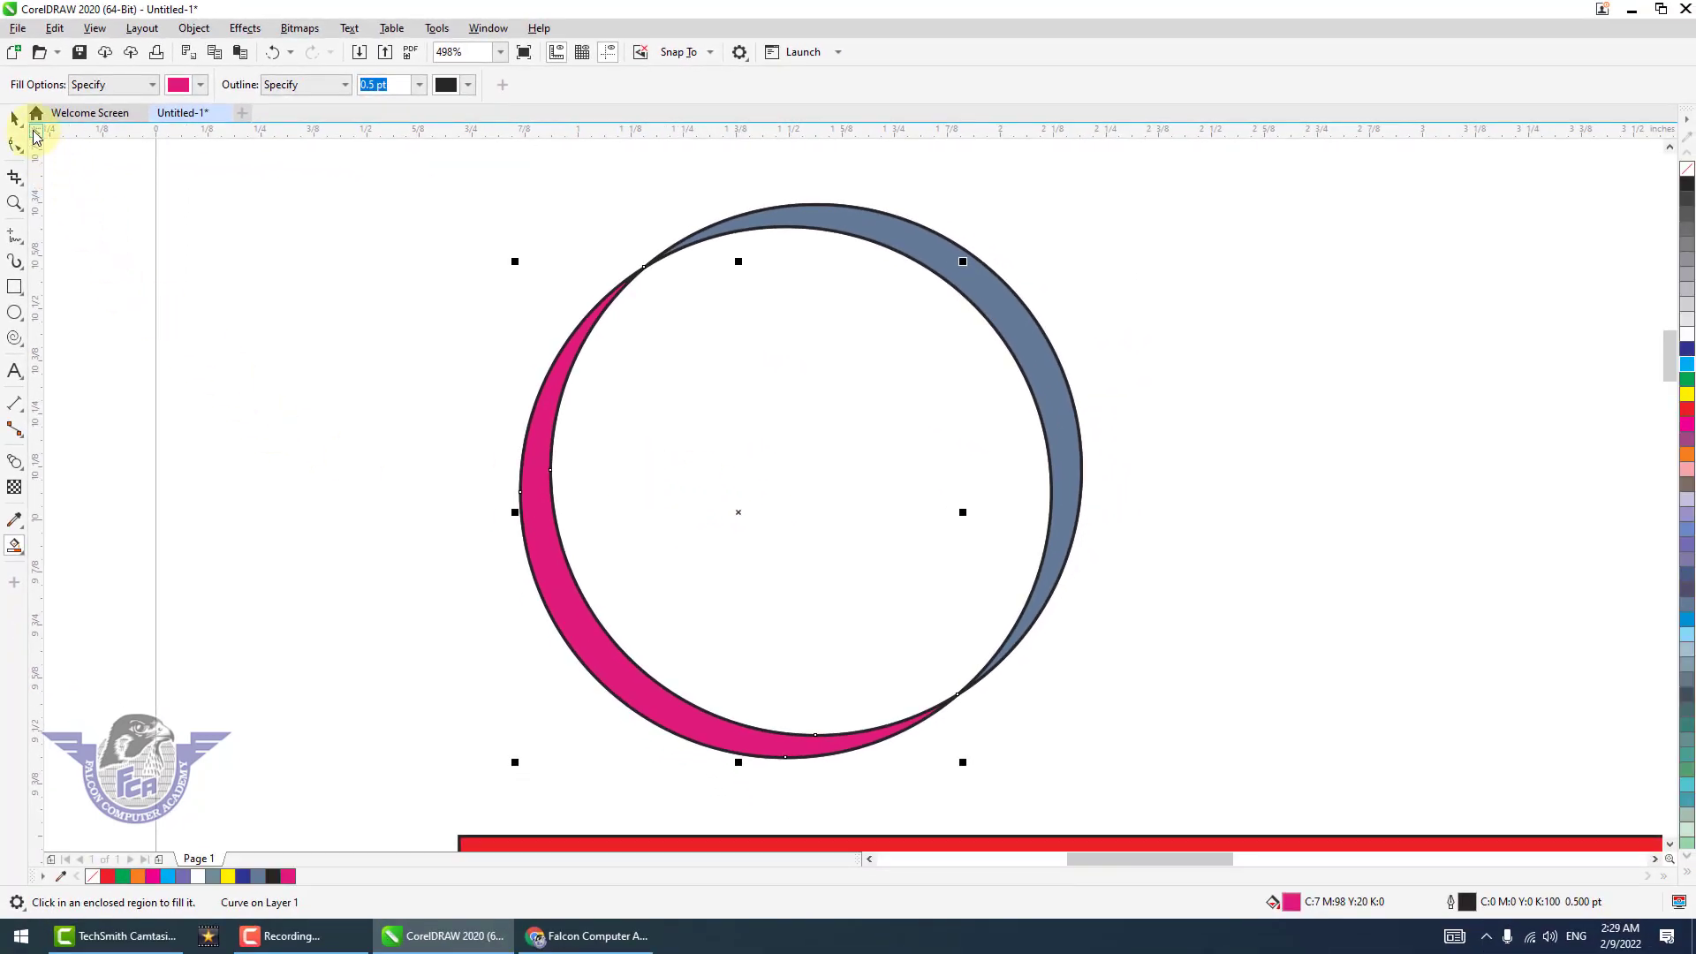
# Delete the multicolored ellipse, the patterned red rectangle and the overlapping circles with their crescents, leaving the page empty.
pyautogui.click(15, 122)
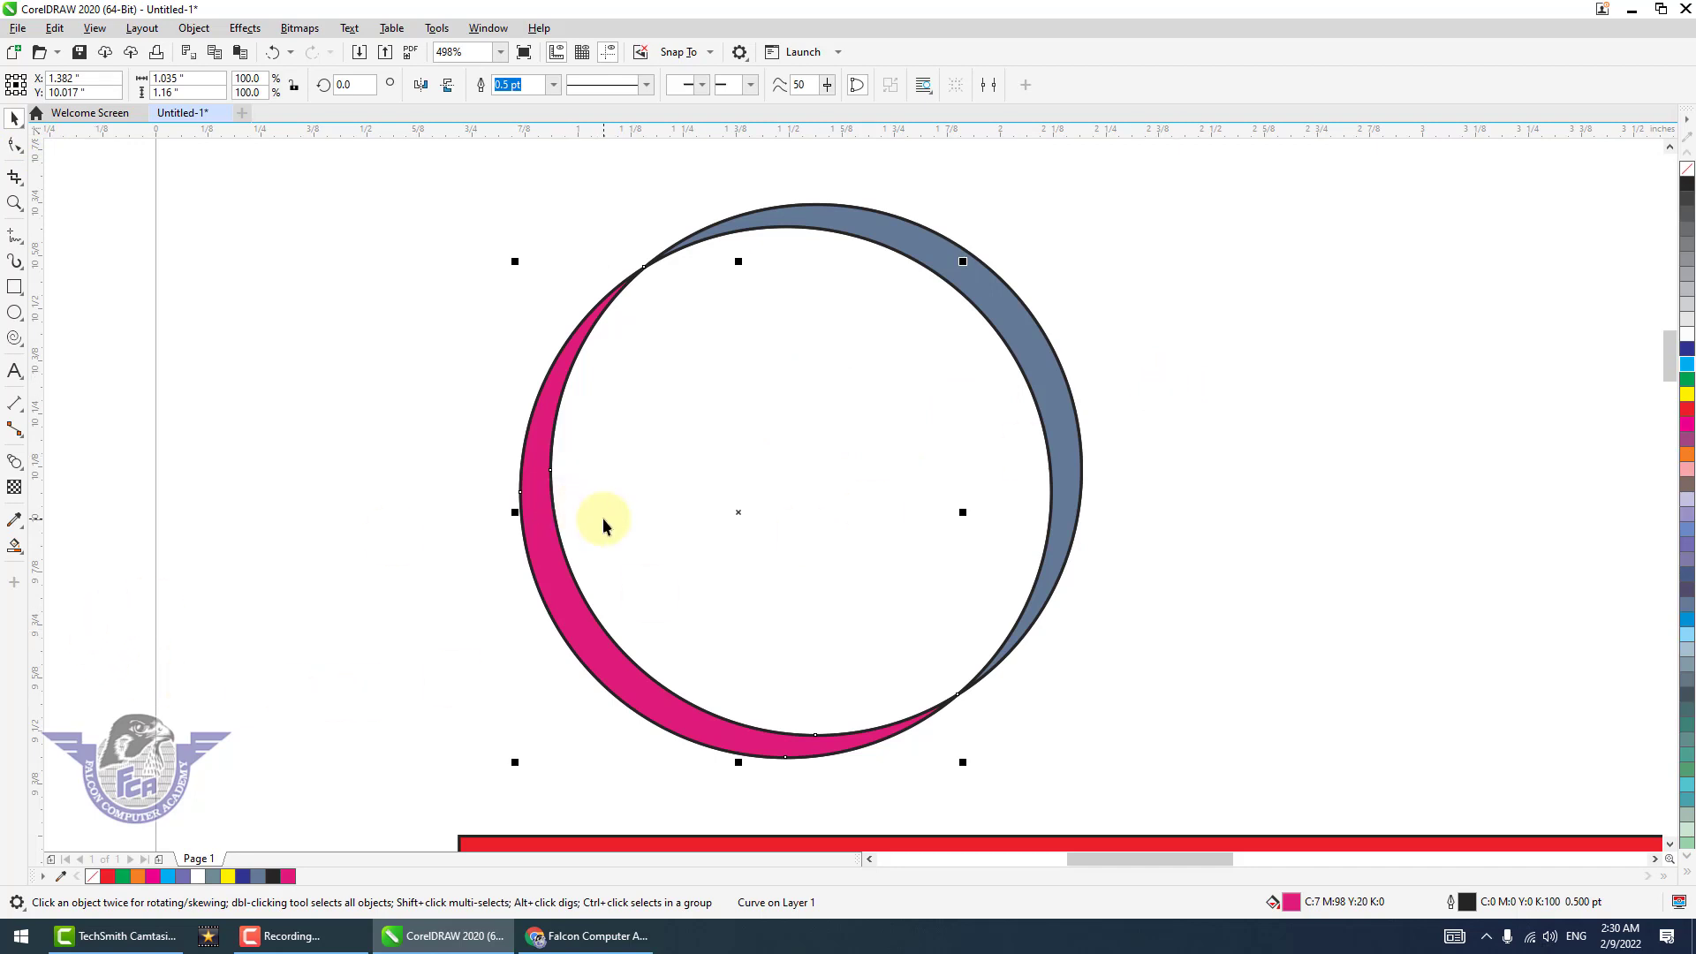
pyautogui.click(536, 531)
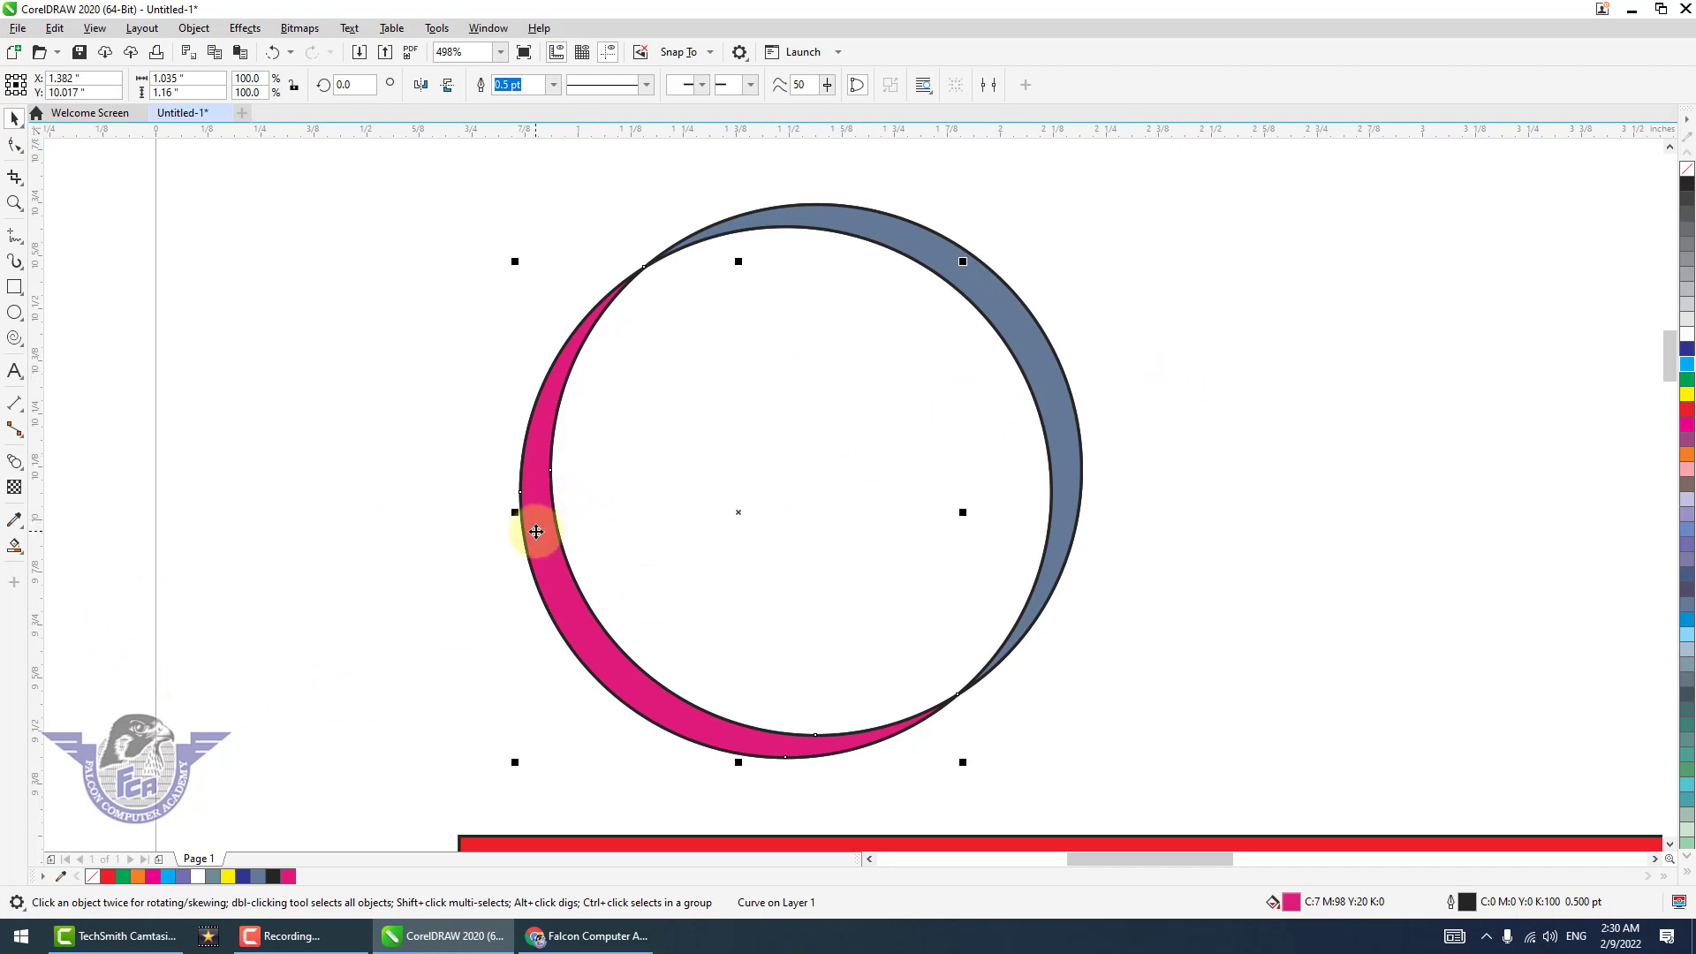
pyautogui.click(16, 548)
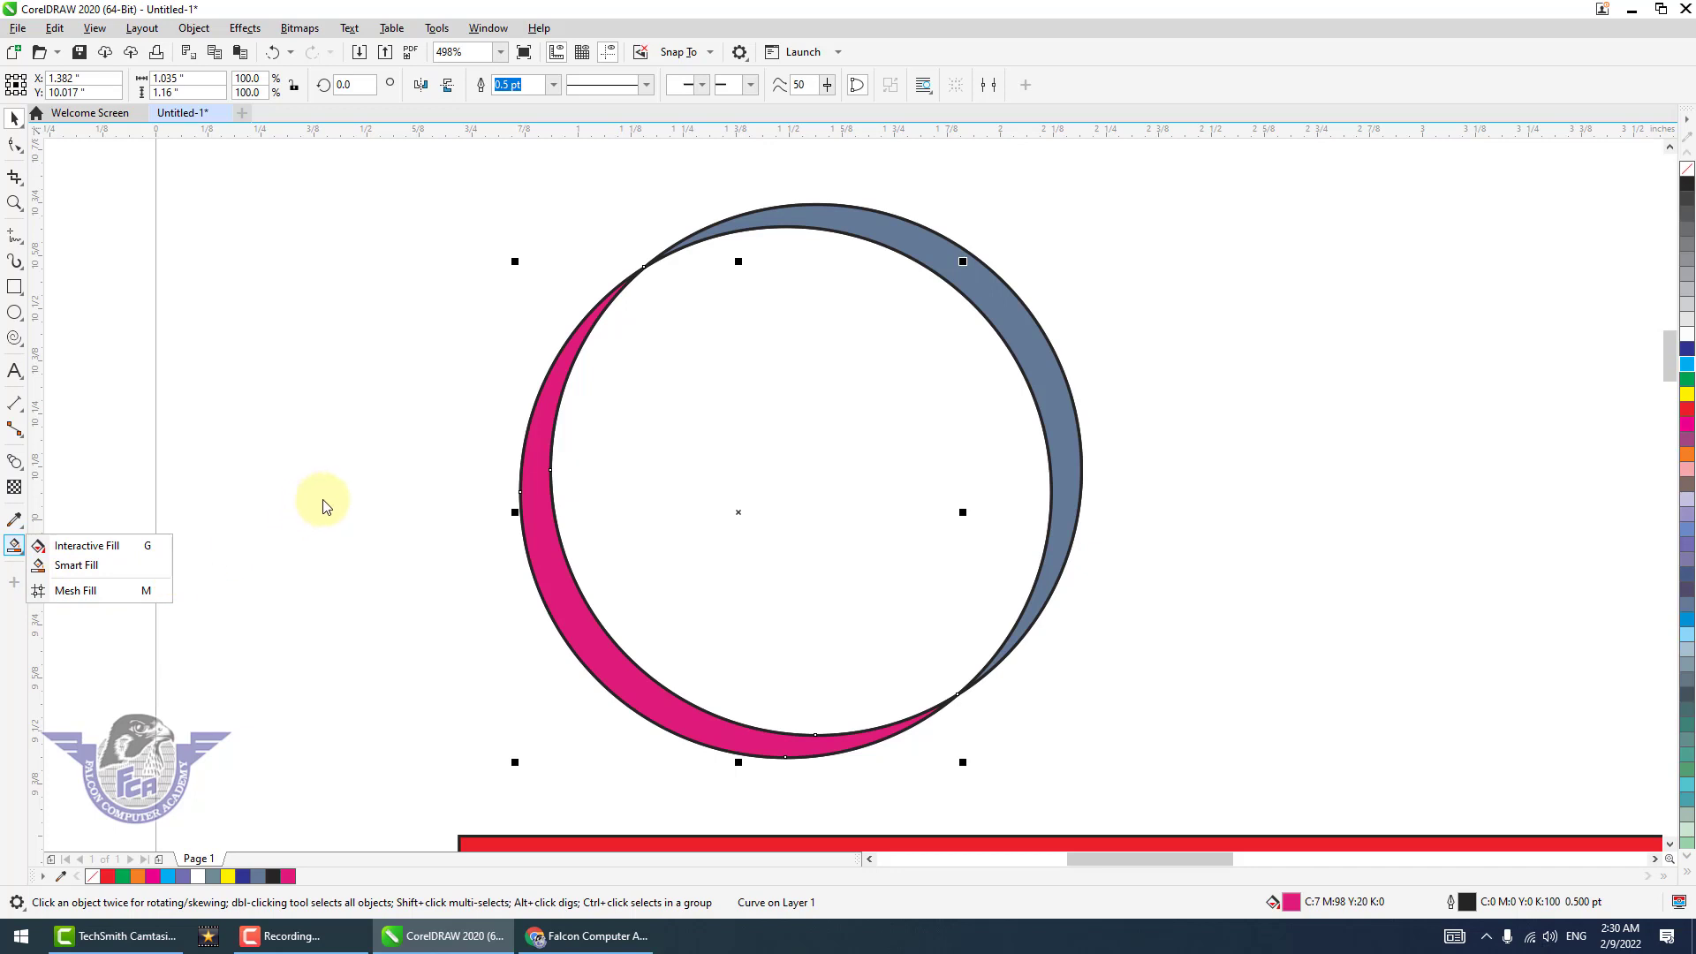
pyautogui.press('Escape')
pyautogui.scroll(-2, 323, 507)
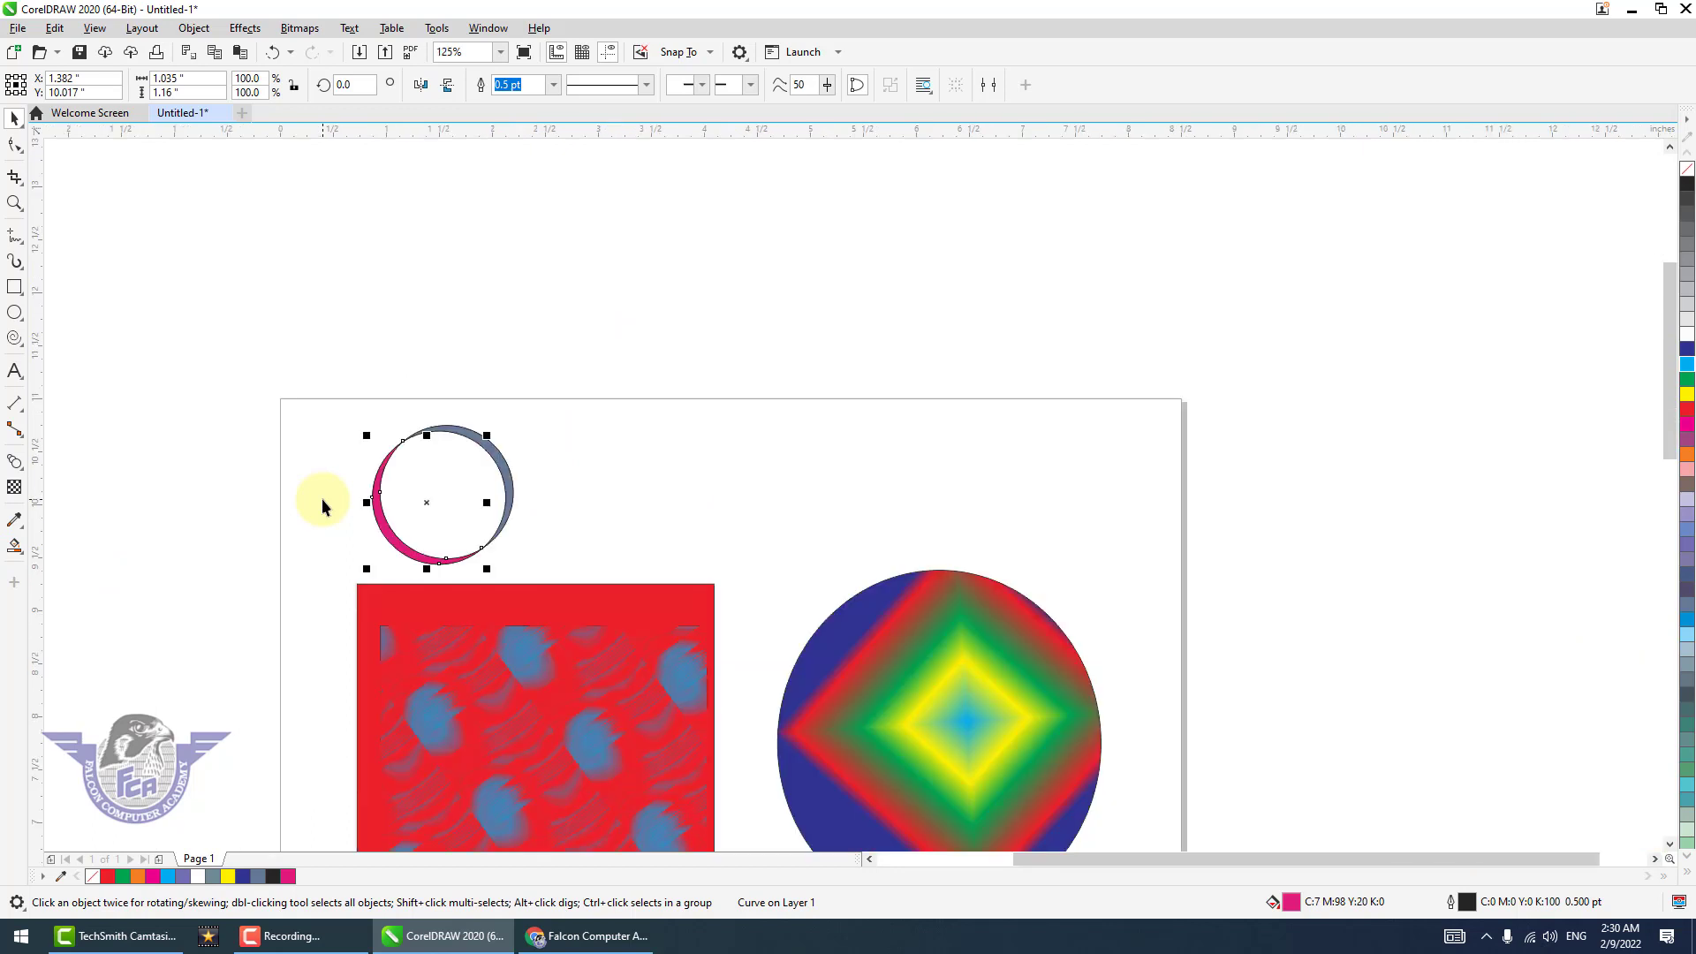
pyautogui.click(913, 682)
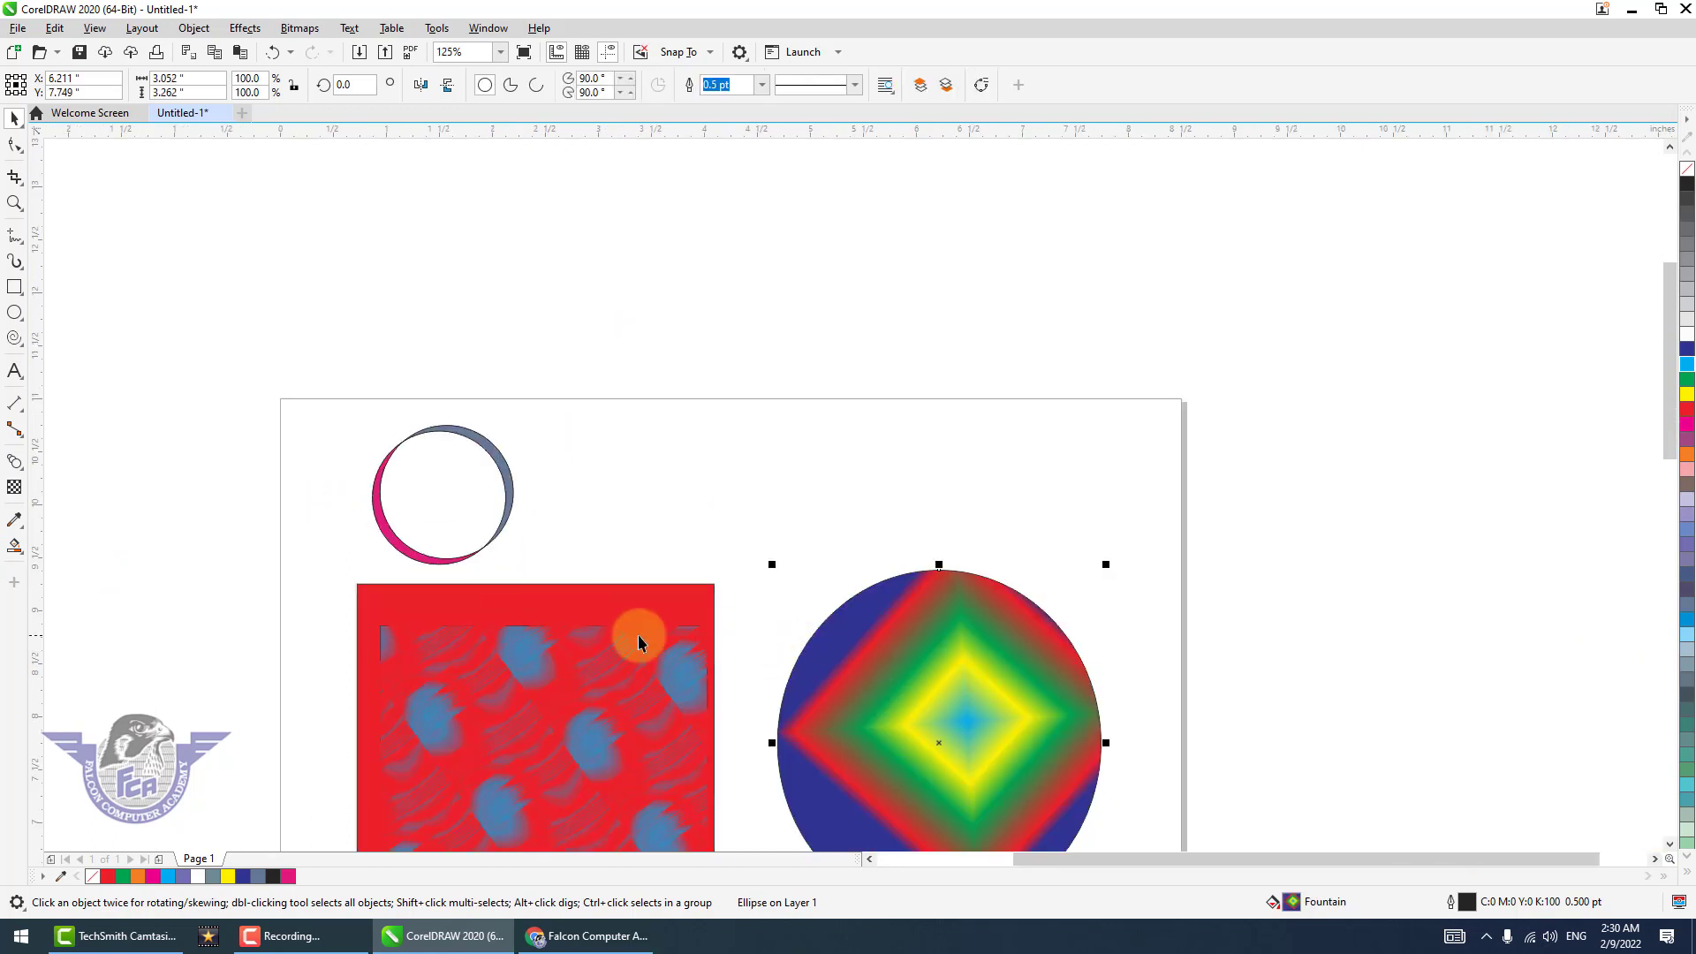
pyautogui.press('Delete')
pyautogui.click(559, 649)
pyautogui.moveTo(796, 563); pyautogui.dragTo(329, 928)
pyautogui.press('Delete')
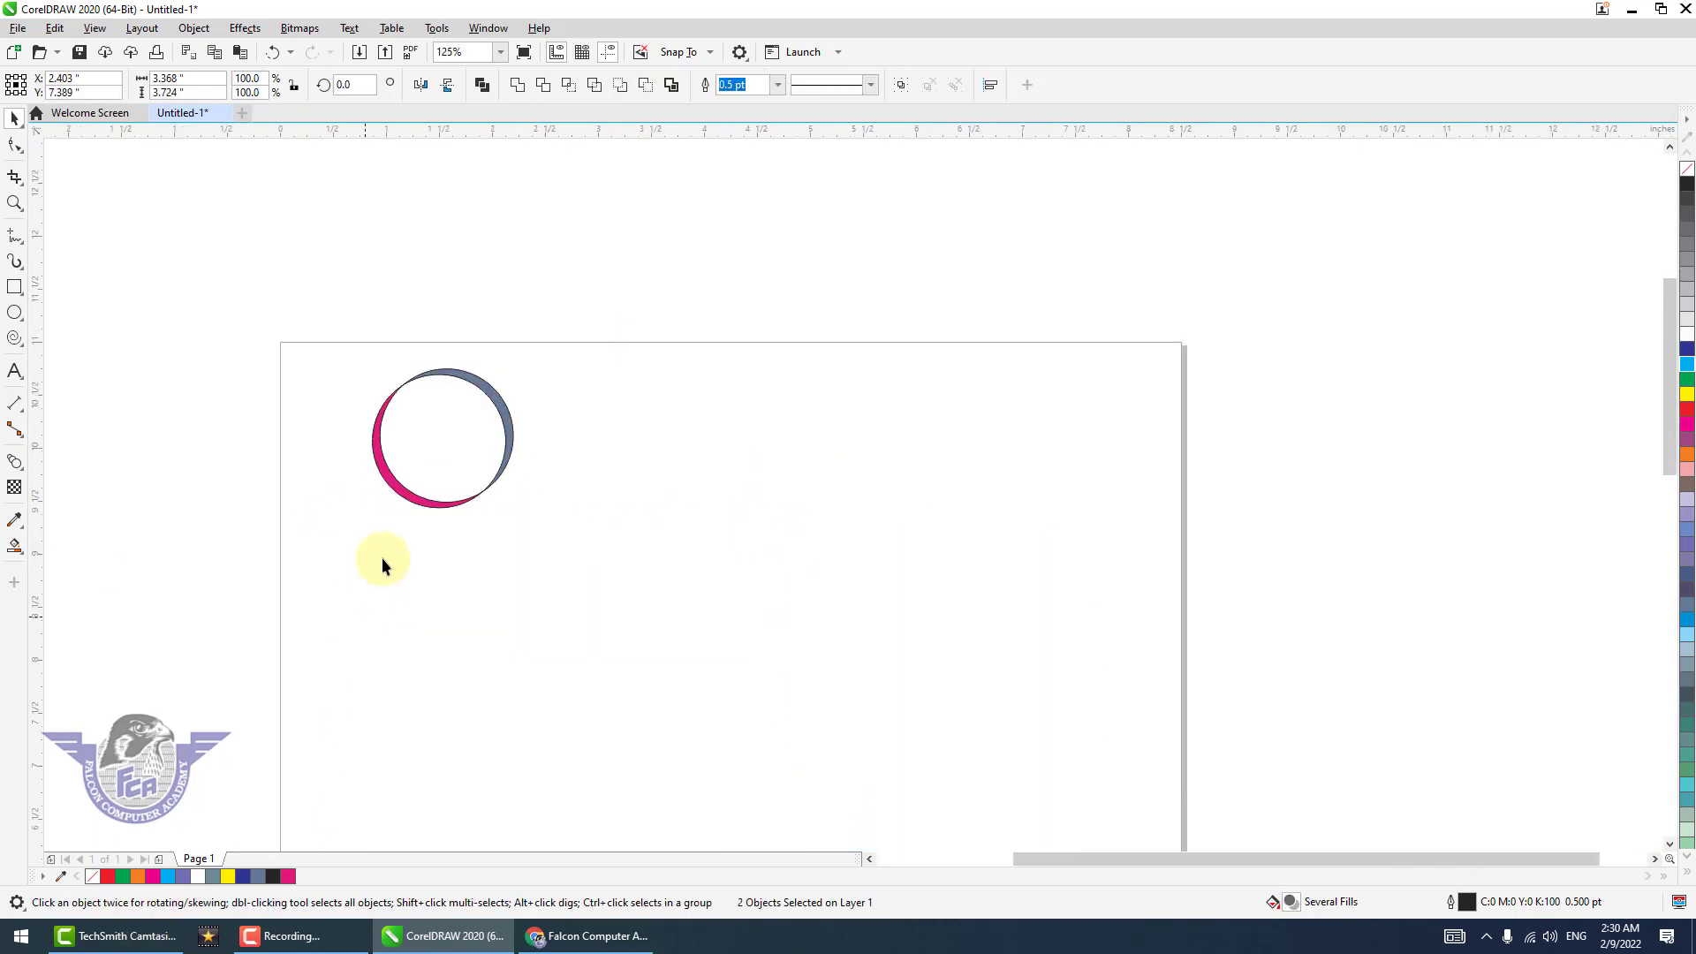
pyautogui.press('Delete')
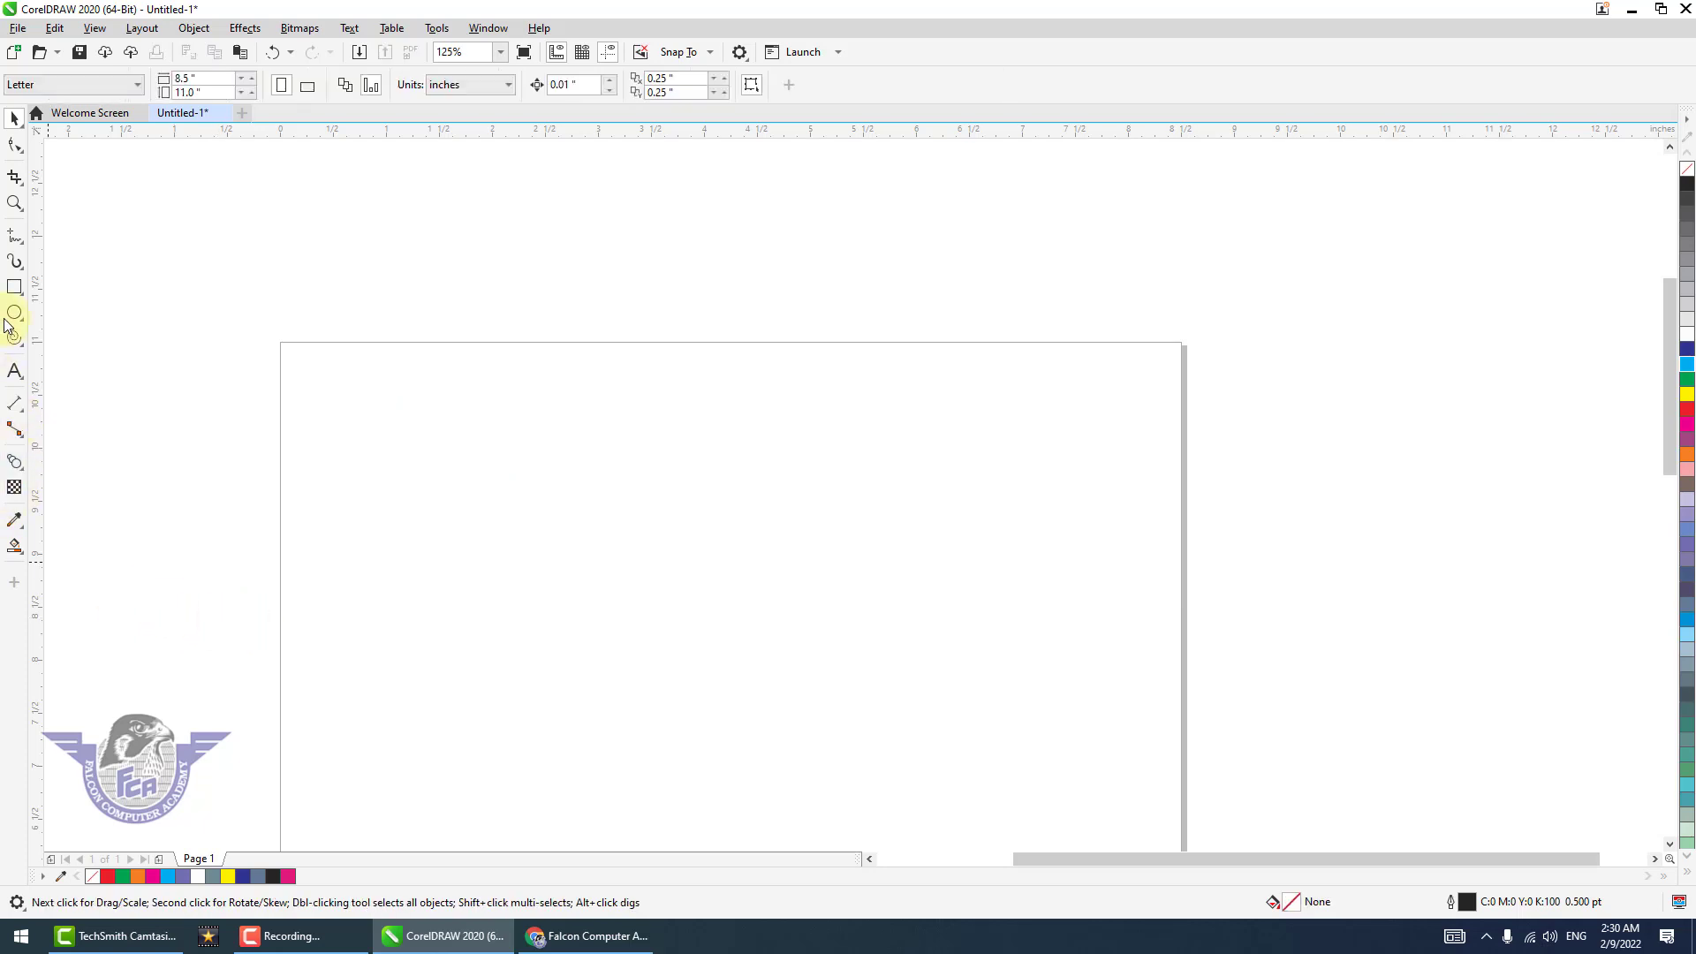
# Draw a wide rectangle about 7.4 by 1.1 inches near the page's upper edge and fill it with dark blue.
pyautogui.click(14, 286)
pyautogui.moveTo(326, 404); pyautogui.dragTo(1115, 525)
pyautogui.click(1678, 364)
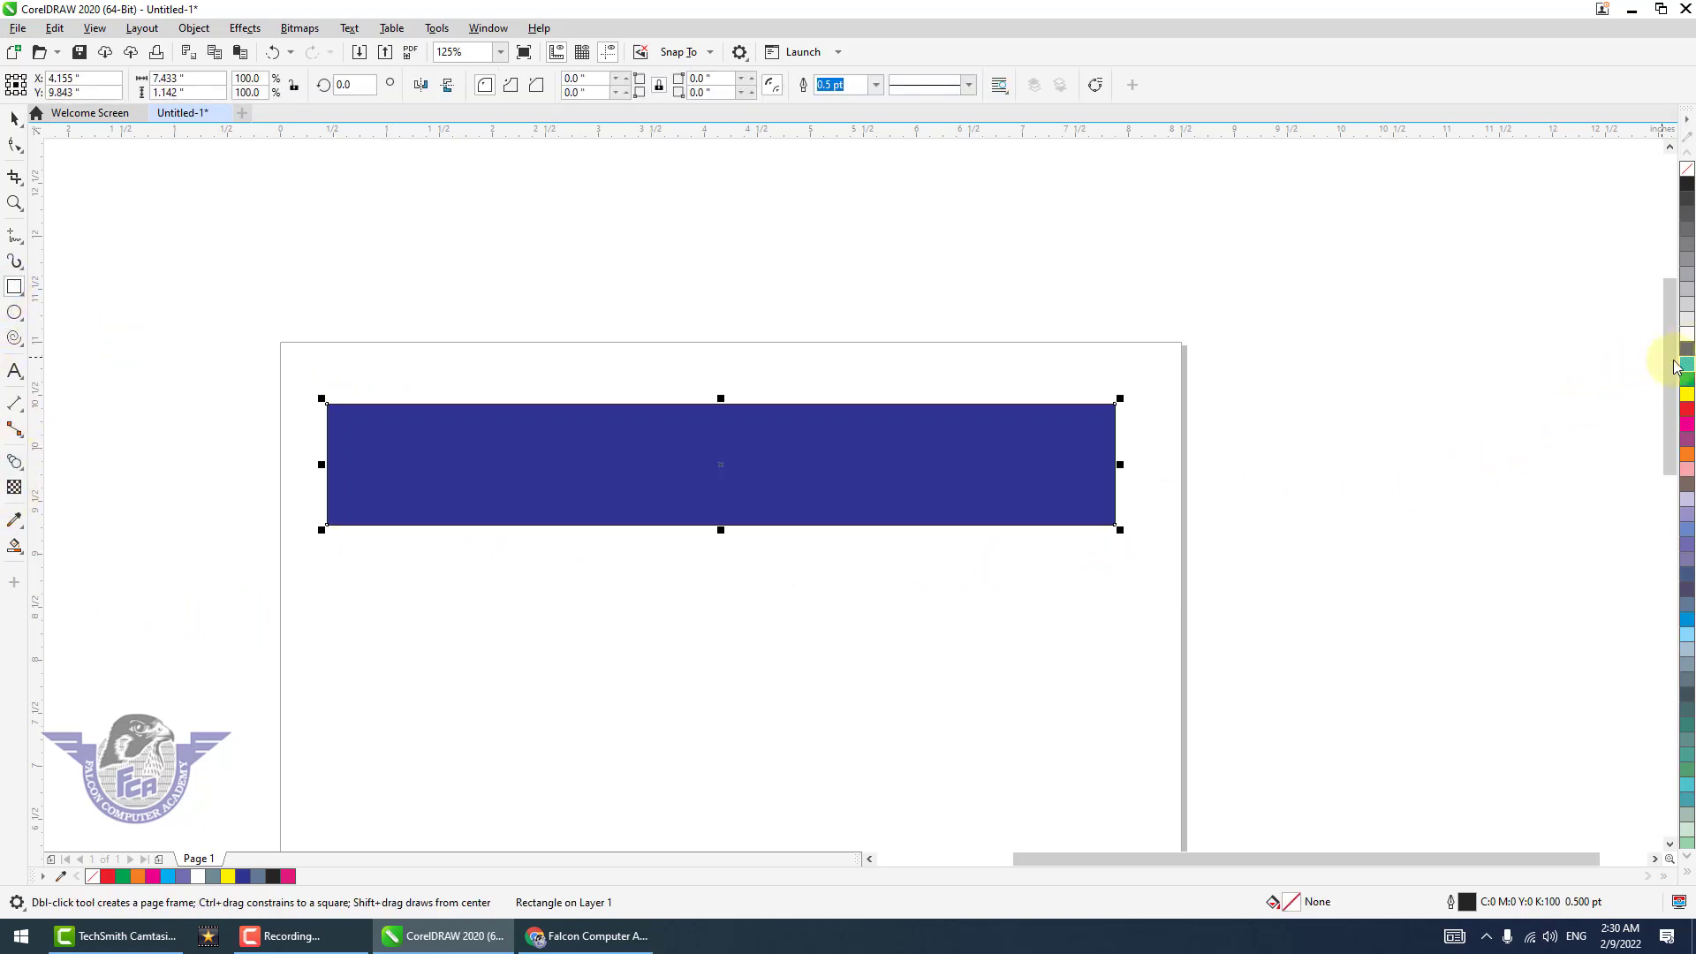
# Apply a mesh fill to the blue rectangle and color its center node cyan.
pyautogui.press('F2')
pyautogui.moveTo(295, 378); pyautogui.dragTo(1139, 546)
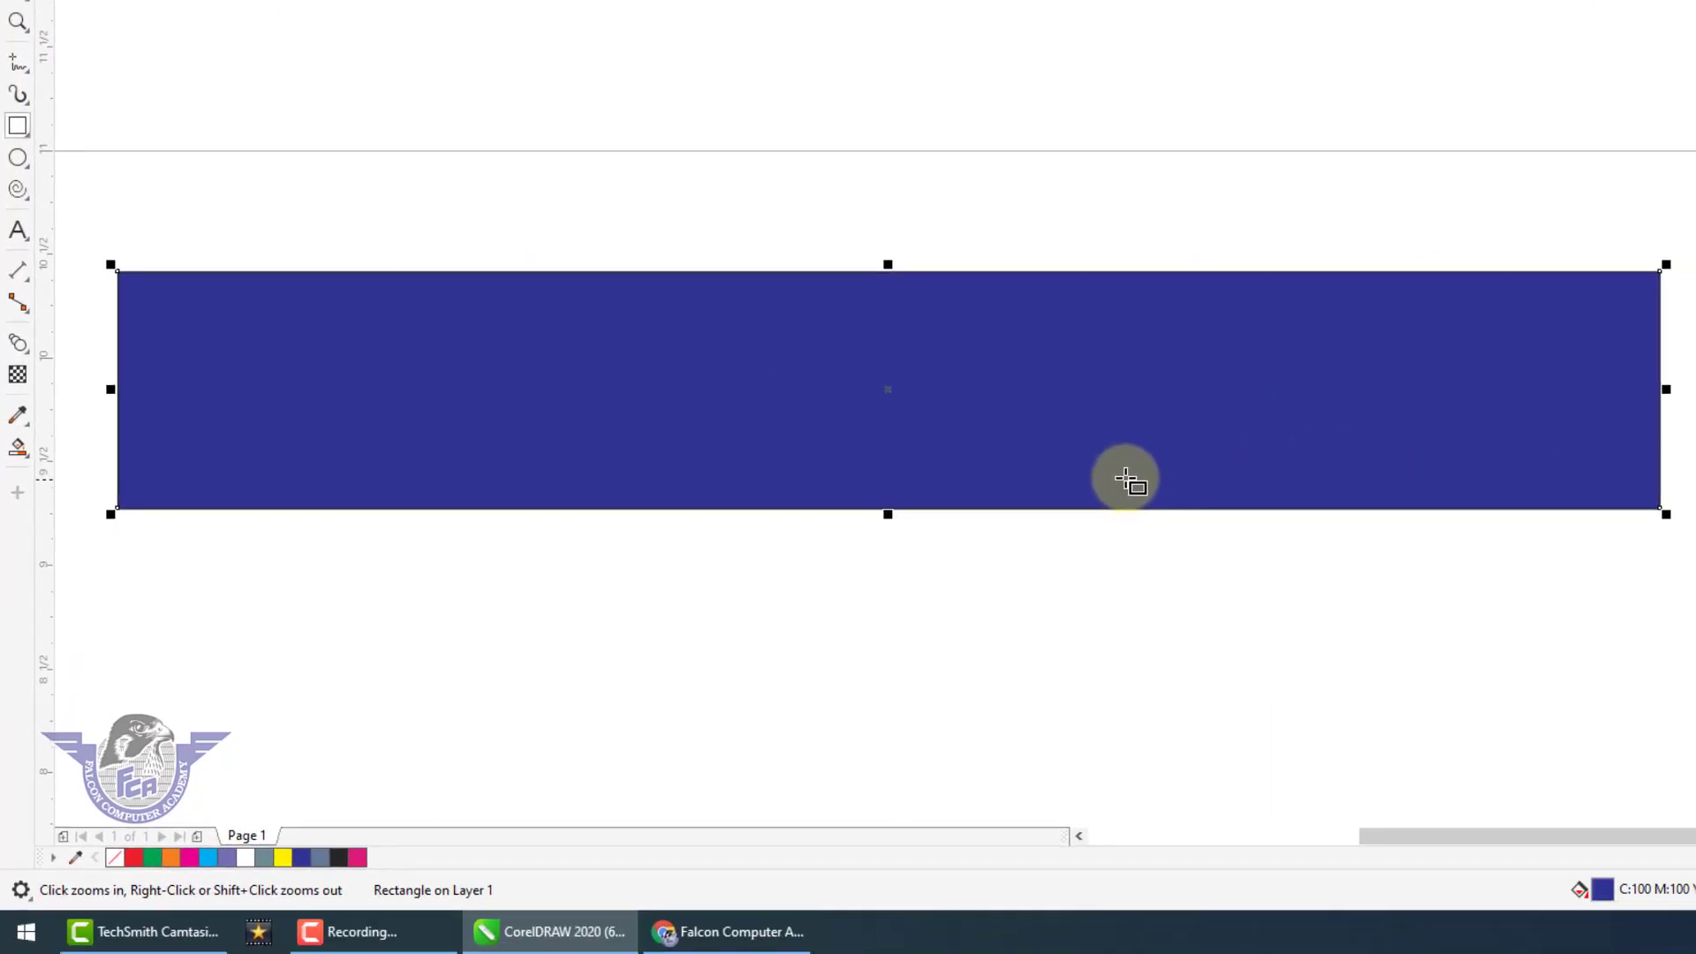
pyautogui.click(24, 455)
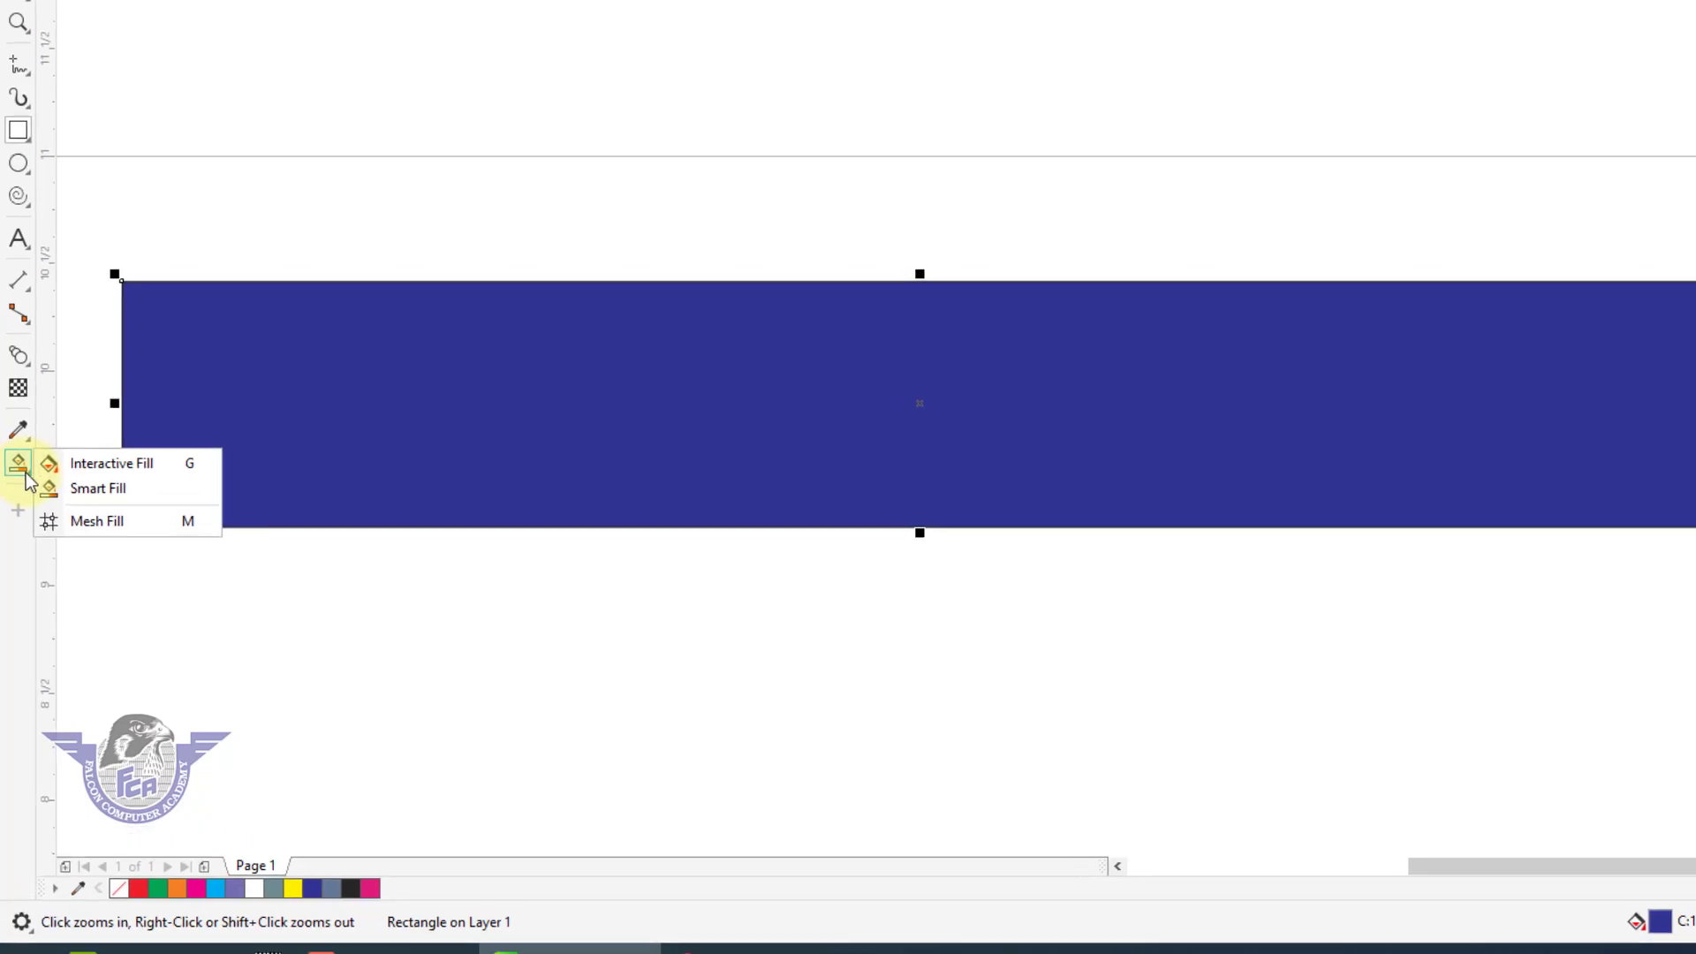
pyautogui.click(70, 500)
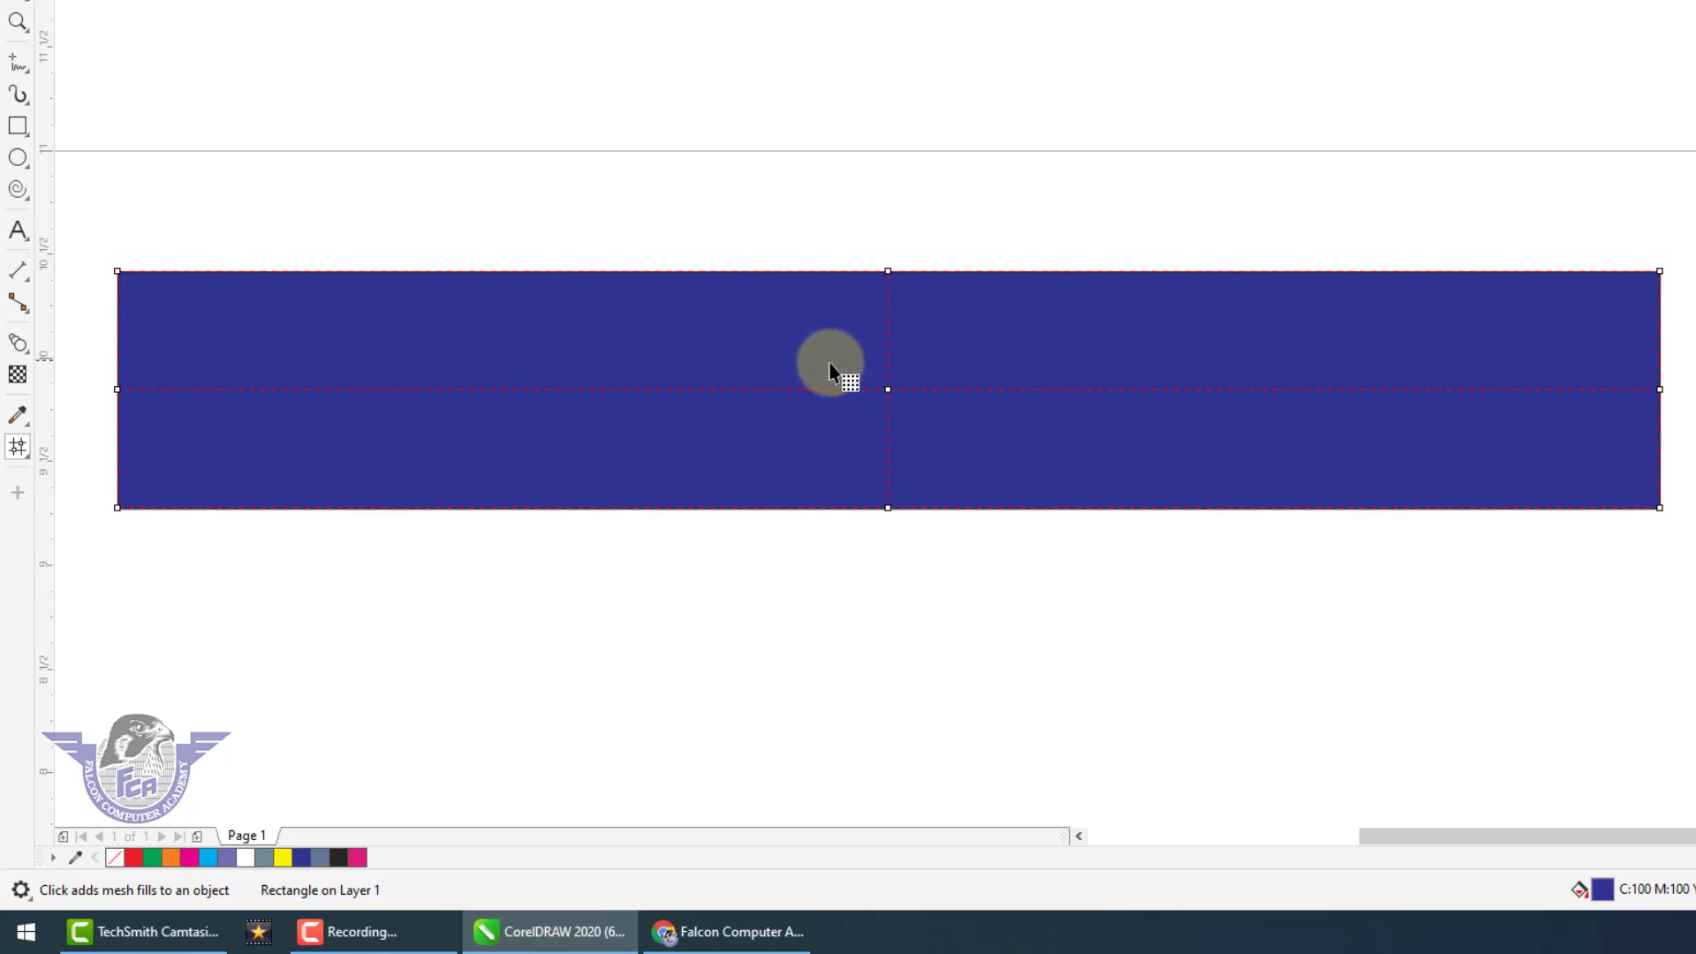
pyautogui.moveTo(836, 366); pyautogui.dragTo(944, 442)
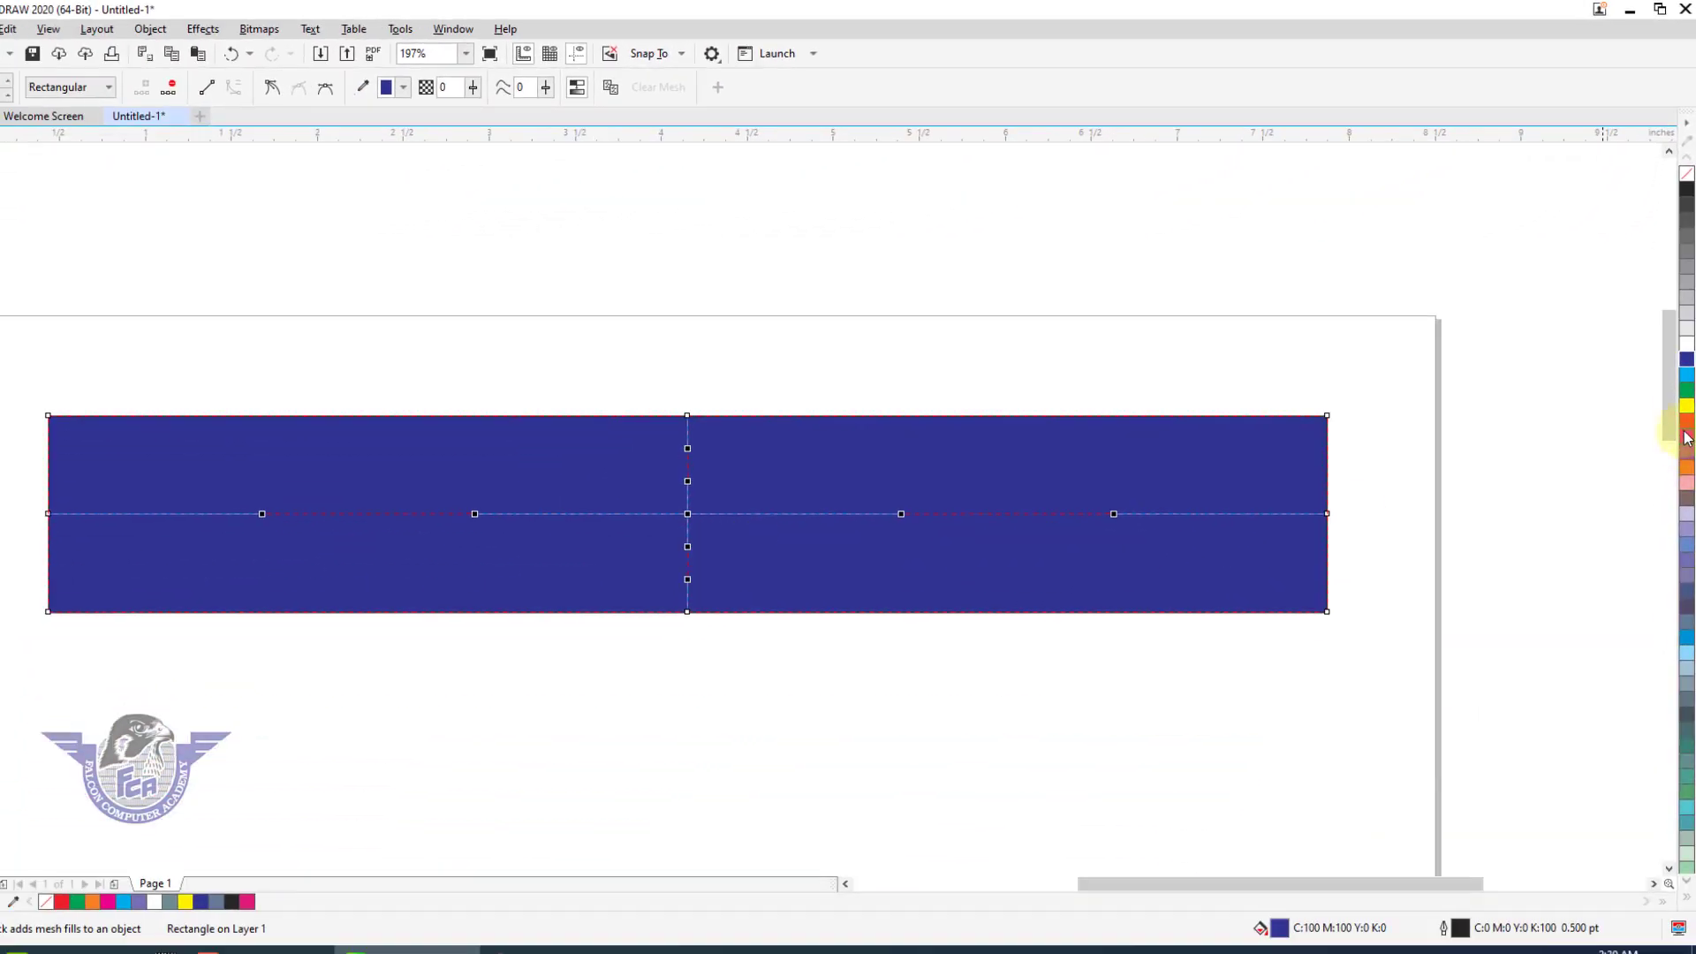
pyautogui.click(1688, 380)
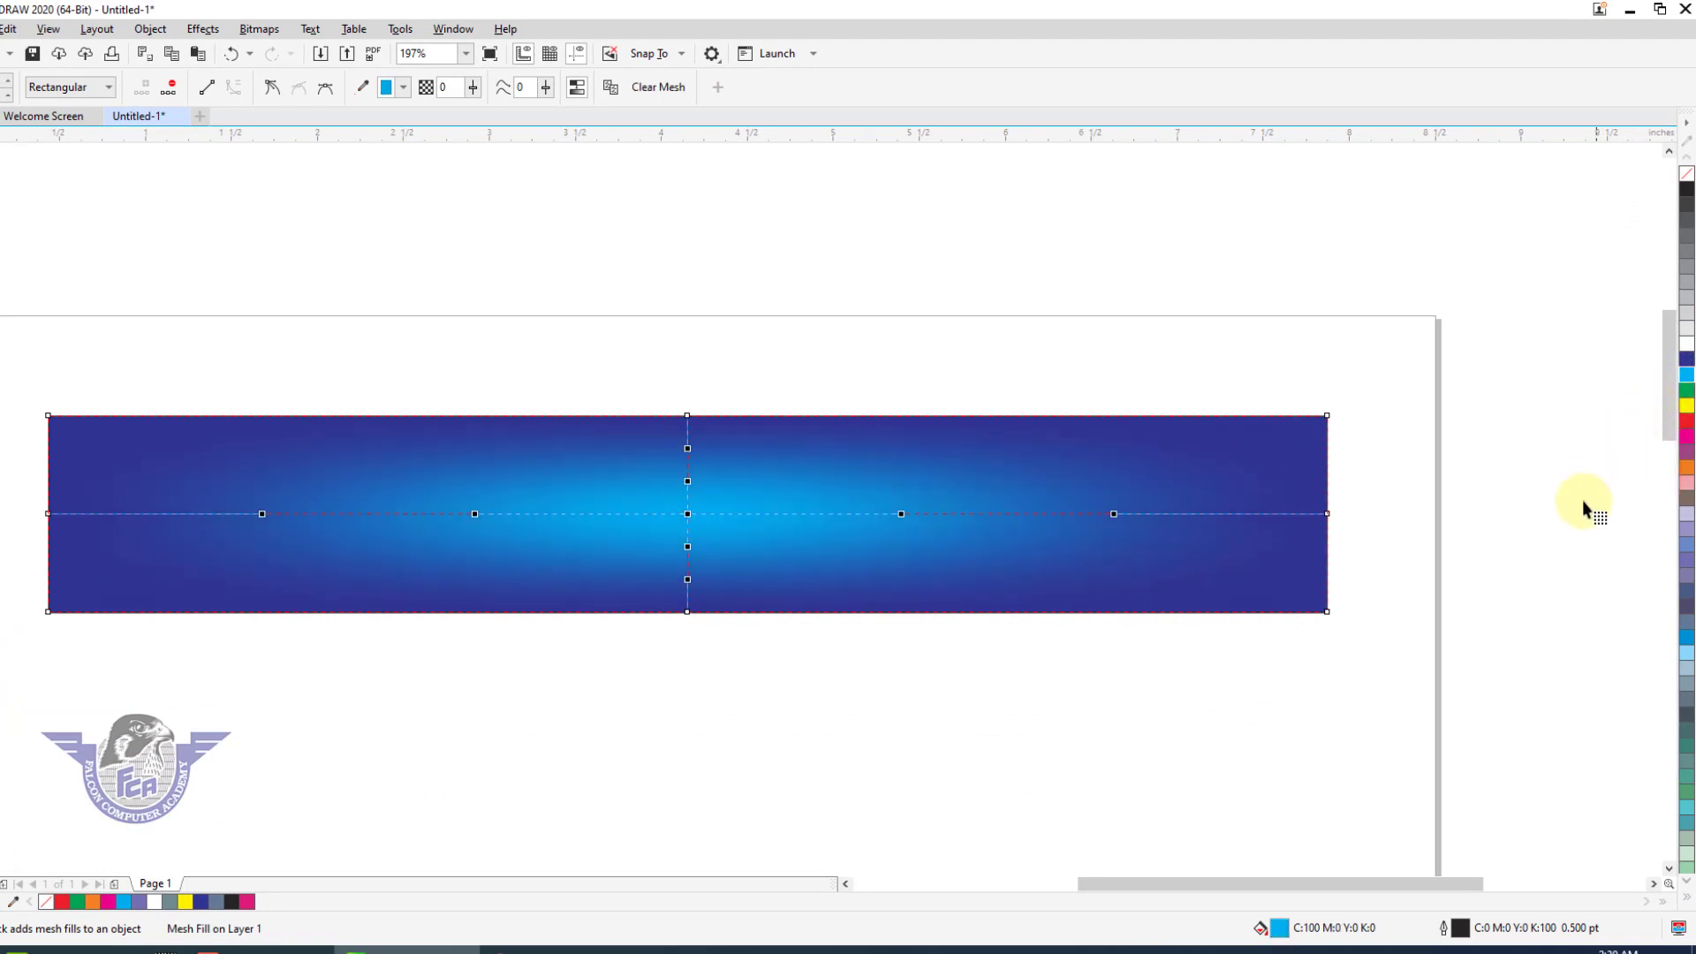
# Color the lower-right and upper-right corner nodes of the rectangle's mesh white.
pyautogui.moveTo(1295, 636); pyautogui.dragTo(1295, 636)
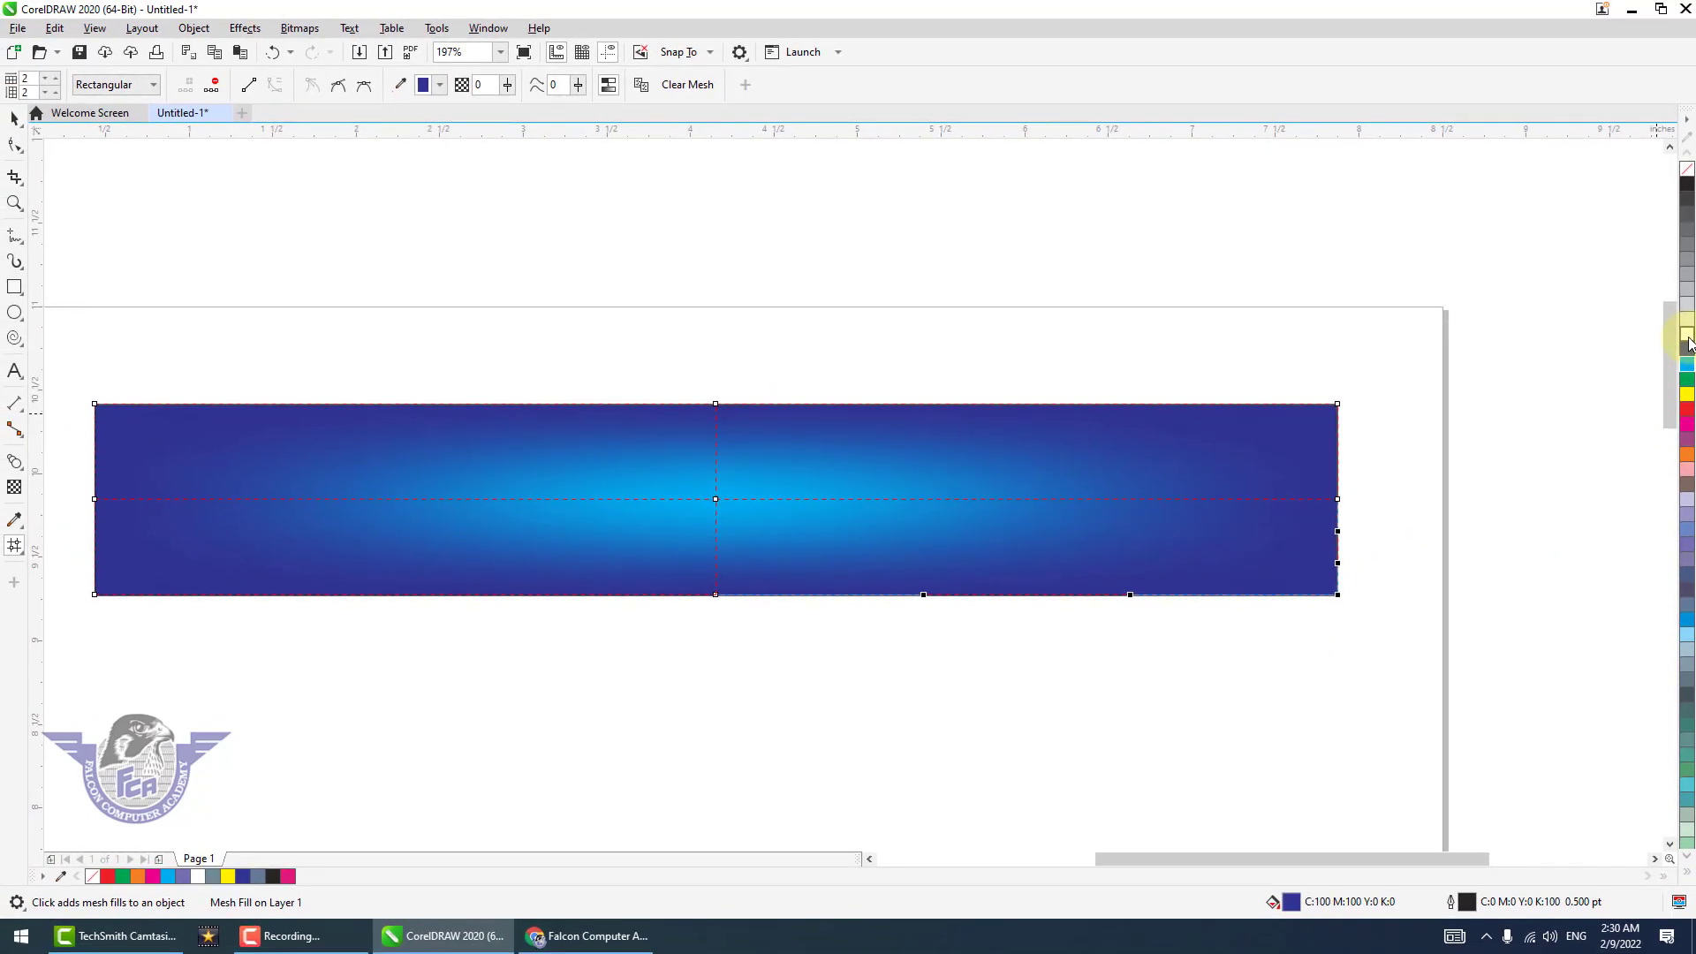
pyautogui.click(1688, 342)
pyautogui.moveTo(1446, 351); pyautogui.dragTo(1280, 428)
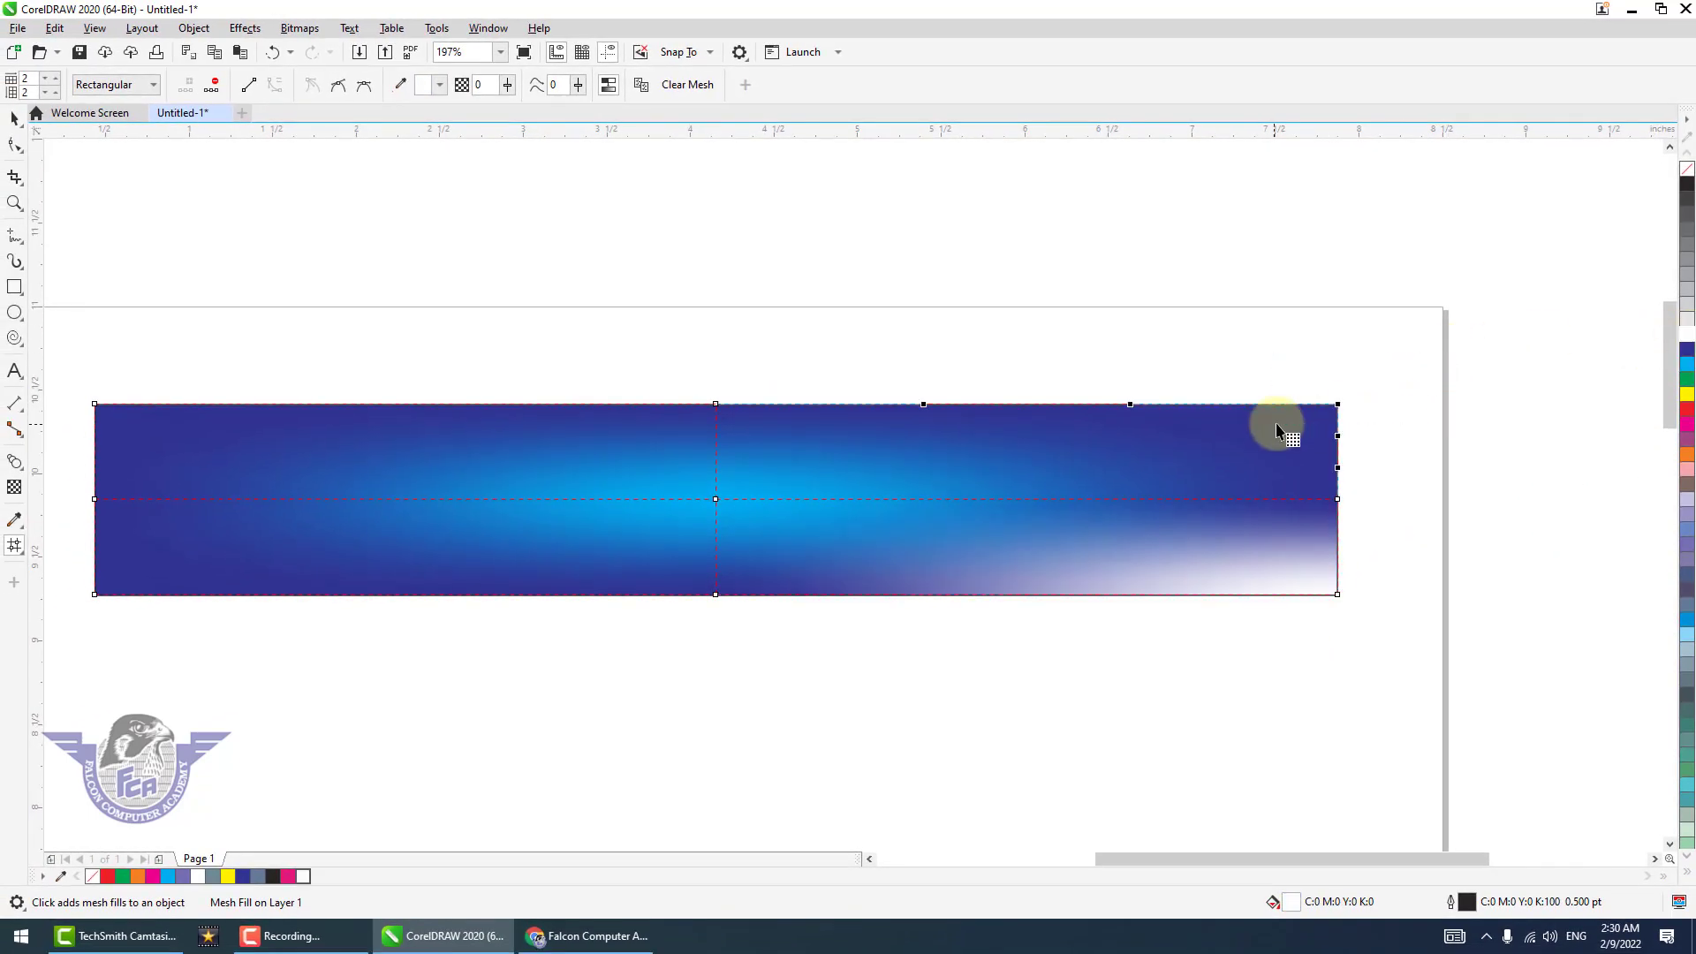
pyautogui.click(1687, 343)
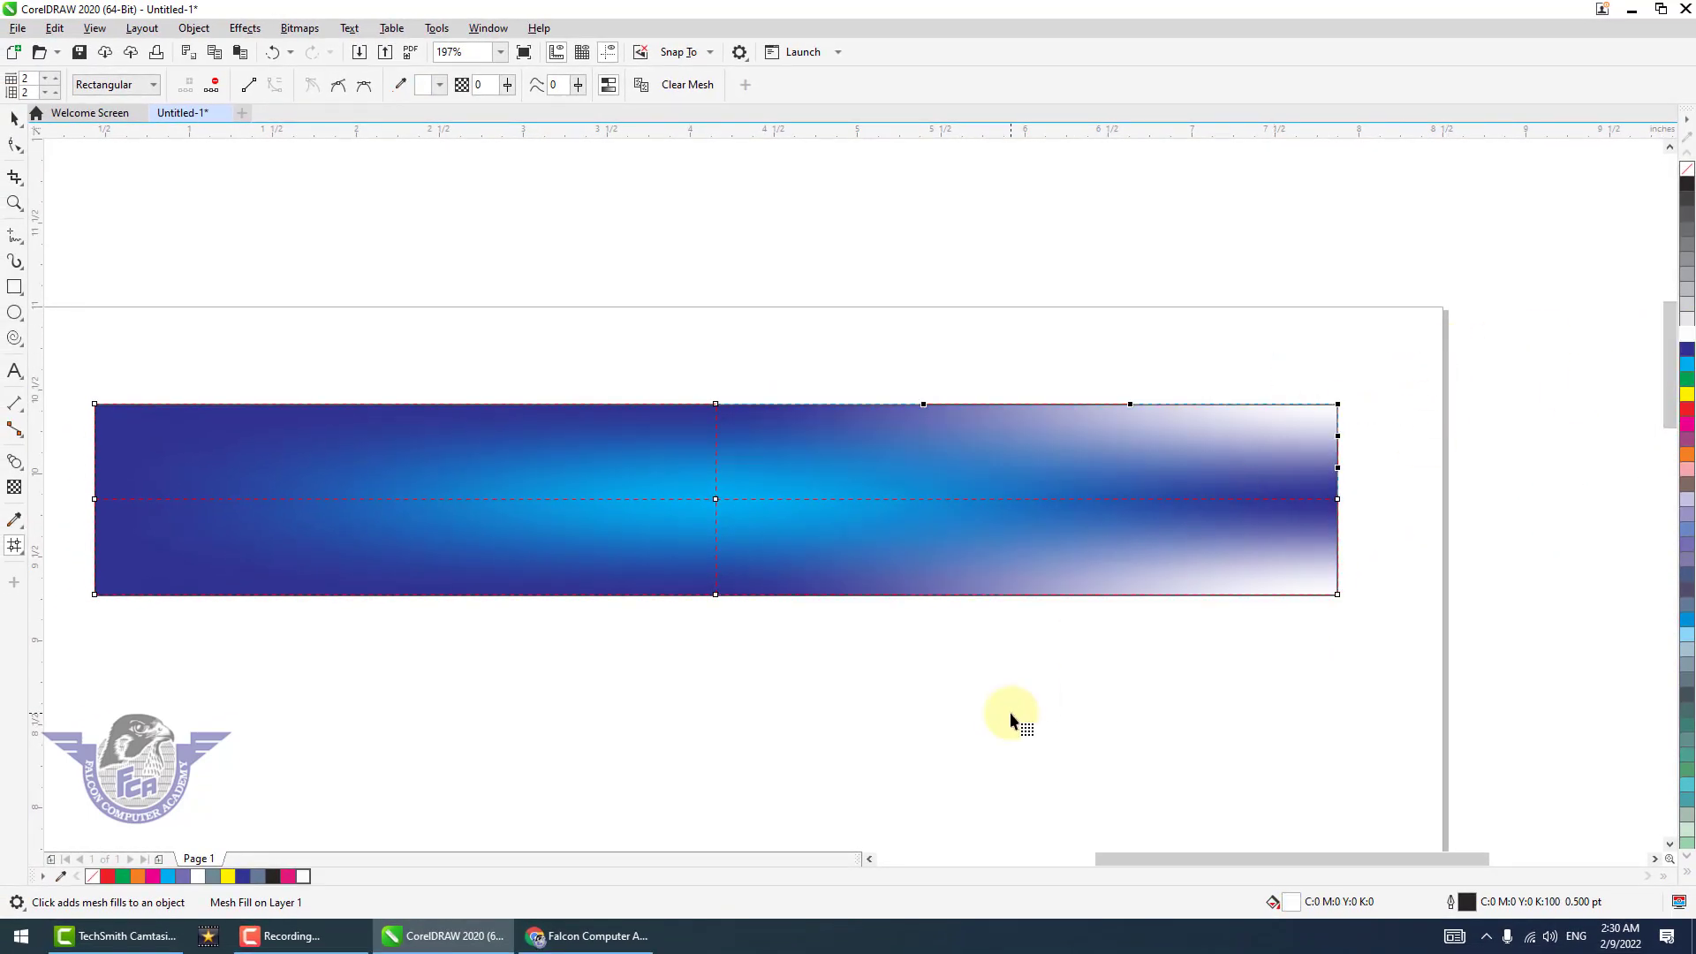
# Color the mesh's upper-left corner node yellow, and add a yellow node on the horizontal mesh line midway along the left half.
pyautogui.moveTo(181, 371); pyautogui.dragTo(57, 443)
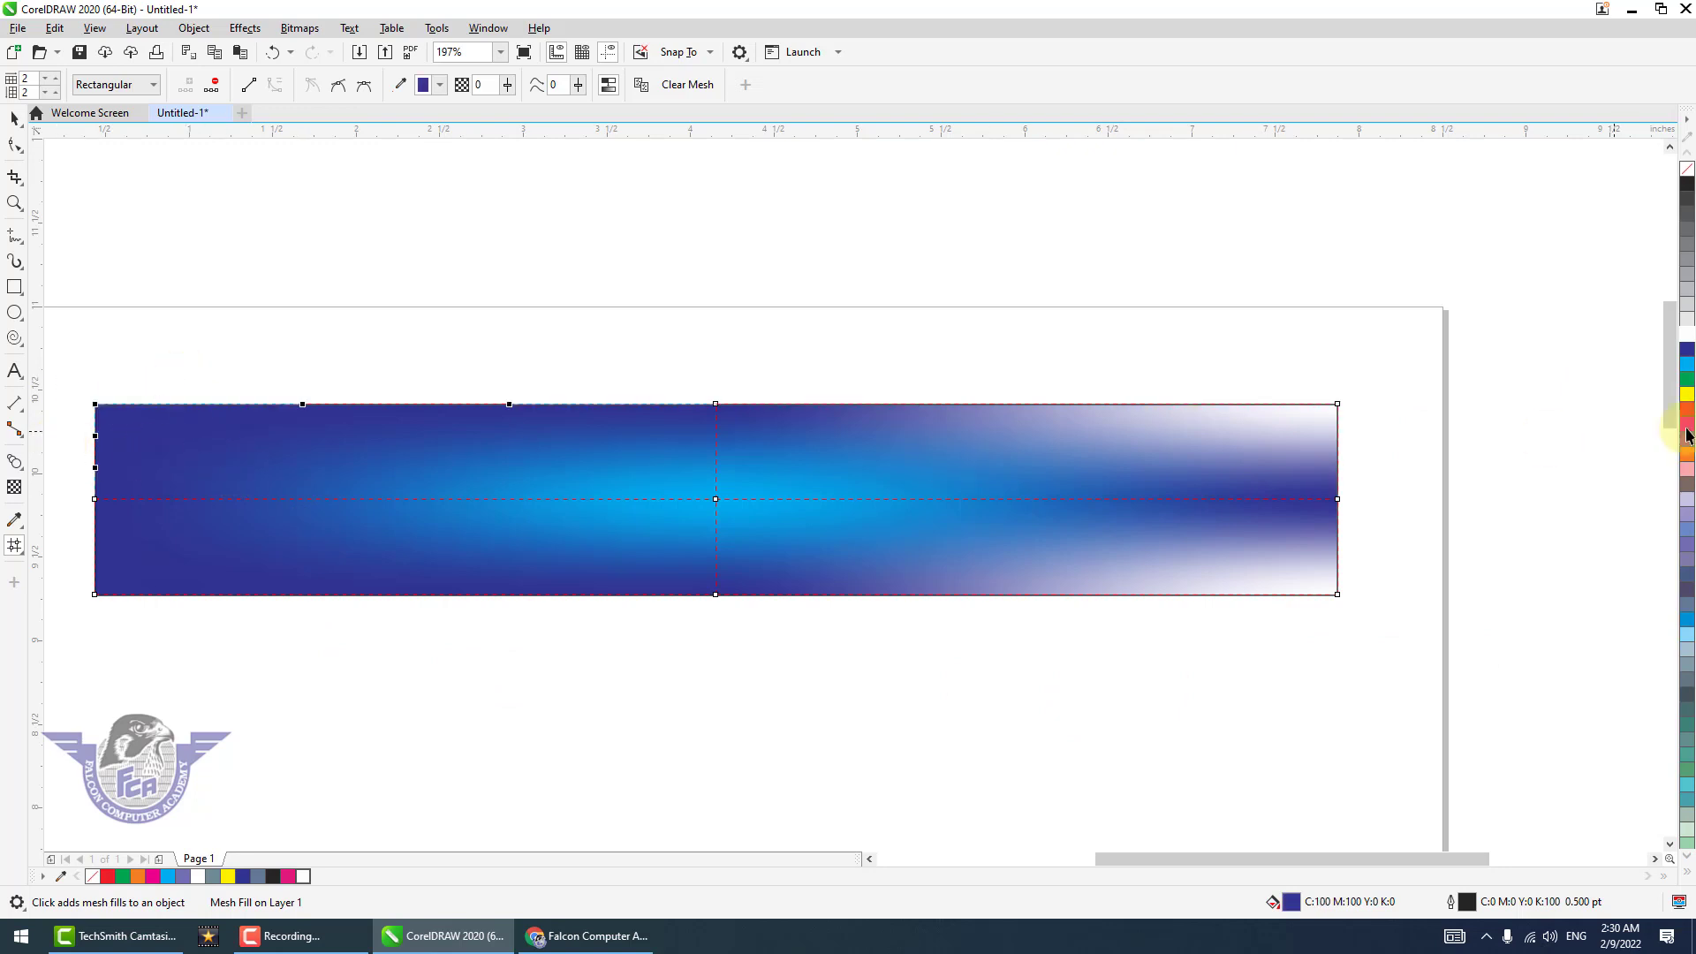
pyautogui.click(1687, 394)
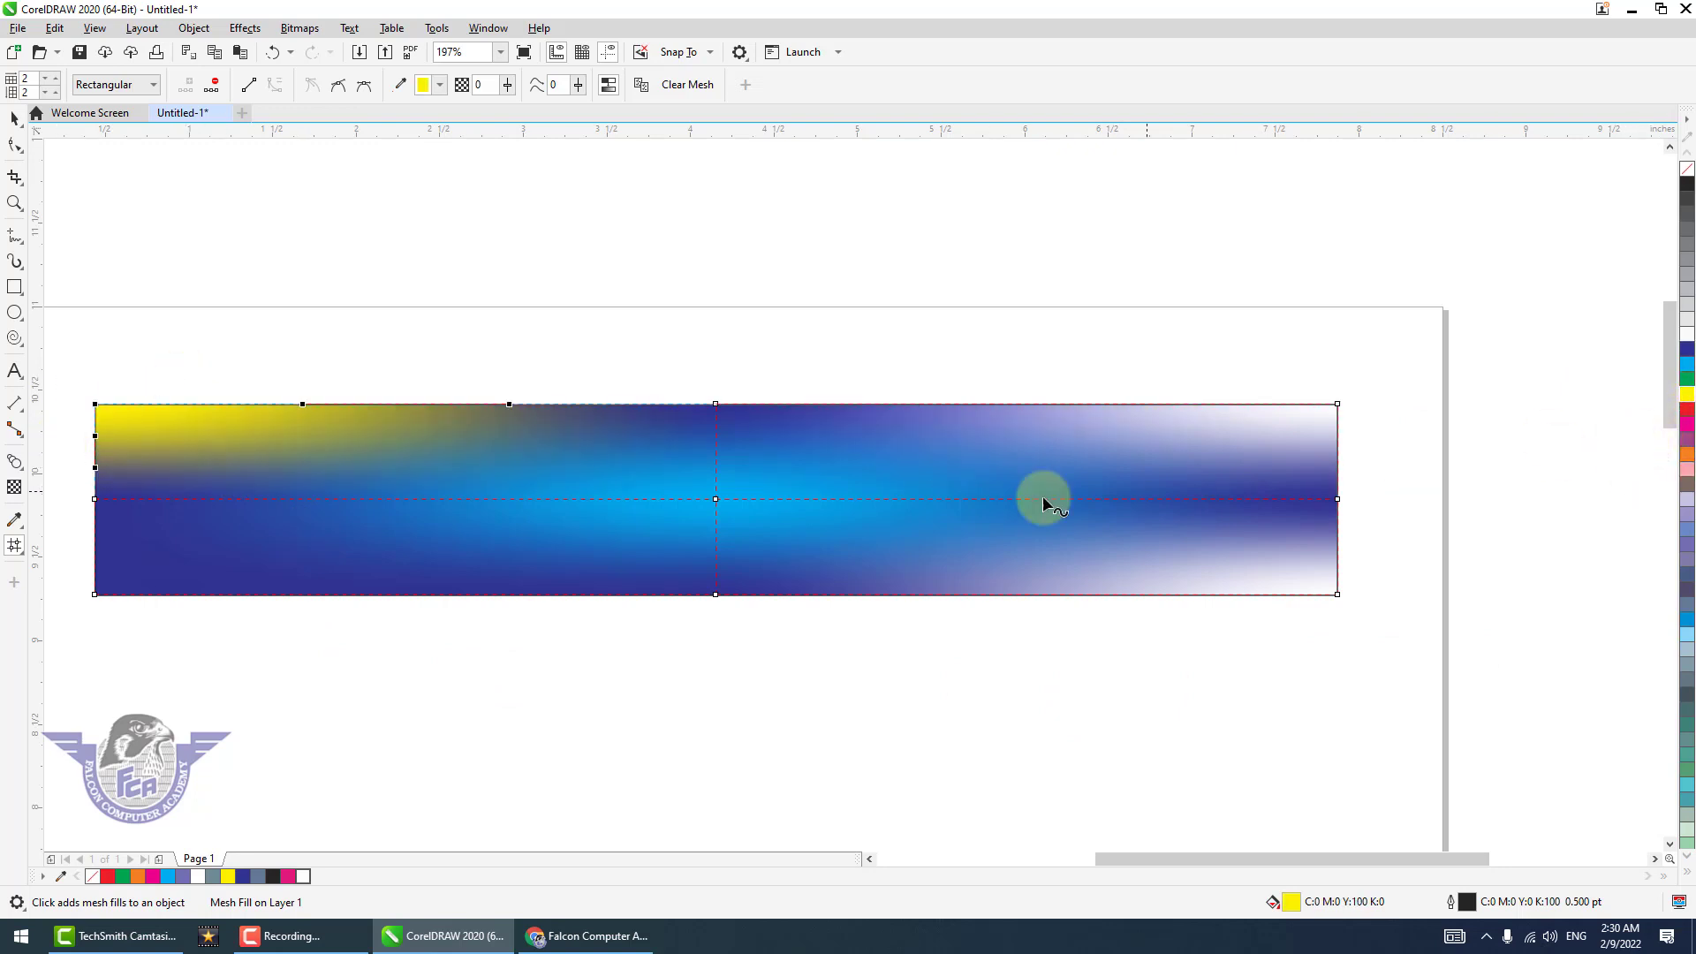
pyautogui.doubleClick(394, 499)
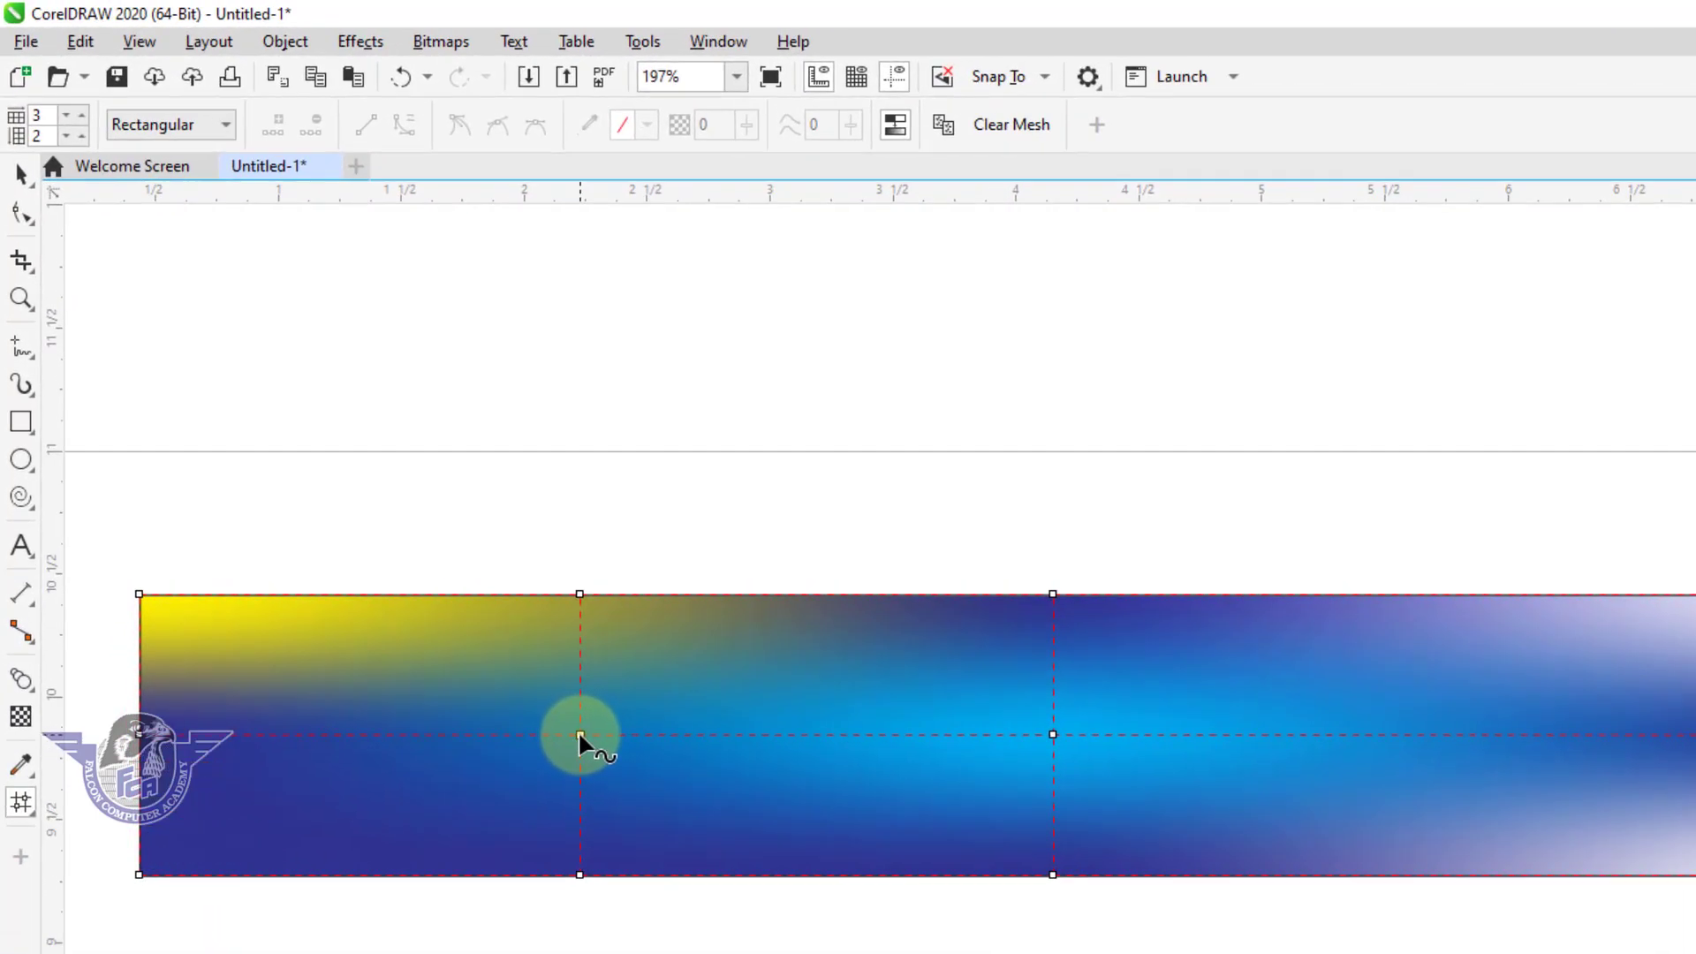
pyautogui.click(580, 735)
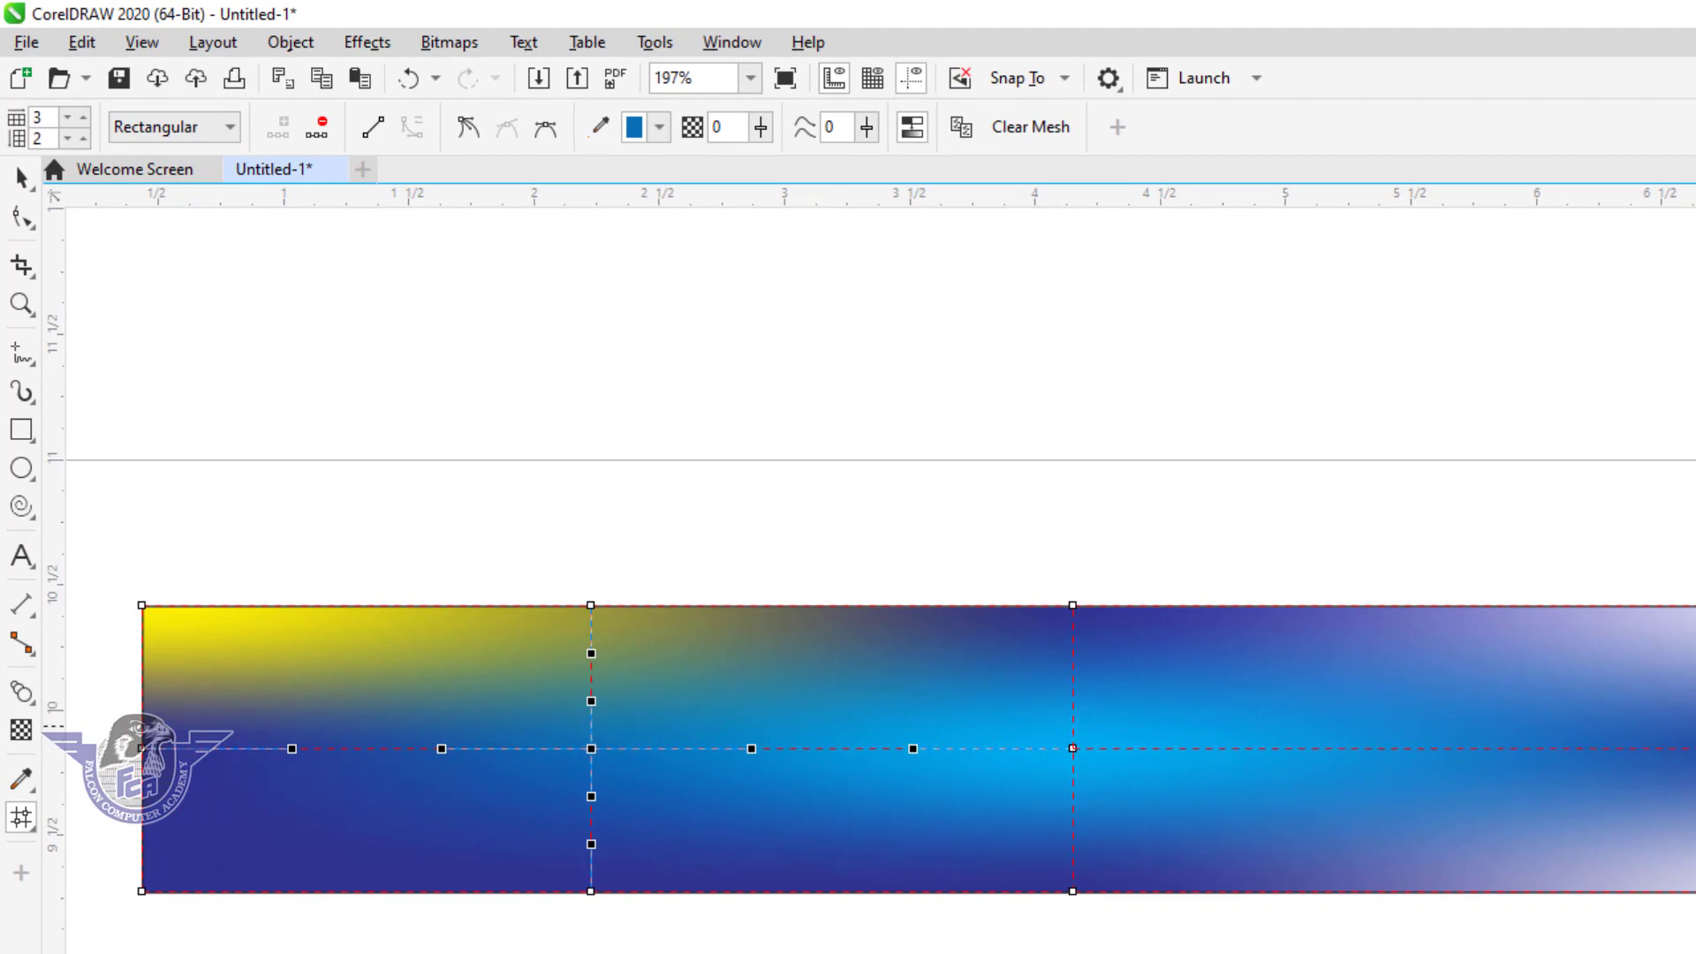
pyautogui.click(1695, 700)
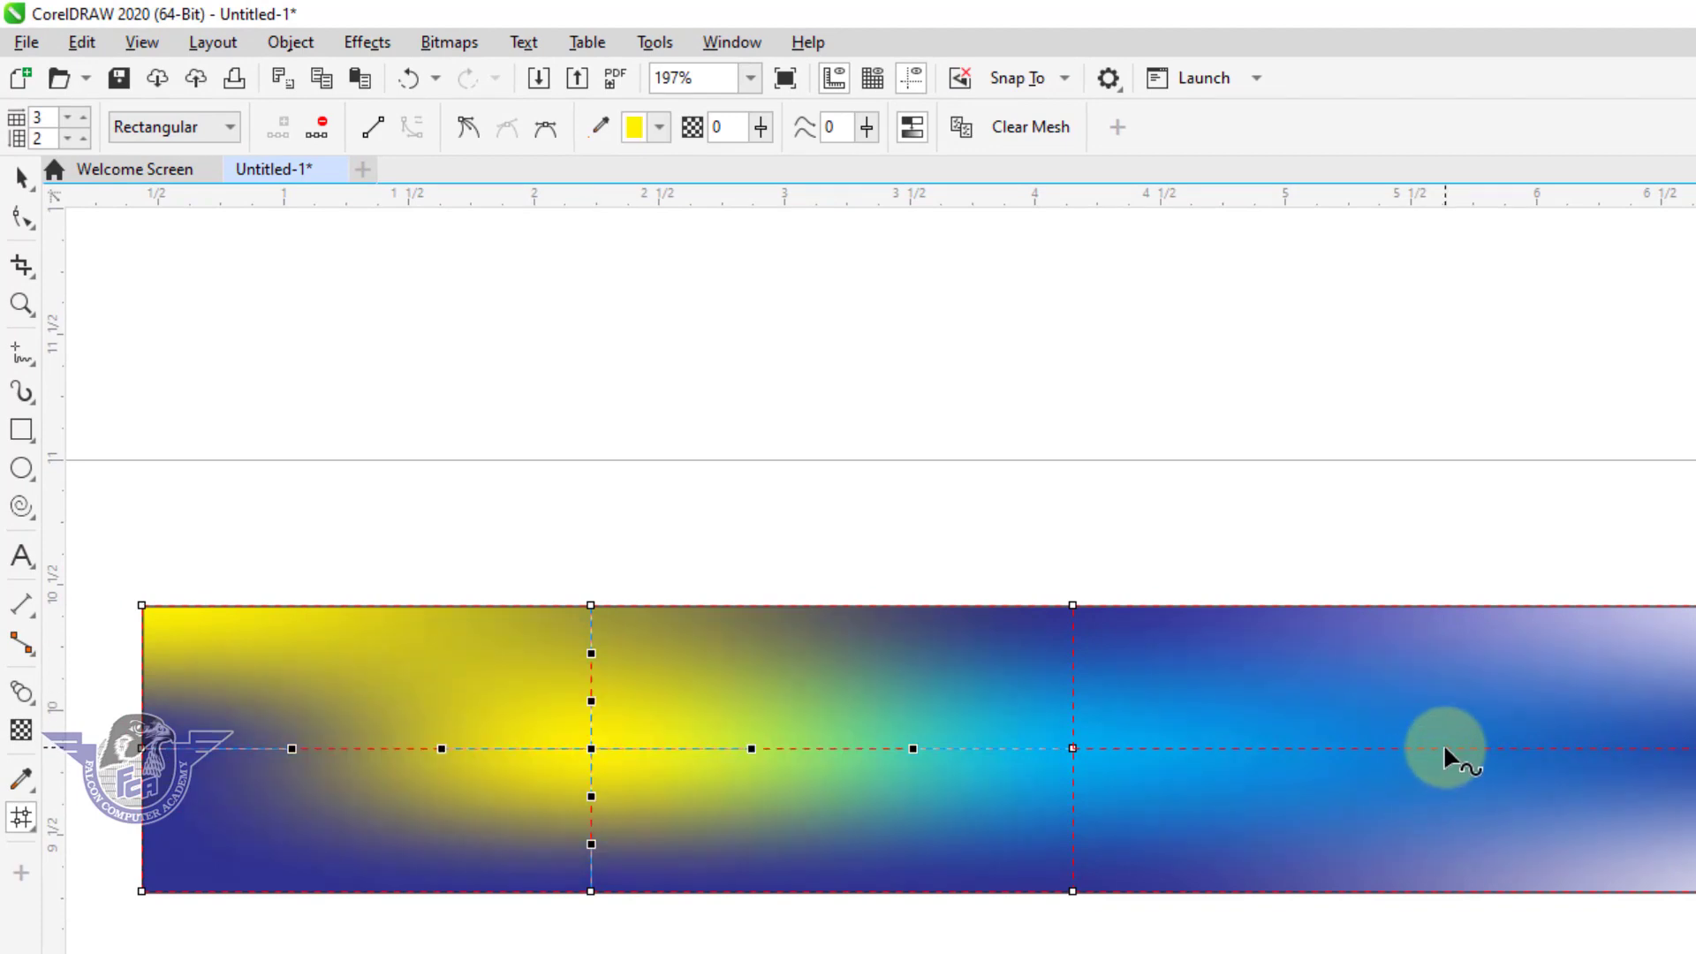
# Add two nodes on the horizontal mesh line in the right half, color the outer one green, and leave mesh editing.
pyautogui.doubleClick(1444, 748)
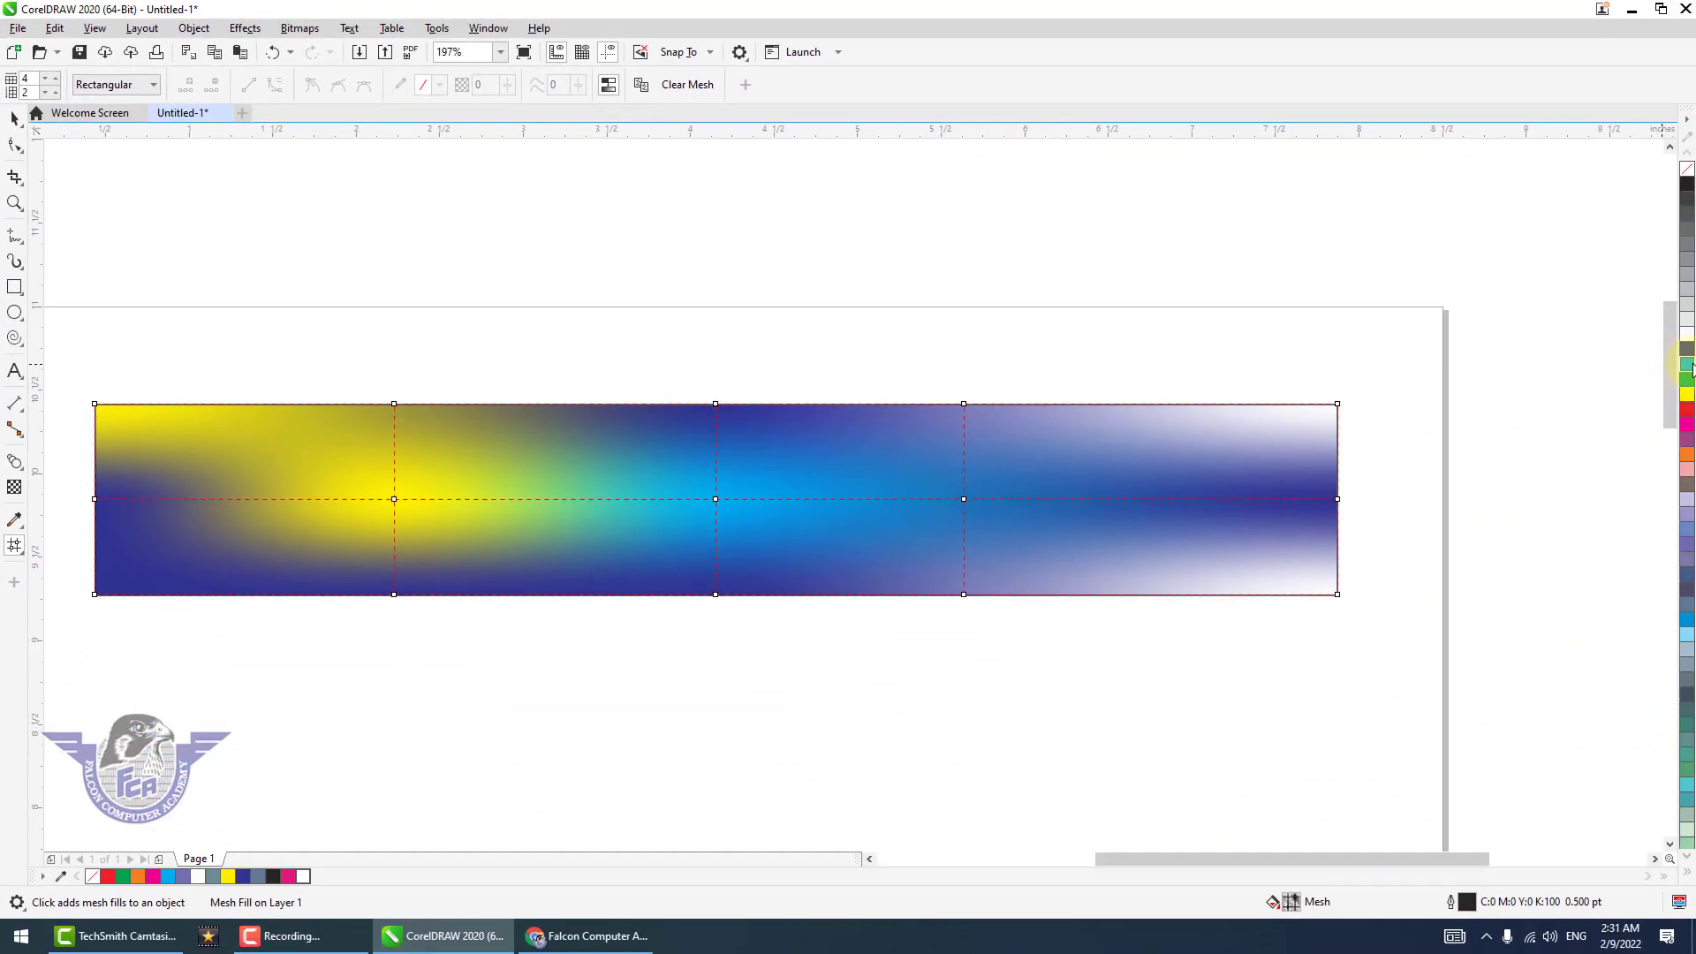
pyautogui.click(1138, 501)
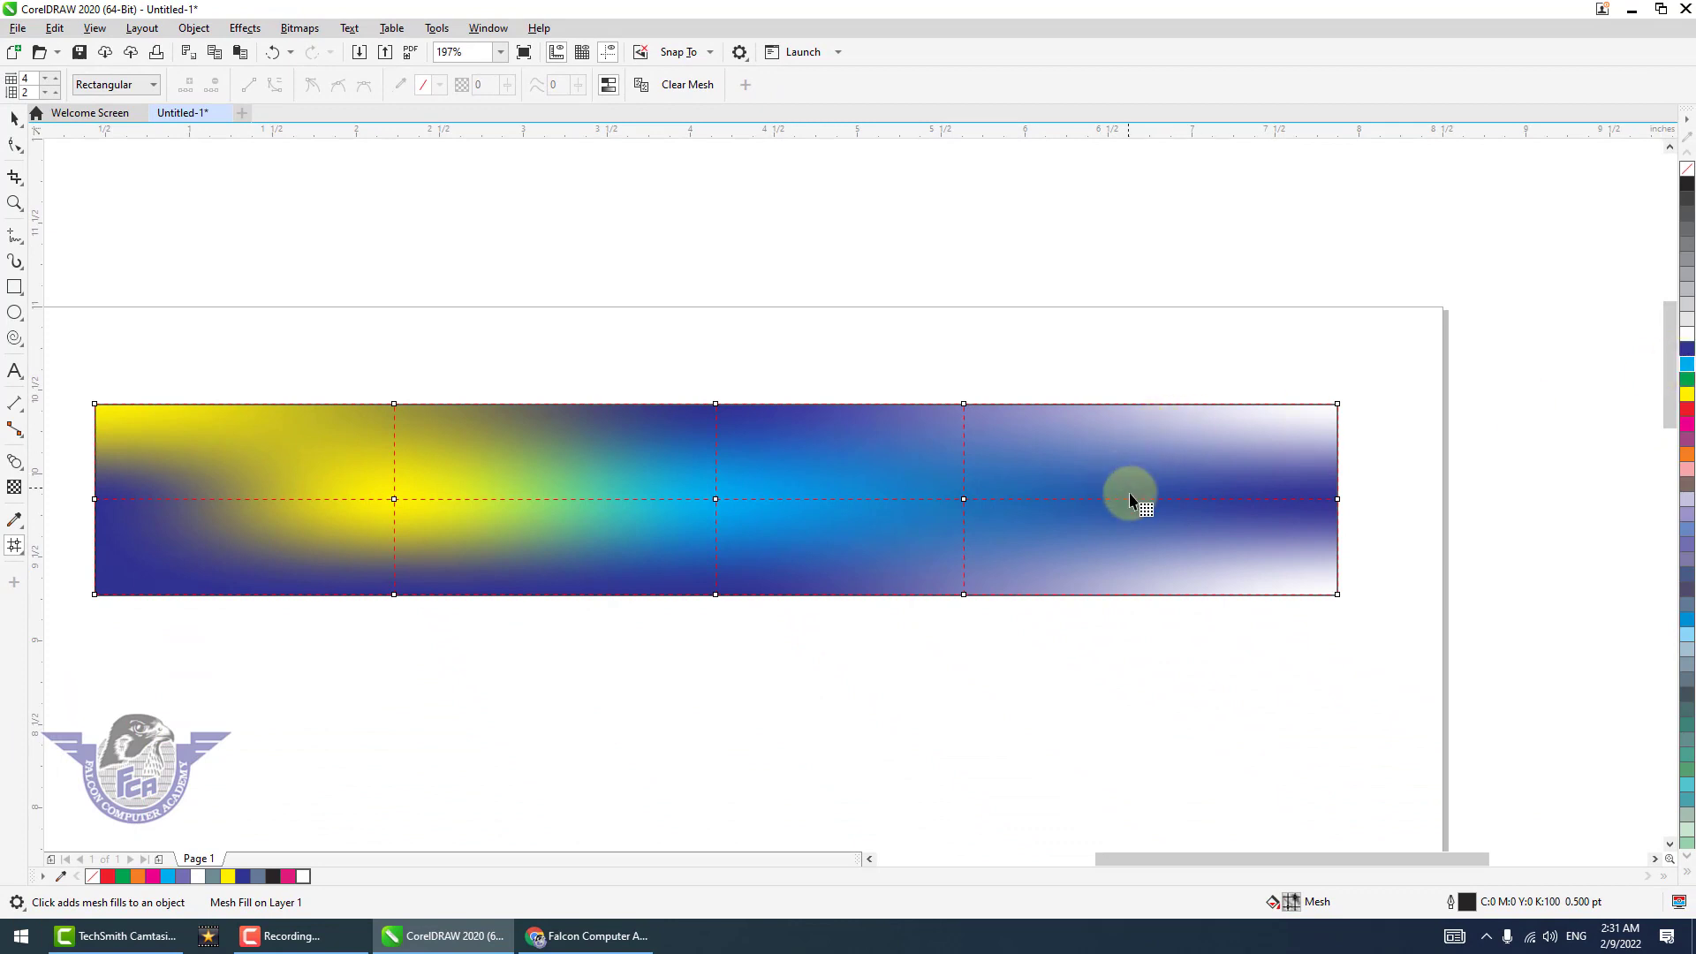
pyautogui.click(1688, 386)
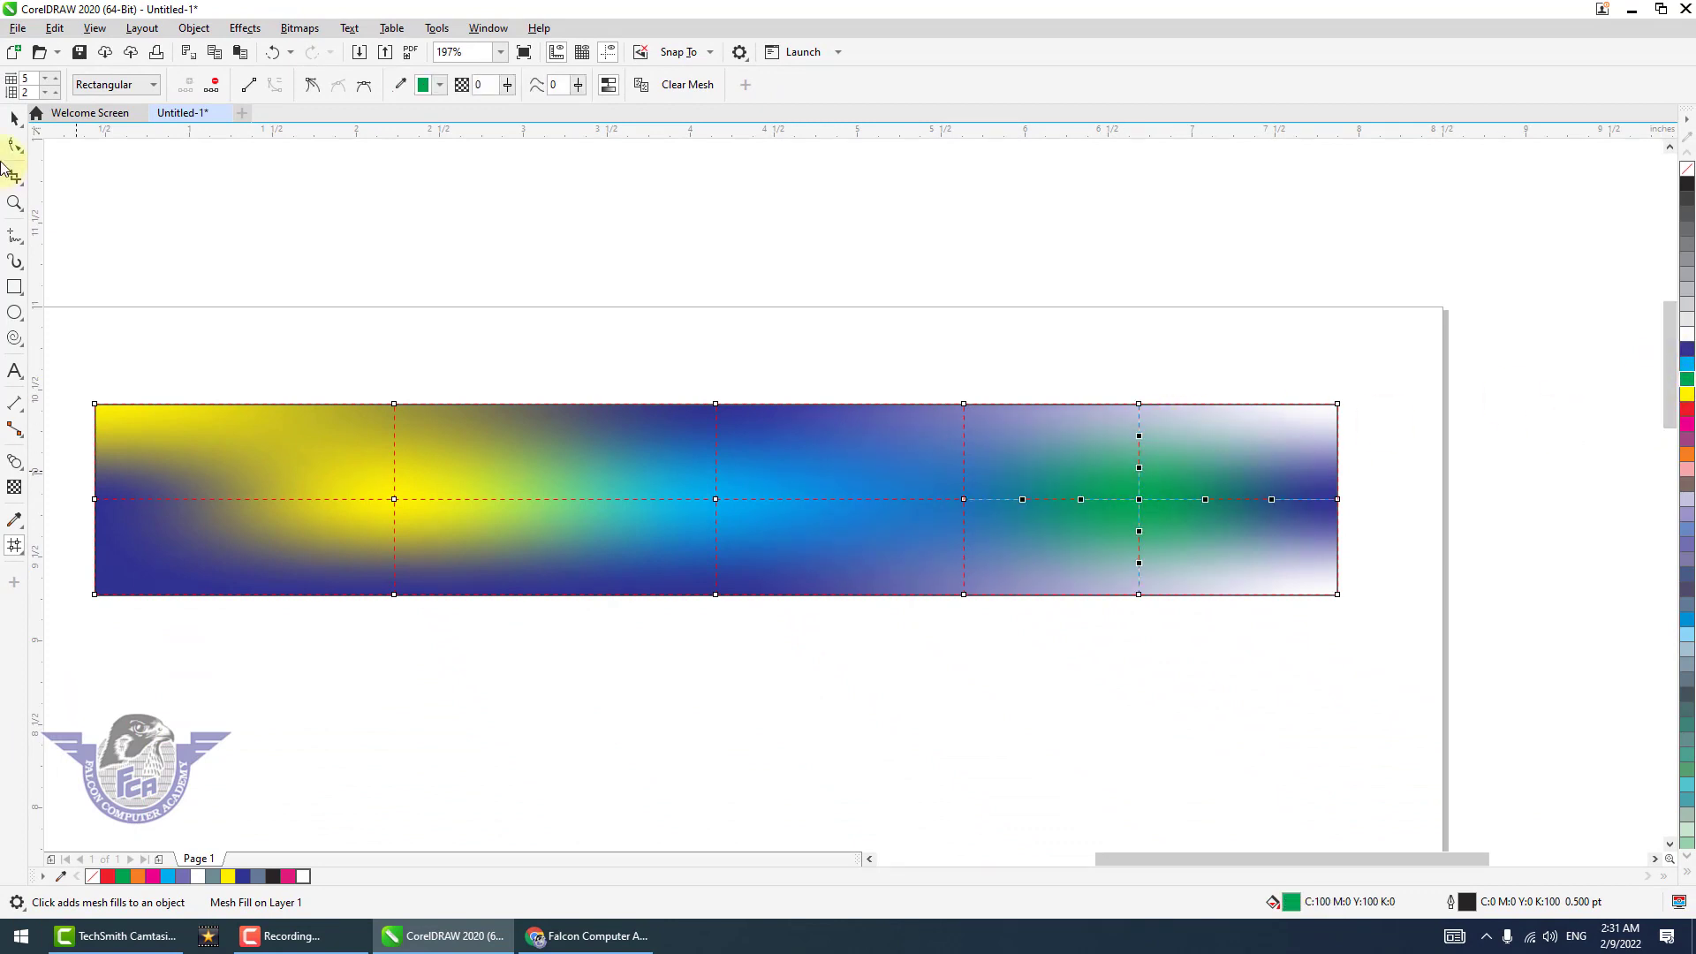
pyautogui.click(14, 118)
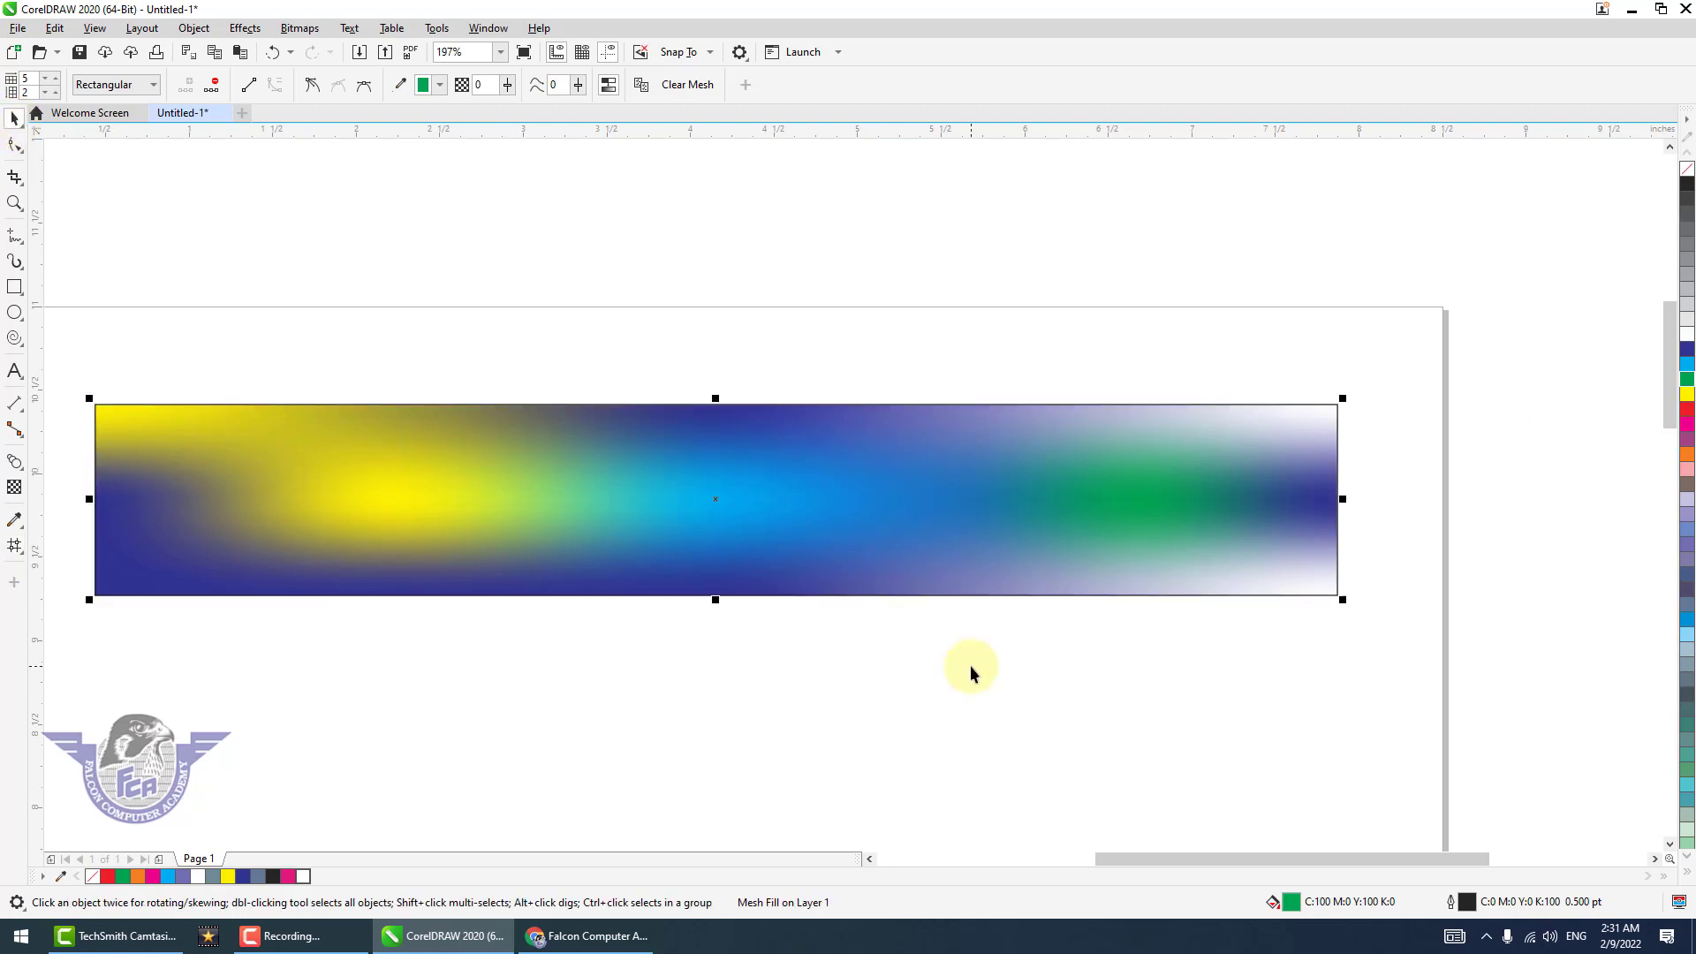